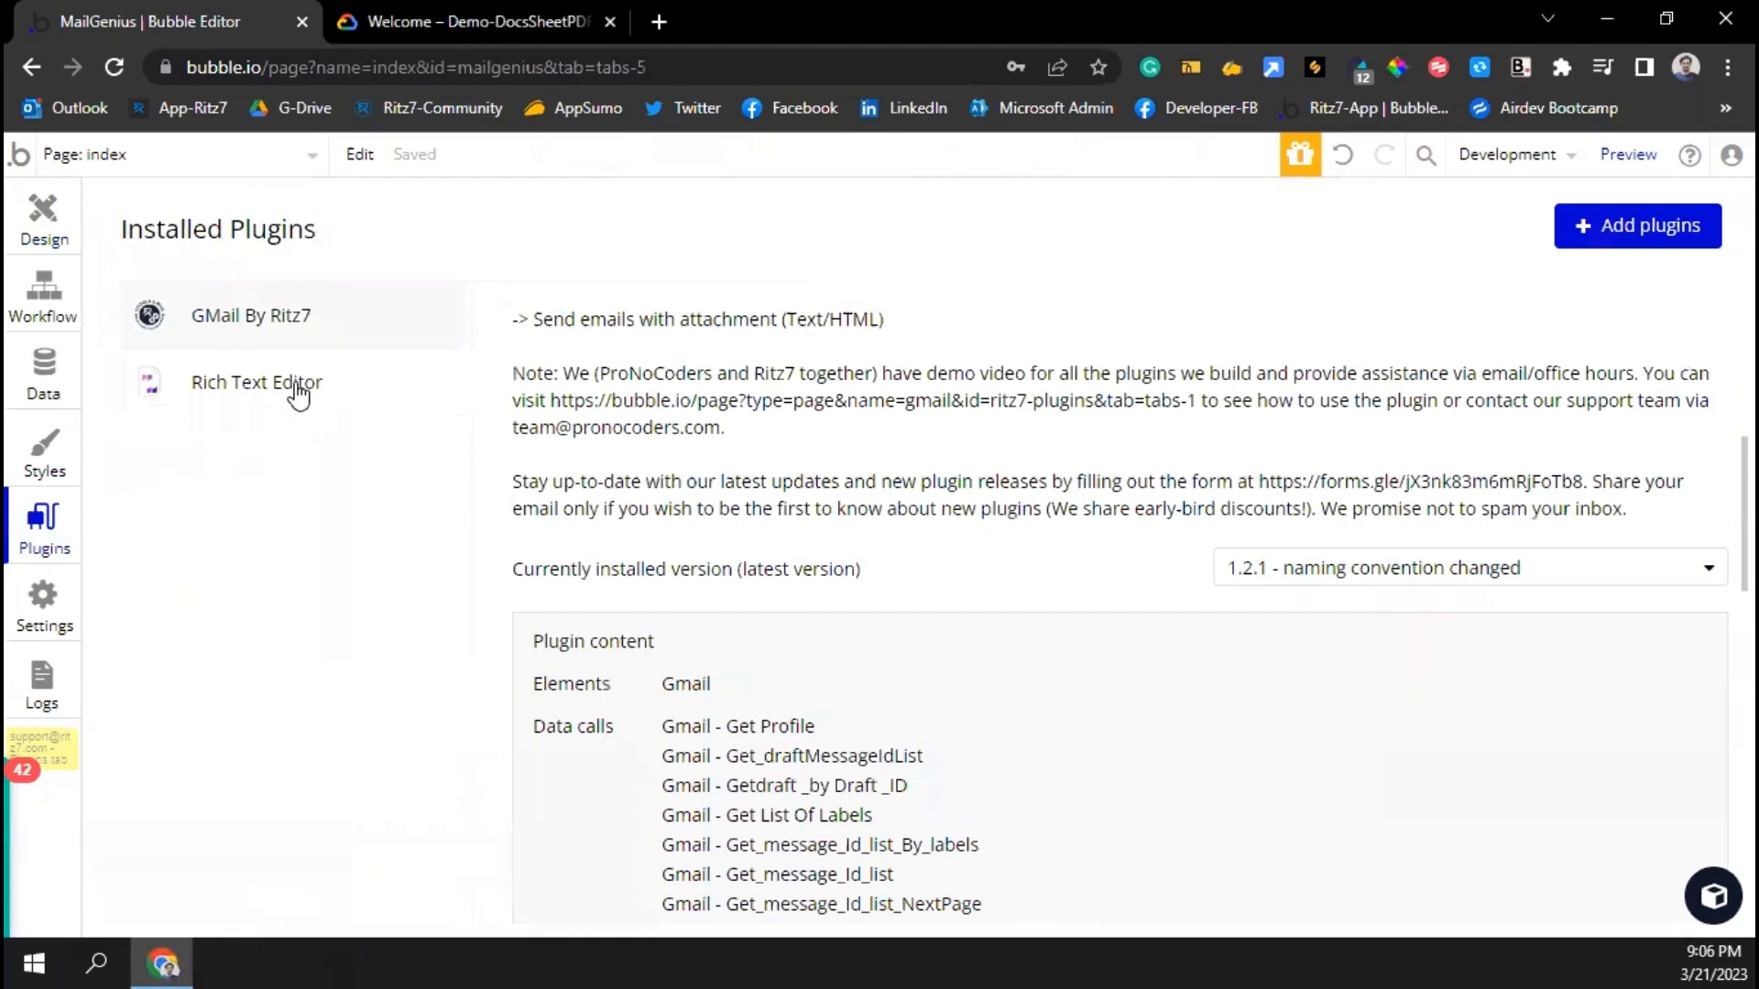
Search the plugin store for the 'GMail by' plugin, then close the store
click(1594, 226)
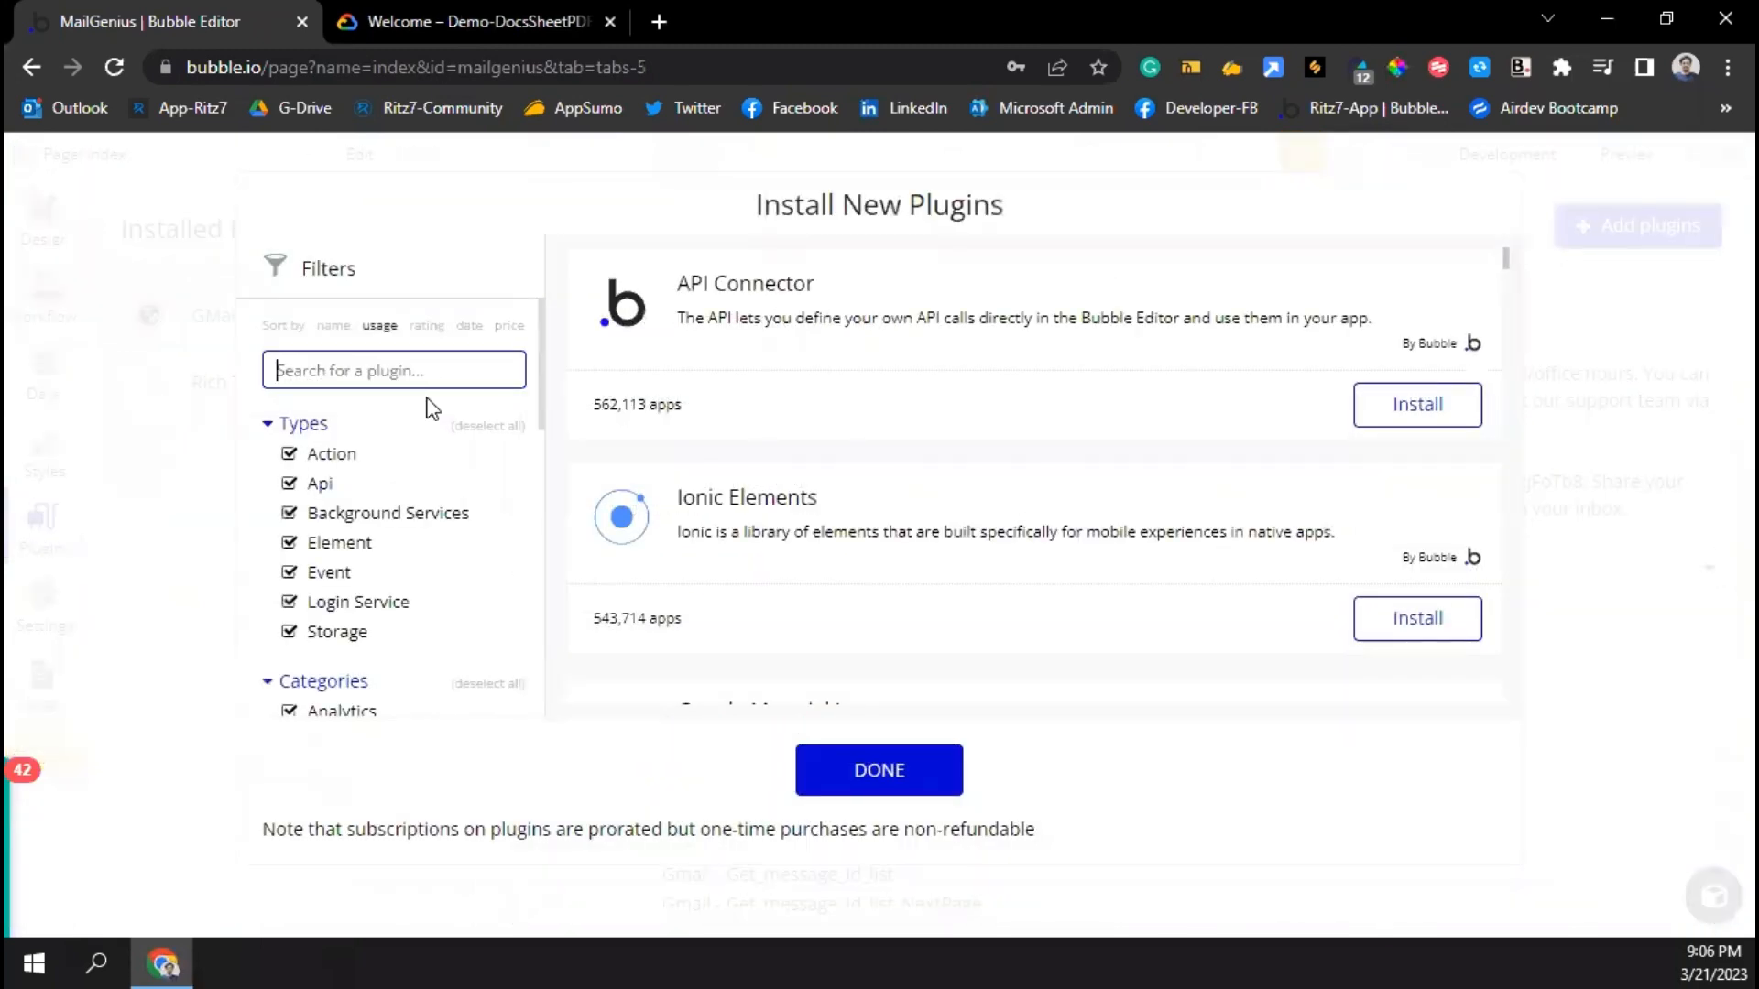
text(gmna)
key(BackSpace)
key(BackSpace)
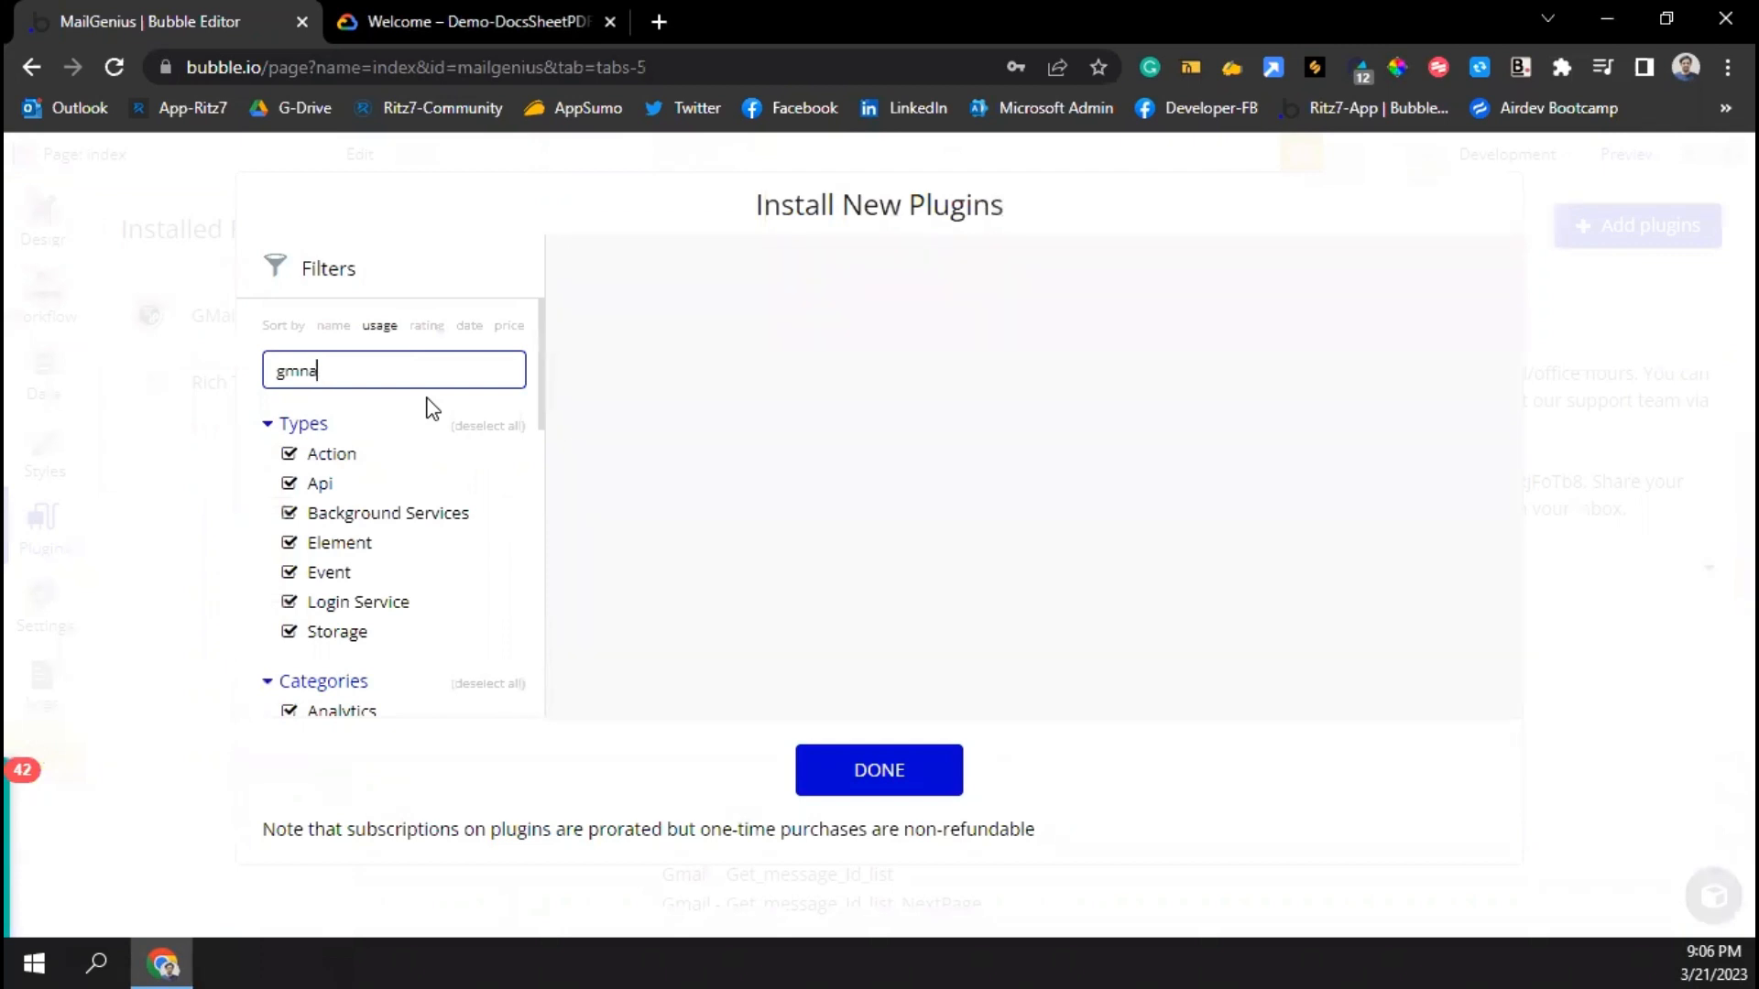
text(ail b)
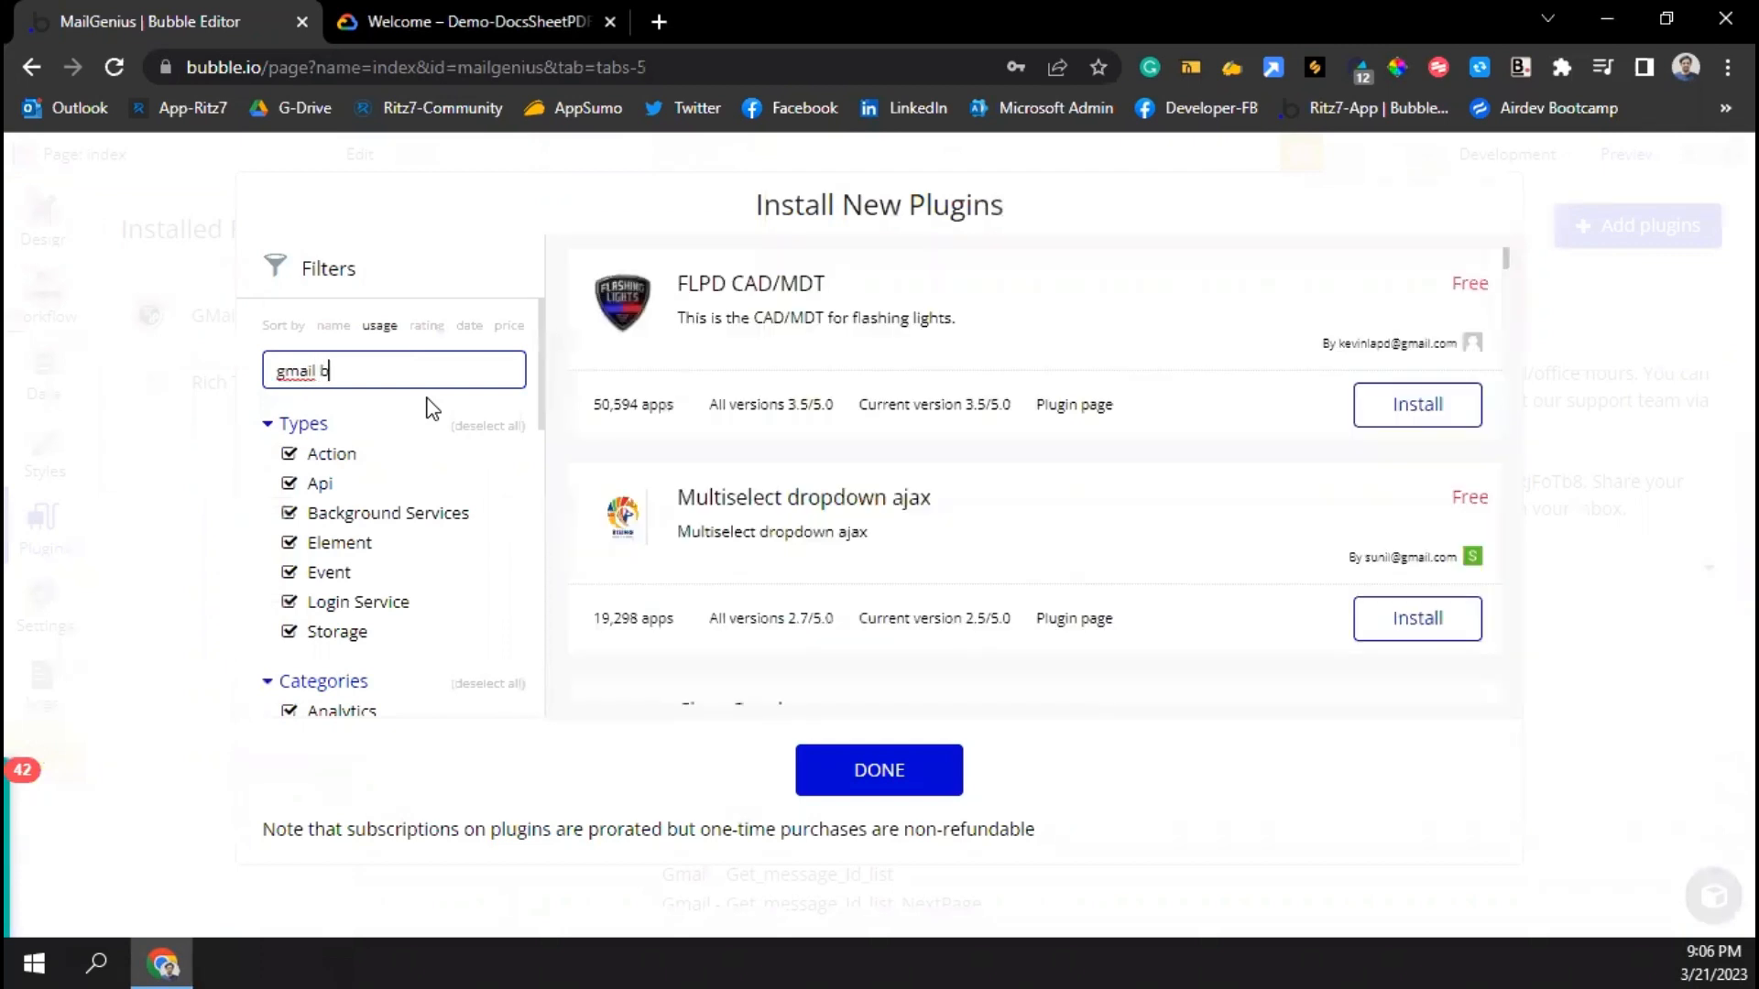
text(y)
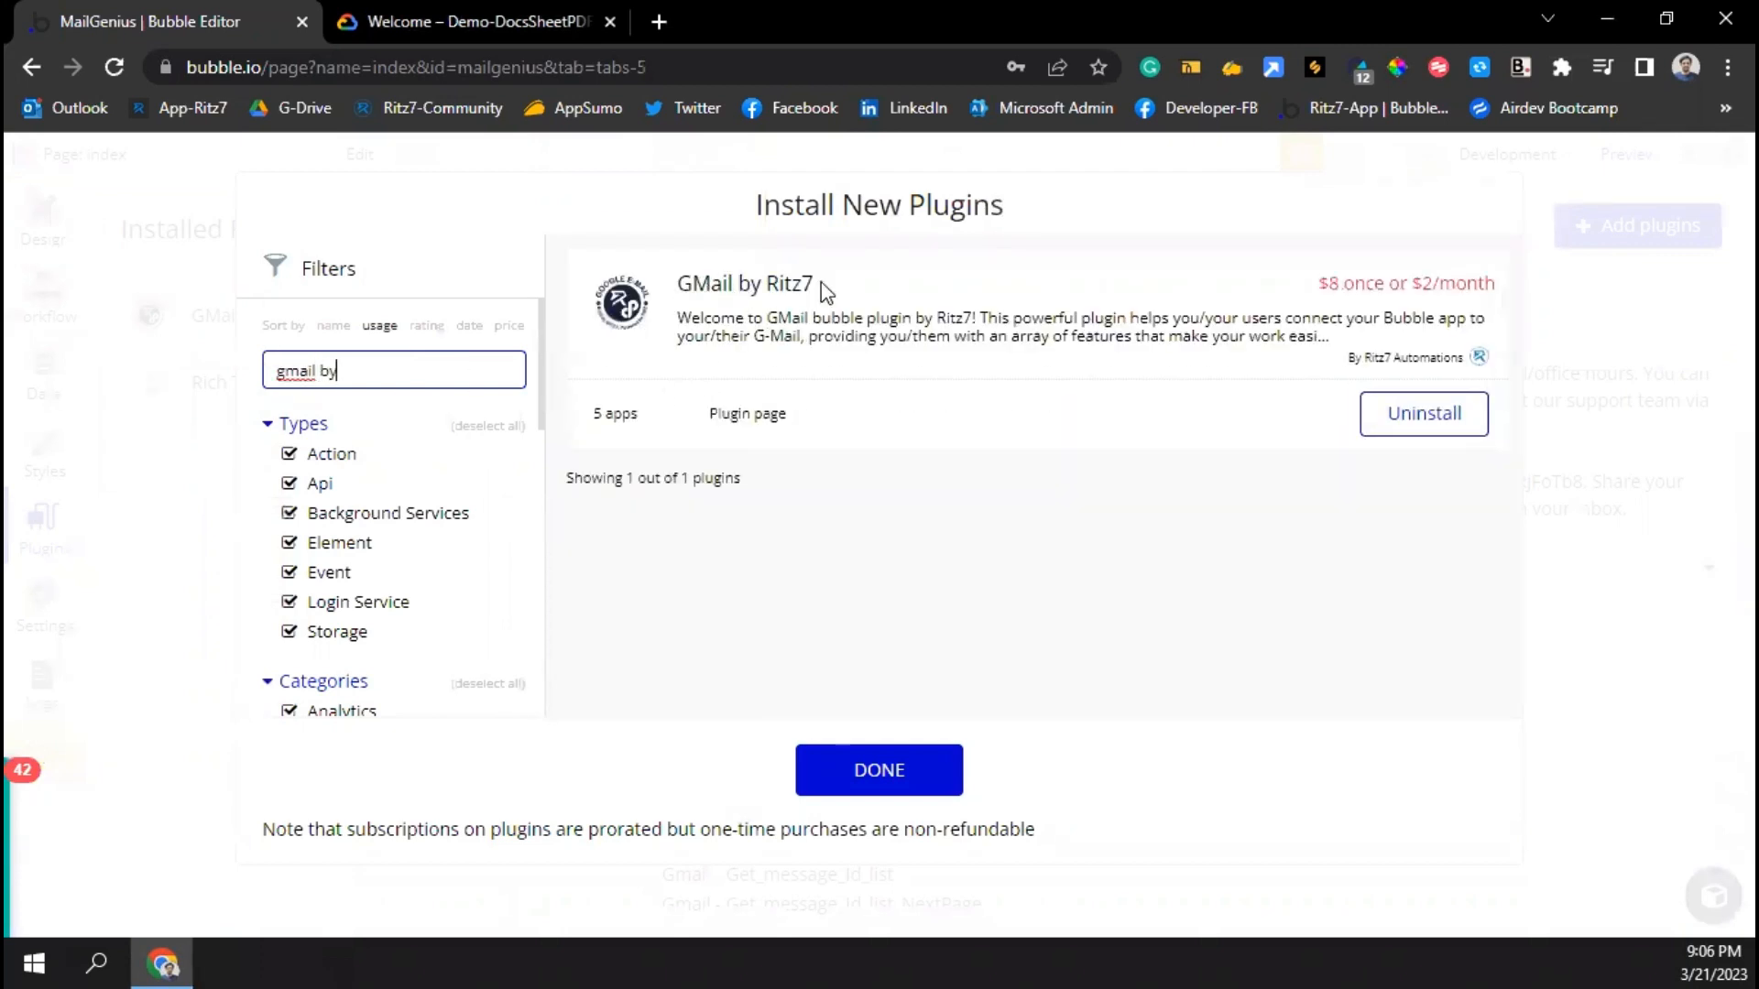
click(866, 772)
Scroll through the GMail By Ritz7 plugin's data calls and actions, then switch to the Design tab
scroll(810, 656, down, 3)
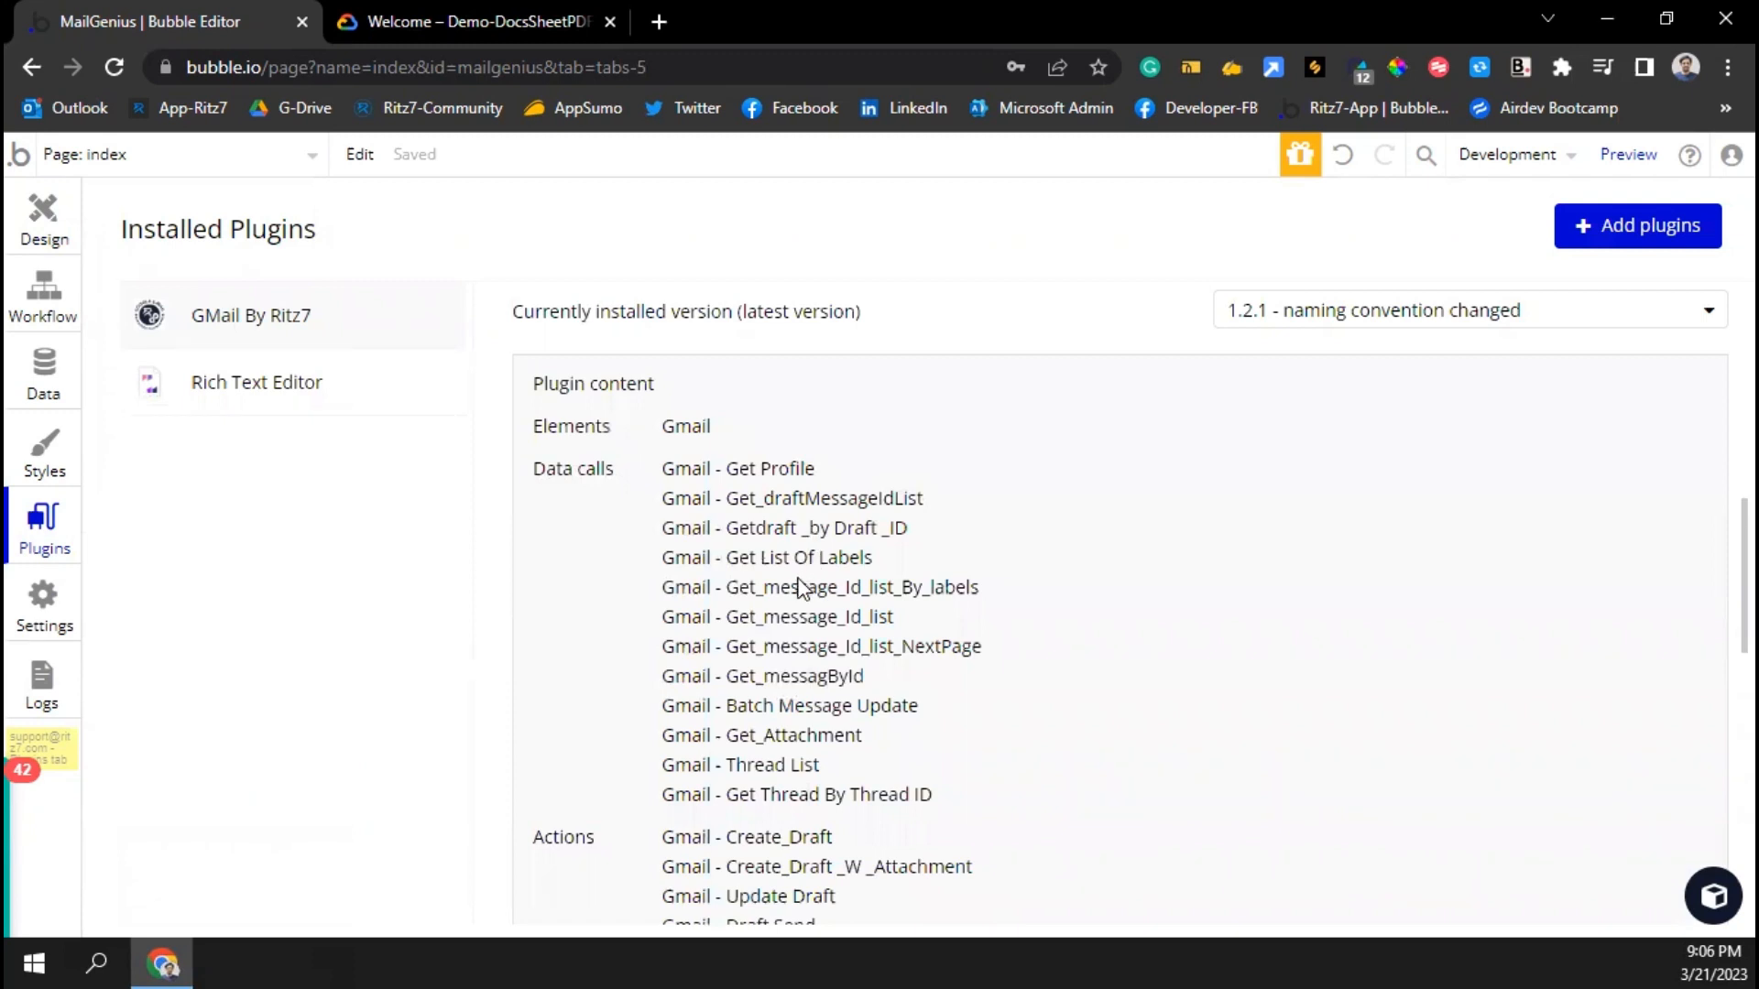
scroll(787, 625, down, 1)
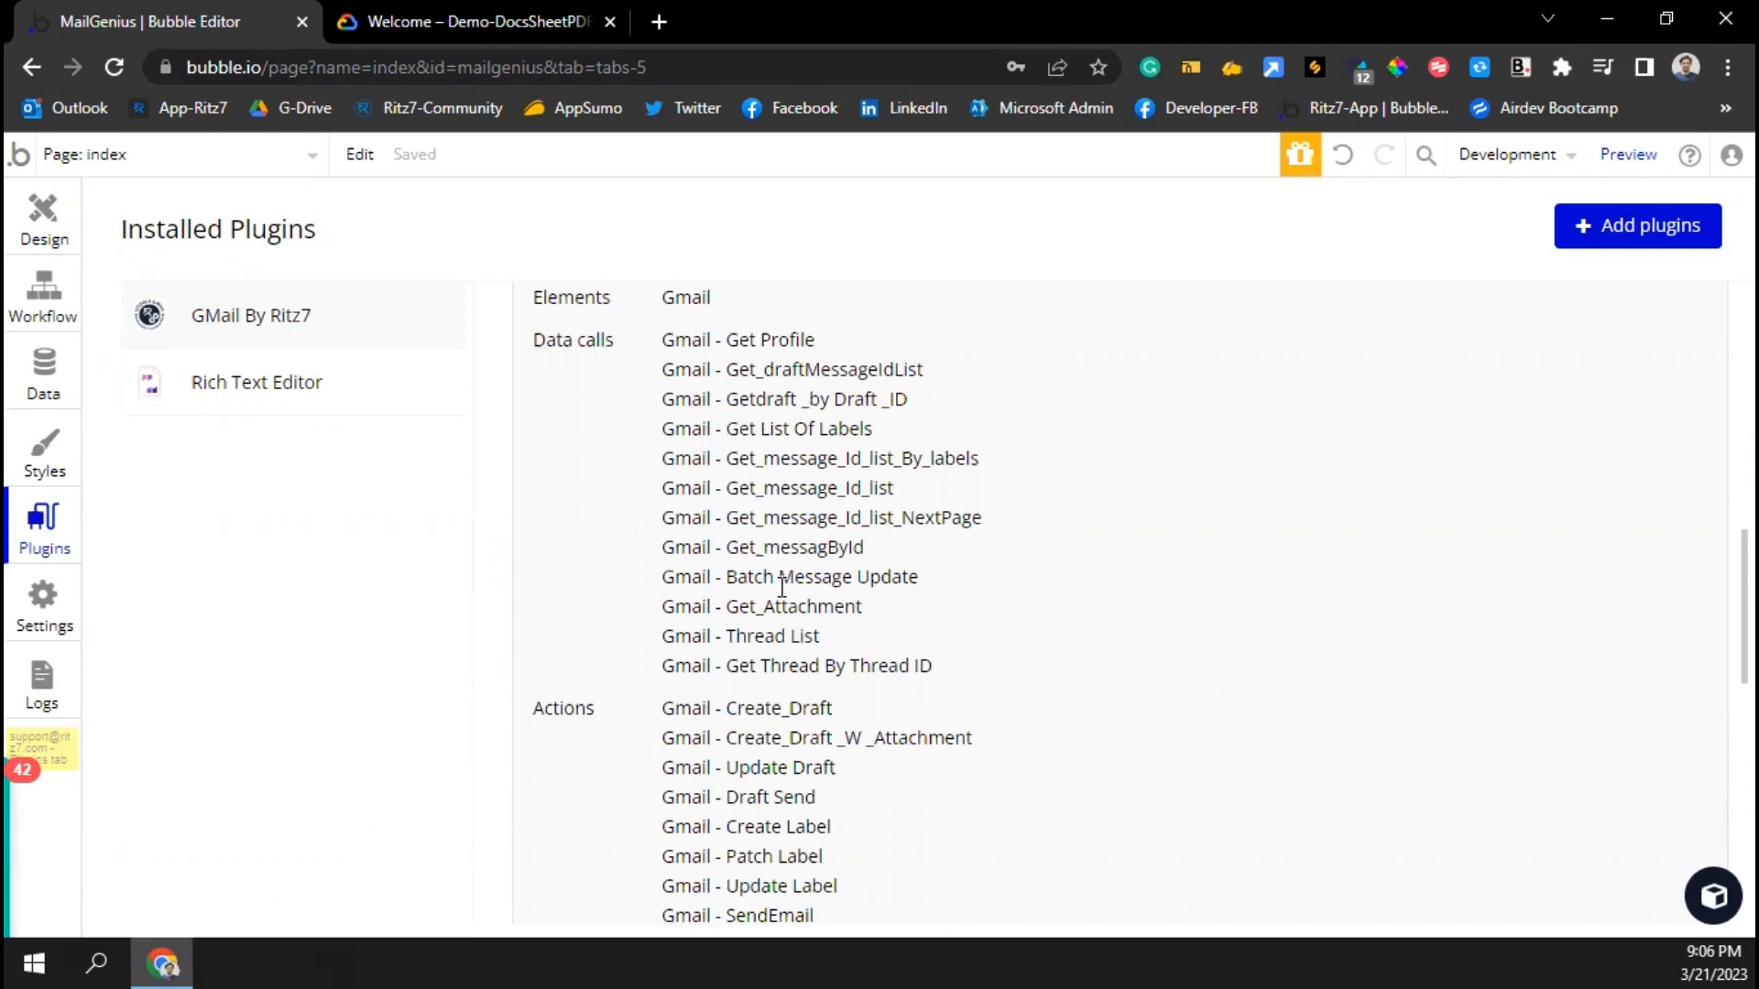
click(41, 218)
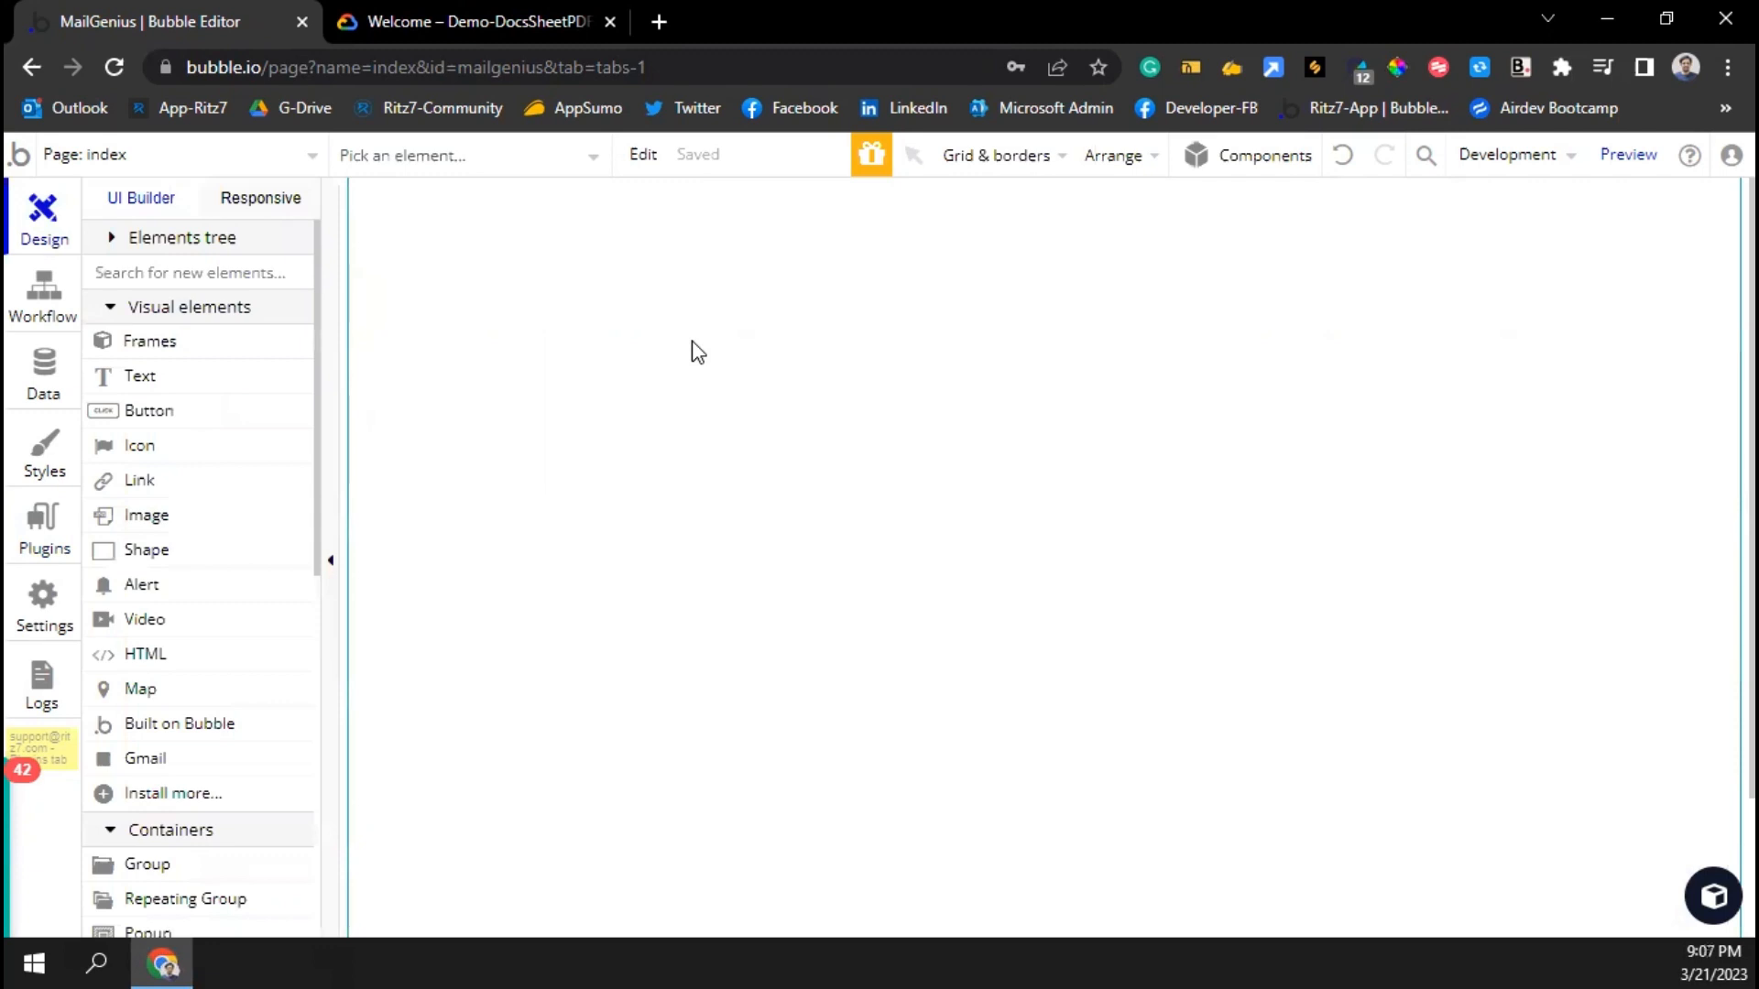
From the Cloud Console project selector, create a new project named 'Test'
click(480, 20)
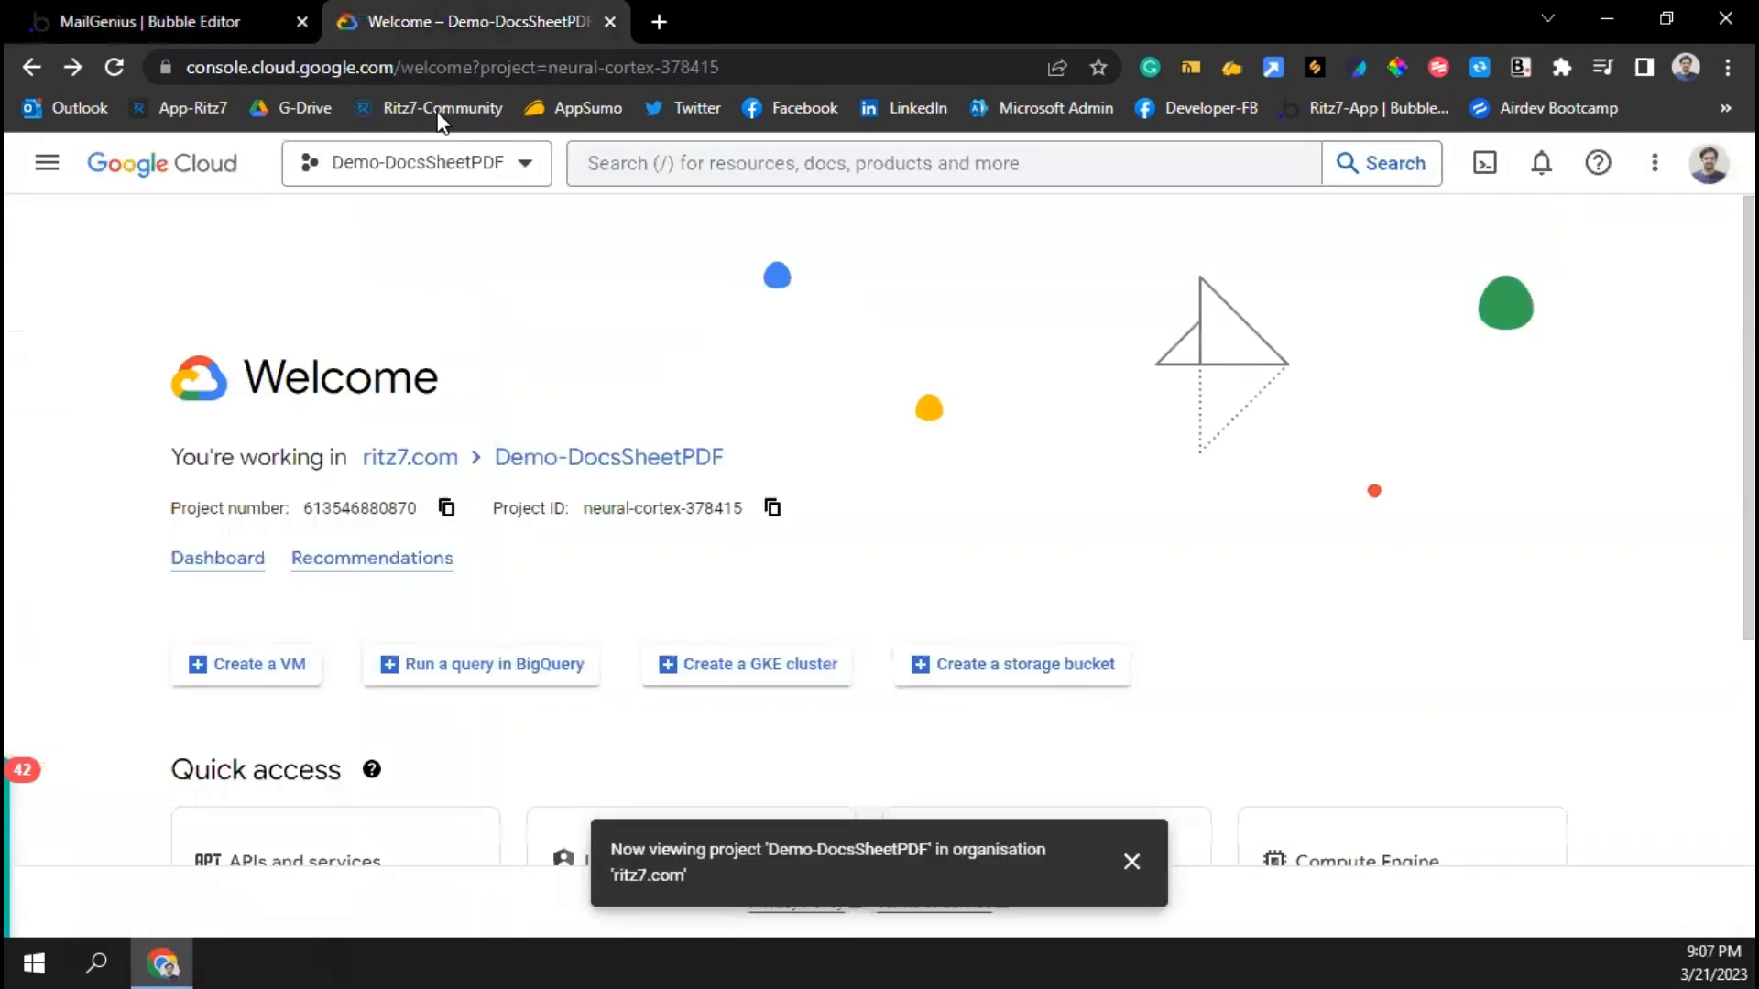
click(420, 162)
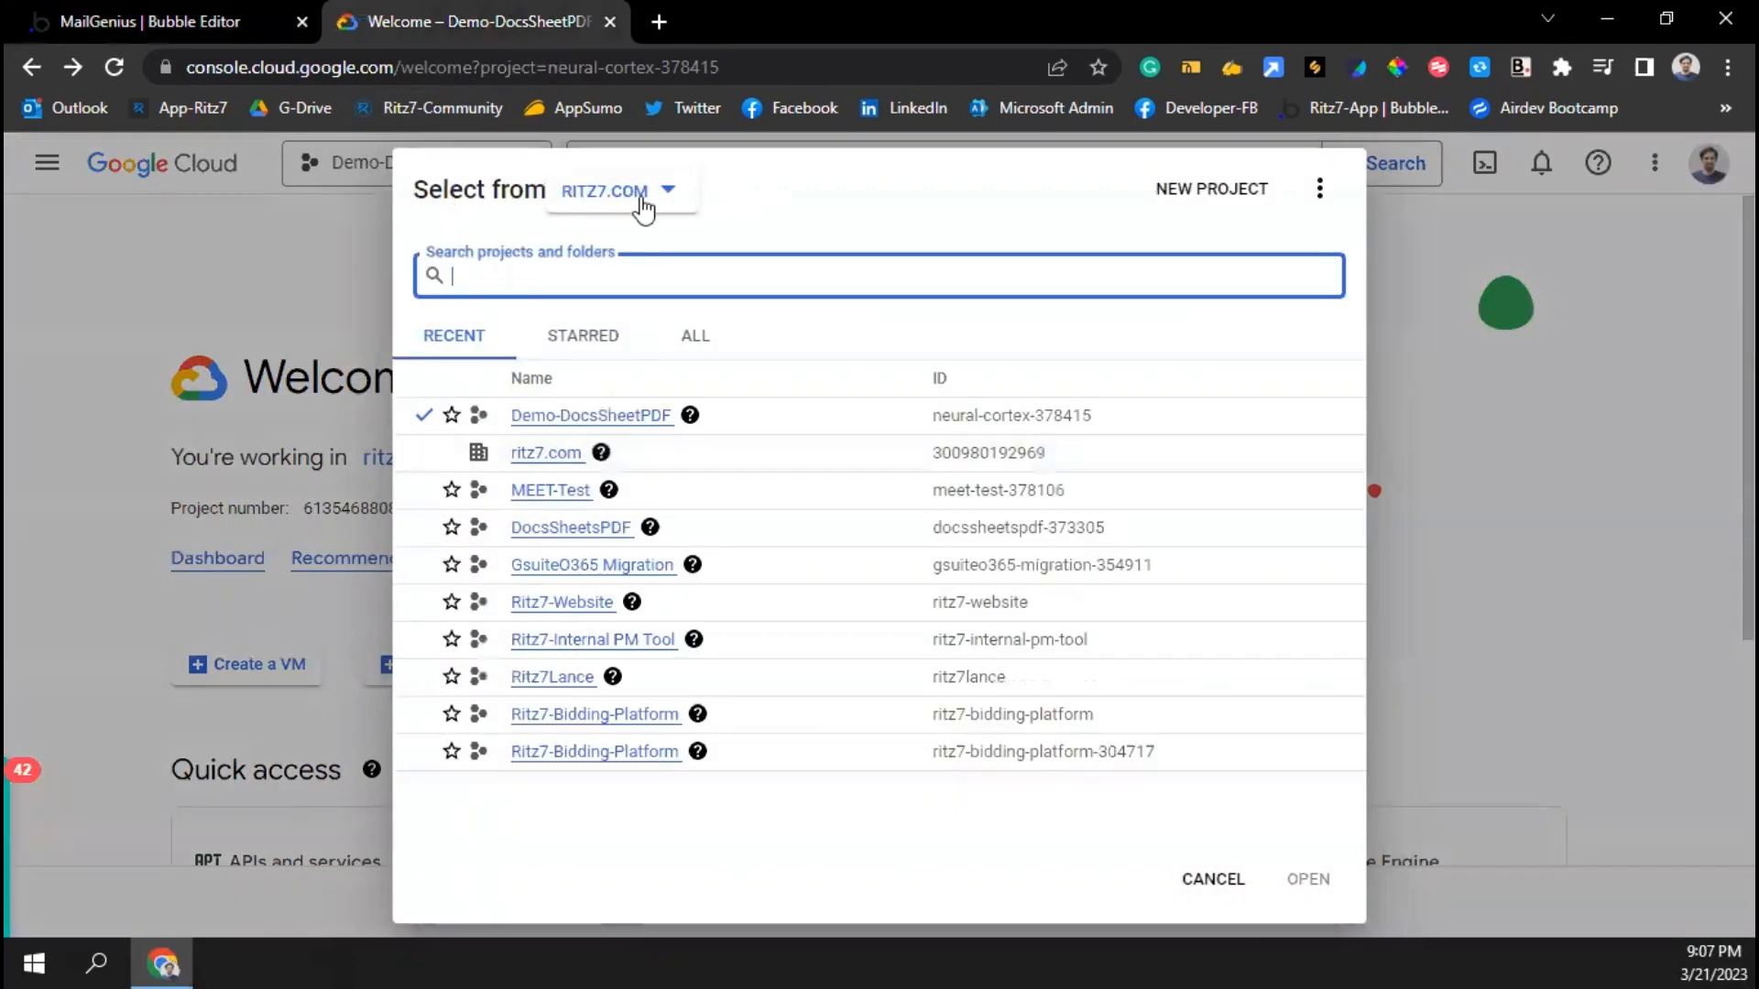
click(260, 159)
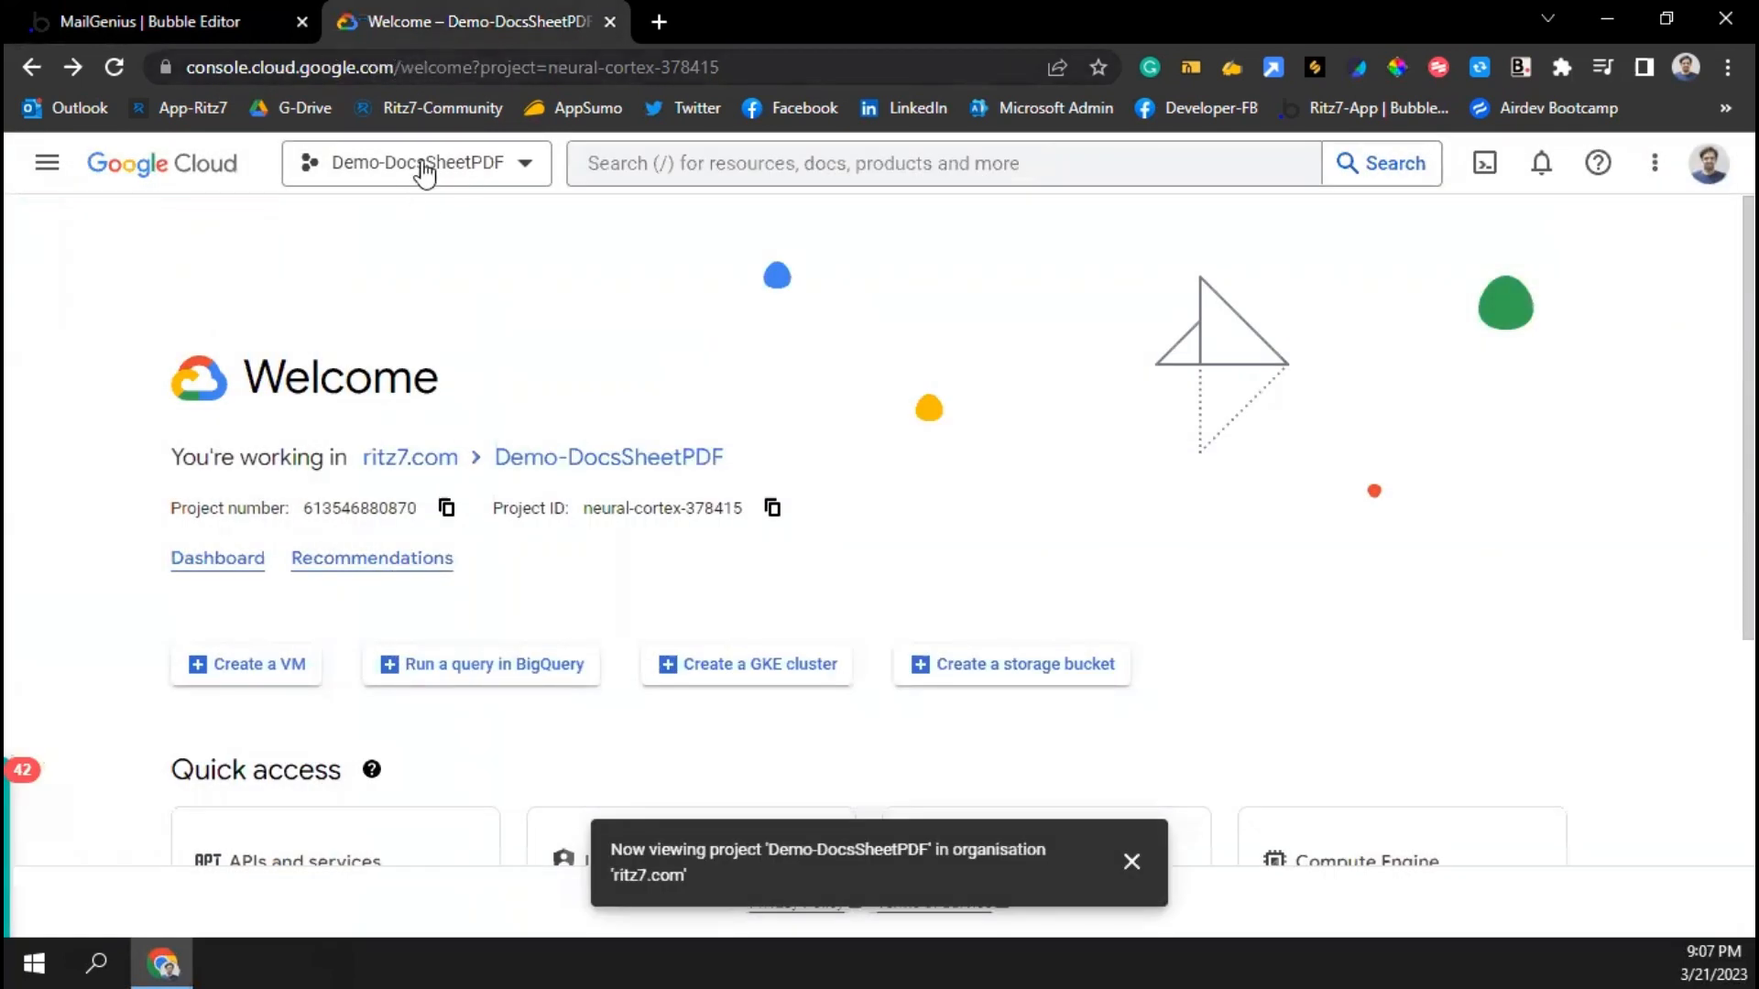
click(456, 163)
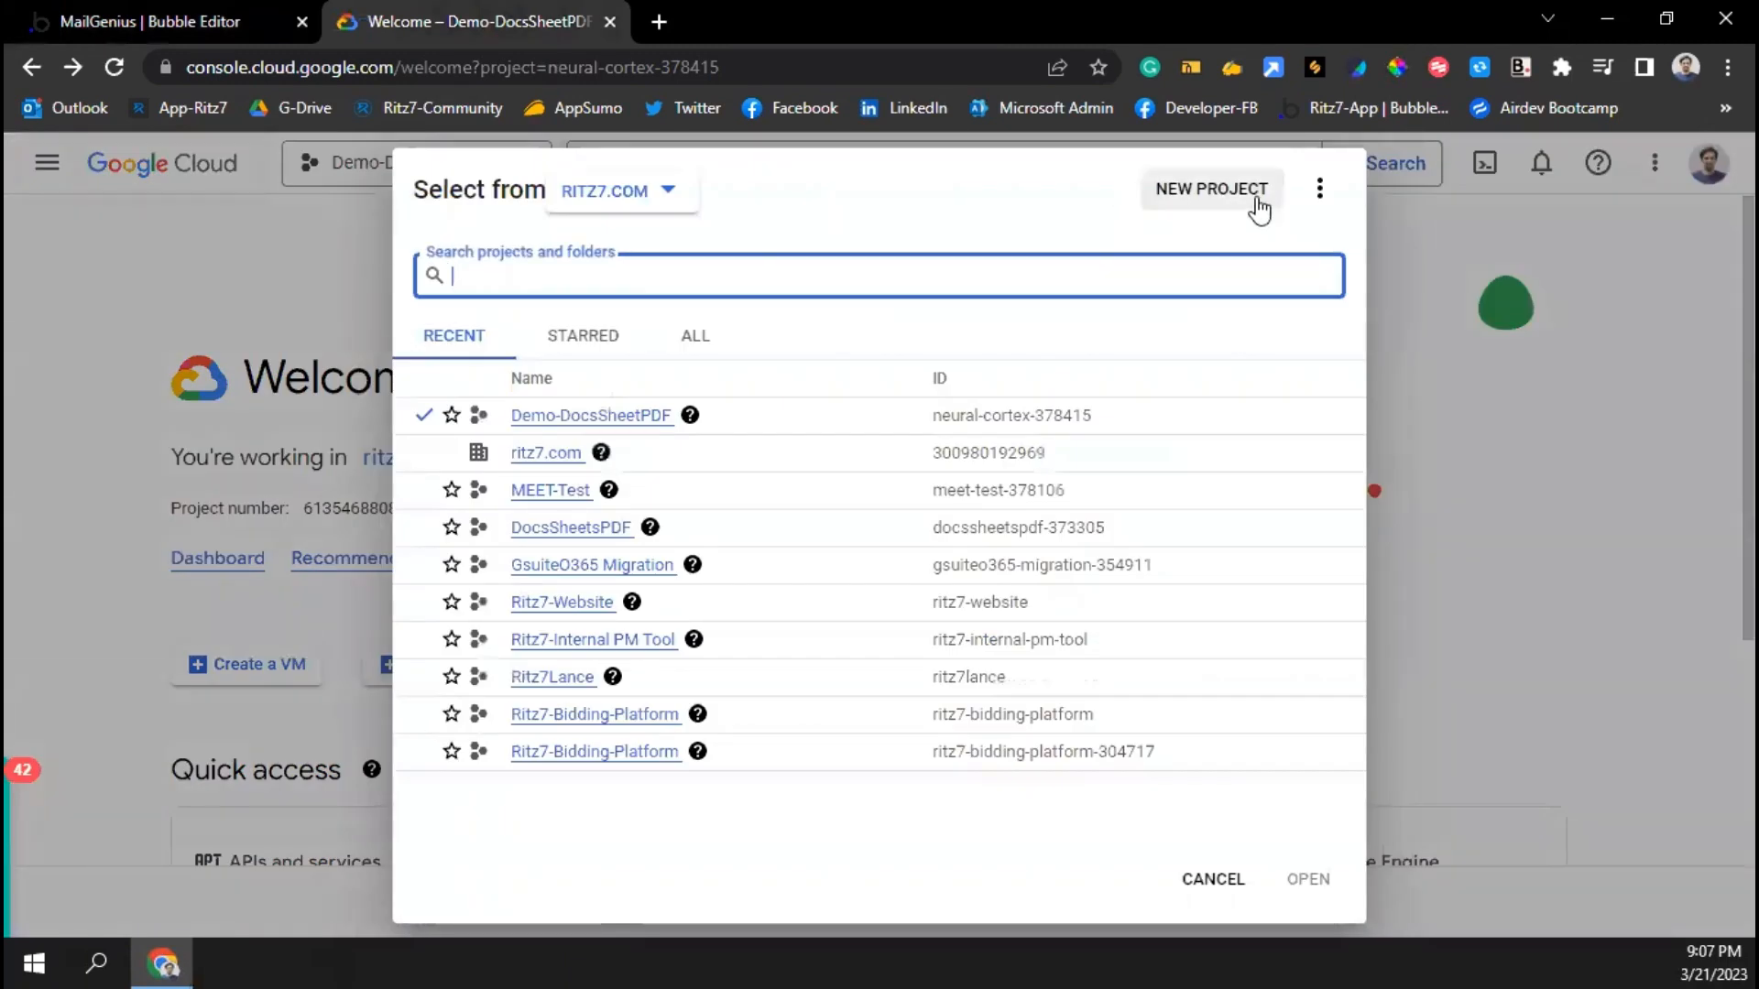
click(1215, 190)
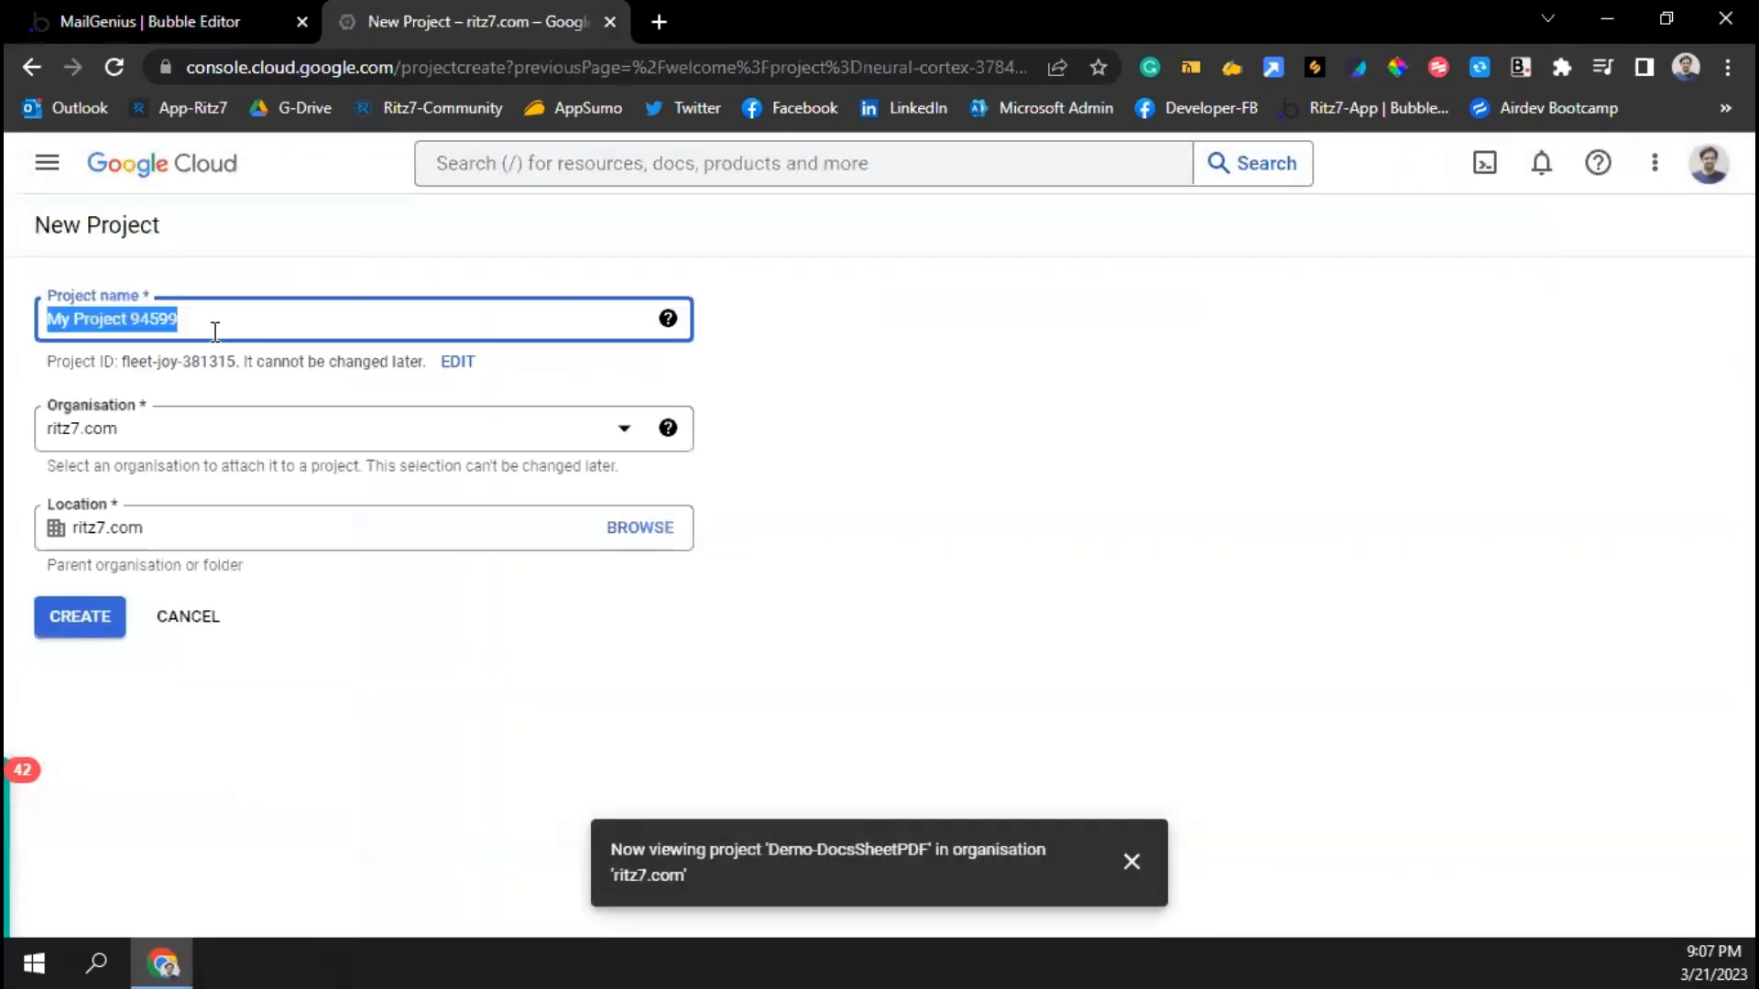
text(T)
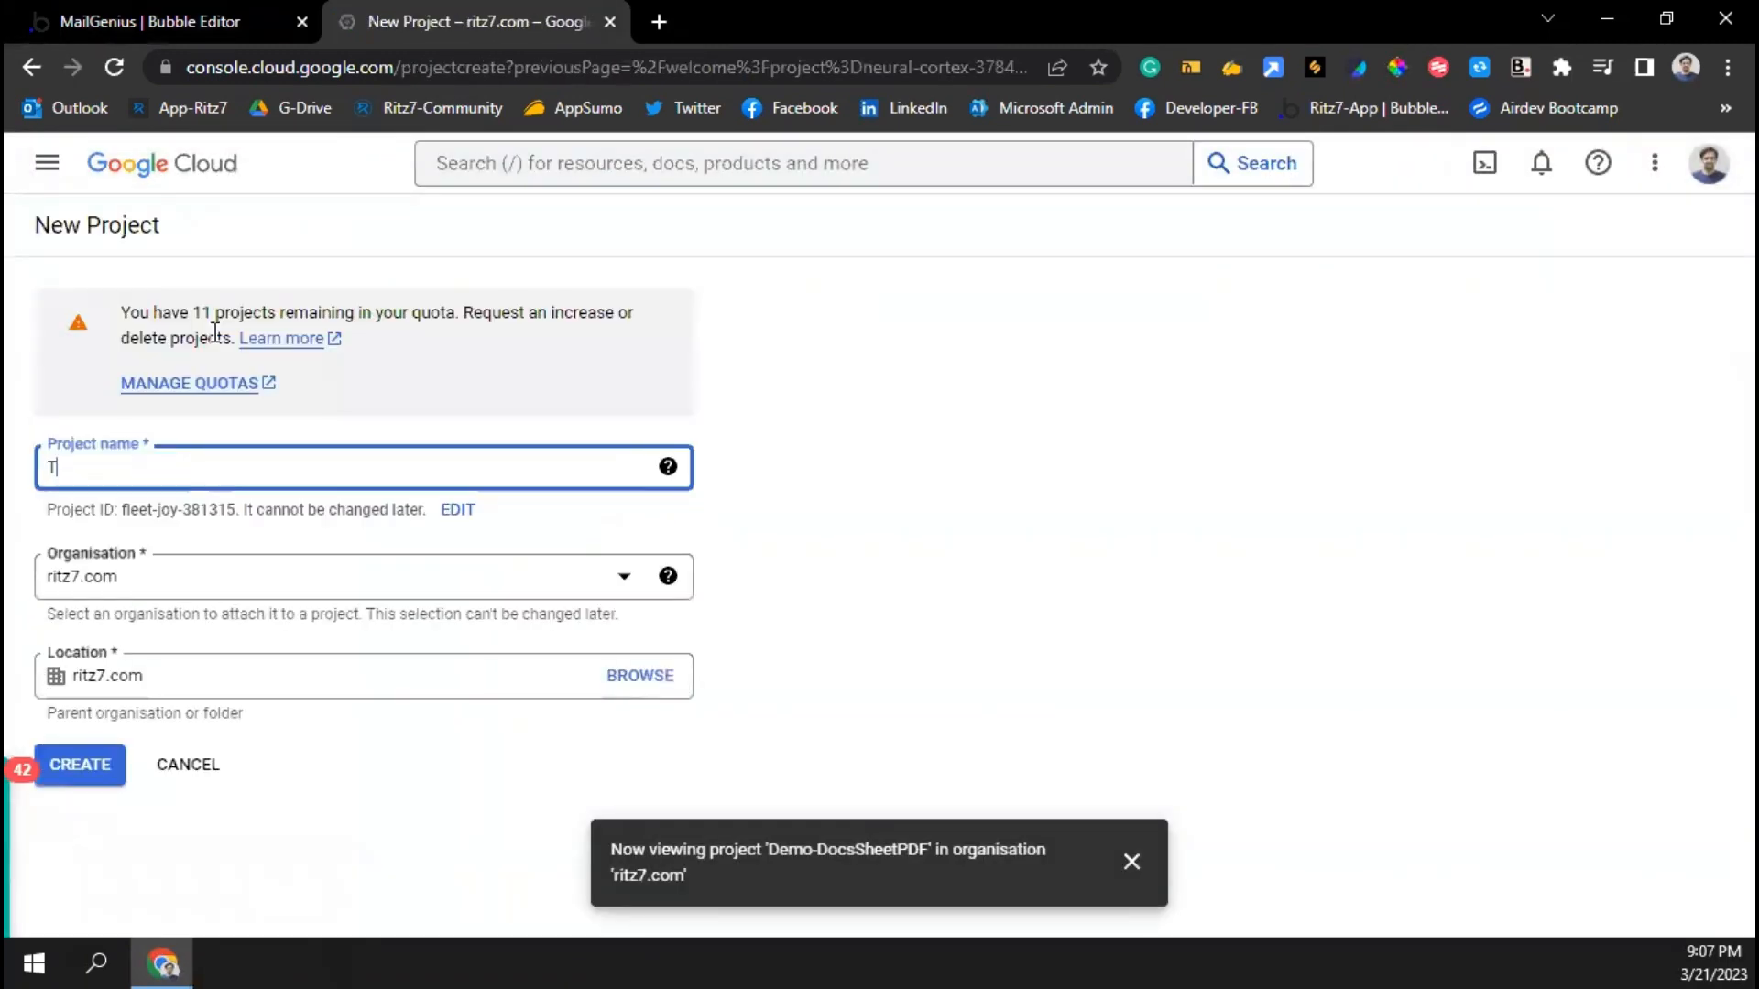
text(est)
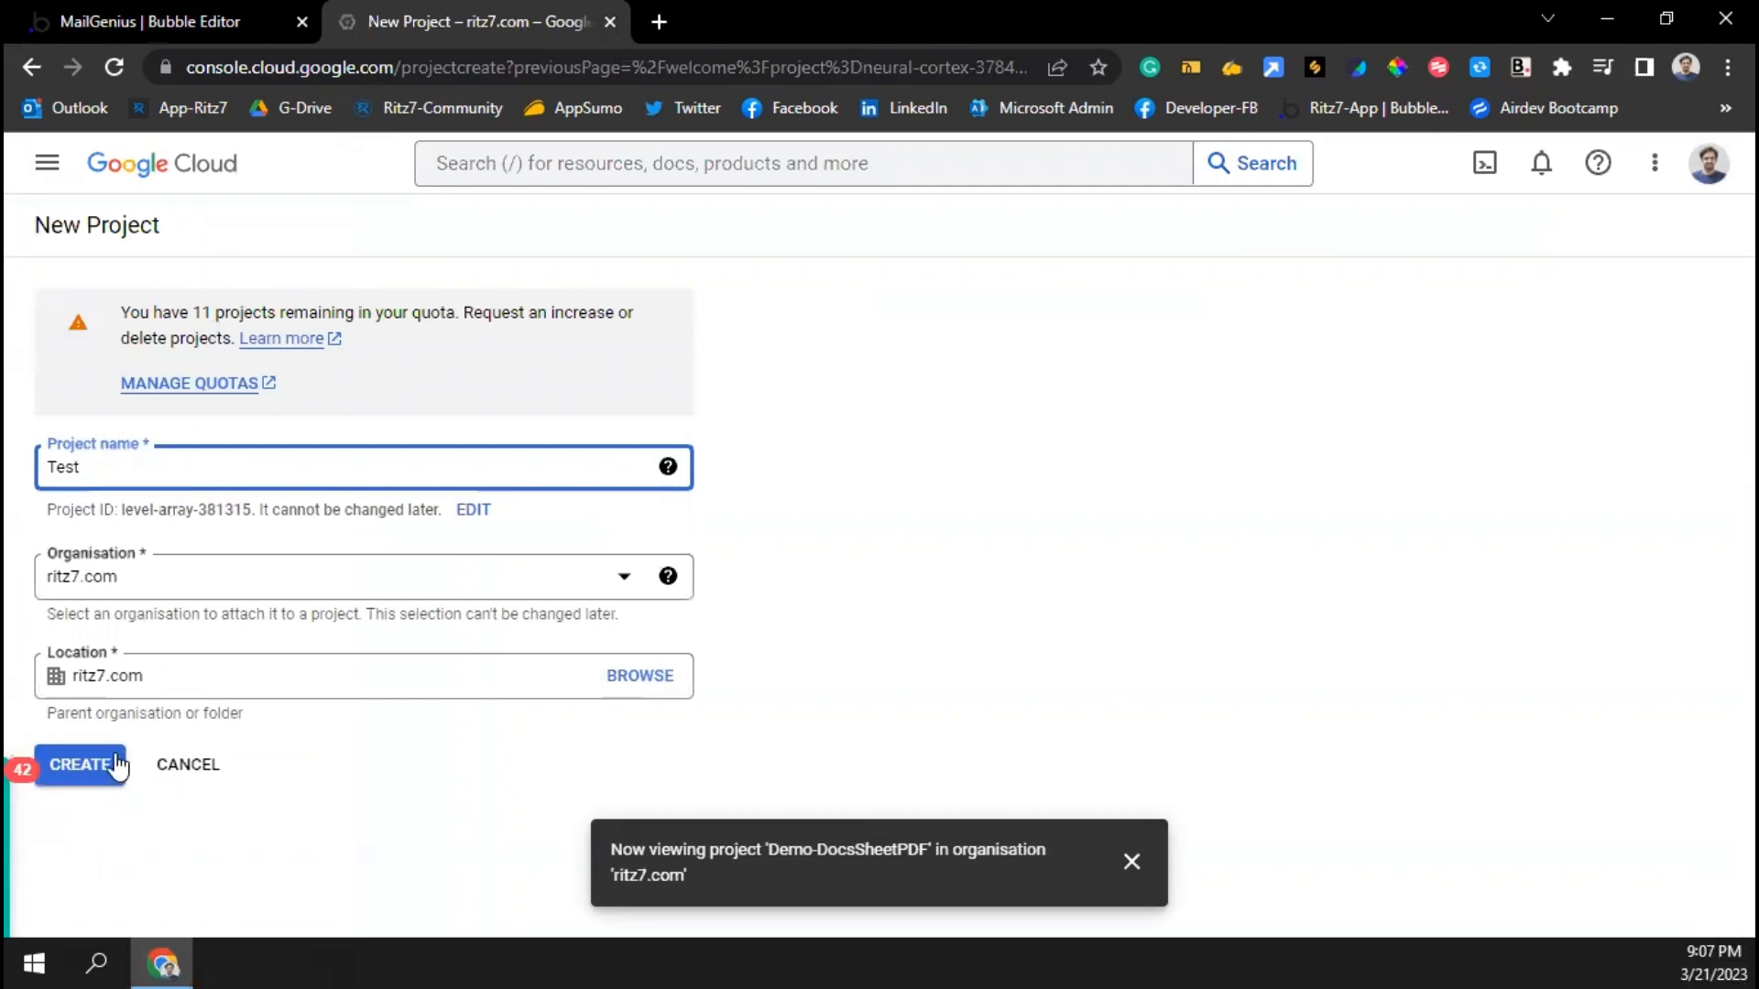
click(87, 764)
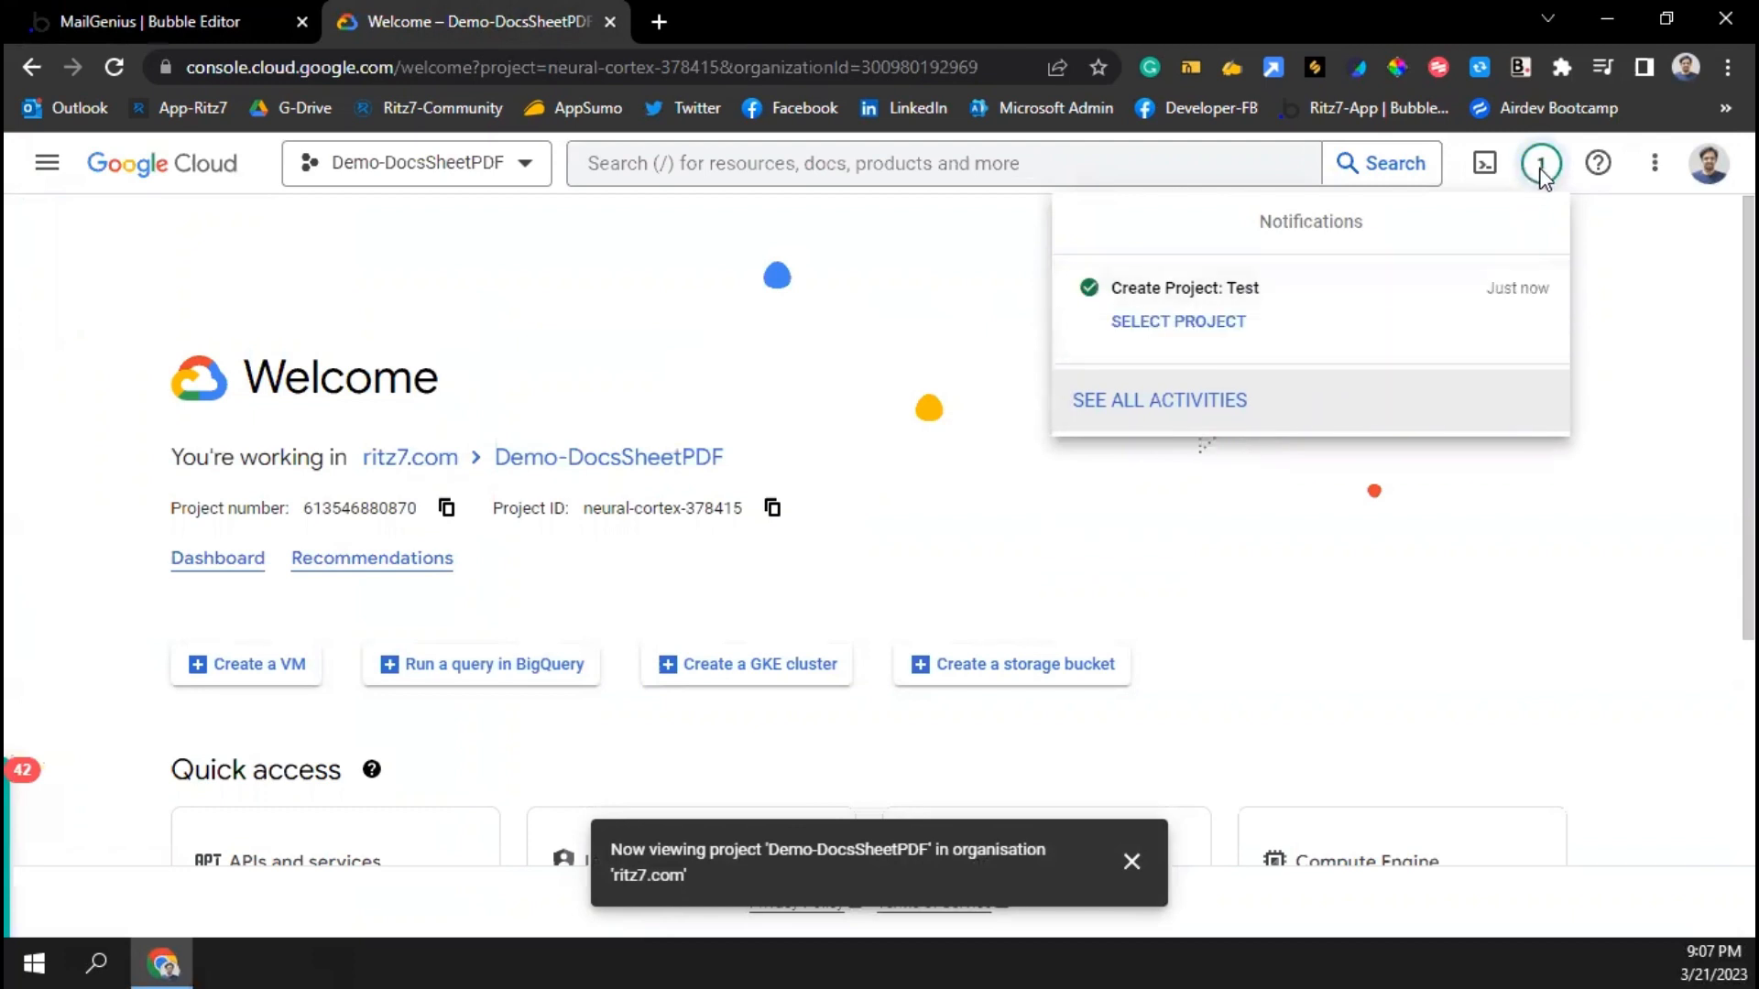
Switch the console to the new Test project and go to Enabled APIs and services
click(1180, 323)
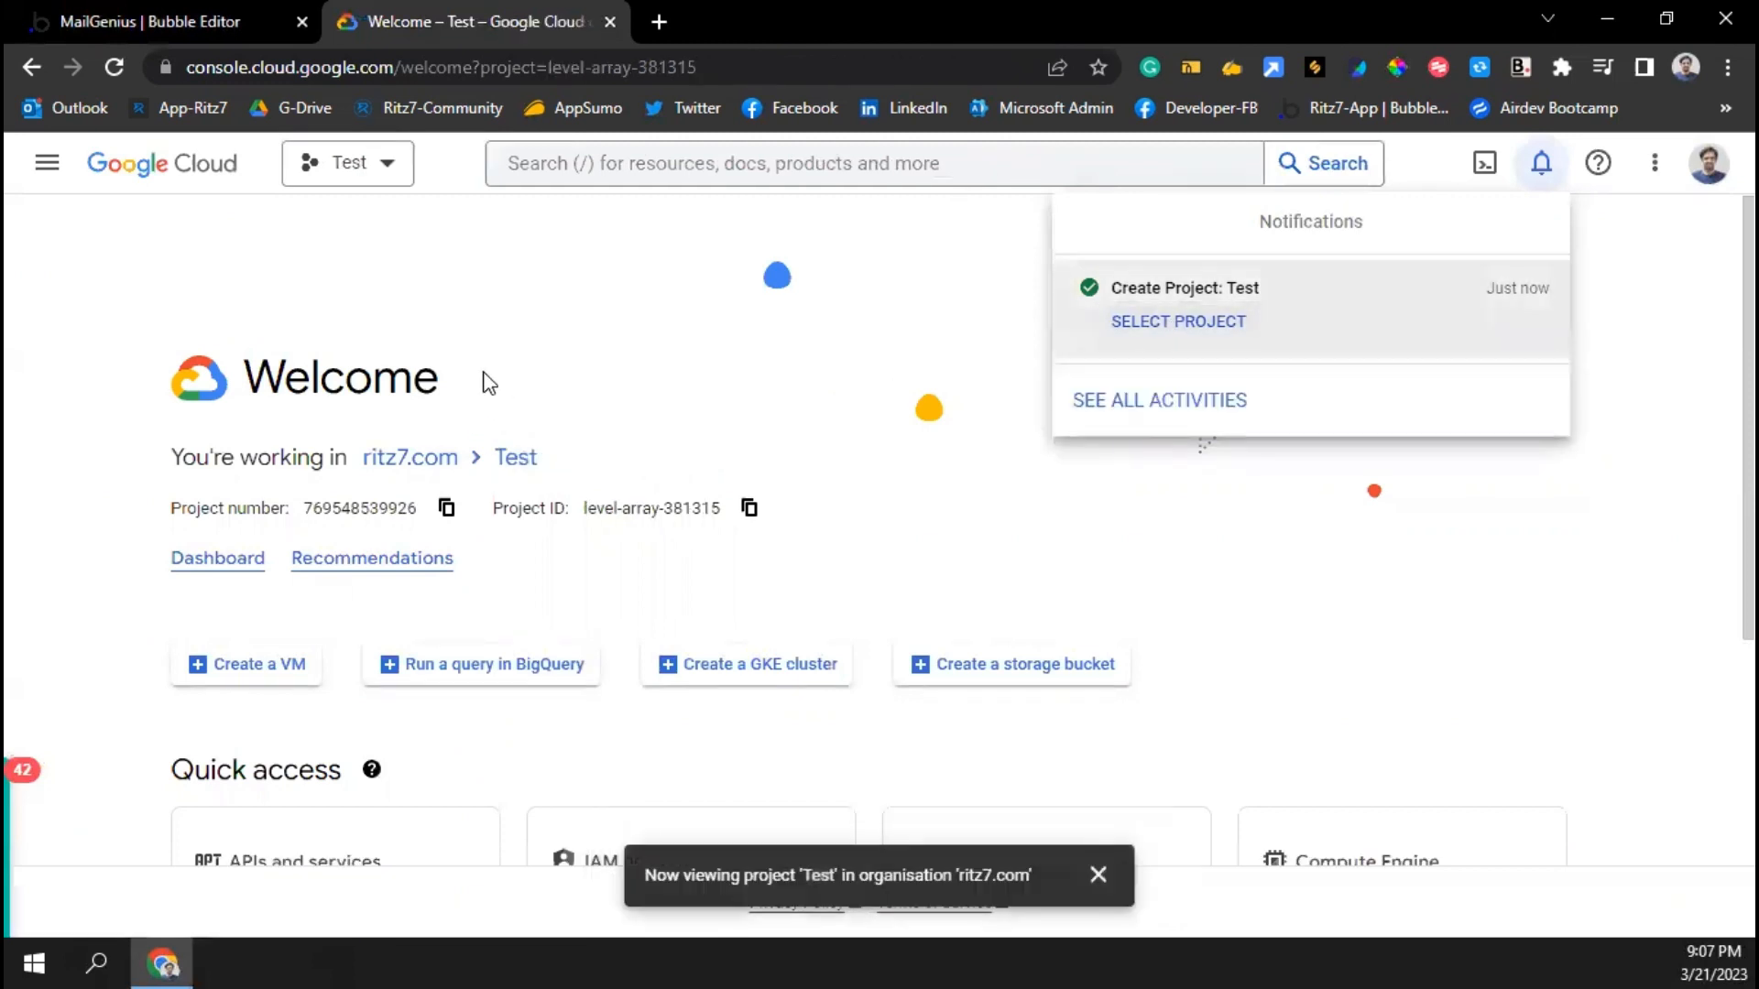
click(53, 167)
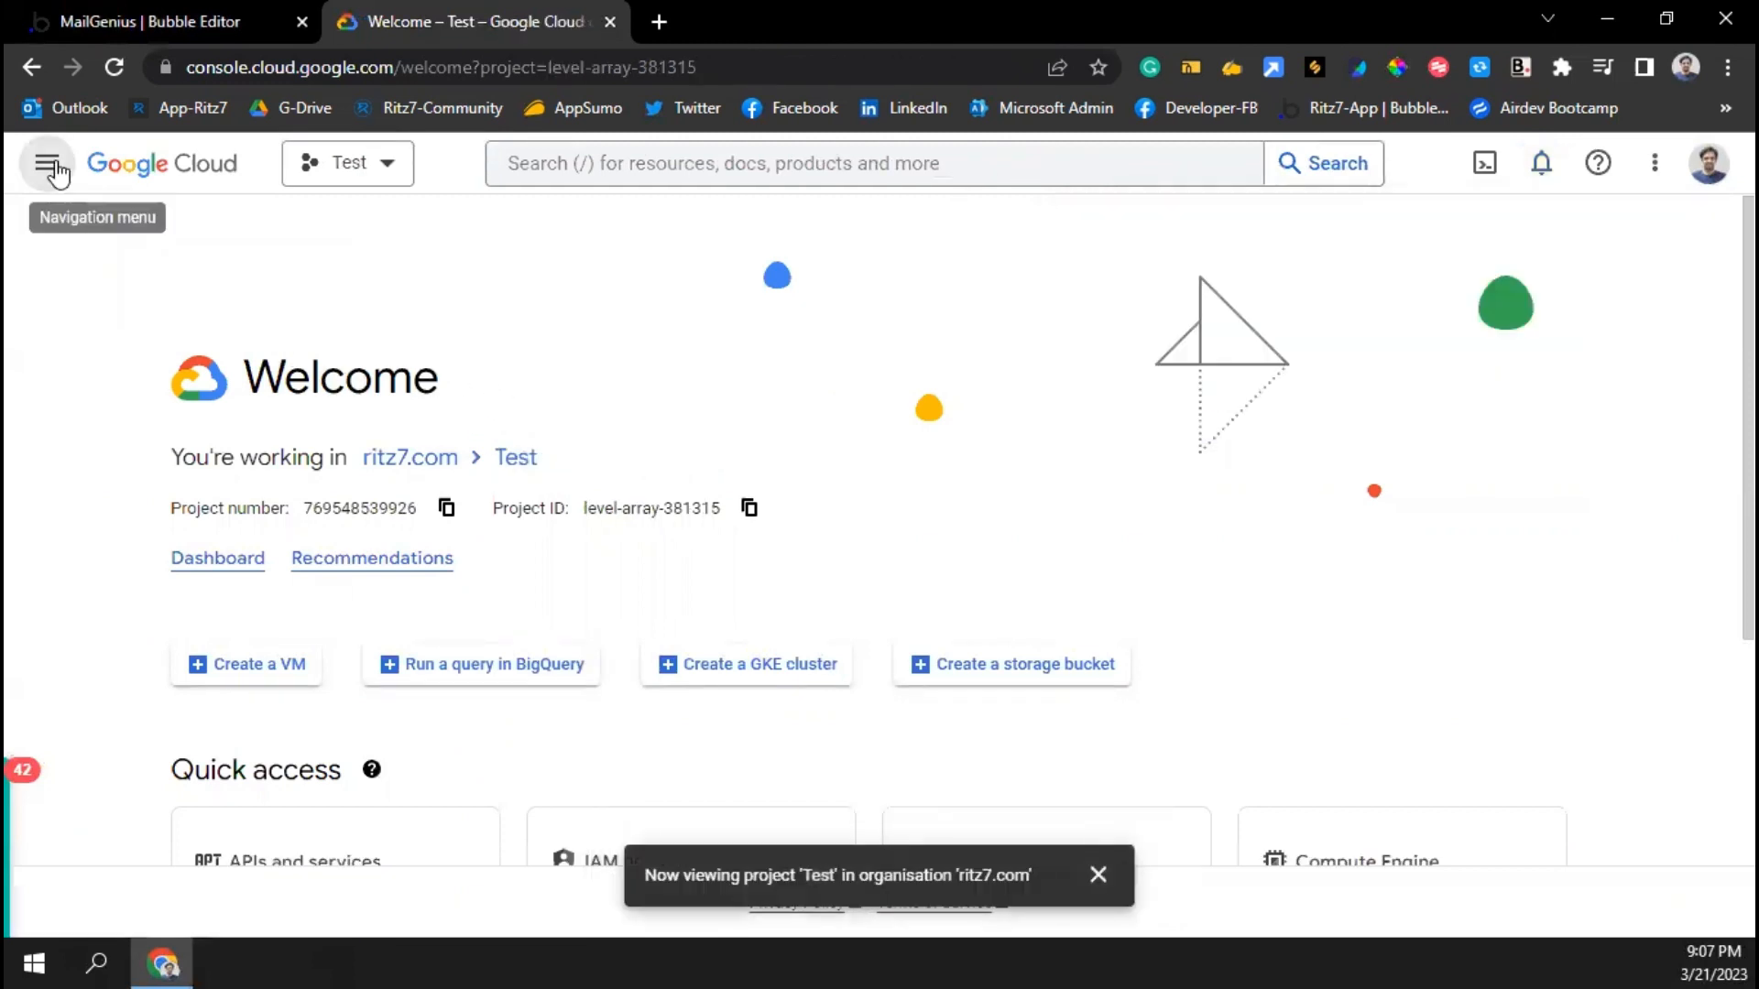
click(53, 167)
mouse_move(131, 428)
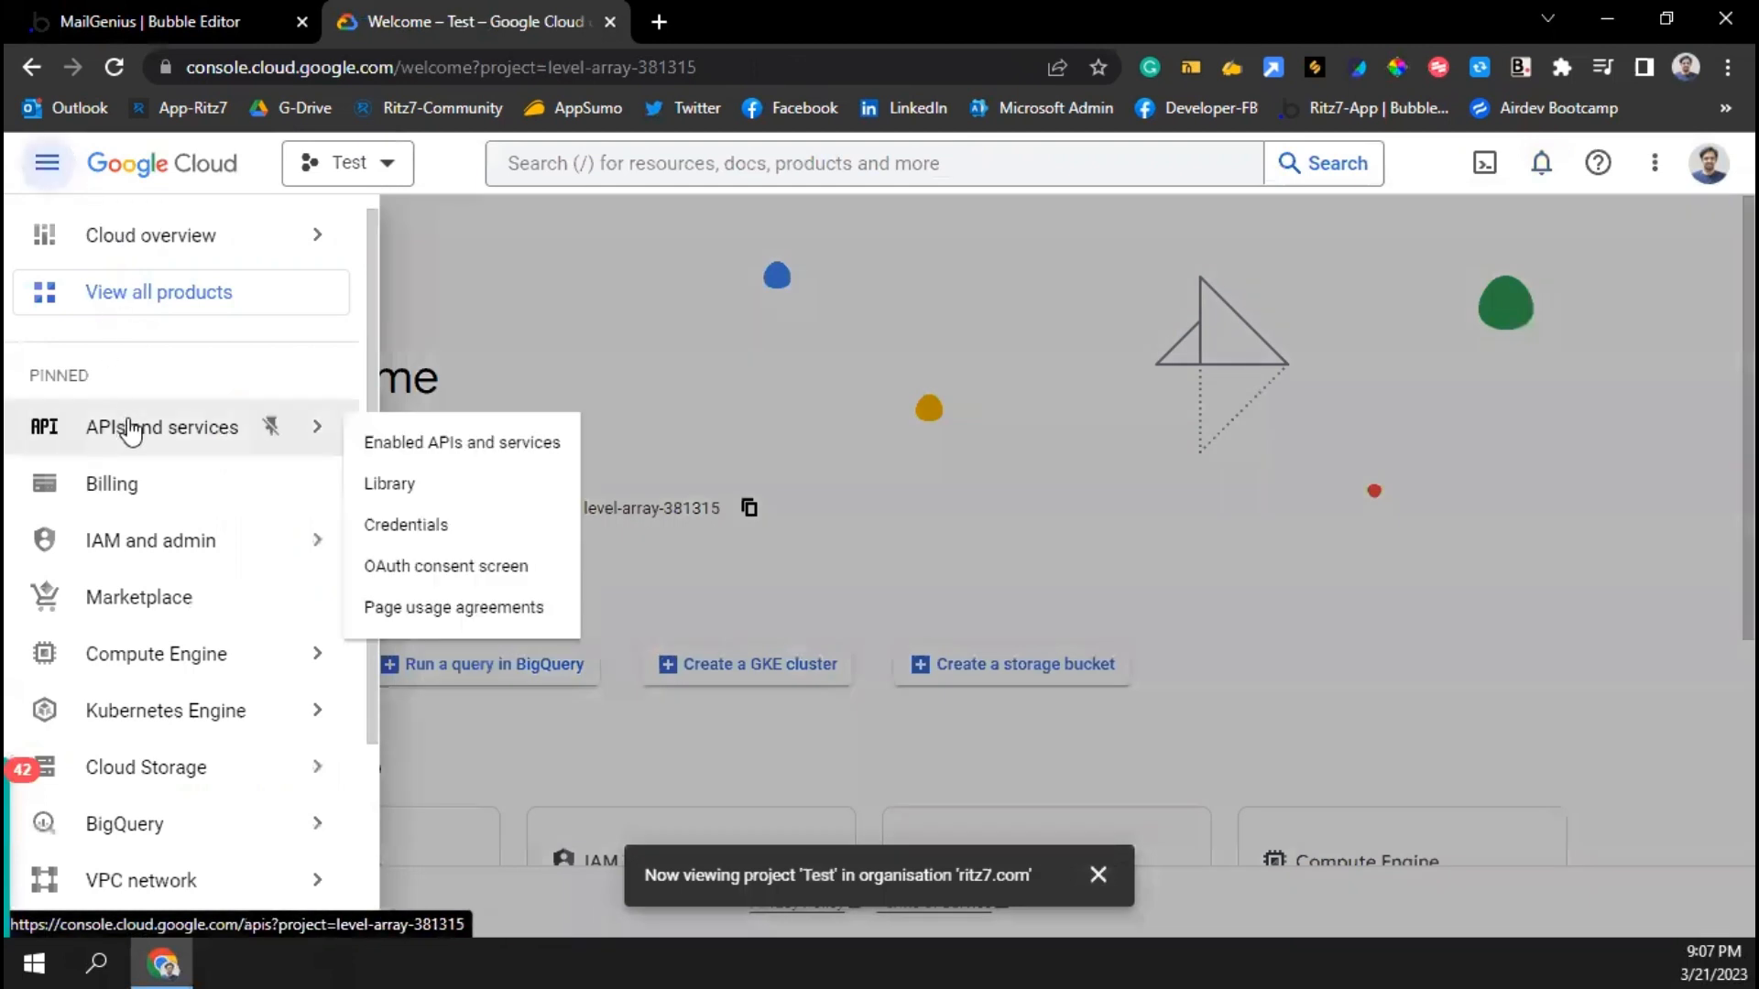
click(445, 443)
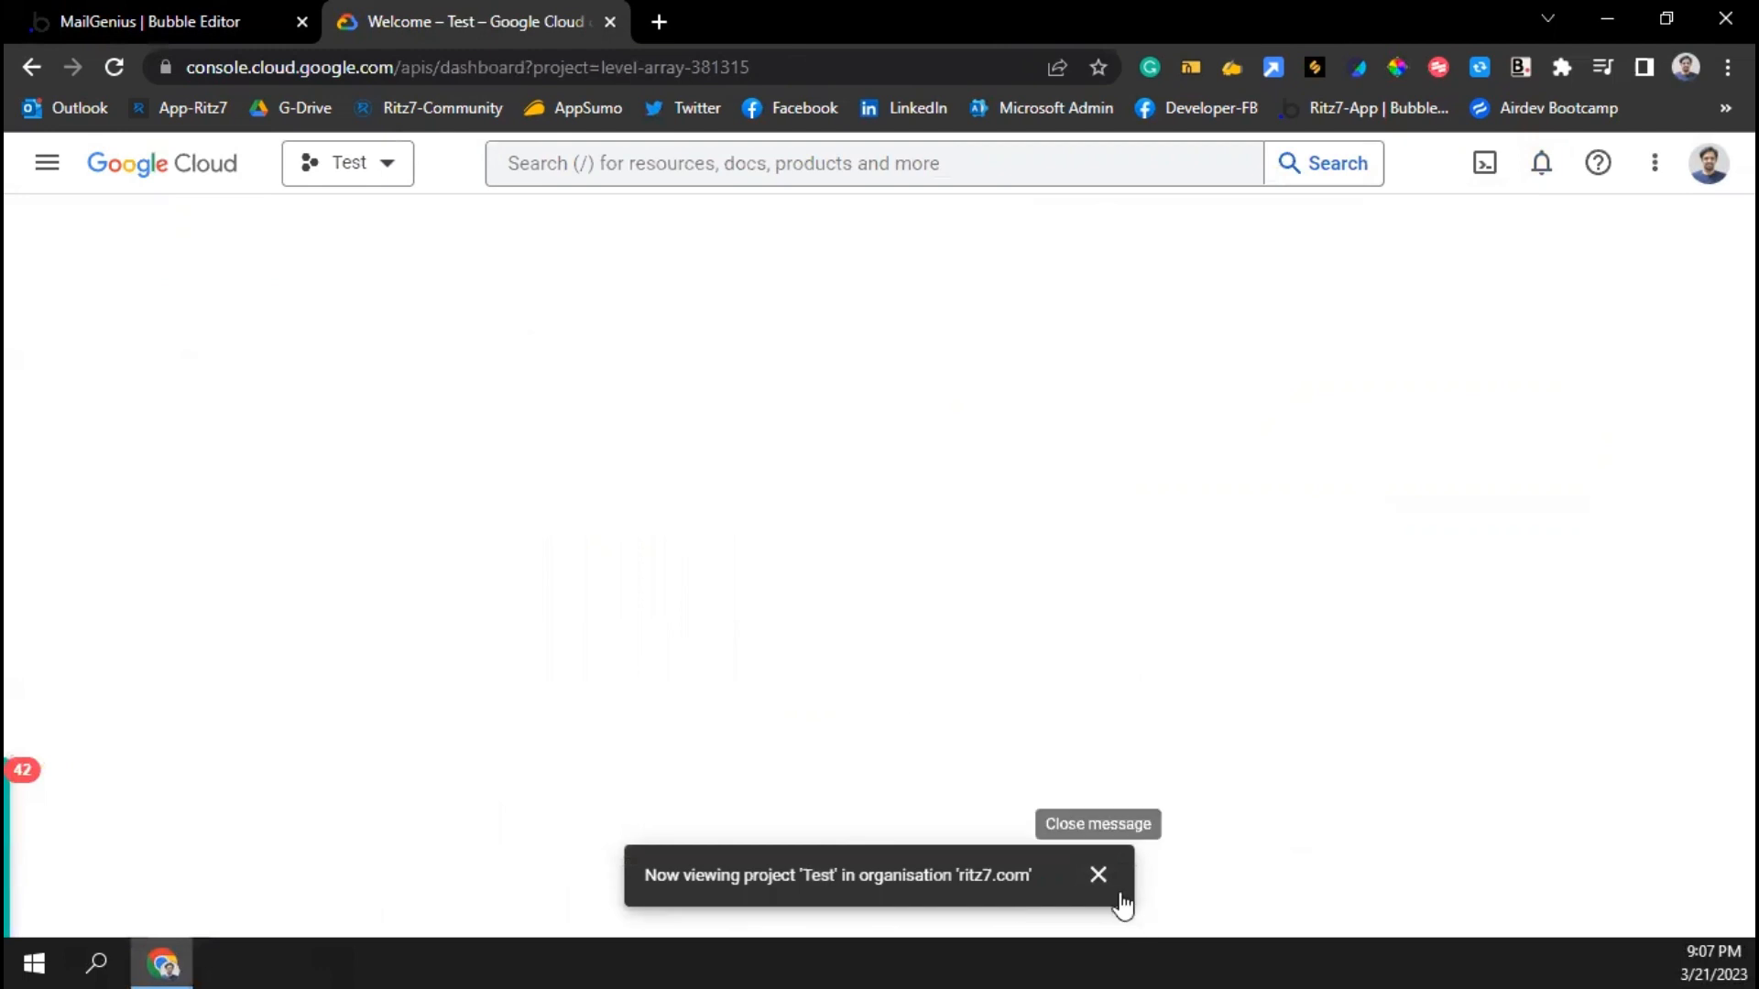
click(1097, 873)
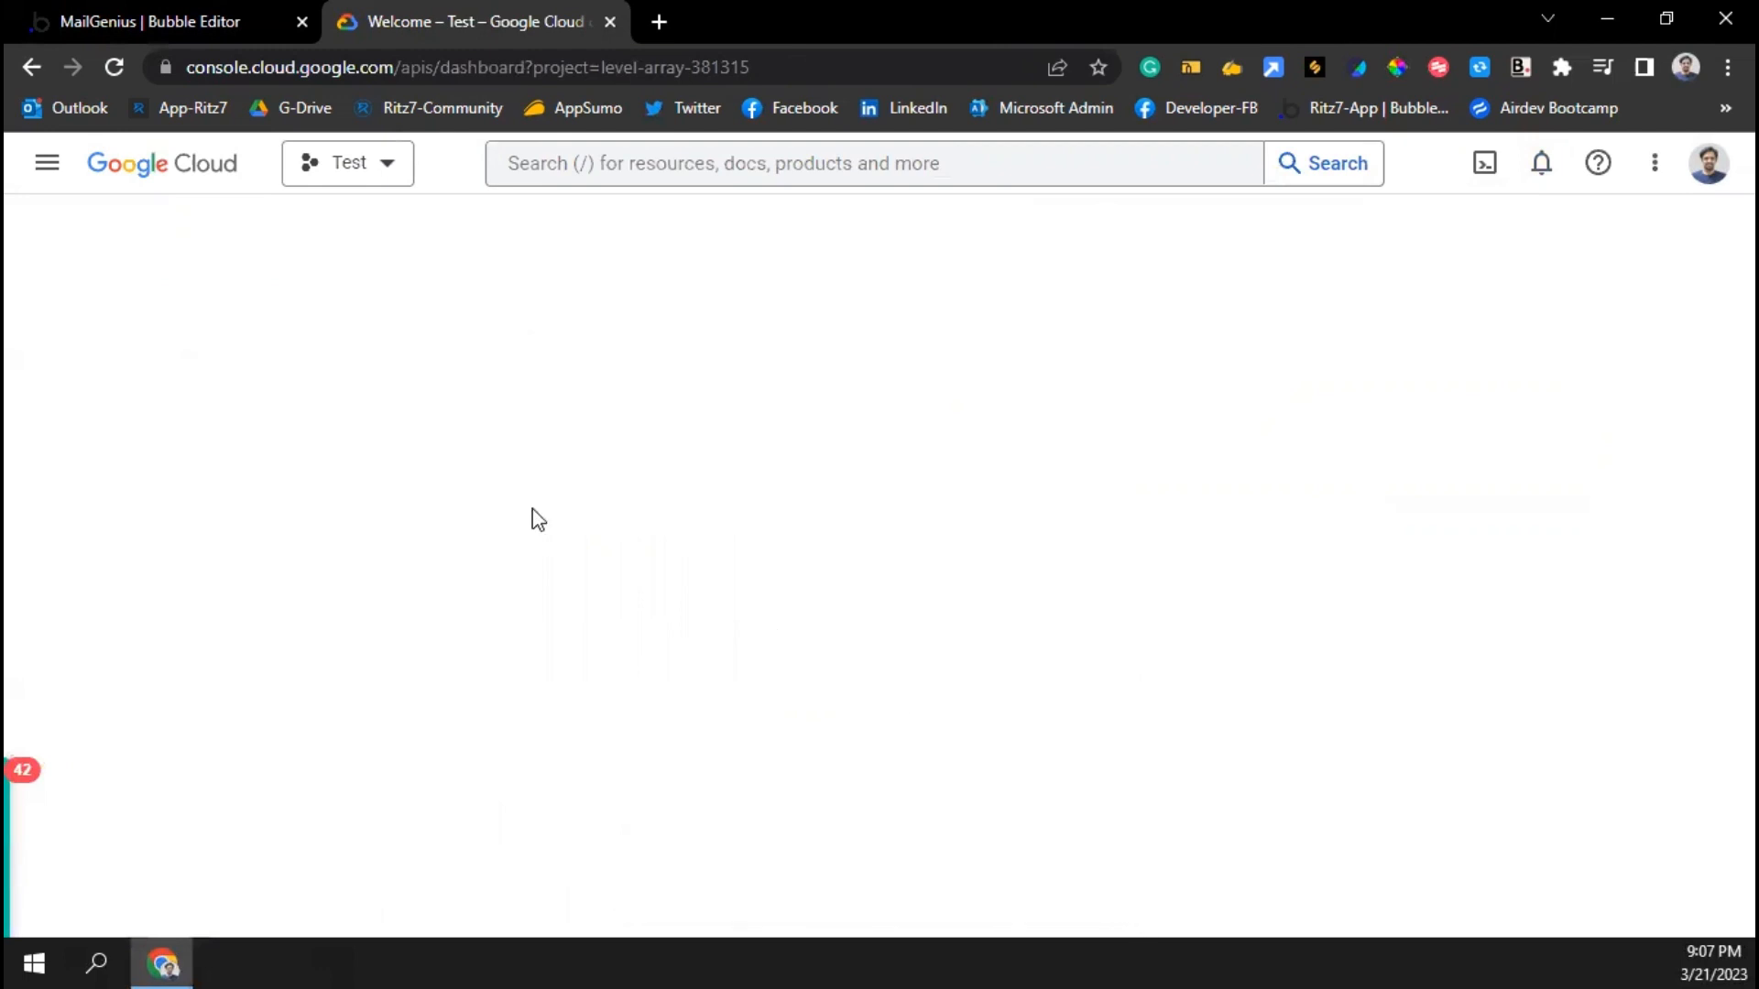
Navigate through APIs and services to the dashboard and open the API Library
click(47, 162)
mouse_move(165, 428)
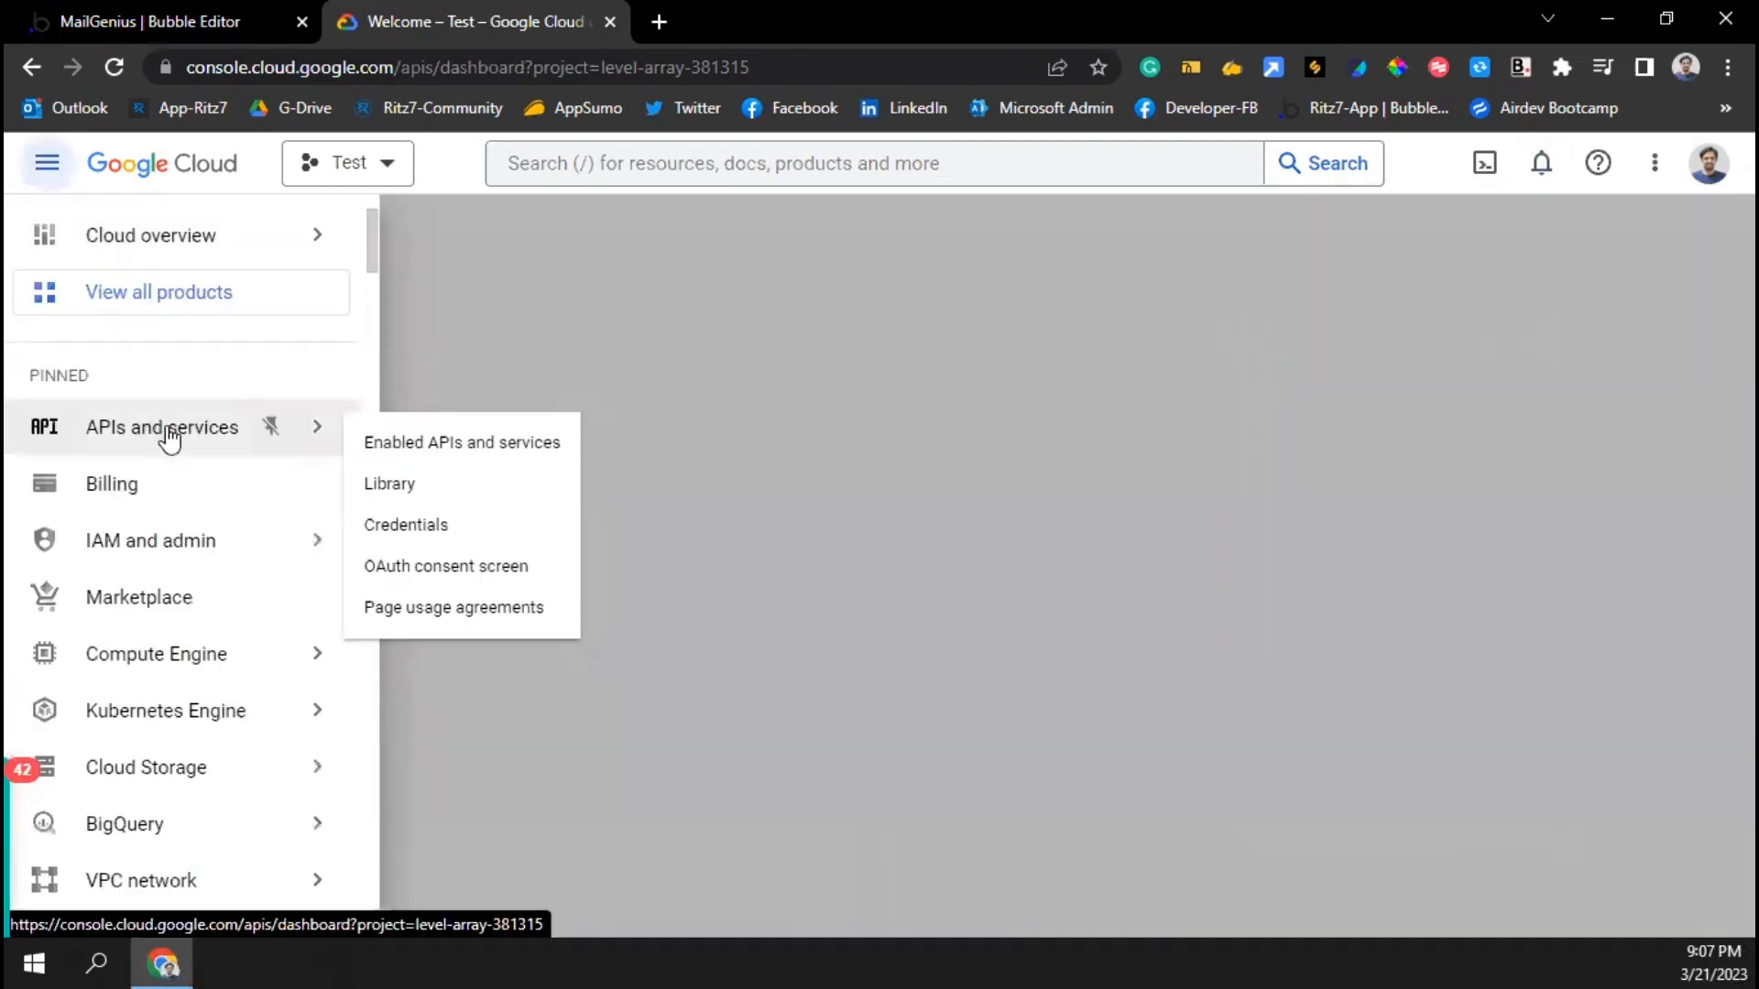
click(420, 447)
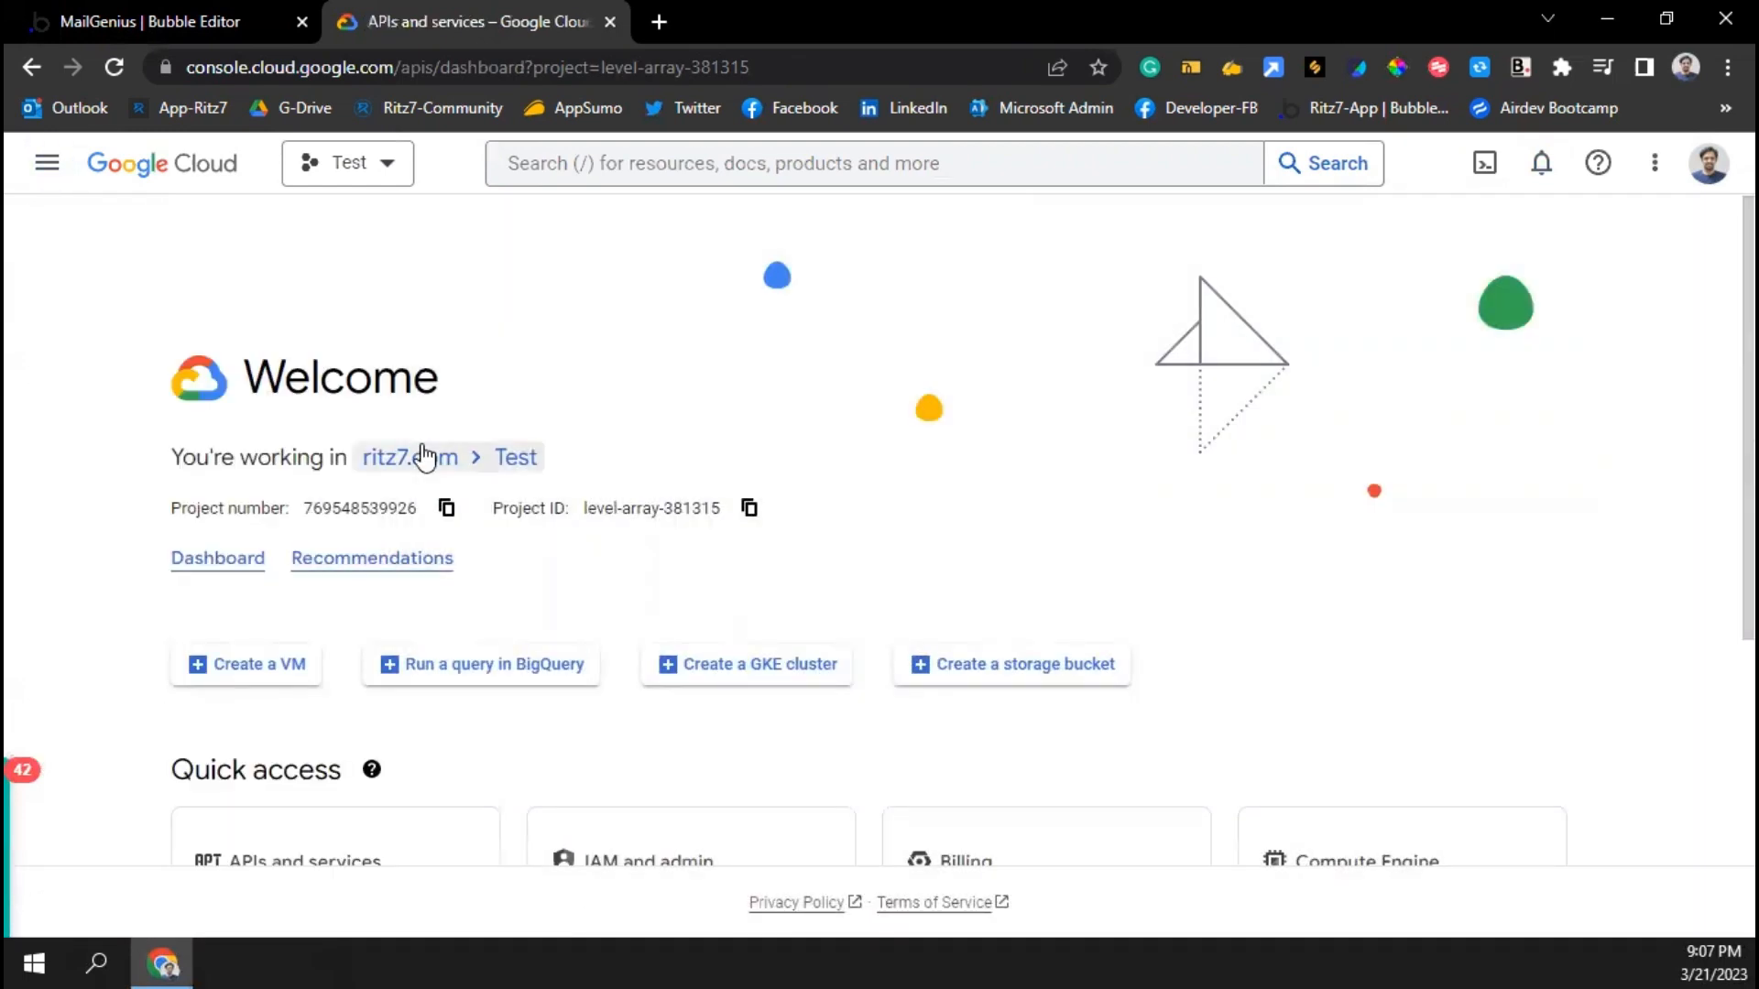
scroll(421, 491, down, 3)
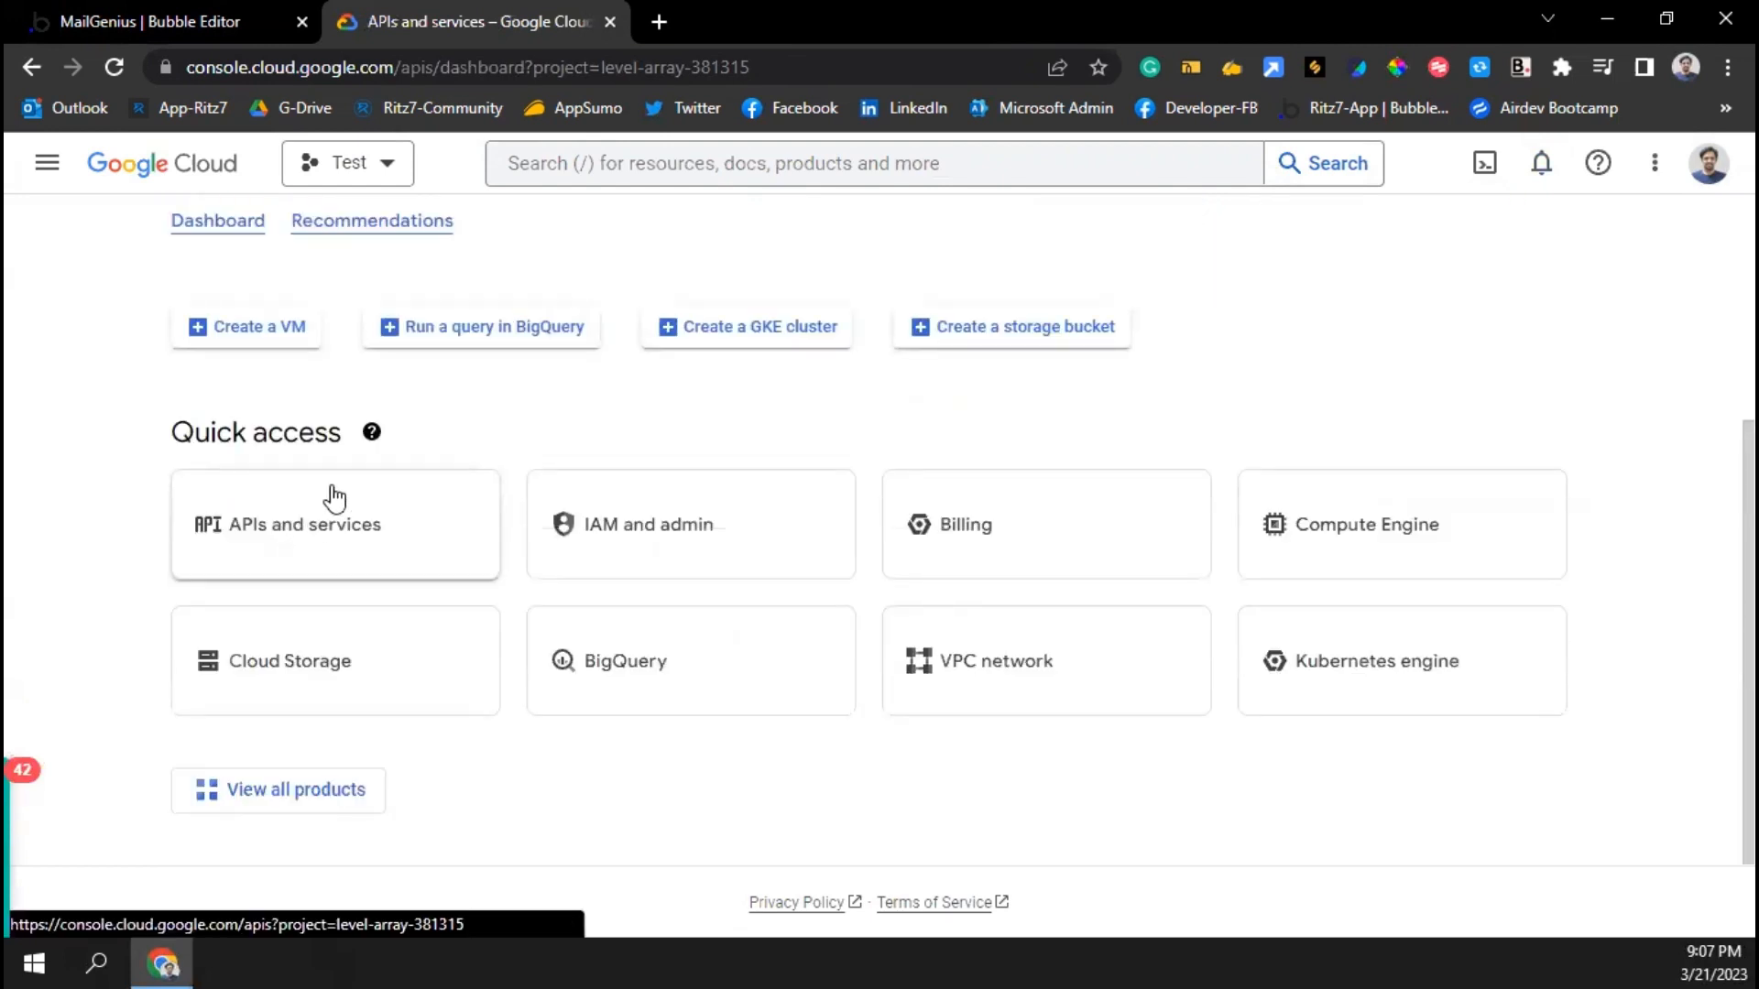
click(287, 552)
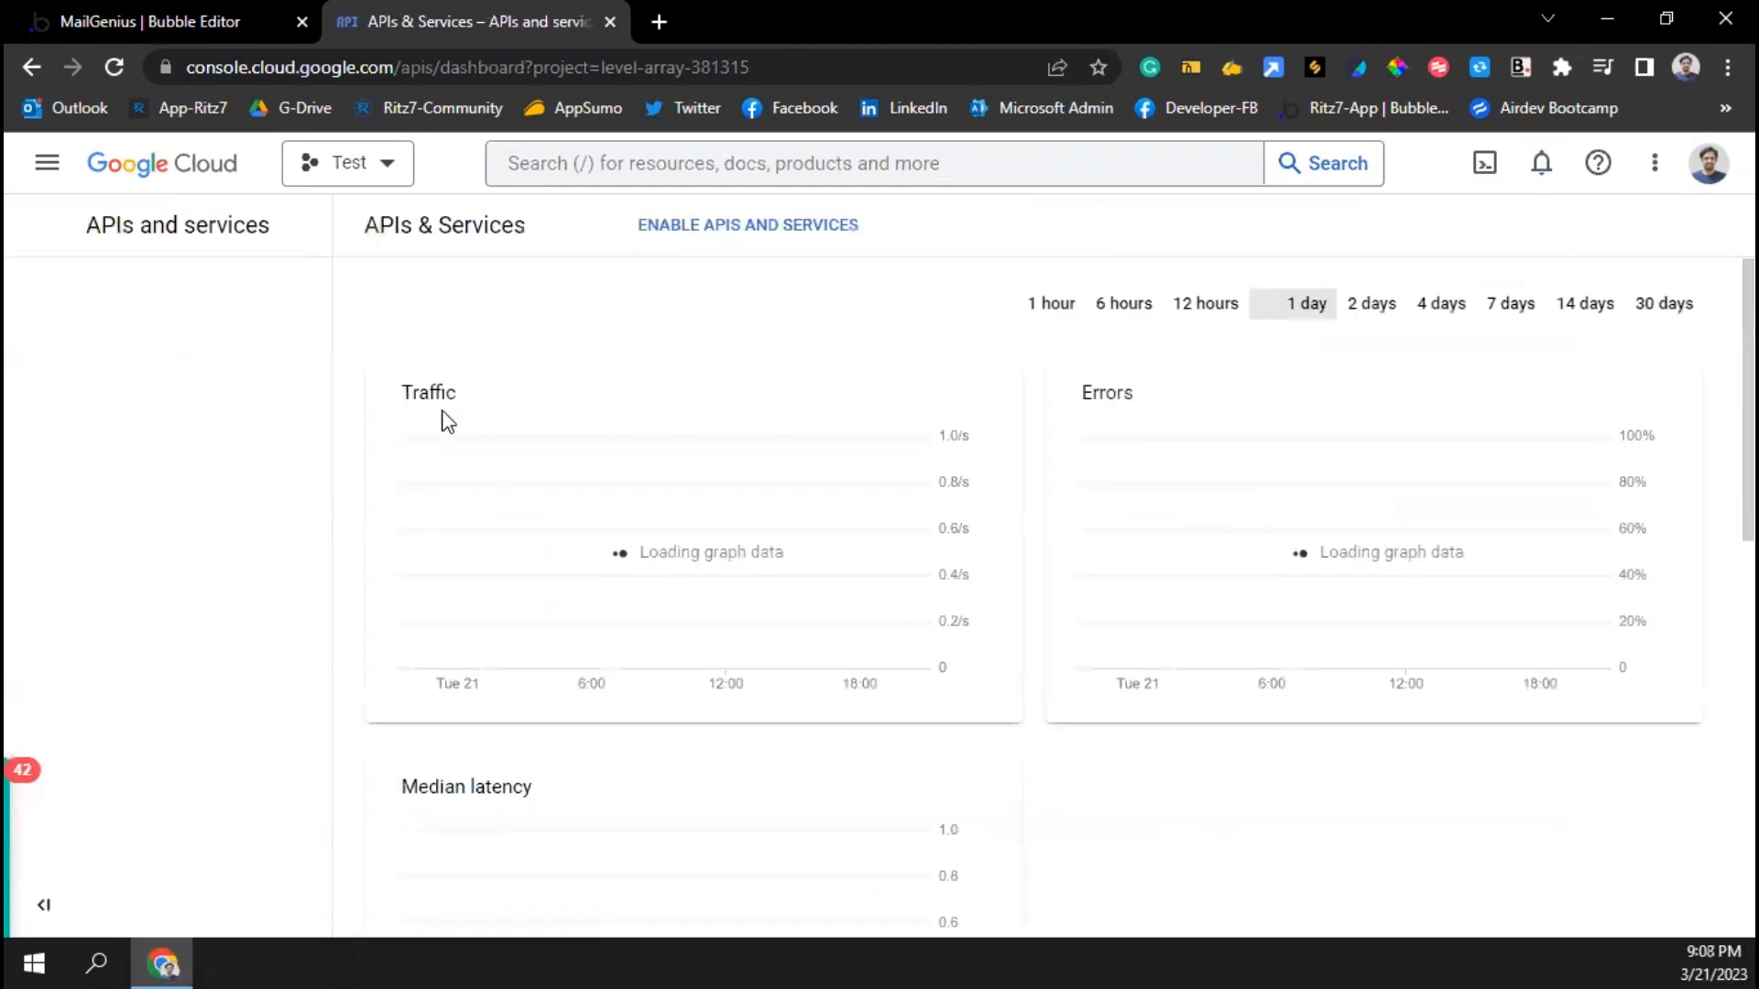
click(722, 224)
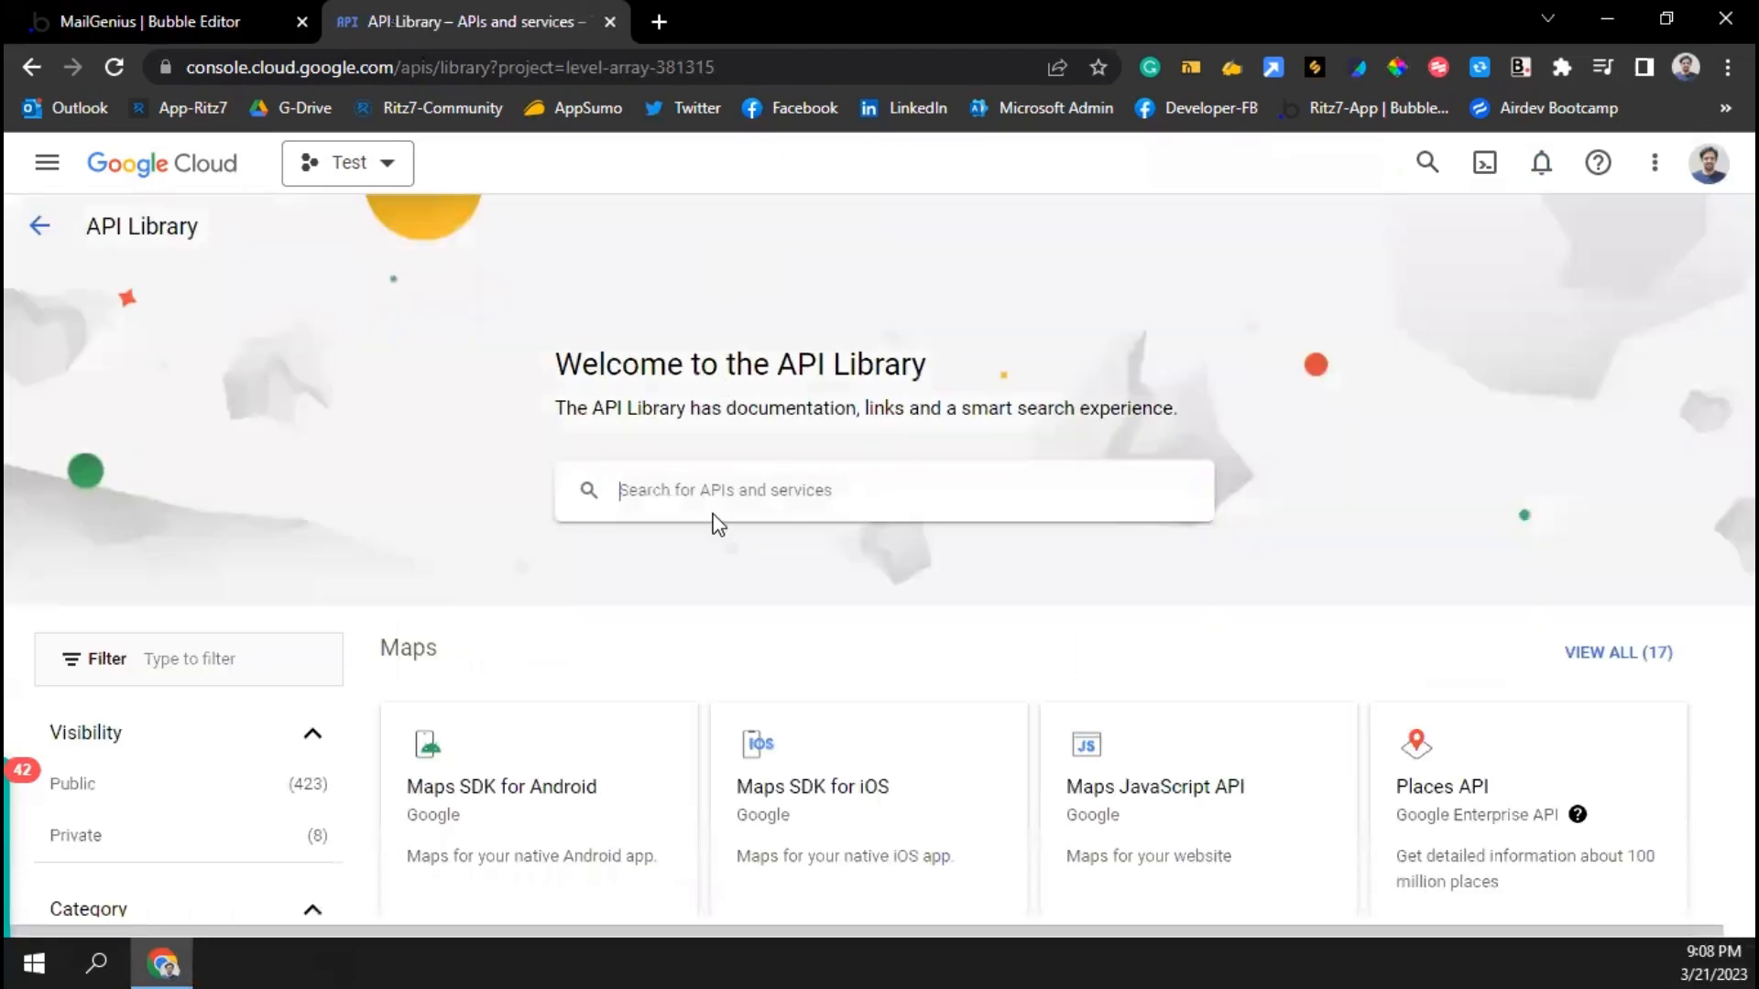
Search the API Library for 'gmail', open Gmail API and enable it for the Test project
scroll(711, 522, down, 3)
scroll(705, 499, up, 3)
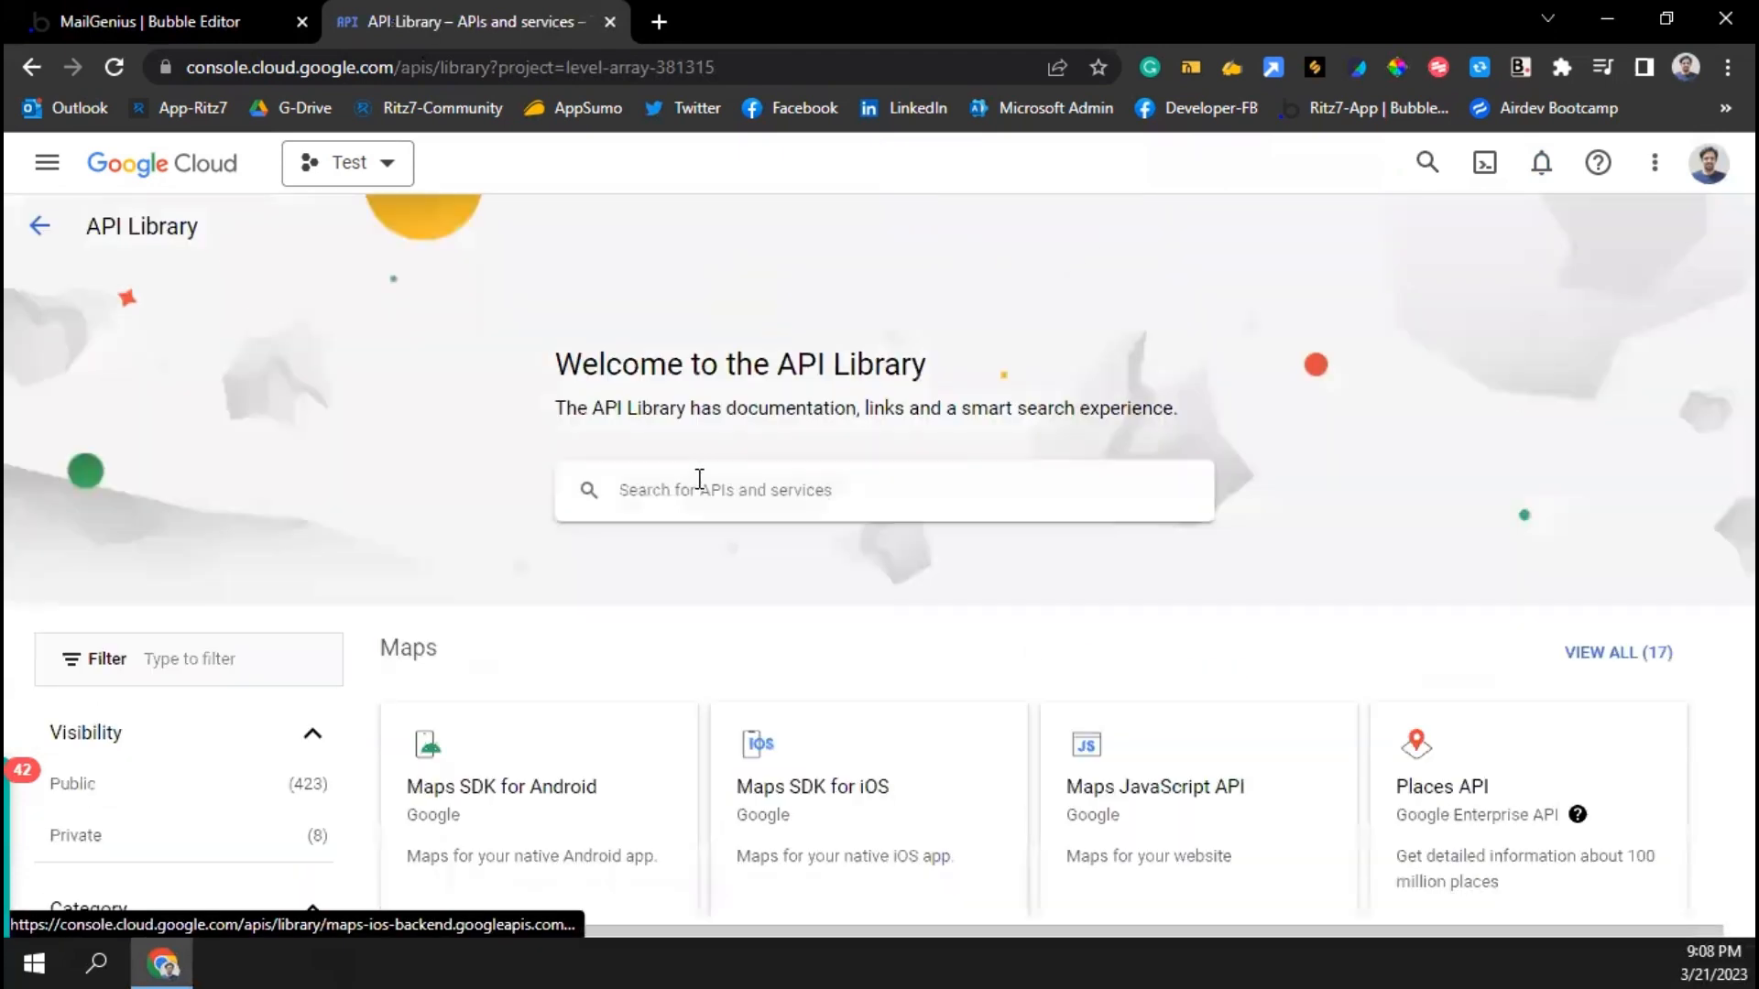
click(699, 479)
text(gm)
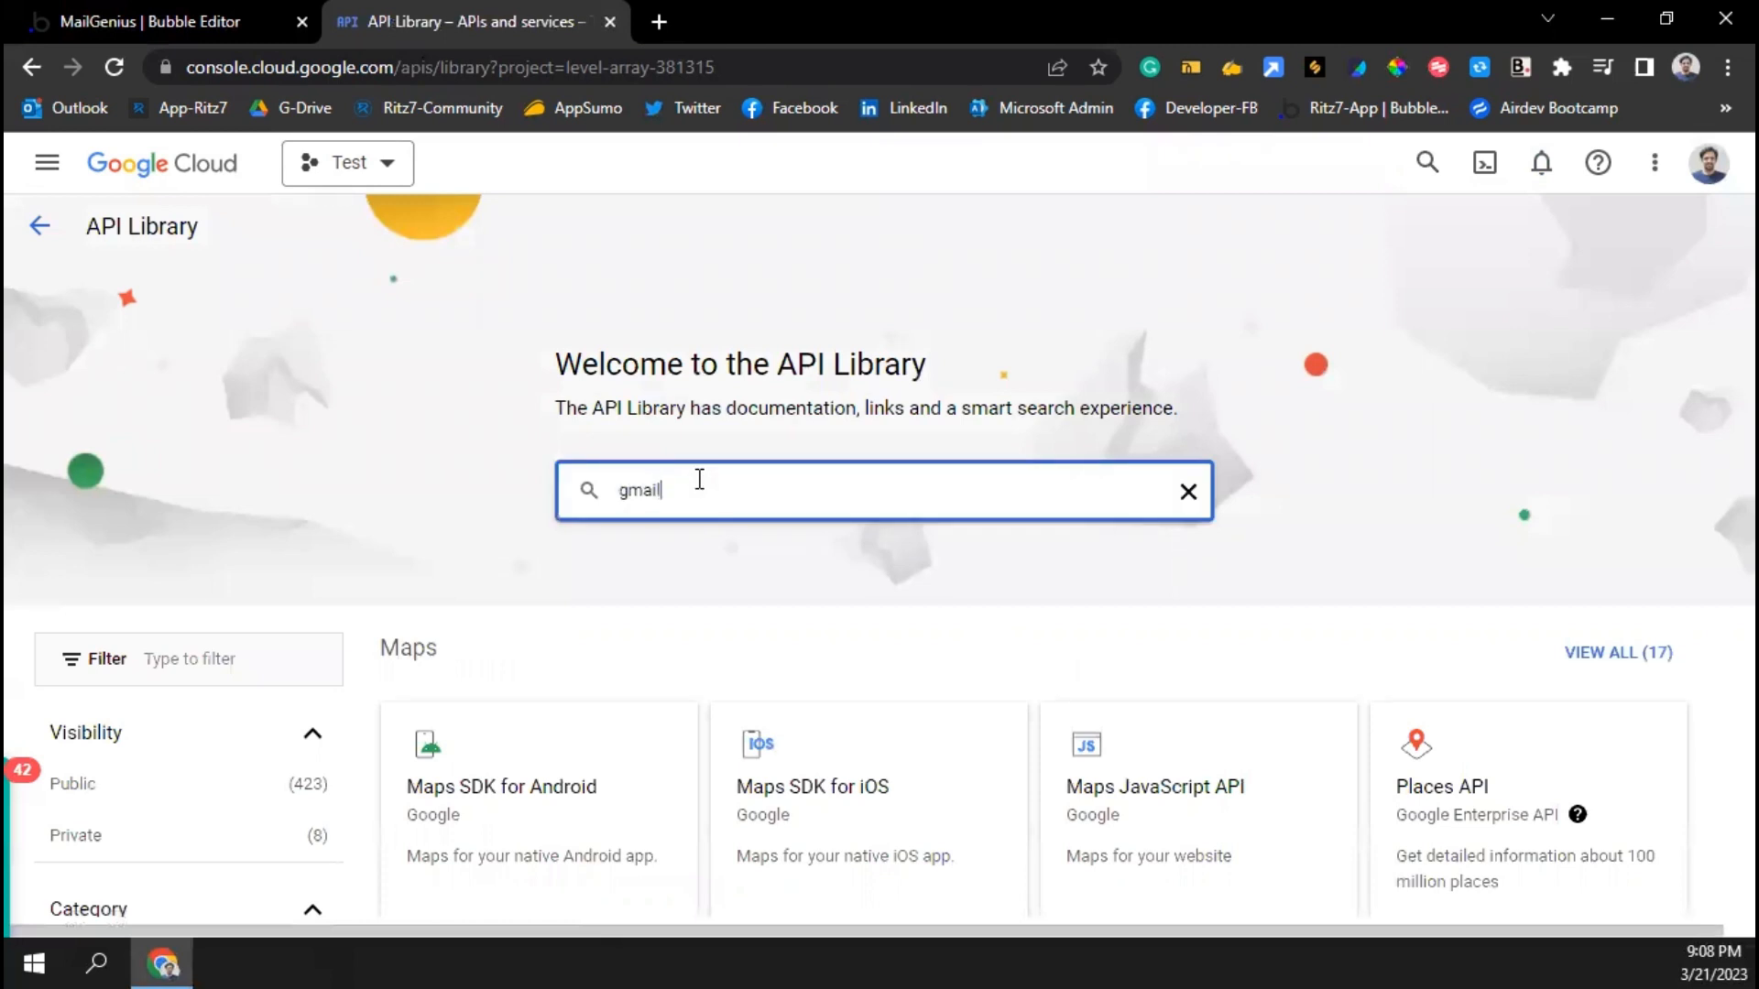
text(ail)
key(Return)
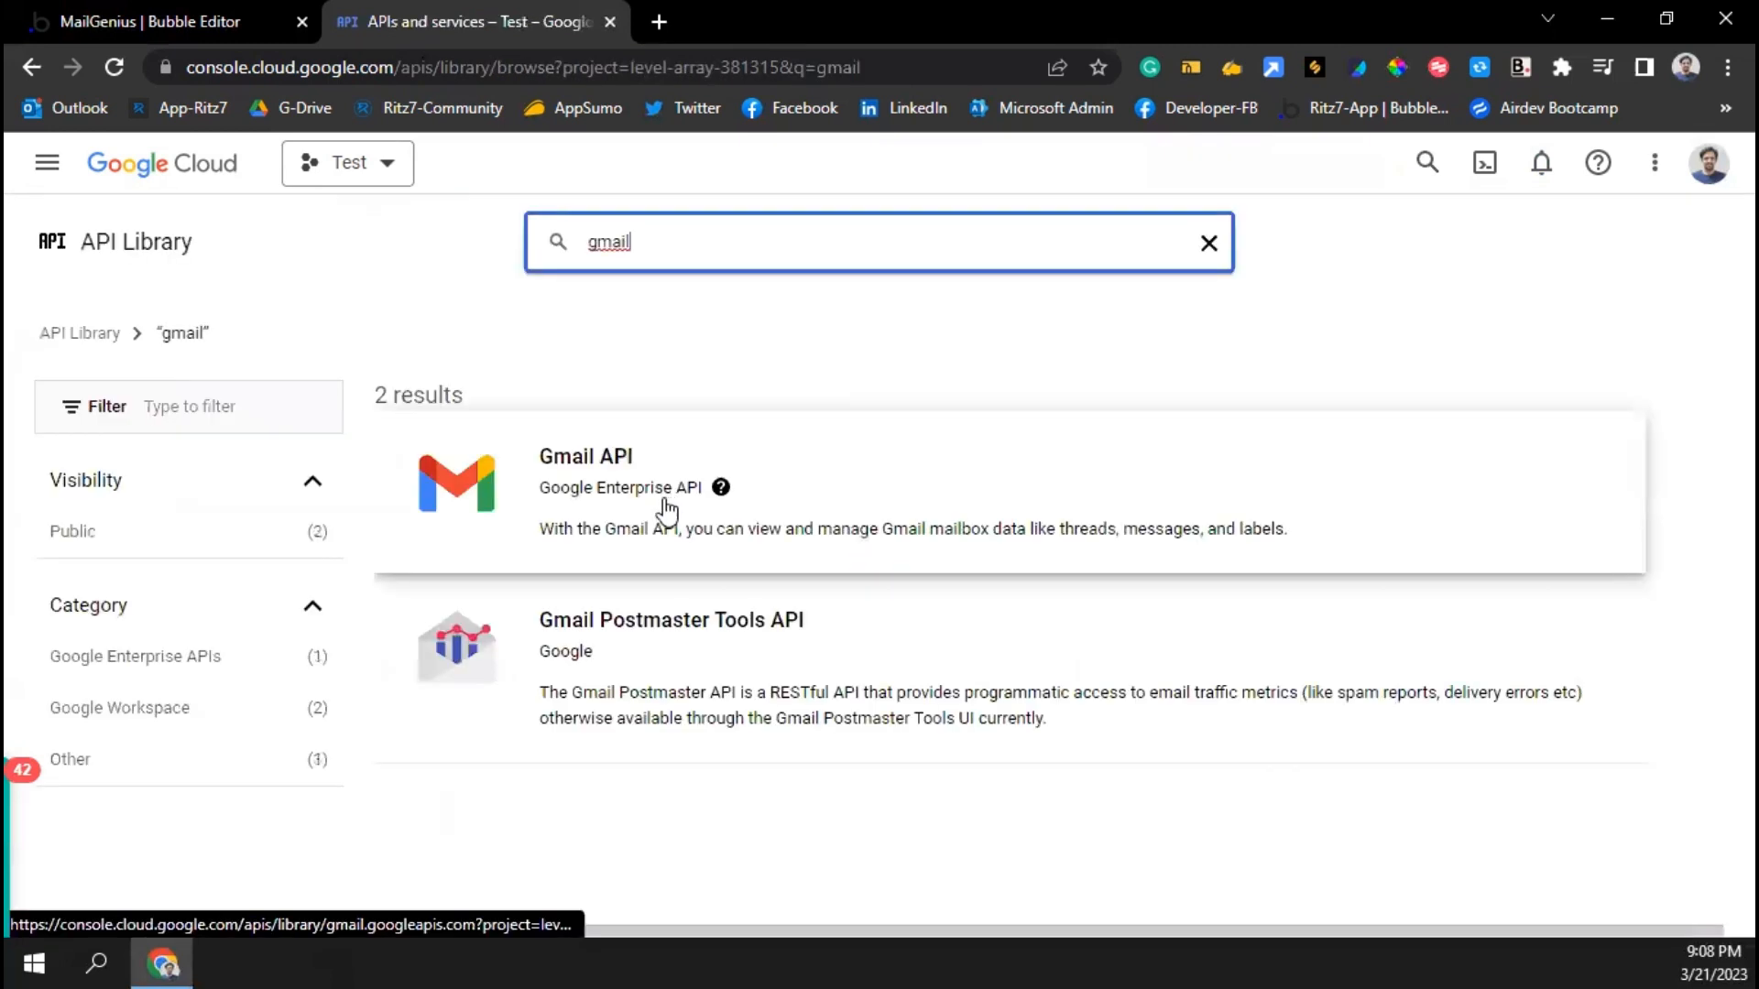
click(615, 472)
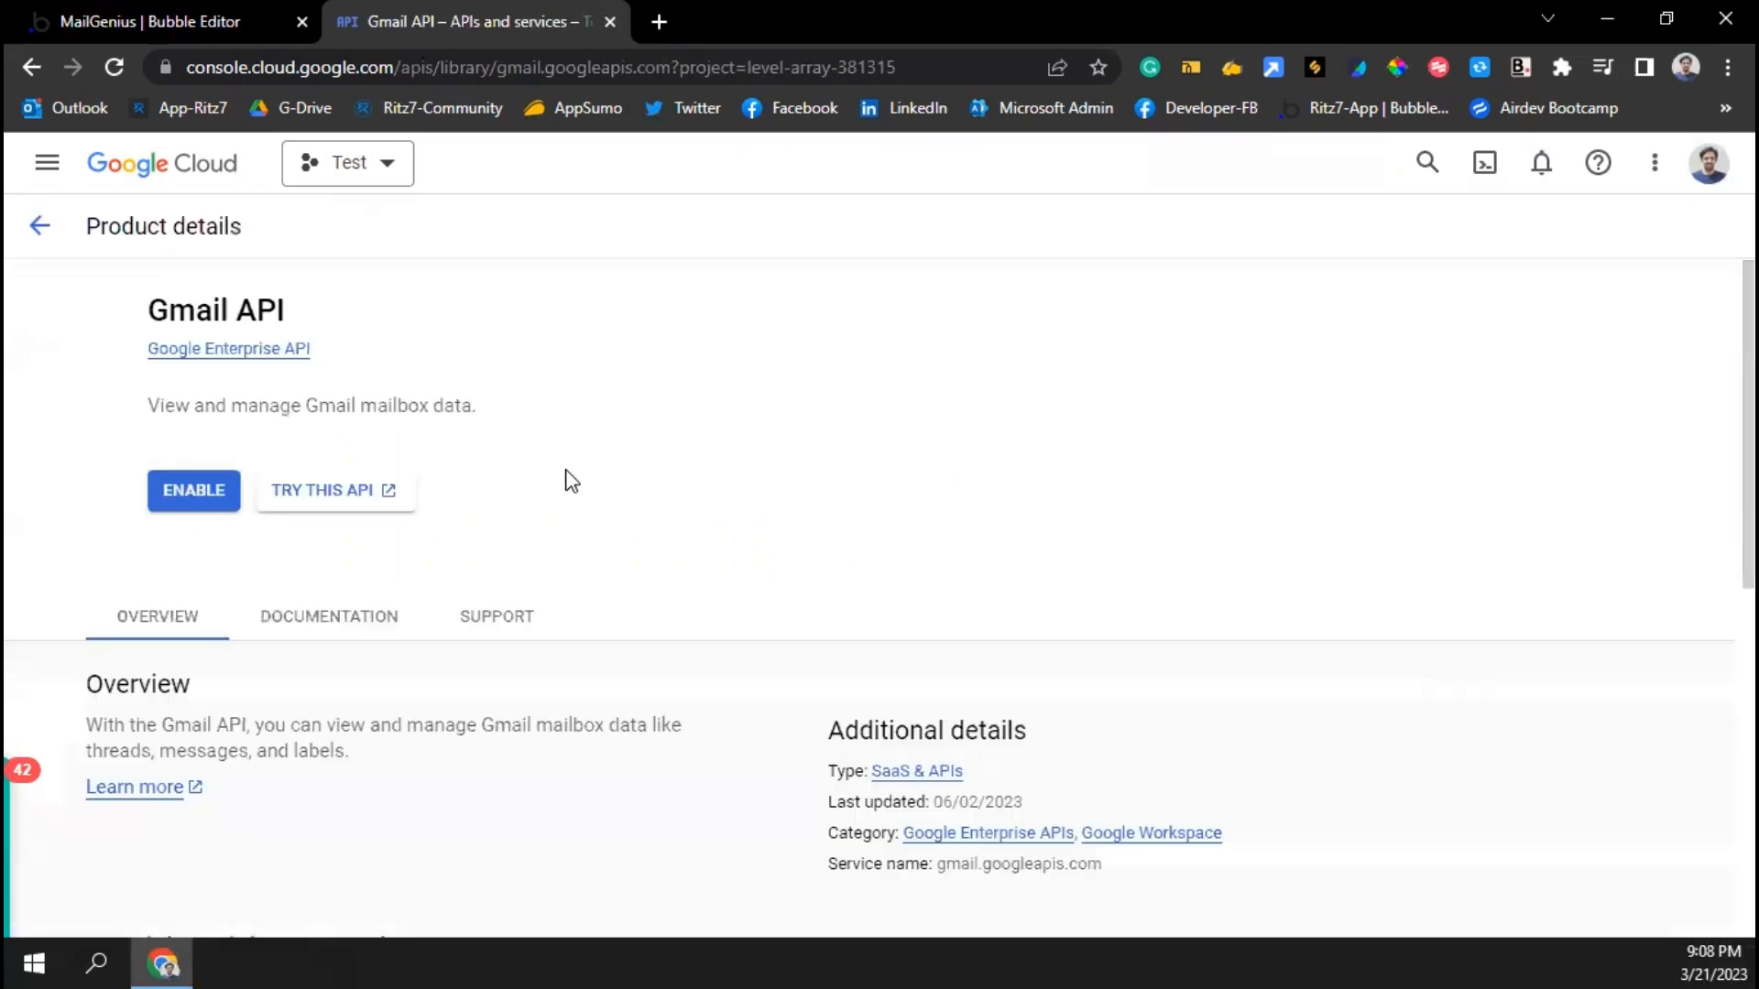
click(294, 490)
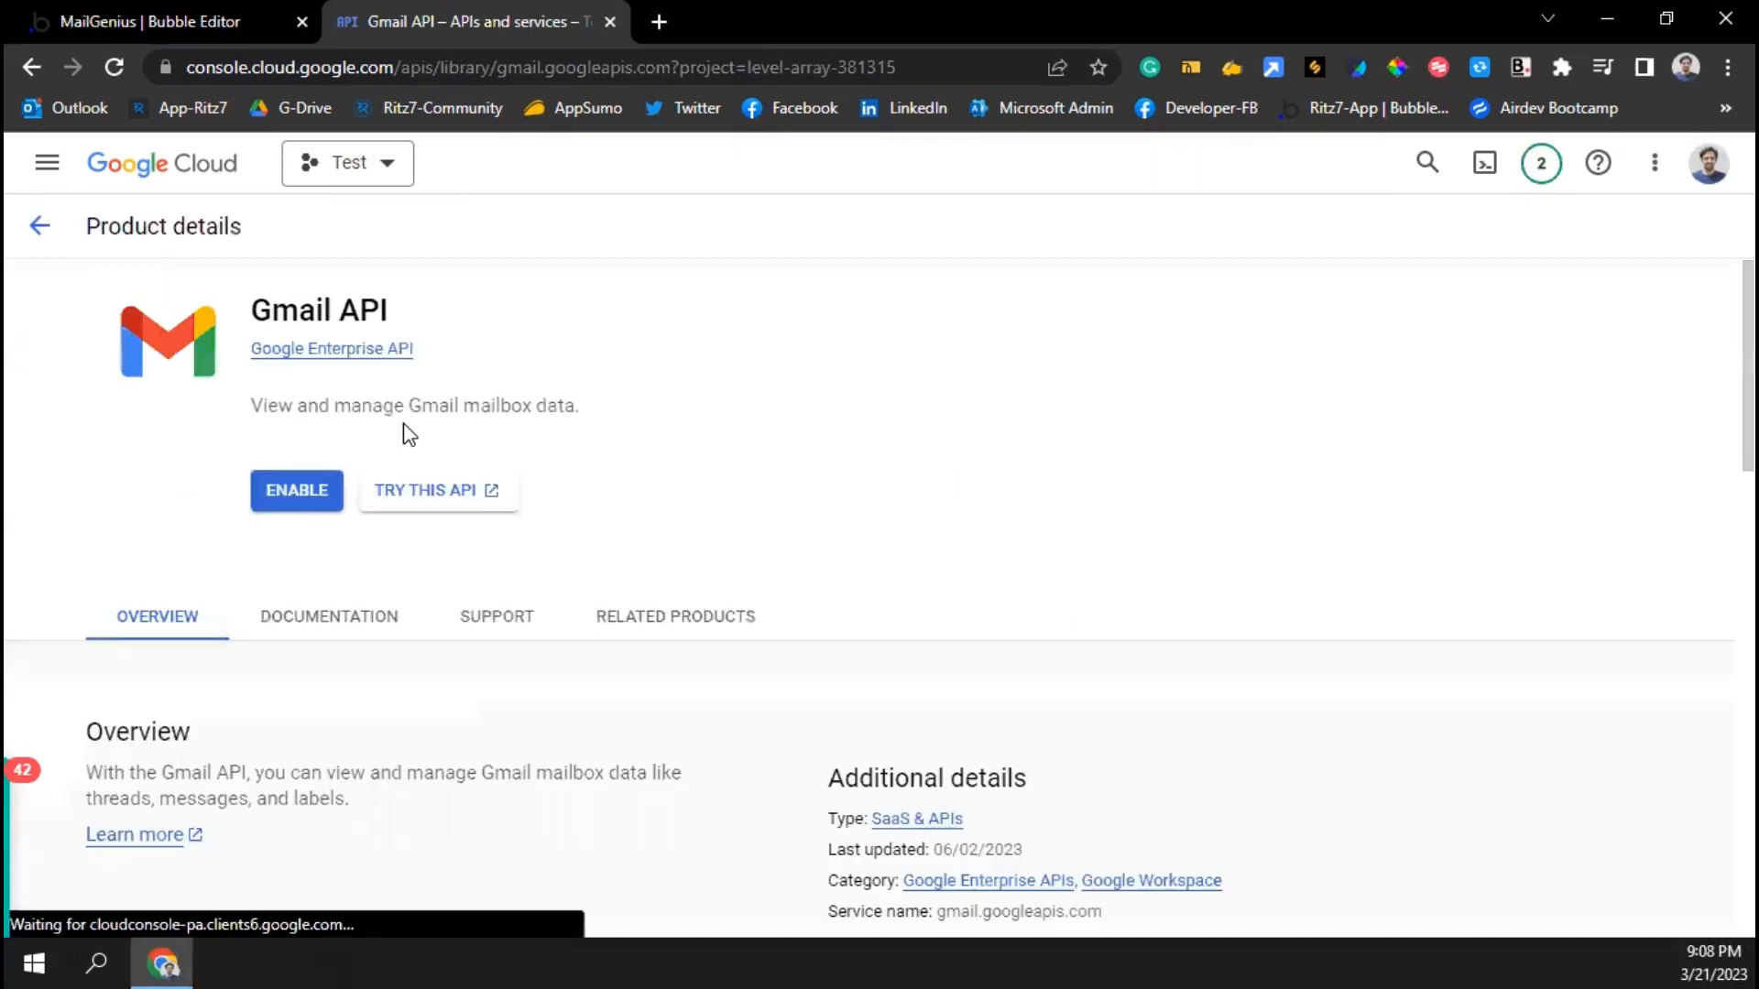
click(302, 495)
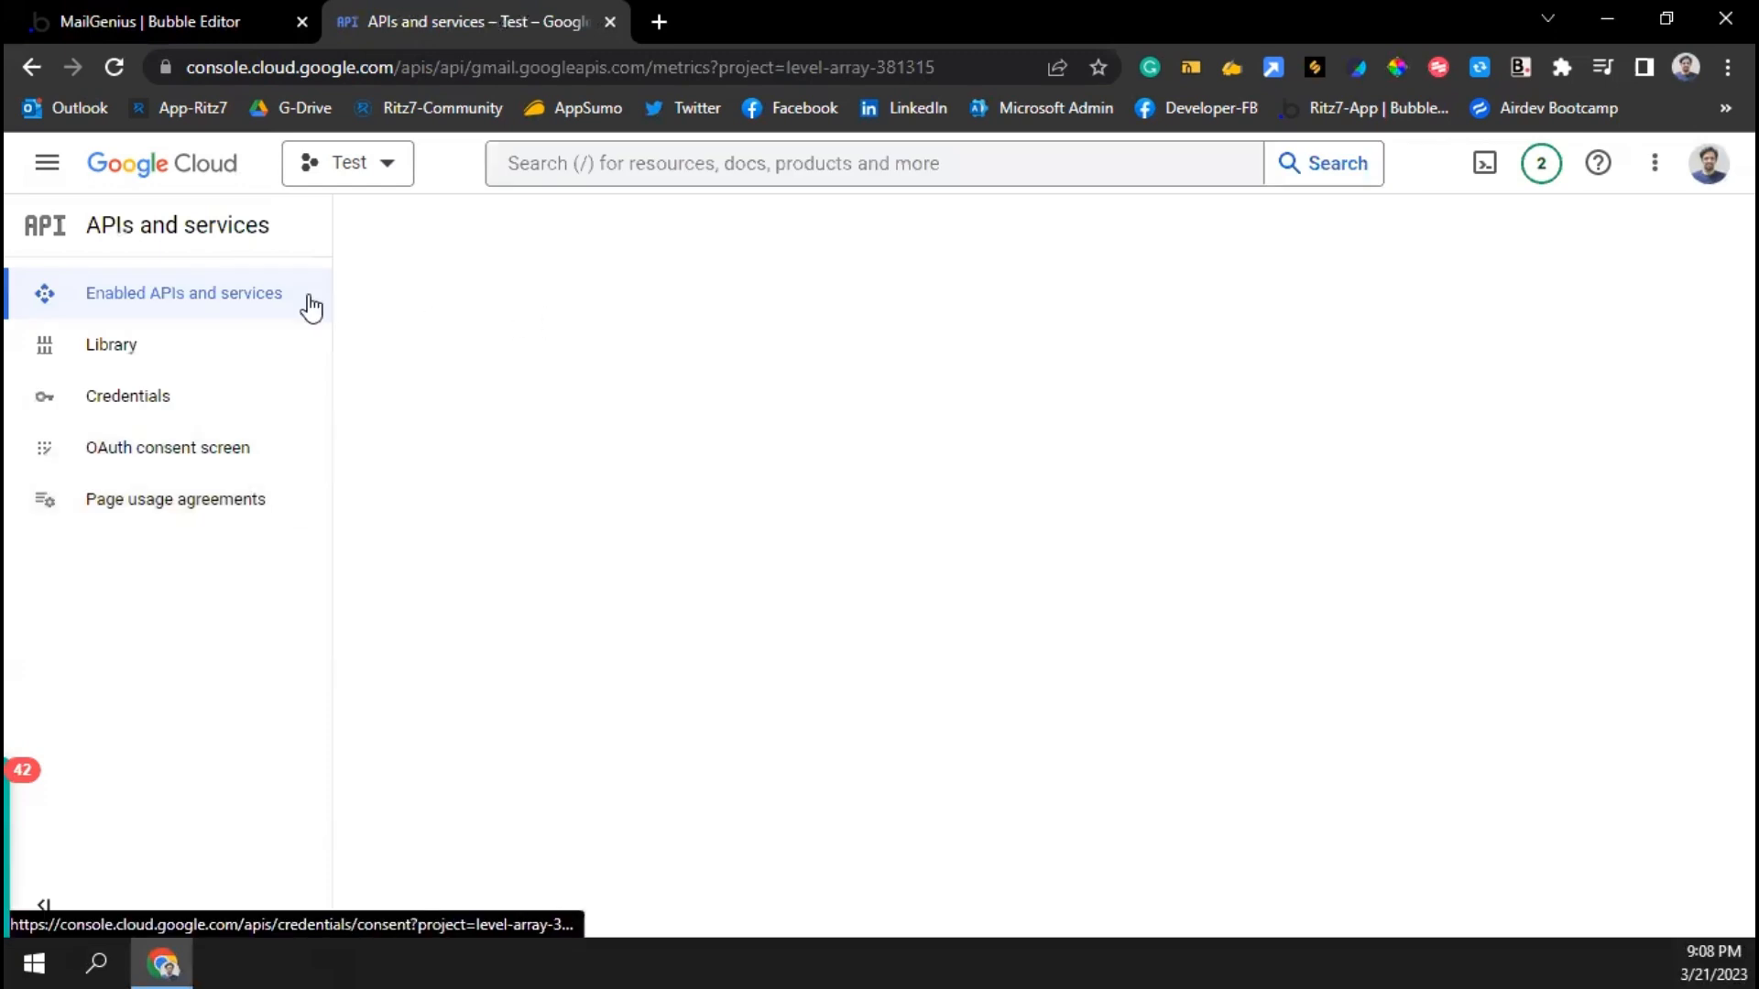
Open the OAuth consent screen page and select the Internal user type
click(134, 462)
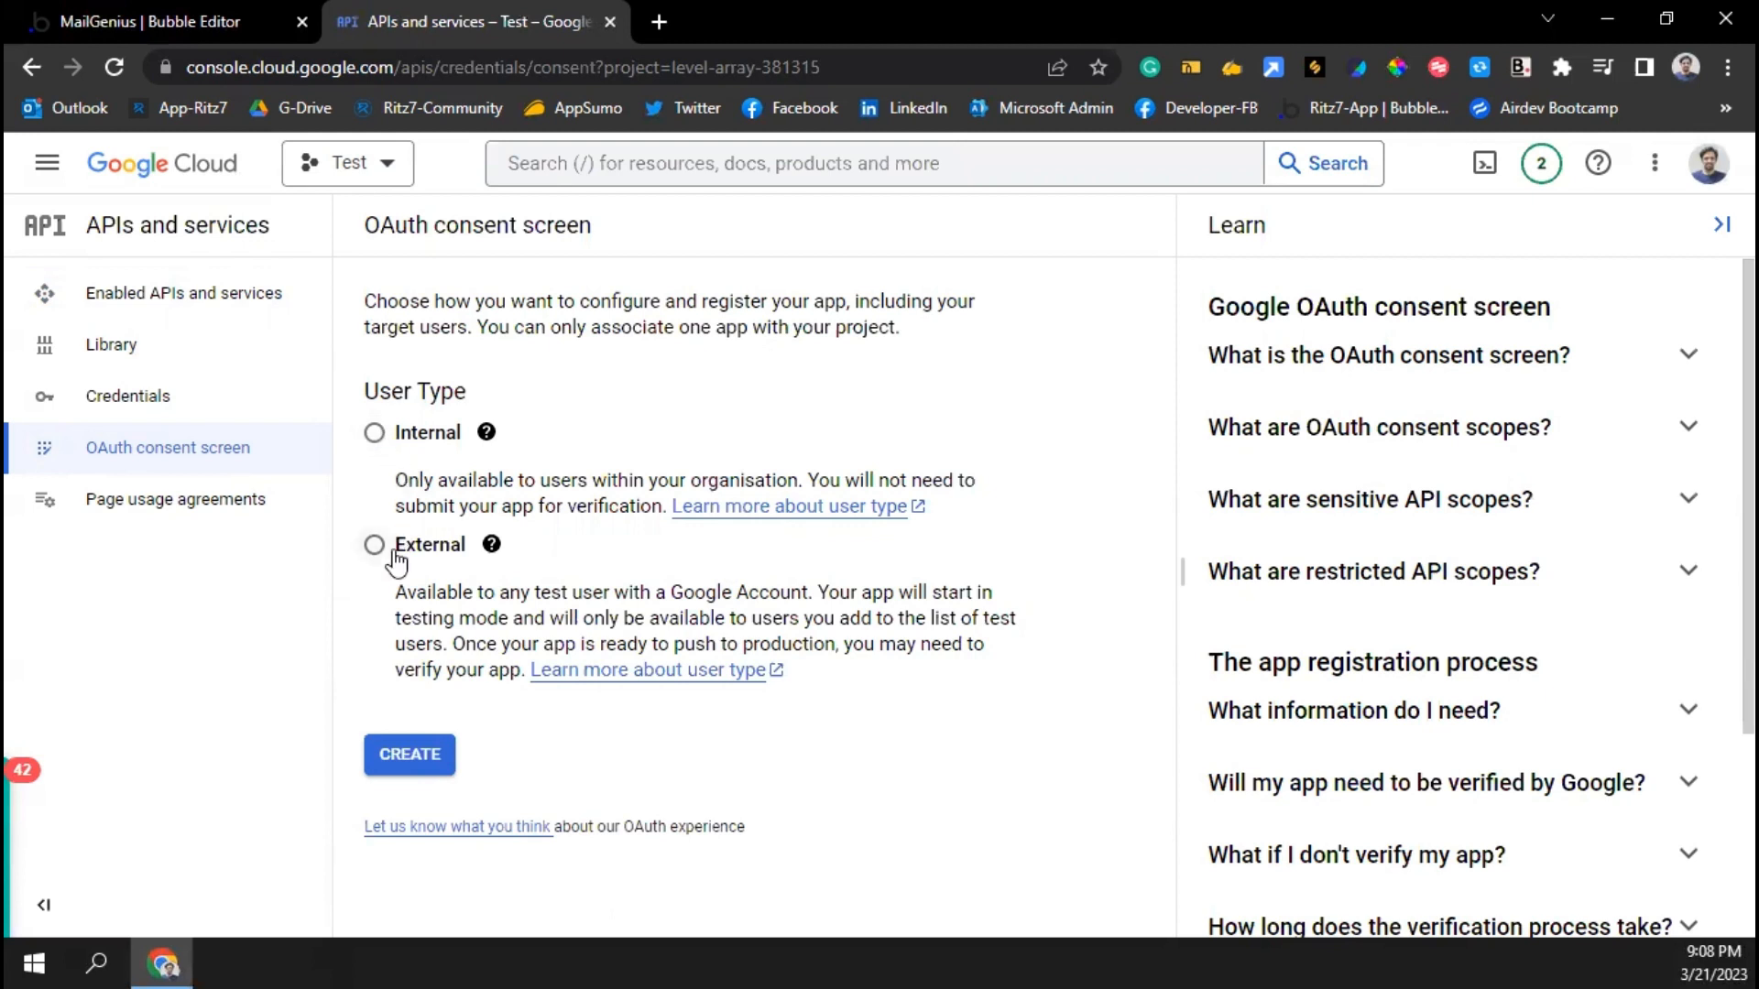
click(375, 433)
Start the consent-screen registration with app name 'test' and the services group address as support email
click(419, 774)
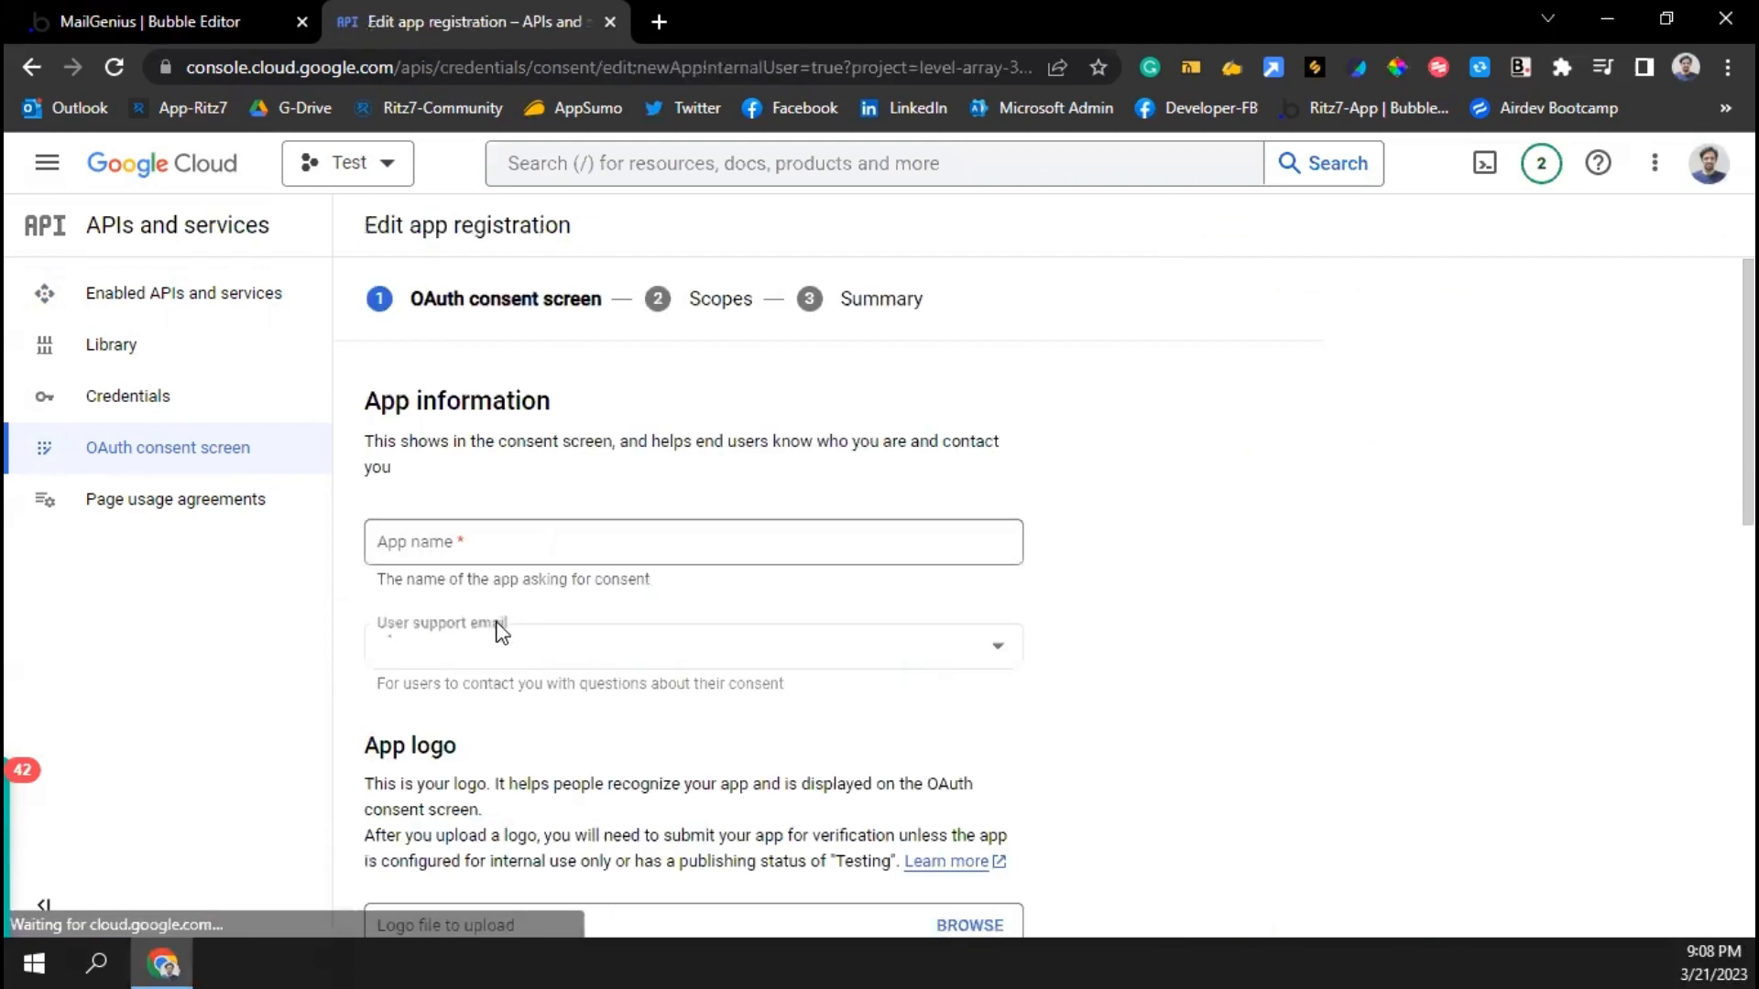
click(482, 542)
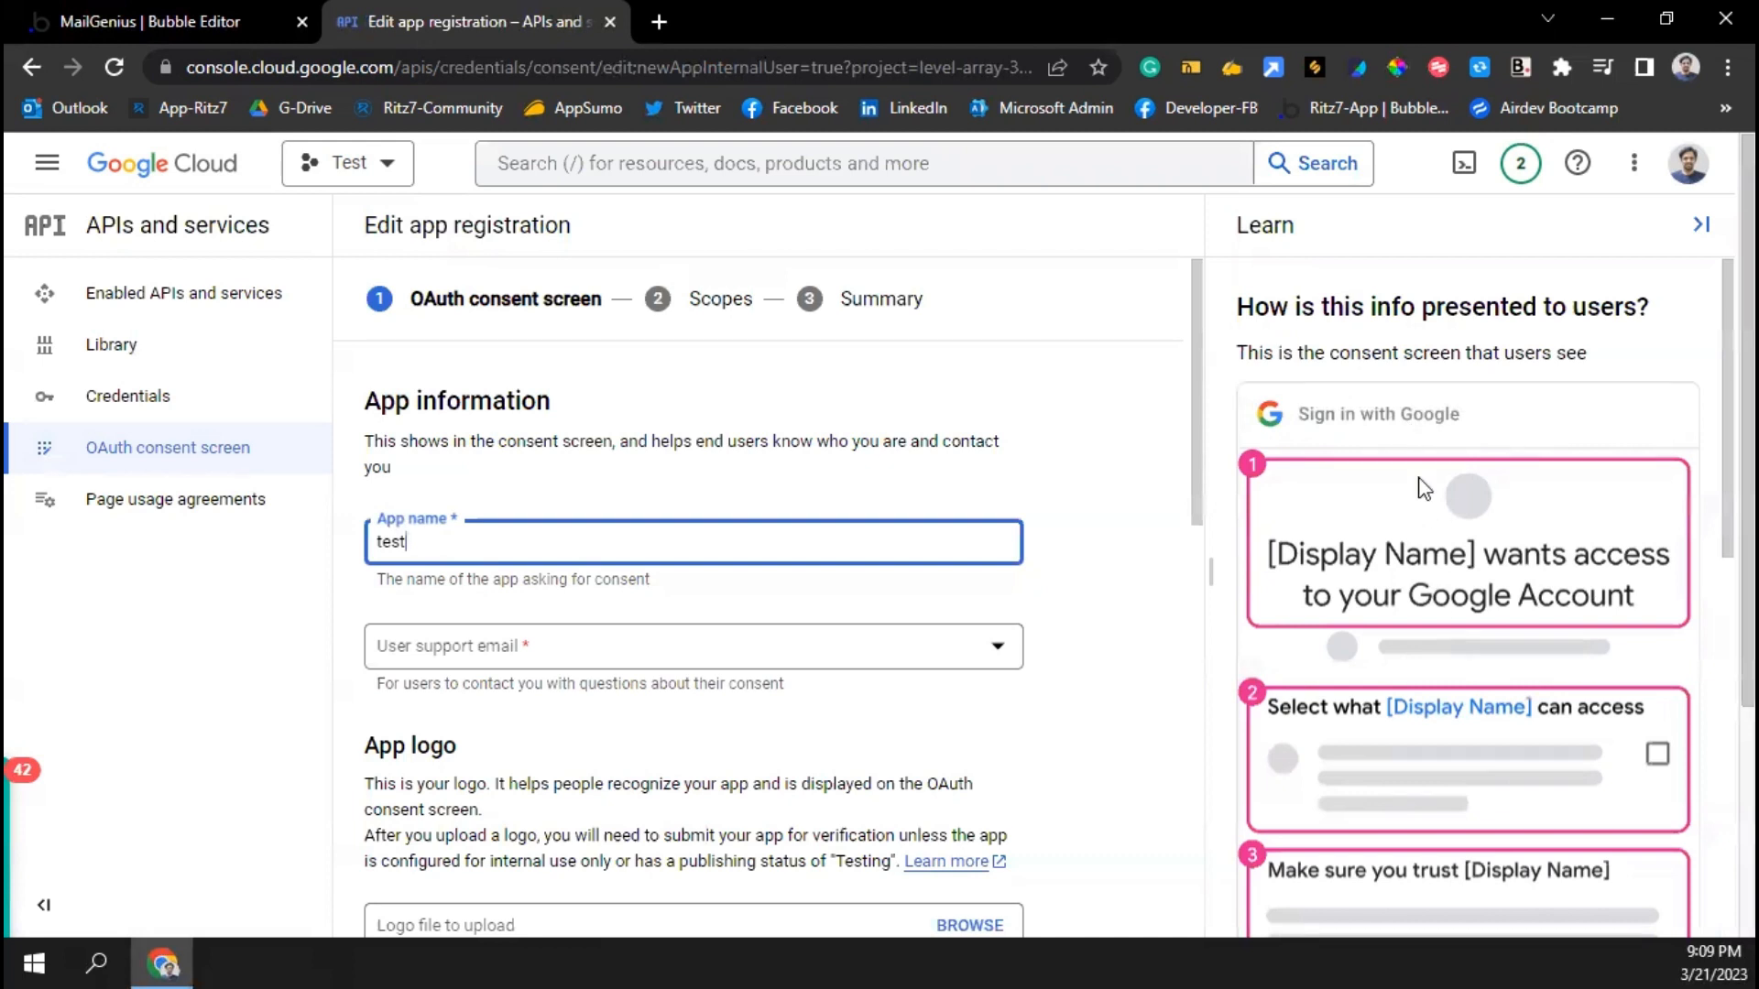
click(454, 656)
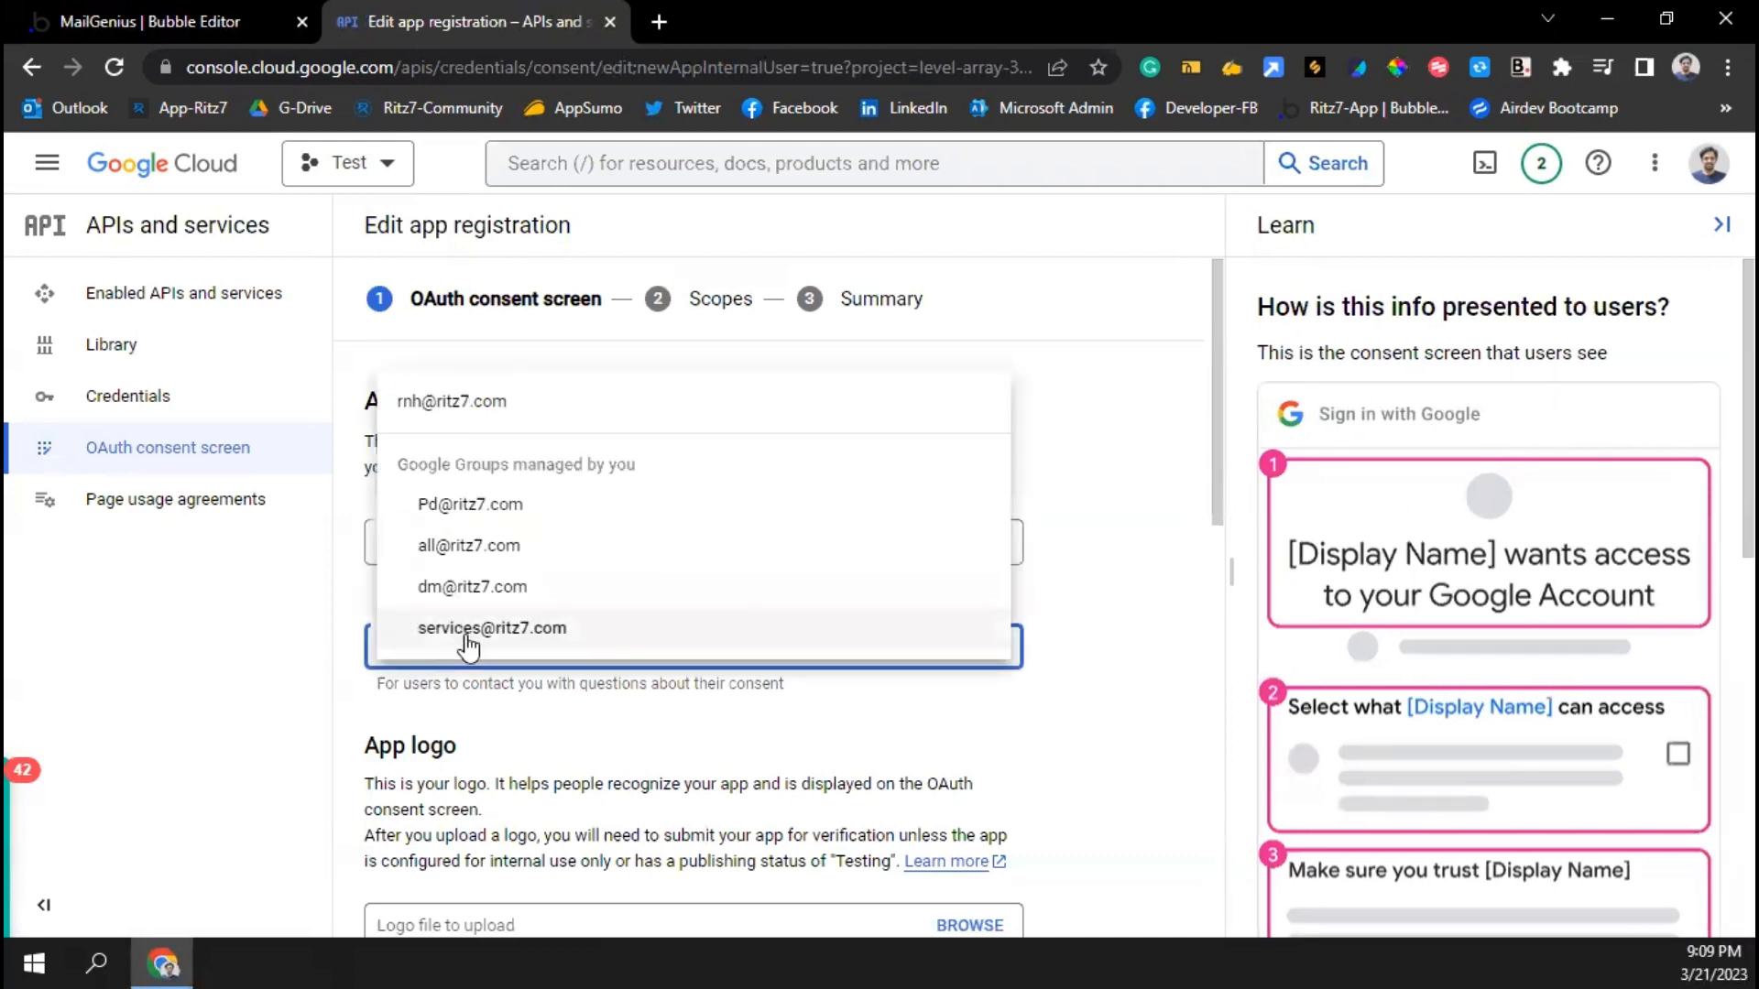
click(445, 401)
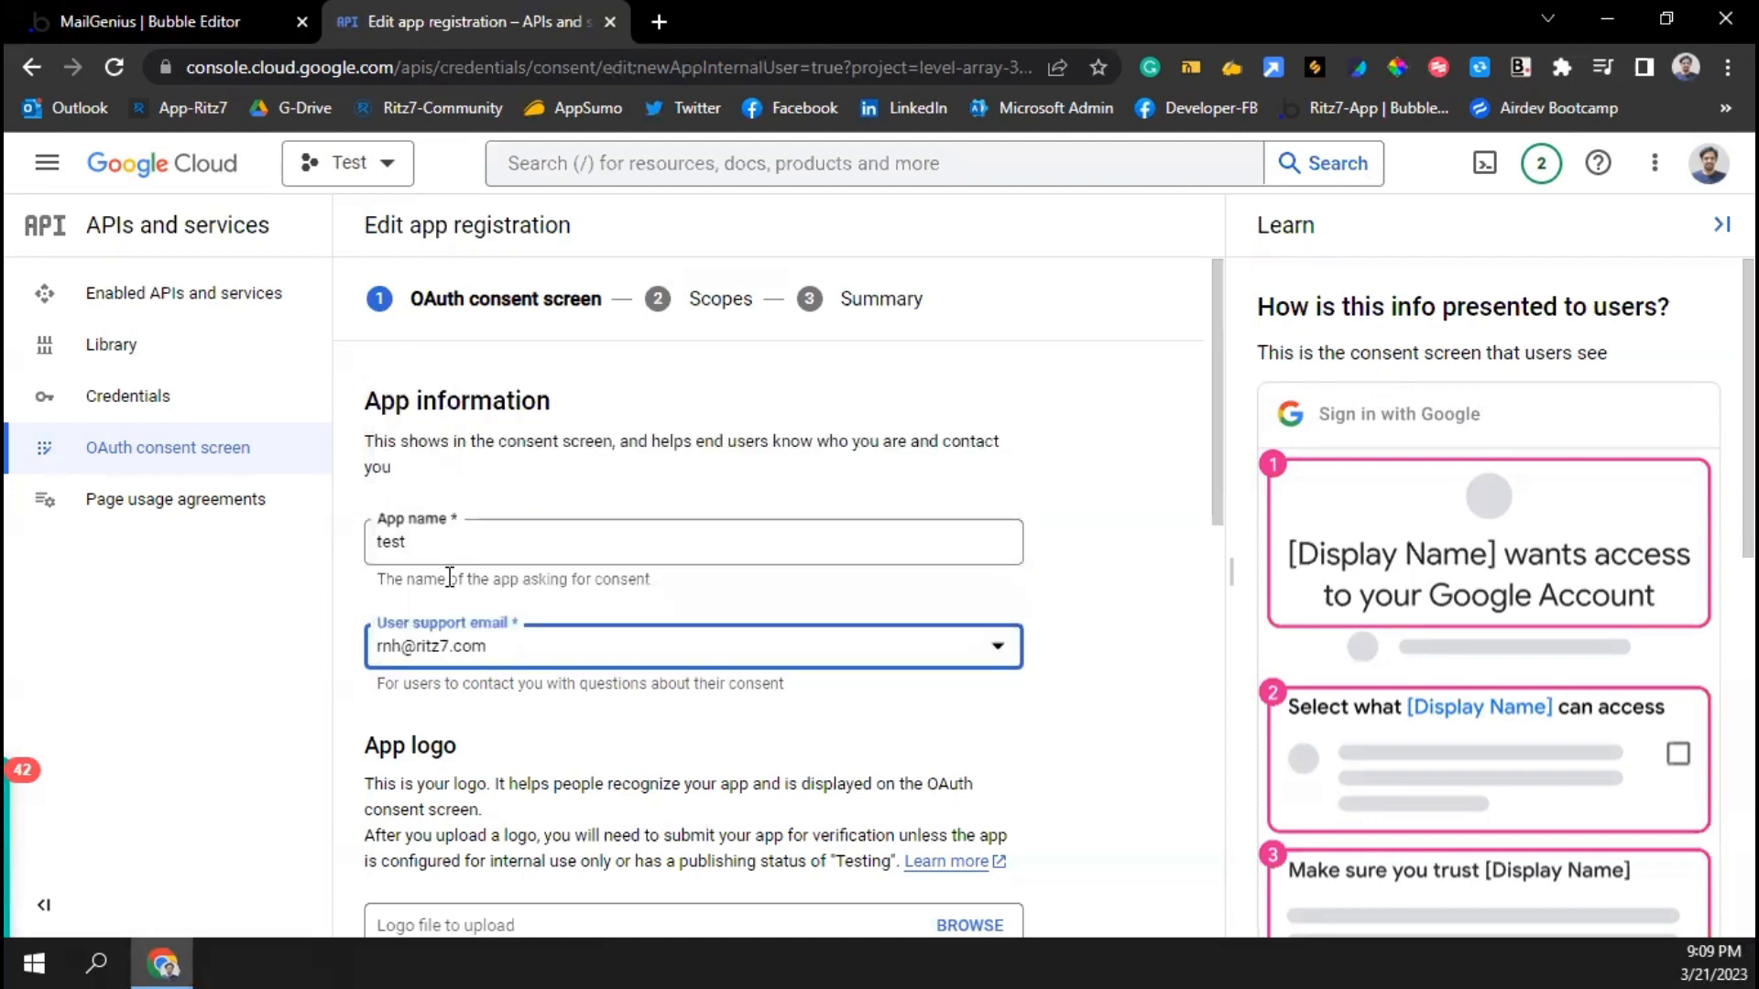
click(437, 661)
click(449, 637)
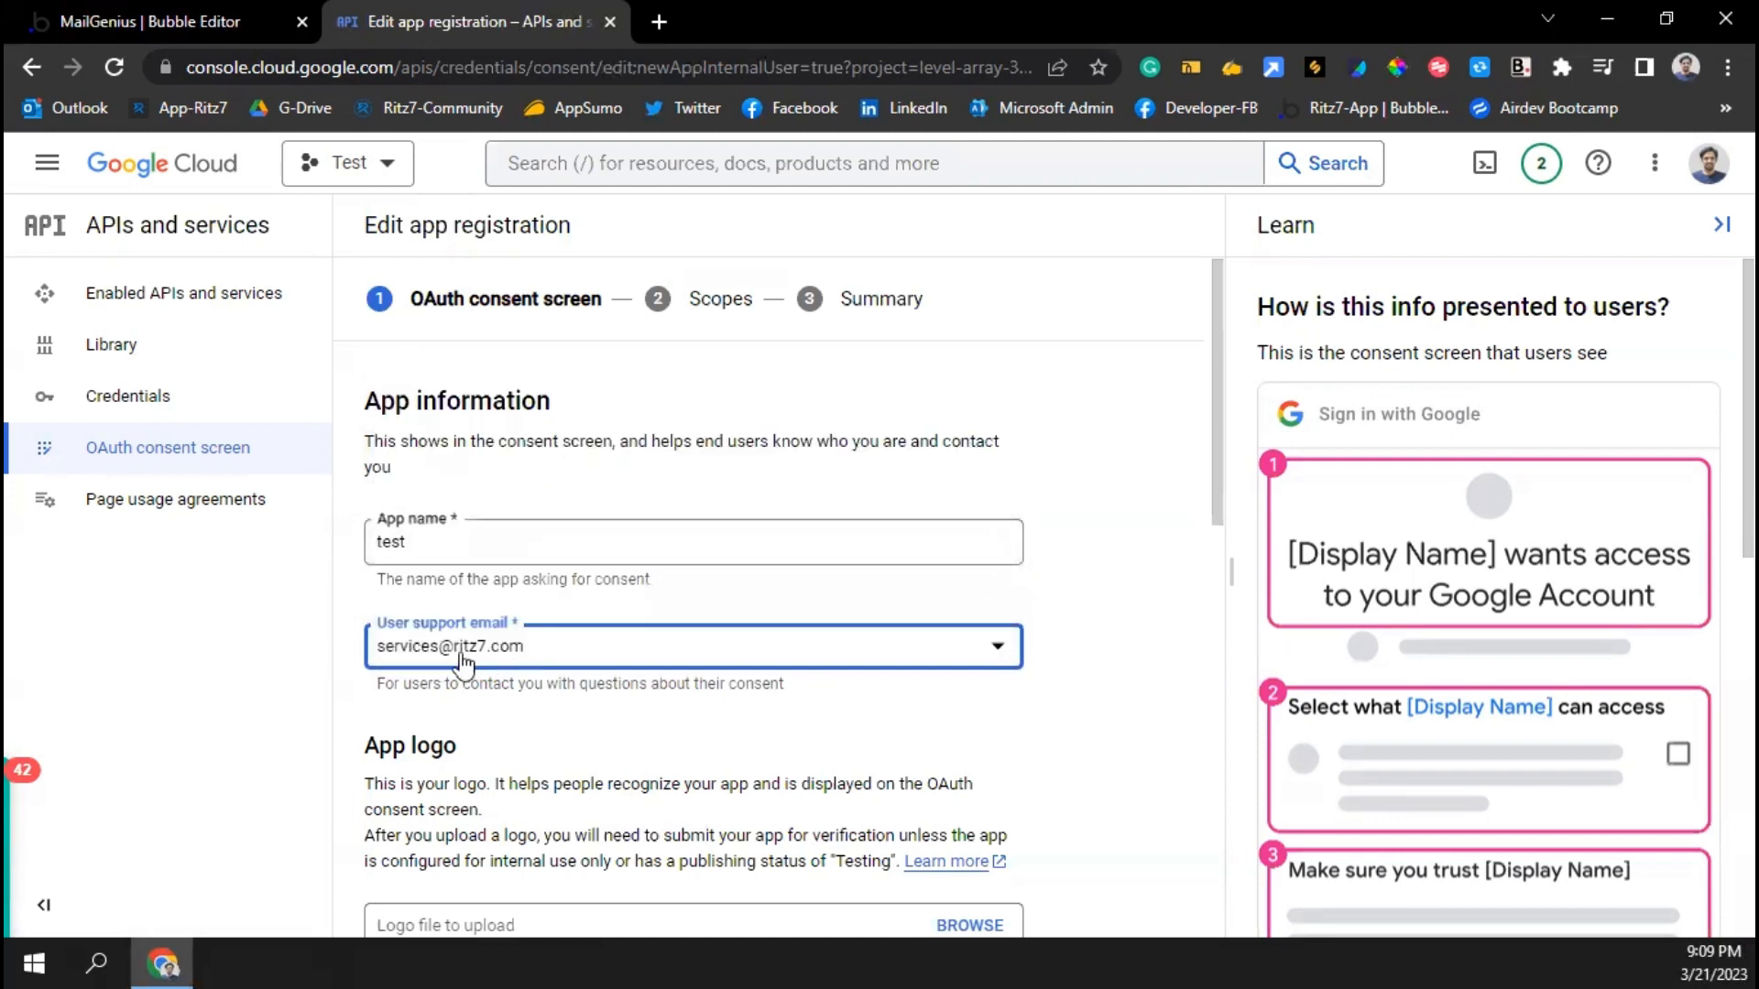
Remove the empty authorised domain row, fill in the developer contact email, and save and continue
scroll(449, 532, down, 1)
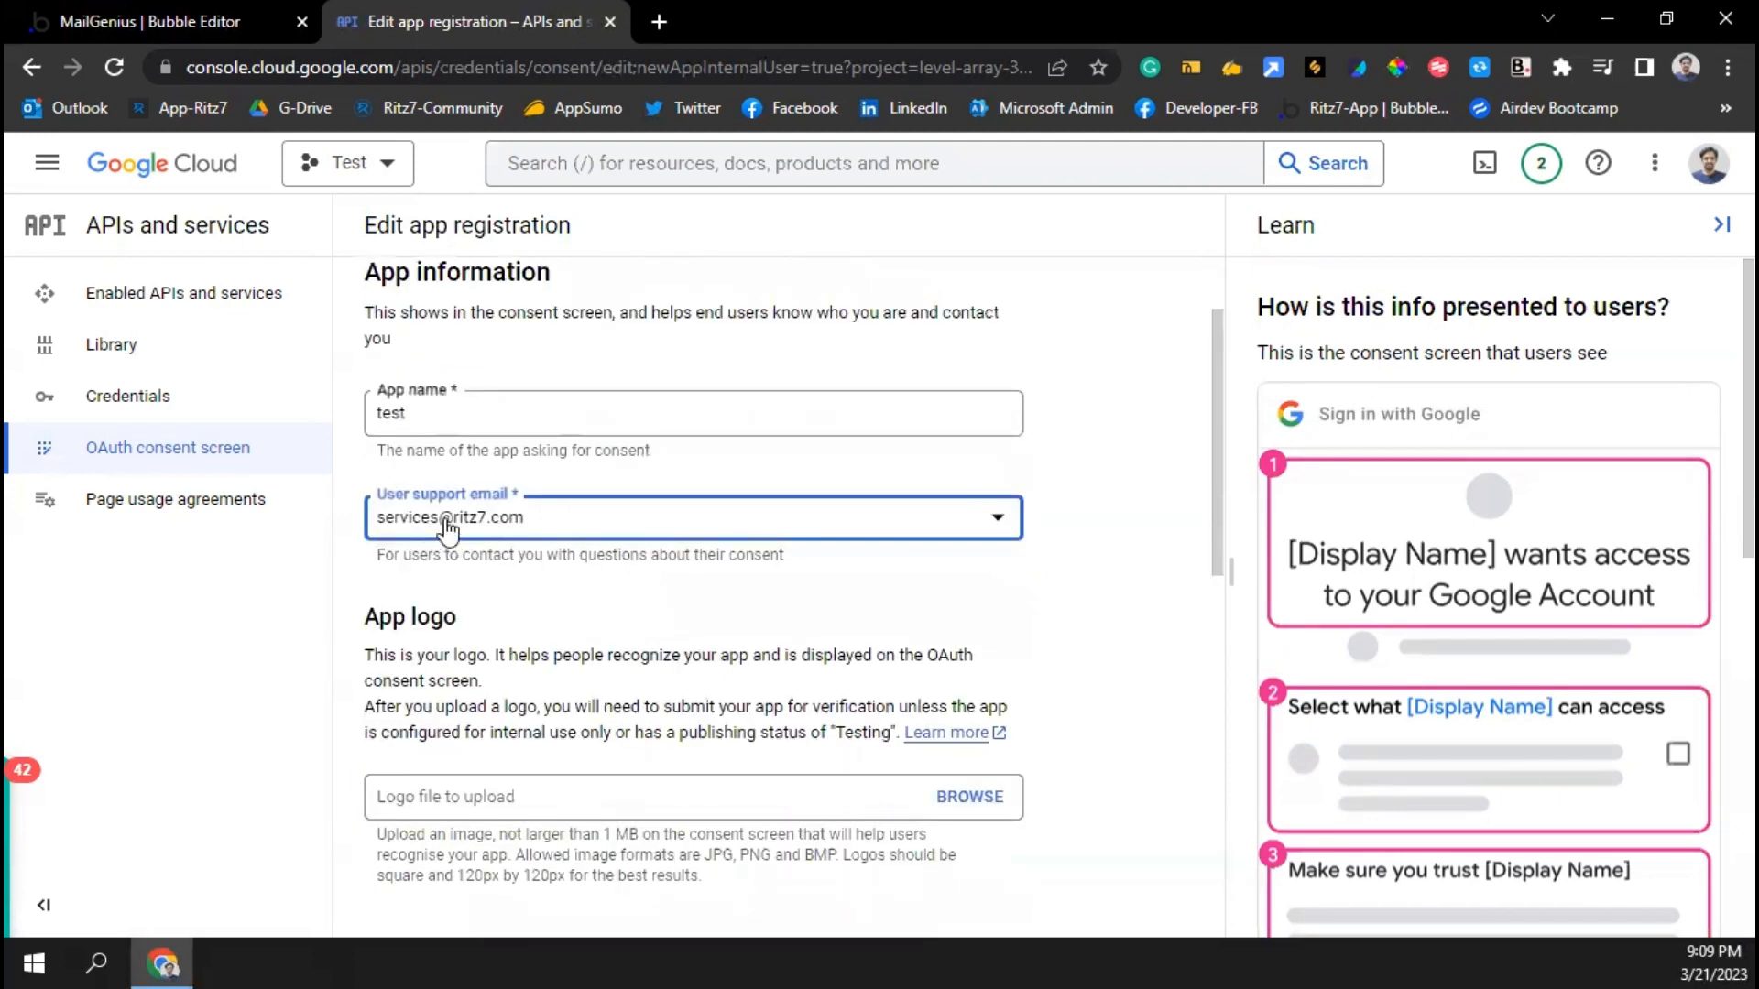
scroll(451, 673, down, 3)
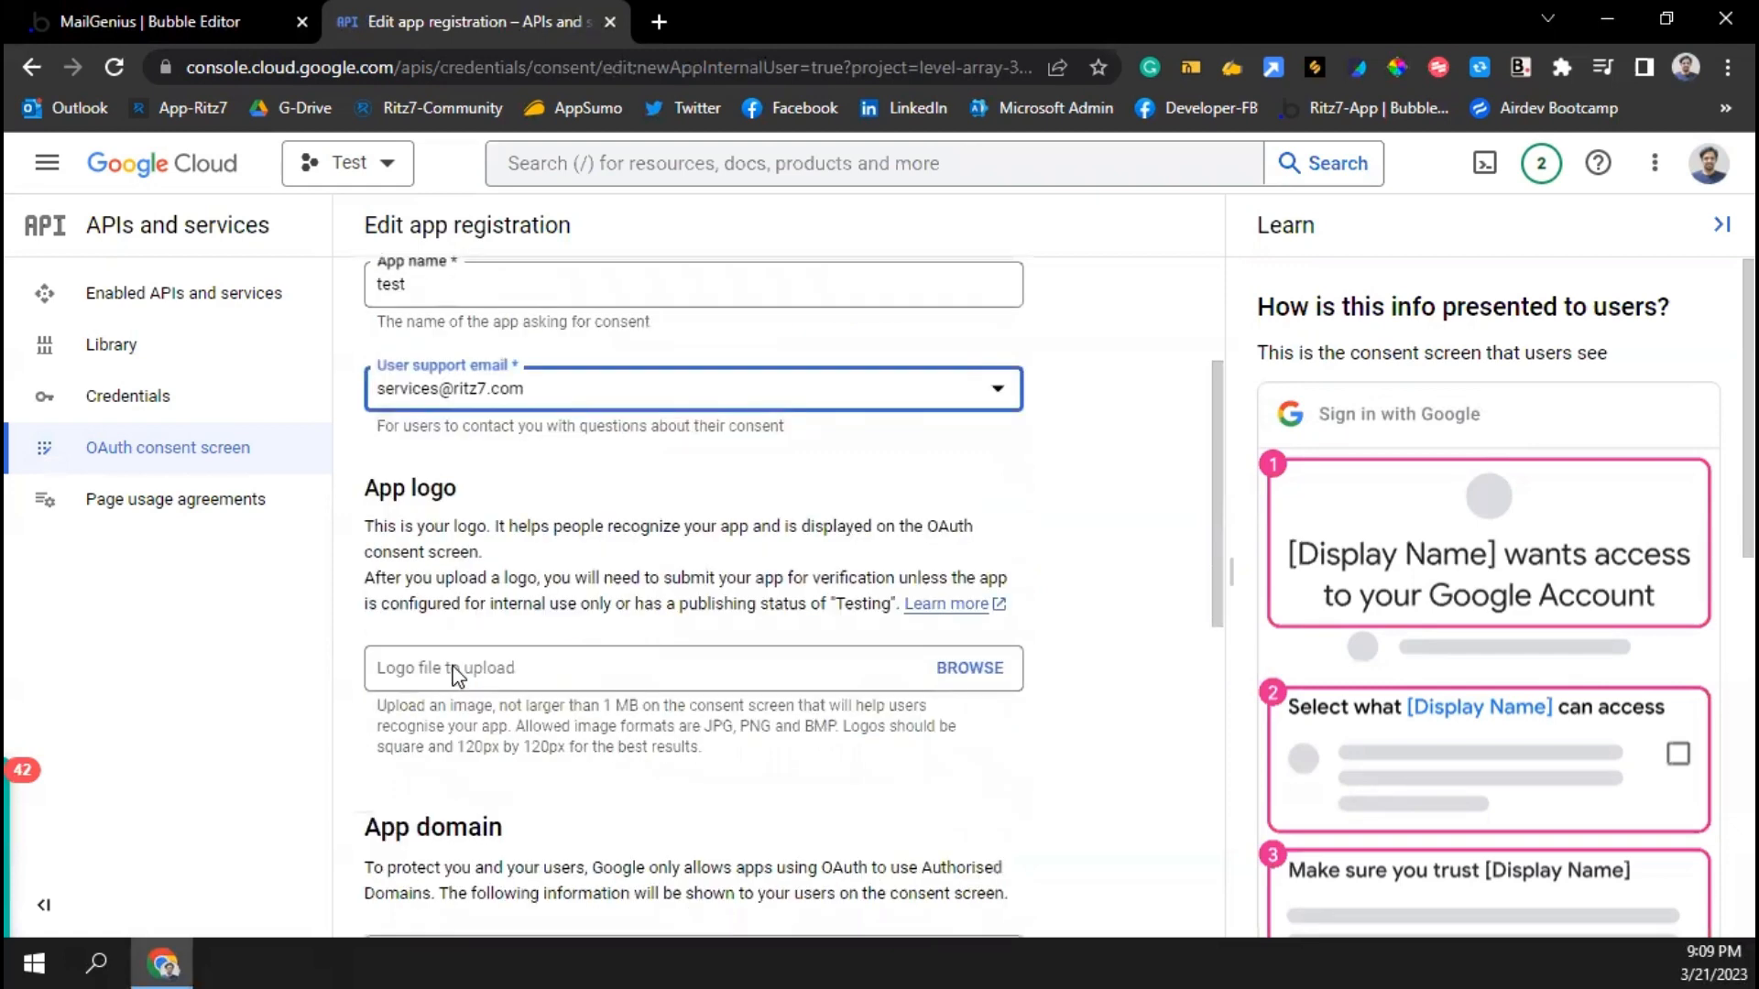
scroll(449, 673, down, 4)
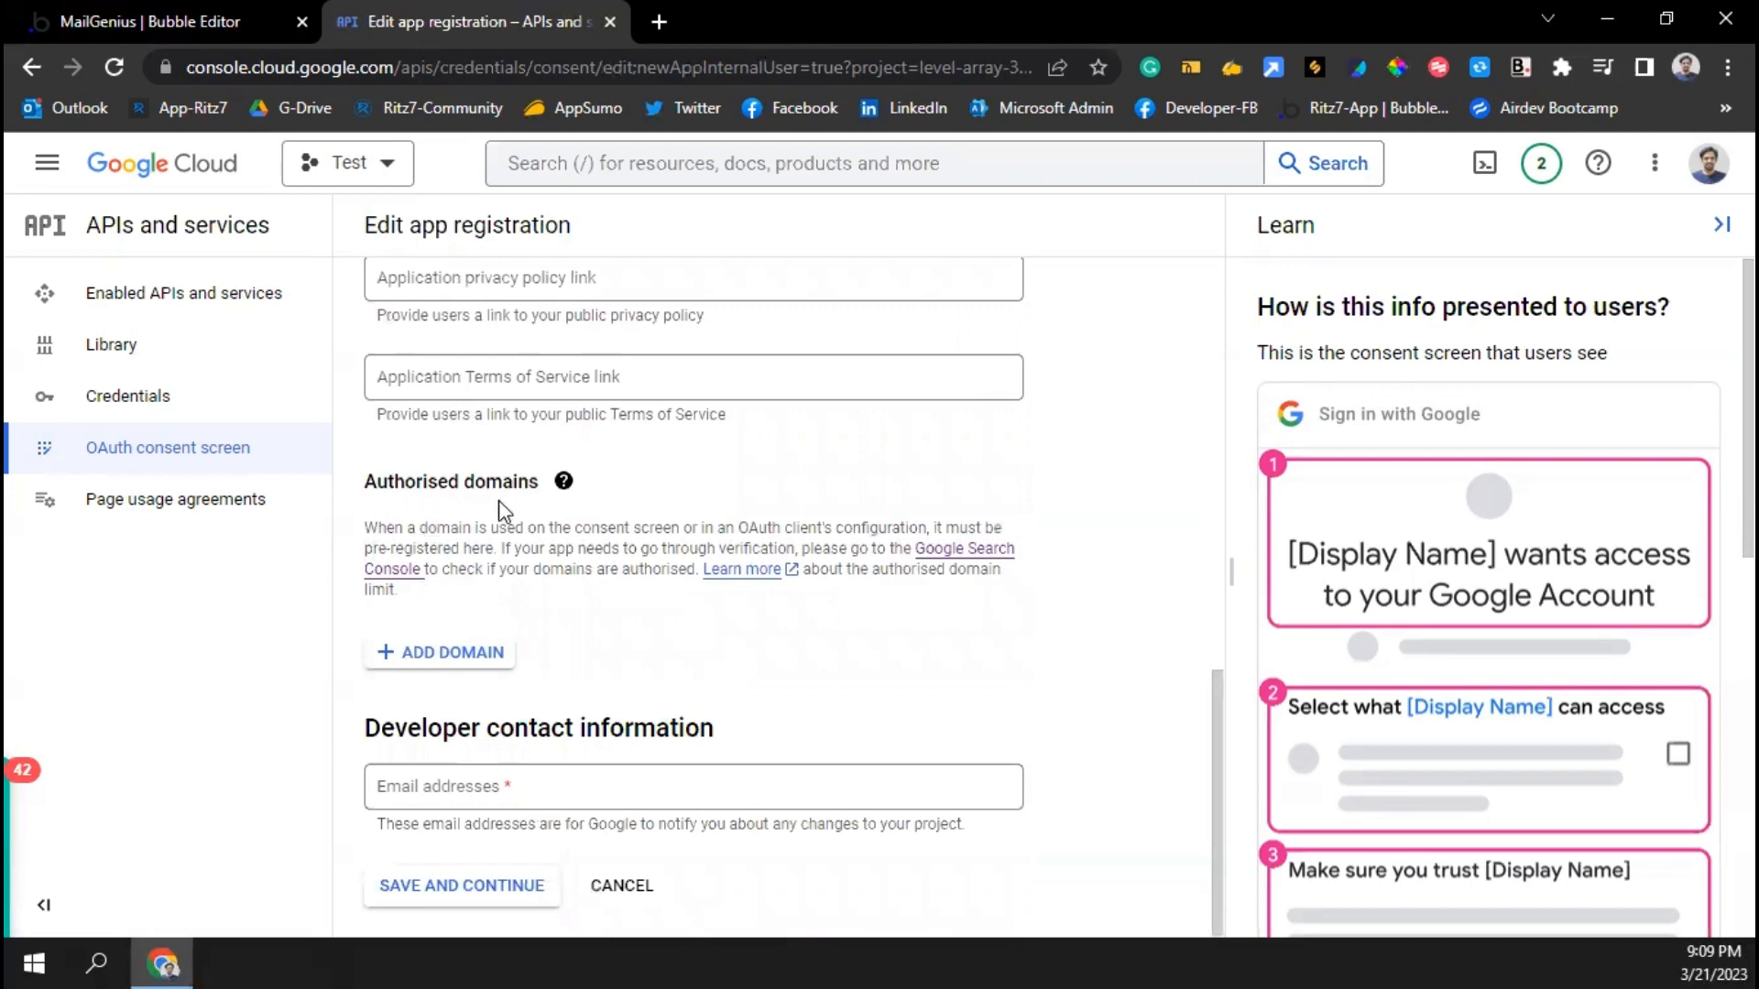
click(428, 654)
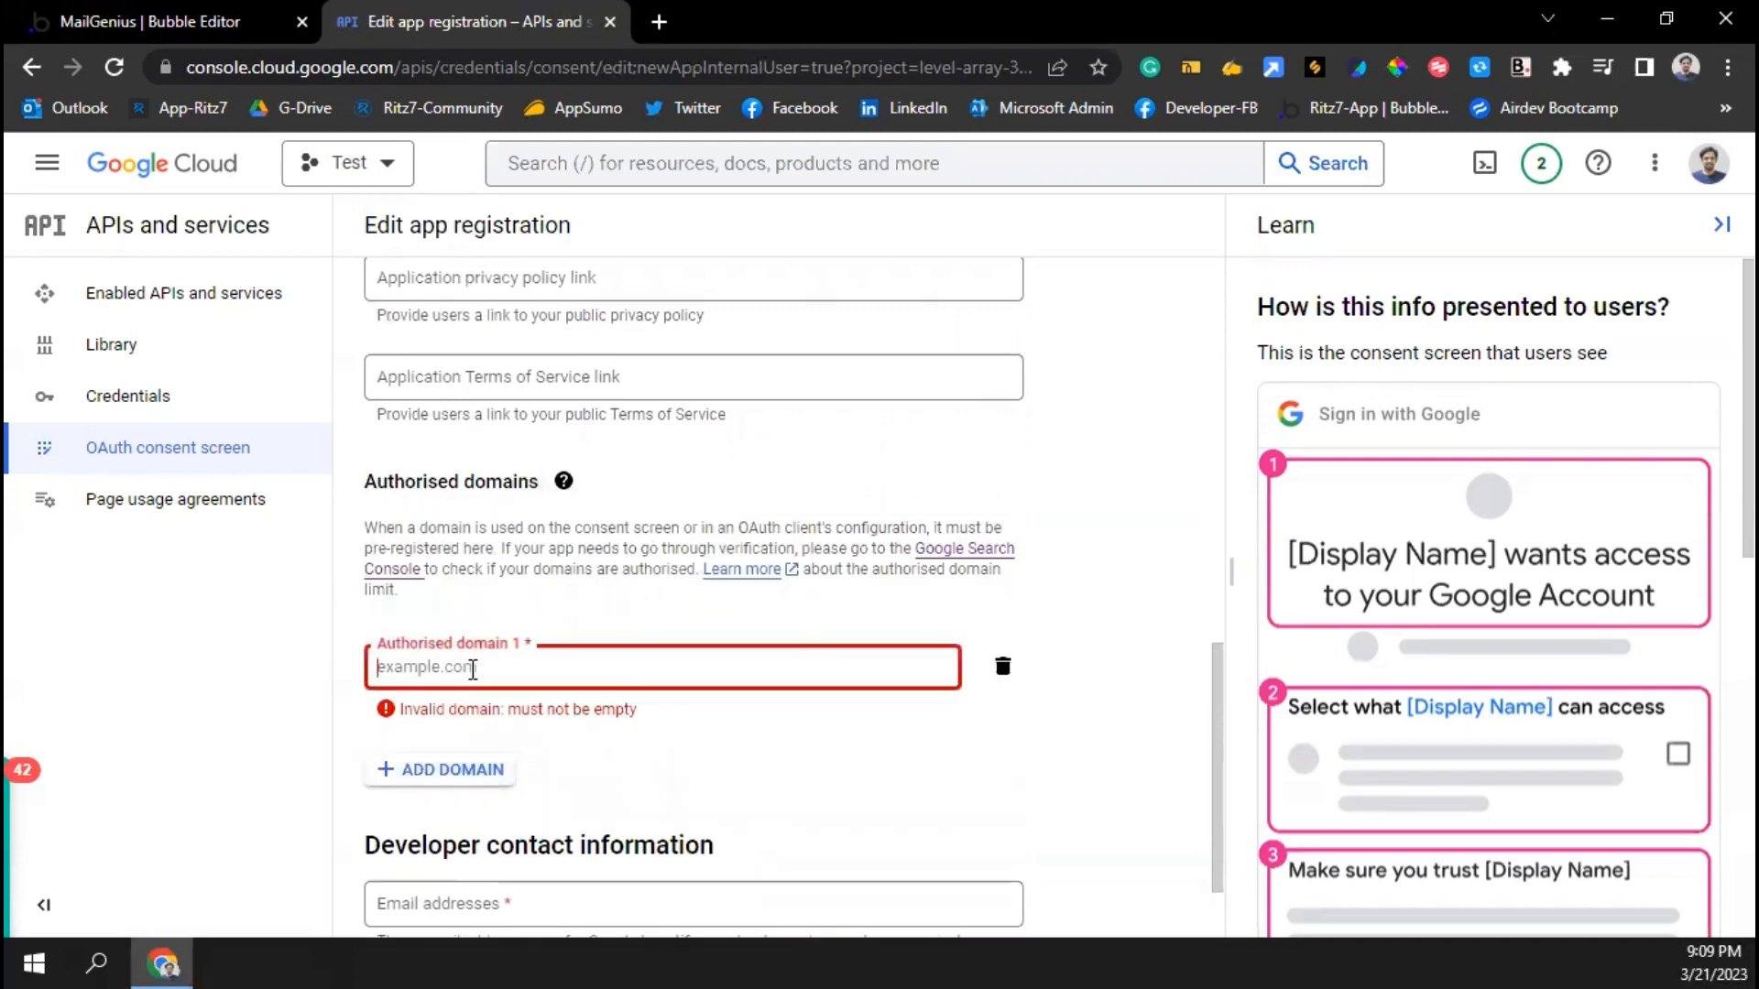
click(1005, 669)
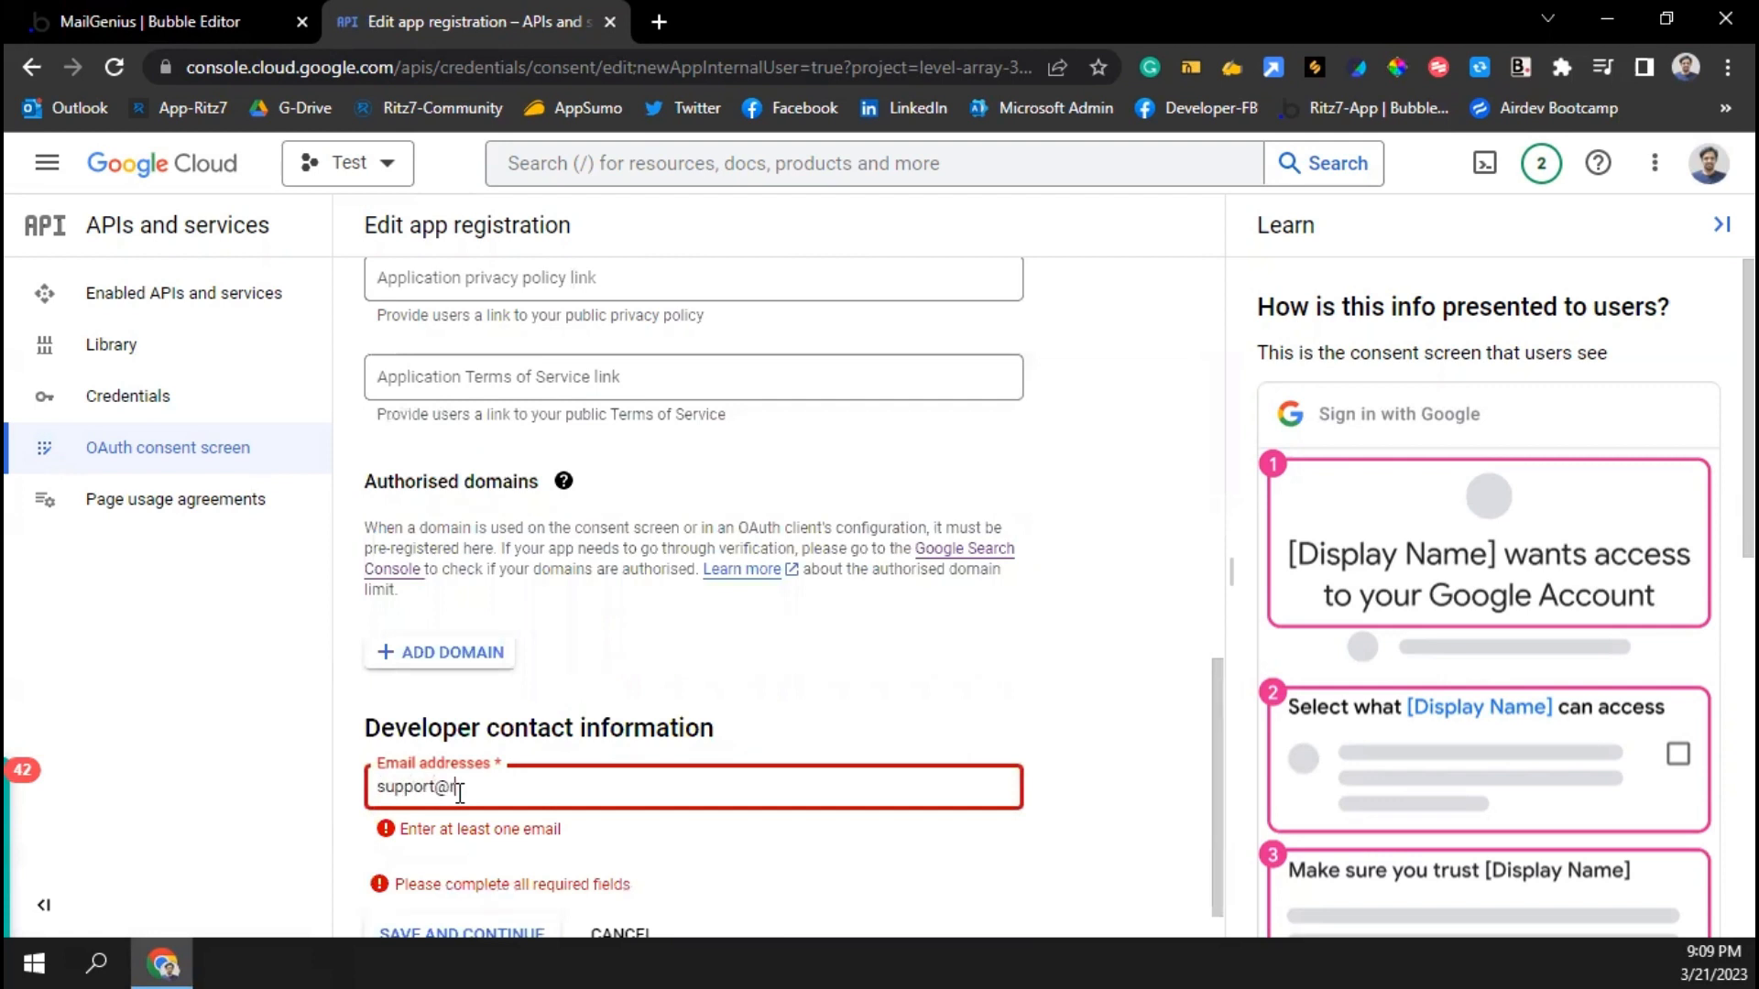
text(.com)
scroll(477, 778, down, 1)
click(484, 891)
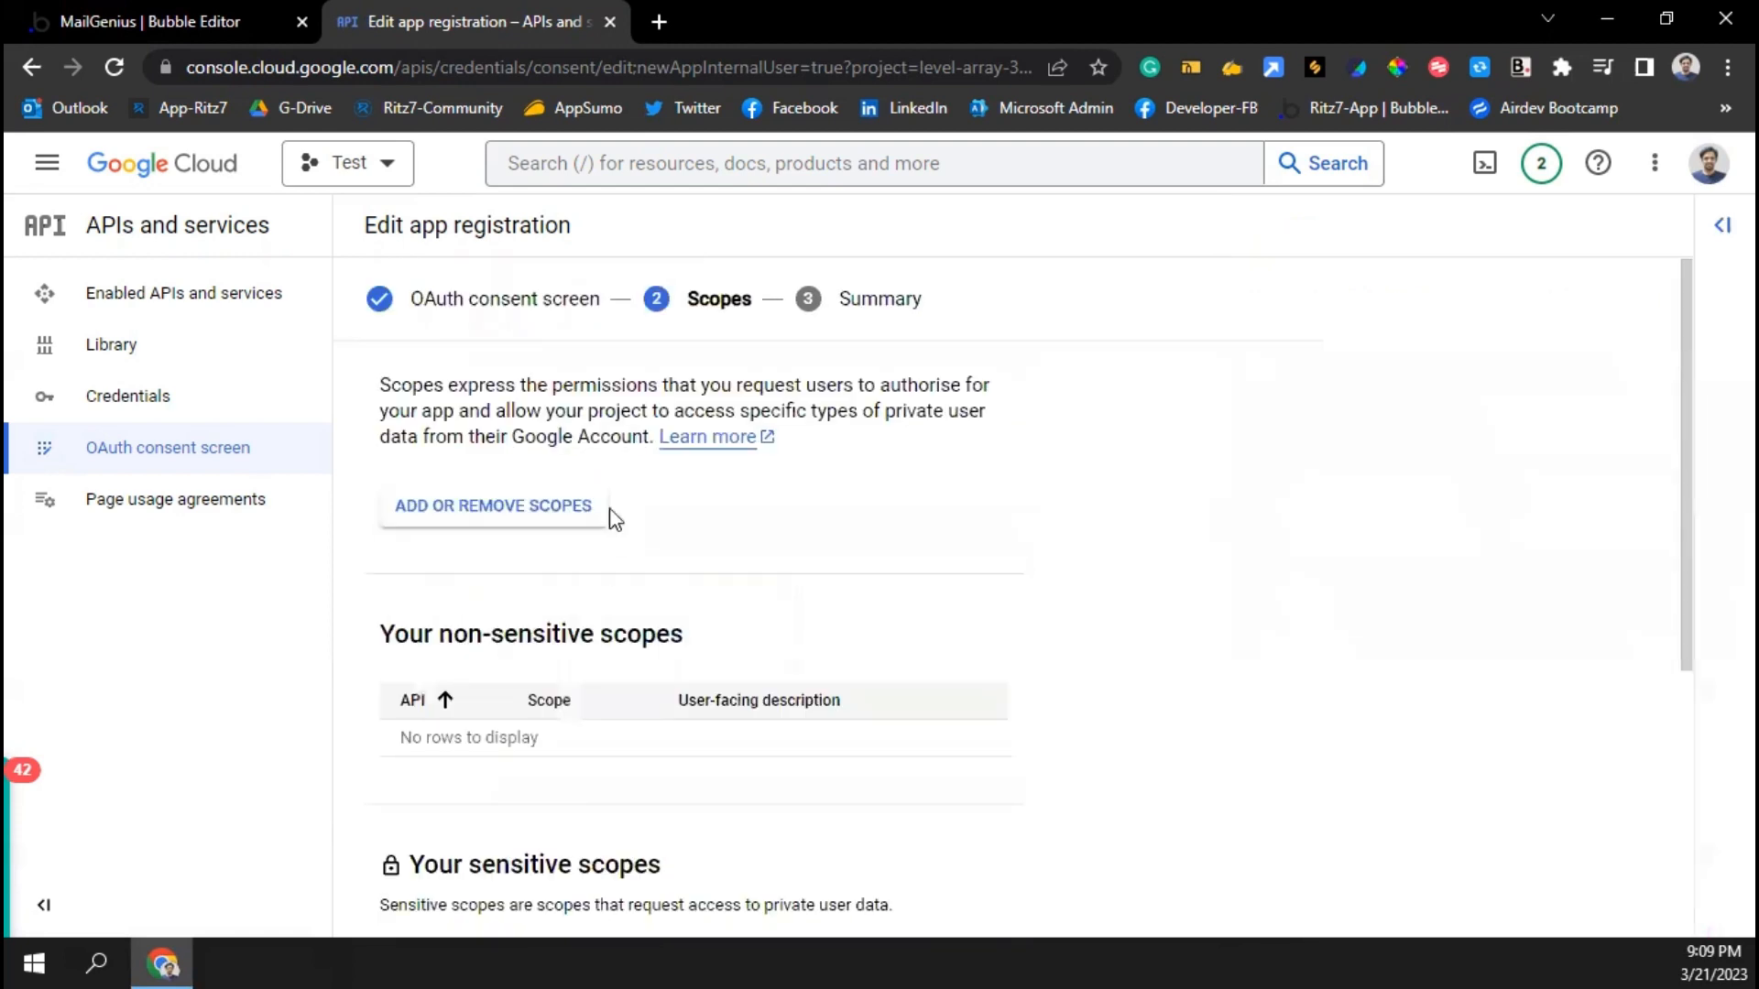
click(558, 507)
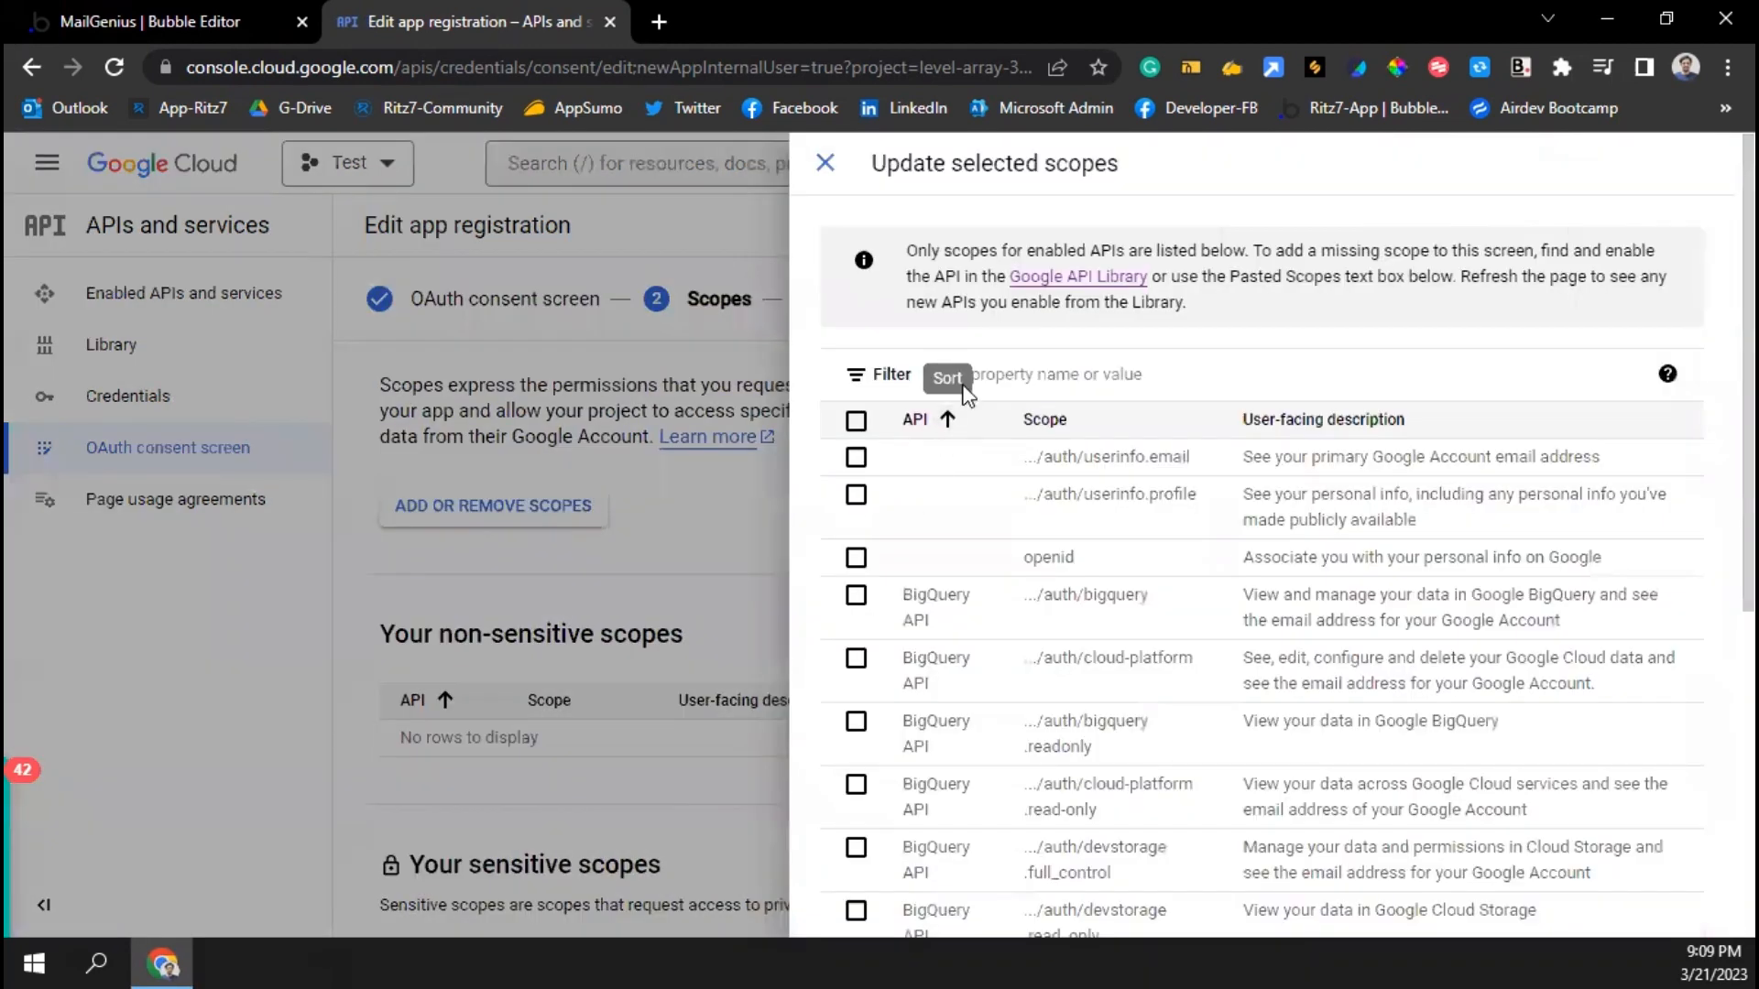
Filter scopes by 'gmail', select all 14 Gmail scopes across both pages, and update
click(1079, 375)
text(gmail)
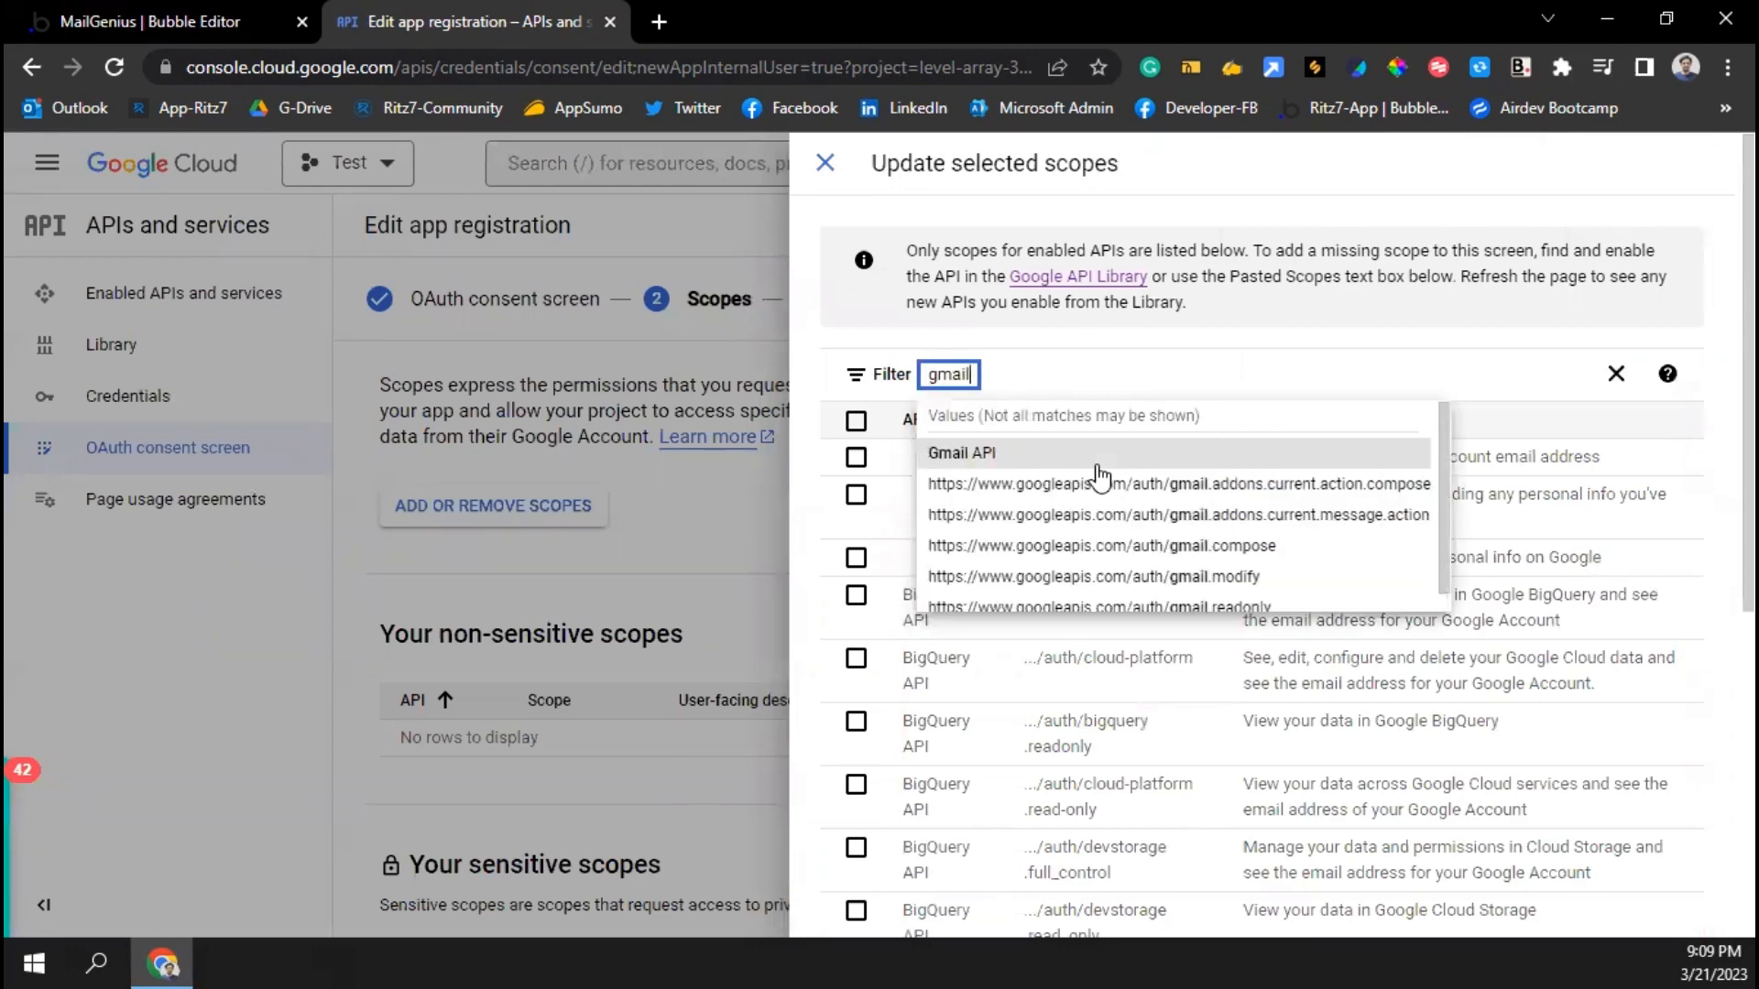
key(Return)
click(855, 421)
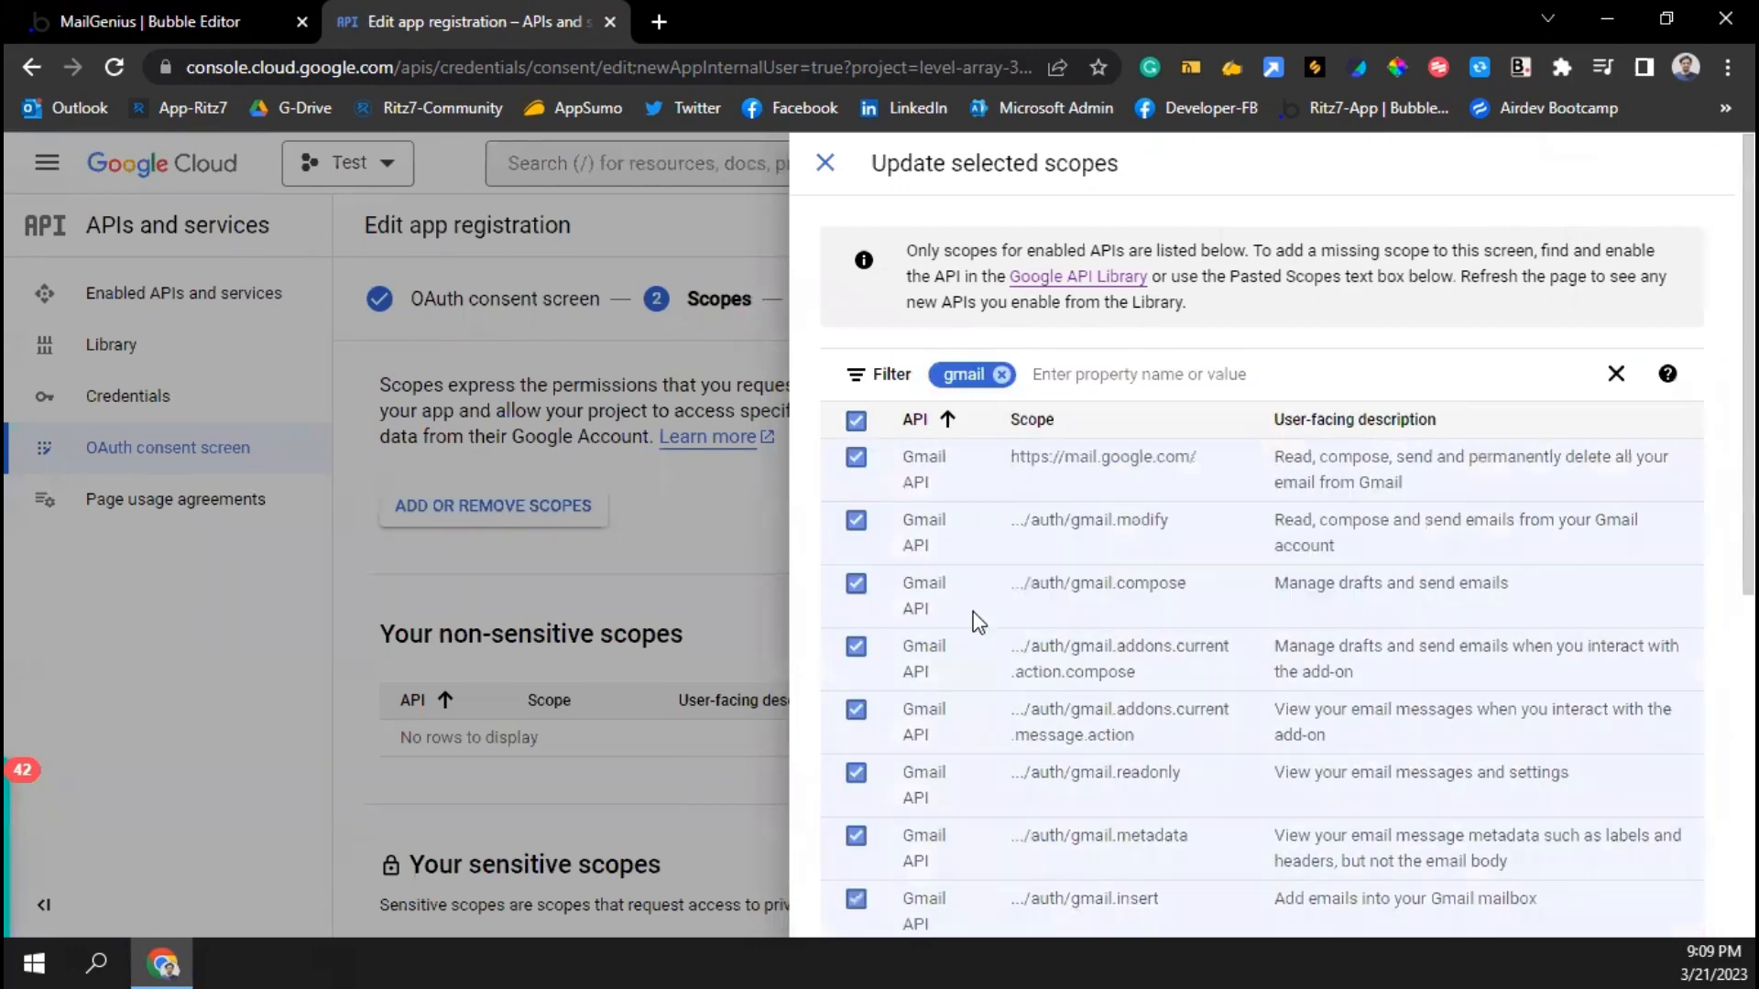
scroll(975, 619, down, 6)
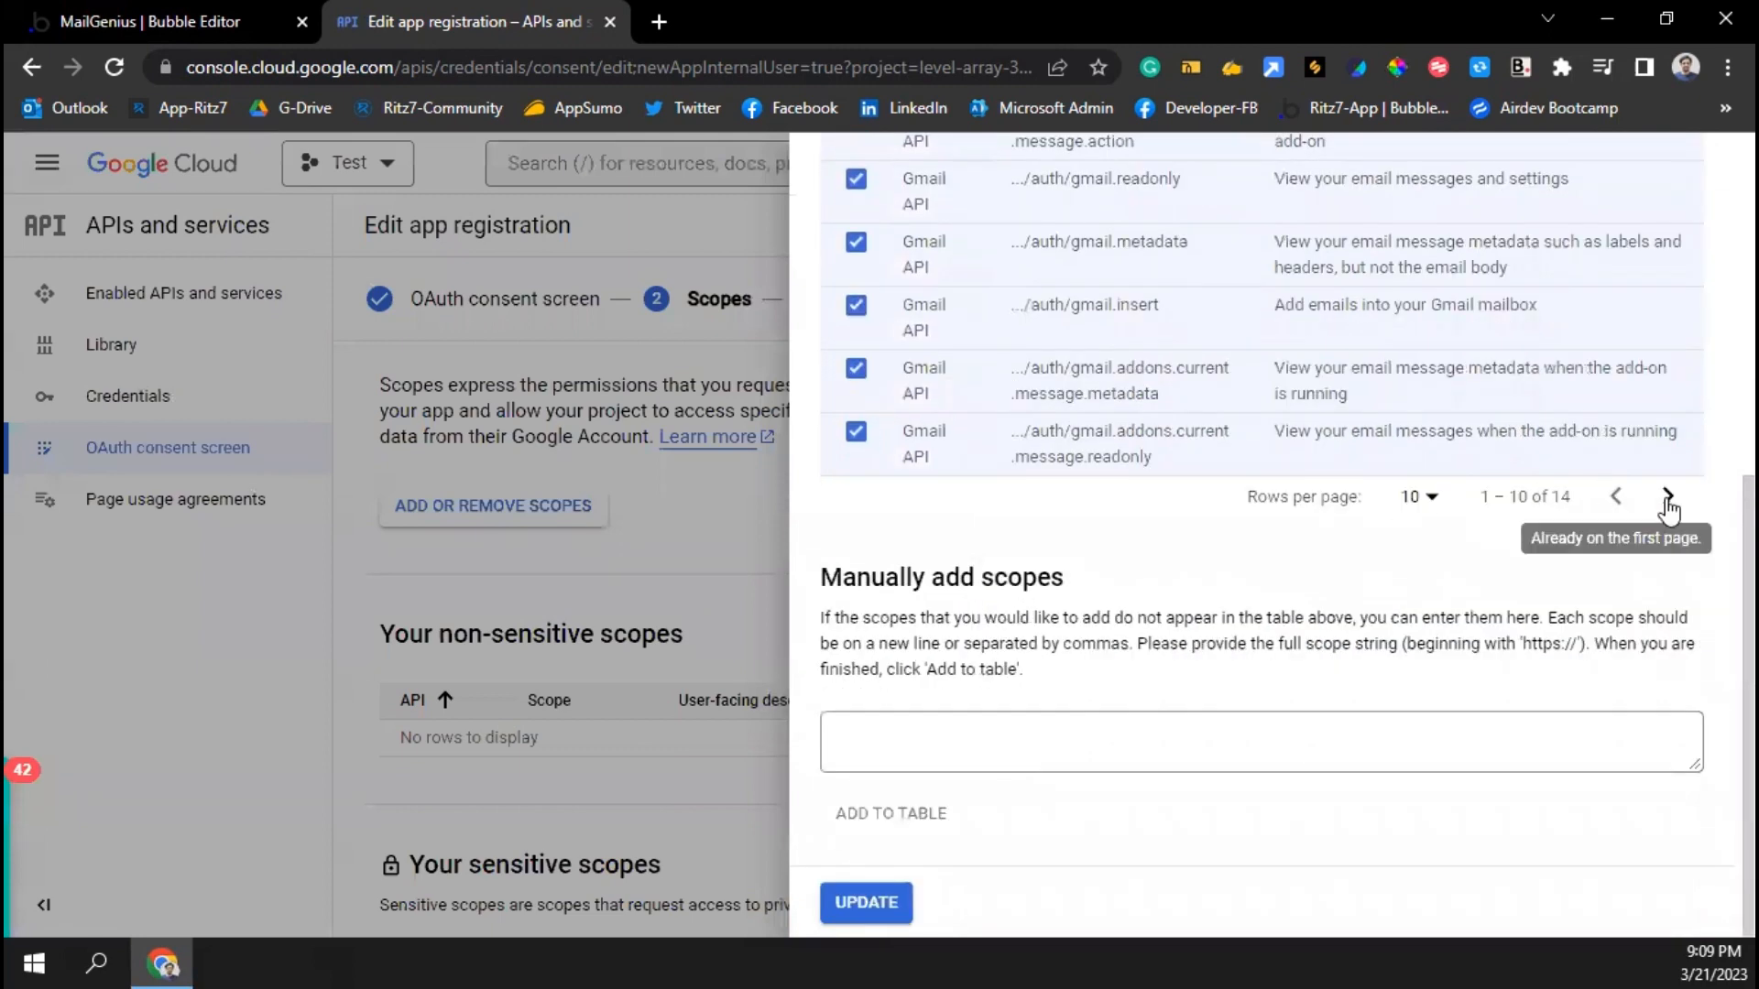
click(1667, 498)
scroll(1008, 513, up, 3)
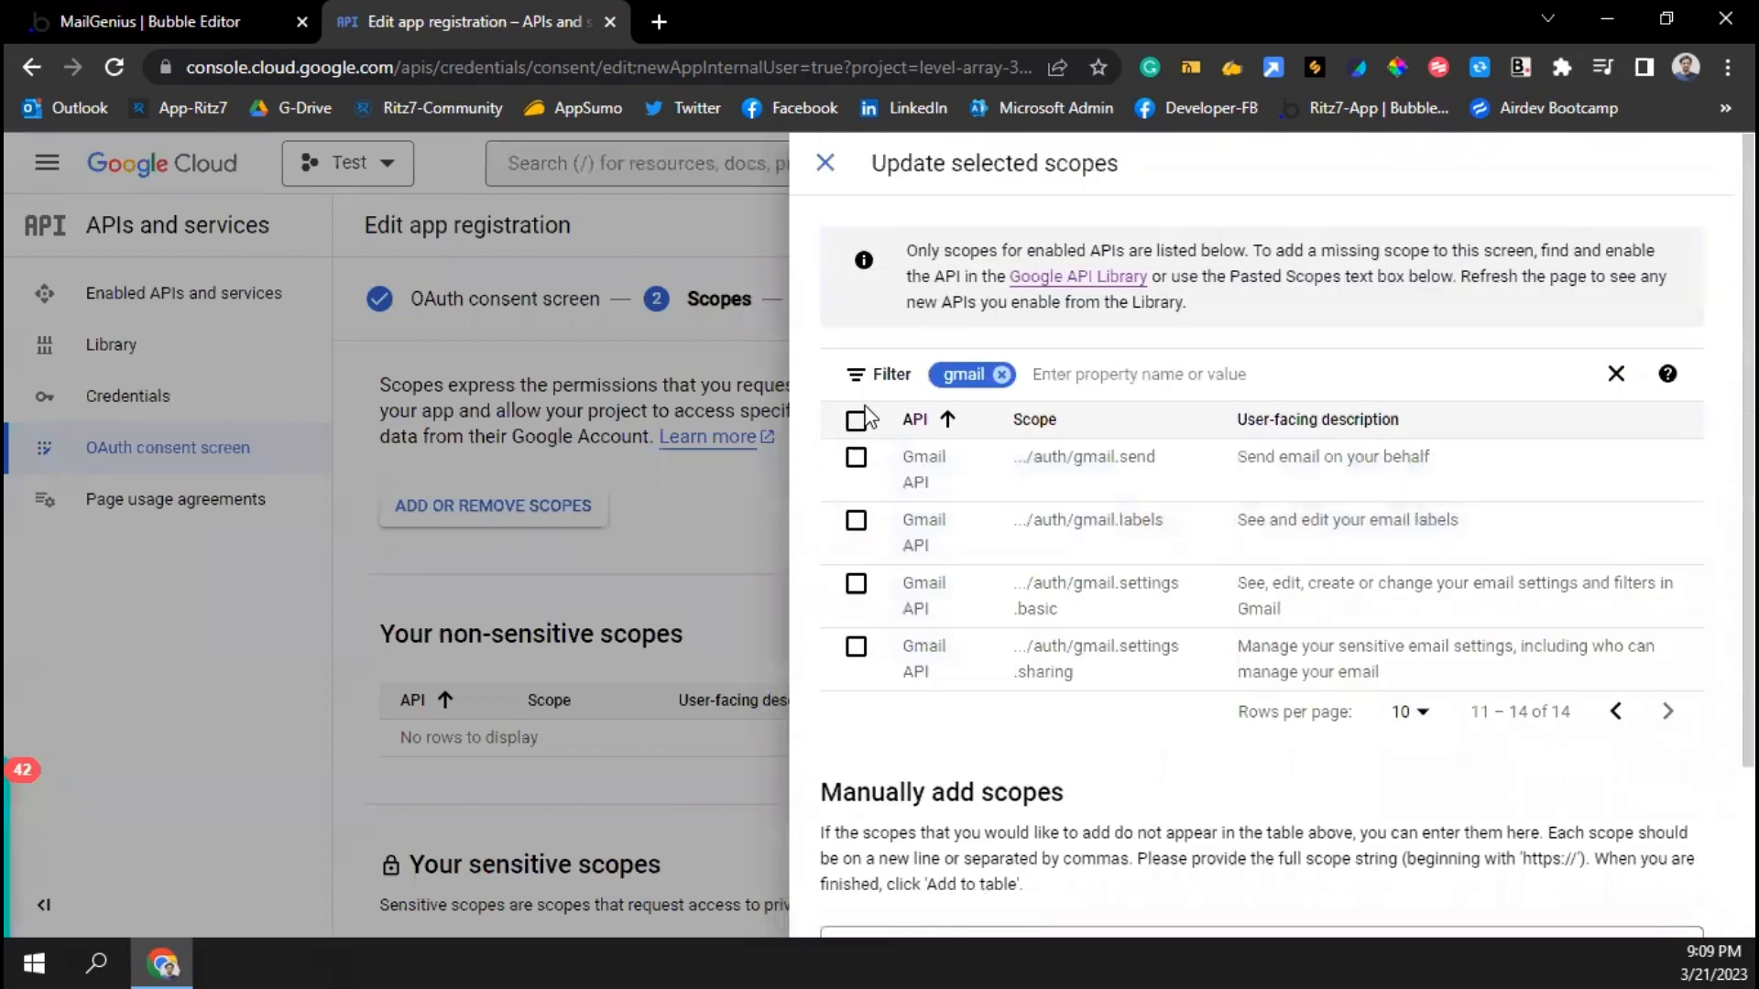
click(861, 420)
scroll(959, 632, down, 2)
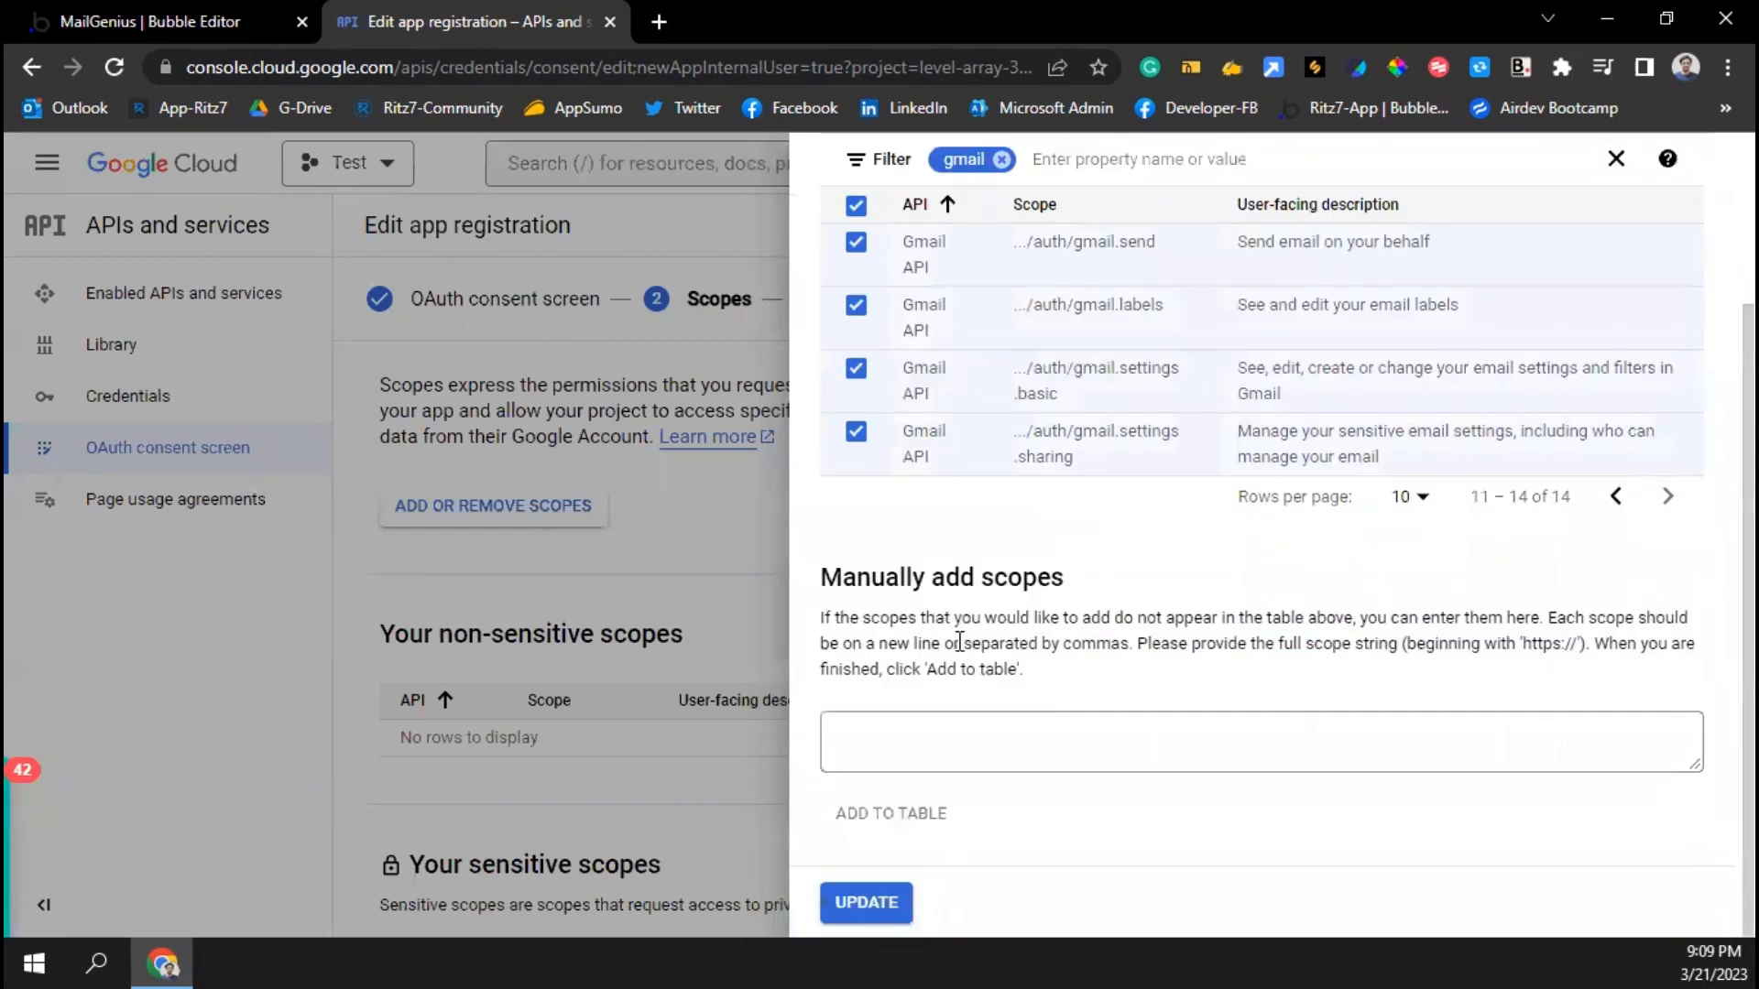
click(866, 902)
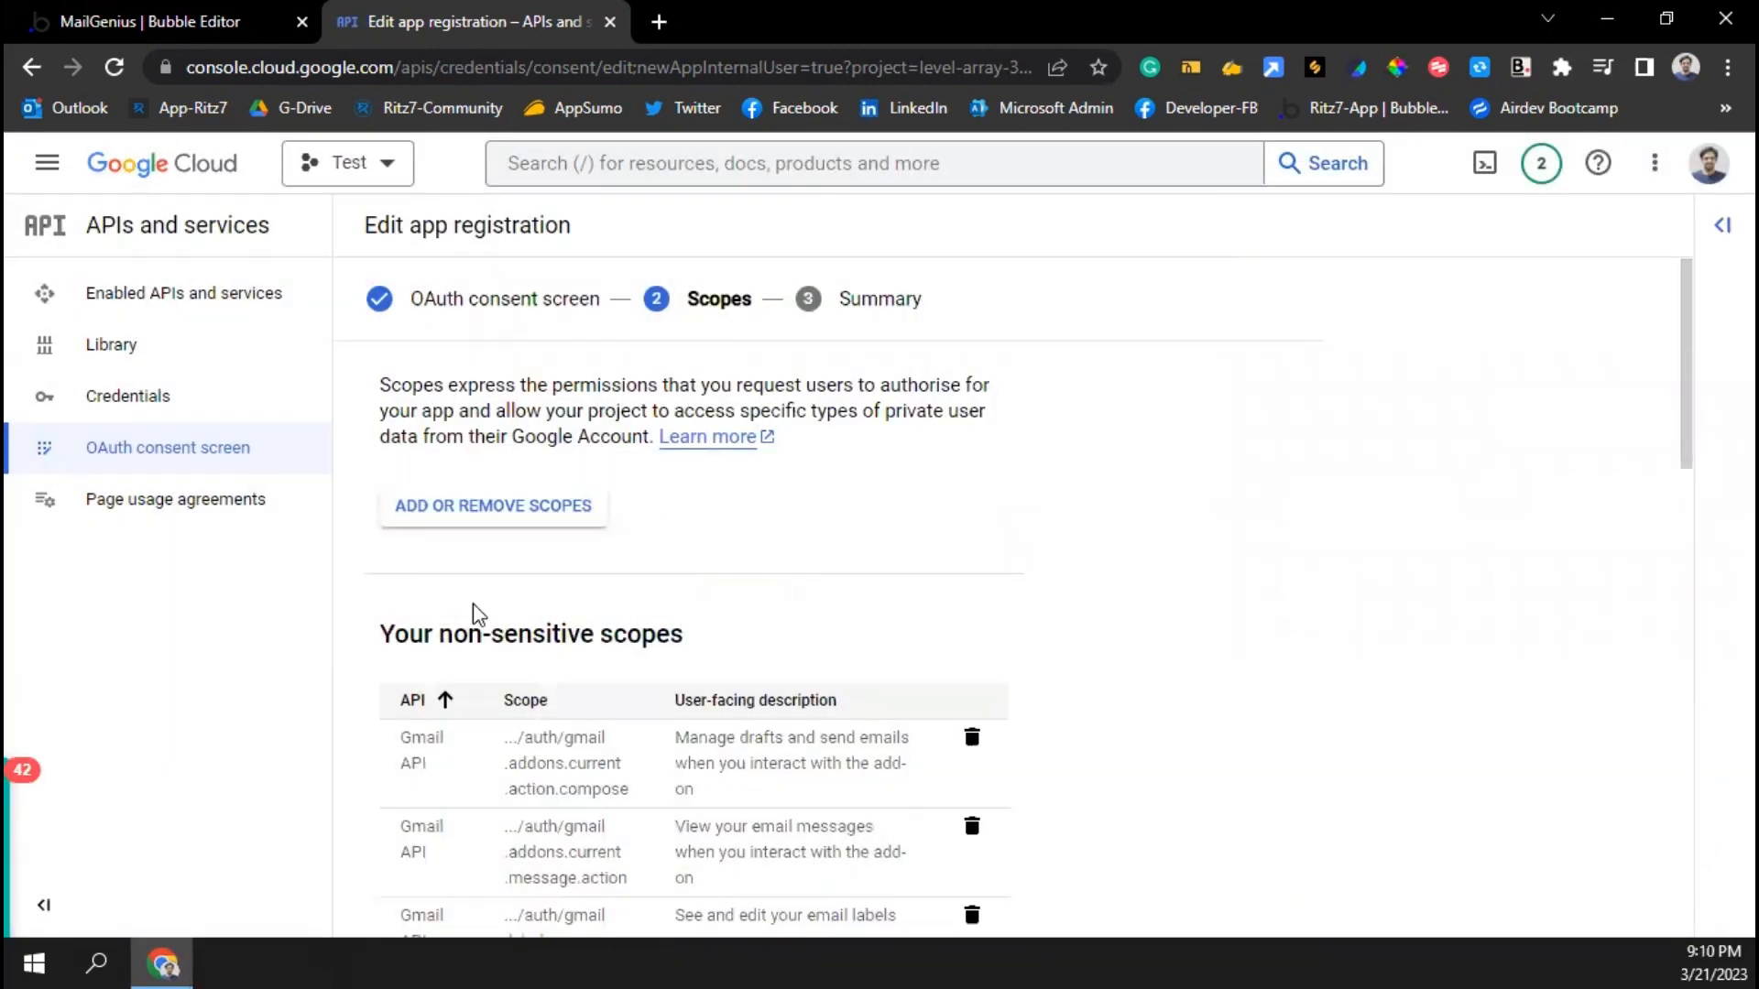
Save and continue past the Scopes step, review the Summary, and go back to the dashboard
scroll(486, 690, down, 5)
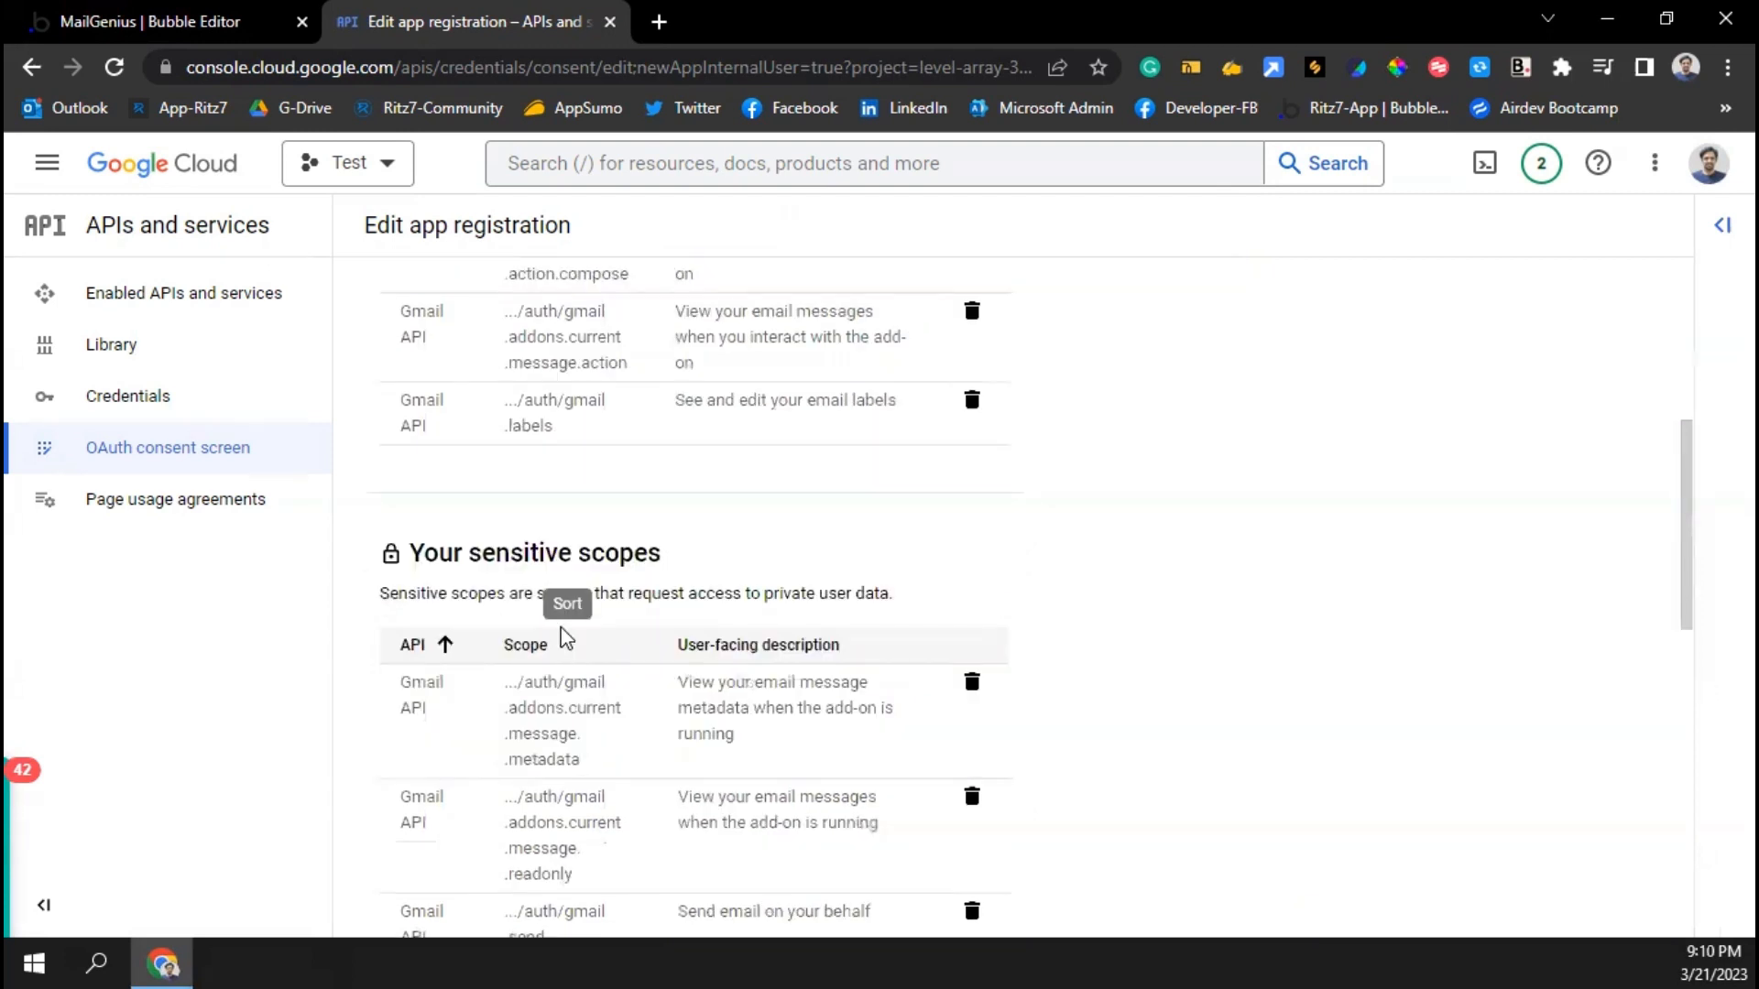
scroll(541, 675, down, 7)
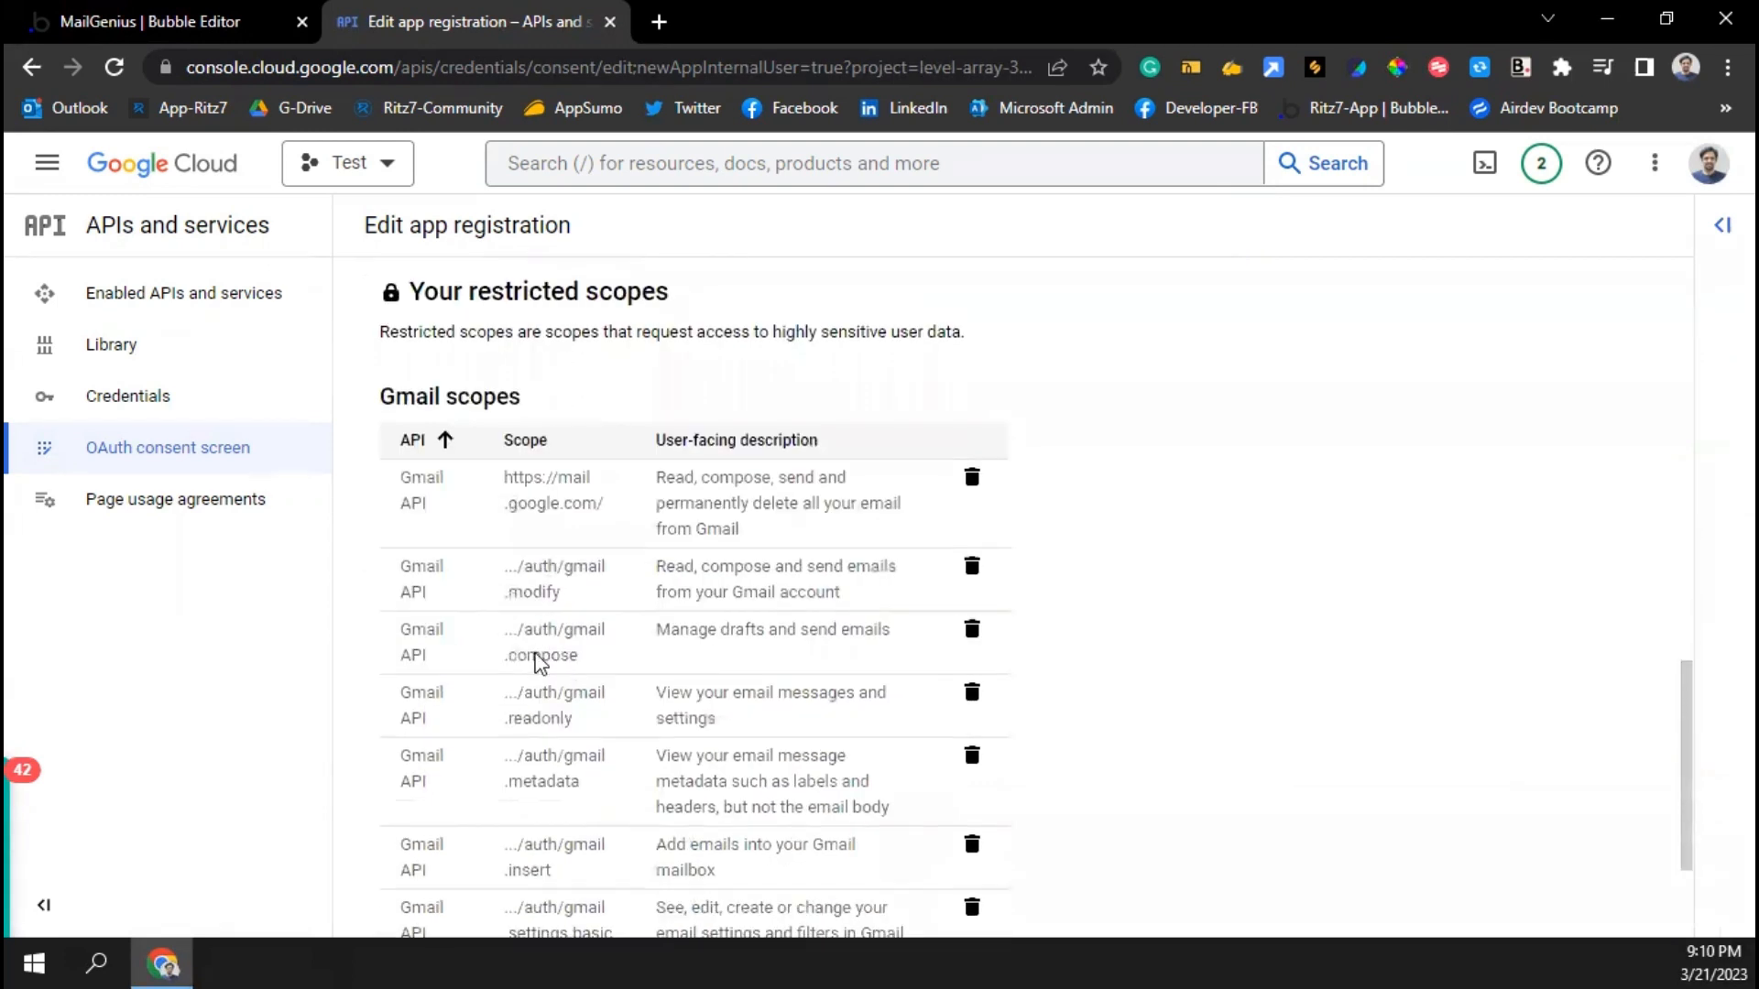
scroll(541, 629, down, 2)
click(495, 883)
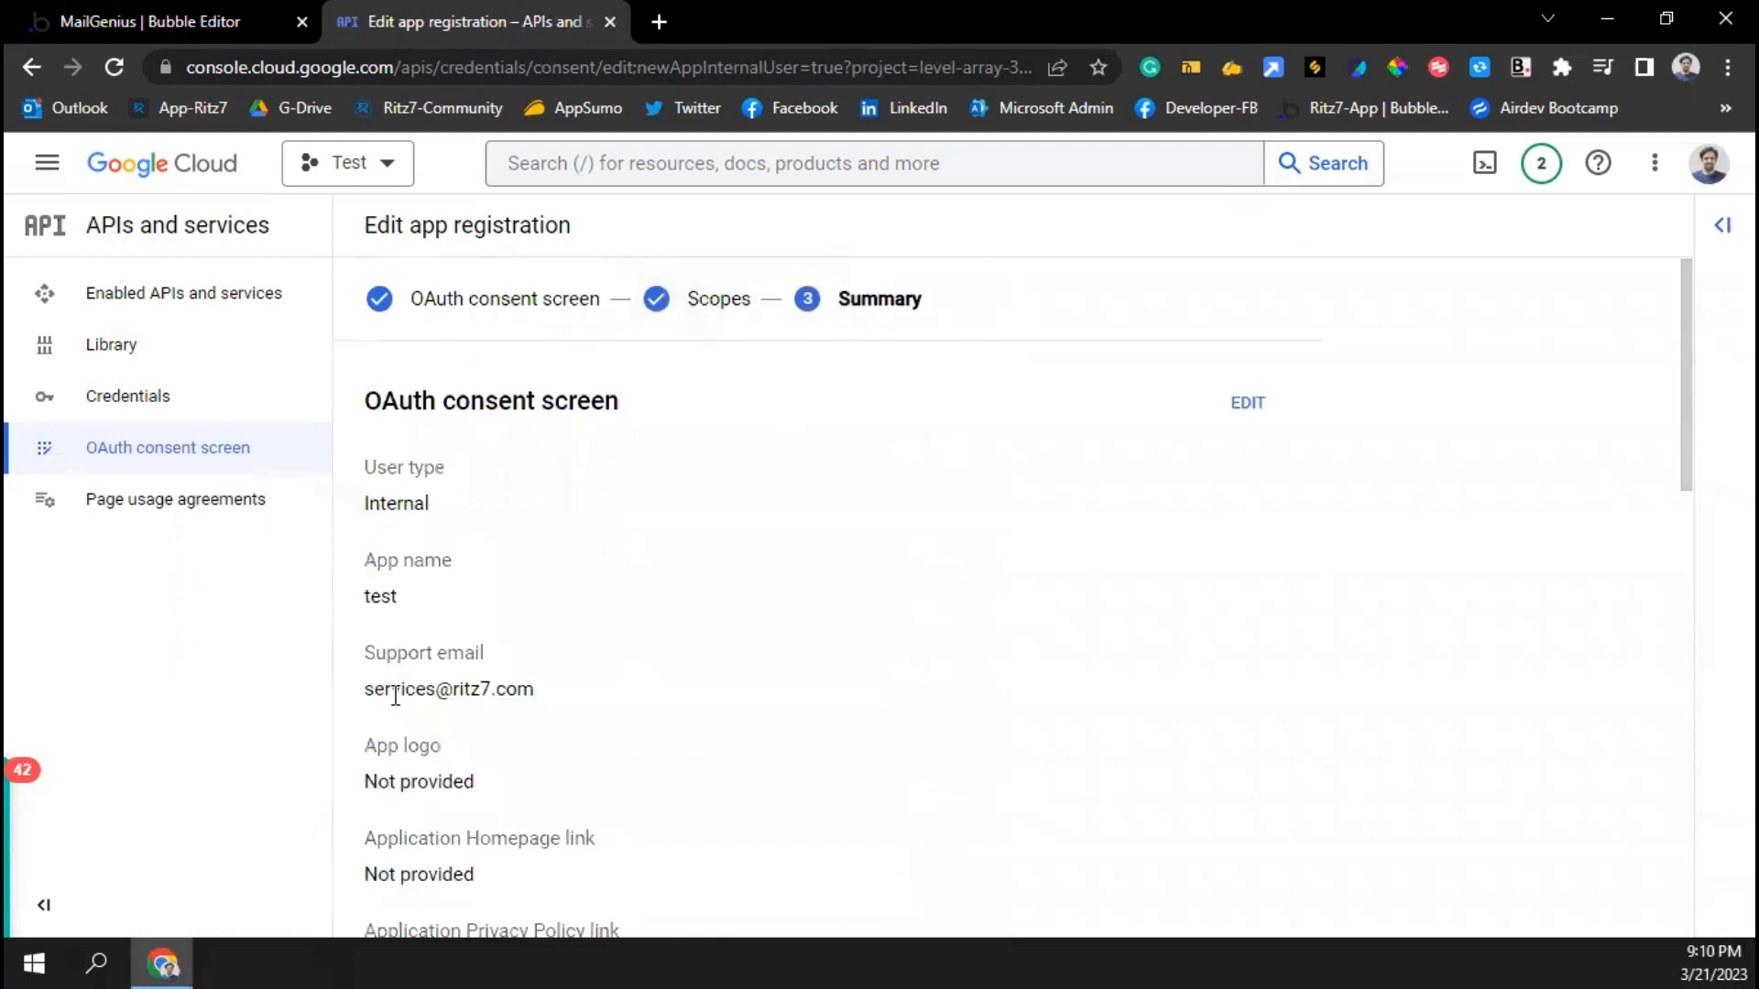
scroll(394, 693, down, 4)
scroll(393, 695, down, 10)
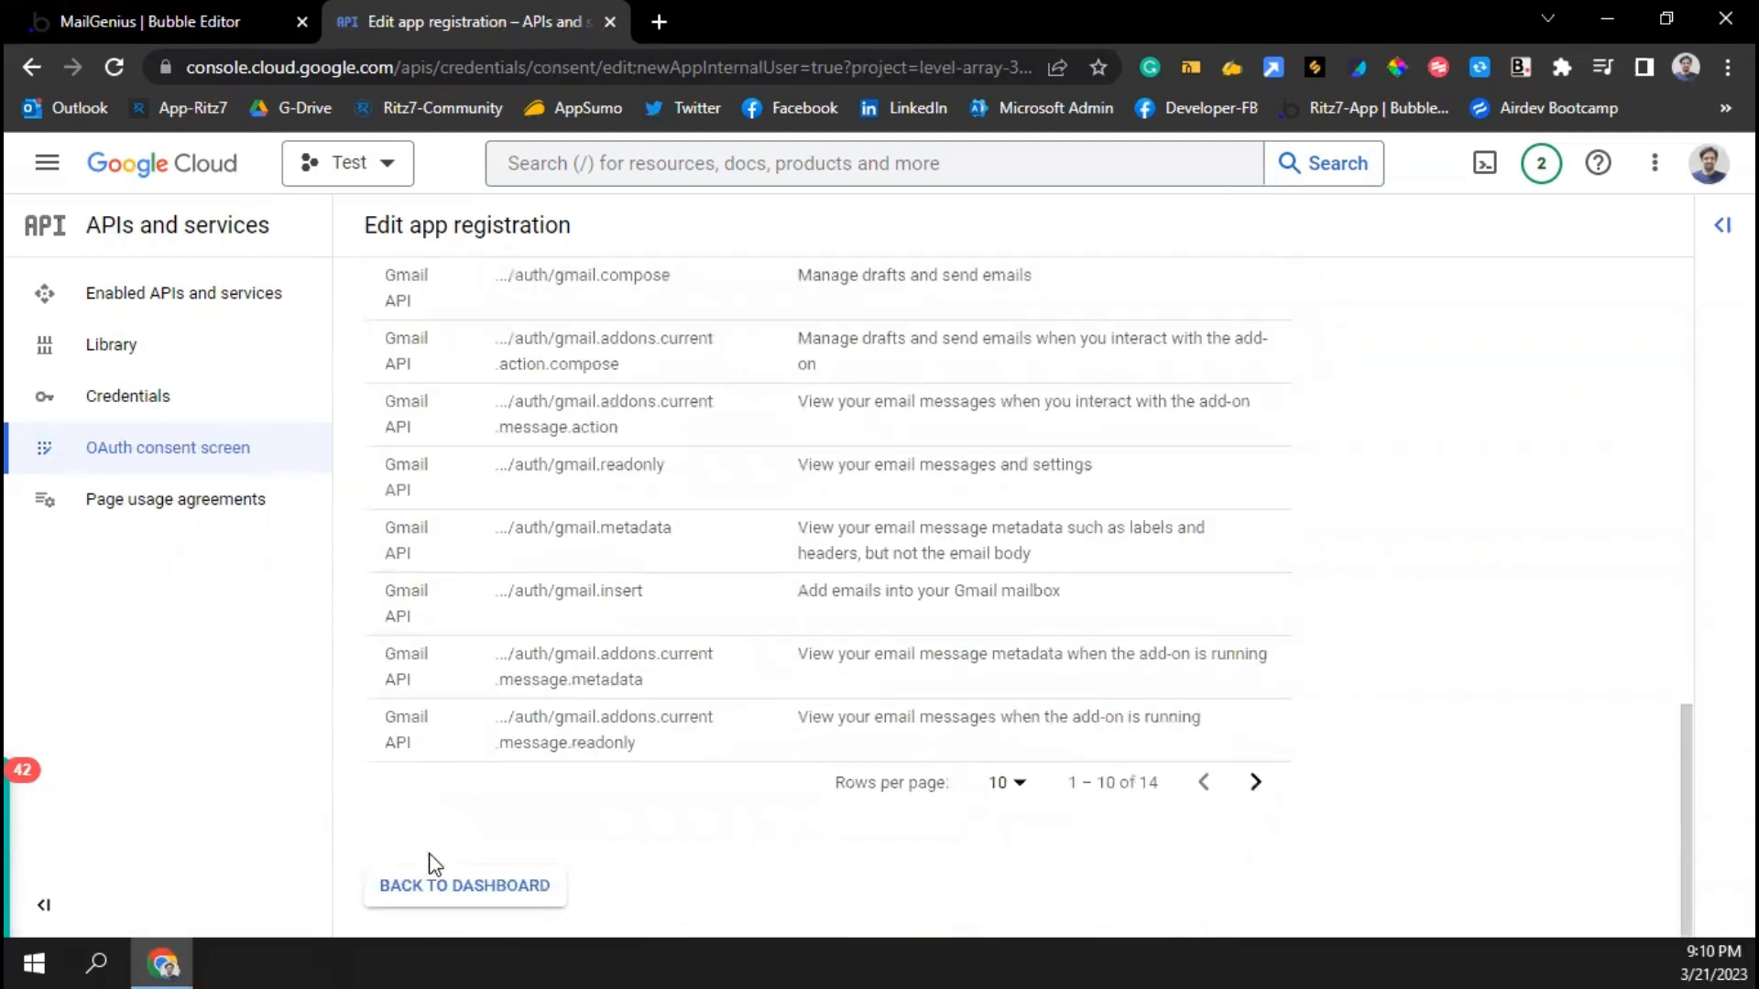
click(448, 888)
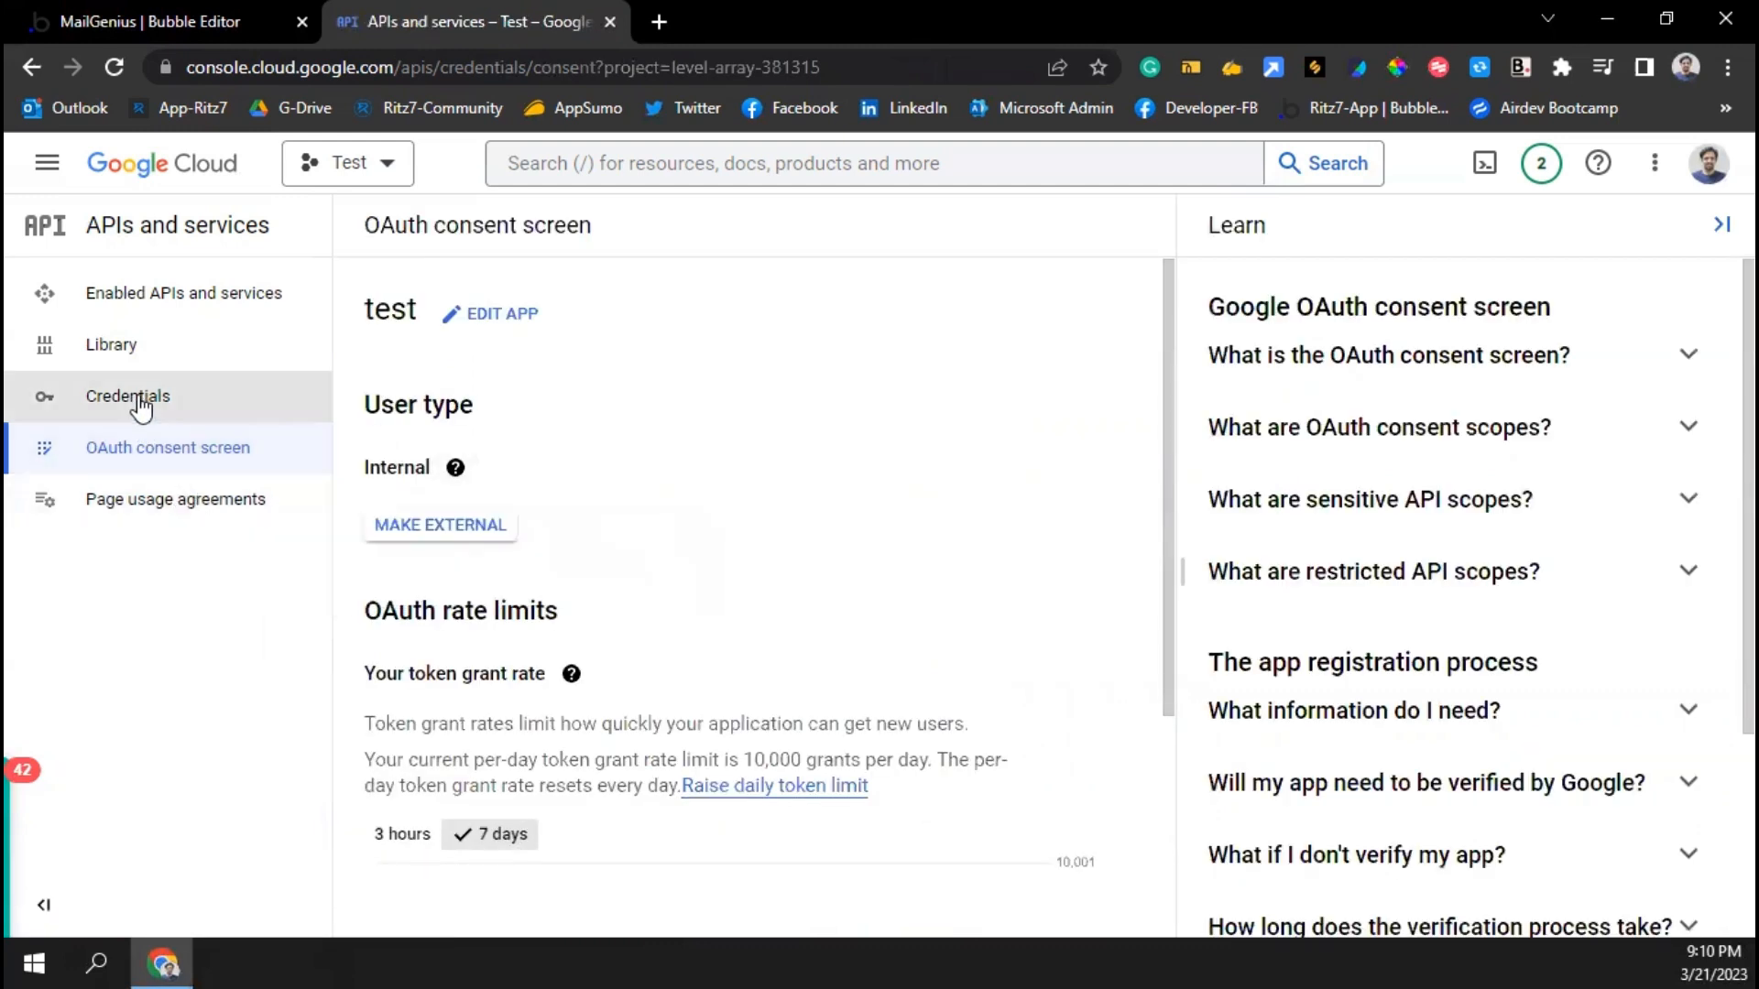
Start a Web application OAuth client ID ('Web client 1') and add an empty redirect URI entry
click(106, 396)
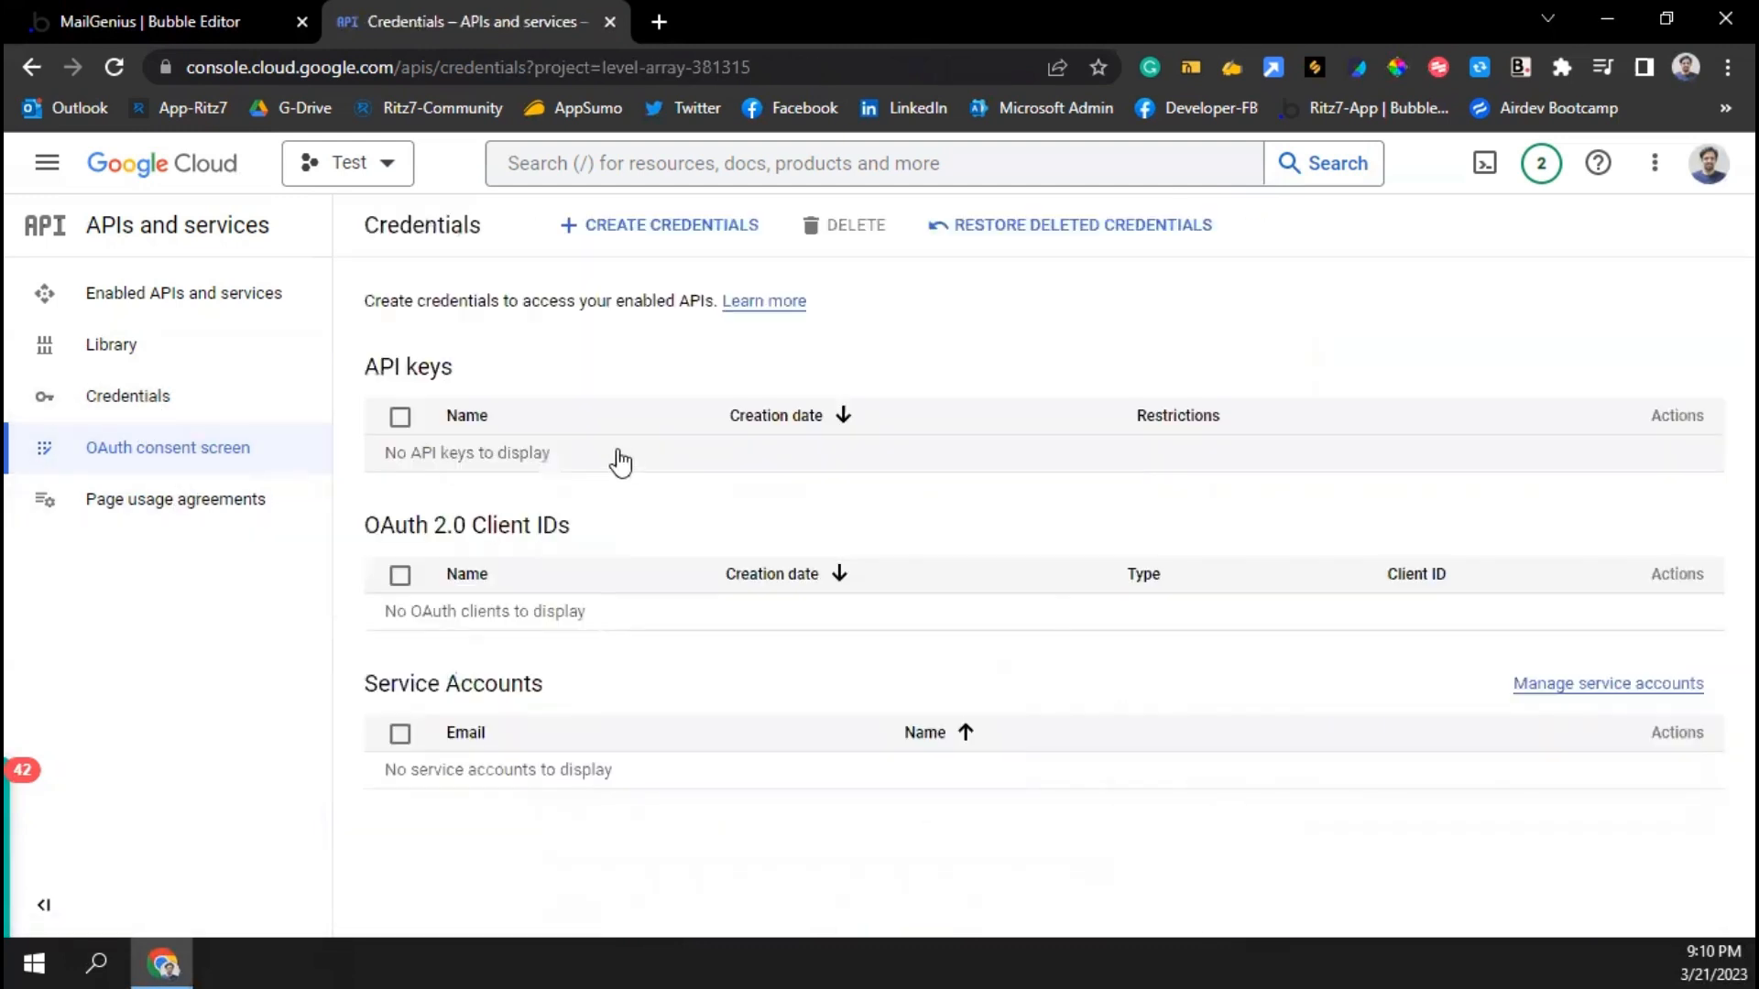
click(626, 231)
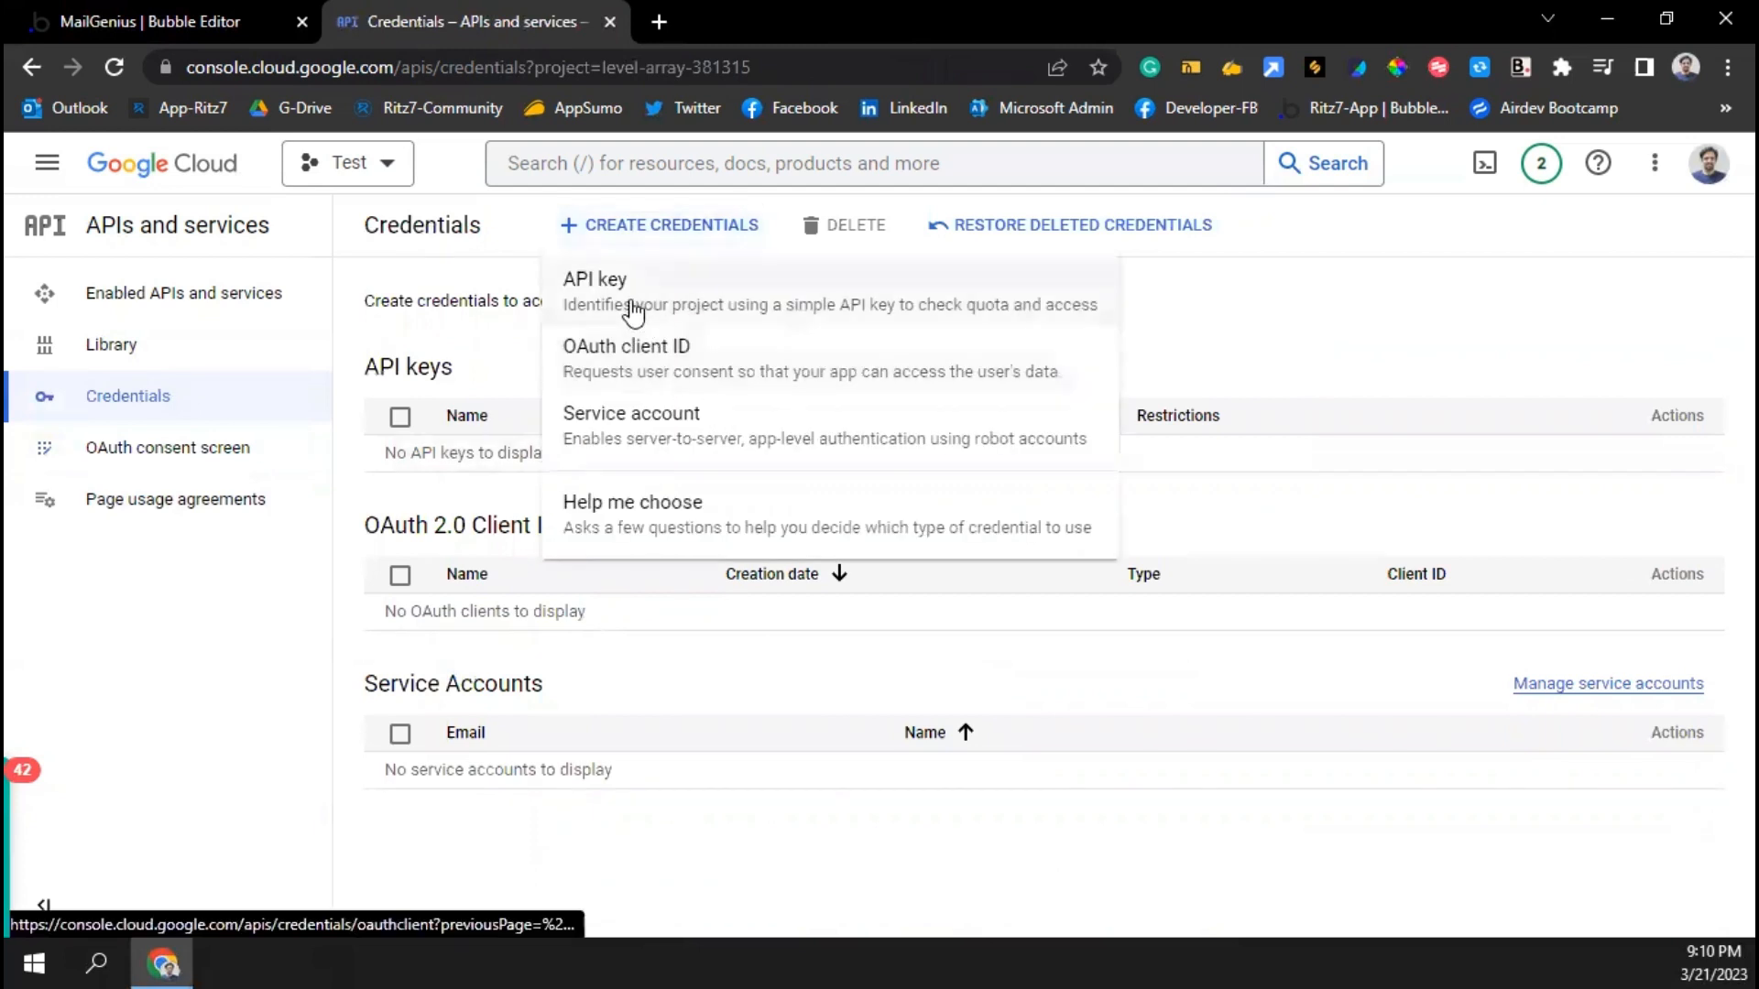
click(635, 360)
click(510, 429)
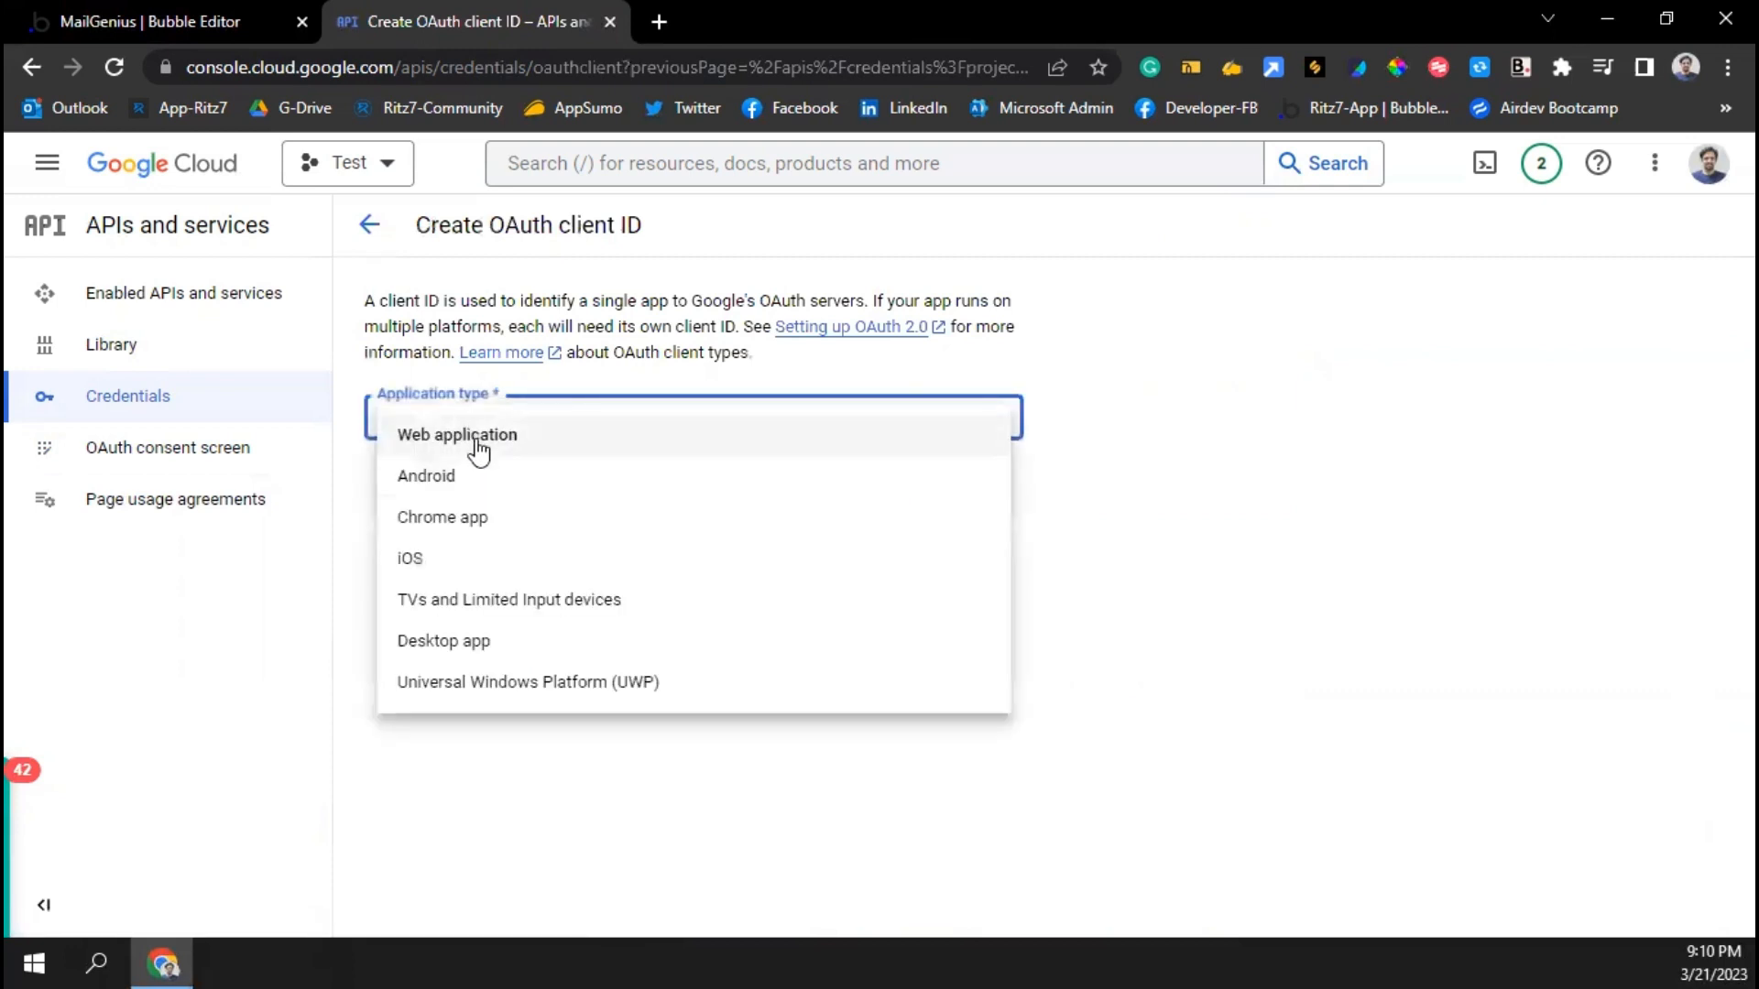
click(475, 438)
click(473, 492)
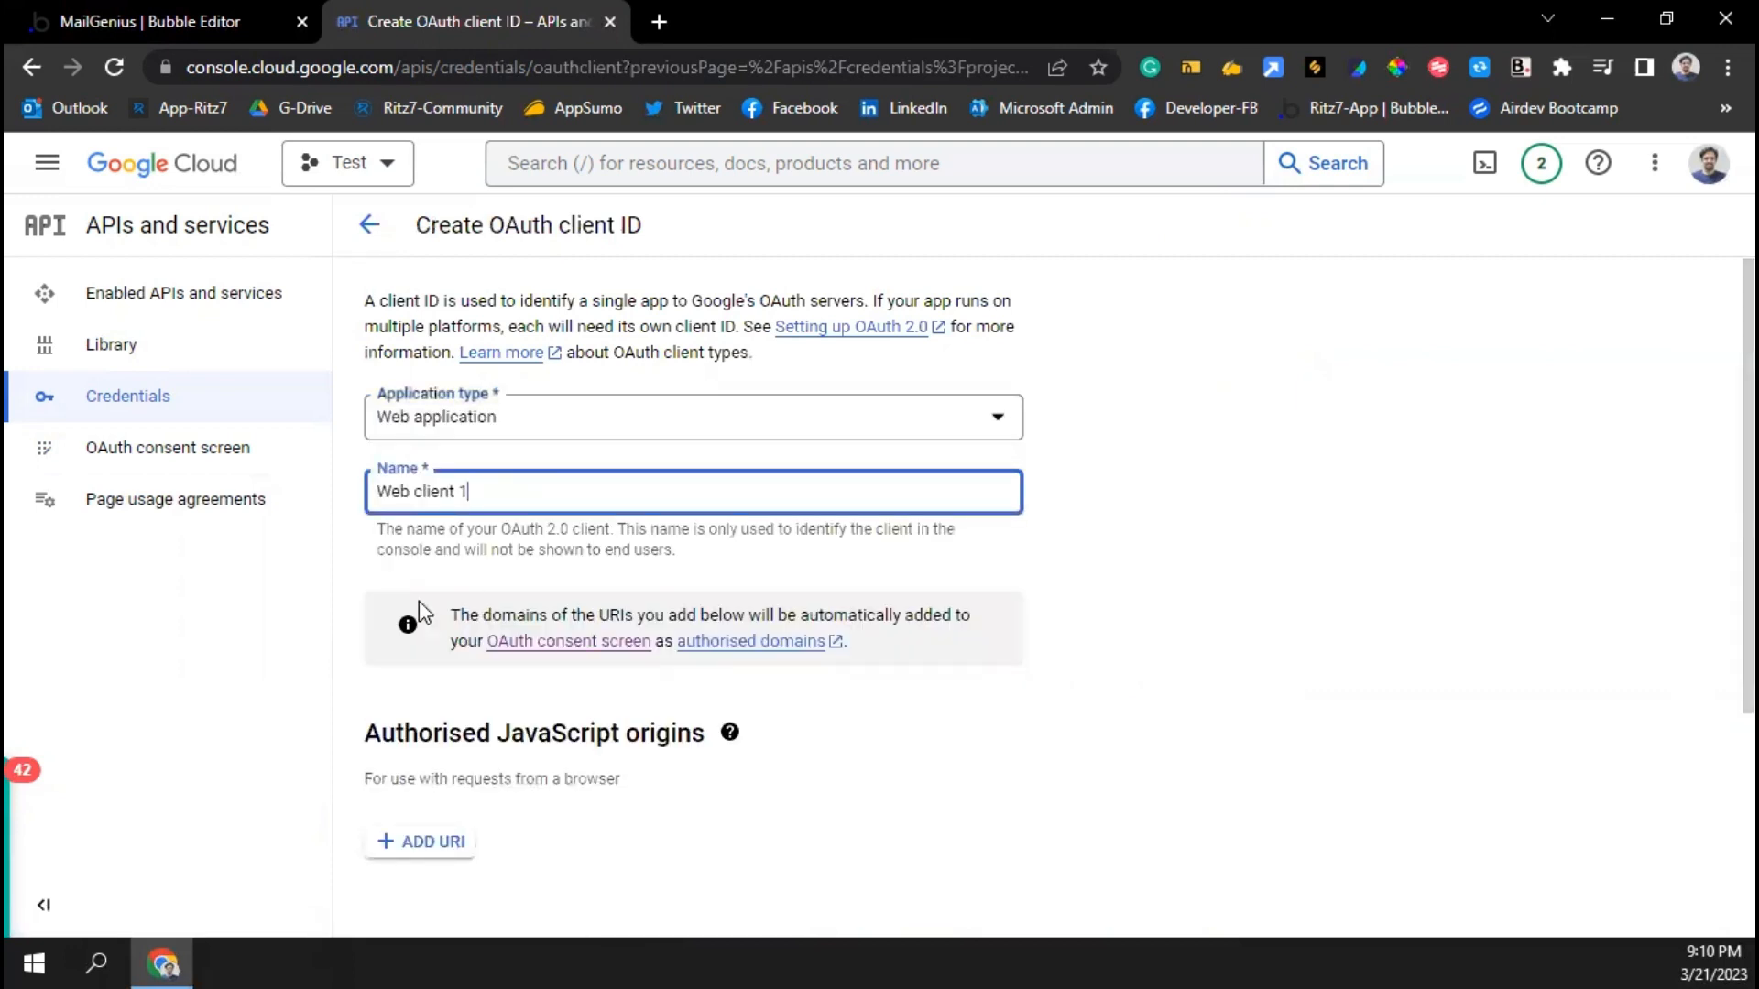
scroll(475, 675, down, 4)
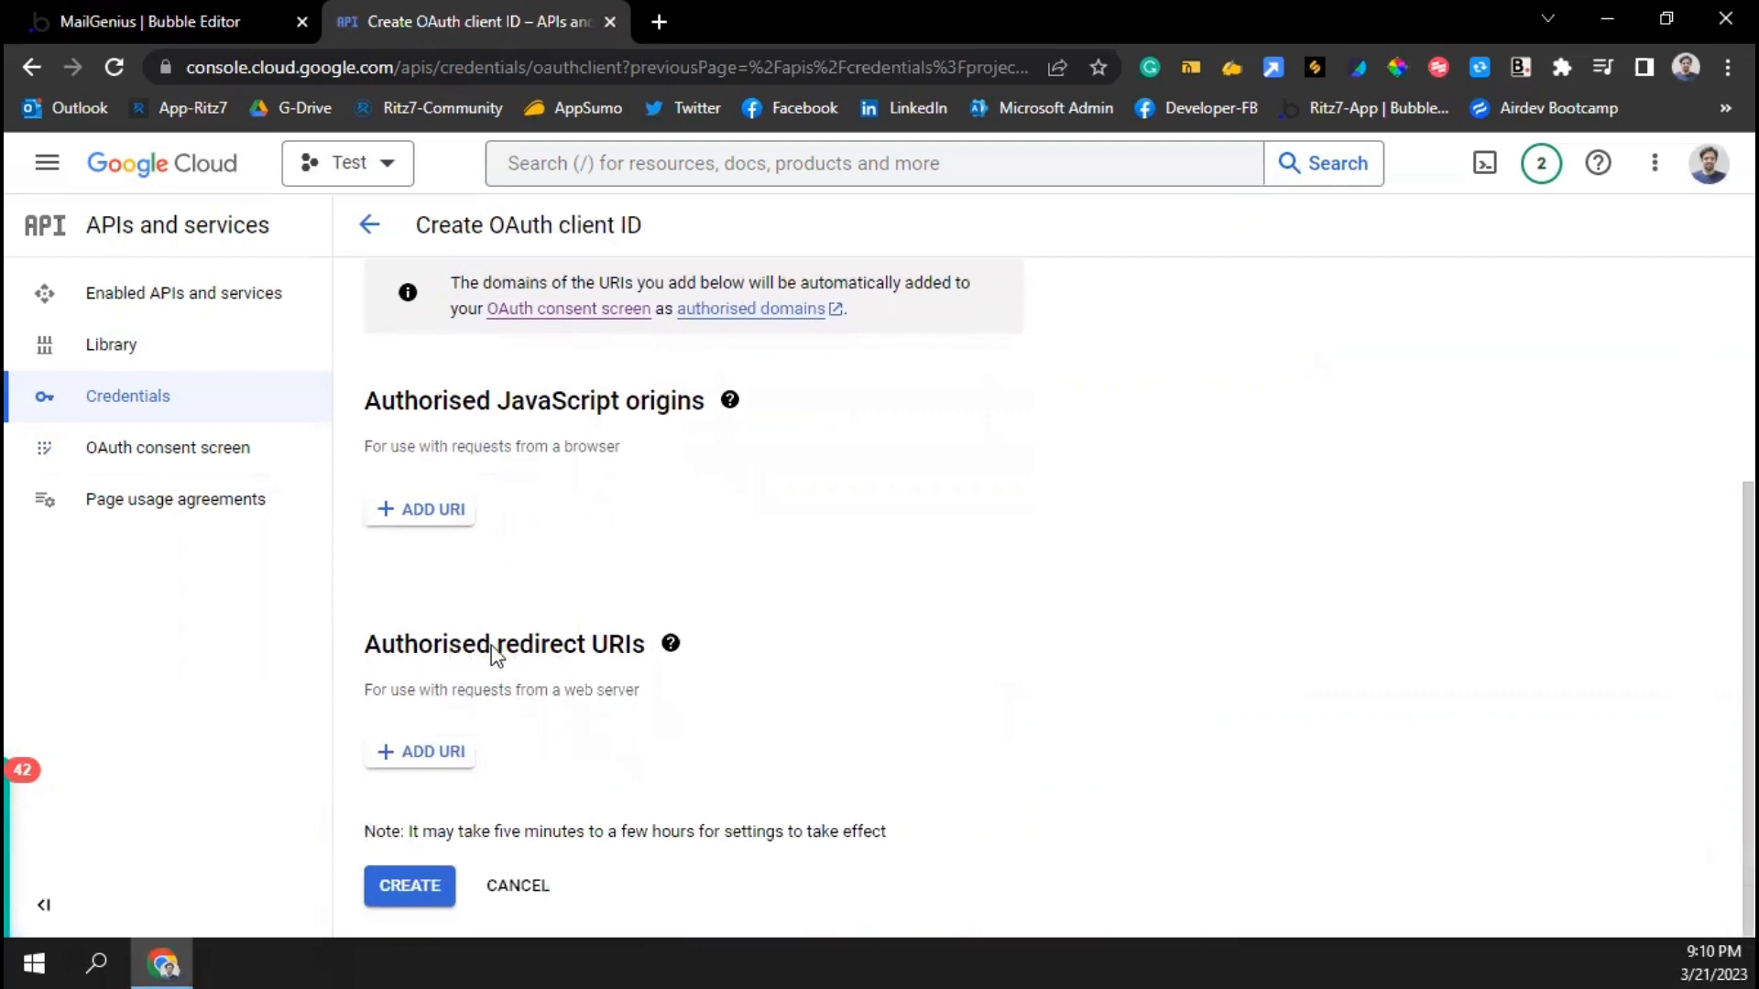
click(440, 761)
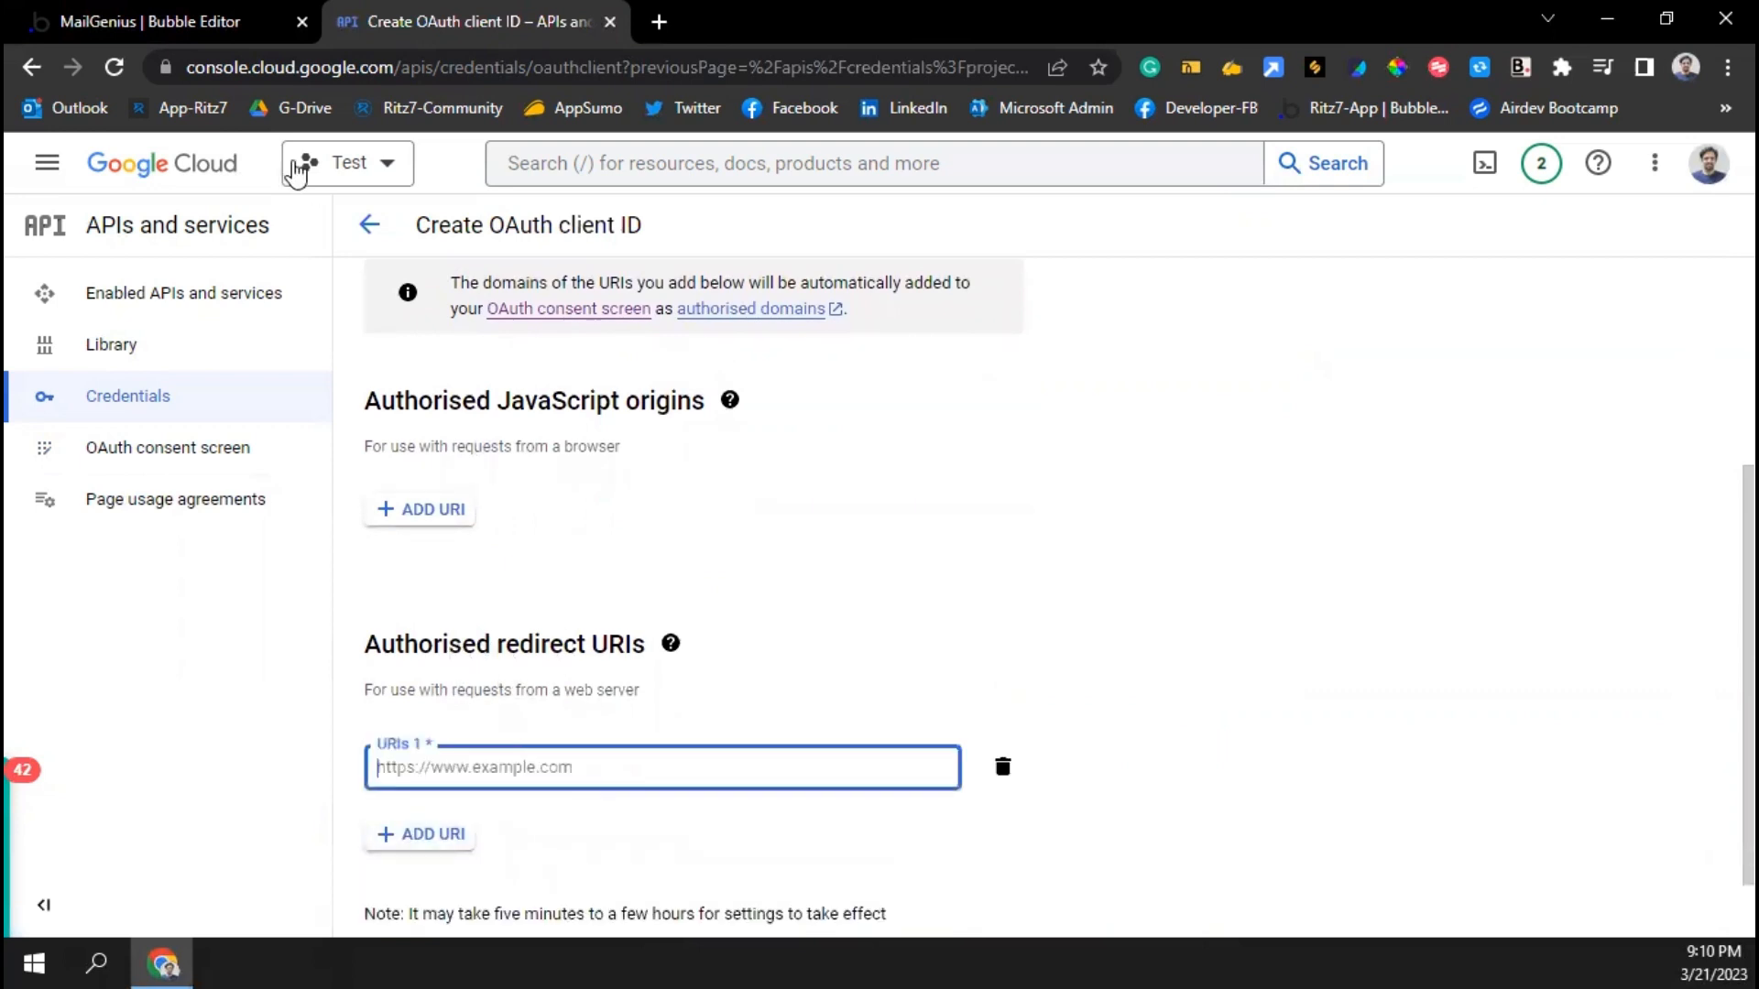
click(179, 17)
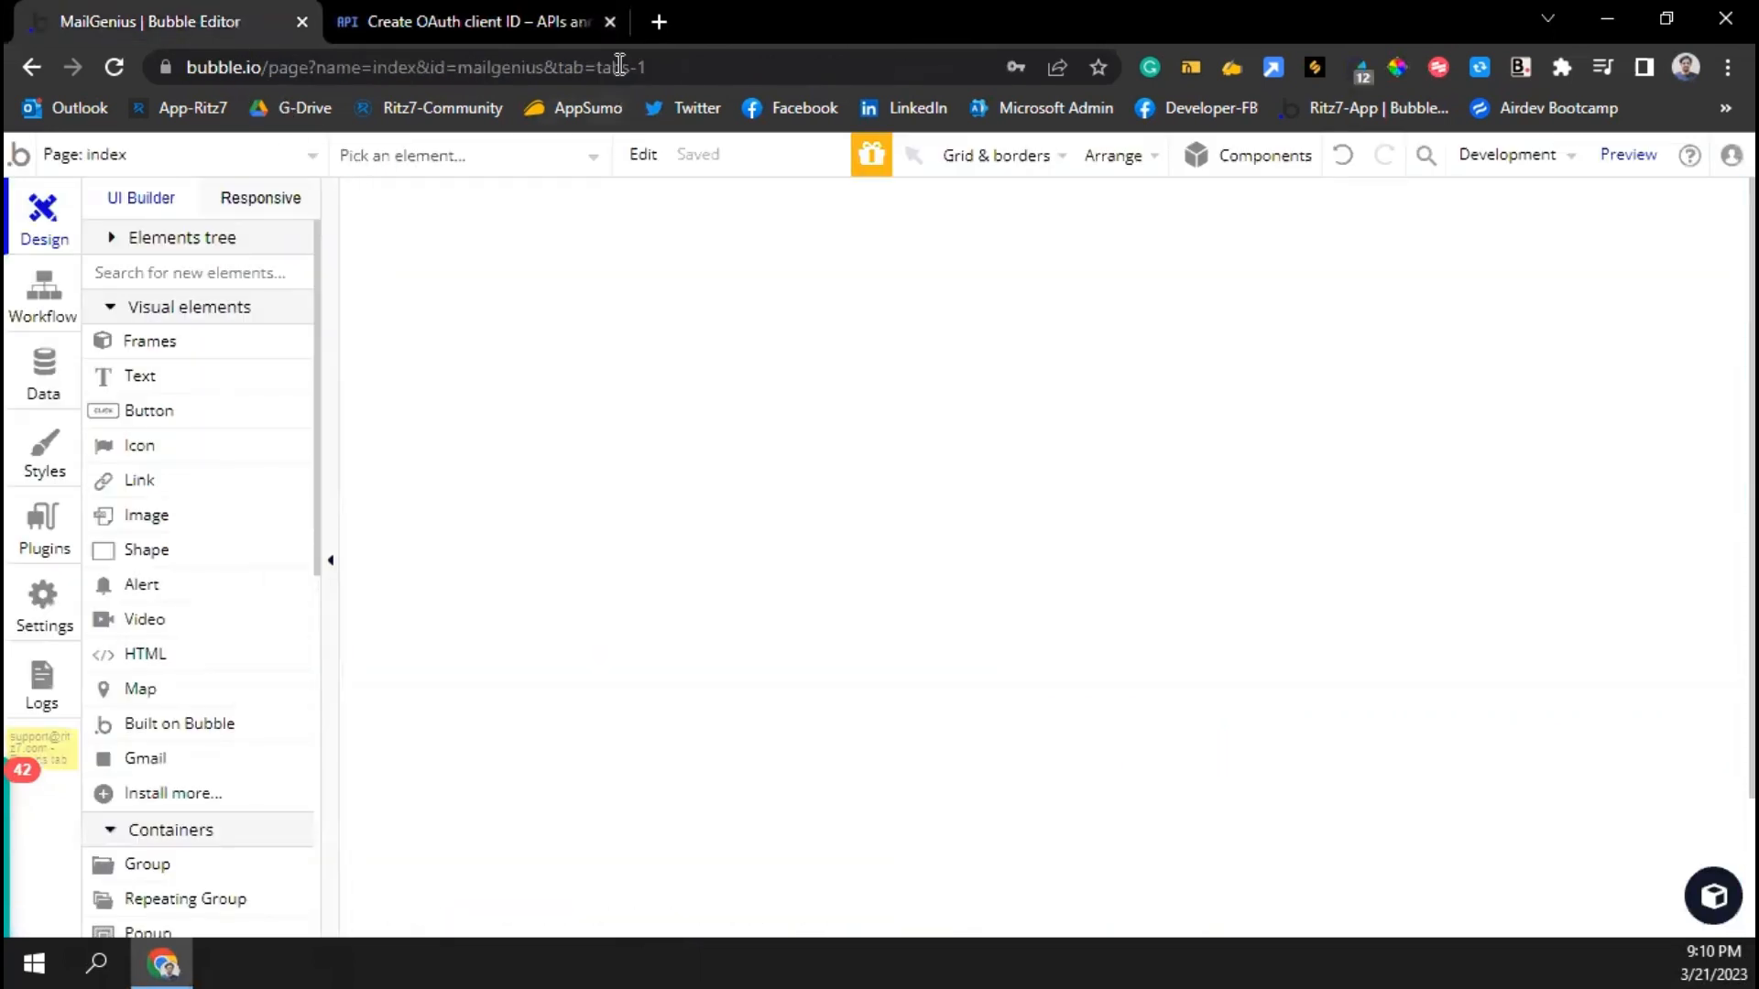
Preview the app in a new tab and try signing in at its password prompt
click(1631, 158)
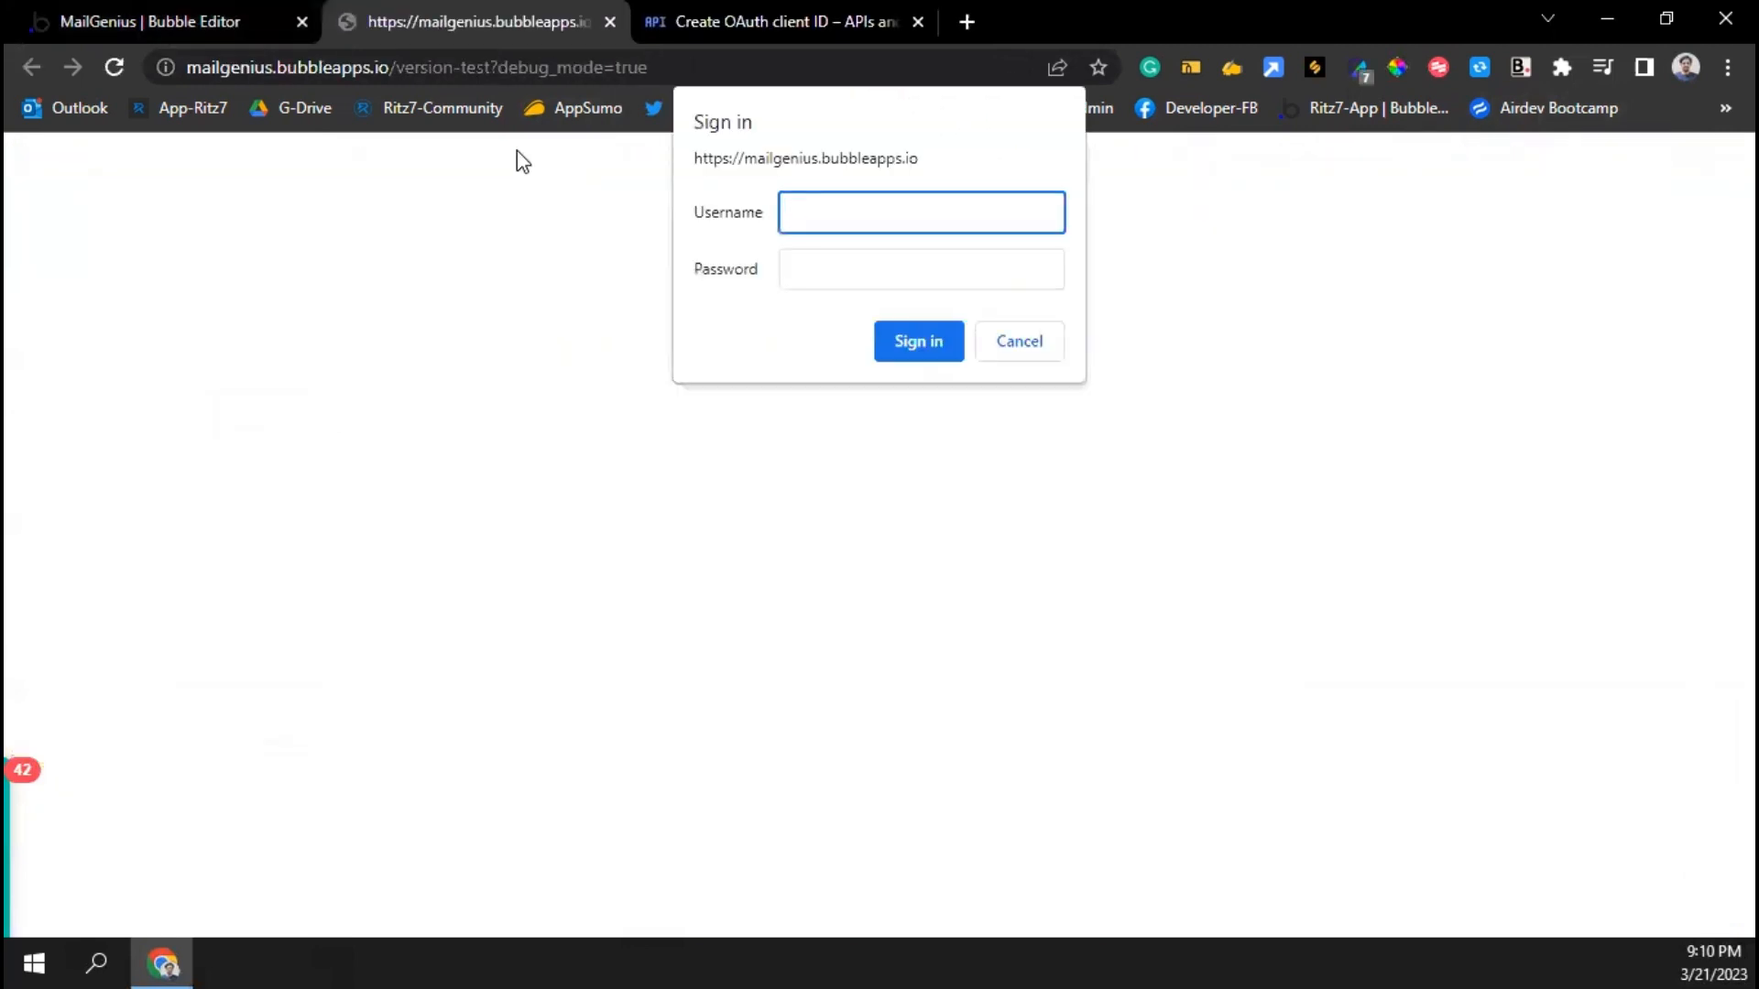
text(username)
key(Tab)
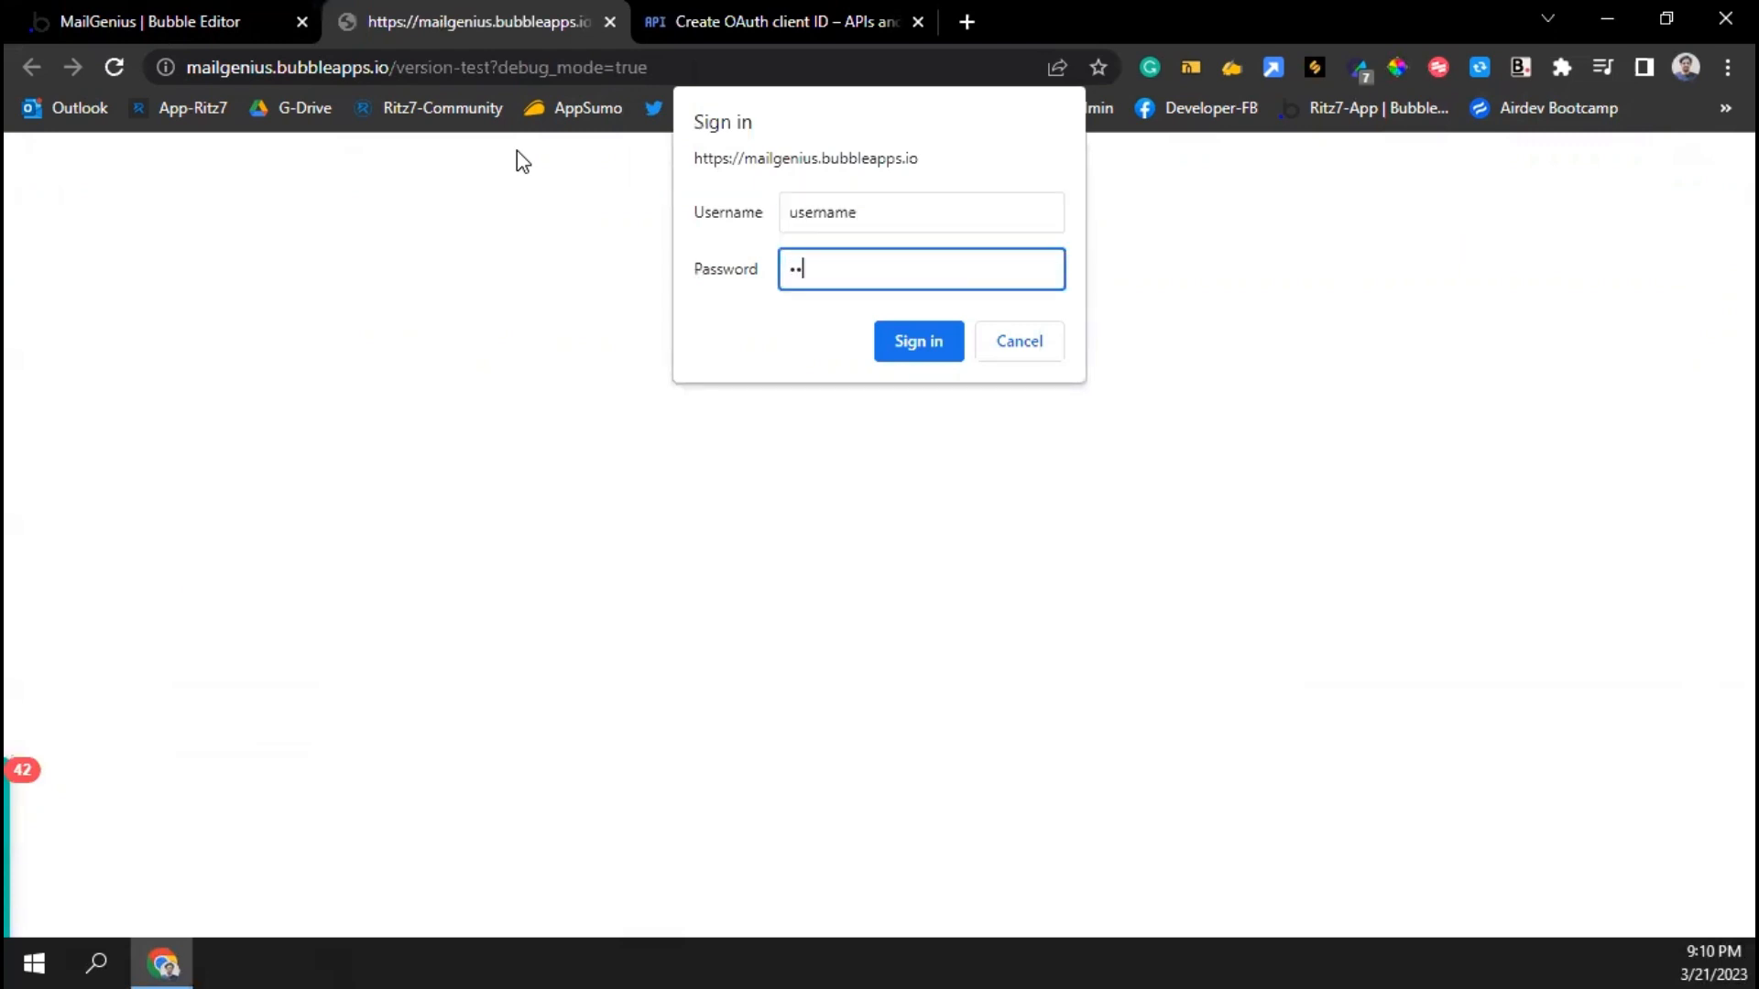
text(password)
click(909, 355)
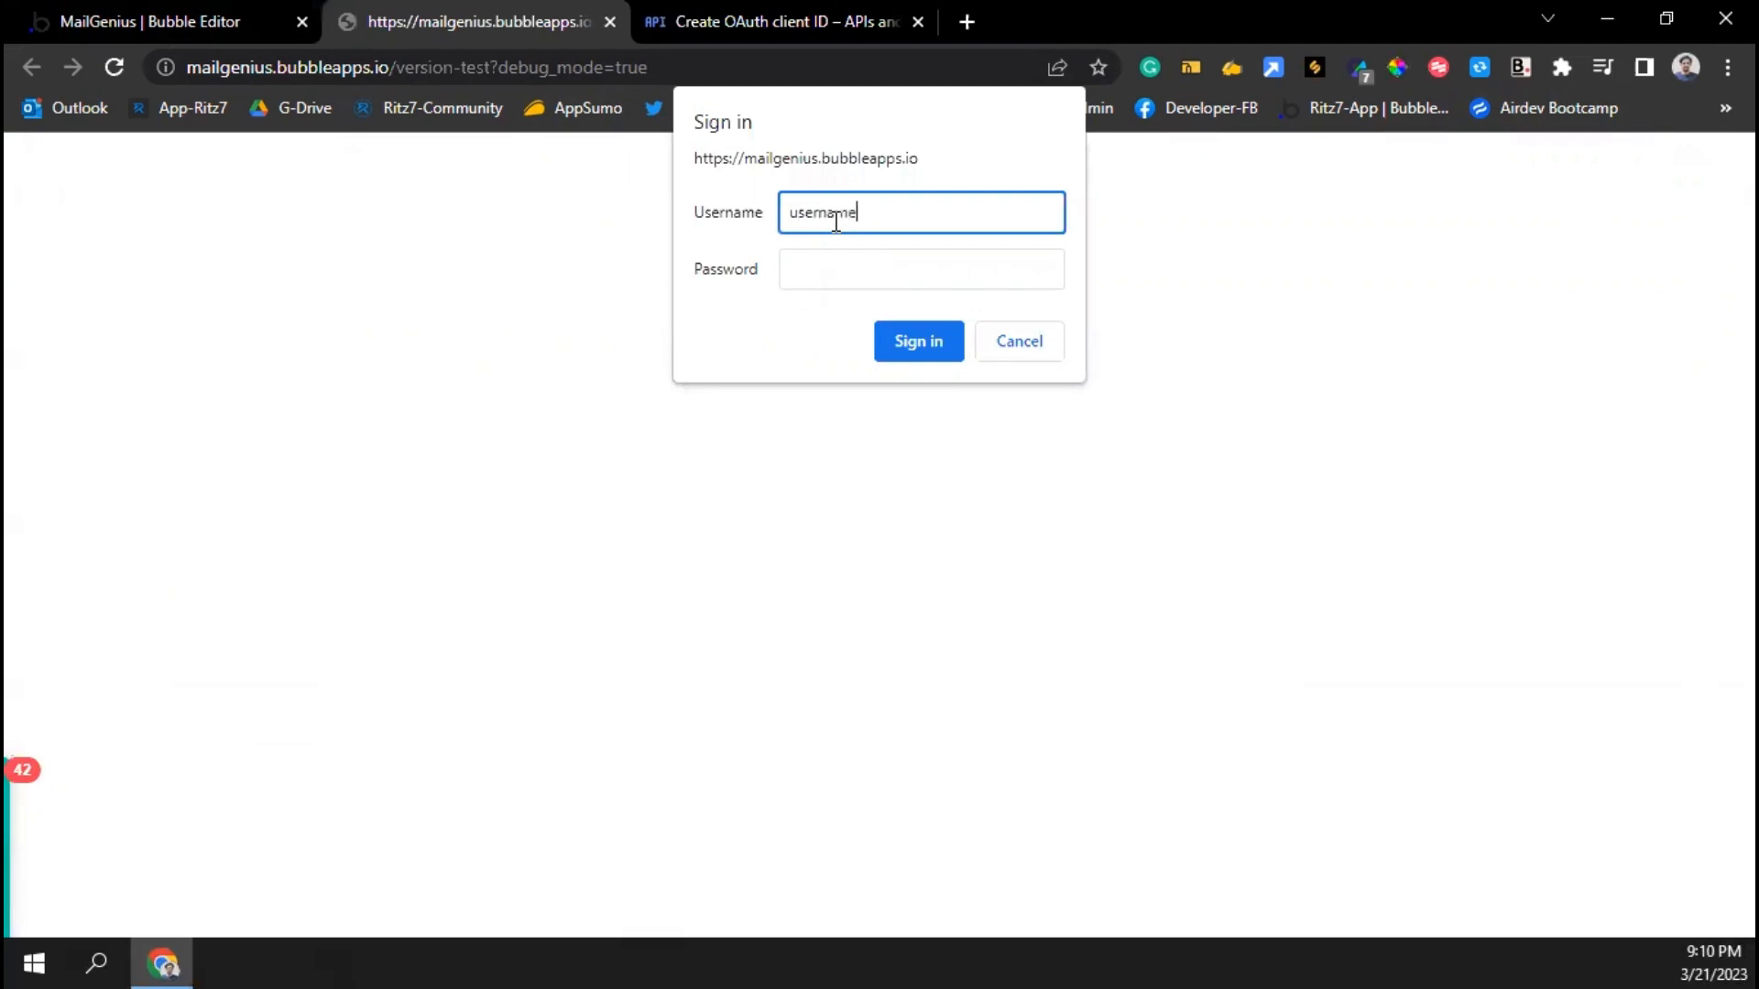
text(username)
key(Tab)
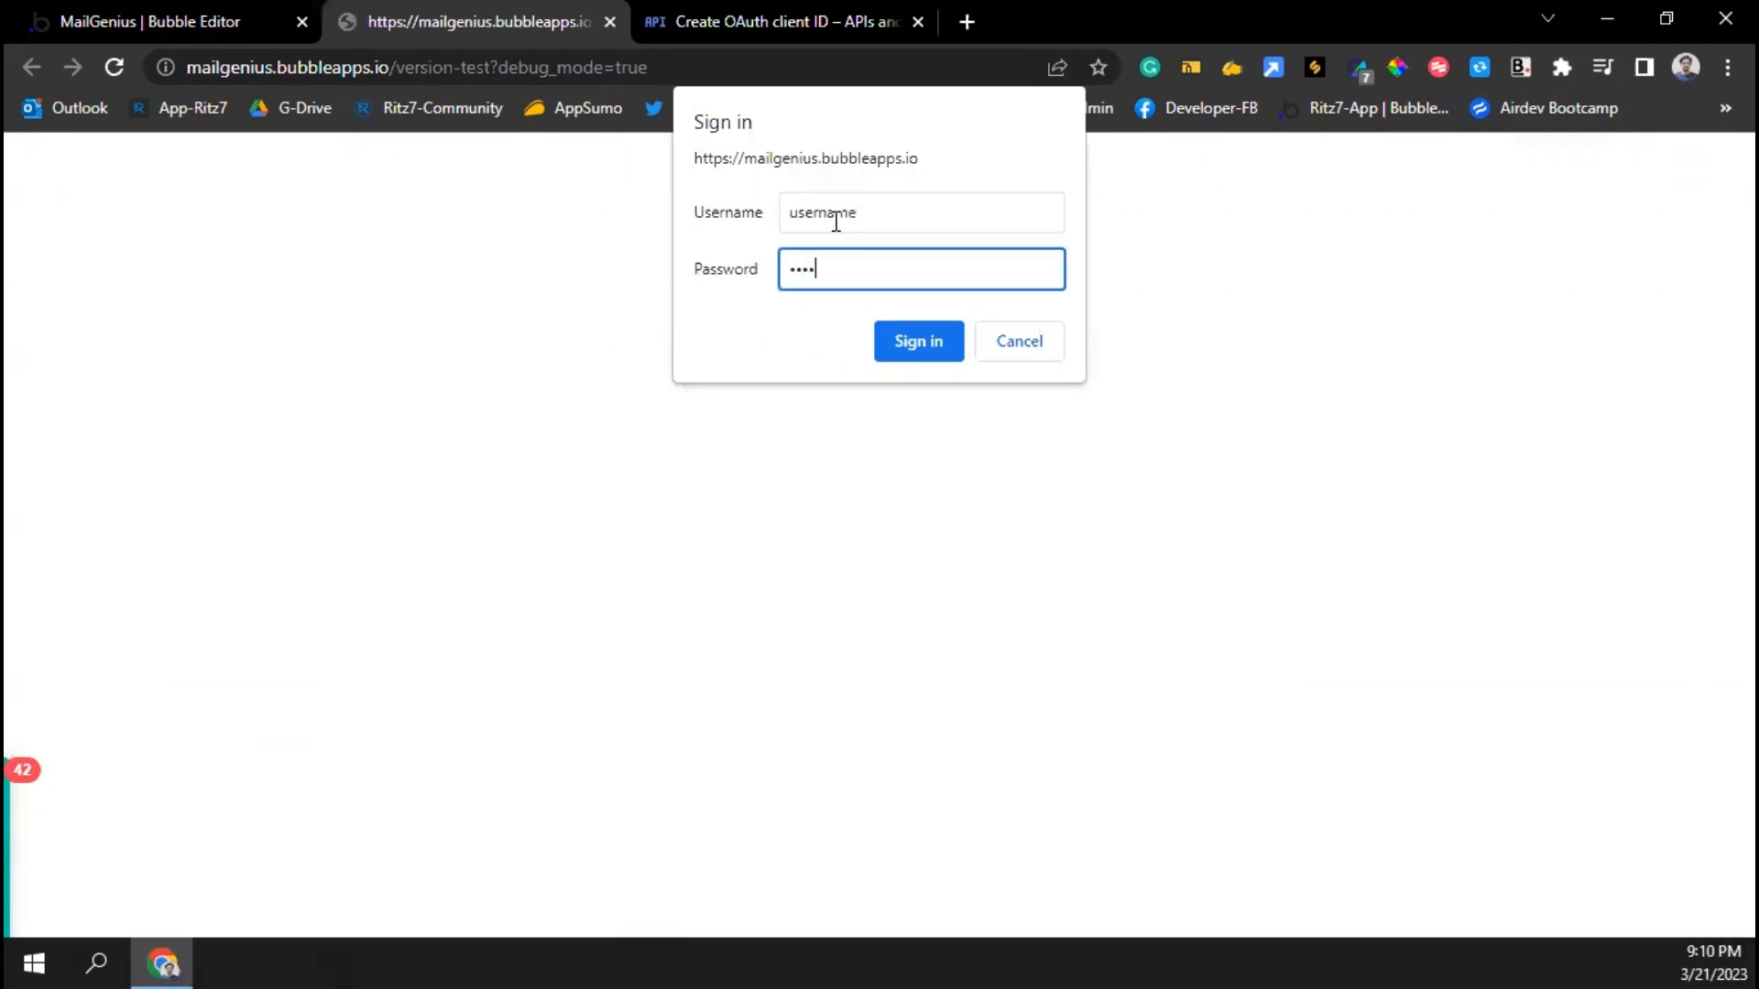
click(919, 345)
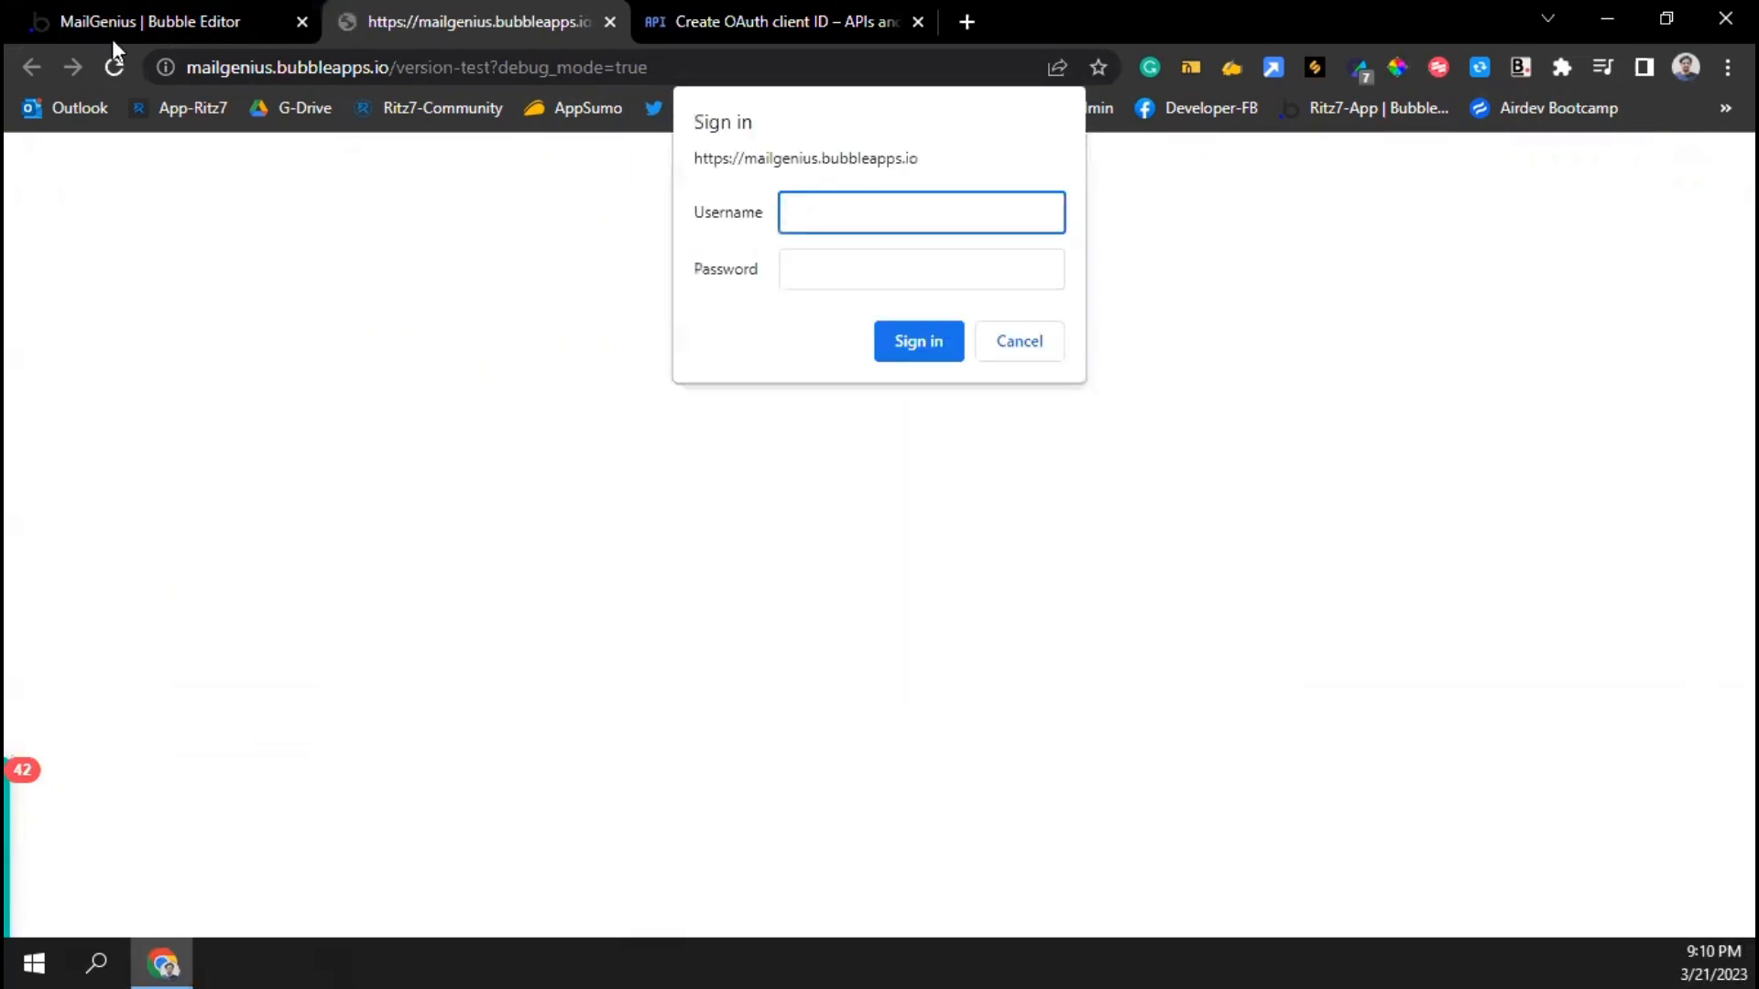
Look up the run-mode username in the app's privacy and security settings and copy it
click(112, 37)
click(55, 622)
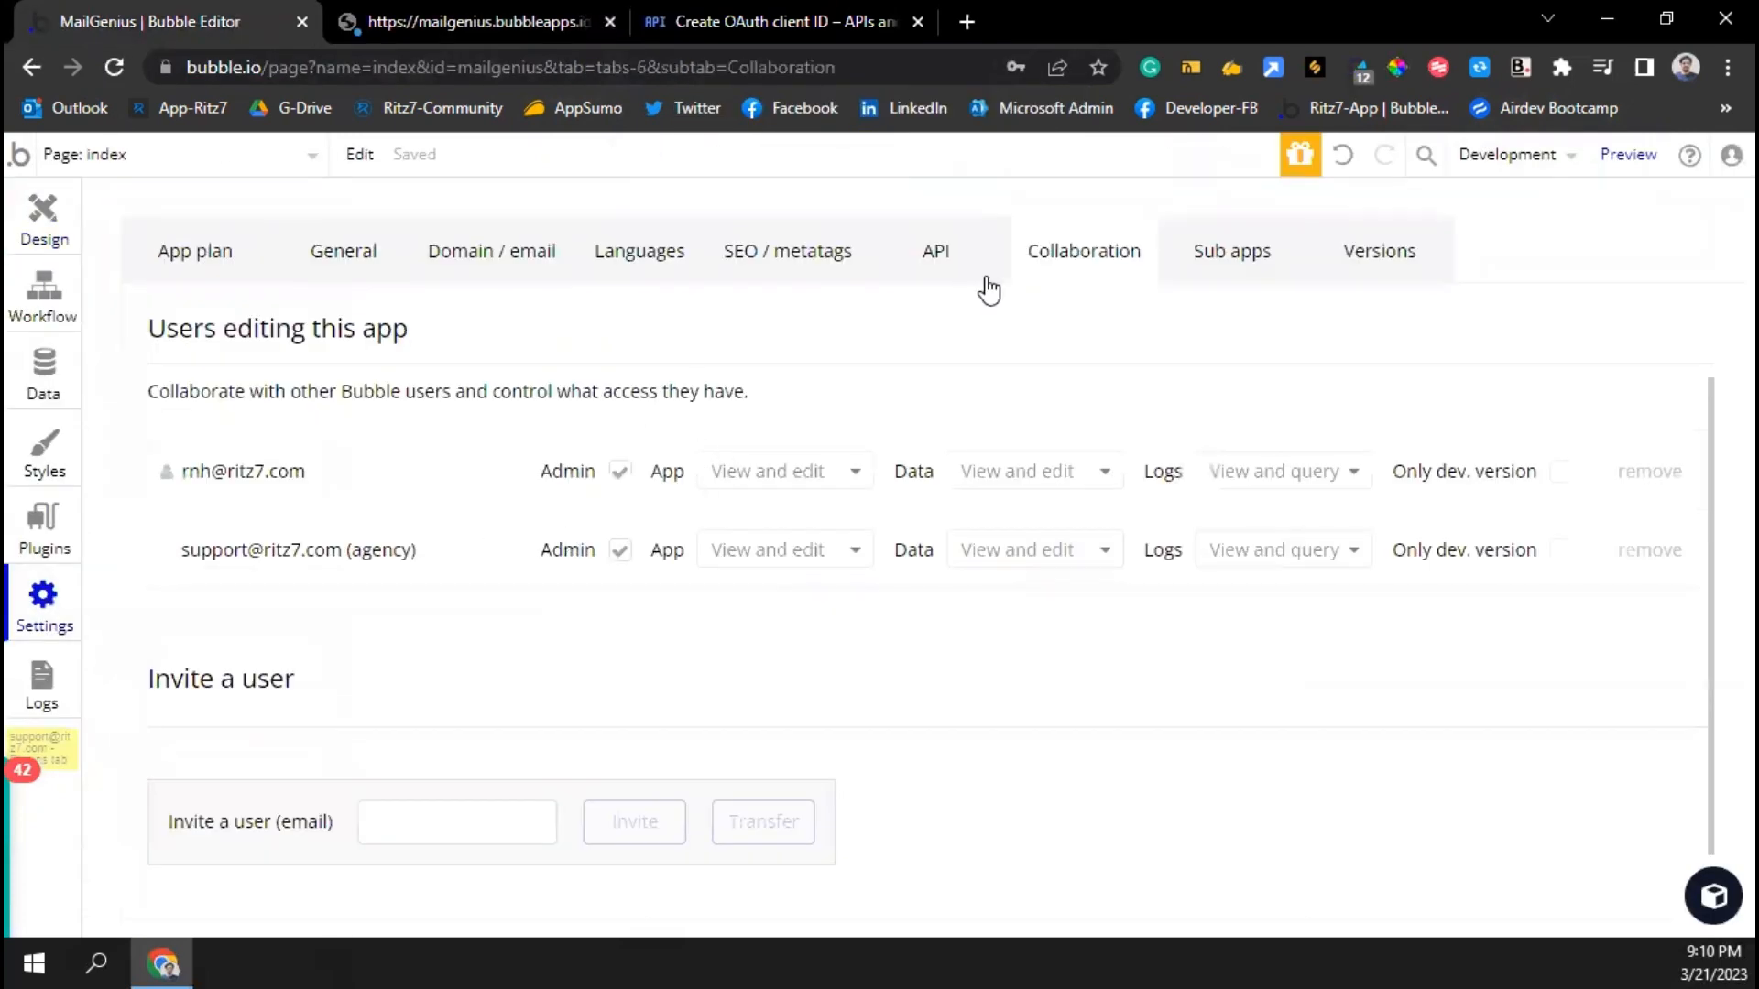
click(195, 255)
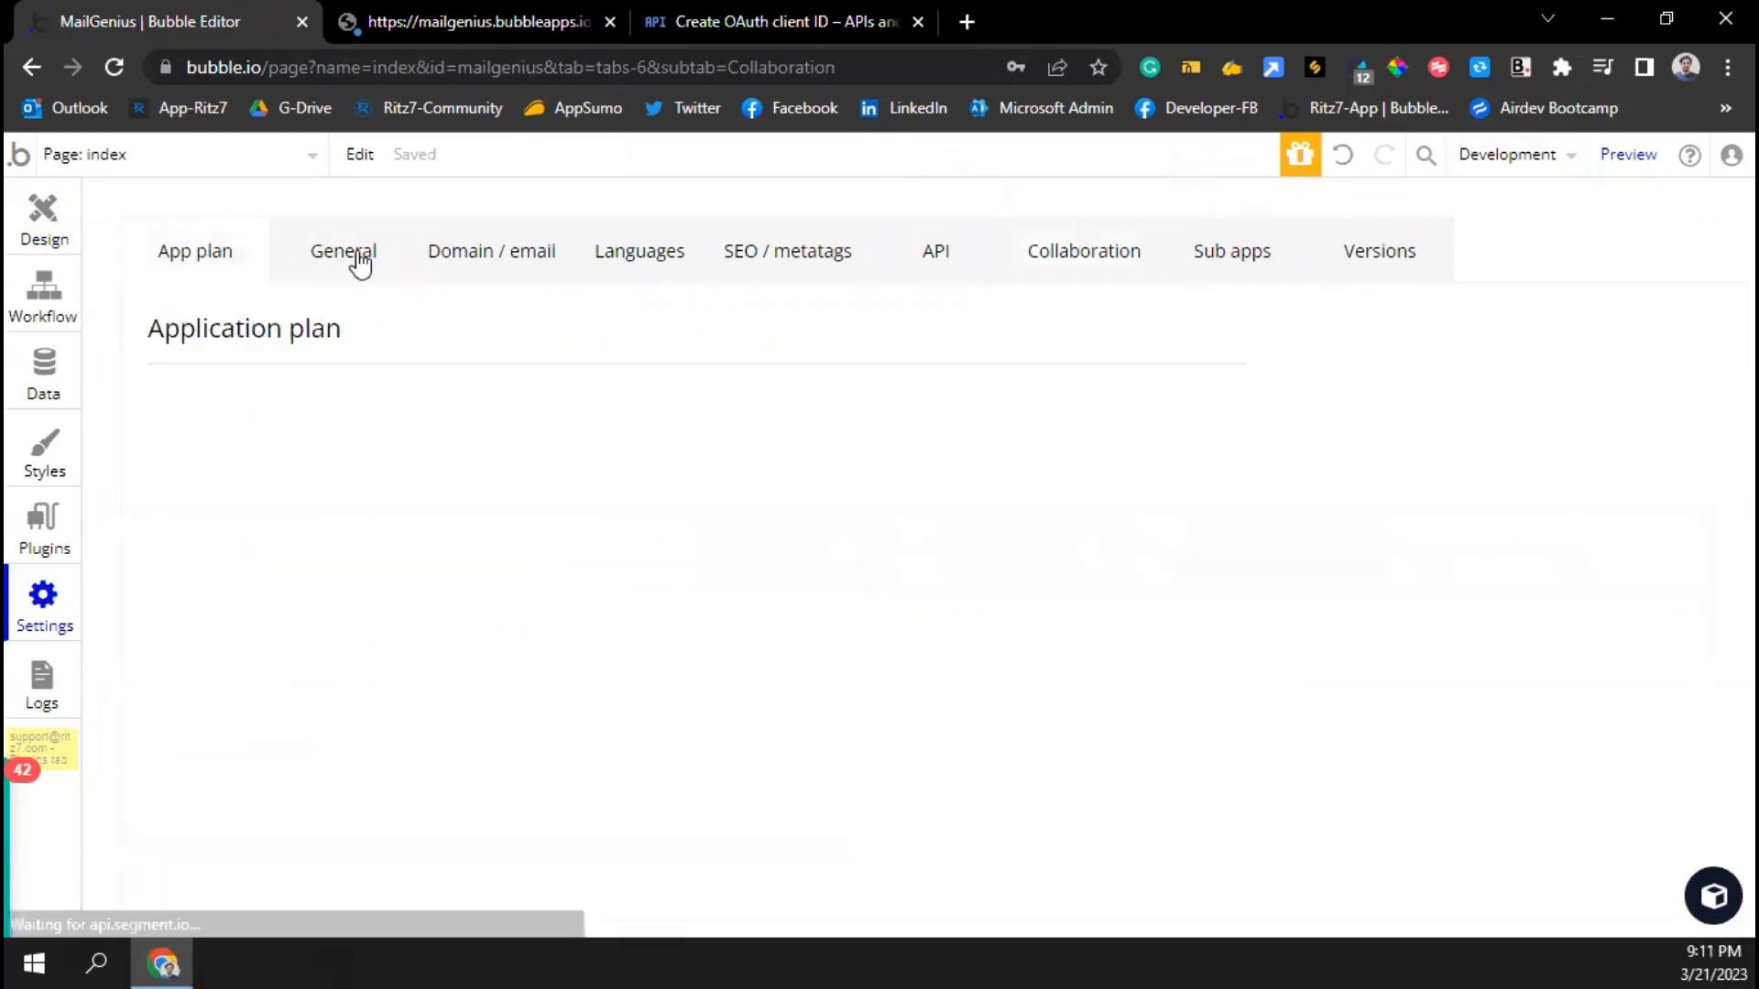
click(343, 251)
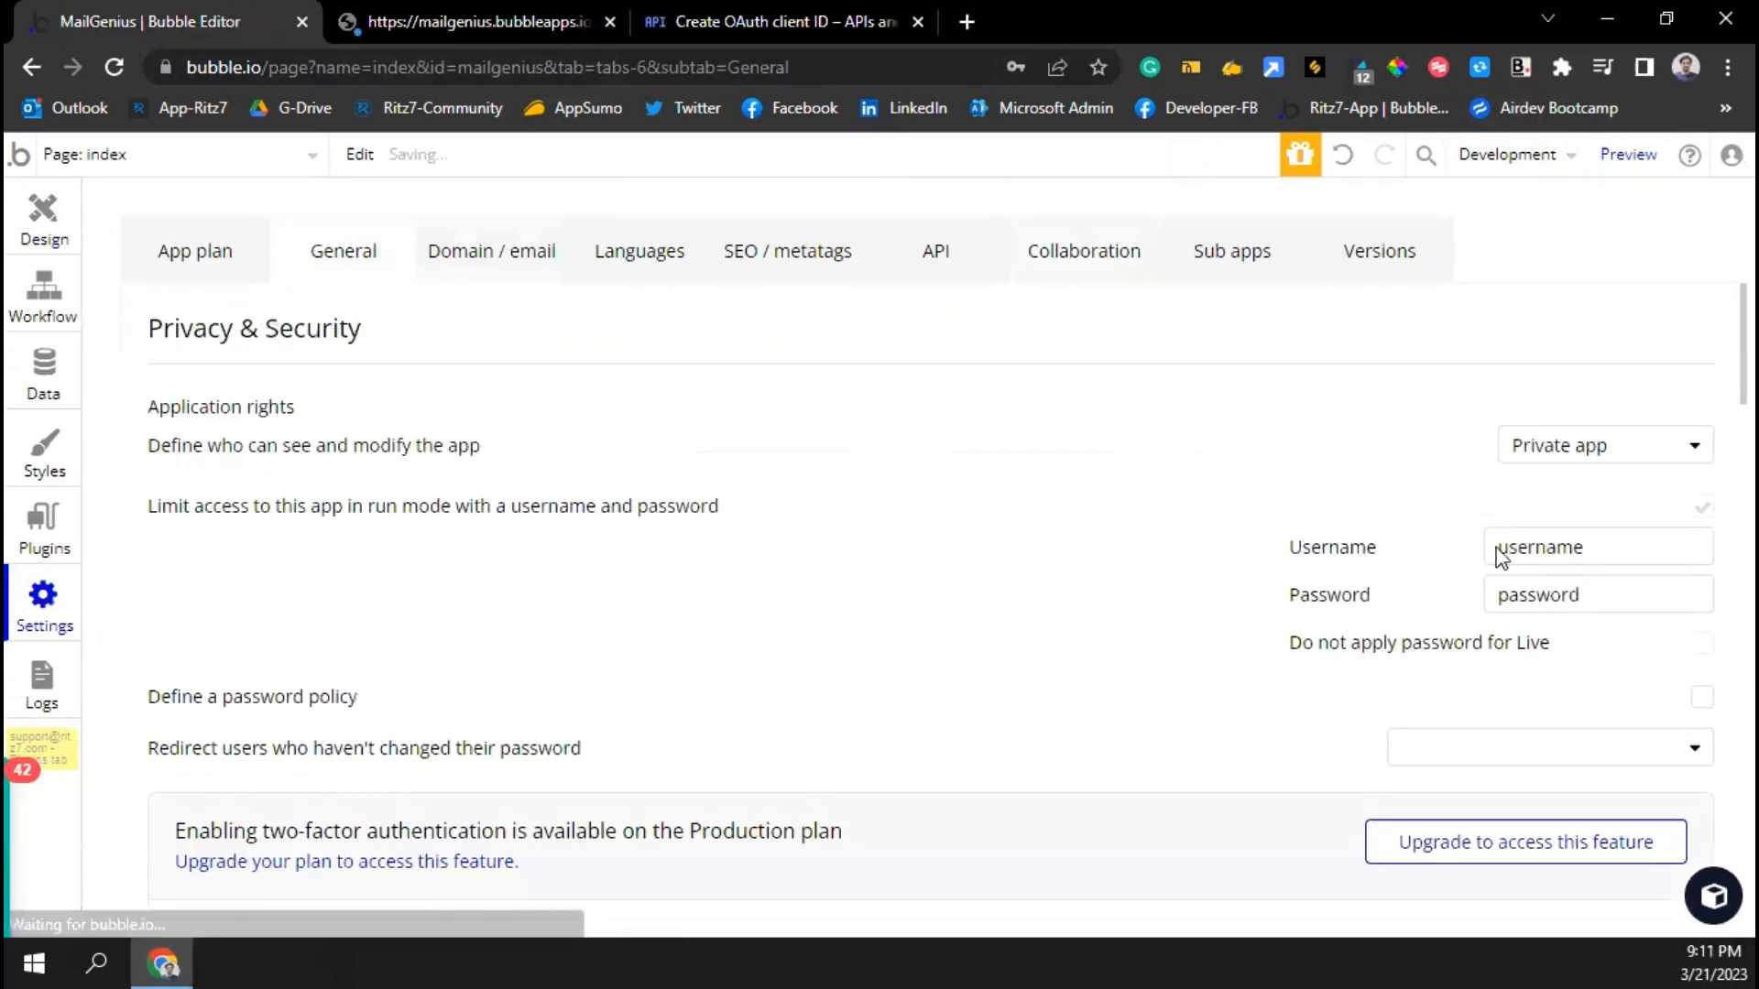
click(1560, 547)
double_click(1560, 547)
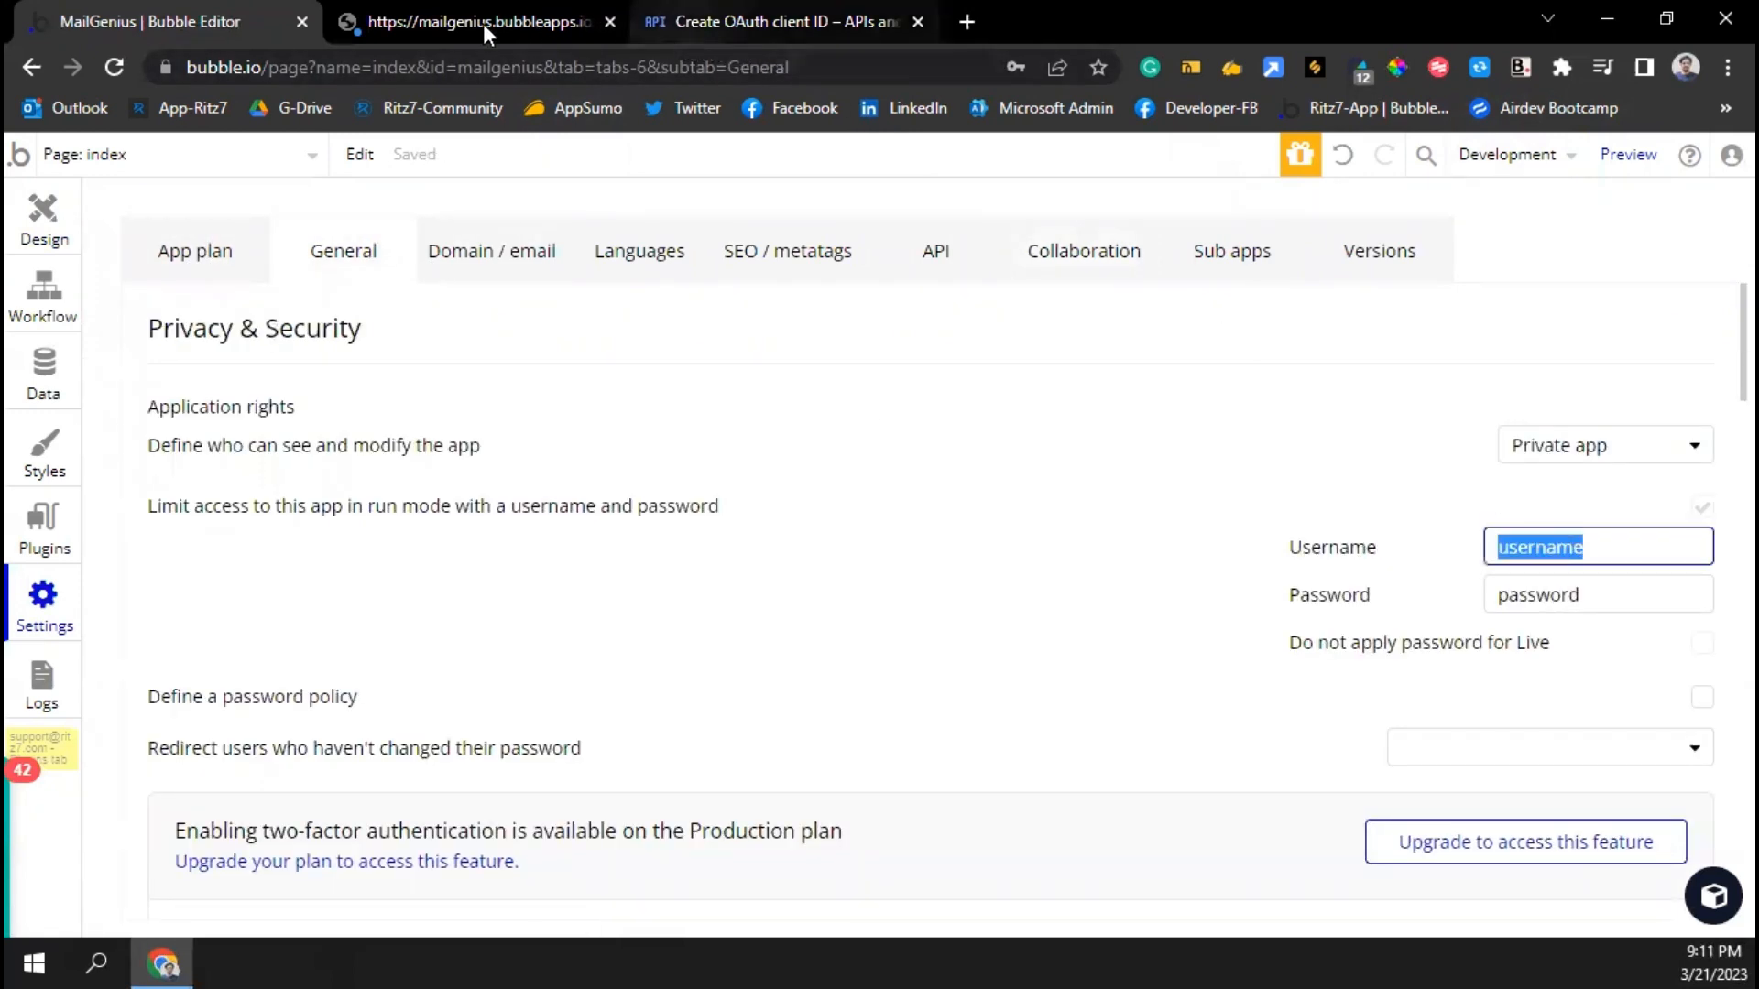
click(482, 22)
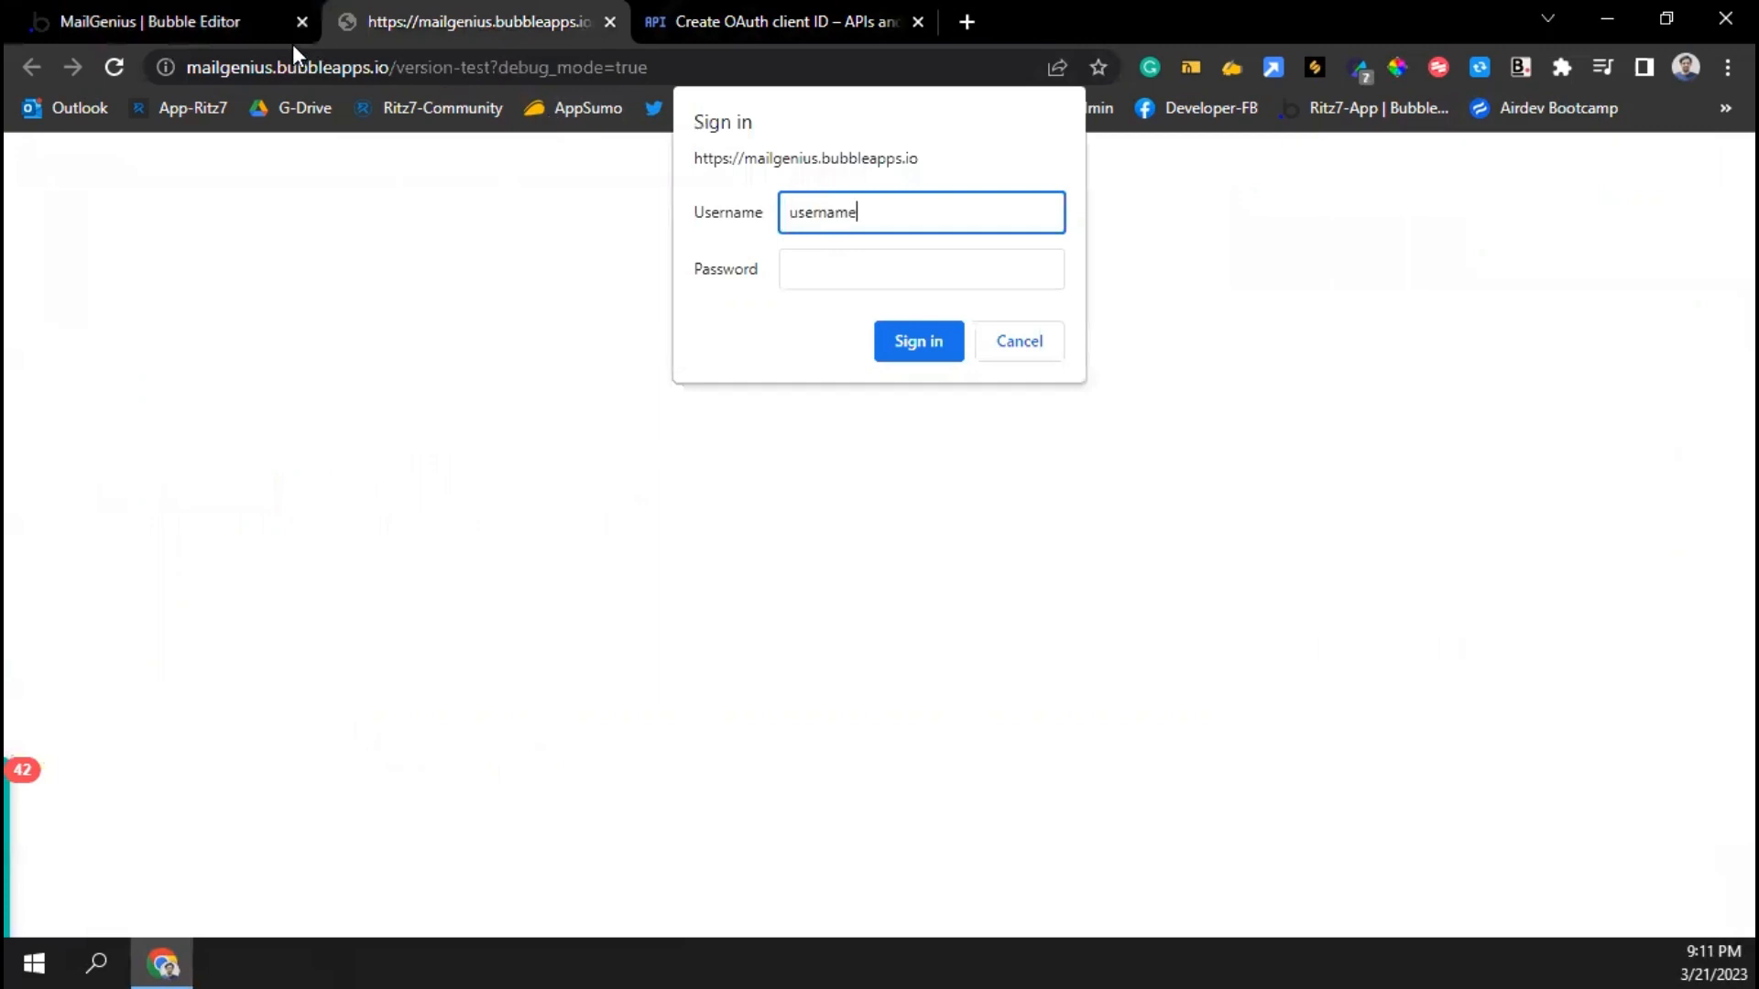
click(211, 31)
Copy the run-mode password, paste it to sign in, and copy the version-test URL
double_click(1552, 605)
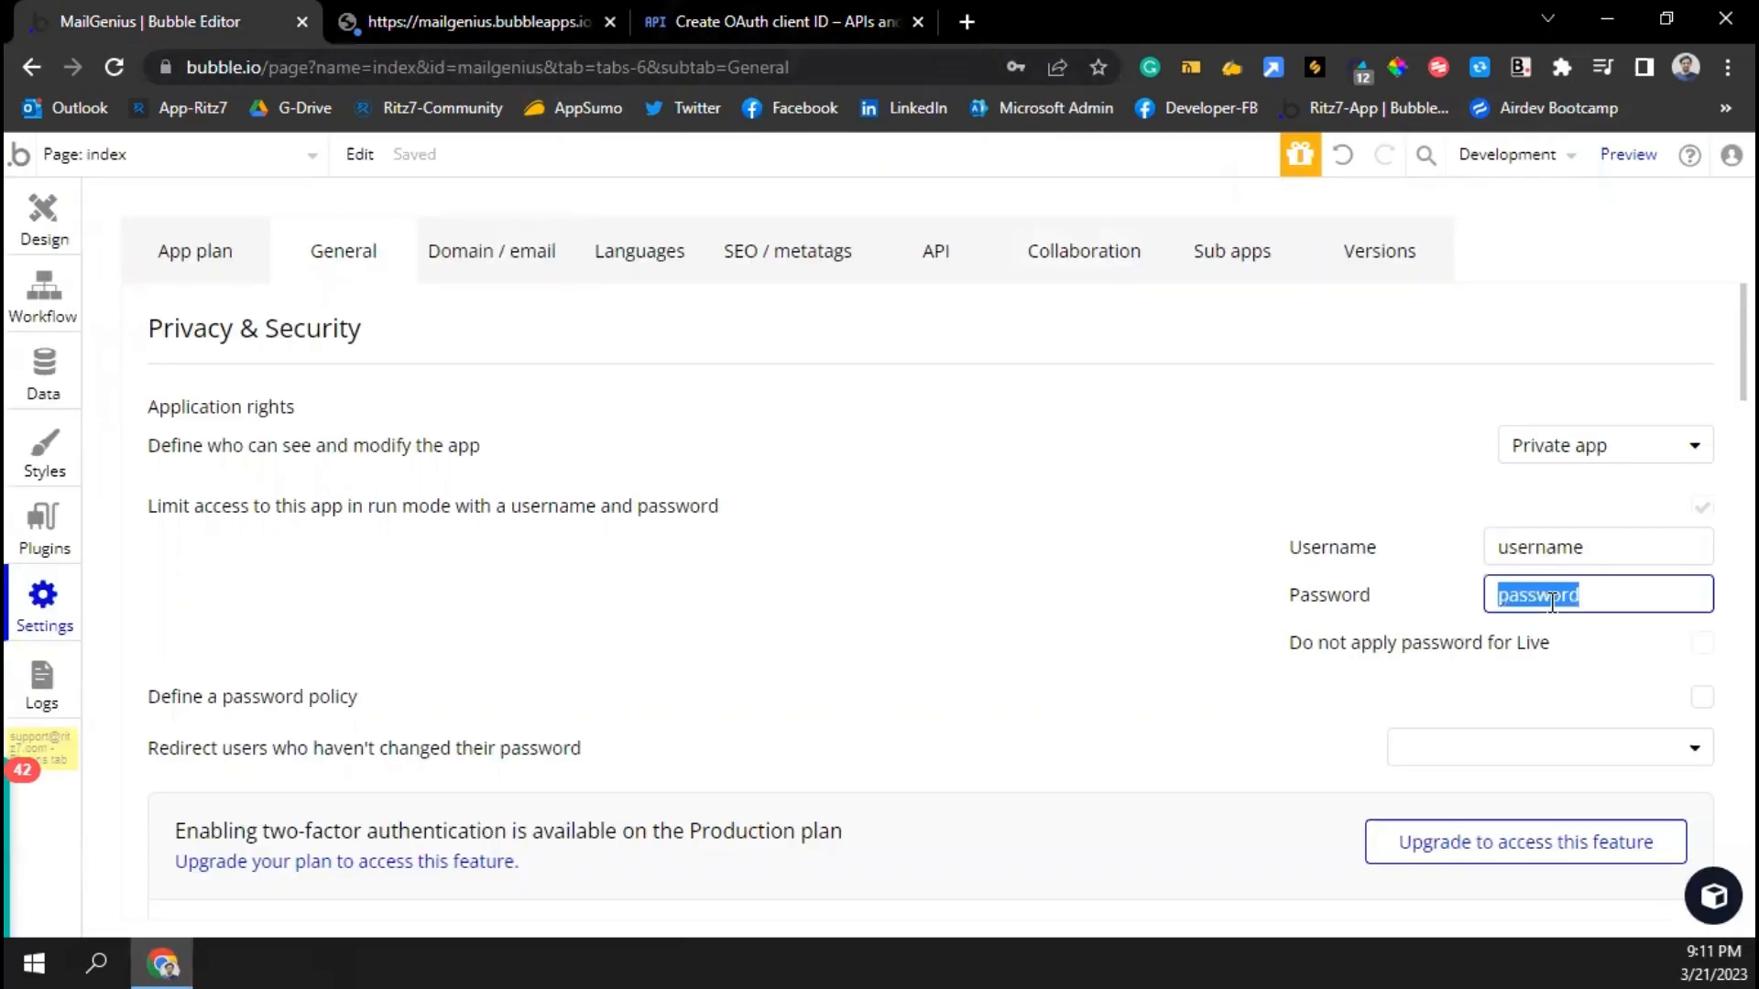
click(532, 34)
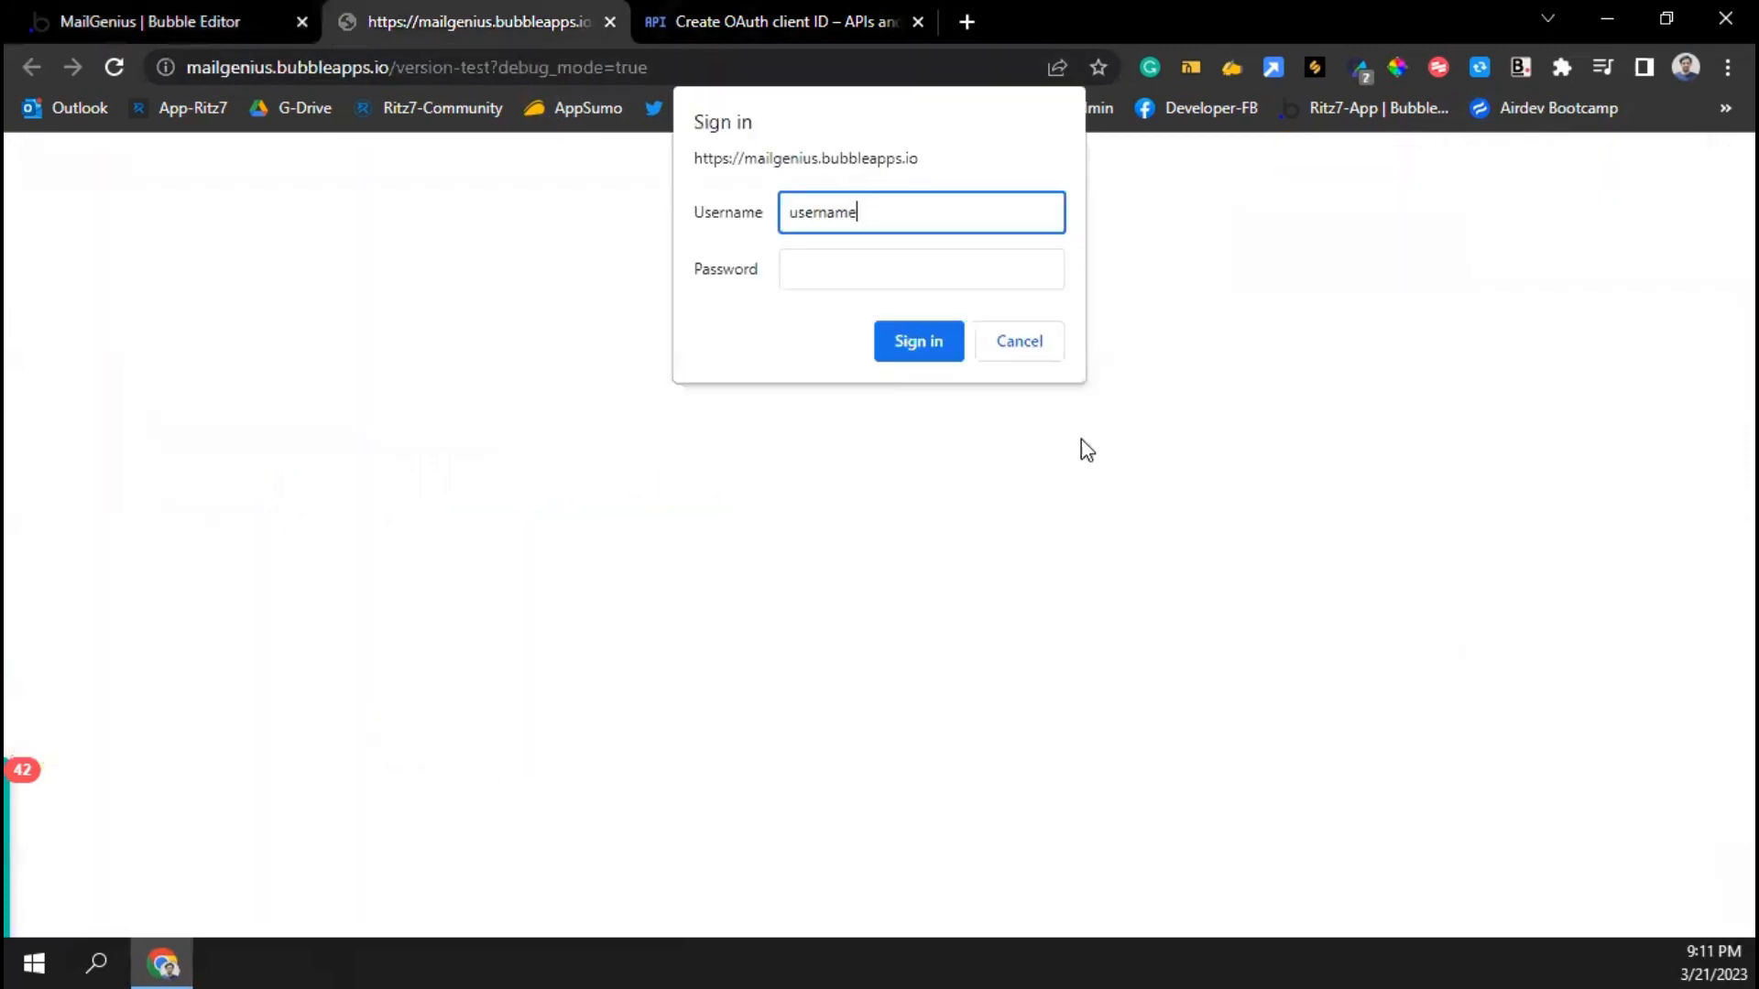
click(902, 264)
key(ctrl+v)
click(930, 344)
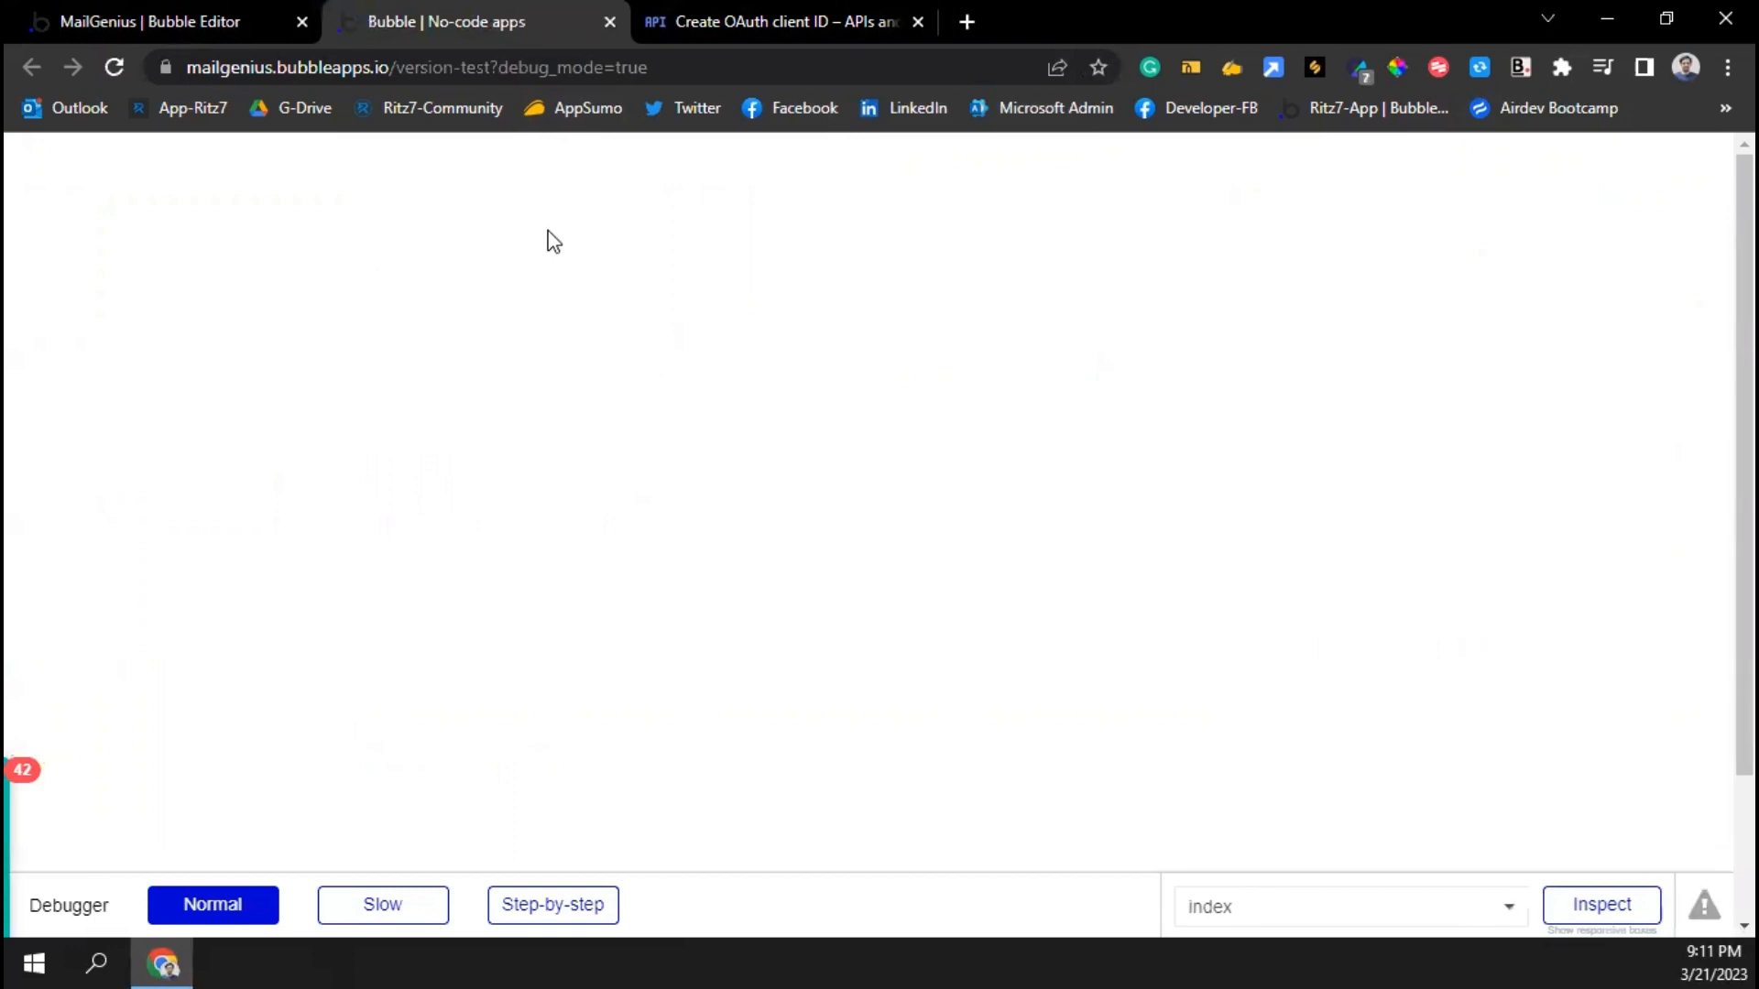
click(512, 68)
key(ctrl+c)
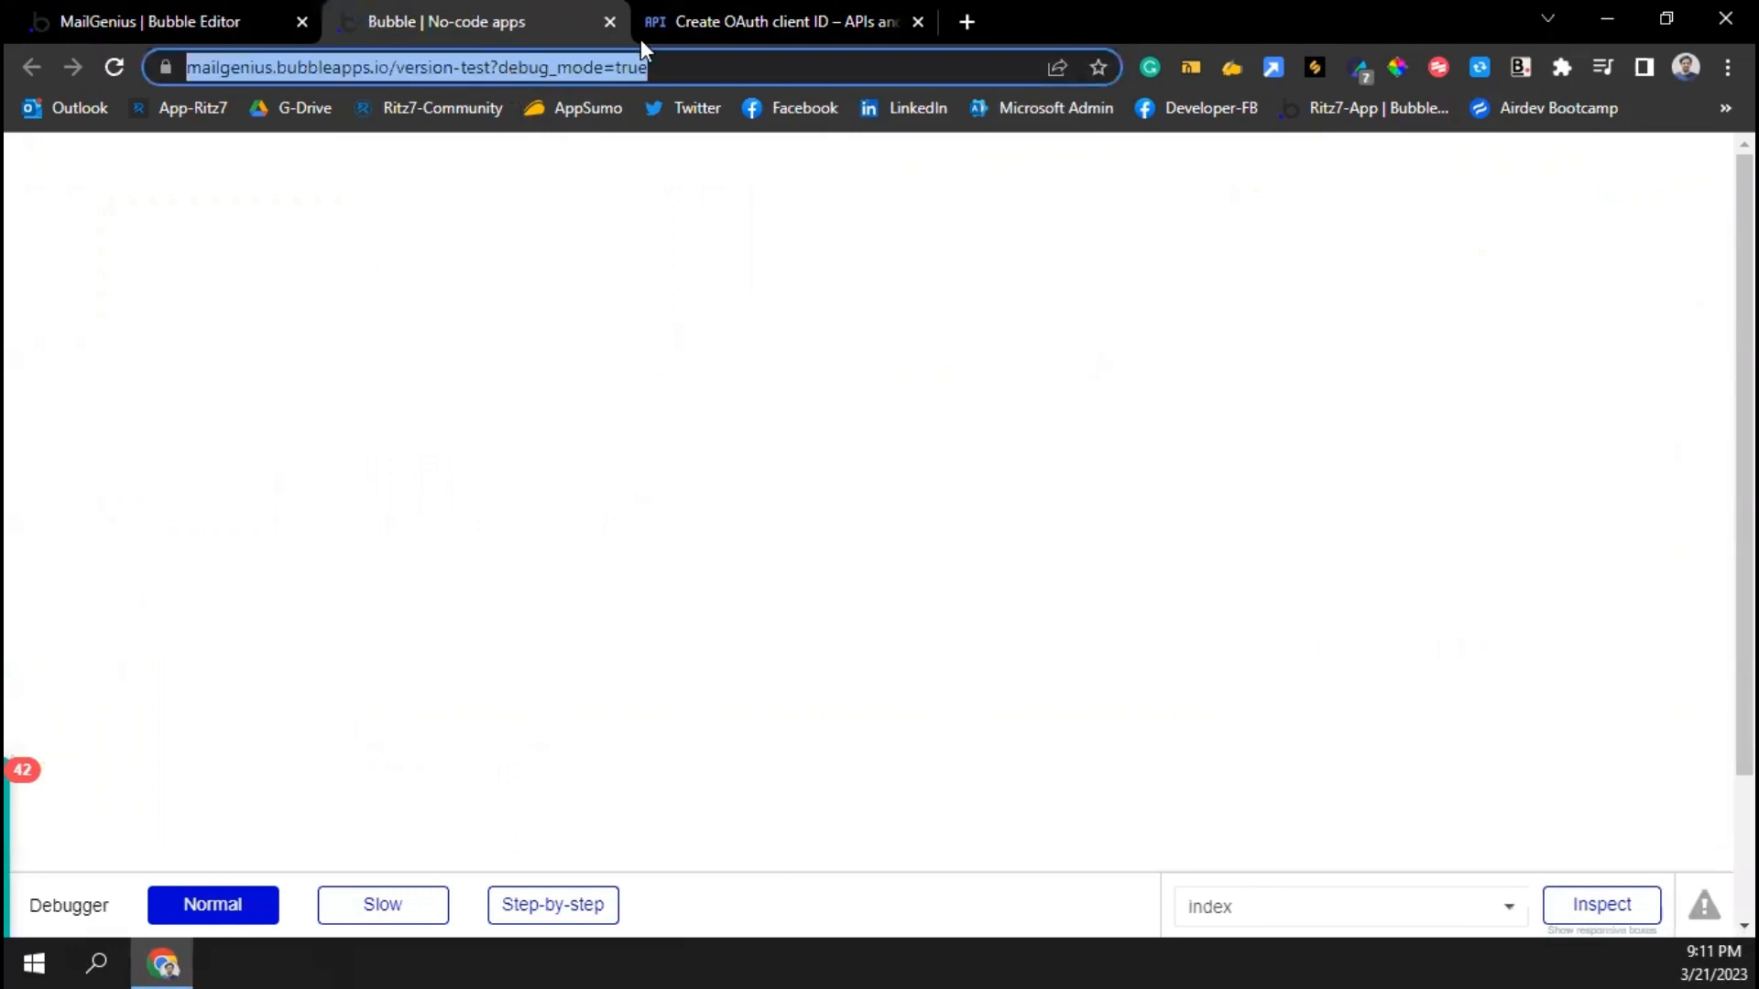
click(729, 26)
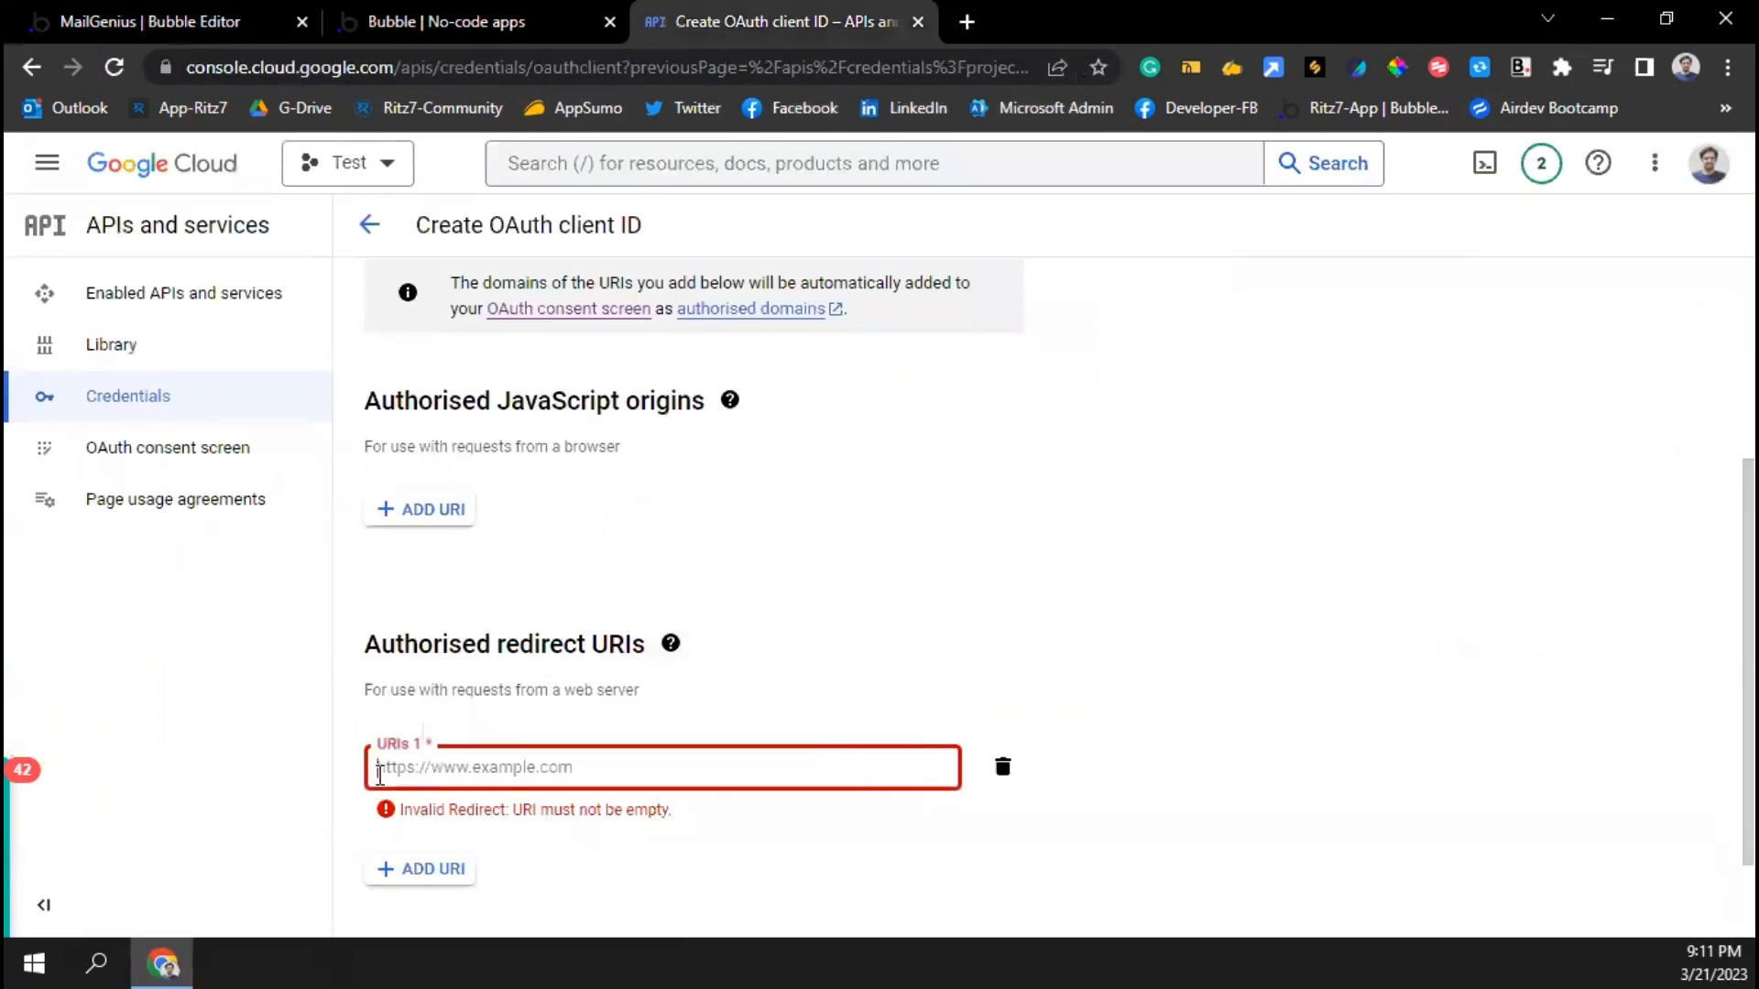
Paste the version-test?debug_mode=true preview address as the first authorised redirect URI
key(ctrl+v)
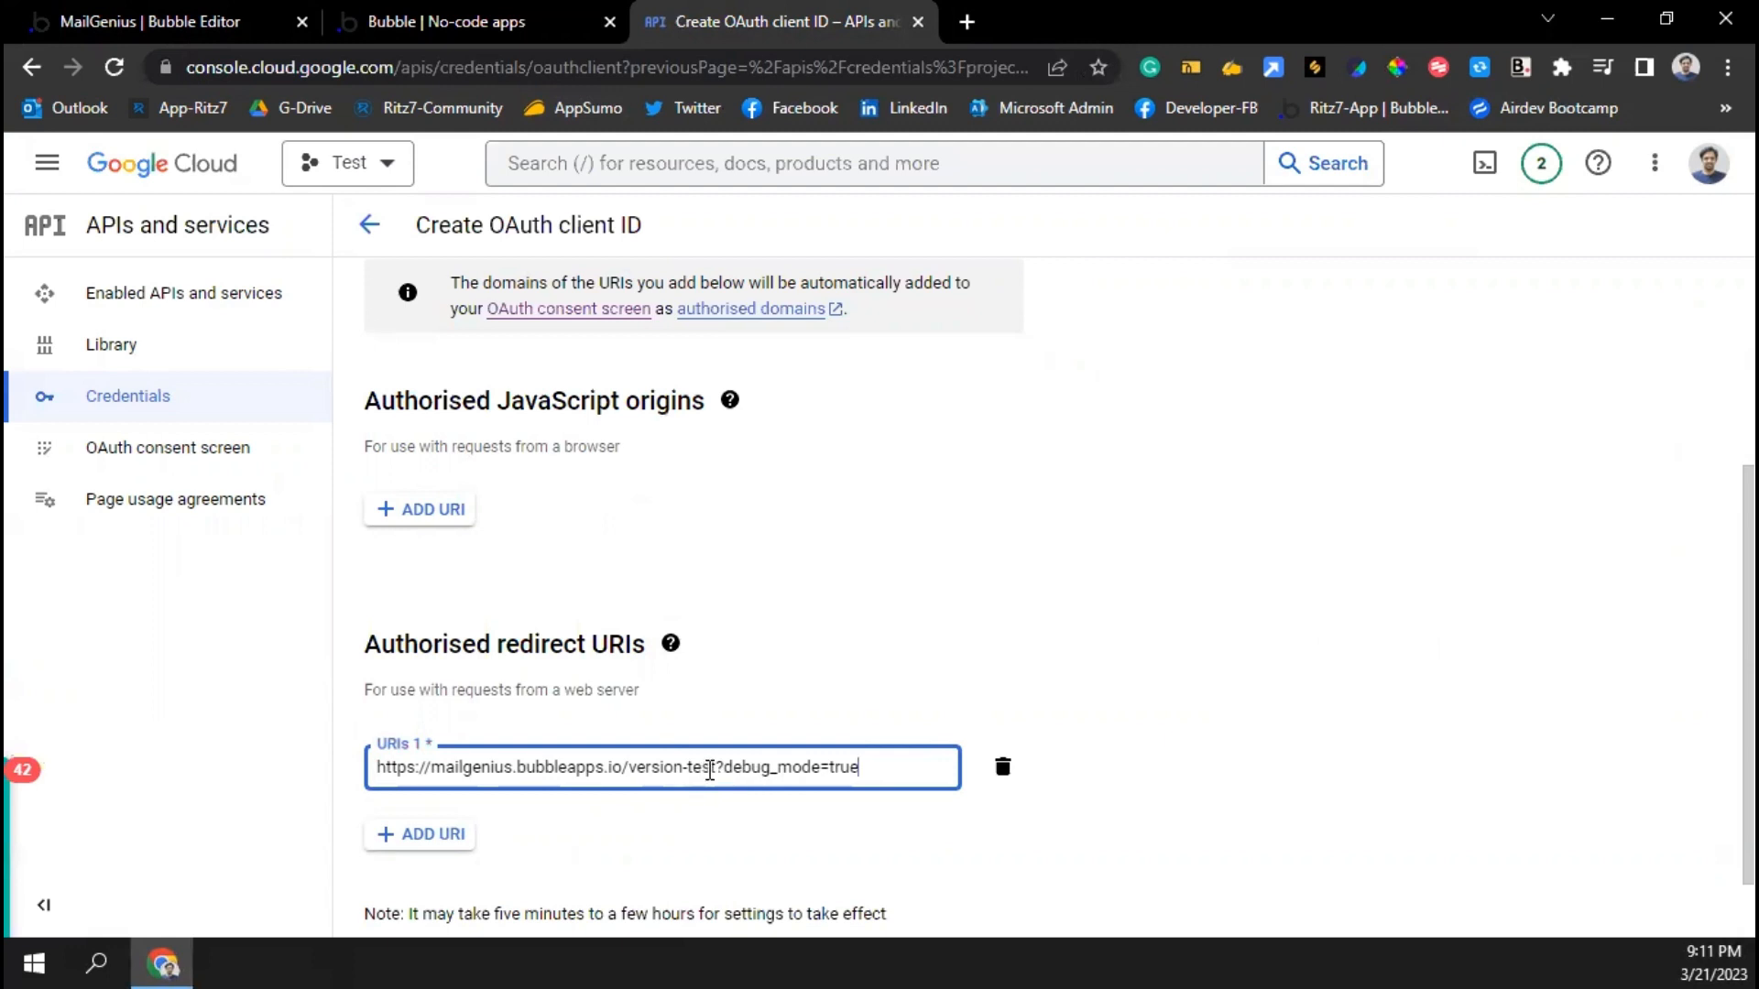
drag(724, 768, 905, 770)
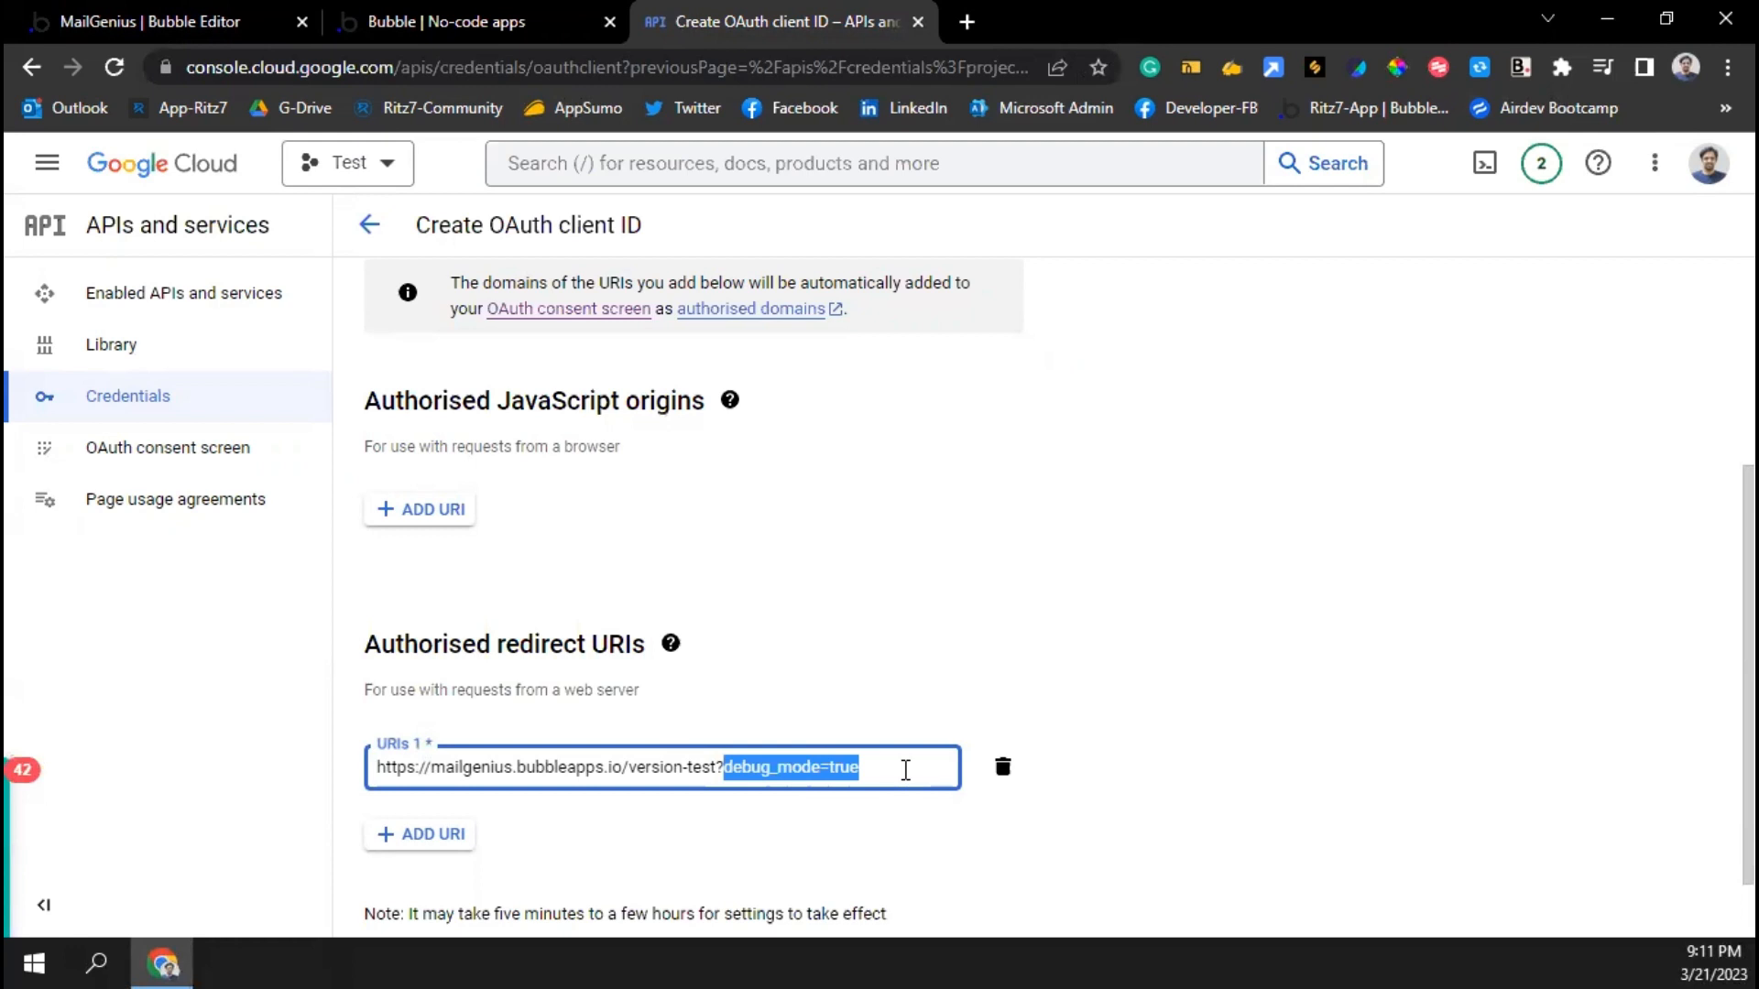
click(416, 22)
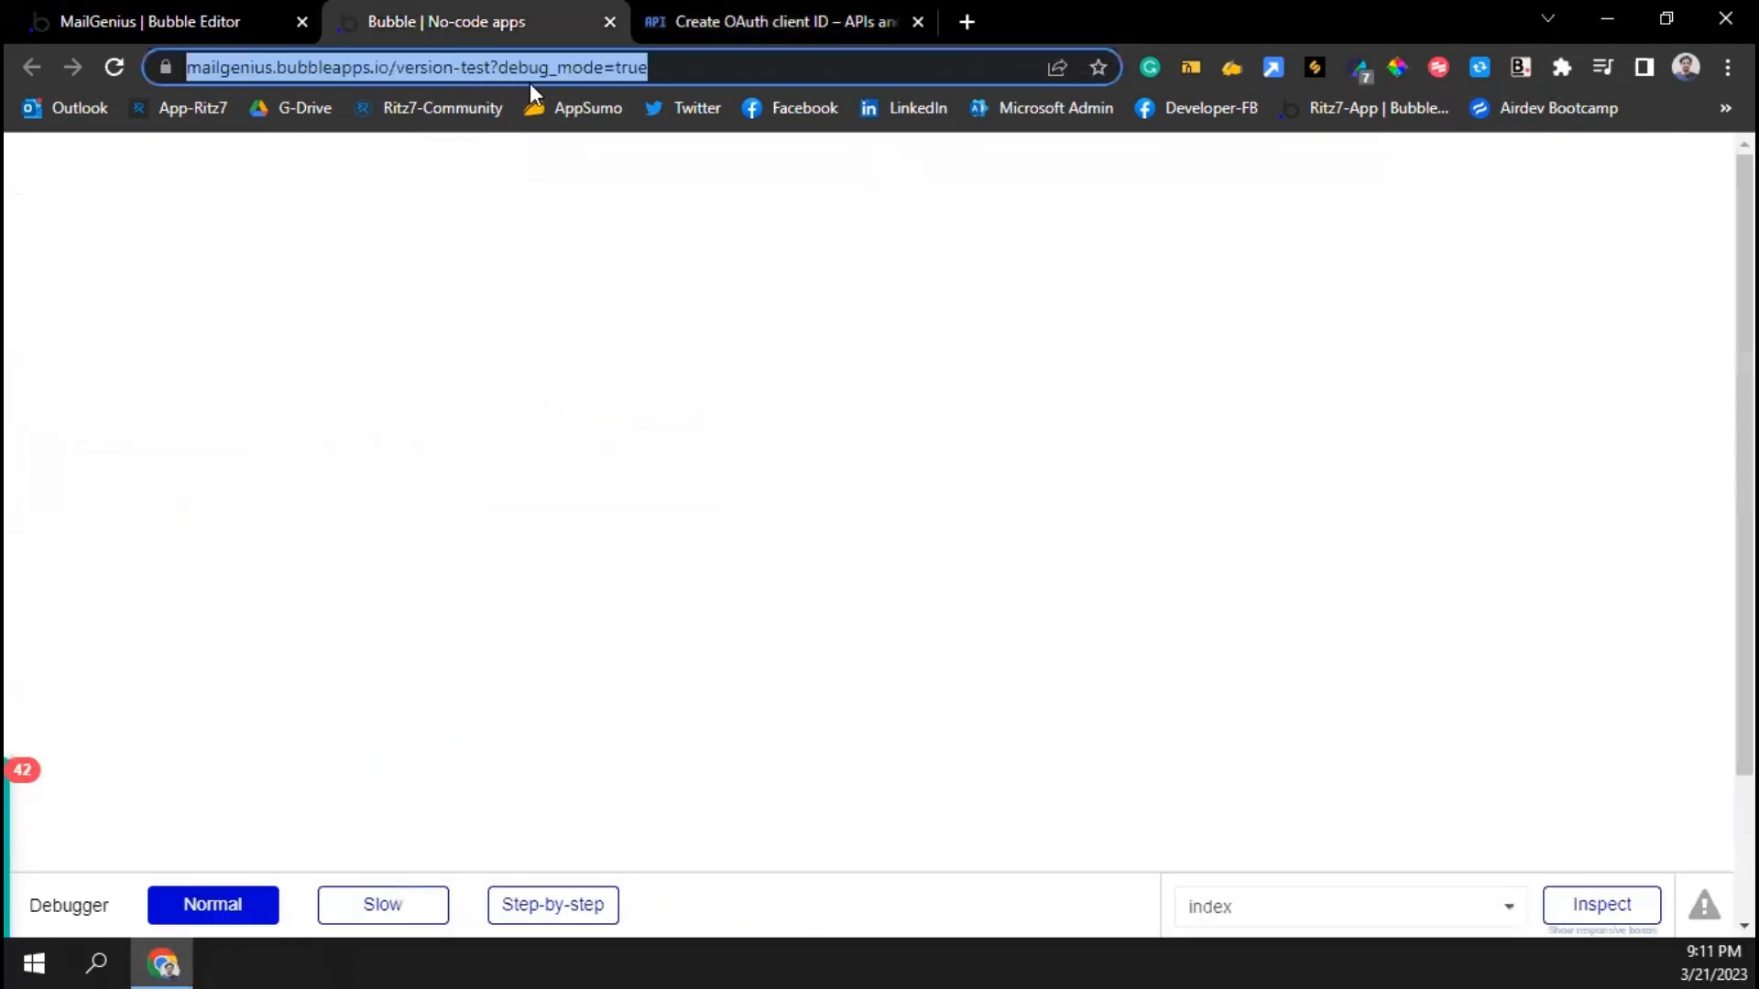
click(707, 31)
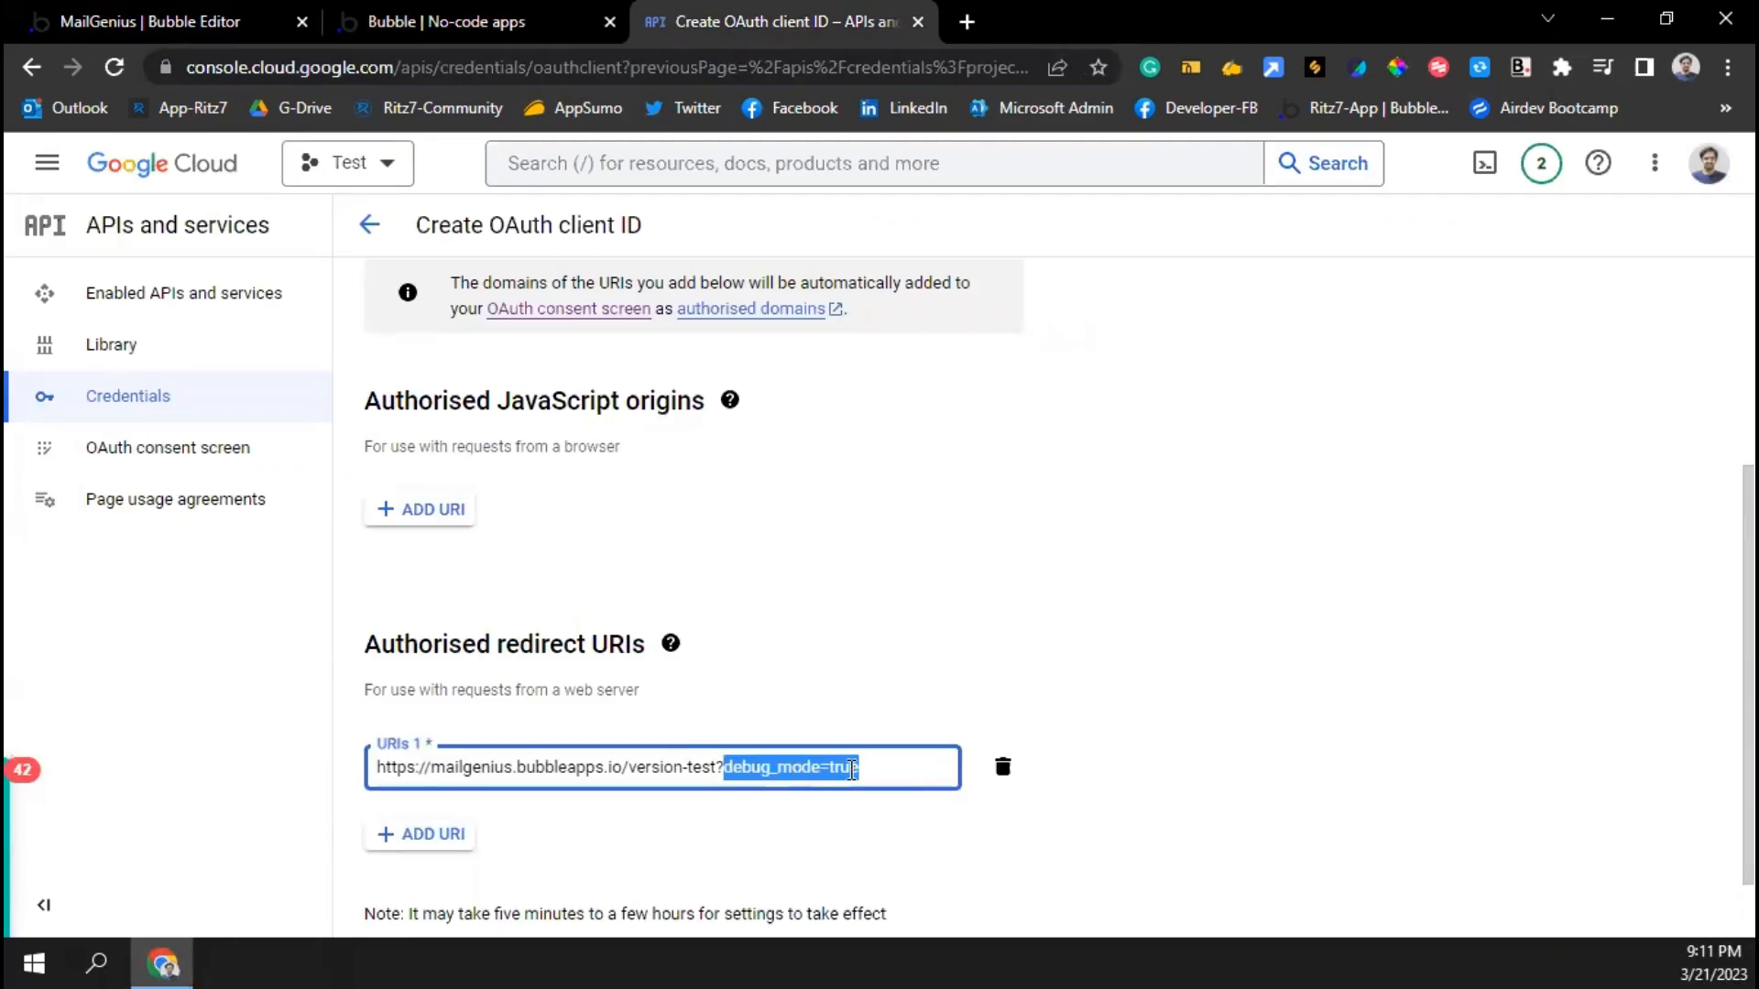
click(852, 771)
Add a second redirect URI without ?debug_mode=true and create the OAuth client
scroll(596, 836, down, 1)
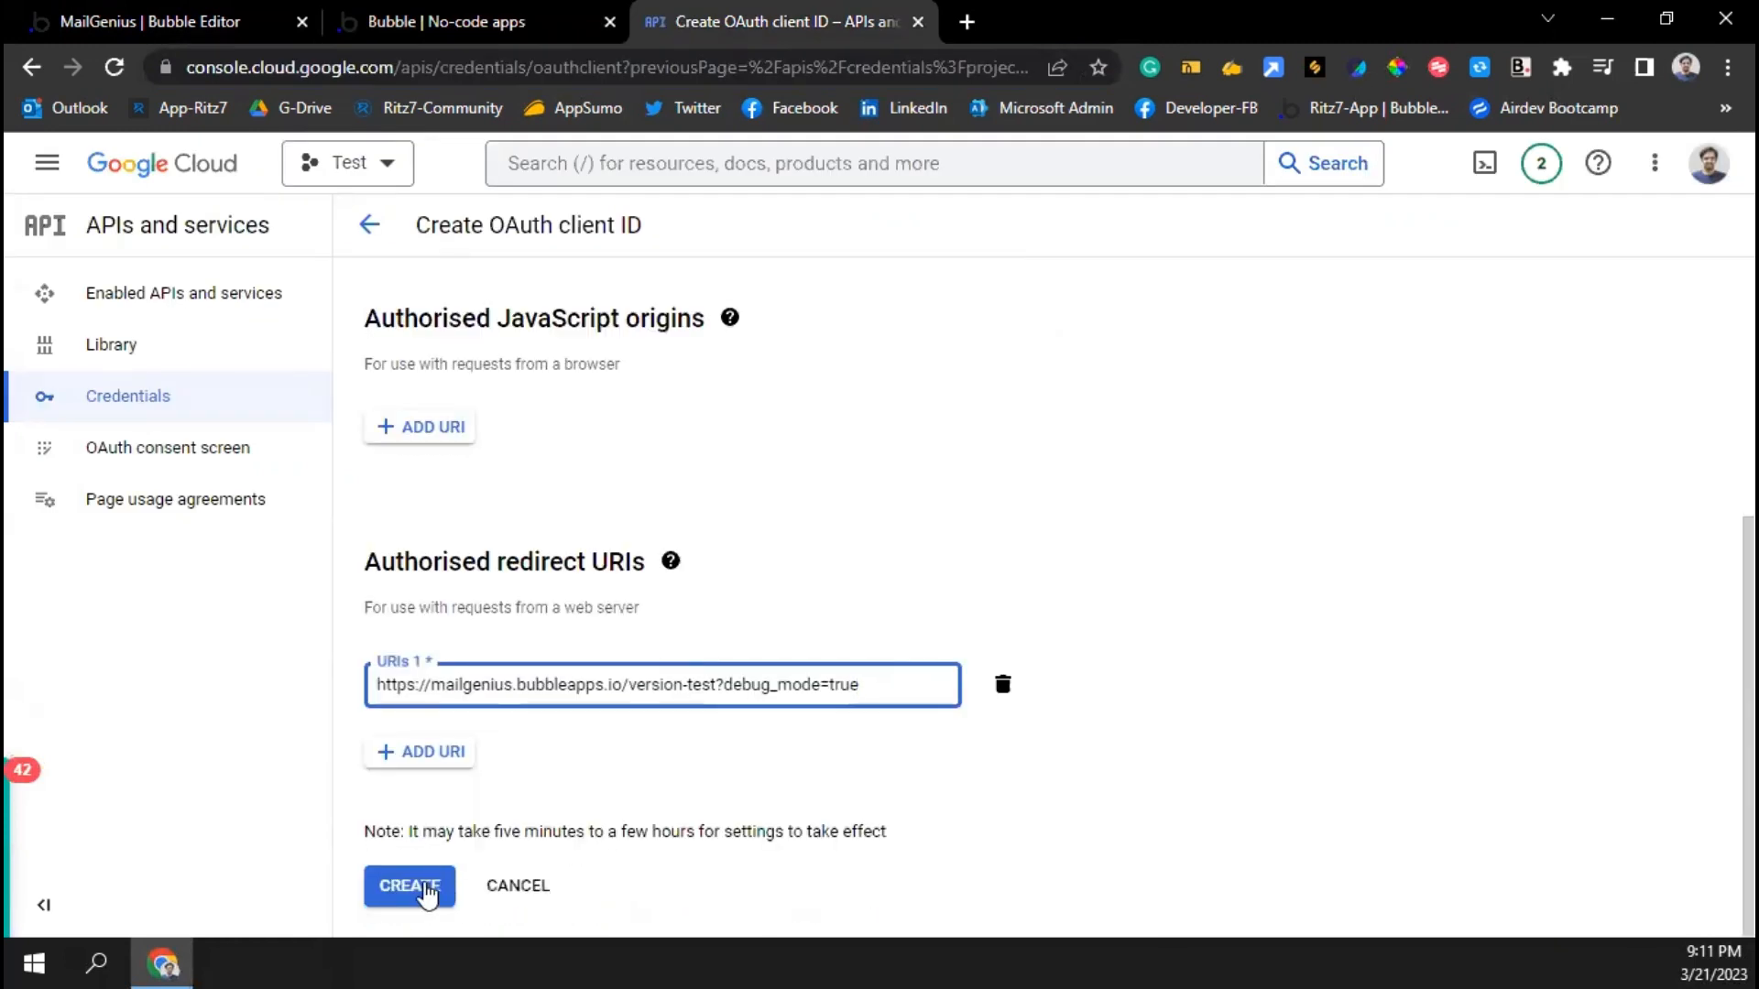
click(448, 751)
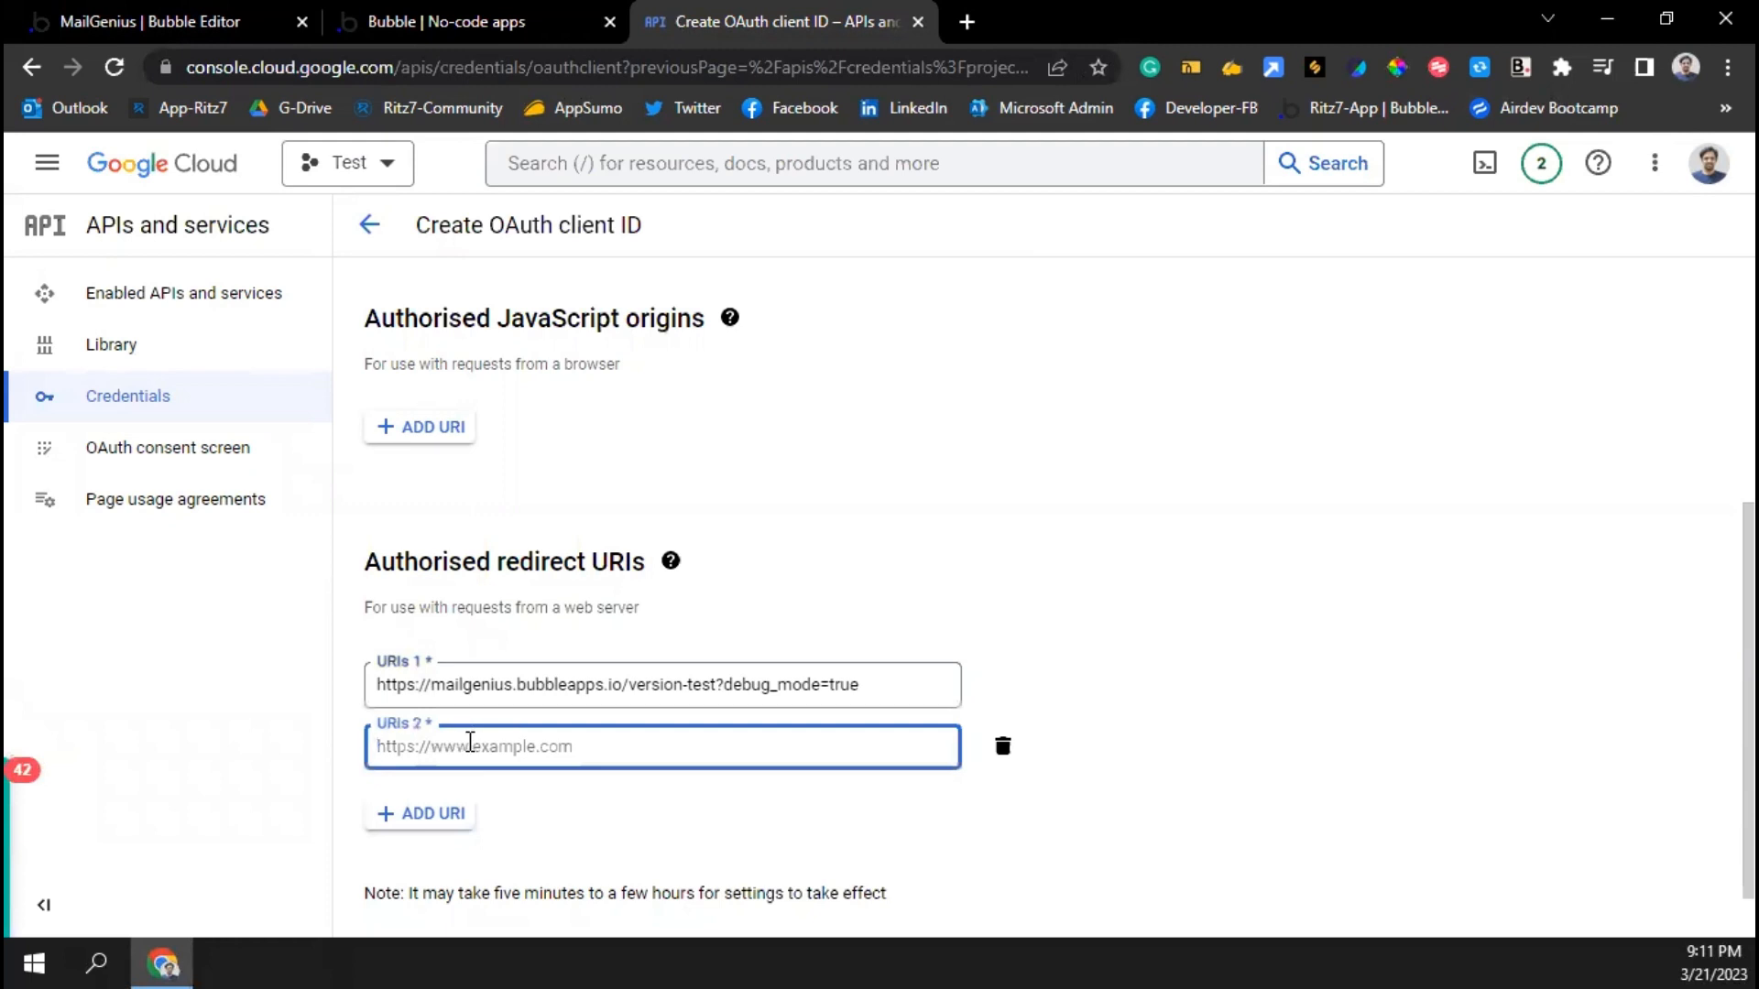
key(ctrl+v)
key(BackSpace)
key(BackSpace)
key(BackSpace)
key(BackSpace)
key(BackSpace)
key(BackSpace)
key(BackSpace)
key(BackSpace)
key(BackSpace)
key(BackSpace)
key(BackSpace)
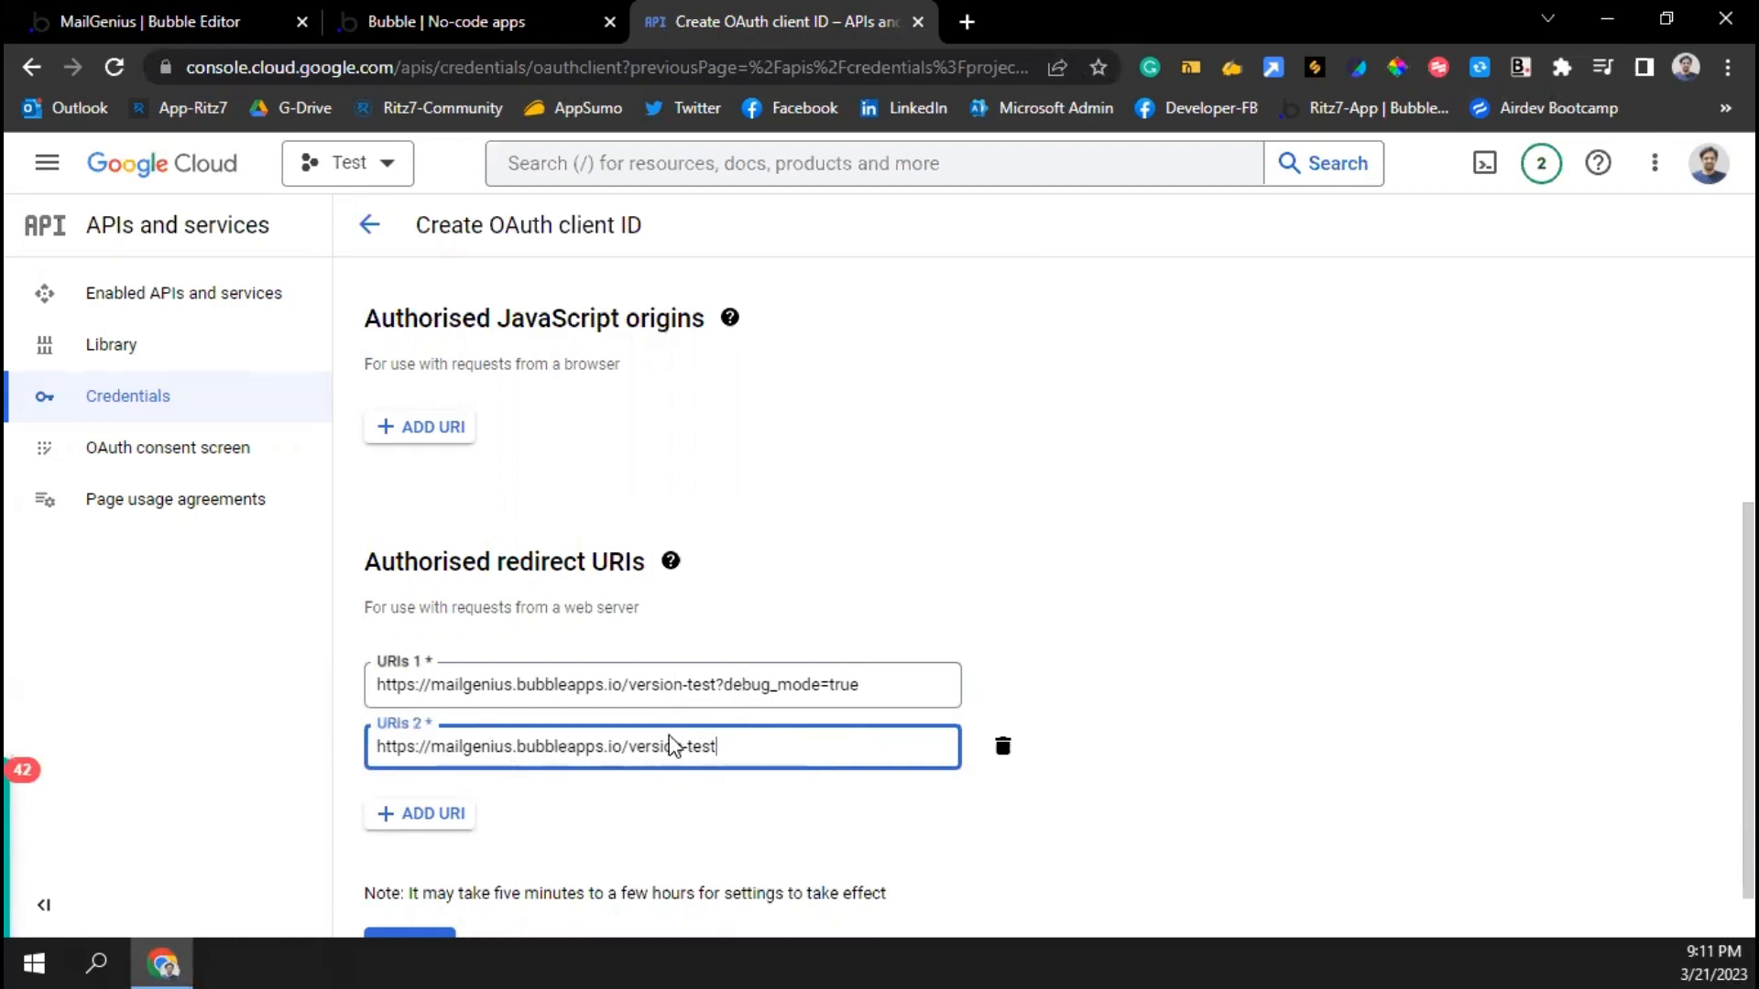
scroll(451, 861, down, 1)
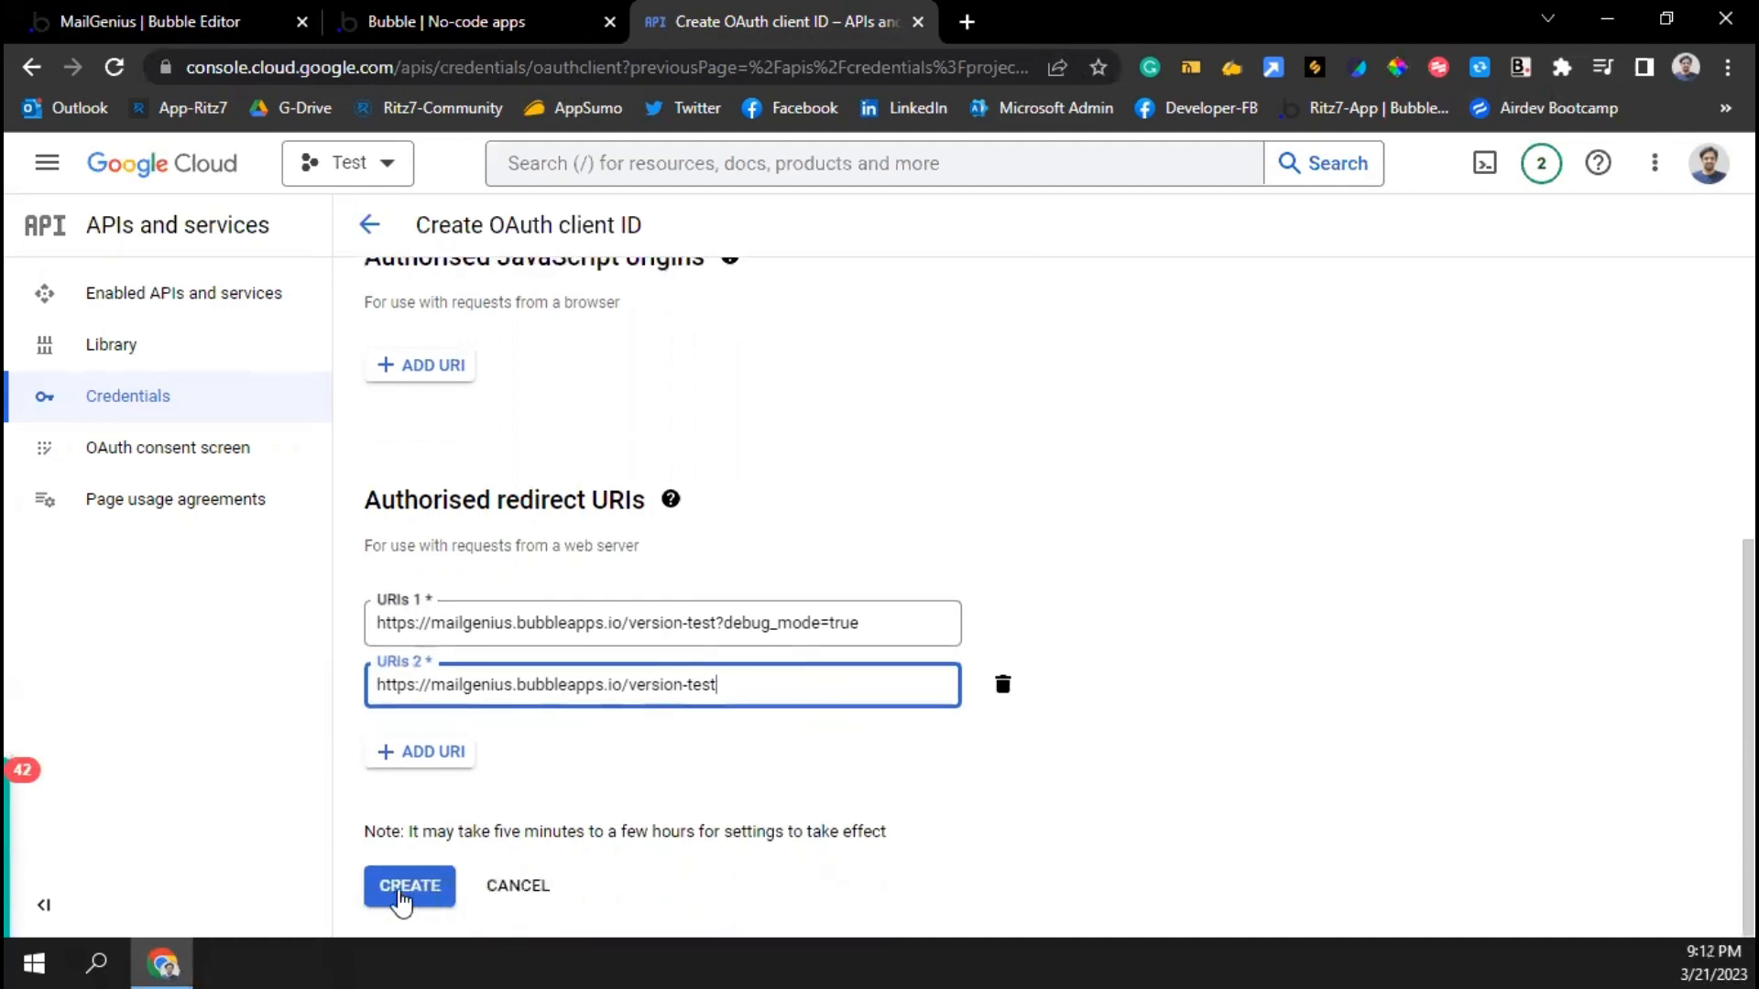
click(401, 887)
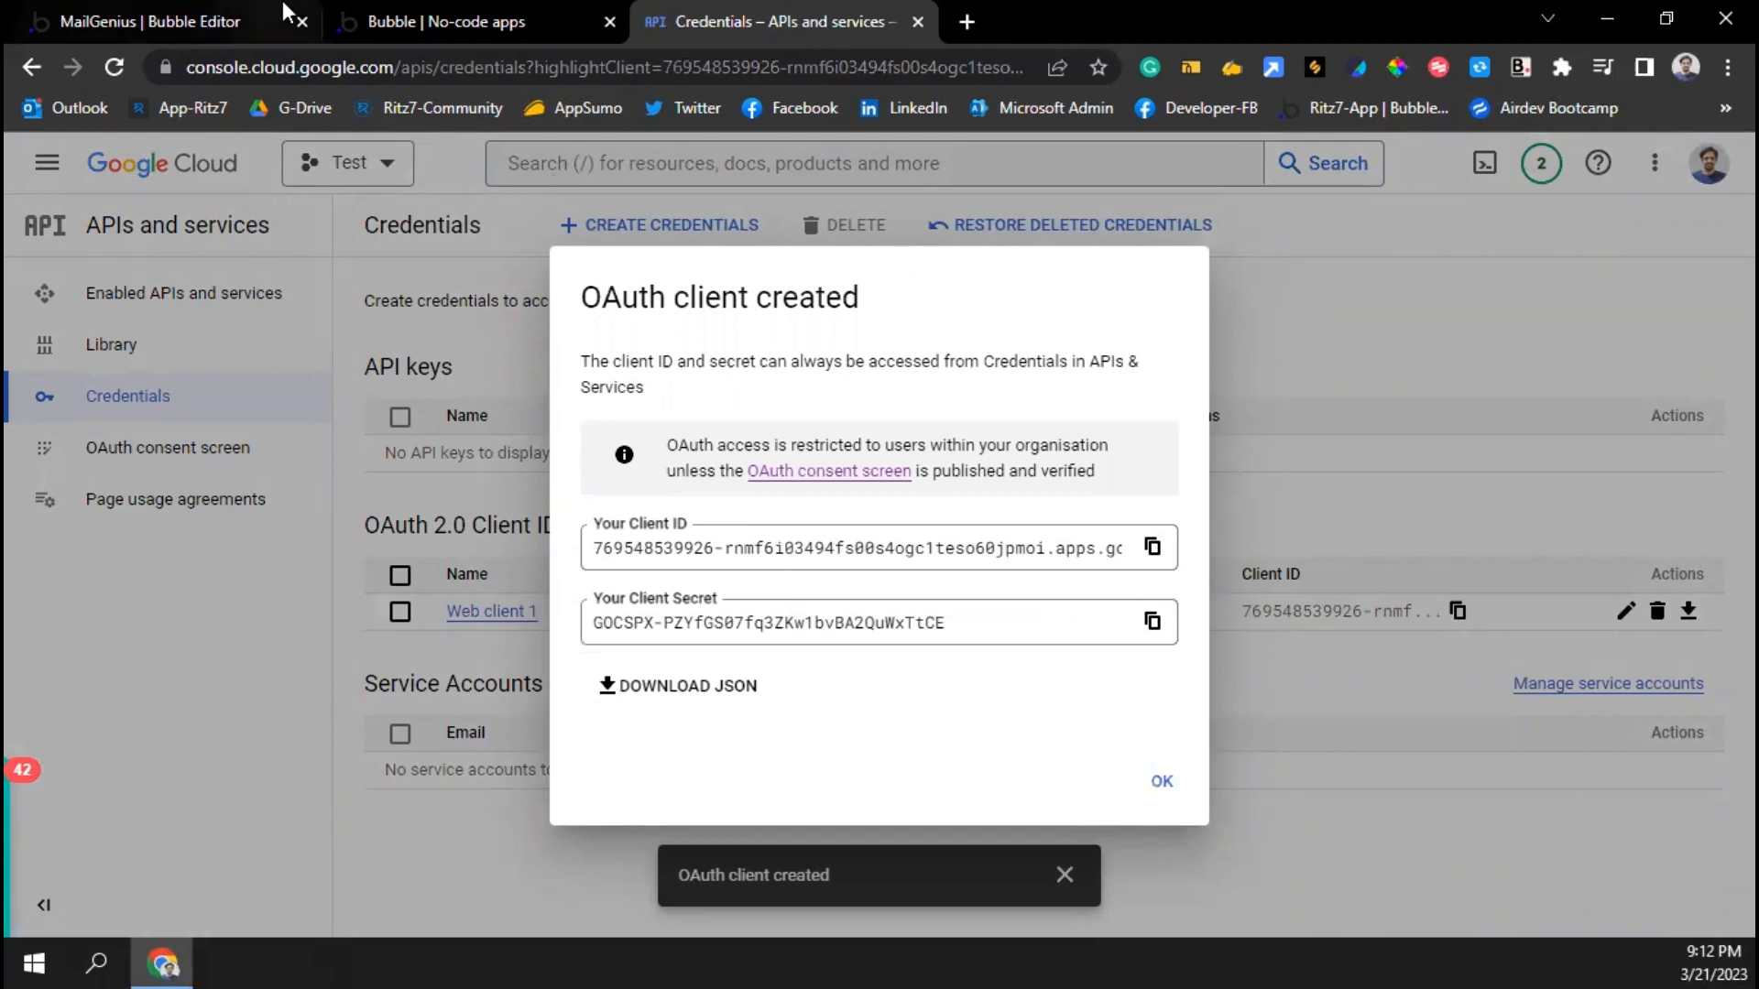
Go back to the Bubble editor's Design view
click(373, 22)
key(ctrl+1)
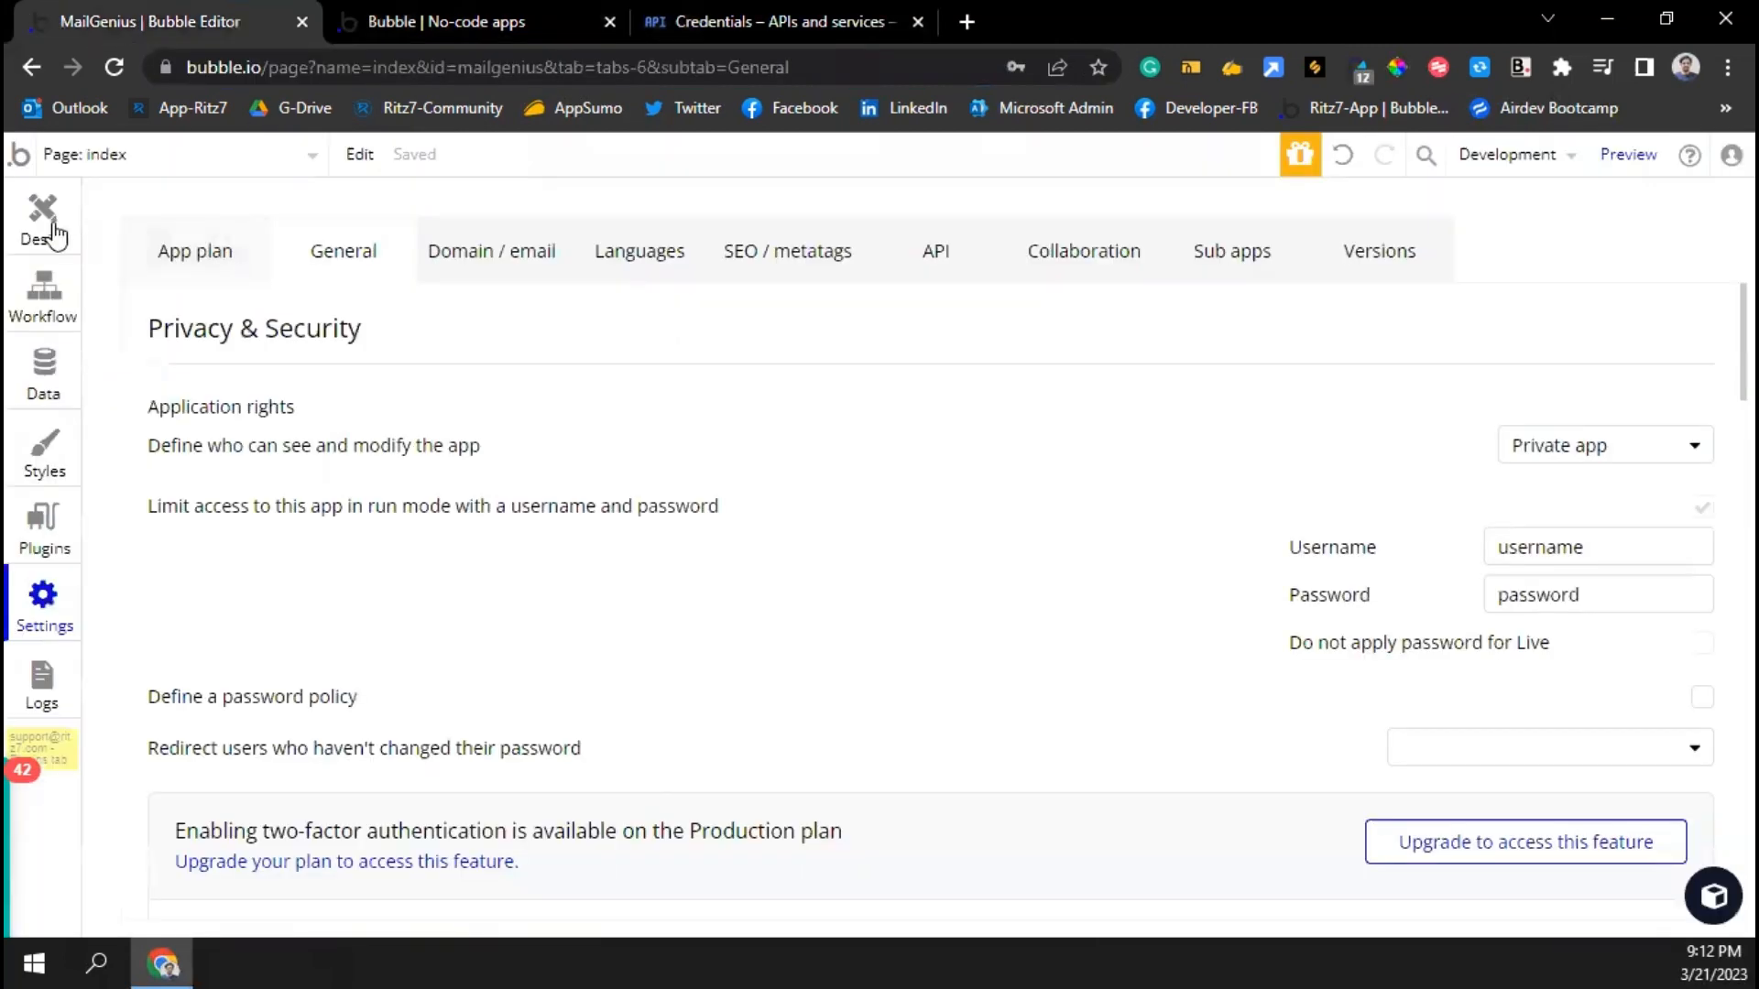
click(41, 220)
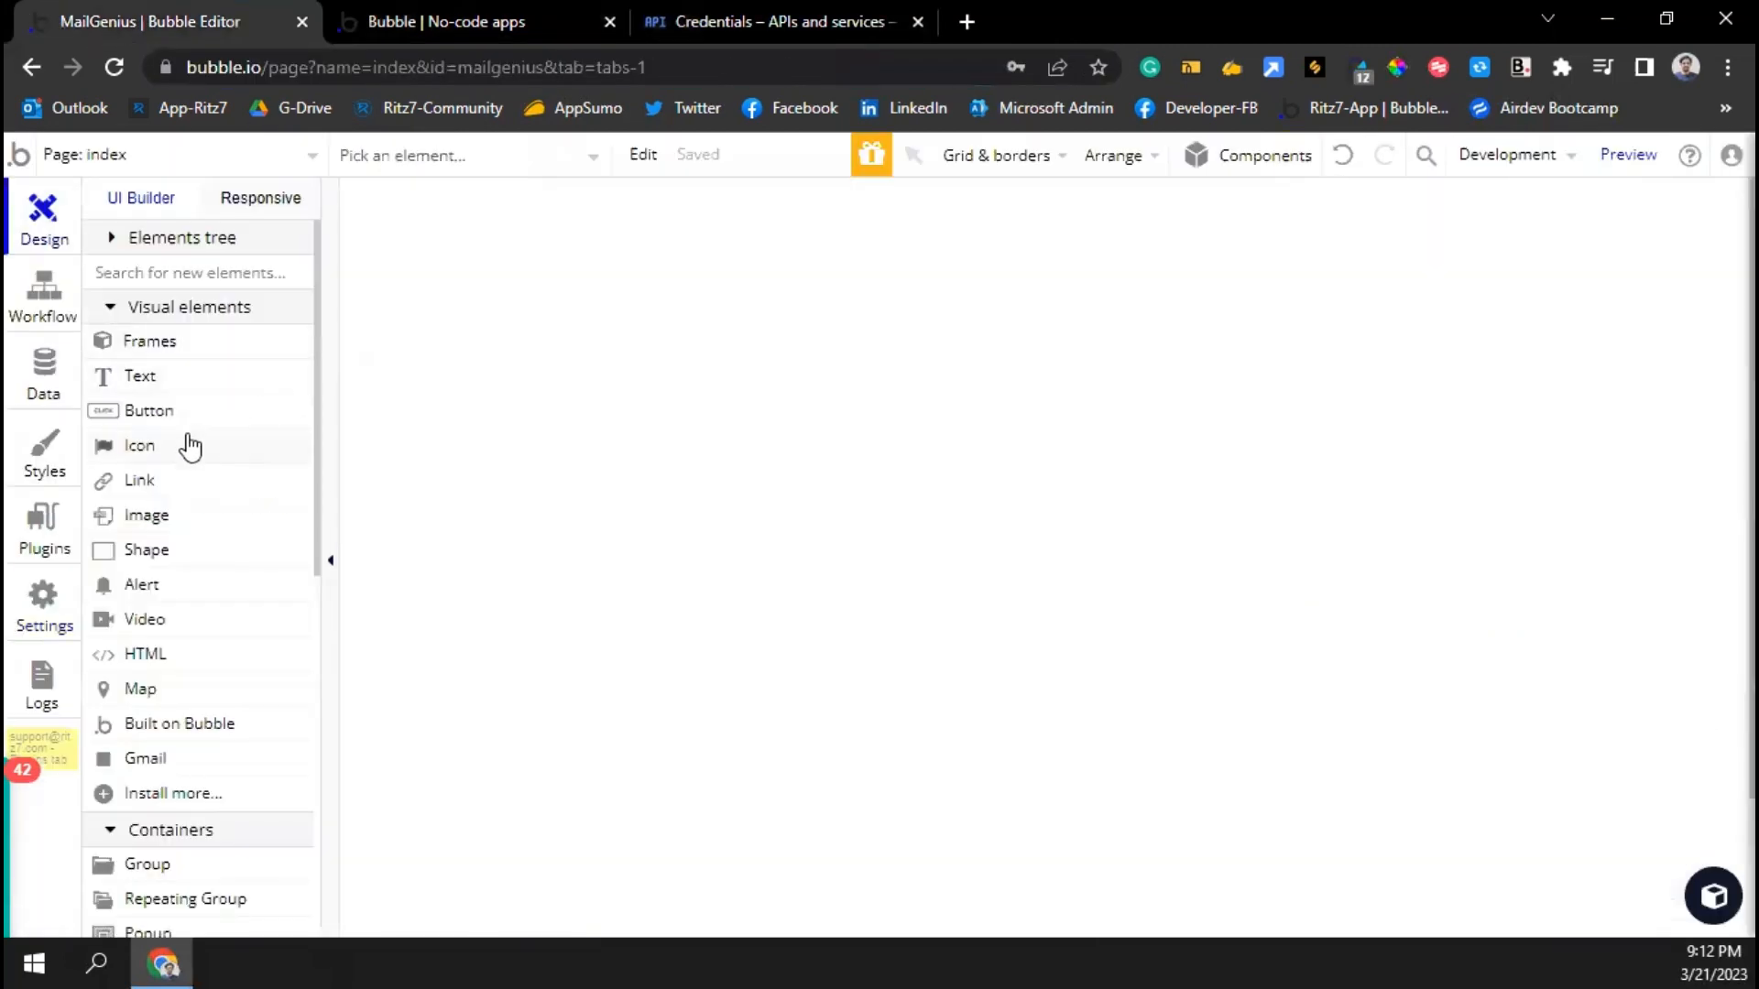
Start drawing a Gmail element at the page's upper left, then cancel the placement
scroll(165, 653, down, 2)
click(165, 630)
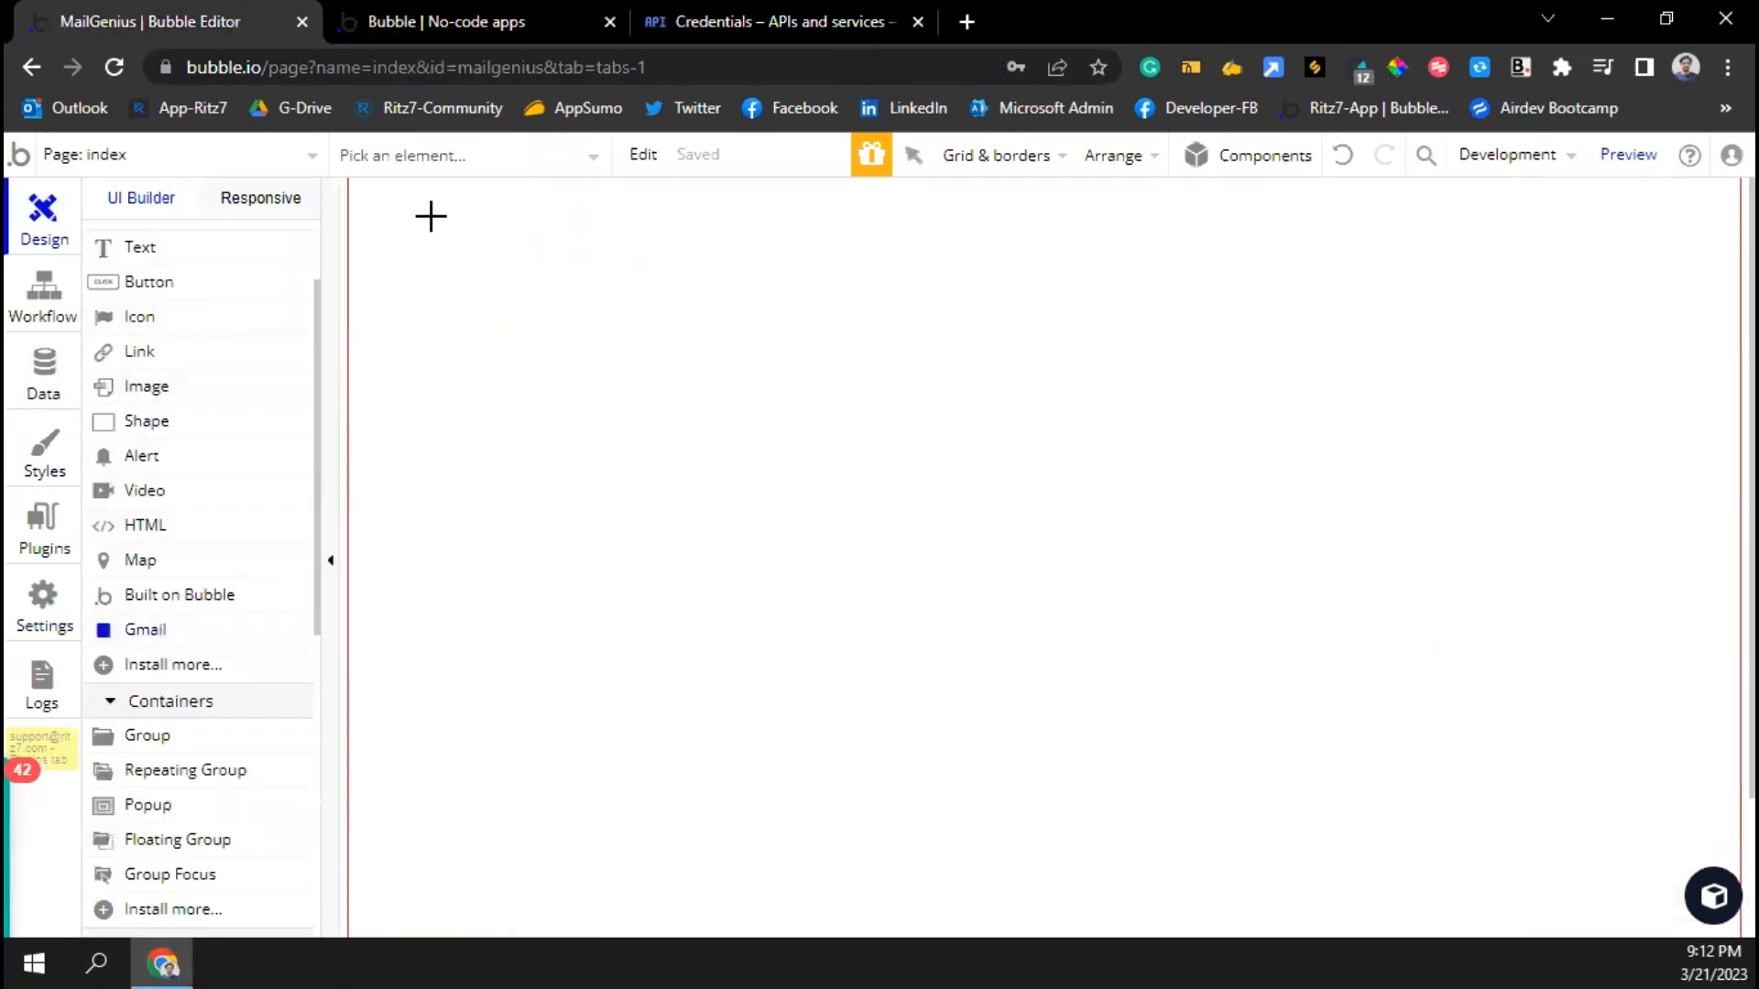
drag(431, 202, 464, 235)
scroll(133, 280, up, 2)
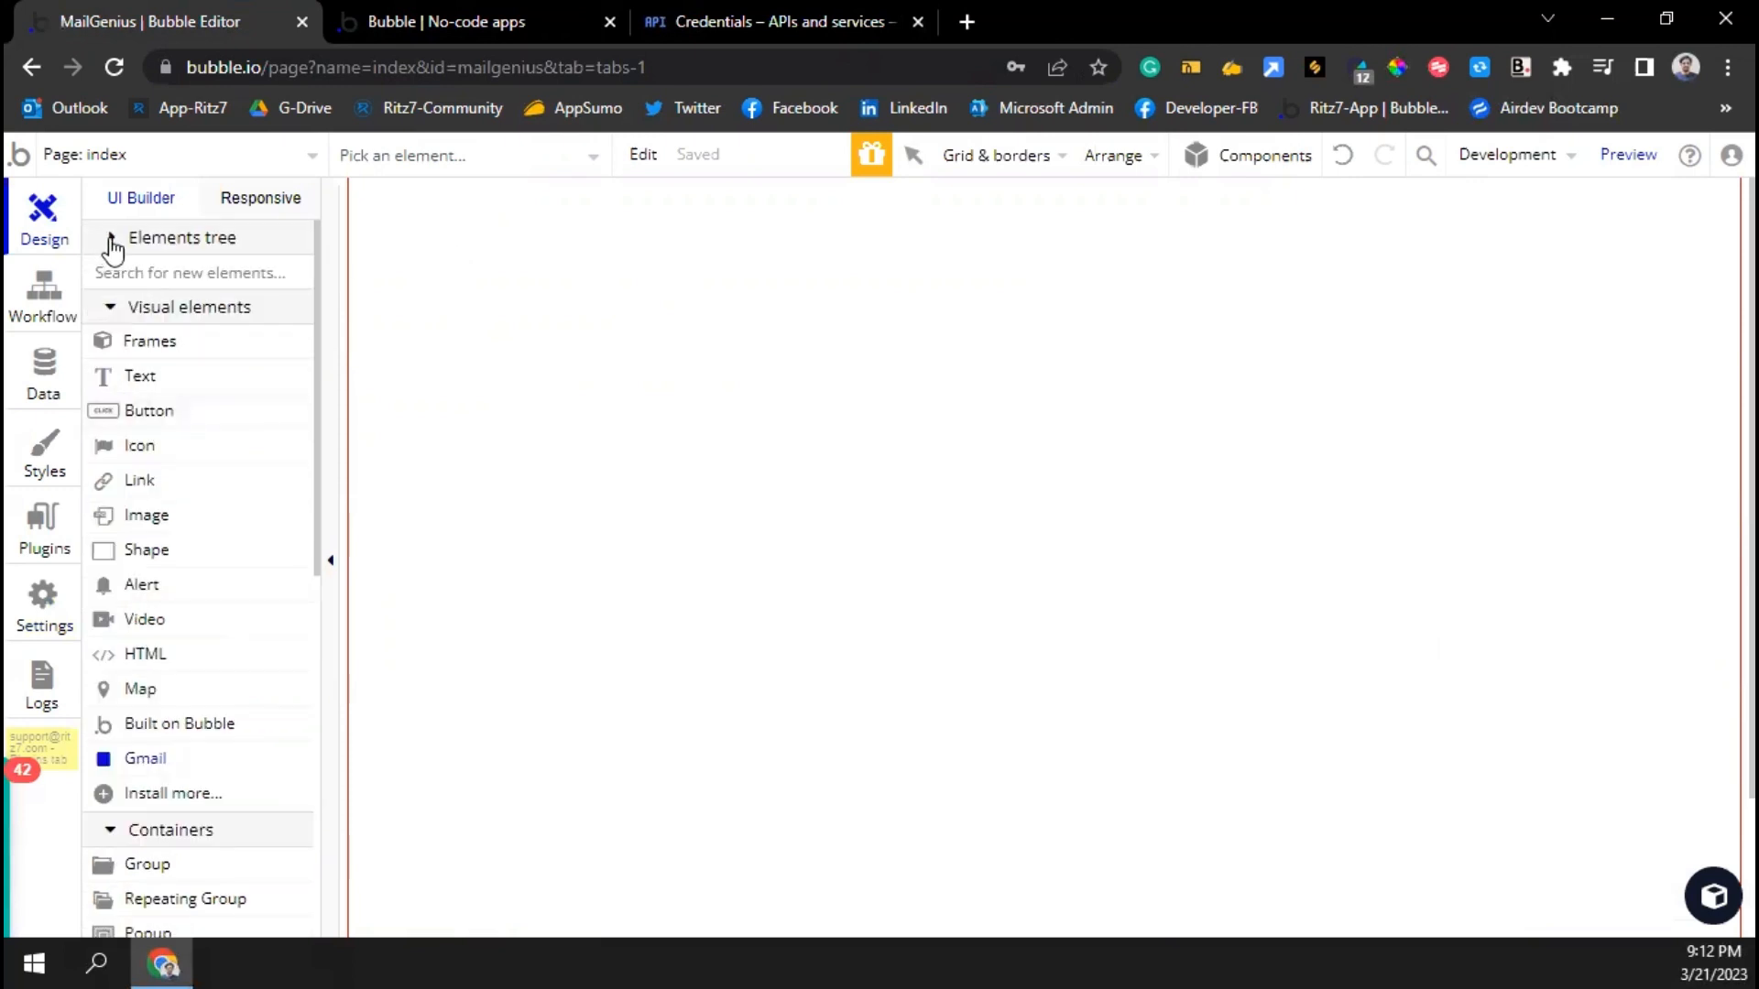
scroll(109, 242, down, 1)
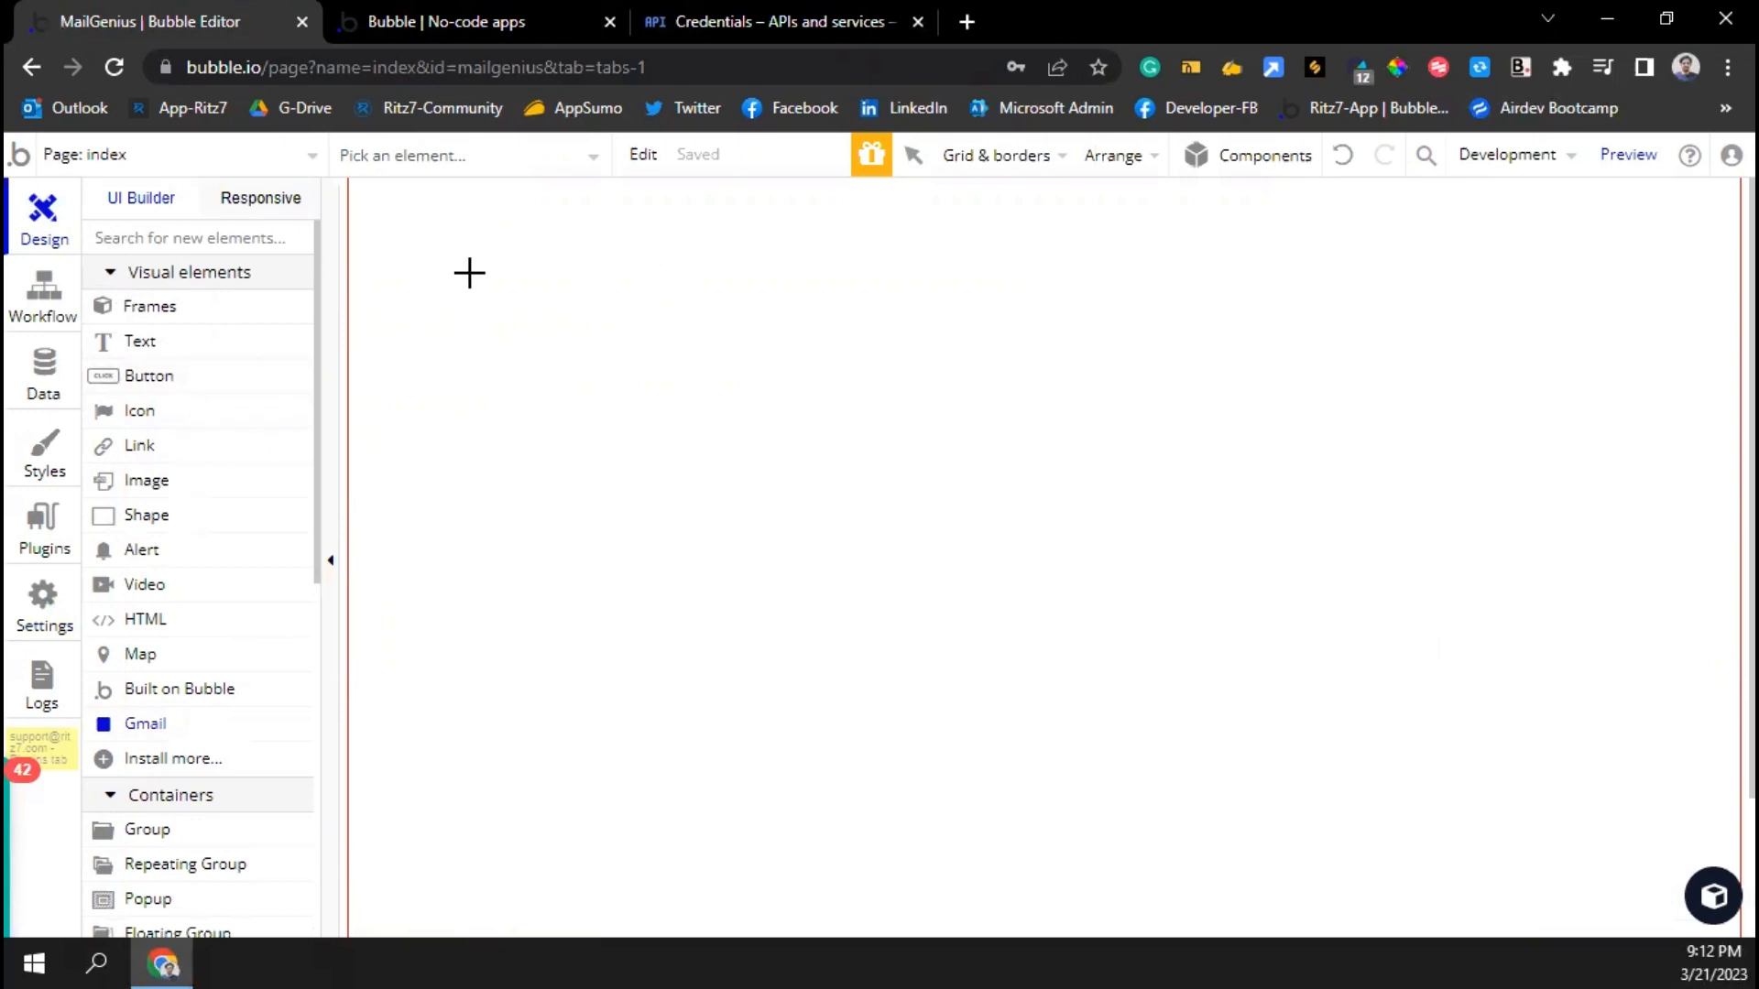
key(Escape)
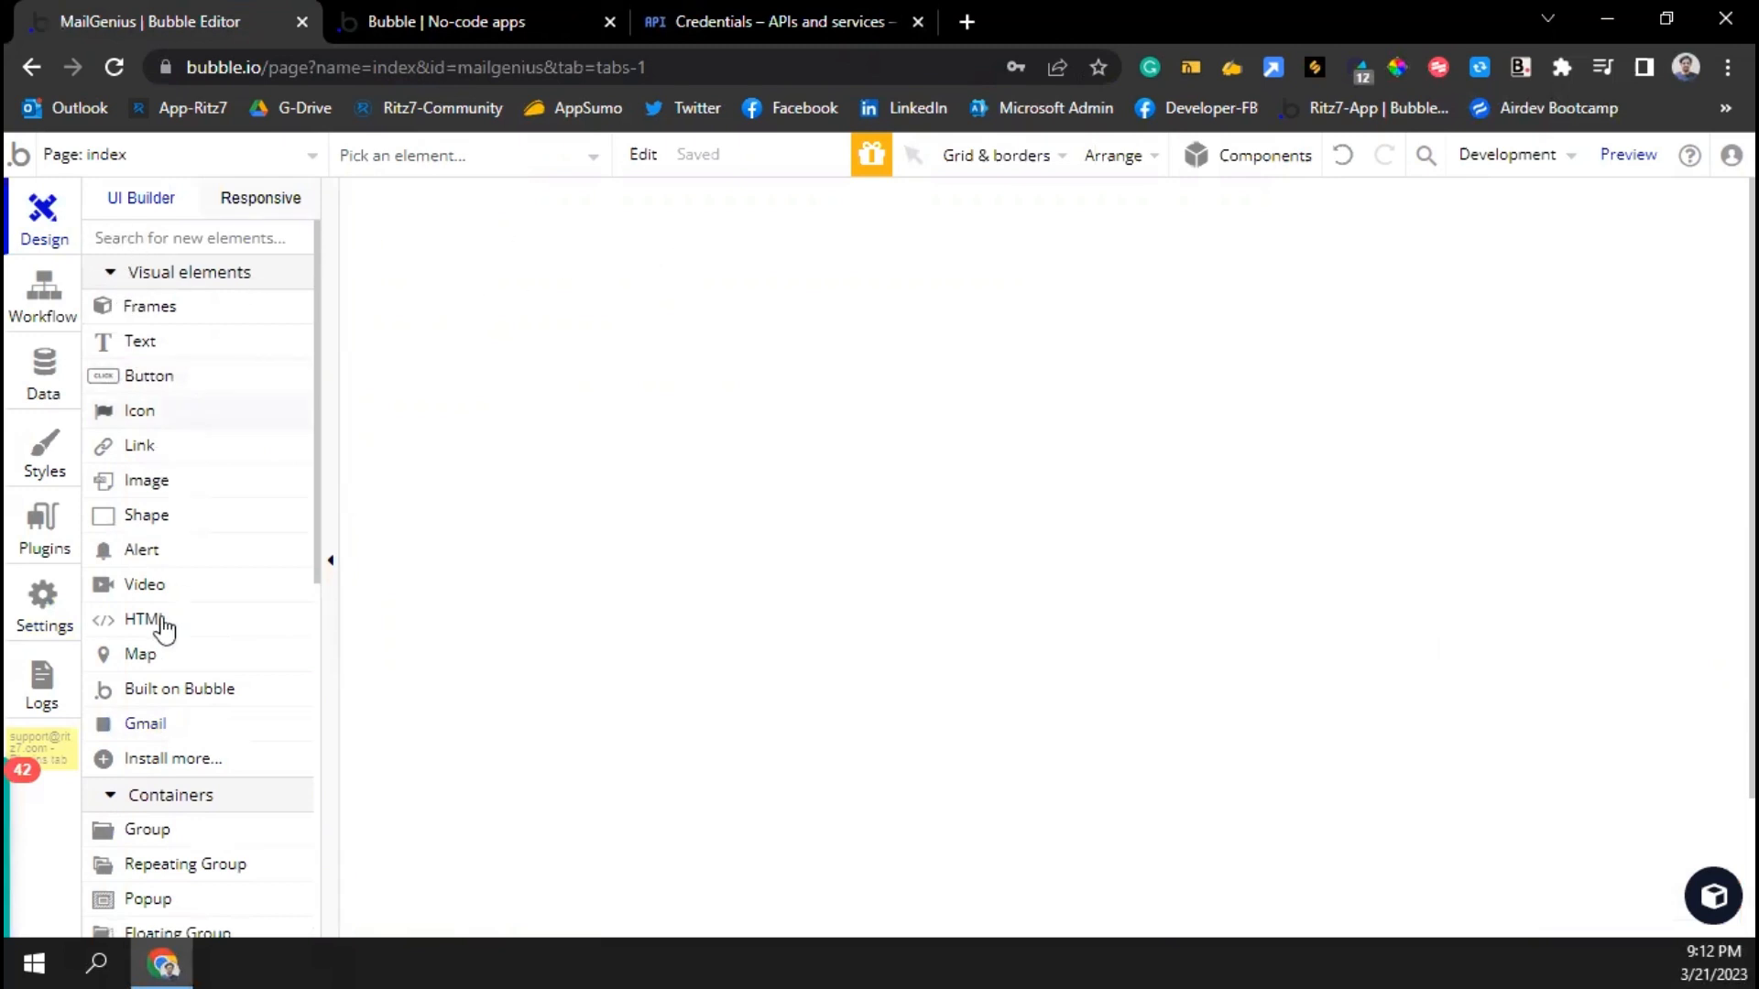
Draw a small Gmail element, Gmail A, near the index page's top-left corner
scroll(146, 659, down, 2)
scroll(147, 652, down, 6)
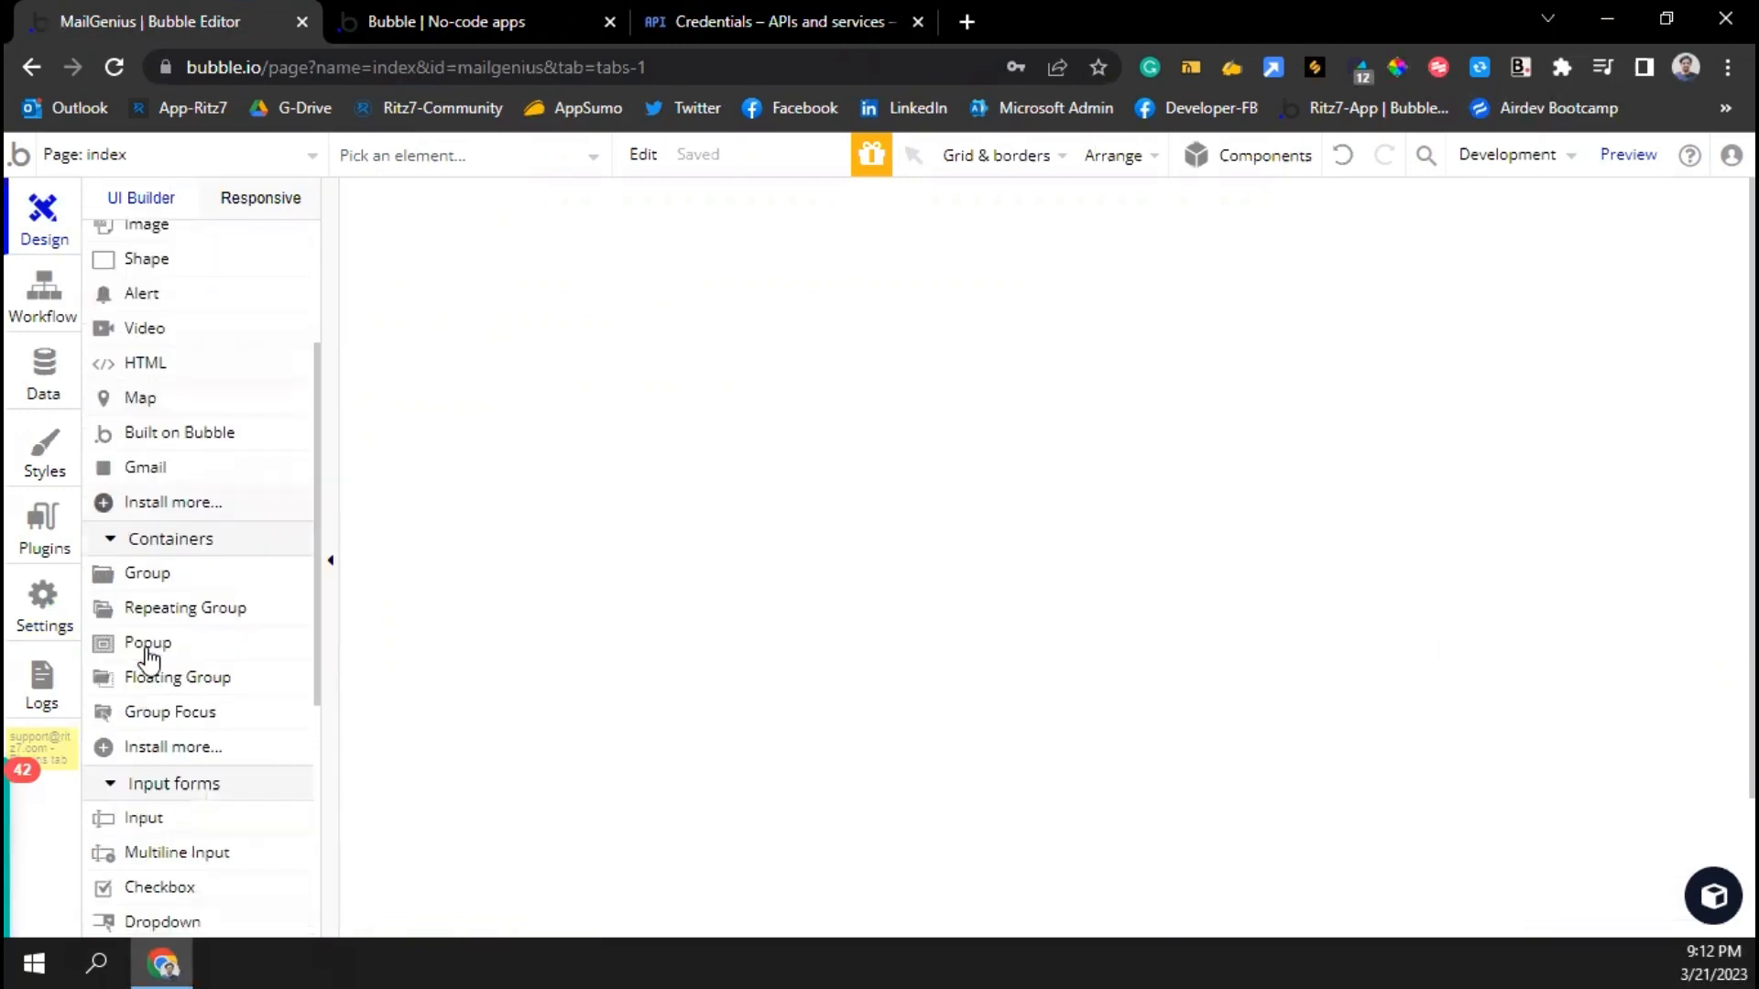
scroll(146, 632, up, 6)
scroll(146, 630, up, 3)
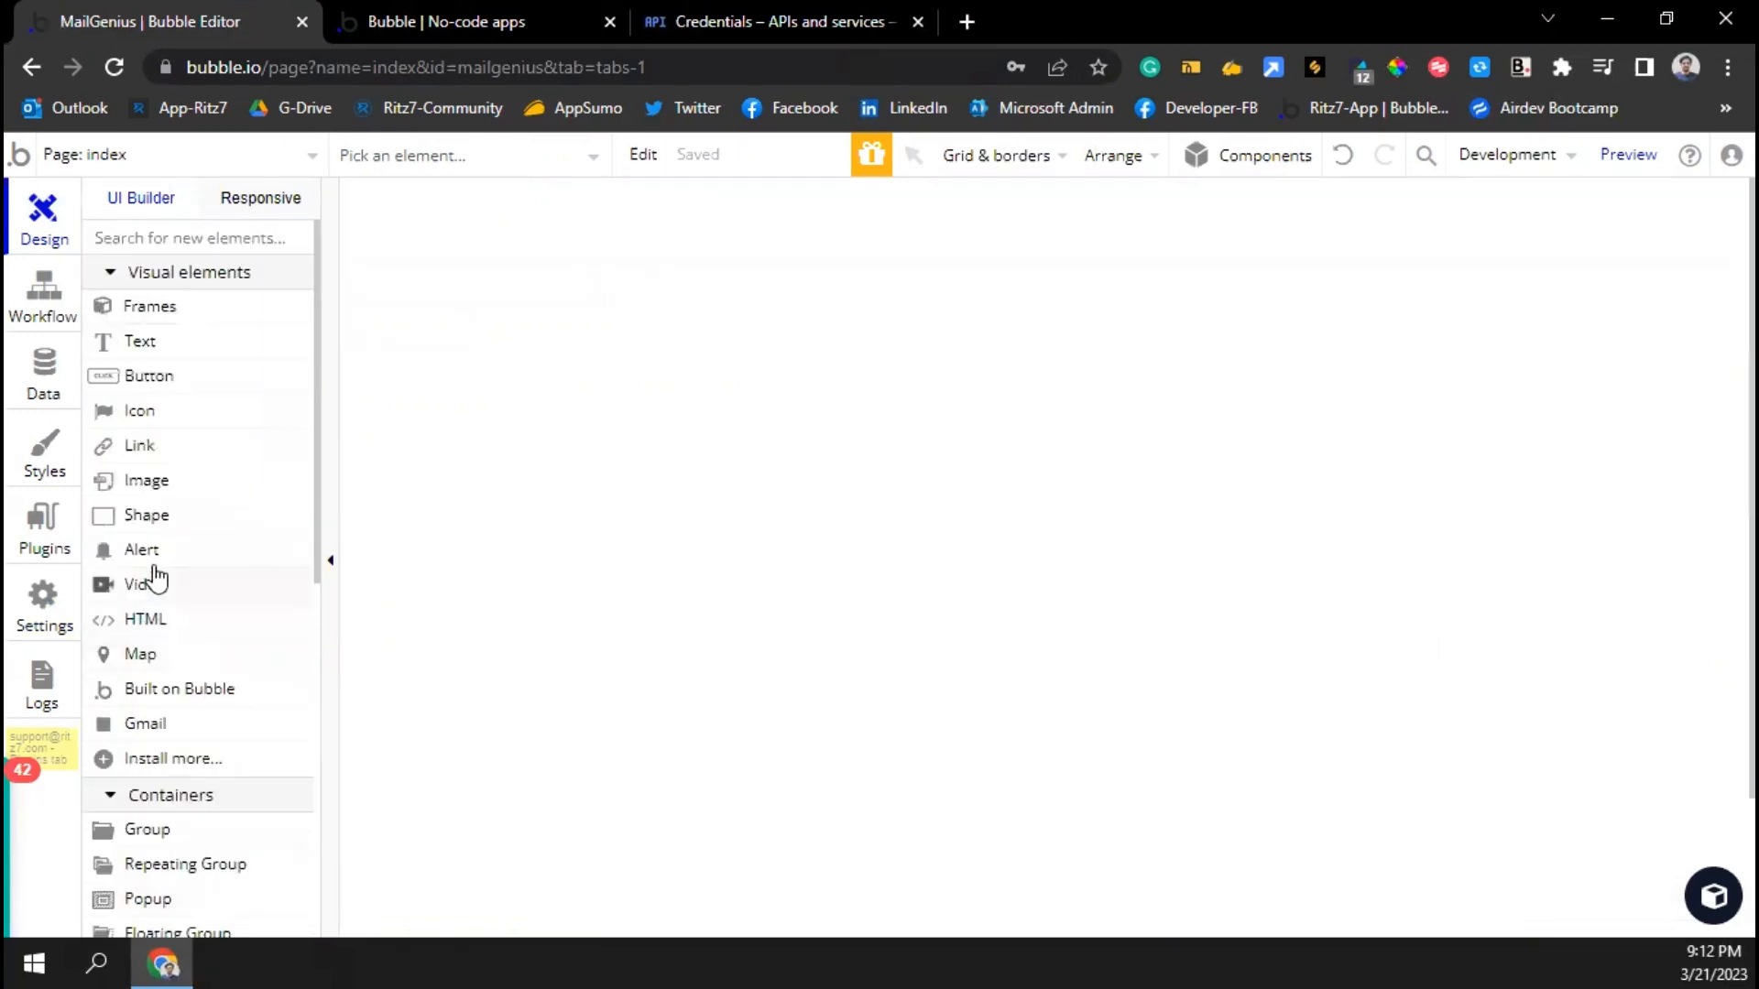
click(163, 705)
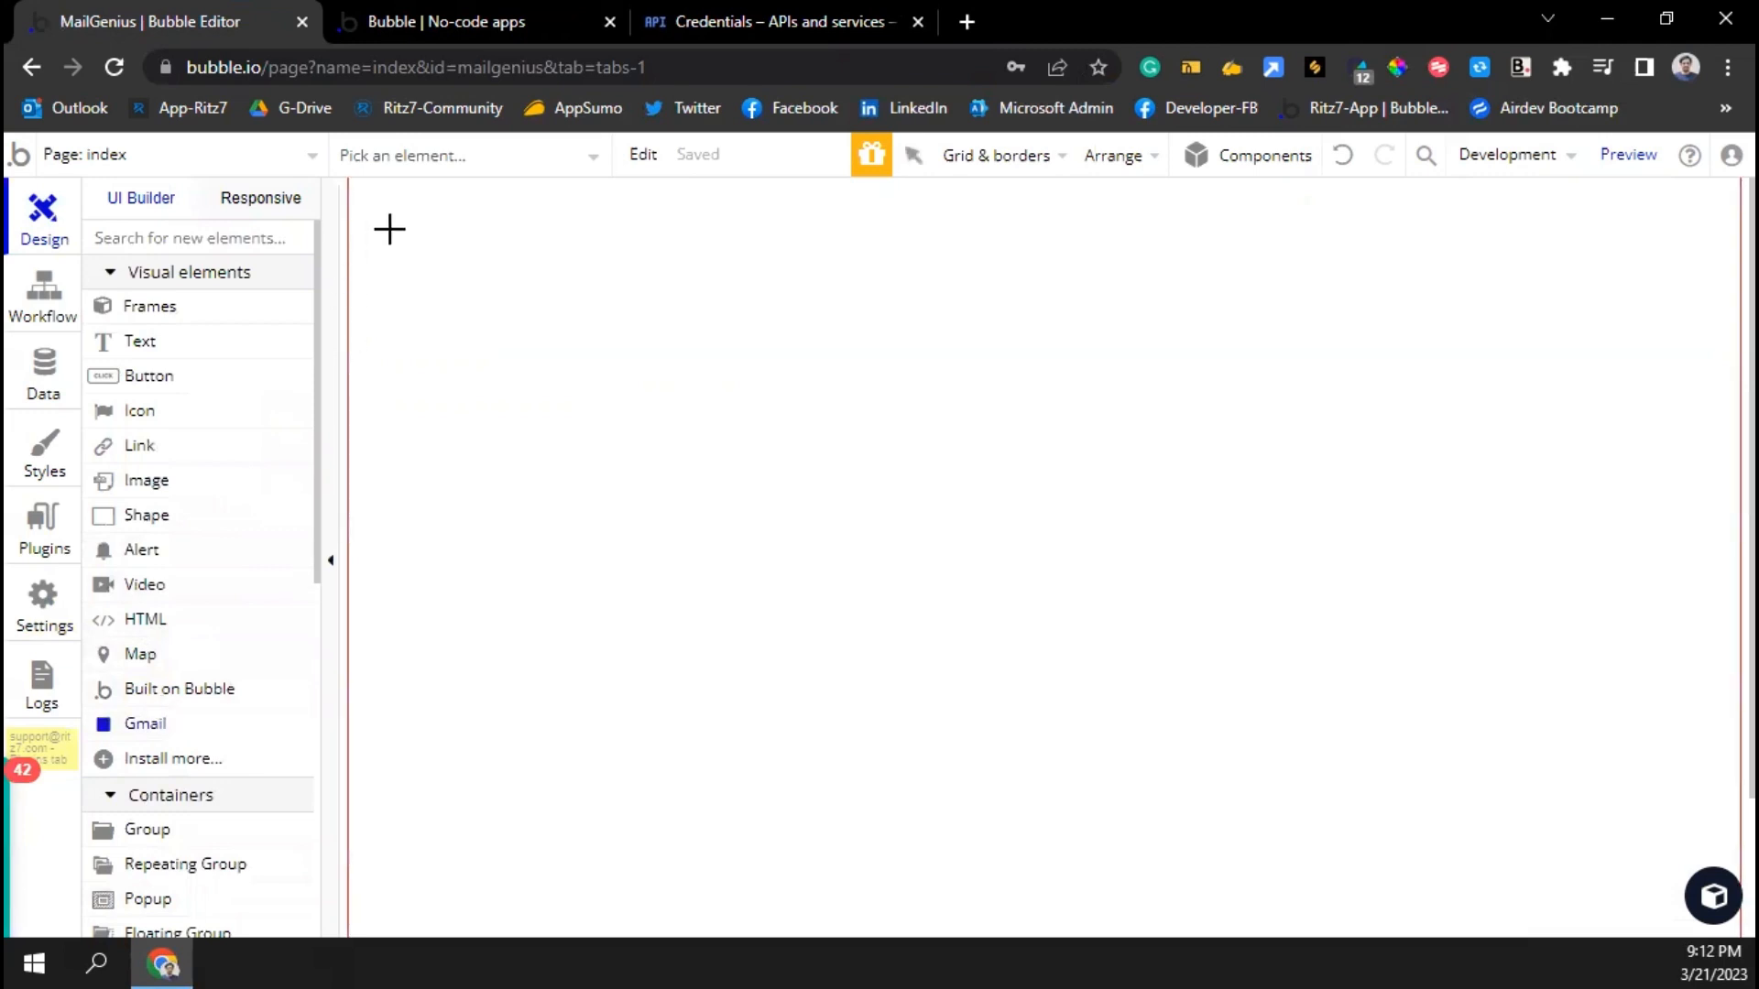
drag(403, 202, 437, 242)
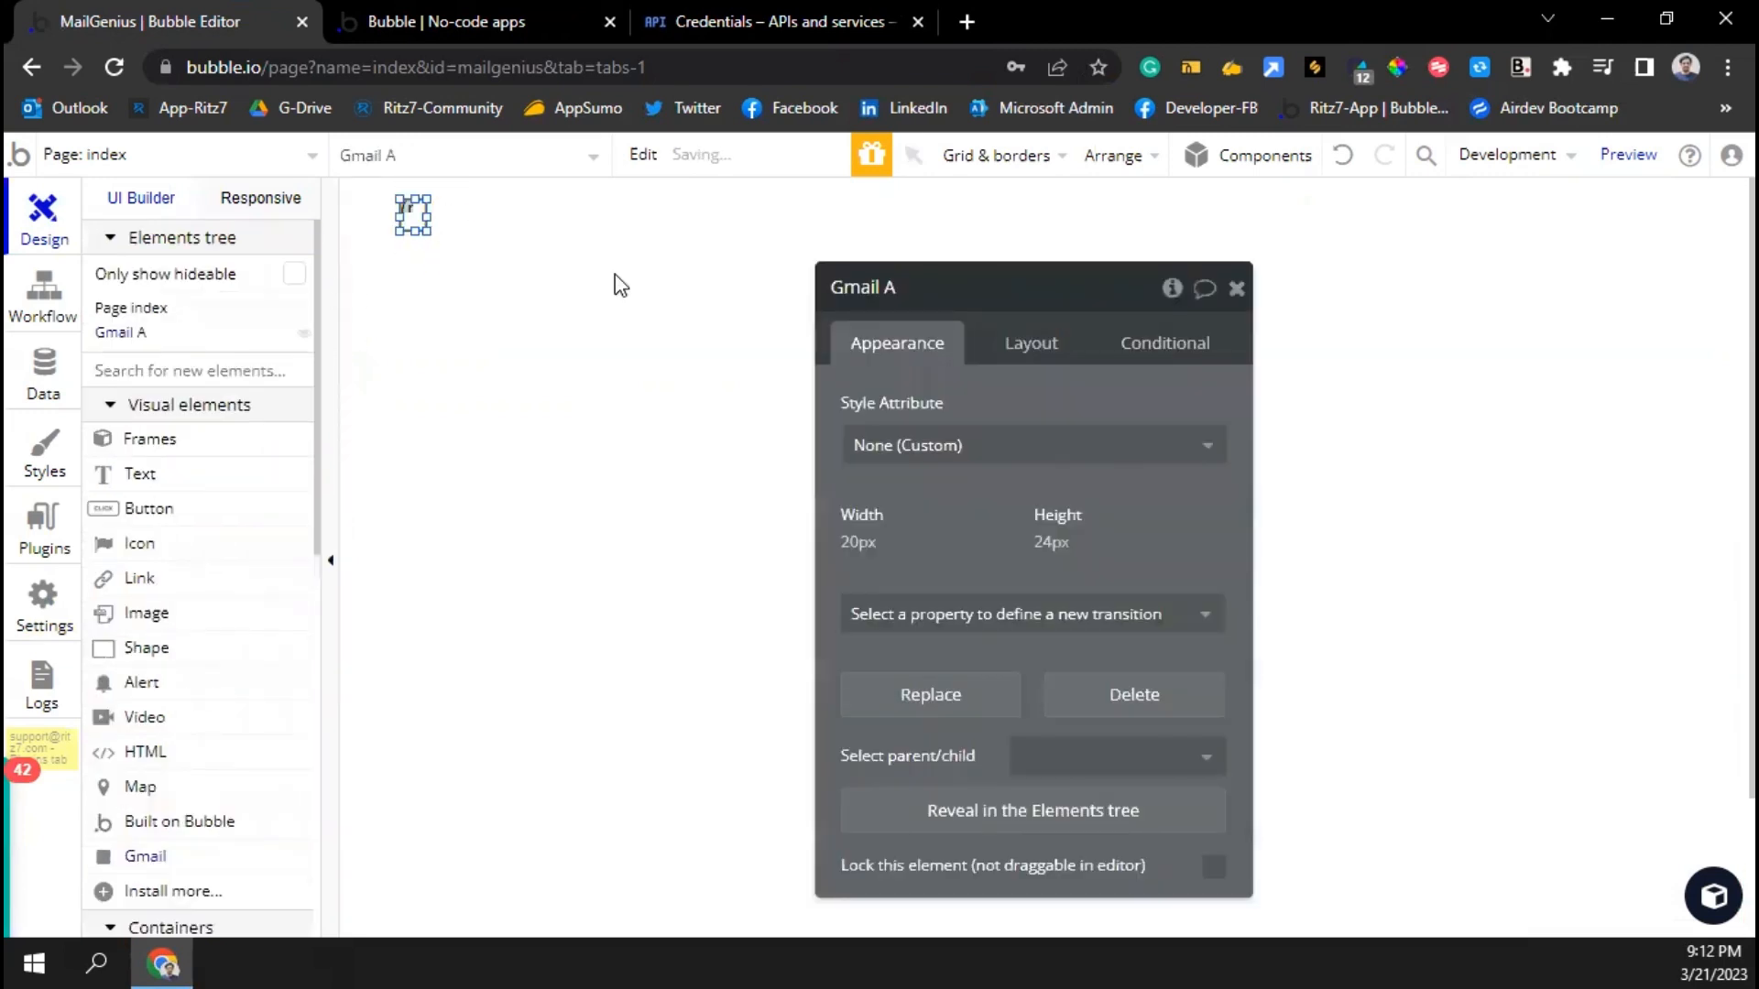
Glance at the page's workflows, then return to Design
click(50, 293)
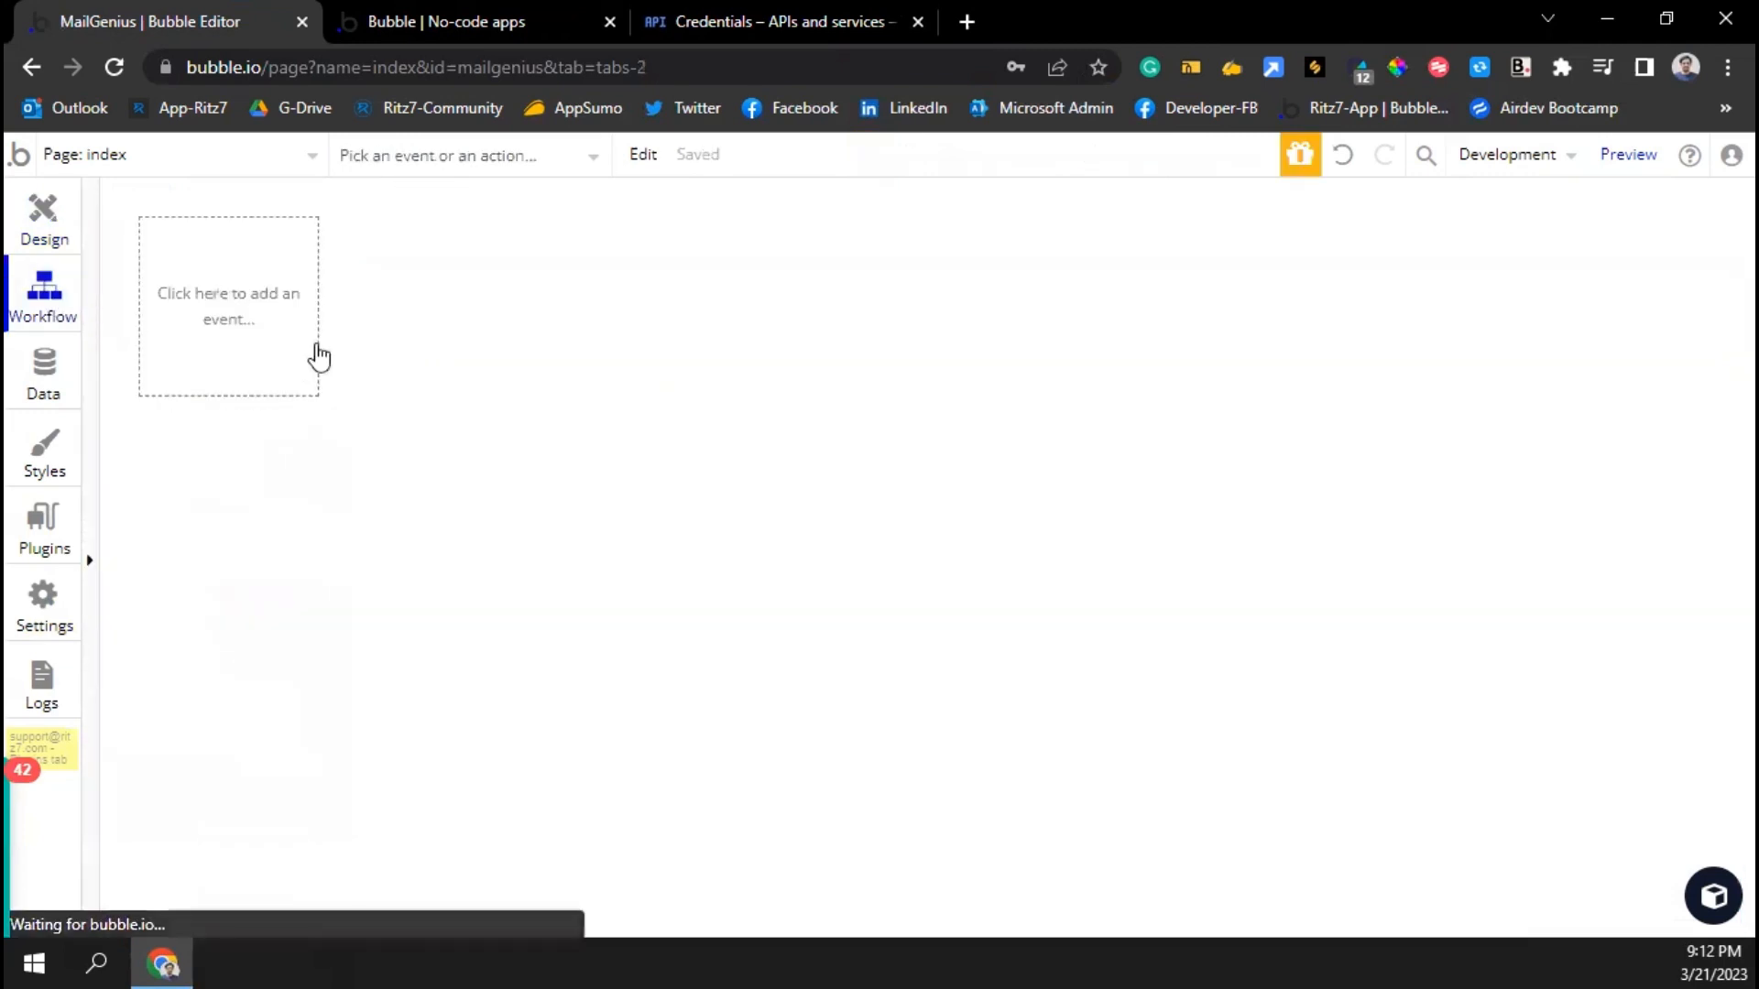
click(264, 328)
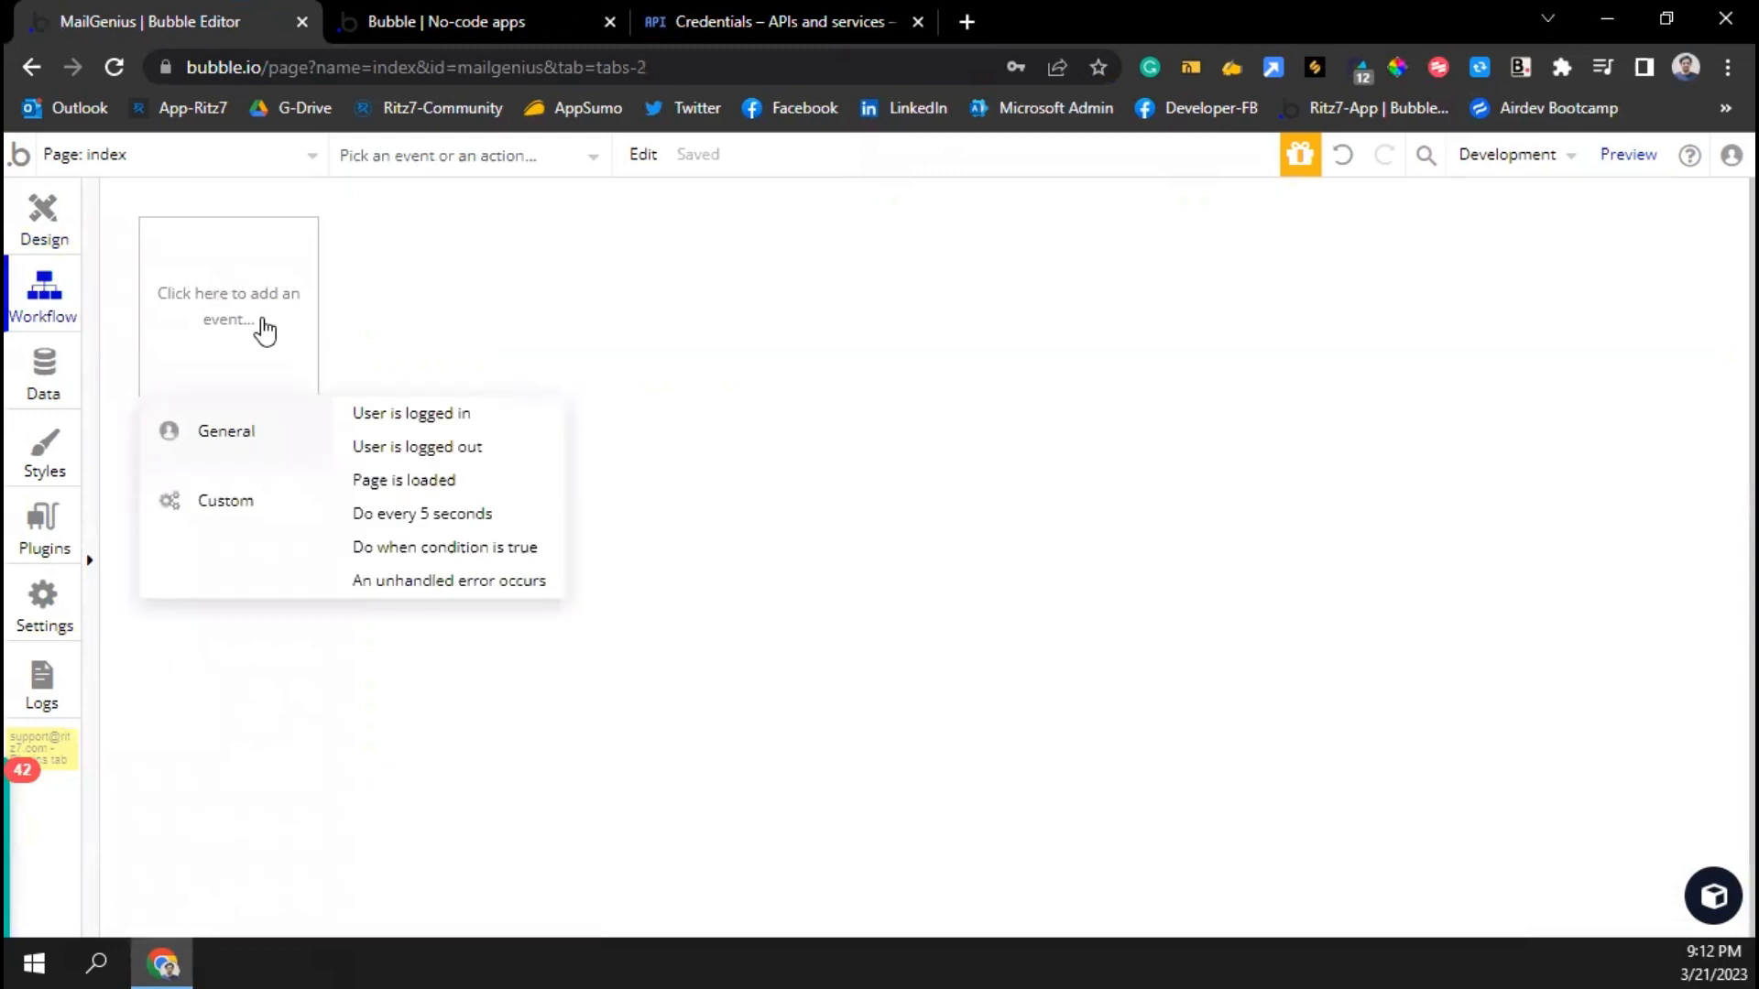
click(45, 222)
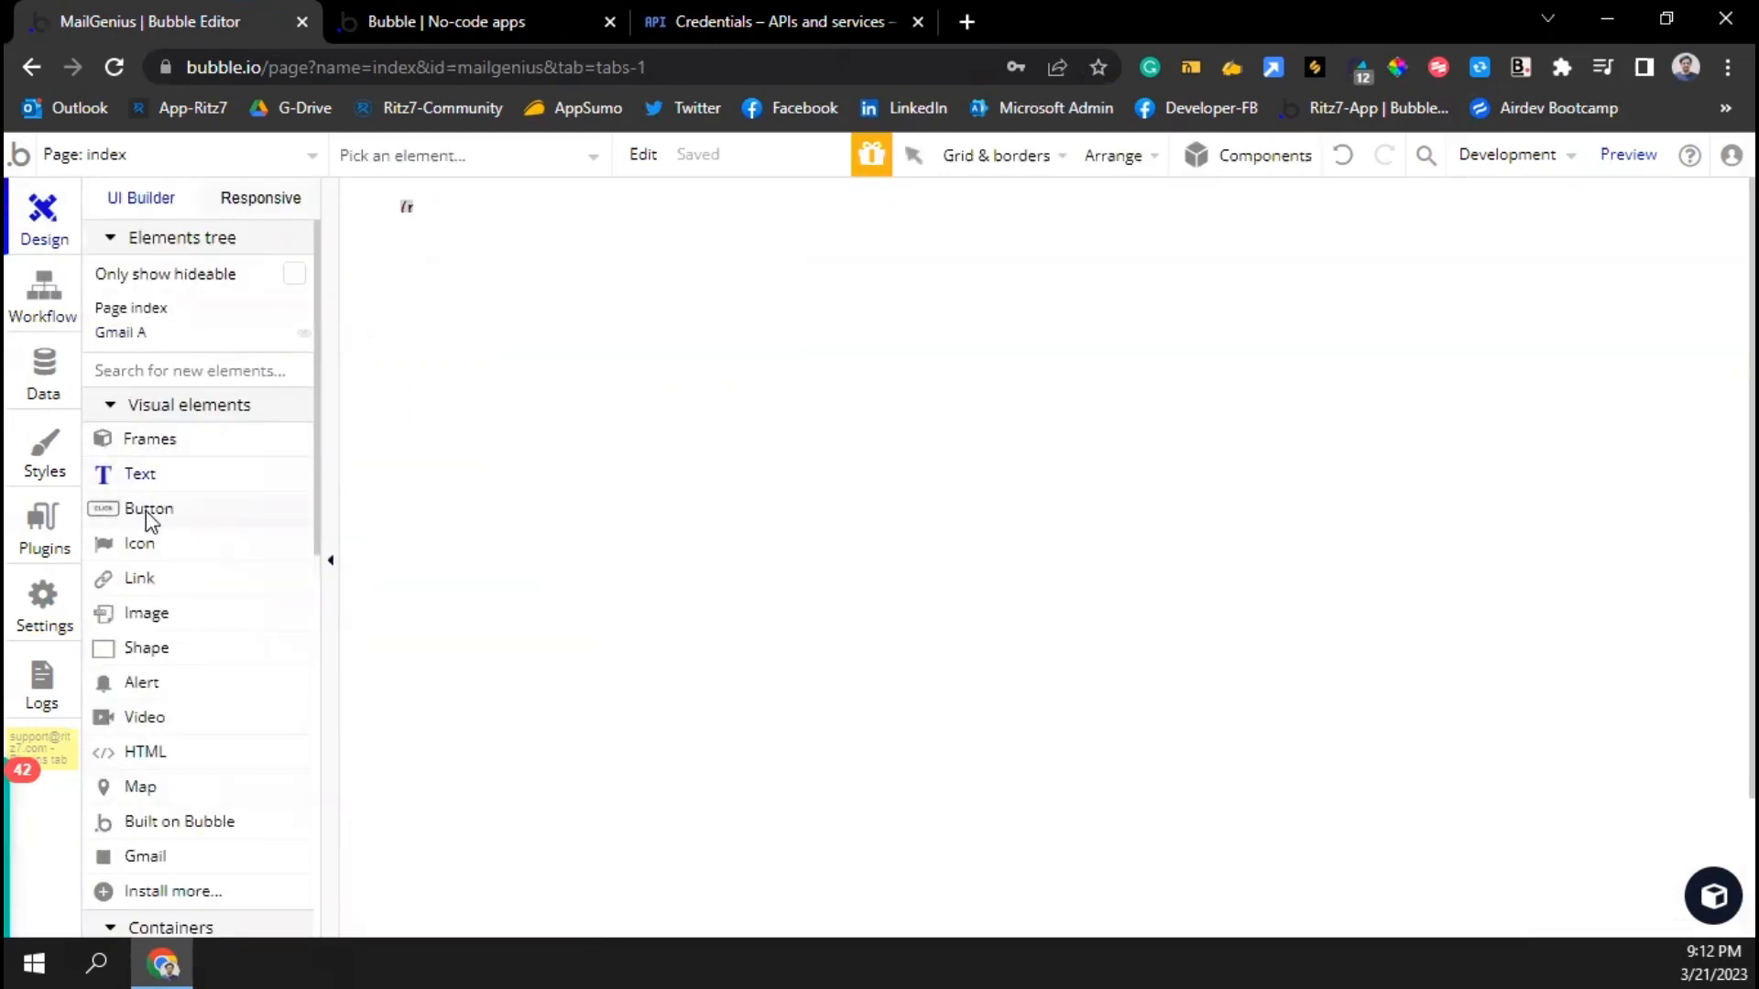
Draw a button labelled 'Get Auth Code' and create its click workflow
click(147, 509)
drag(408, 241, 675, 298)
text(Get Aut)
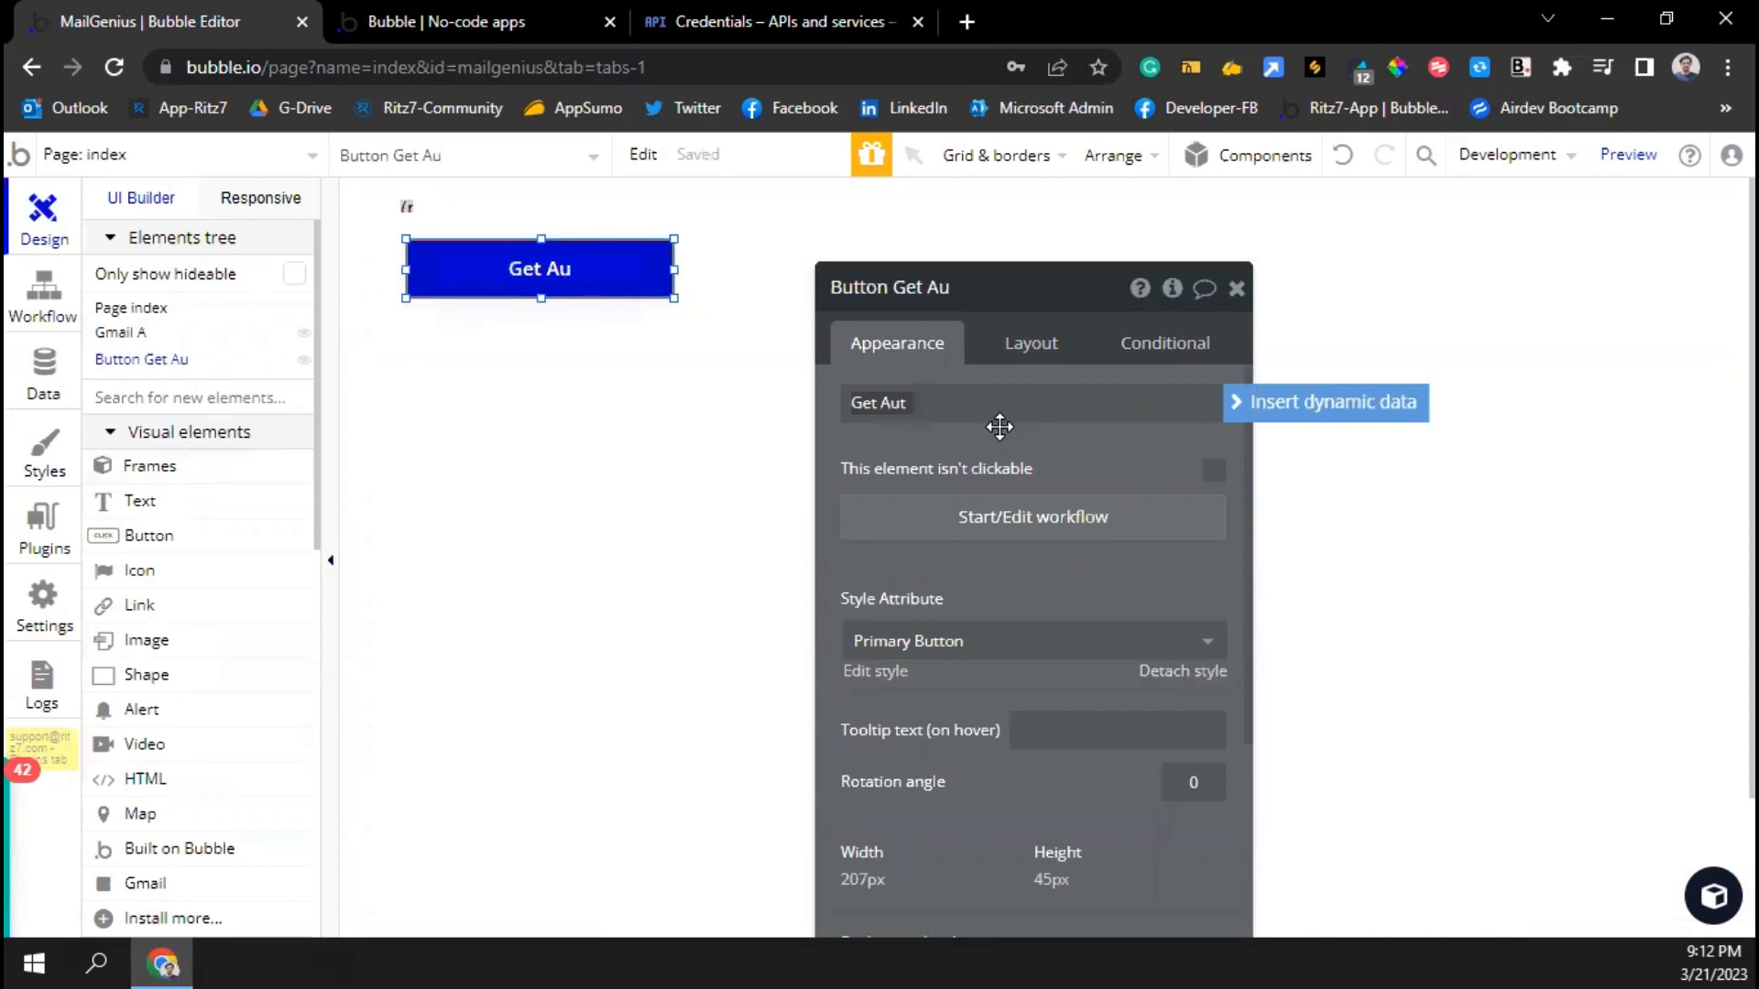
text(h Code)
click(1001, 437)
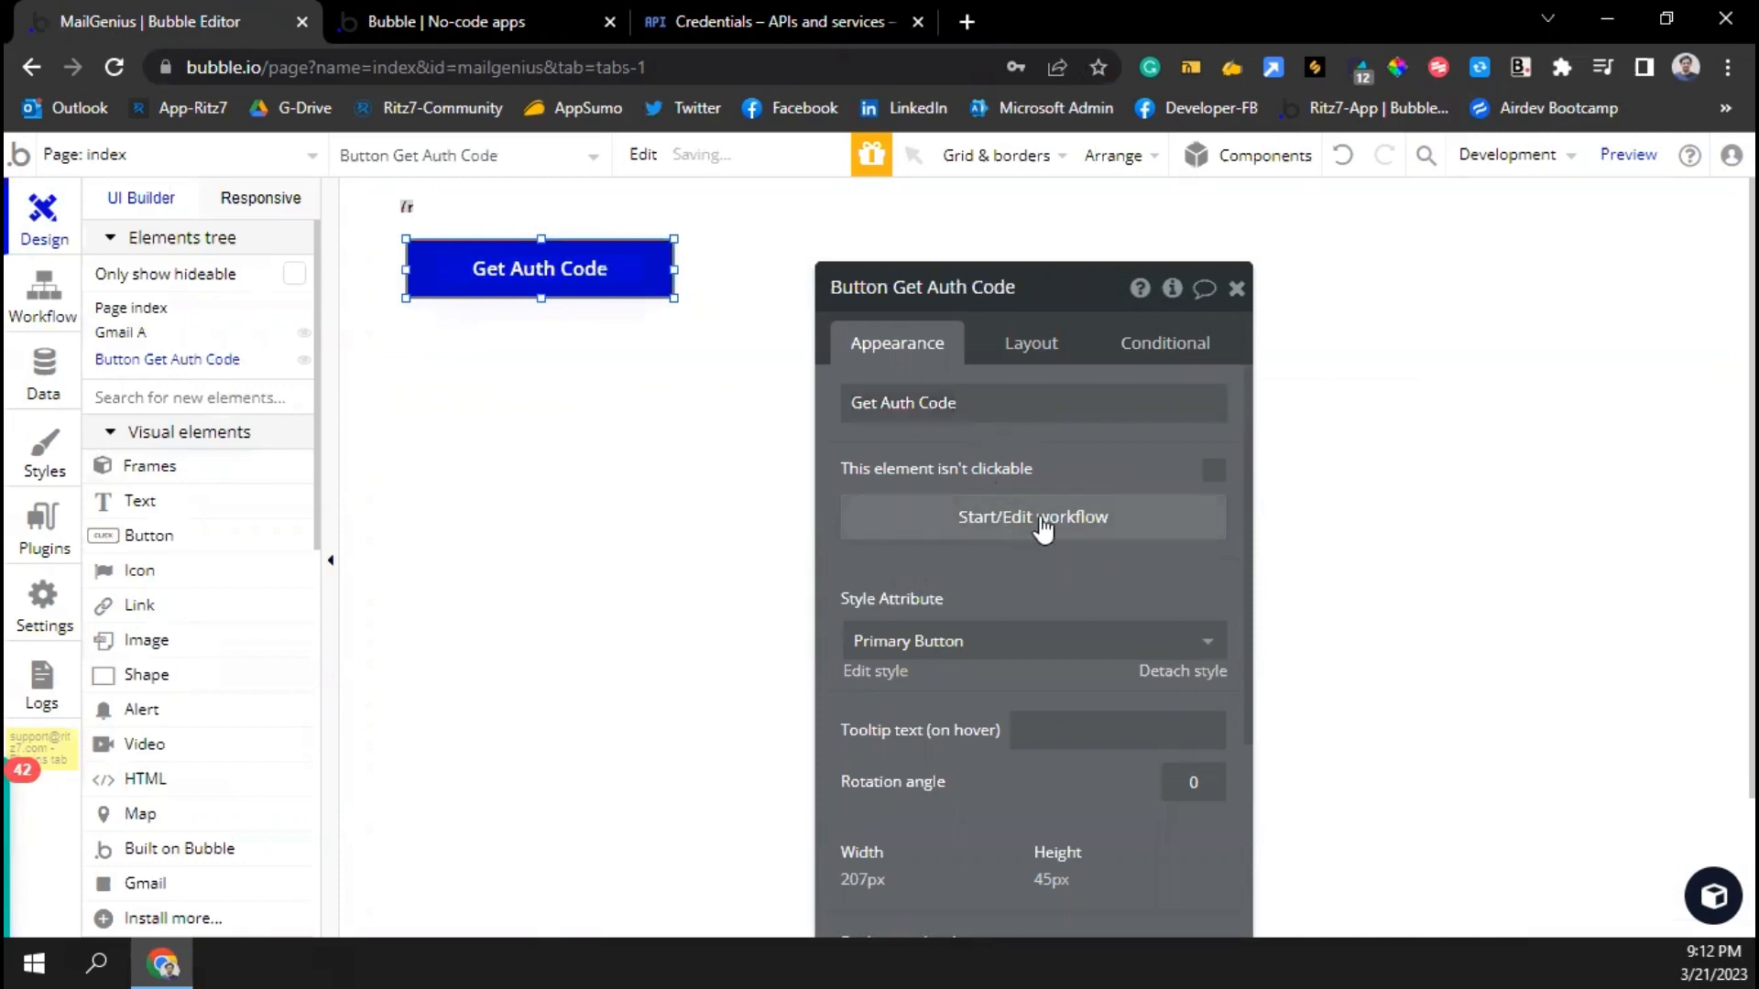
click(1041, 519)
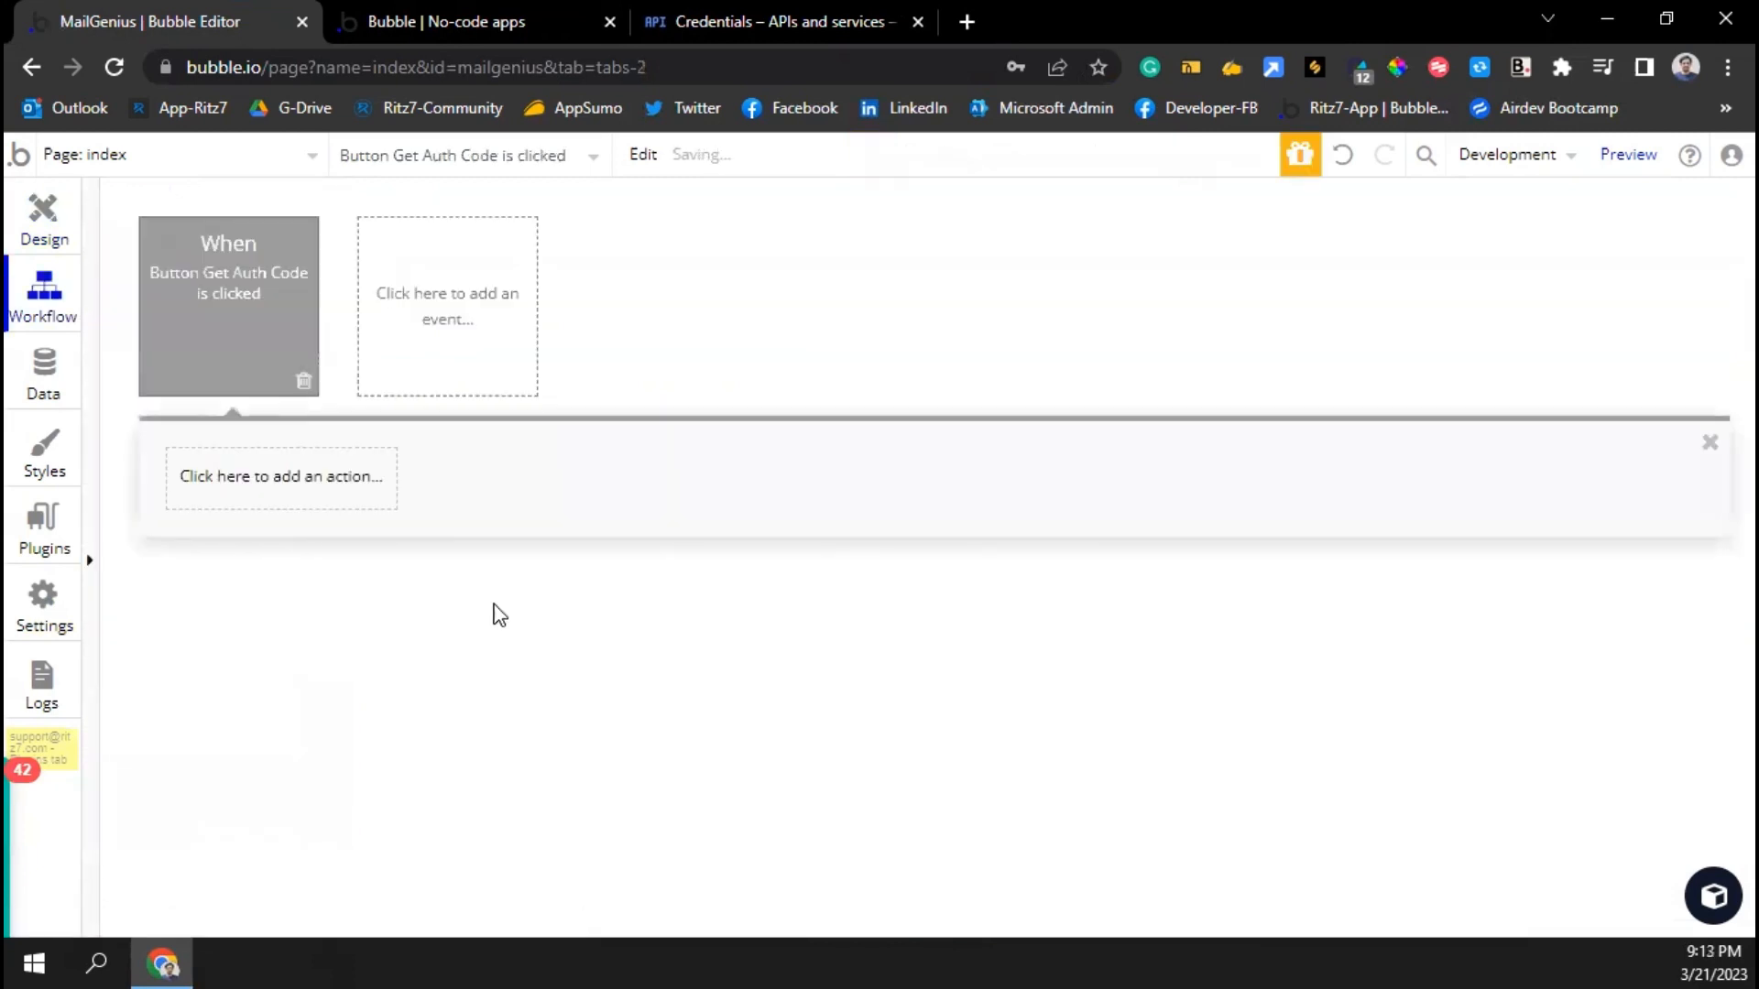
Make 'Get Gmail Auth-Code via URL' Step 1, removing a mistakenly added Get_Access_Token-via_Code
click(265, 481)
text(gmail)
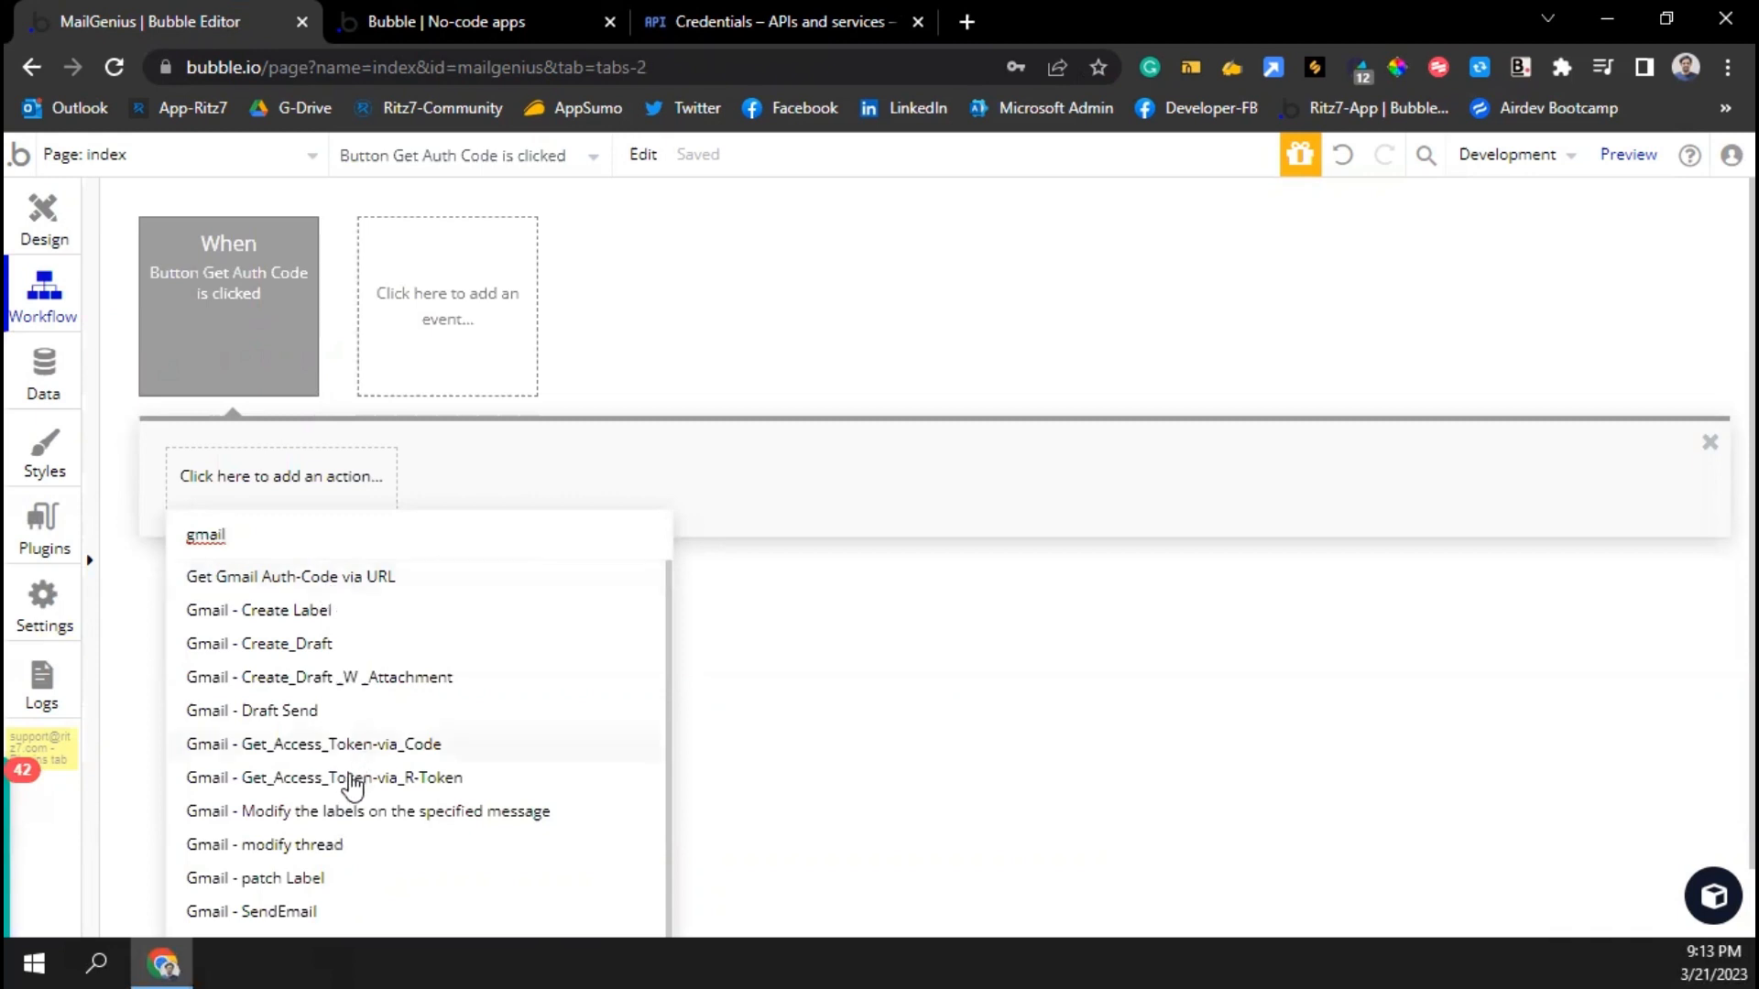
click(371, 744)
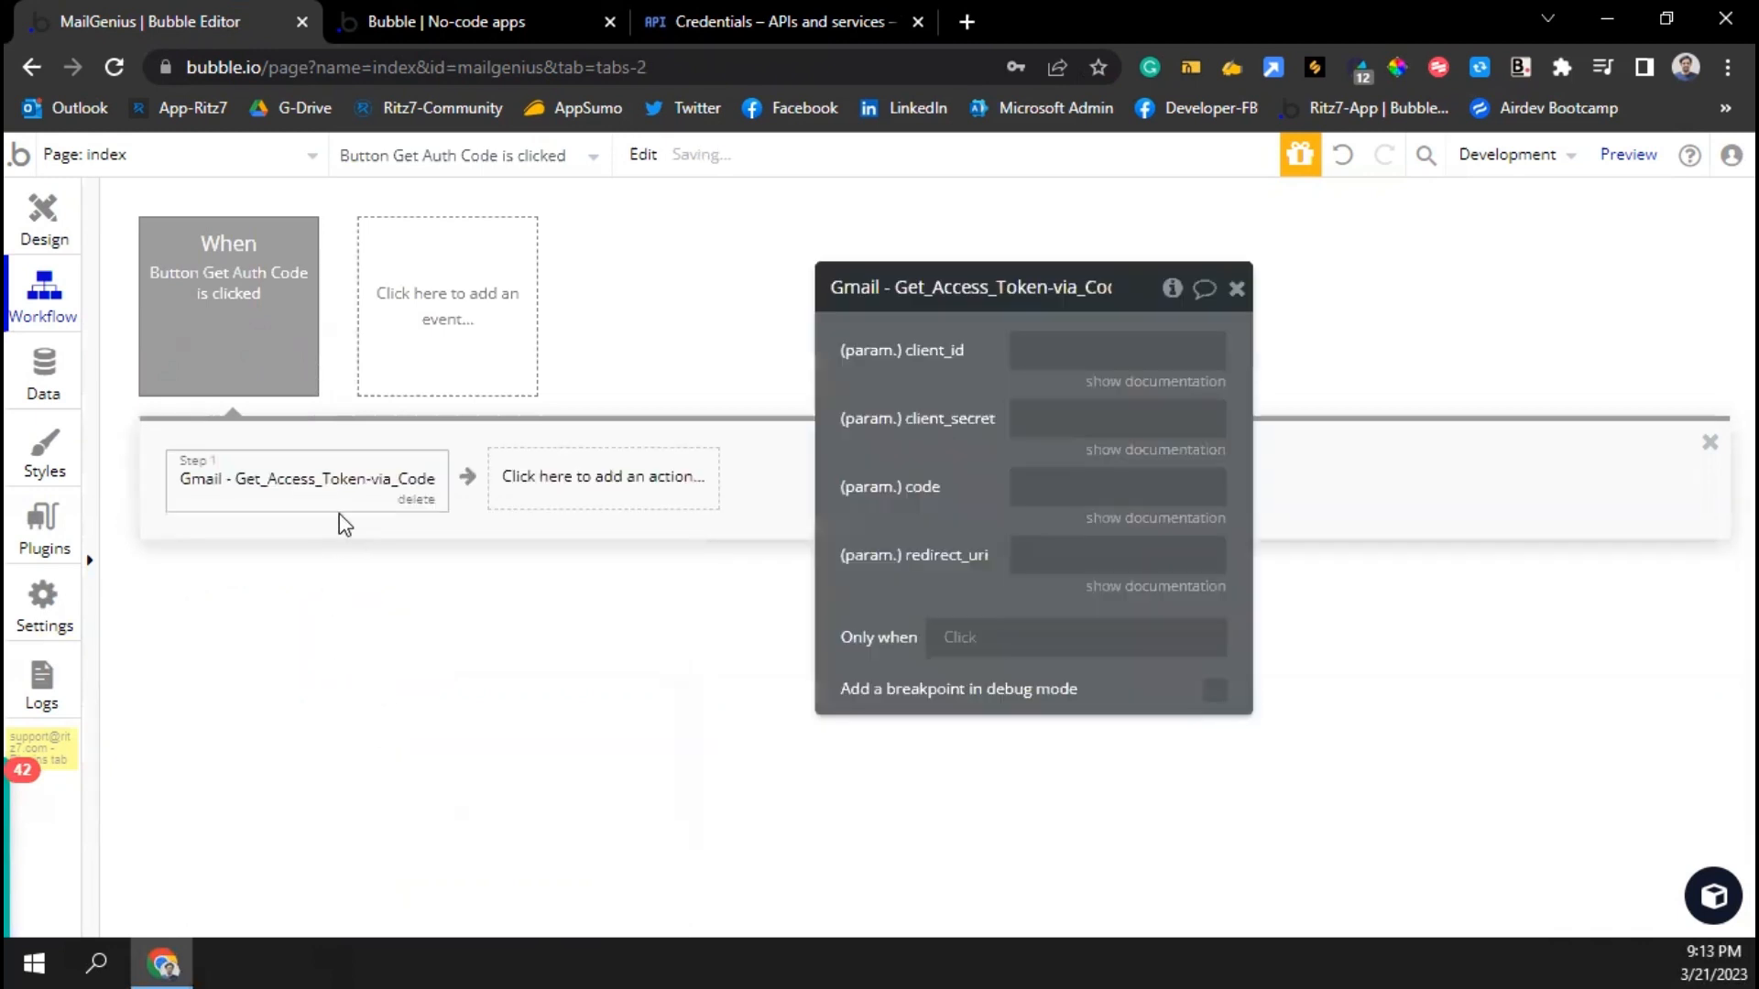
click(416, 501)
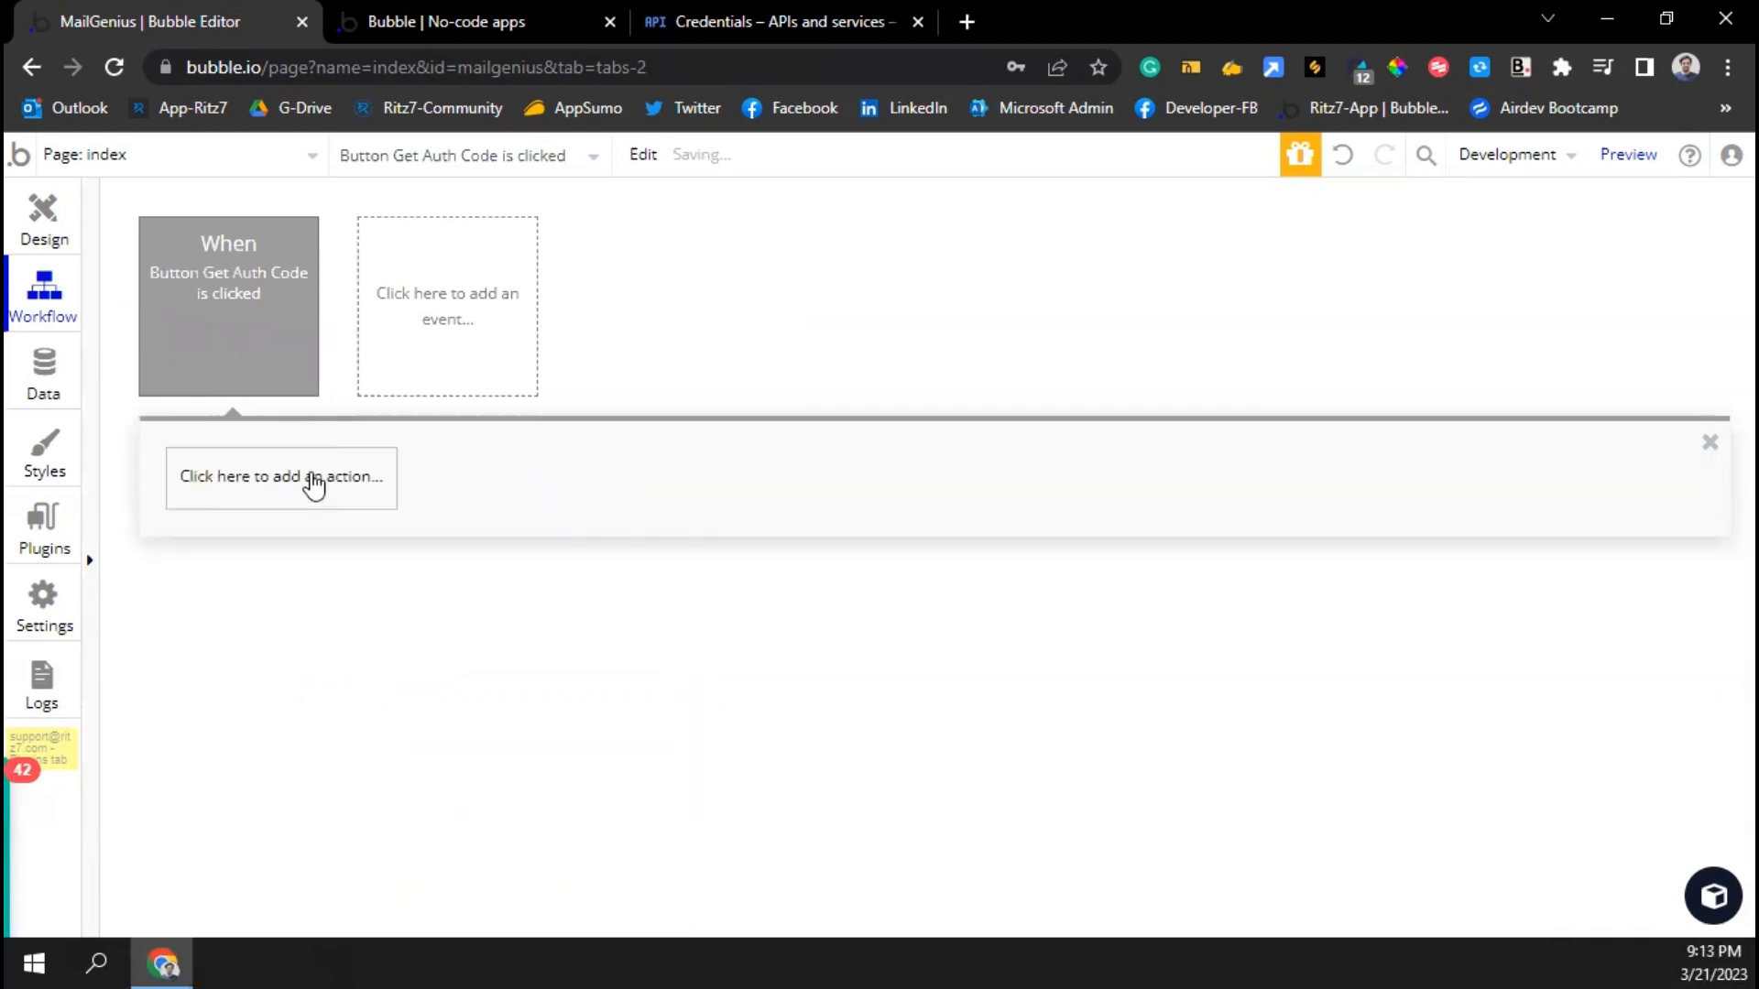
click(314, 481)
text(url)
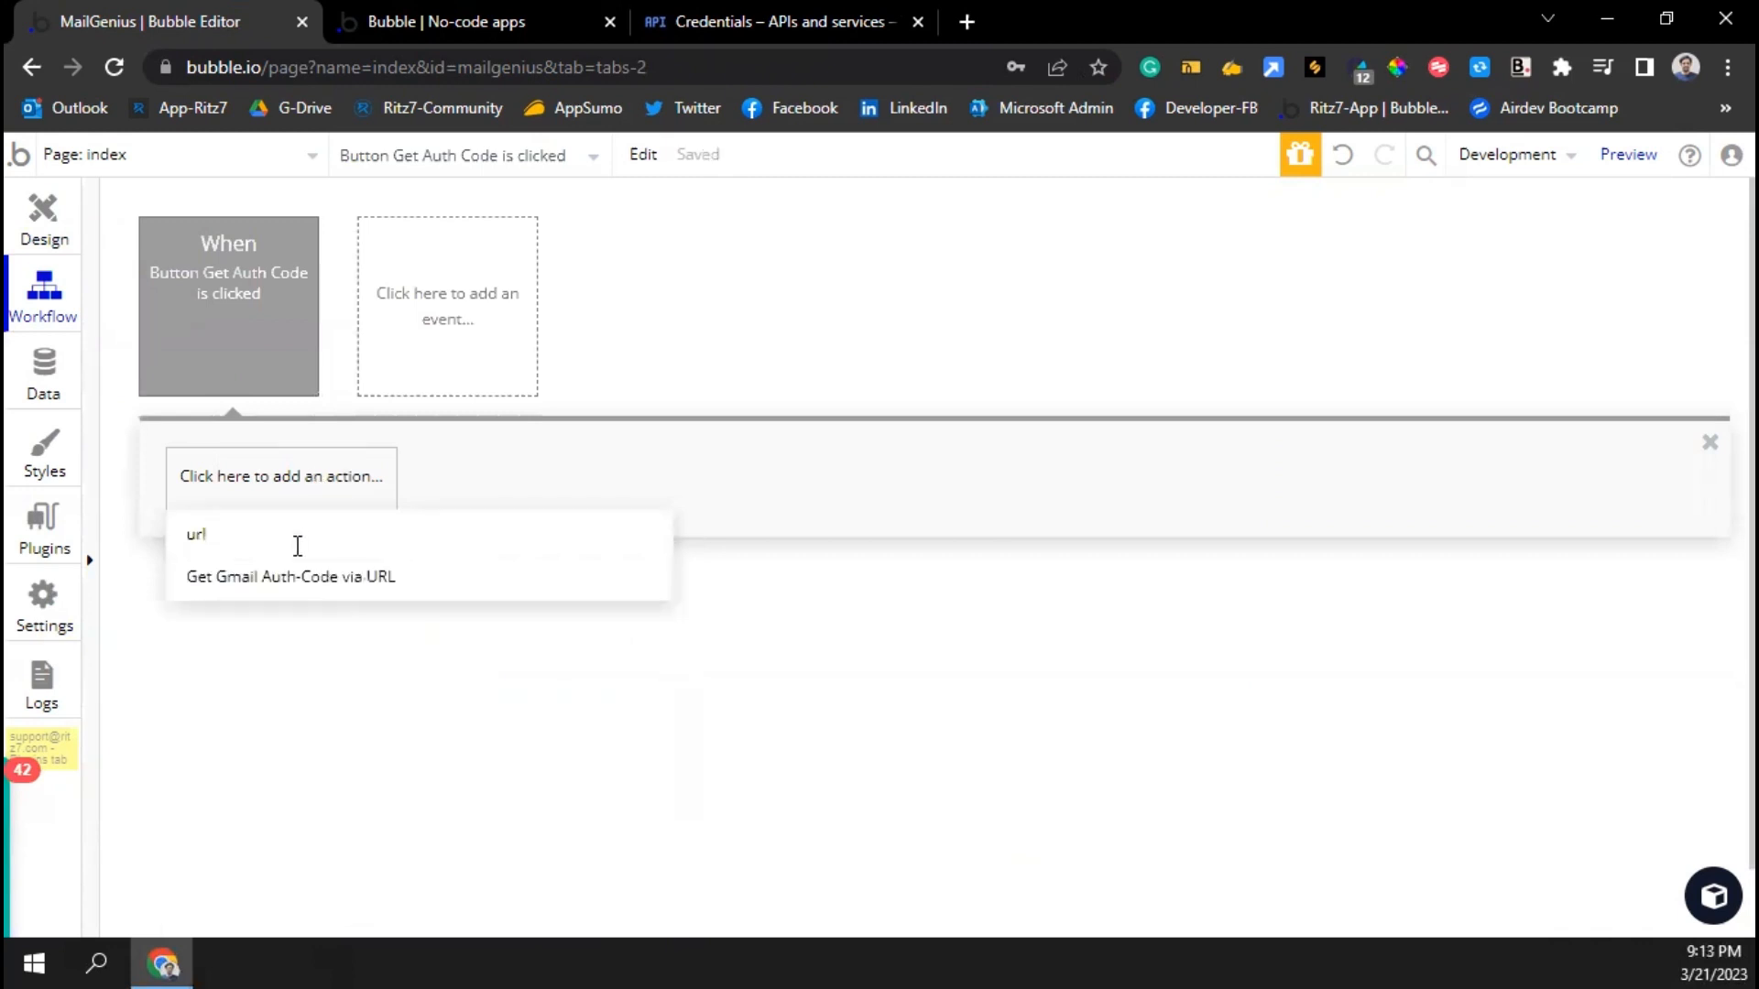
click(310, 577)
click(1086, 349)
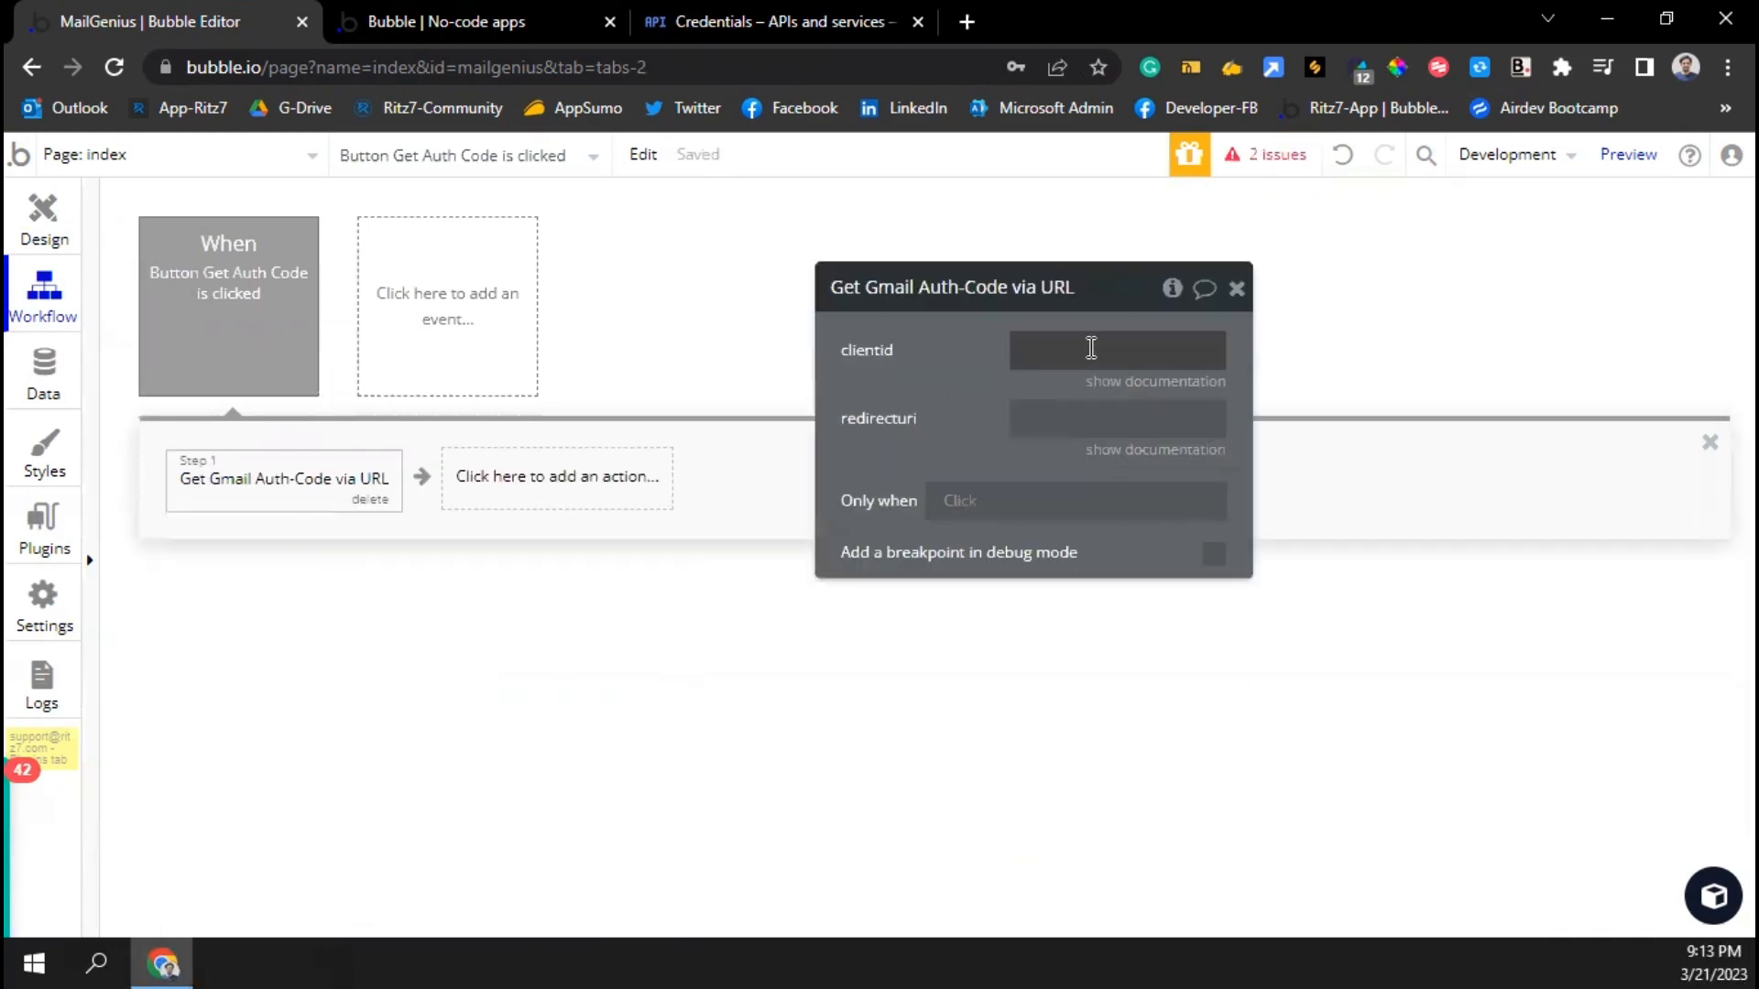
Paste the Google OAuth client ID into Step 1's clientid parameter
click(805, 14)
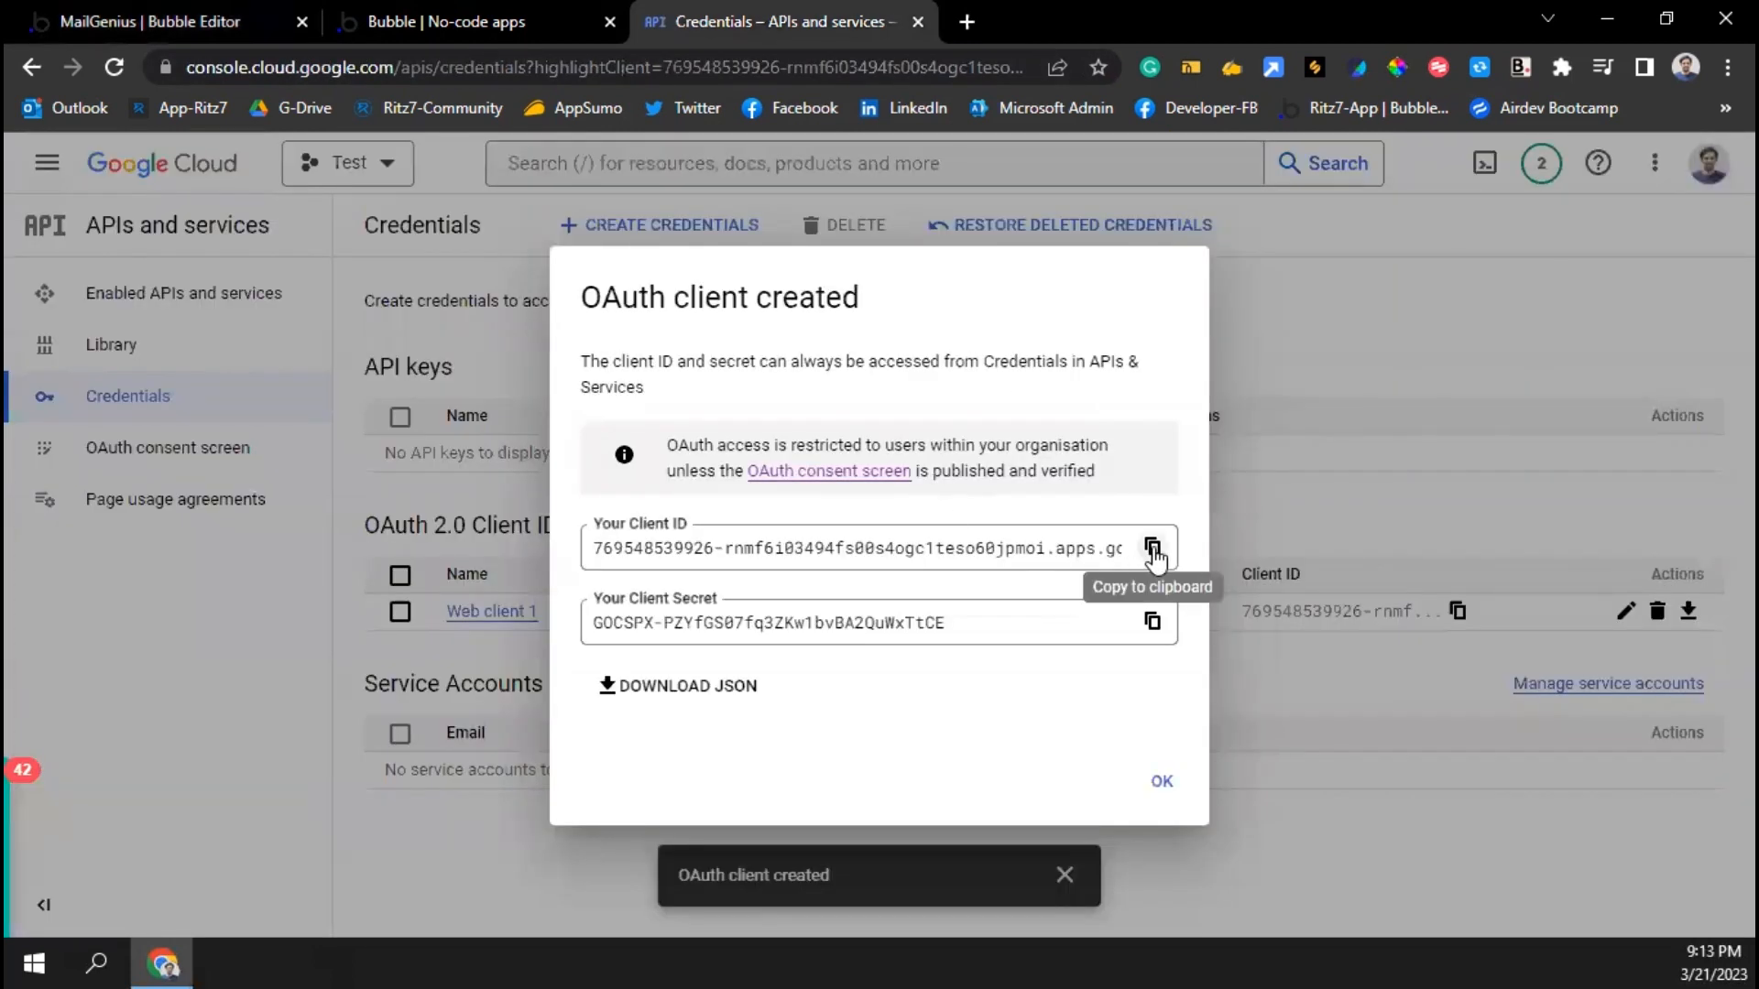
click(1152, 547)
click(138, 19)
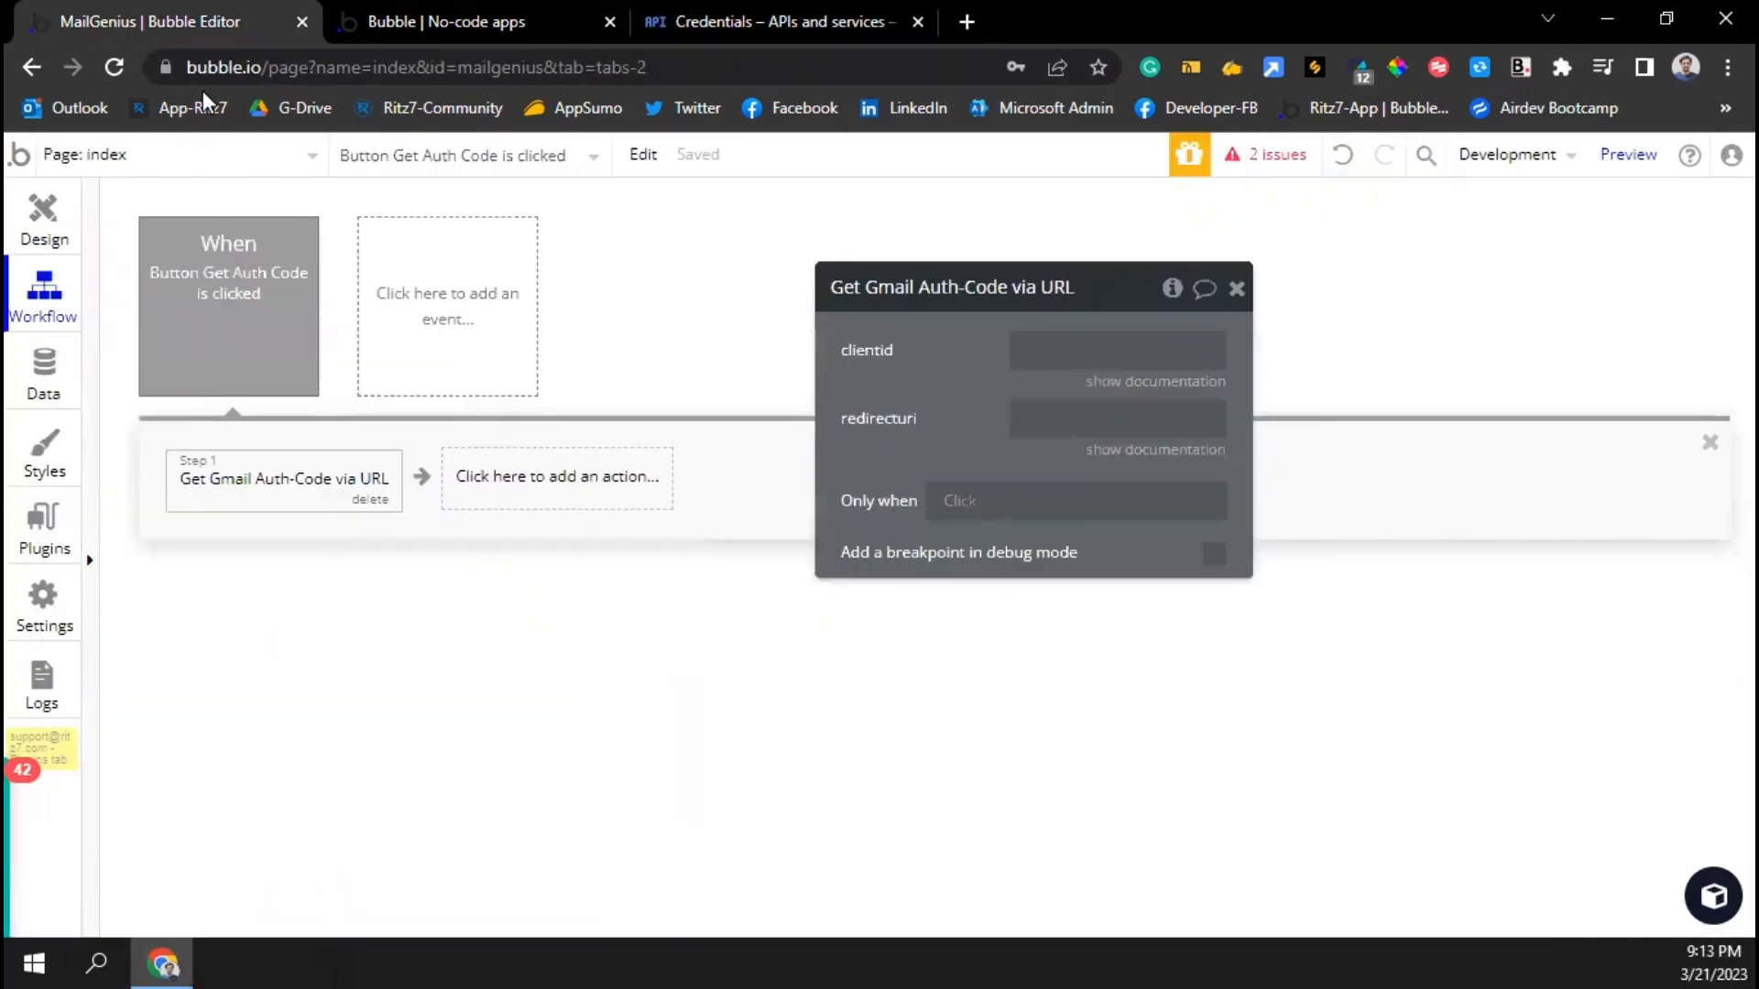
click(1047, 356)
key(ctrl+v)
Set redirecturi to the version-test?debug_mode=true URL from clipboard history
click(1060, 420)
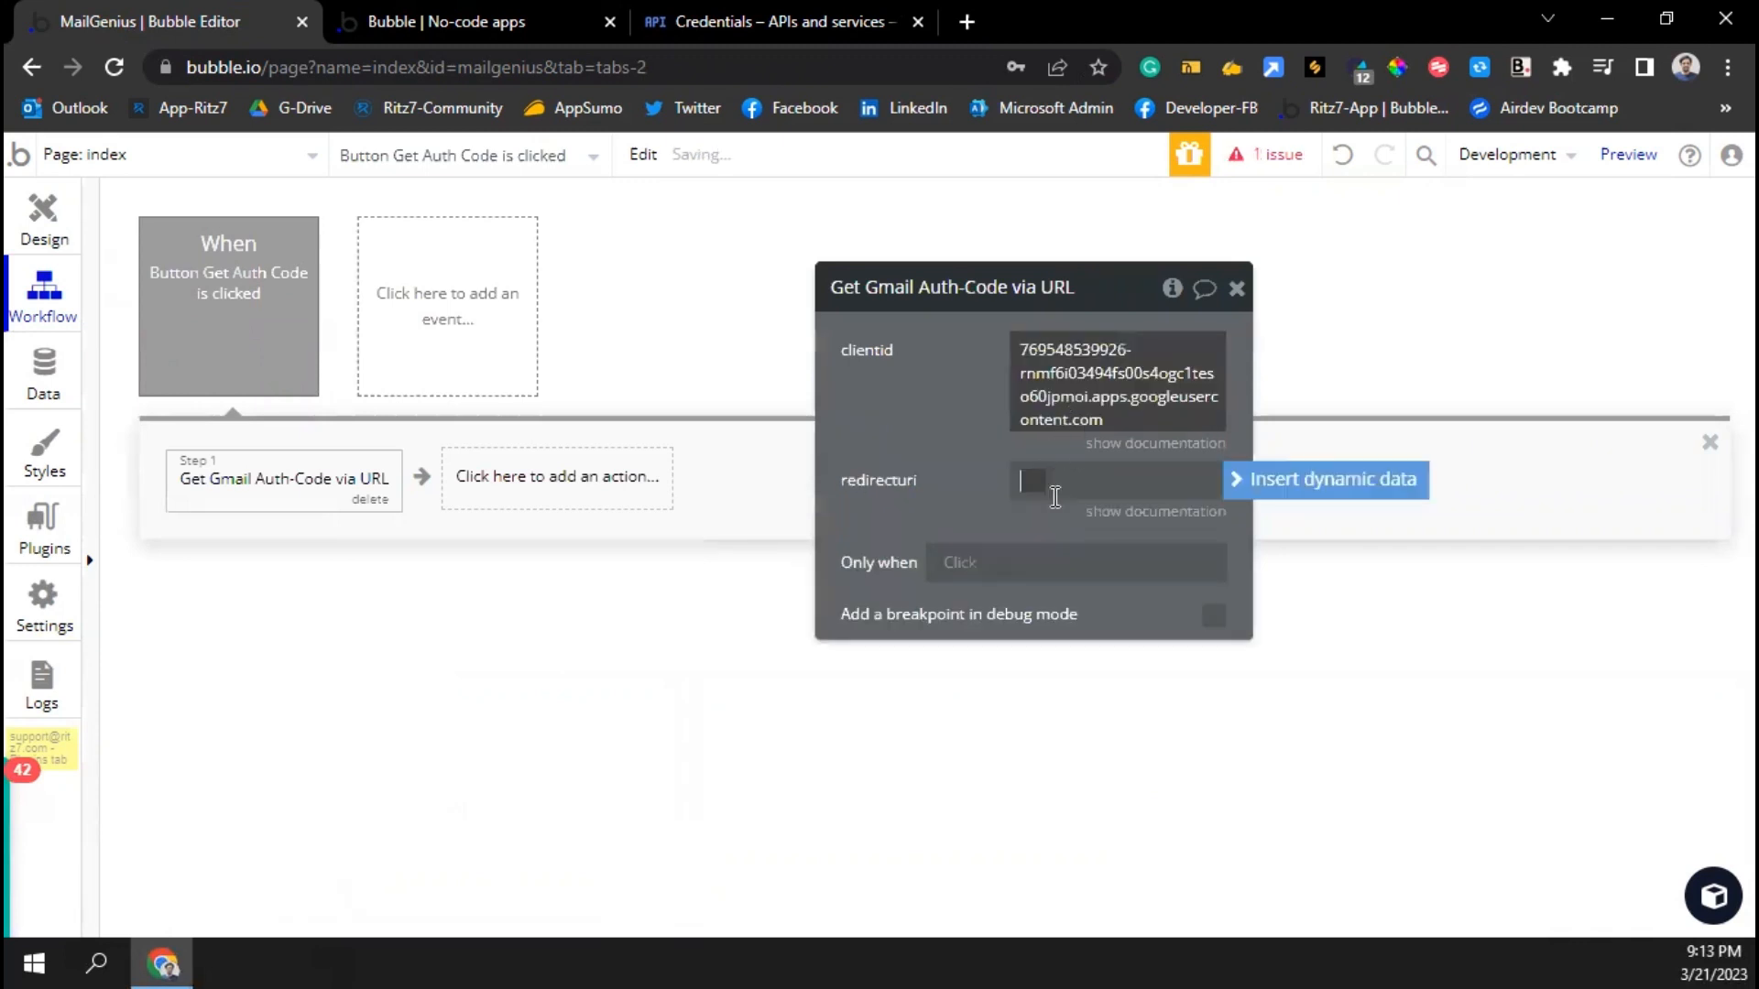
key(super+v)
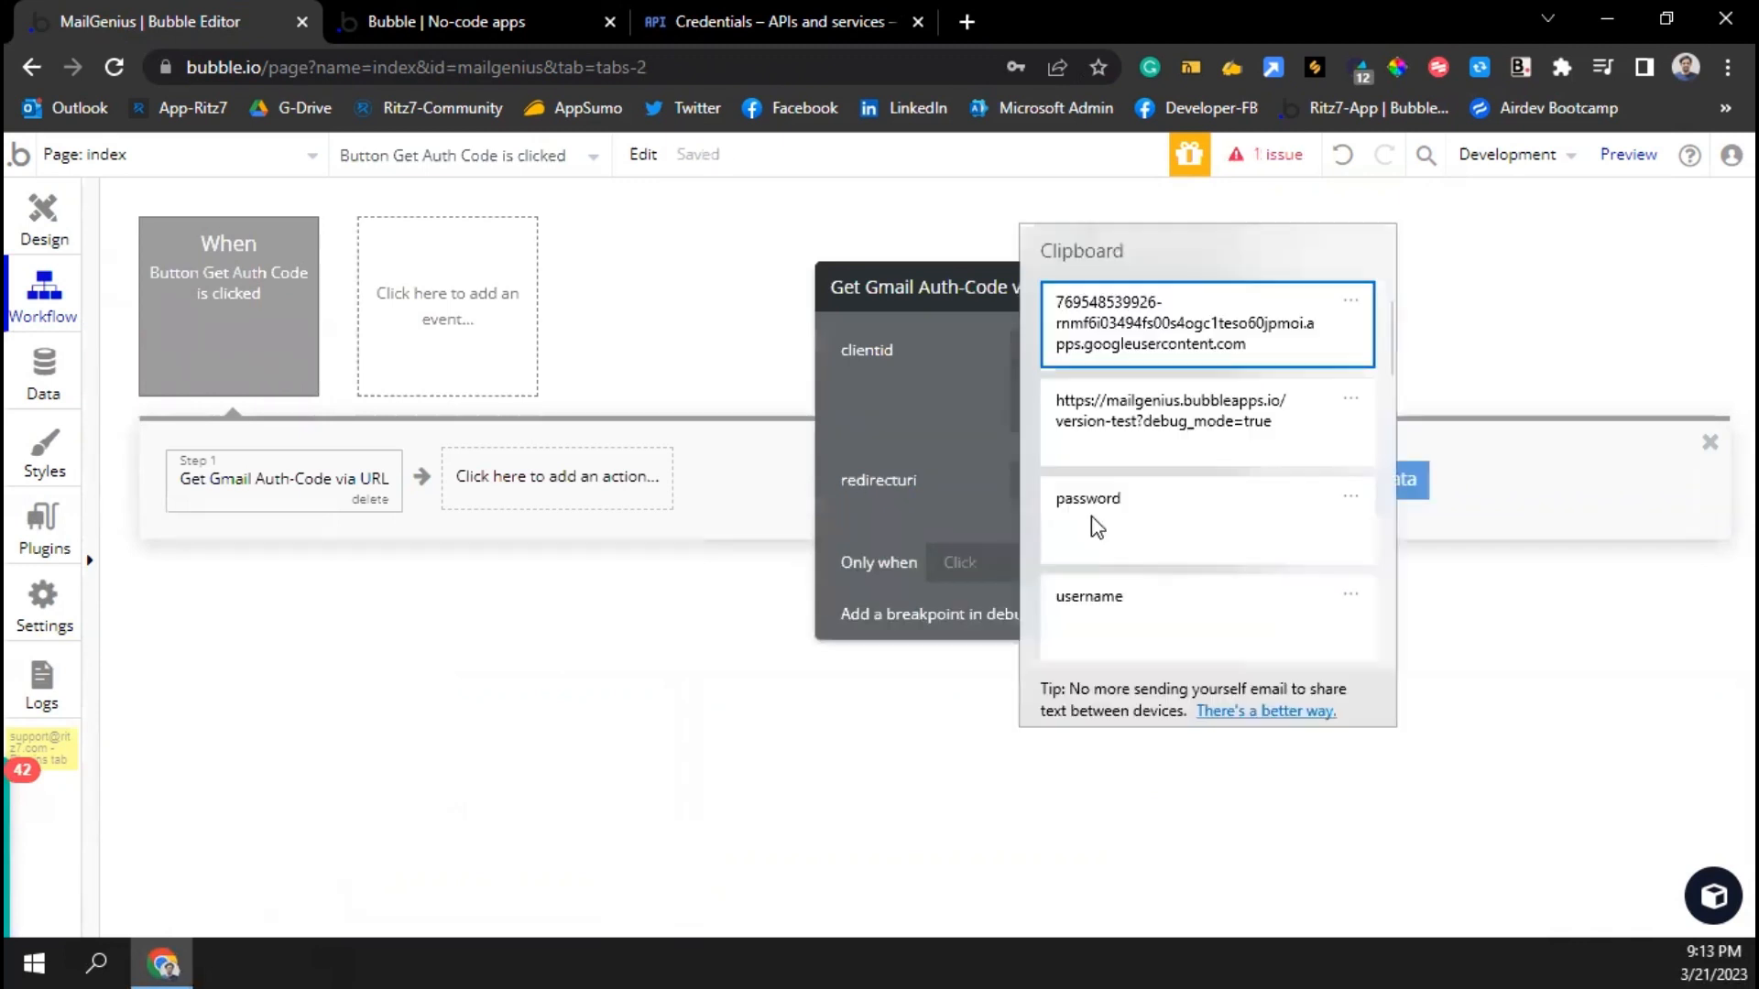
click(1127, 421)
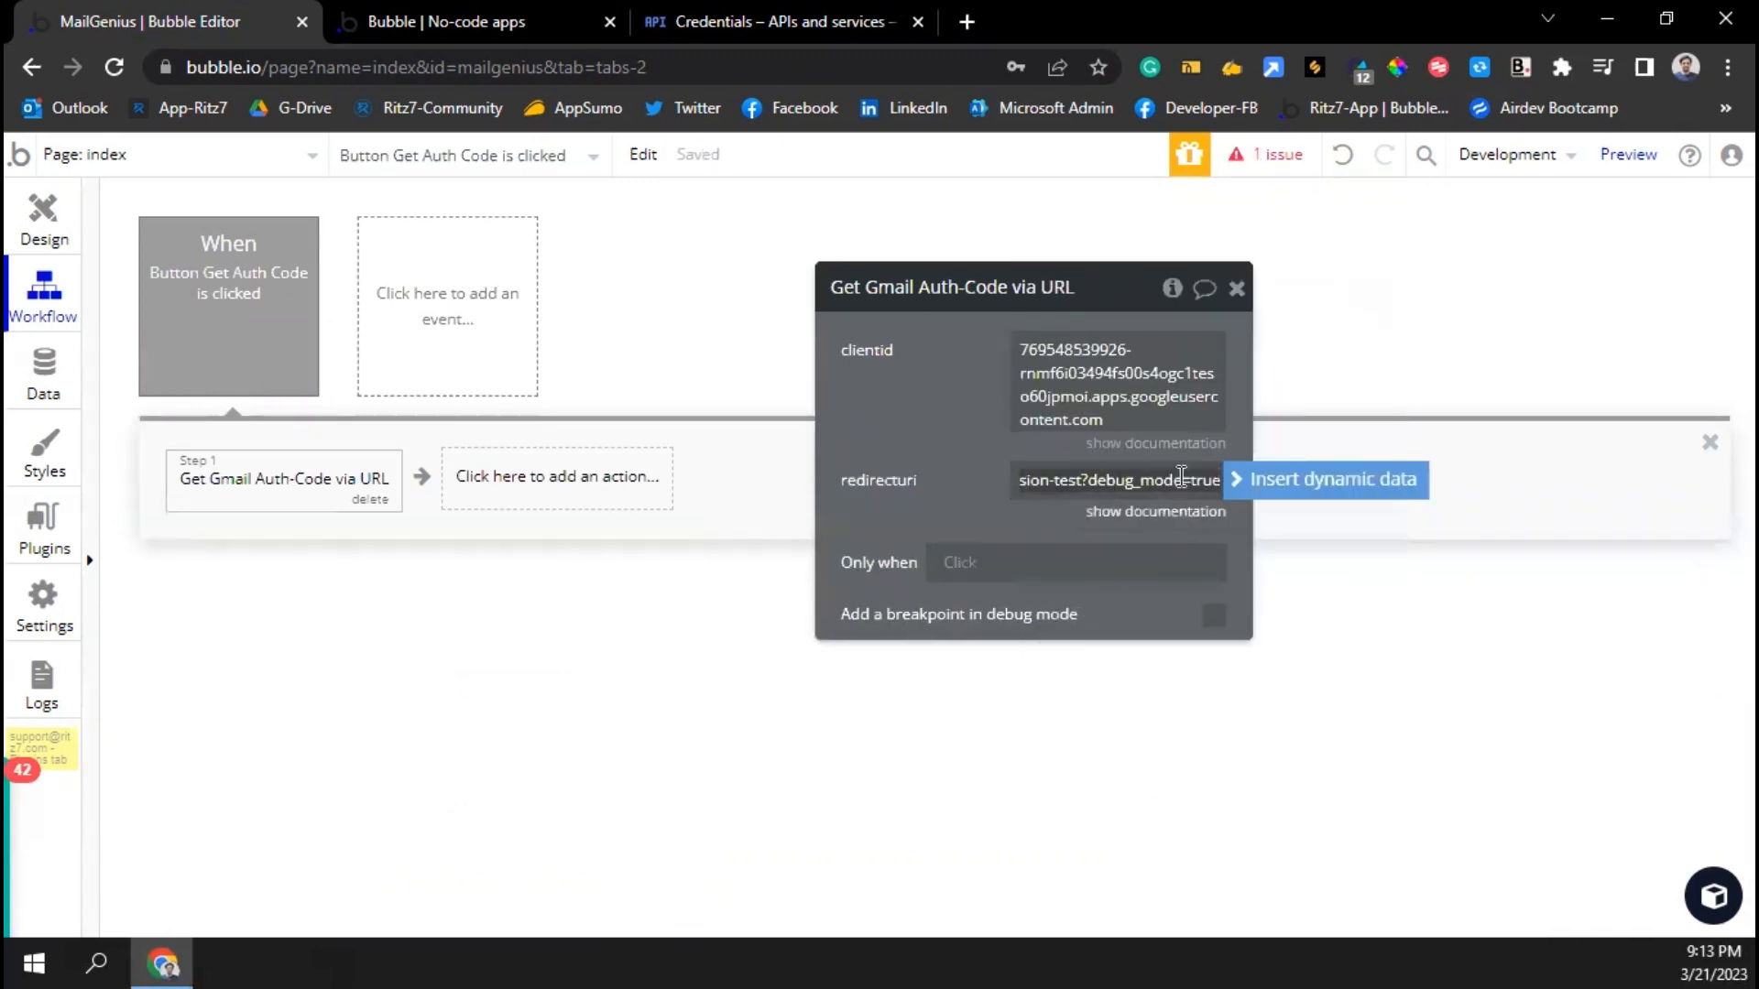
click(991, 456)
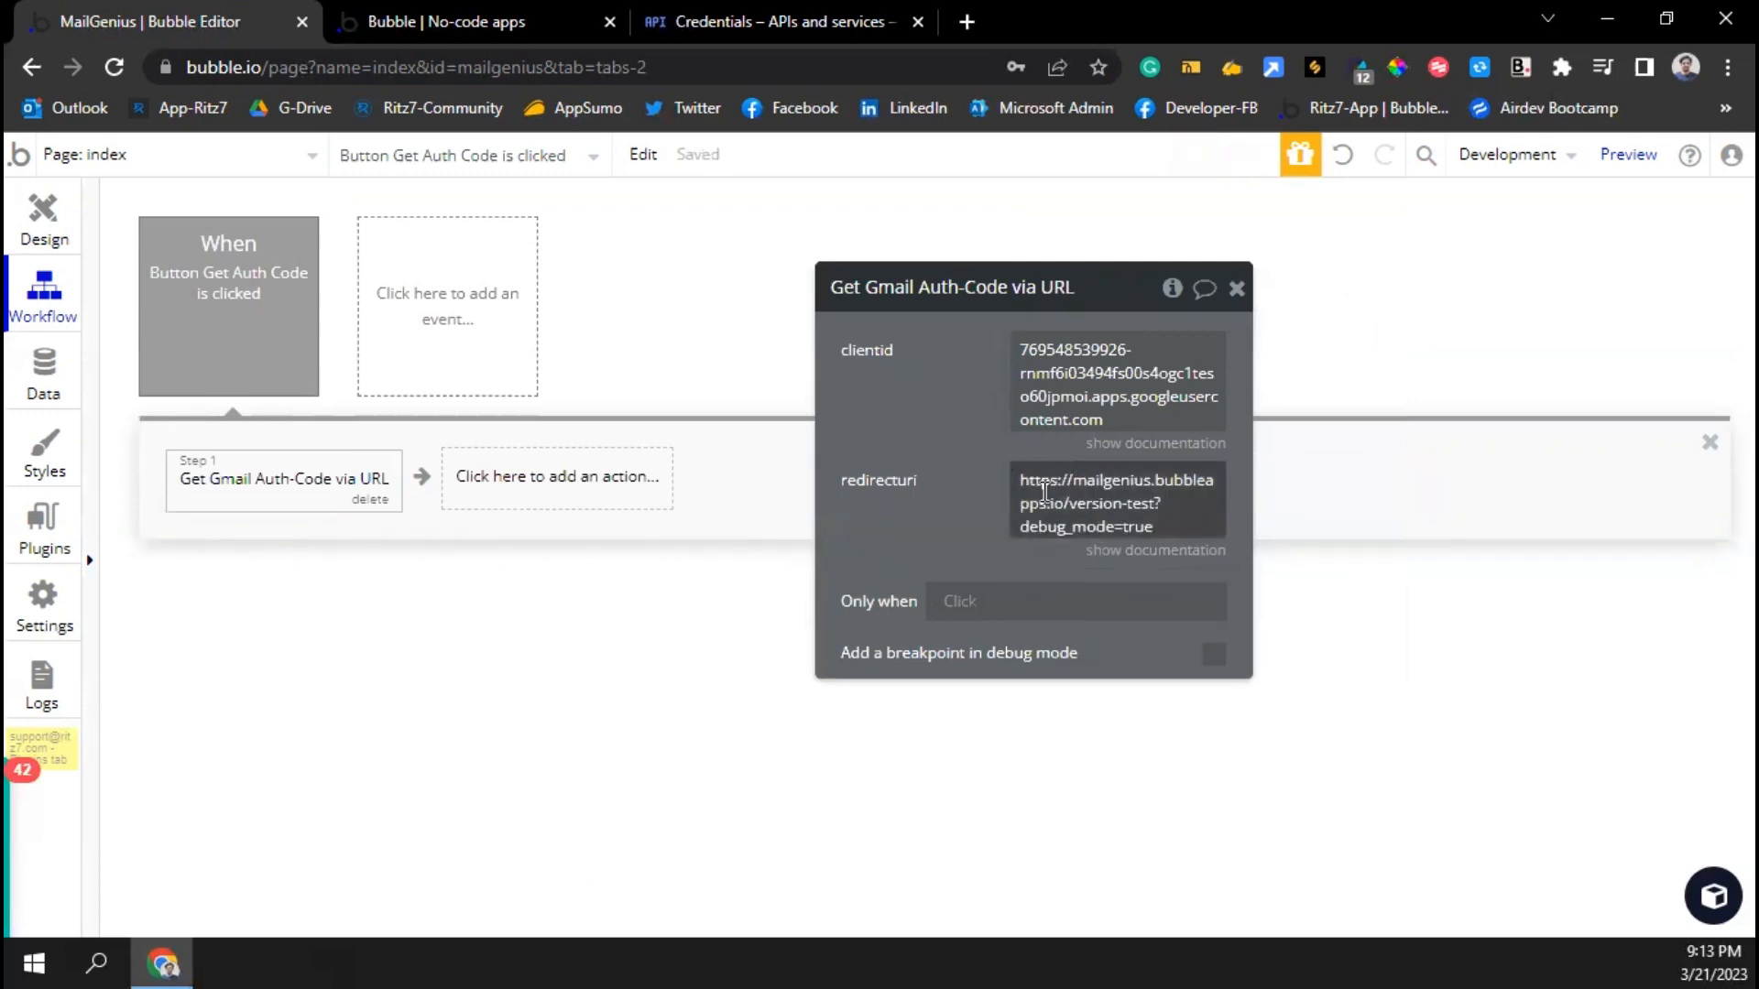
click(729, 20)
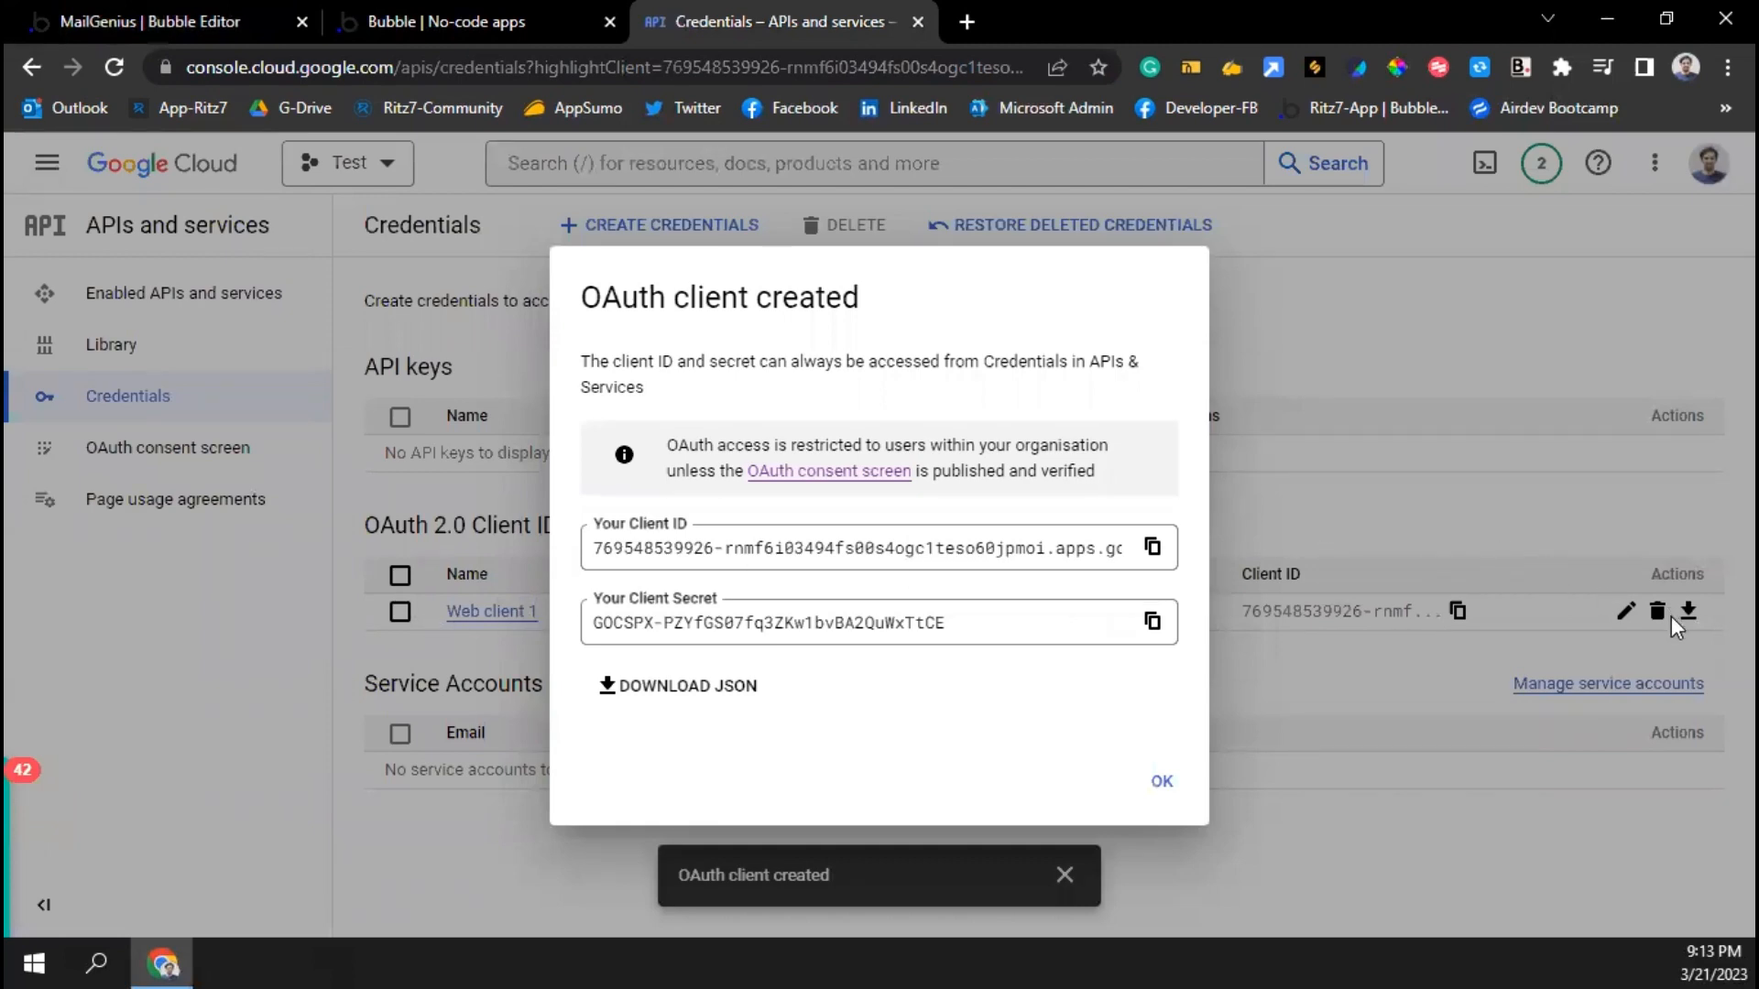
Save Web client 1 with its two authorised redirect URIs and return to Bubble
click(1598, 621)
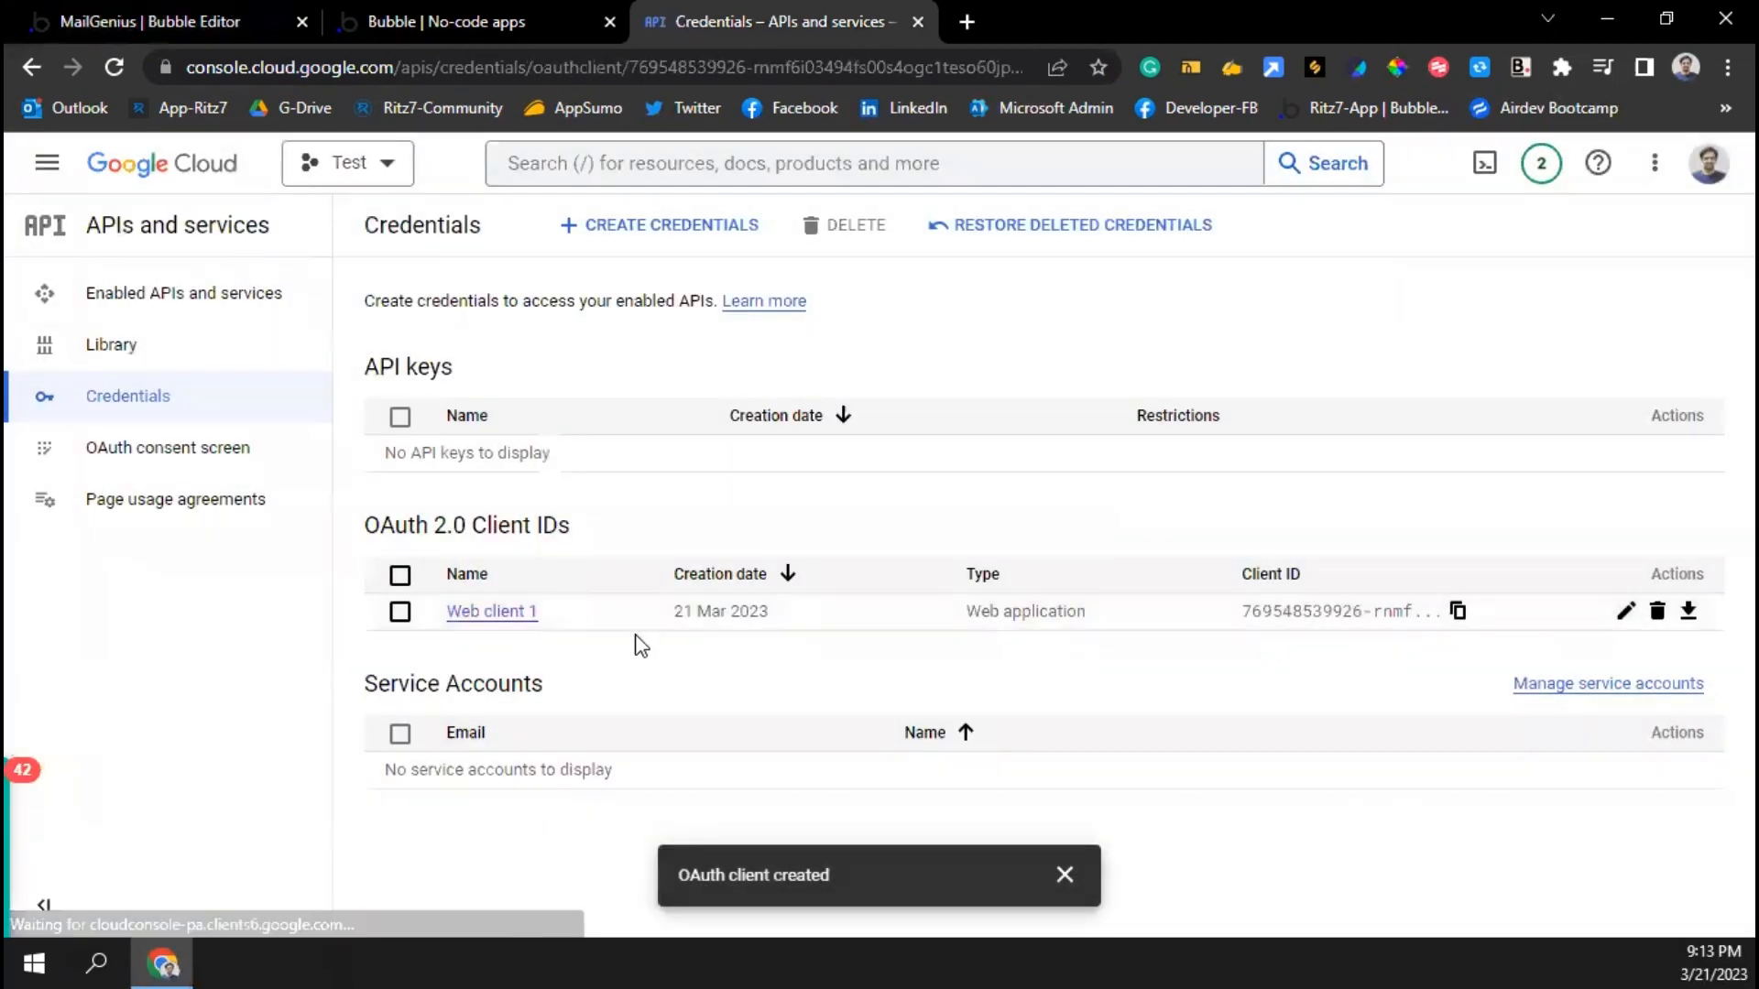
scroll(608, 675, down, 4)
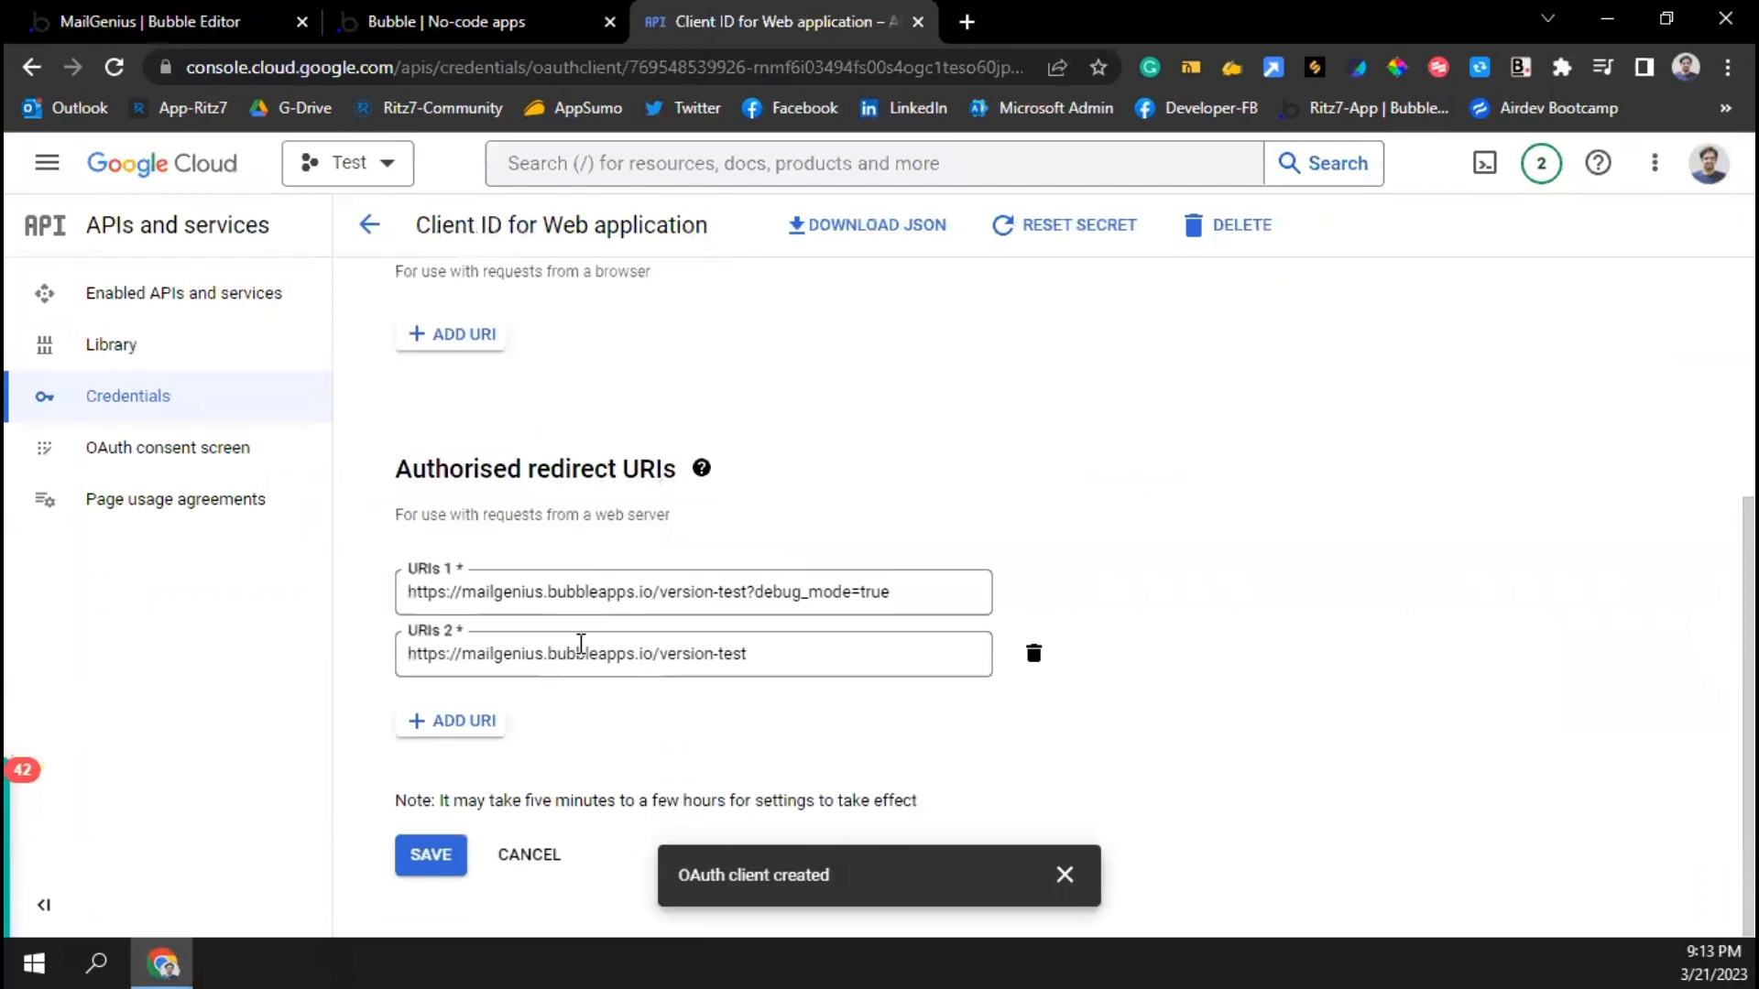
click(423, 857)
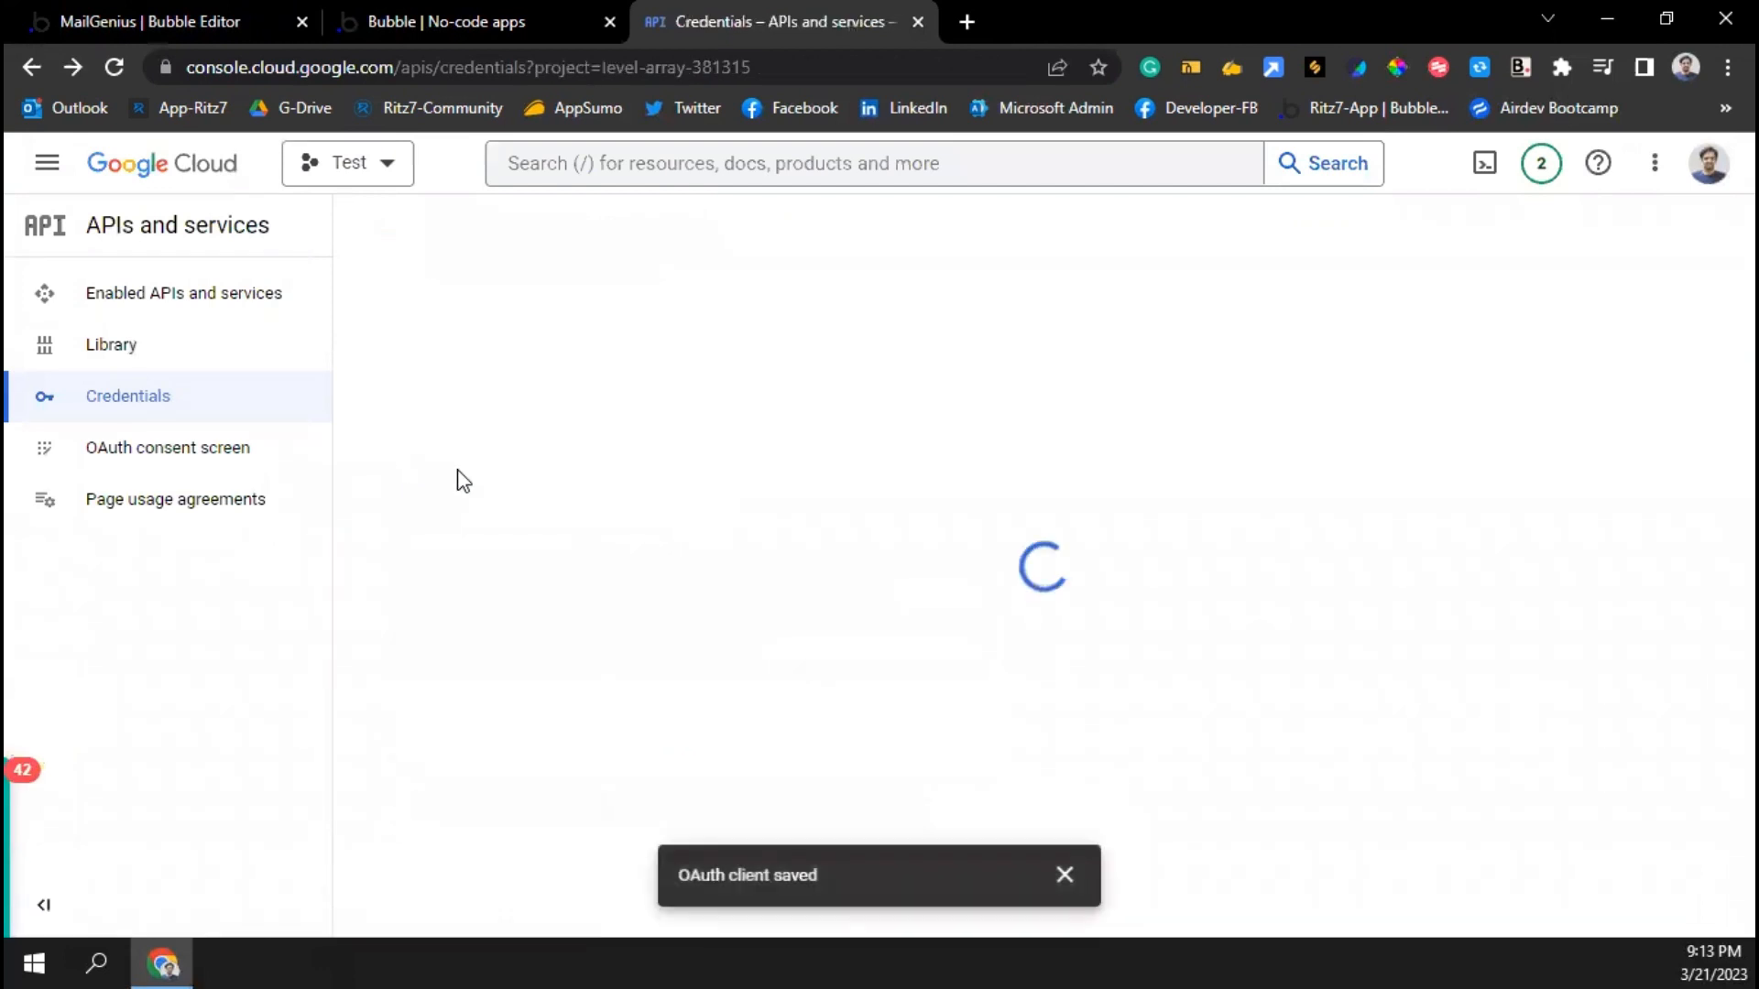
click(1688, 611)
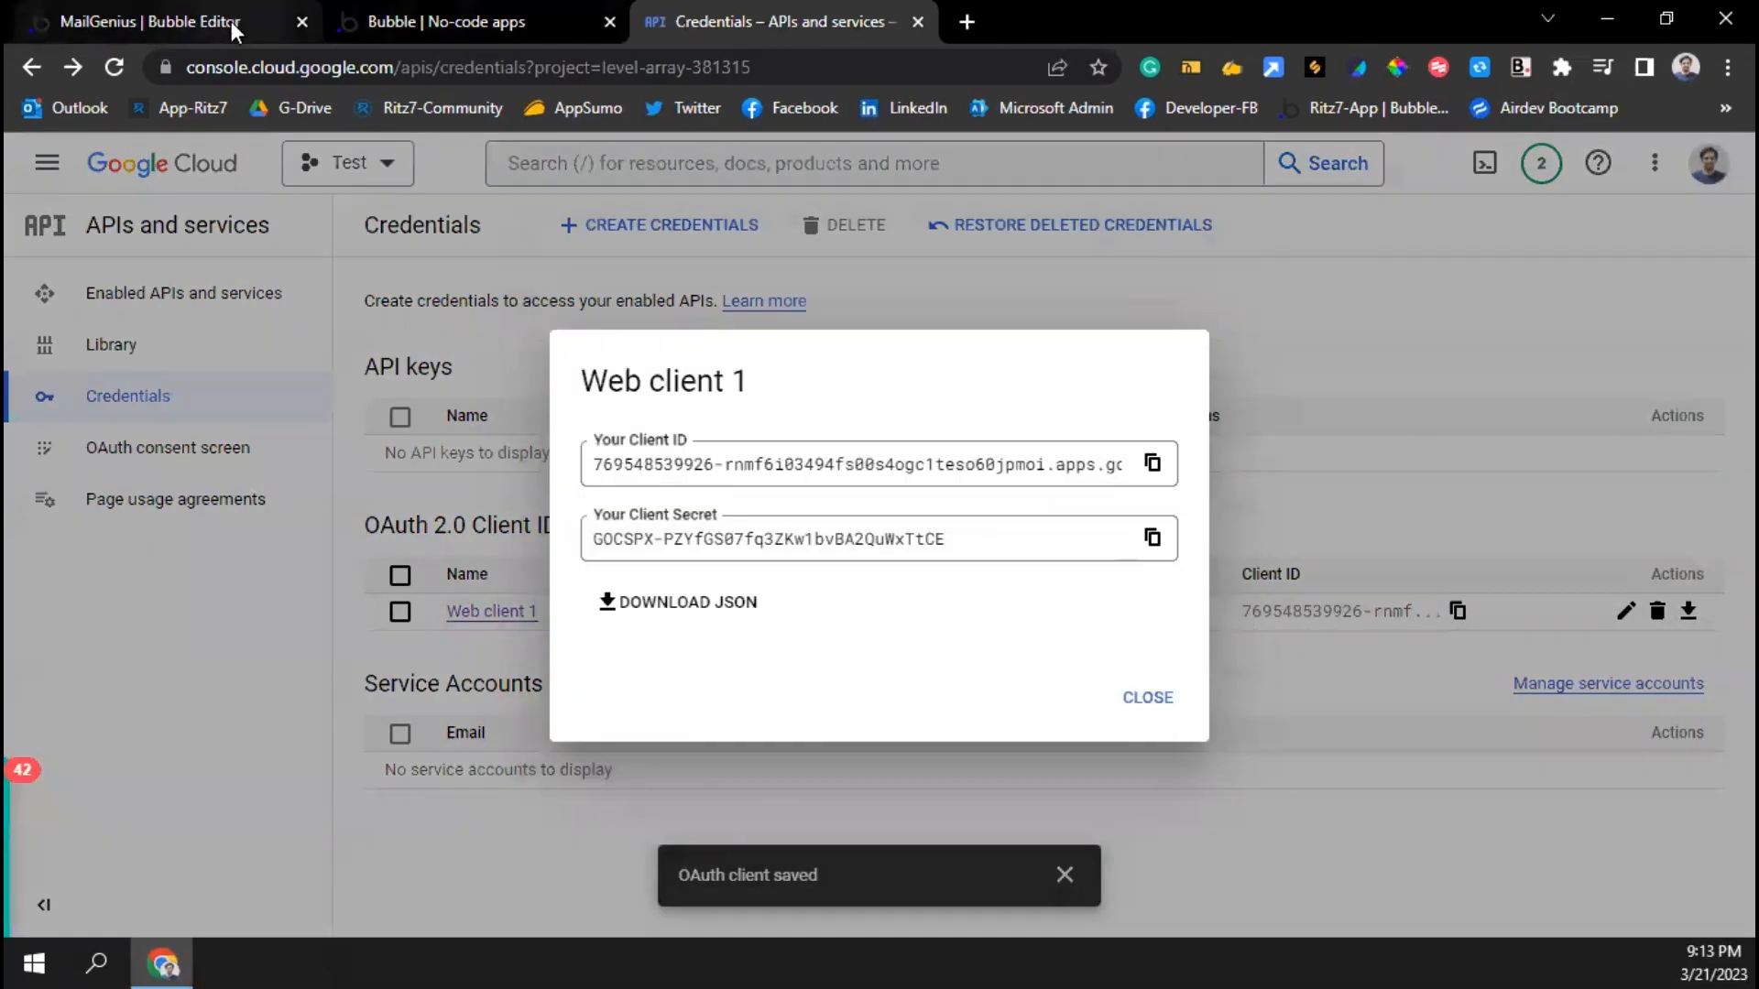
click(233, 28)
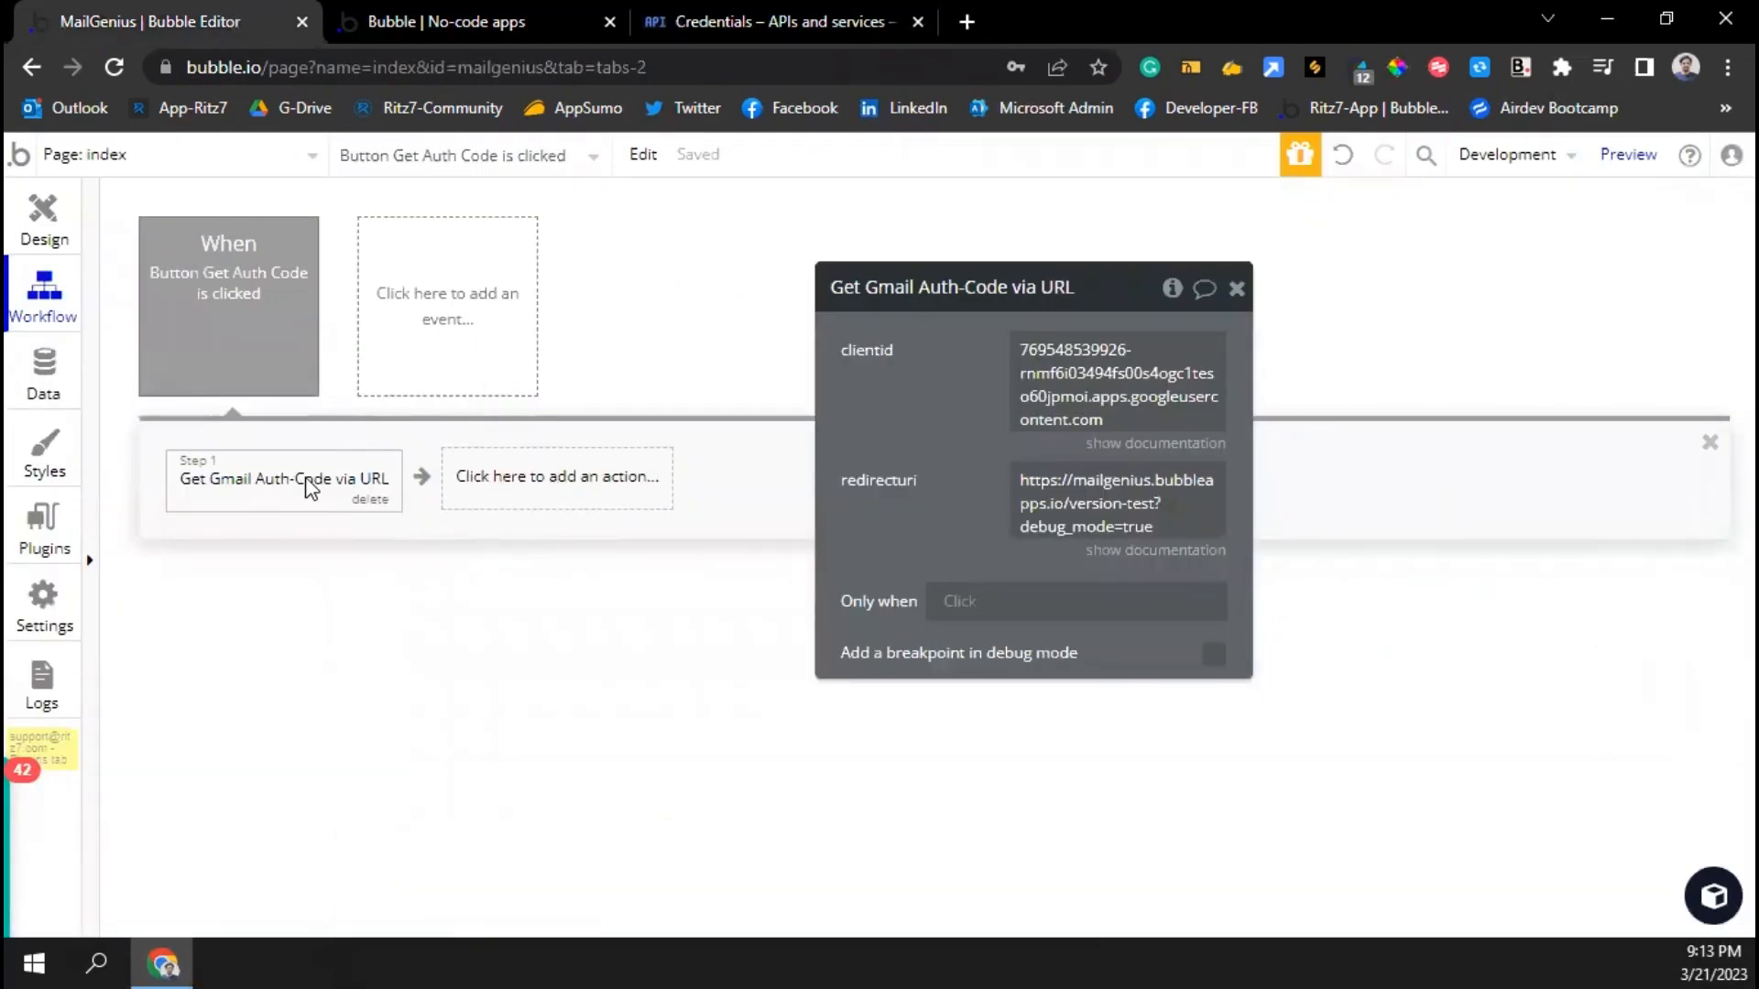
Add an 'Open an external website' step whose destination is Step 1's Gmail_Auth_url
click(515, 486)
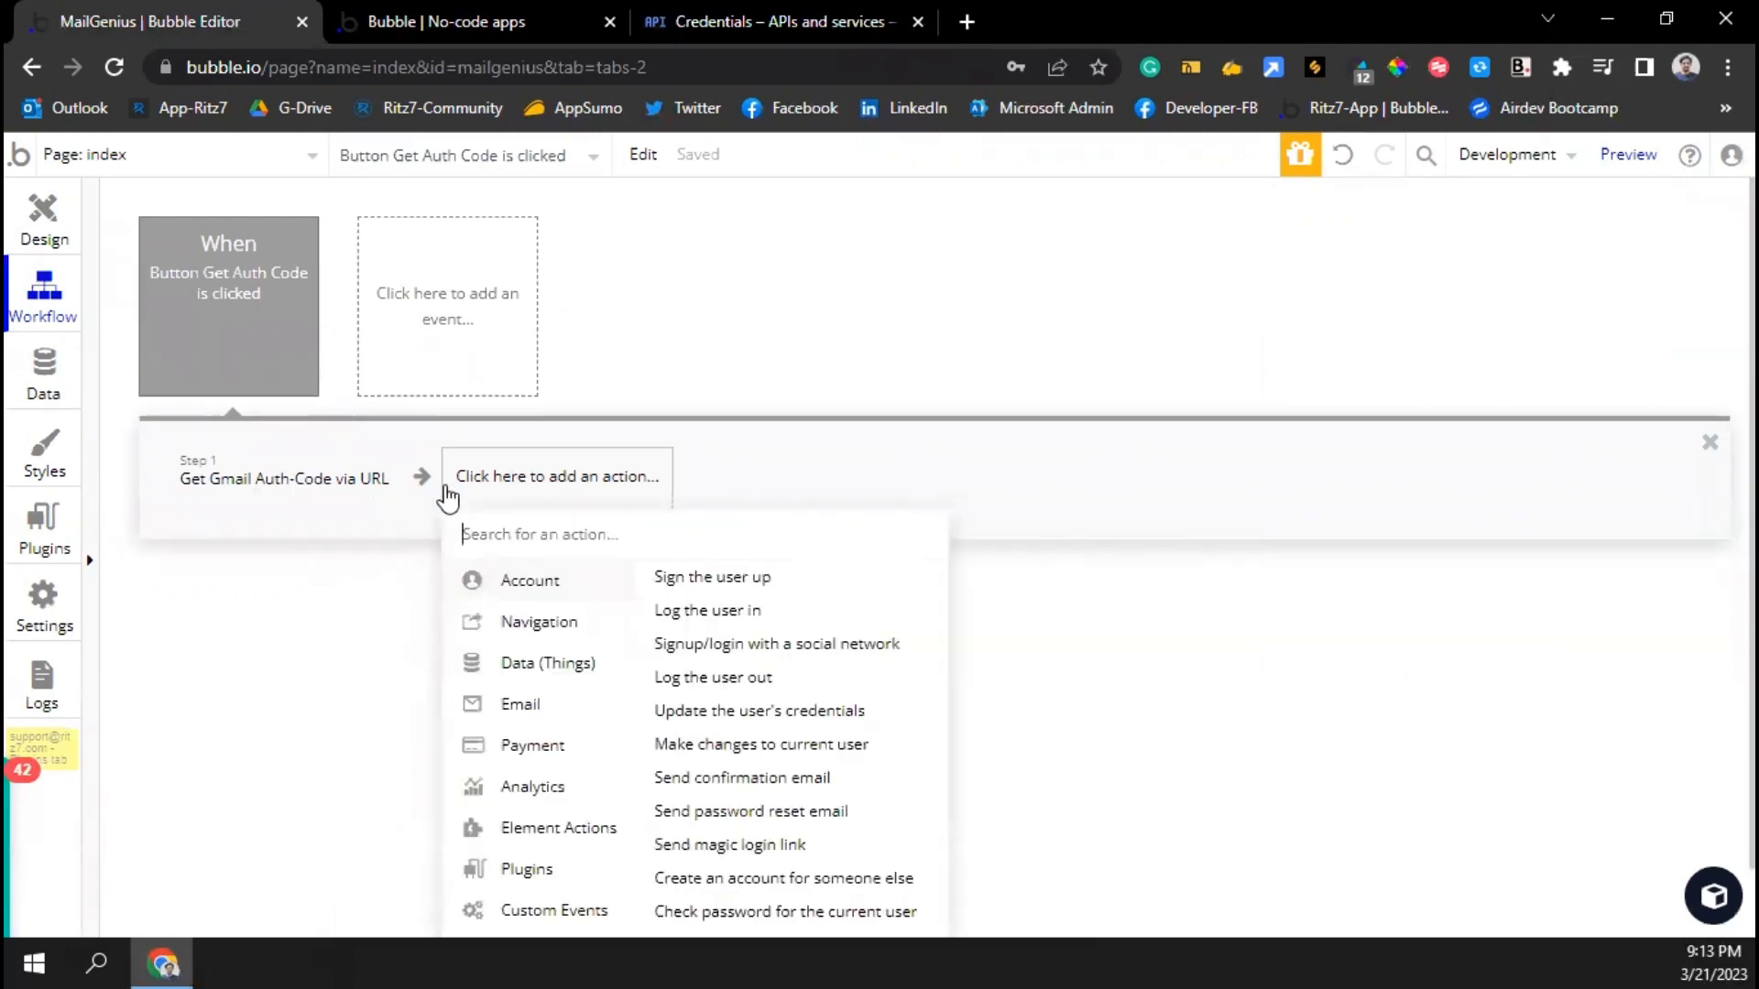
text(open)
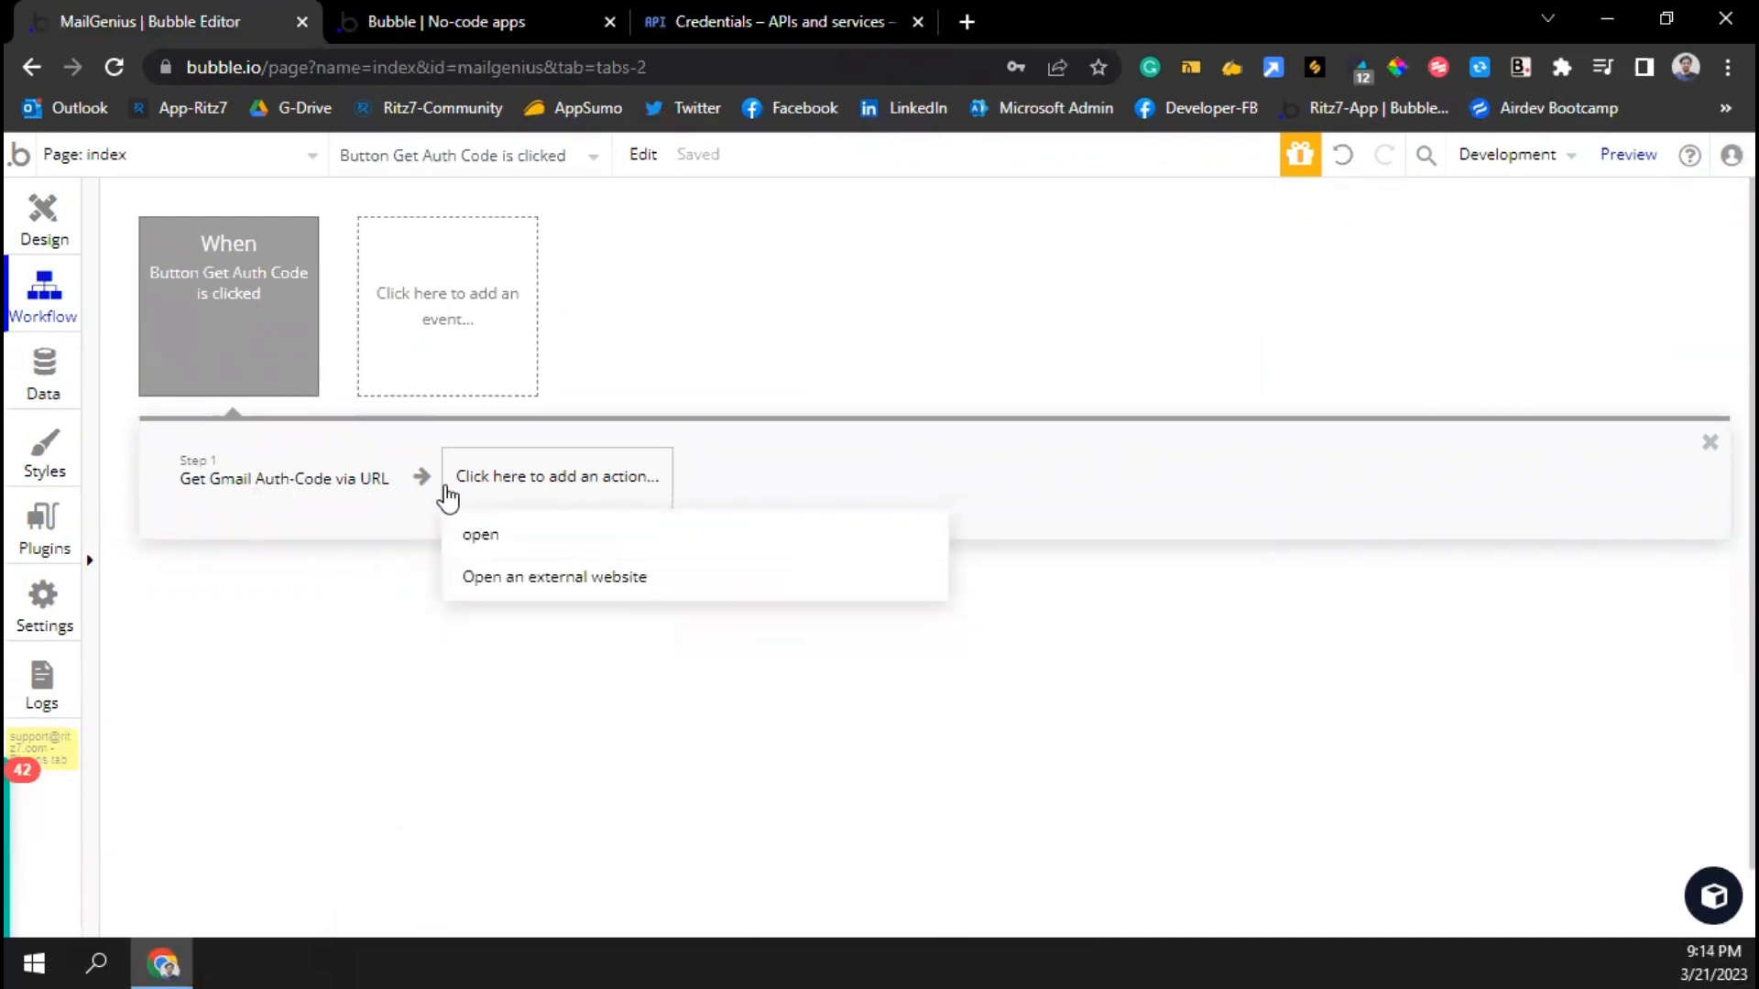
click(536, 579)
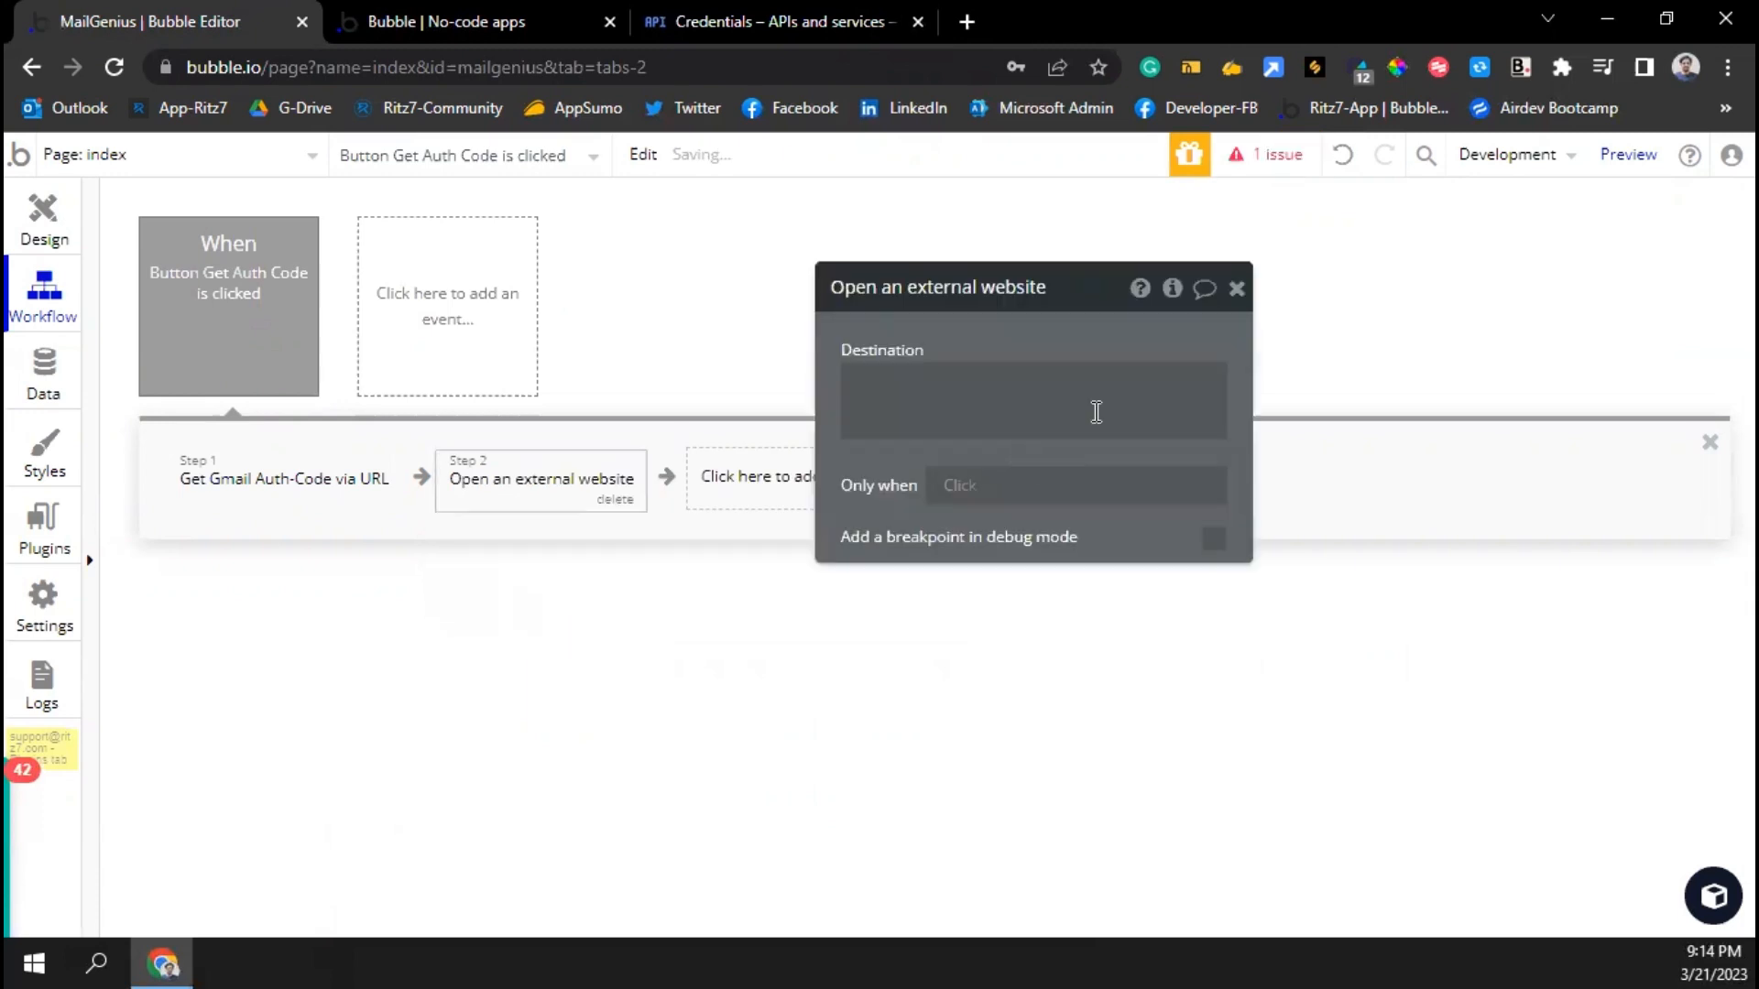
click(1012, 367)
click(1232, 379)
click(951, 491)
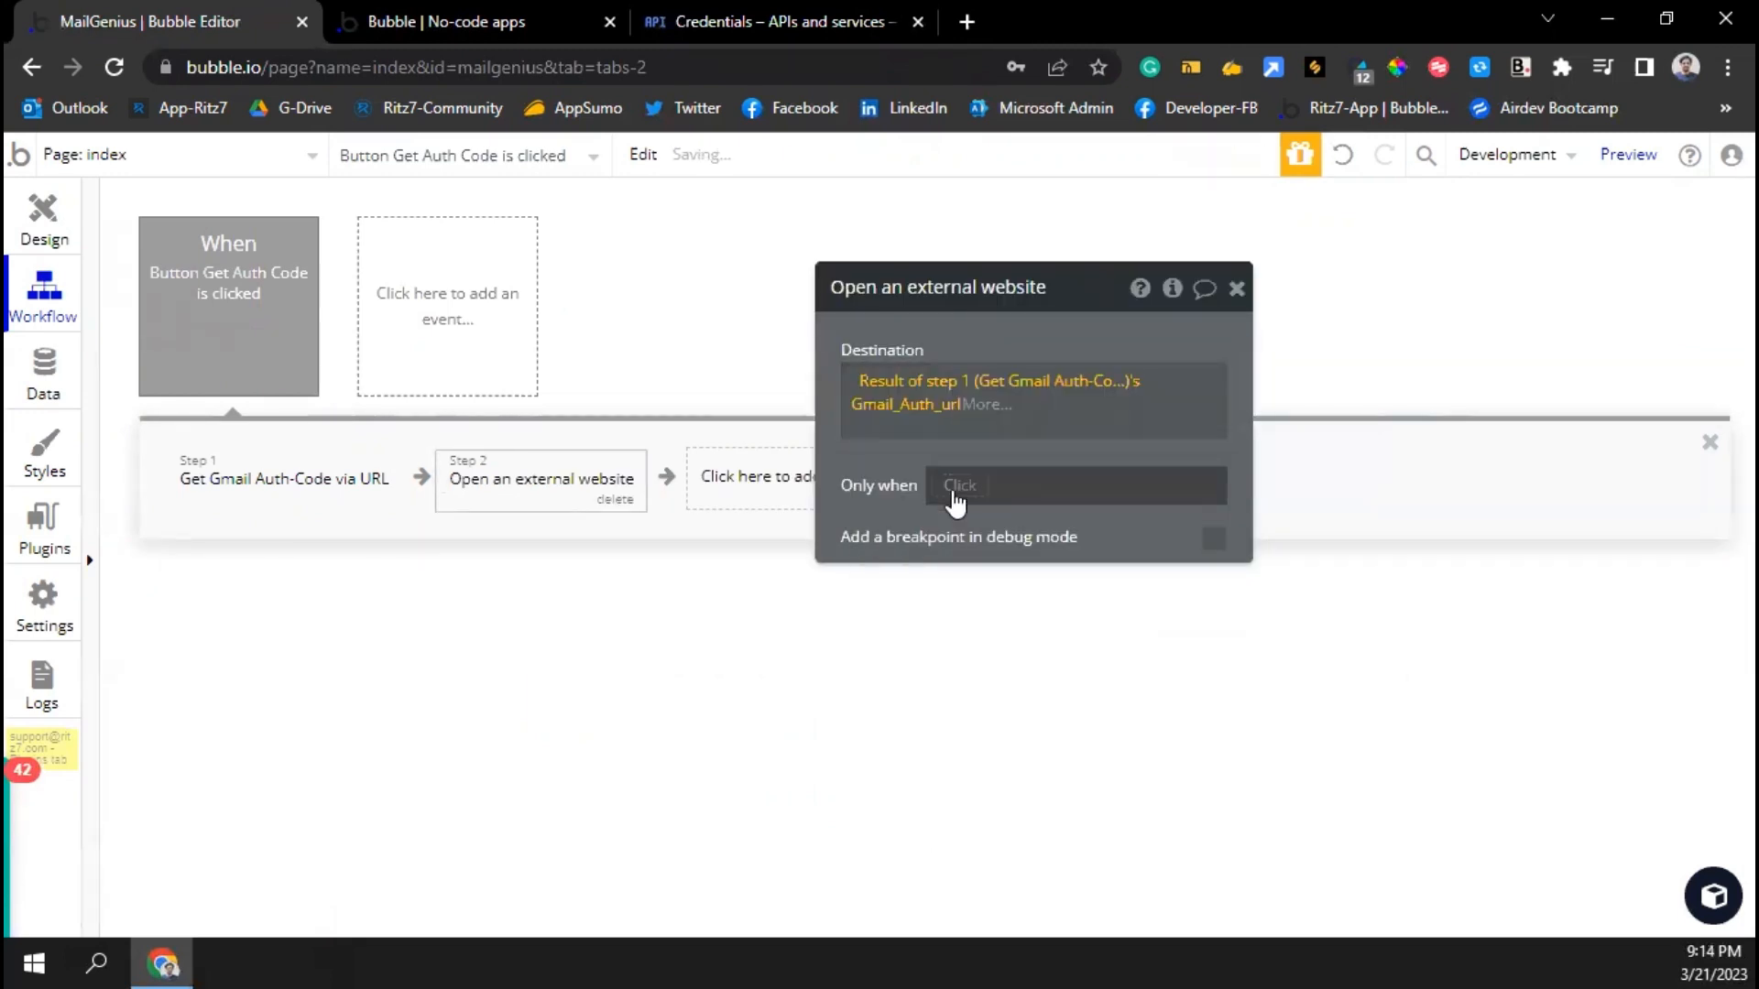
click(1236, 288)
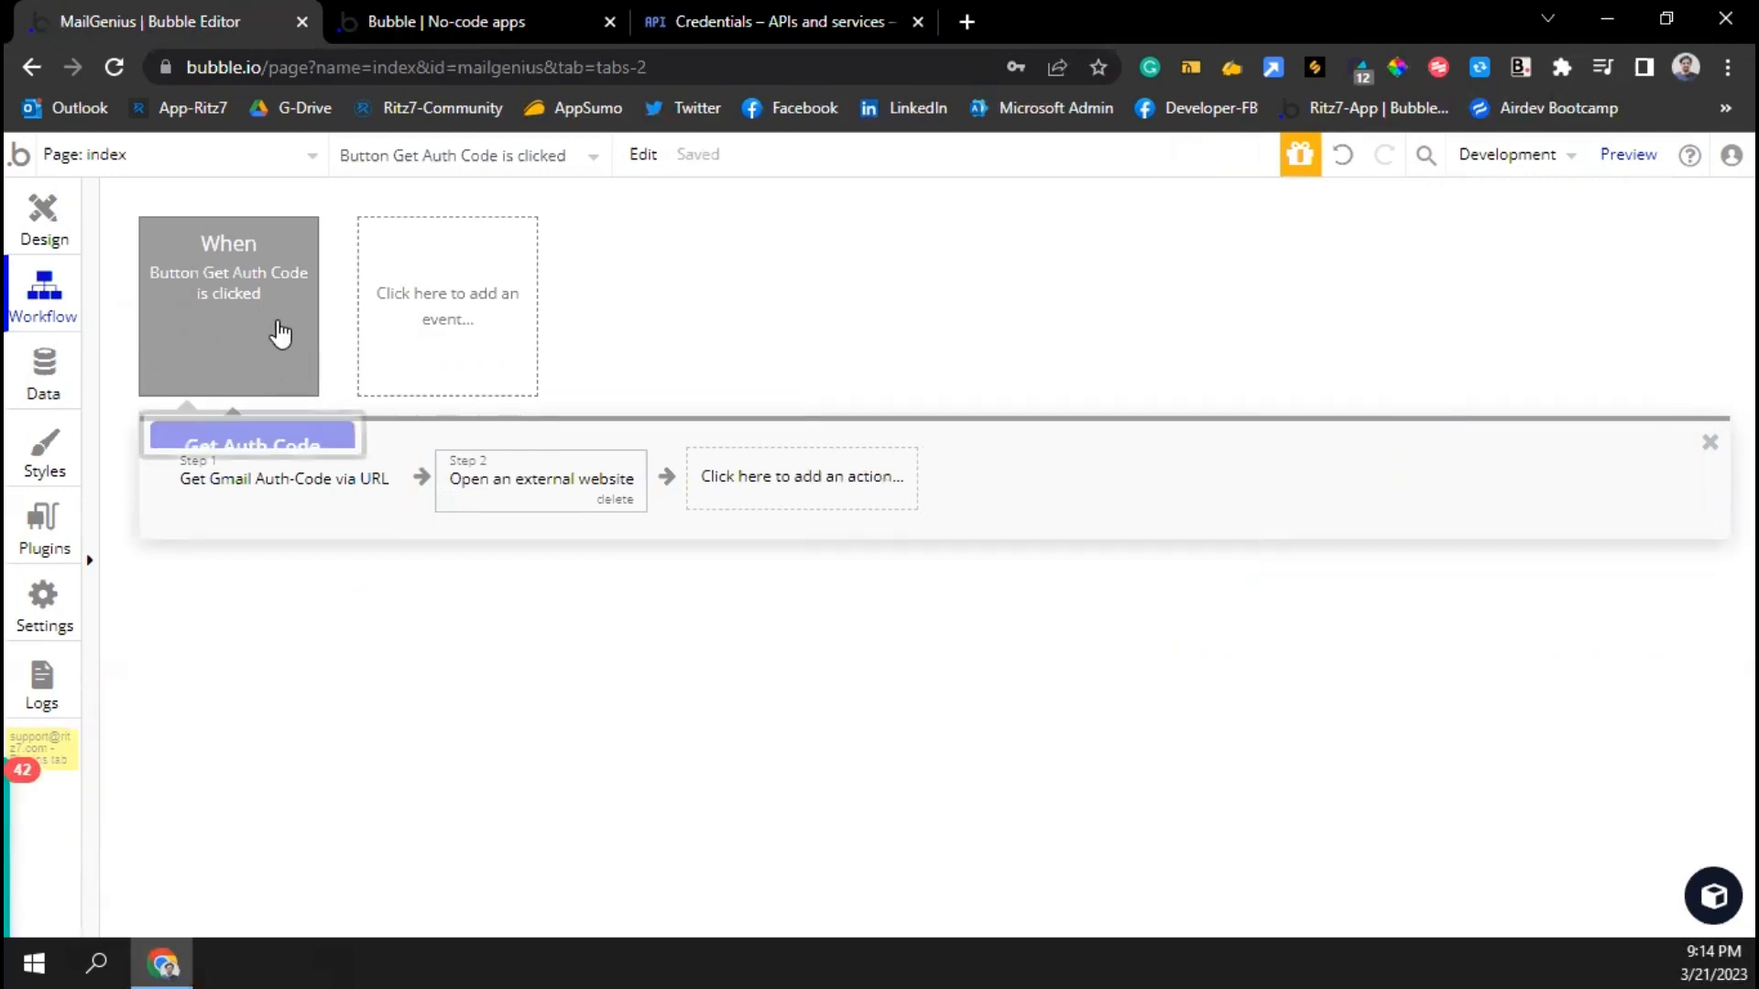
click(403, 18)
Reload the preview, sign in with the first Google account and allow app 'test' Gmail access
key(Return)
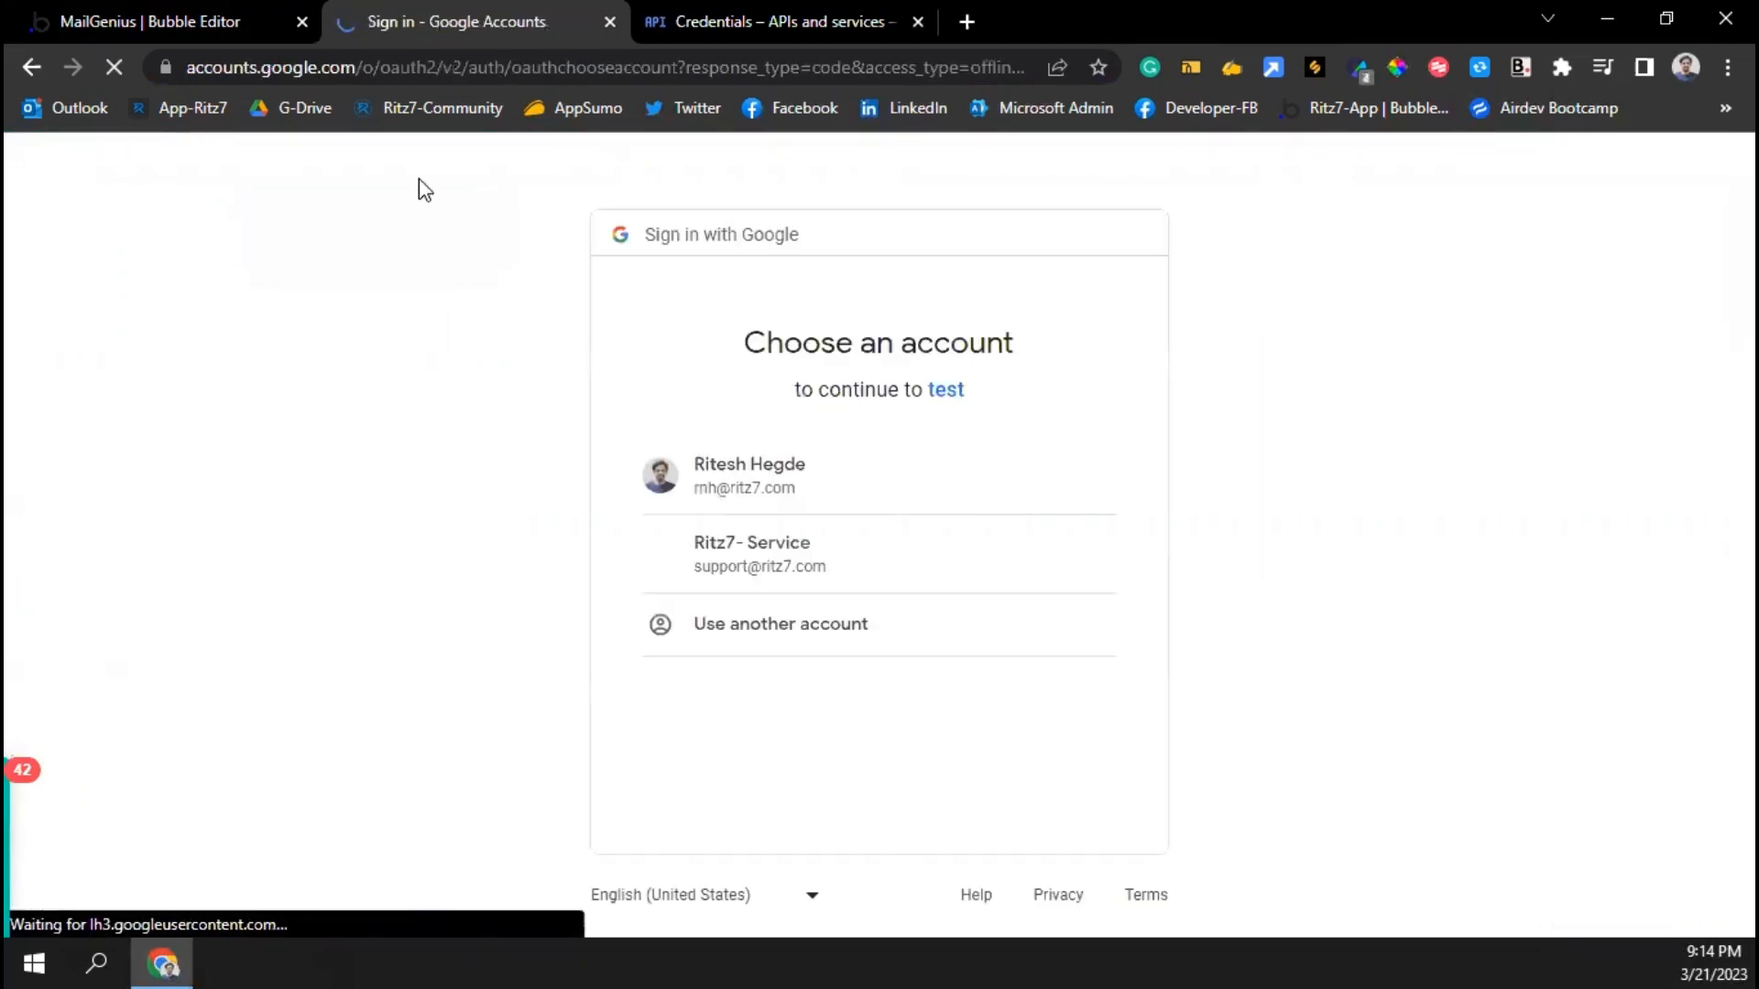
click(738, 499)
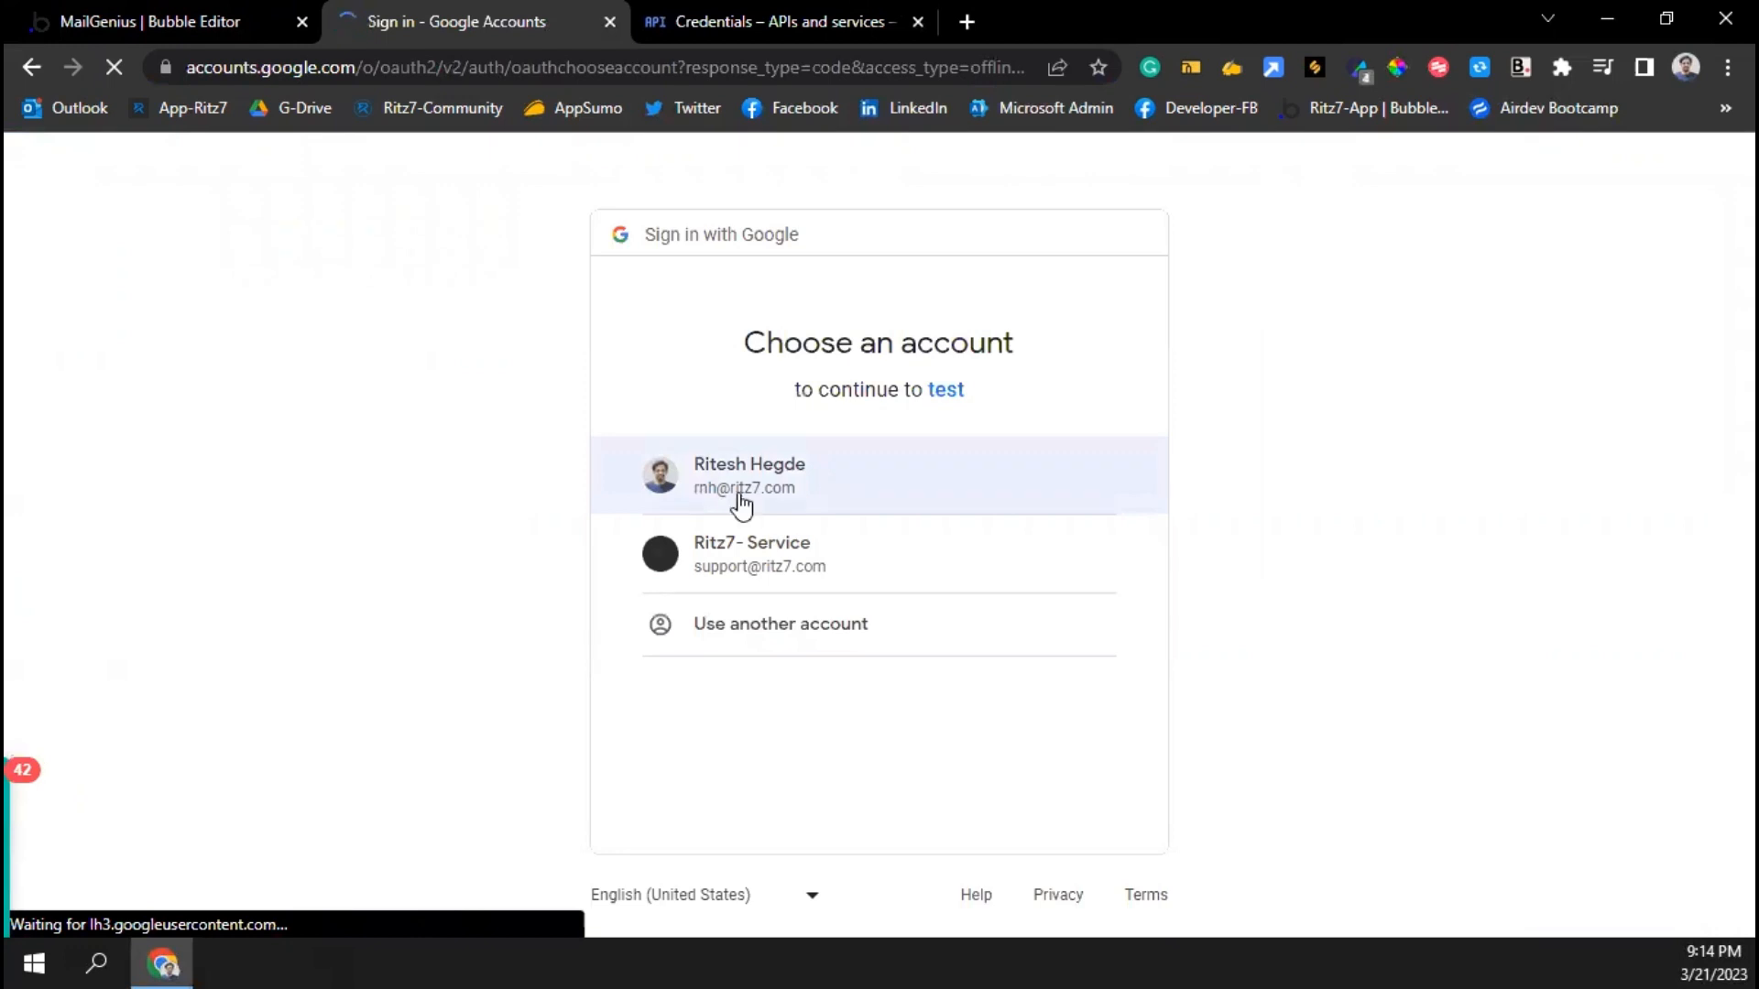
click(748, 492)
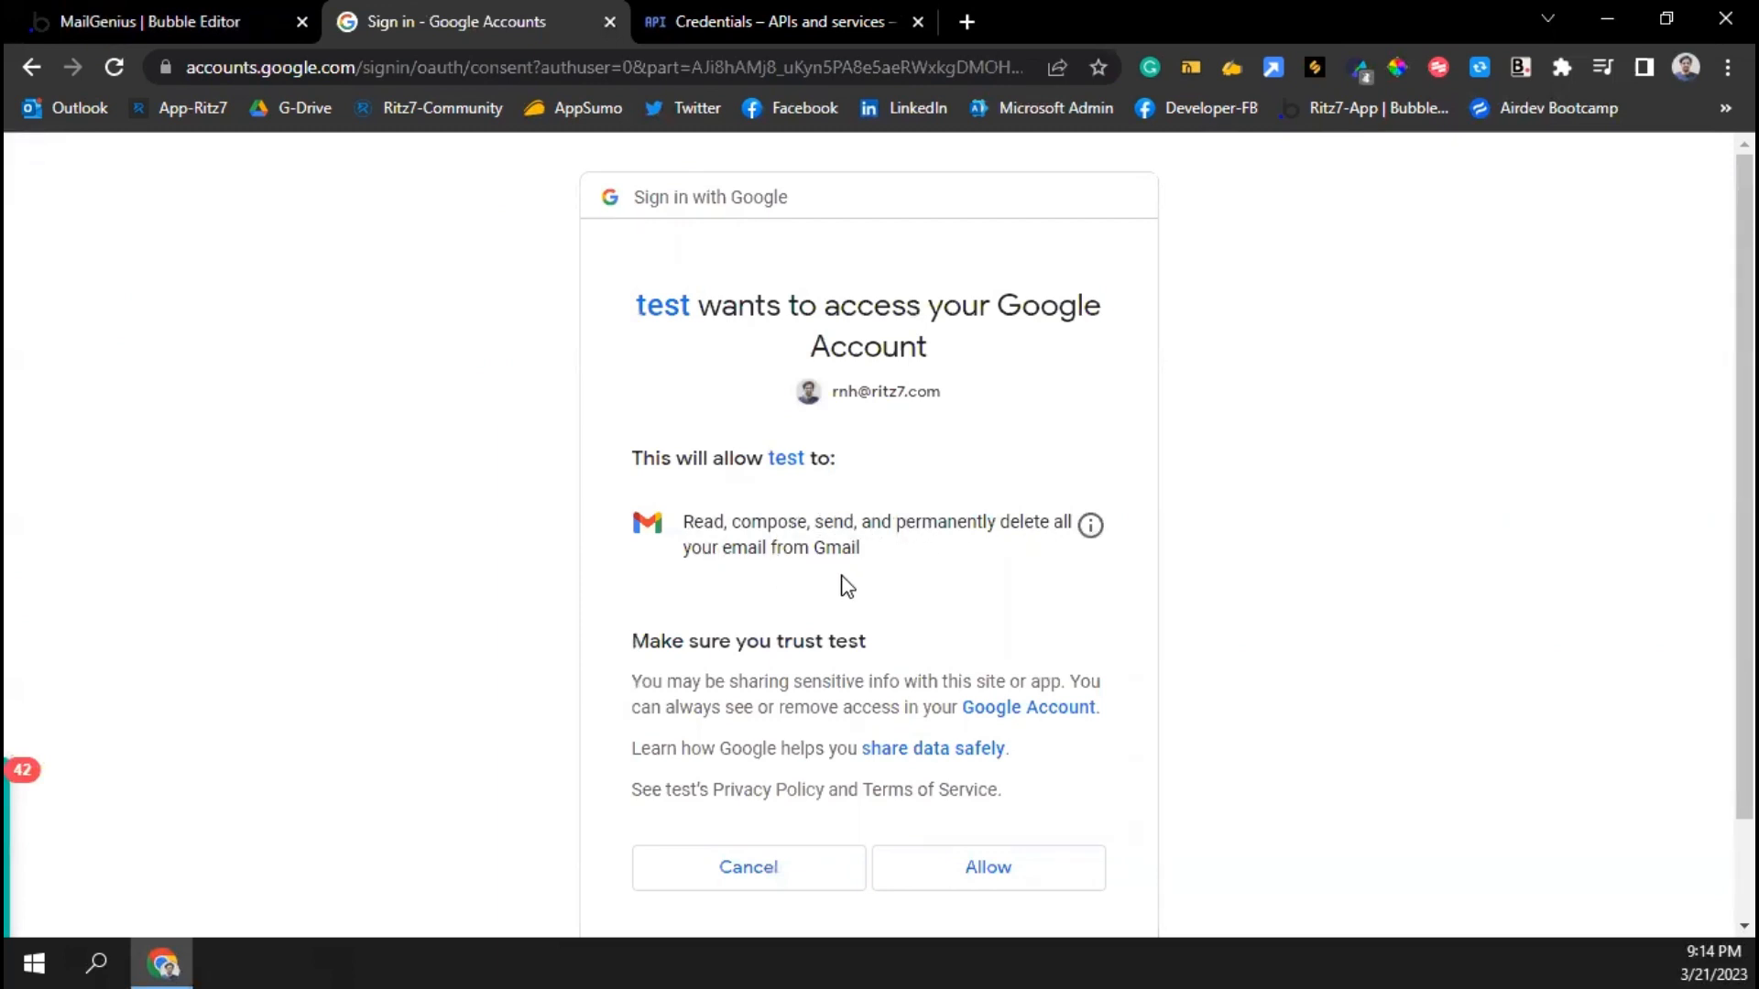
click(1005, 874)
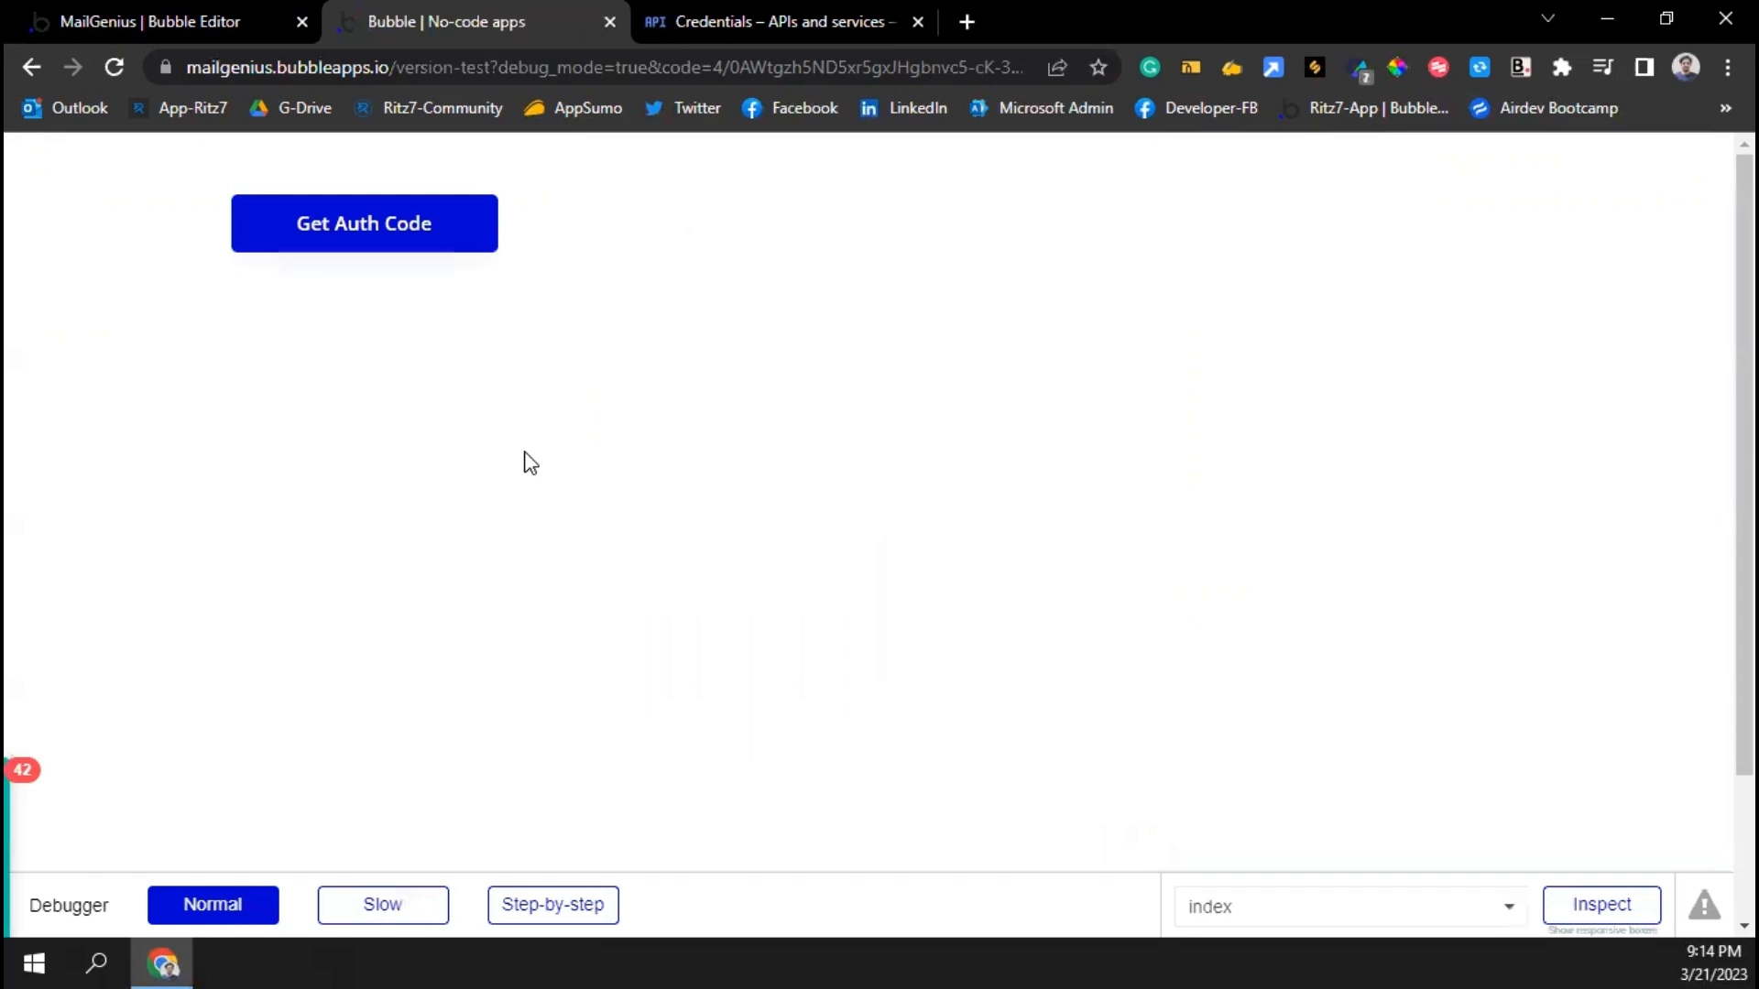
Add a 'Do when condition is true' event for Gmail A's Gmail_Auth_Code is not empty
click(178, 12)
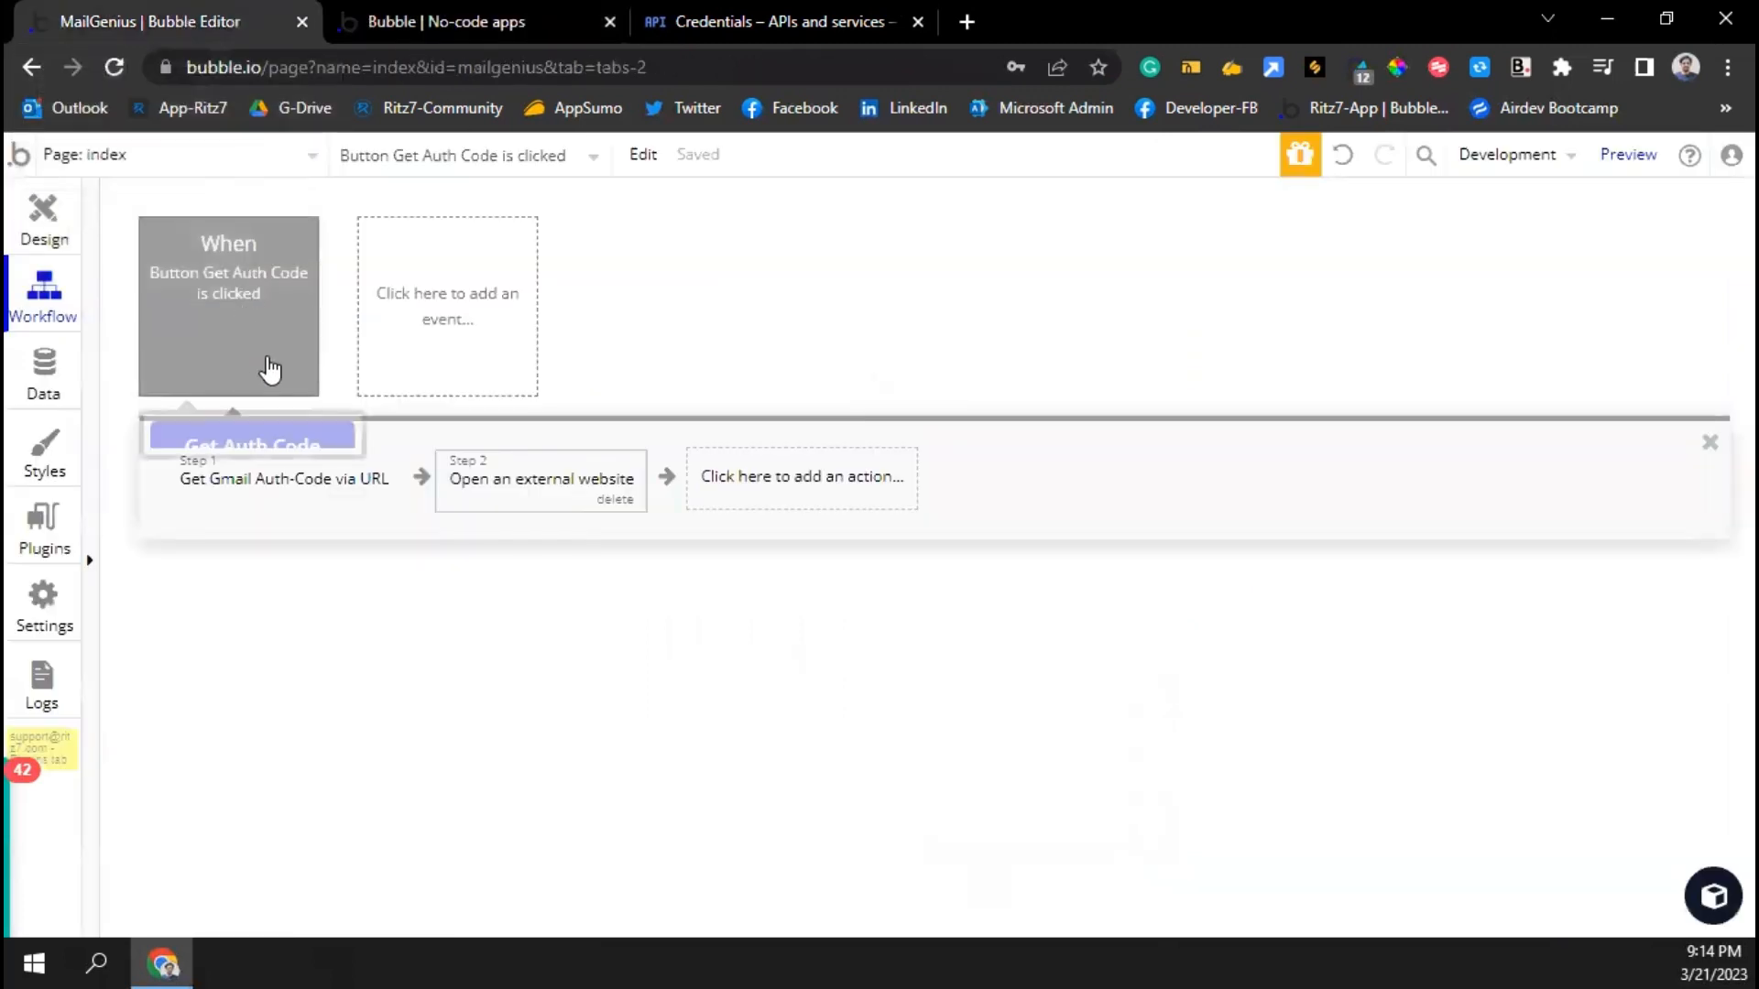
click(447, 339)
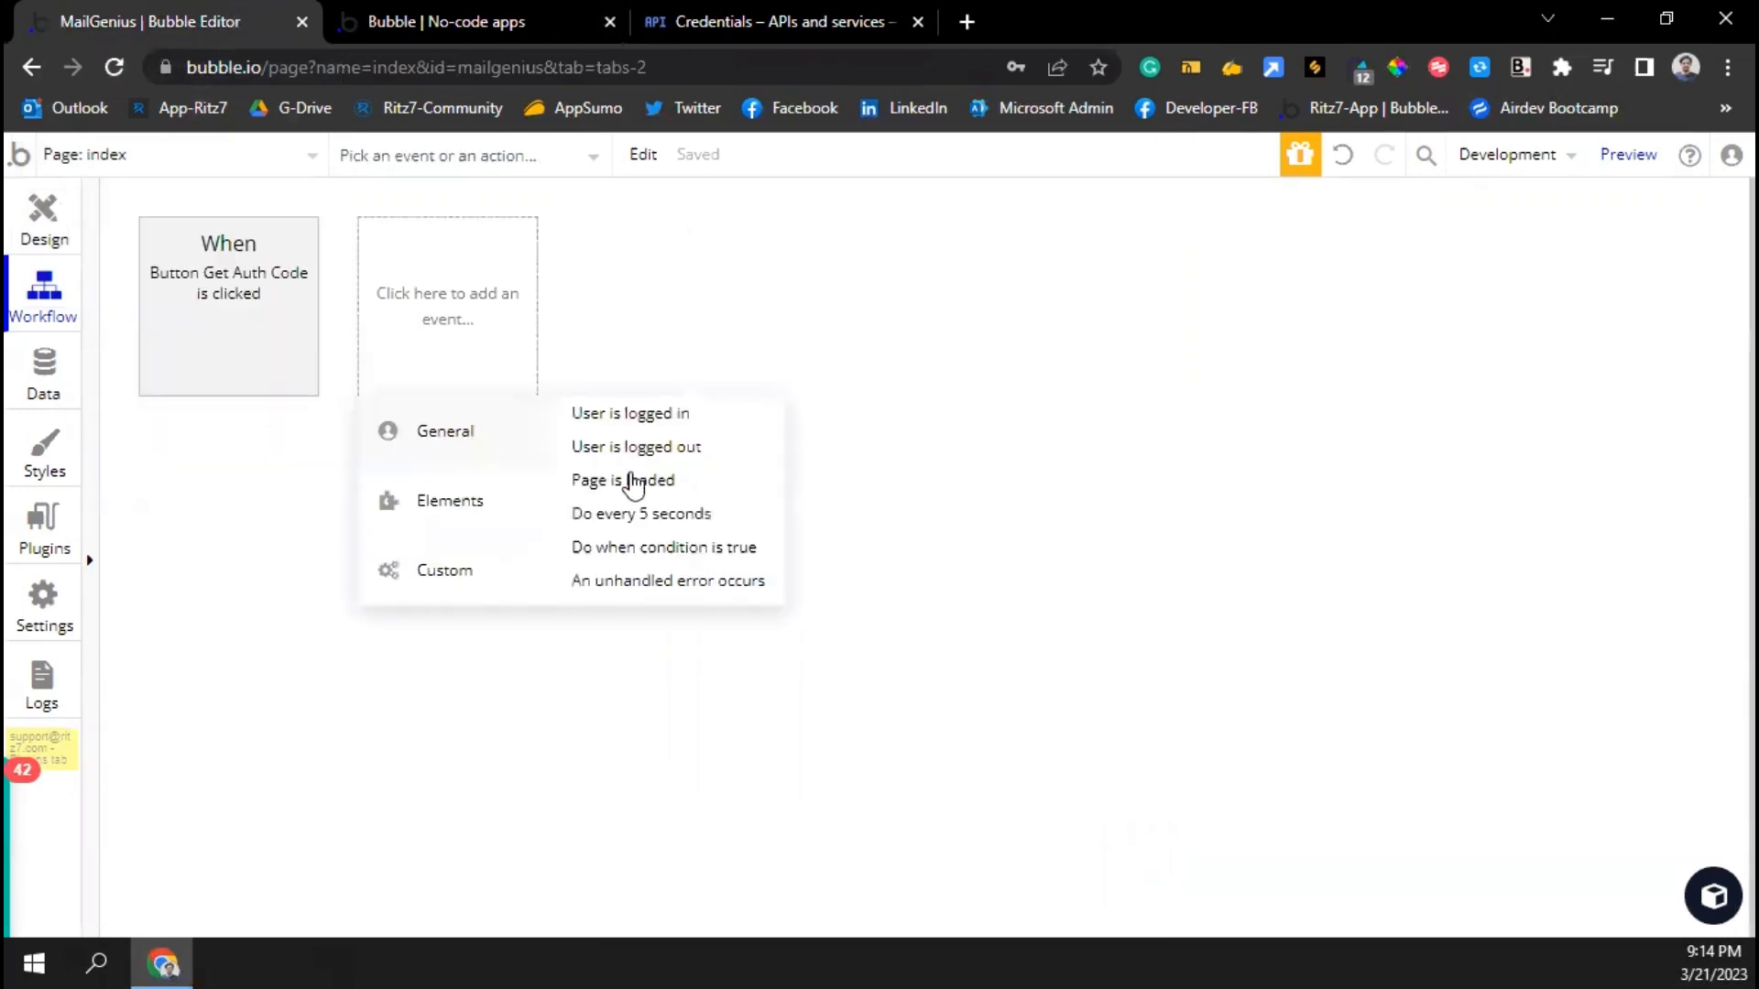
click(639, 548)
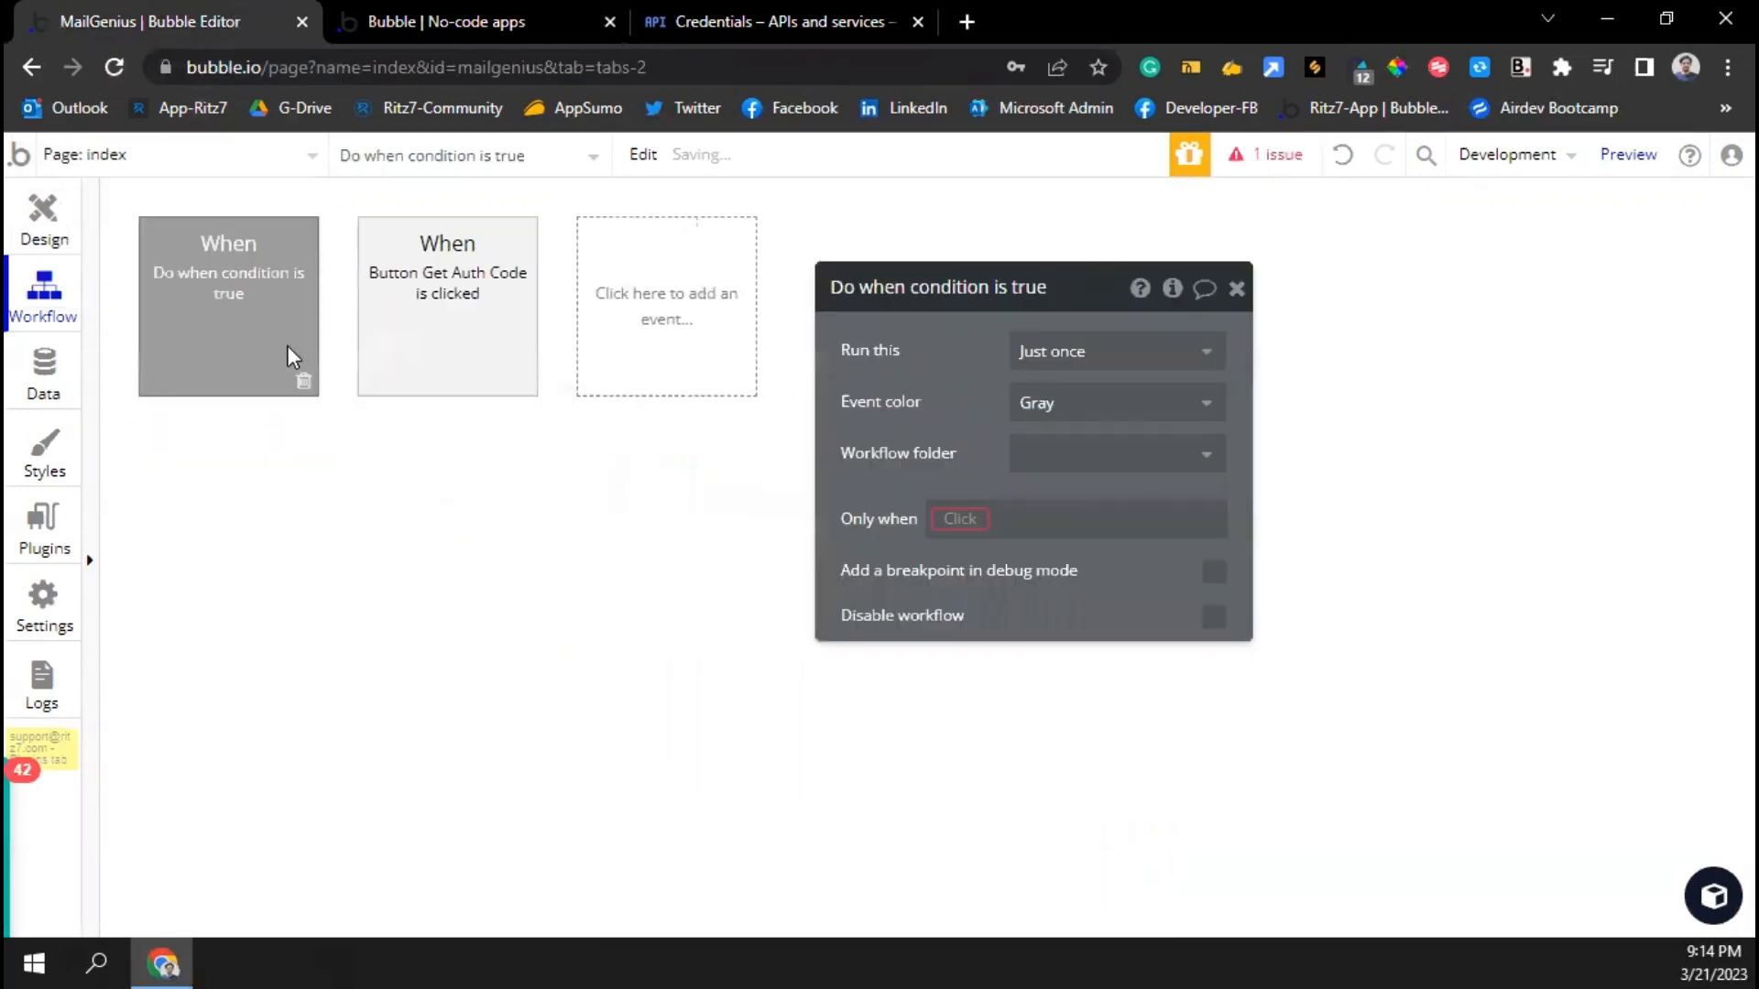
click(960, 518)
text(g)
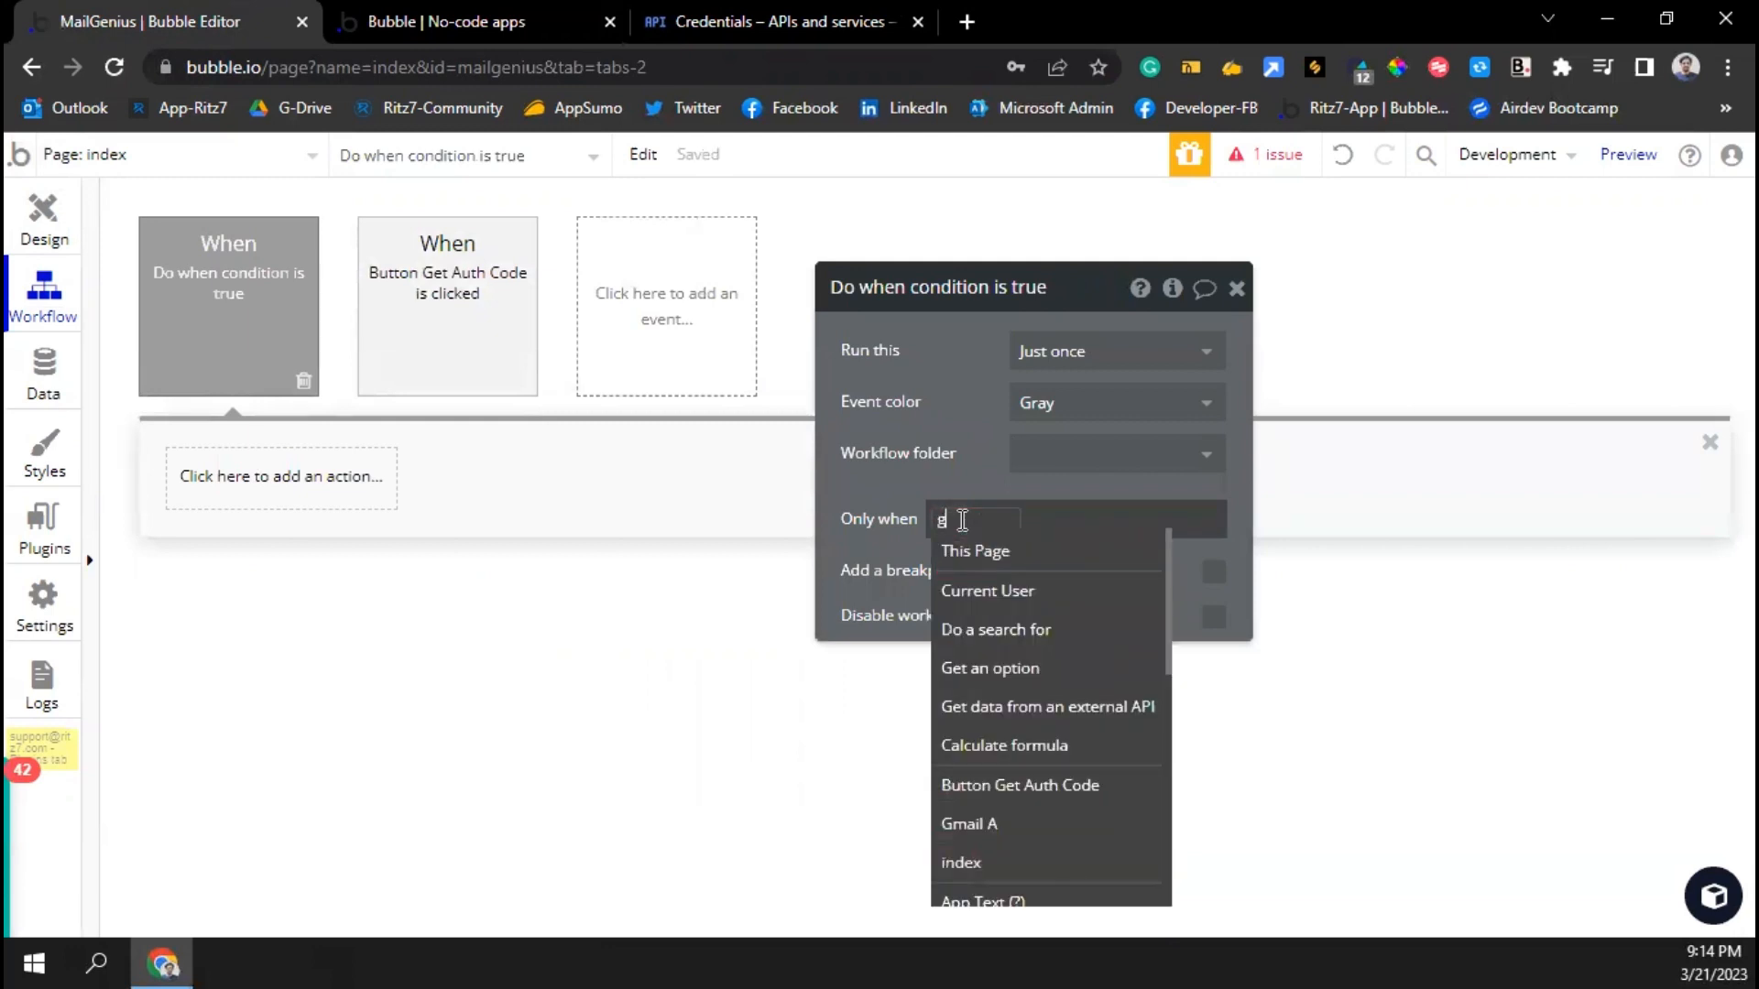
text(mail)
click(1003, 559)
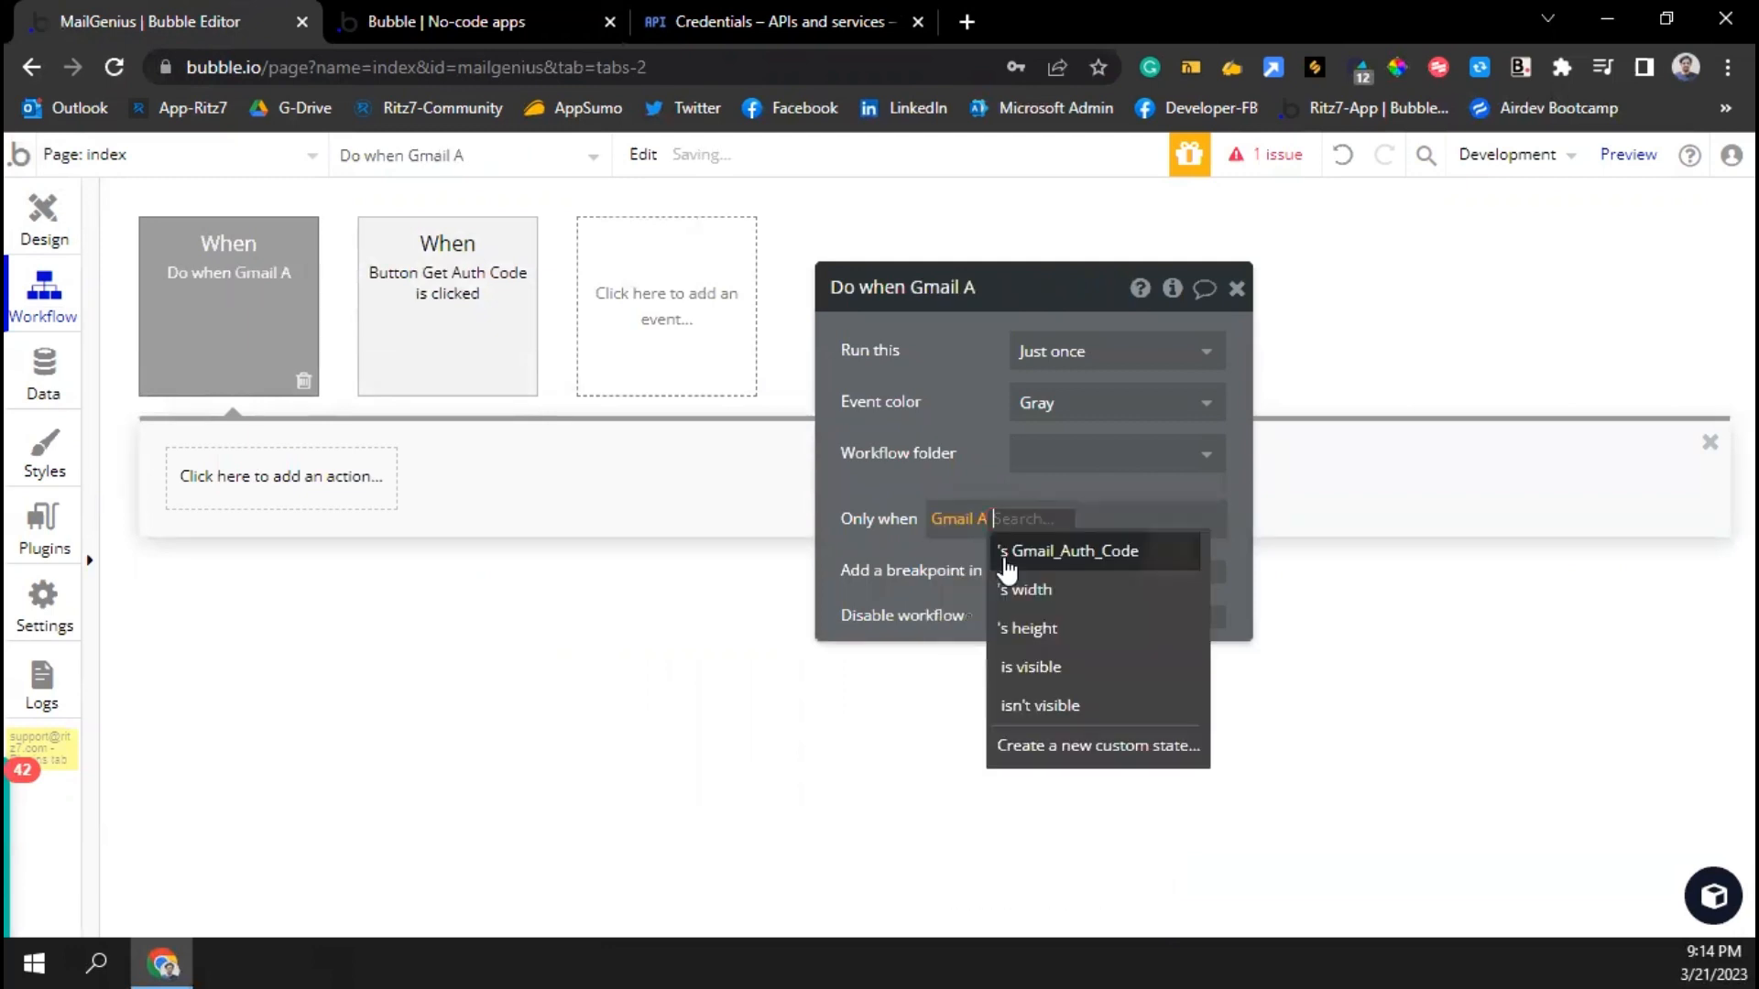
click(1098, 560)
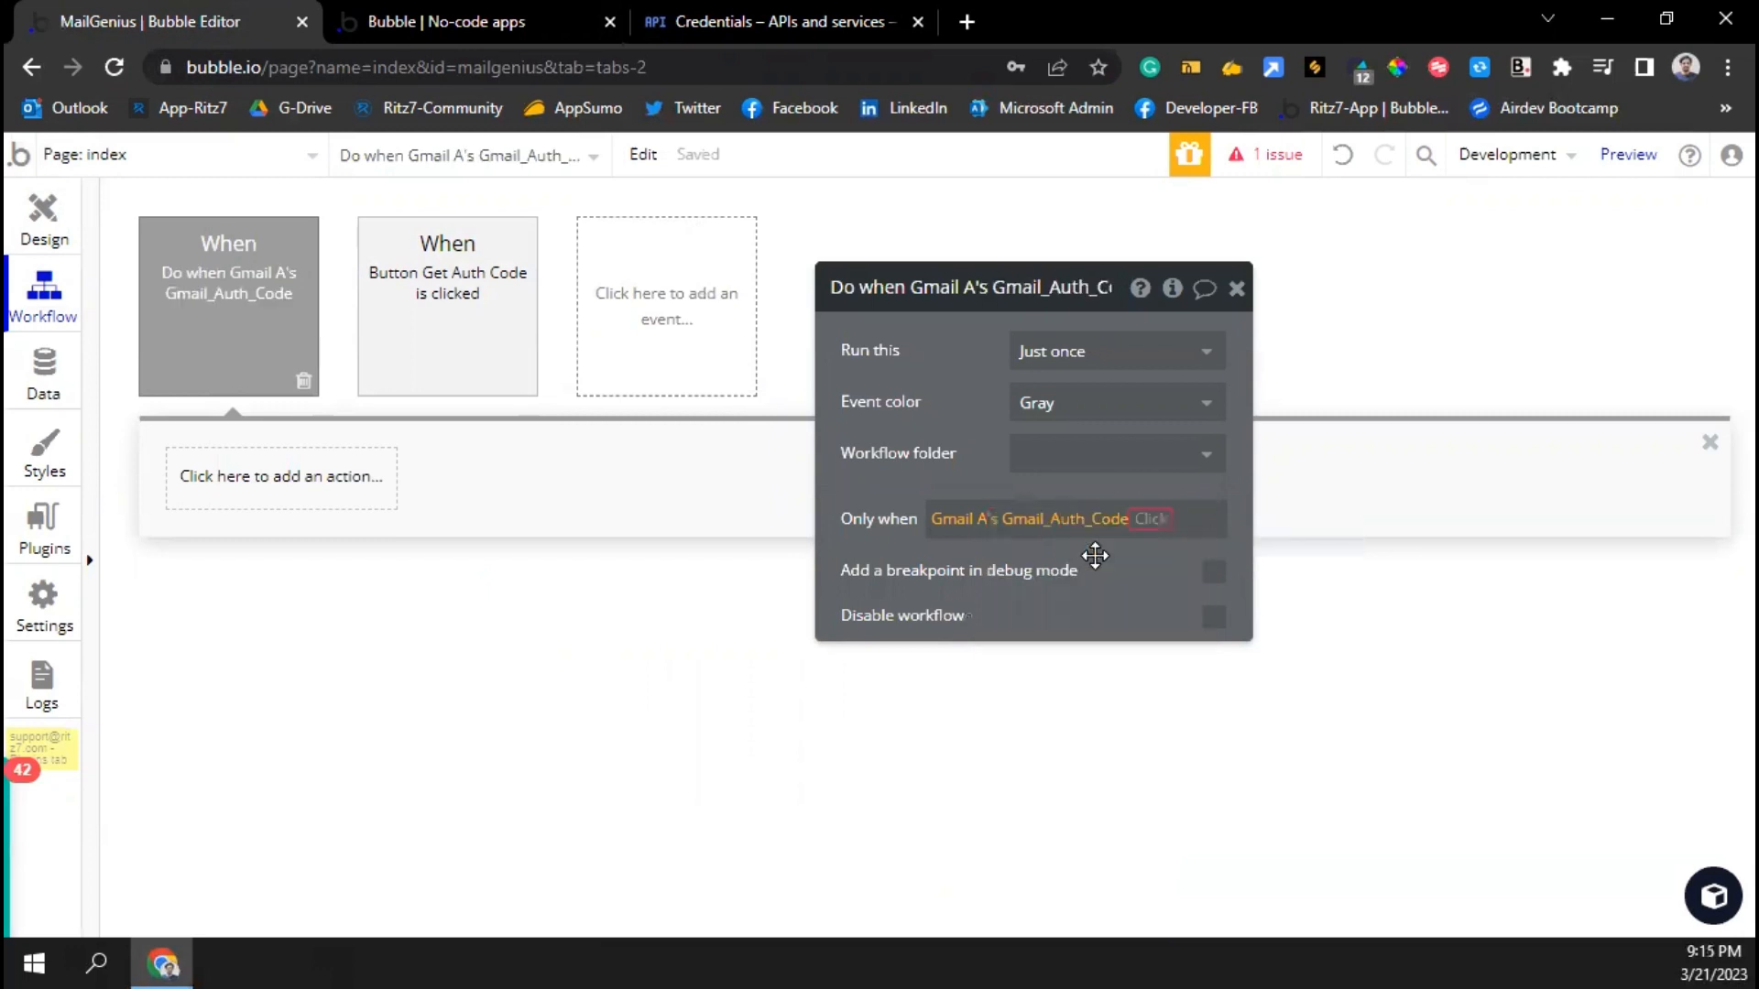
click(1187, 744)
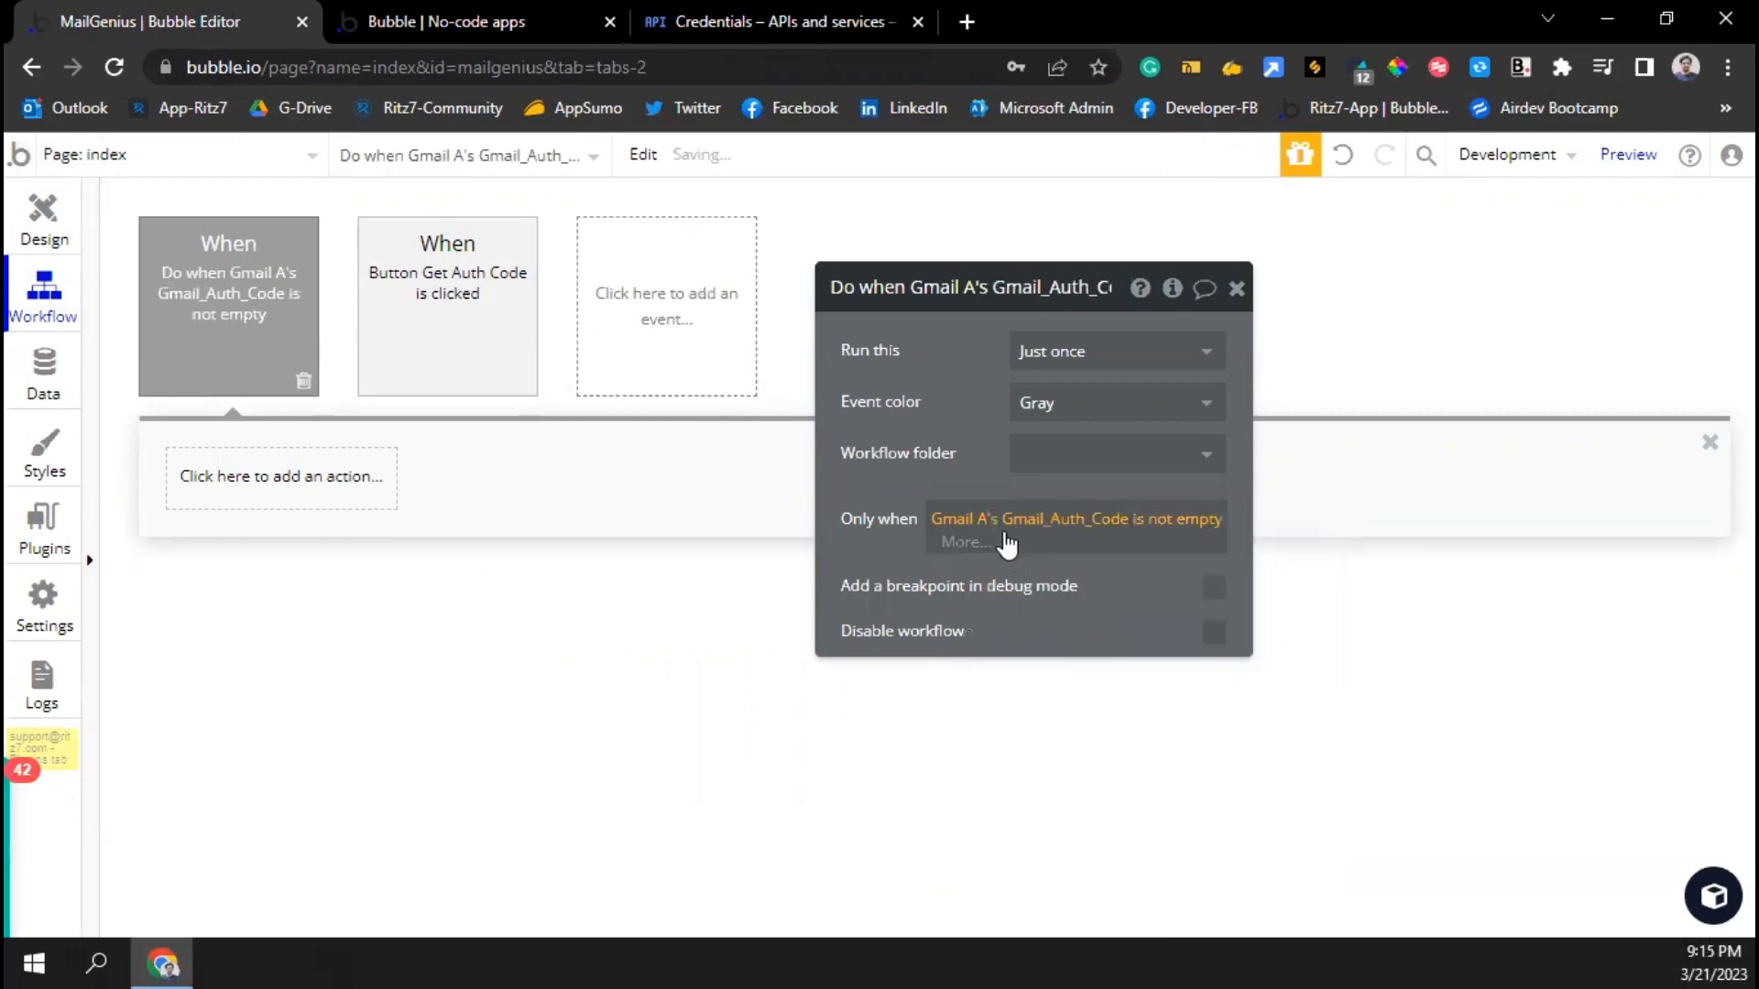
click(280, 497)
Add the Gmail Get_Access_Token-via_Code action and paste the OAuth client ID into client_id
mouse_move(295, 678)
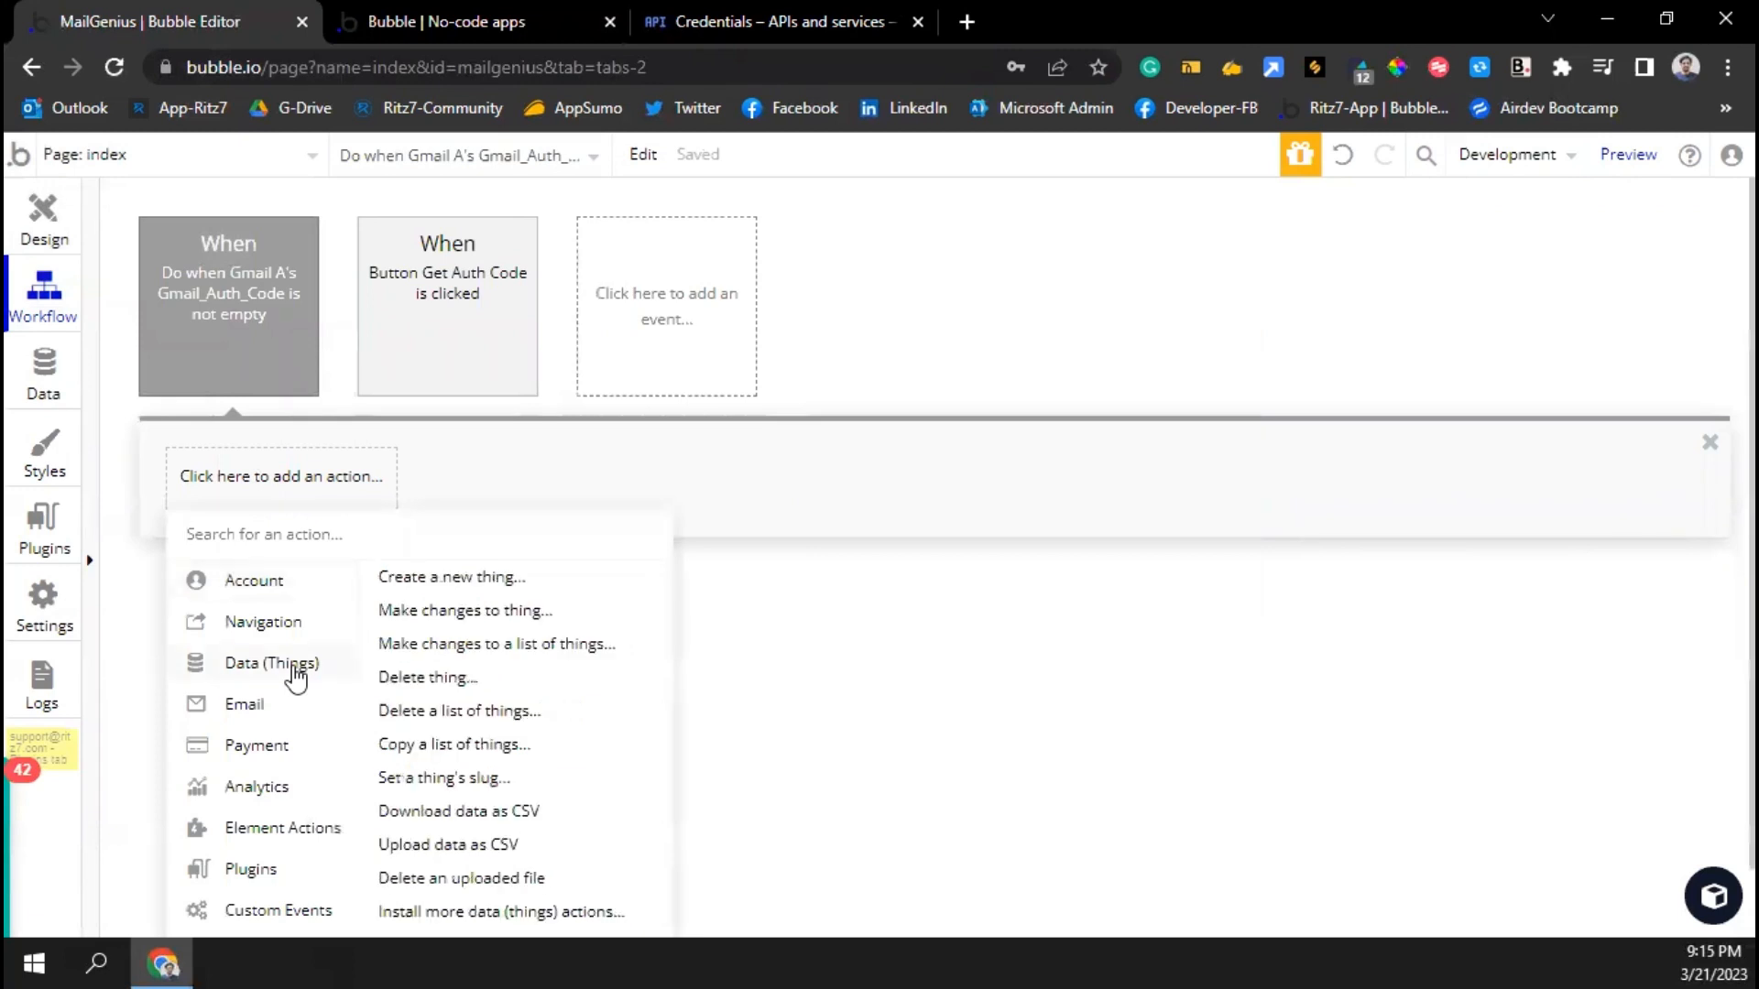
text(acc)
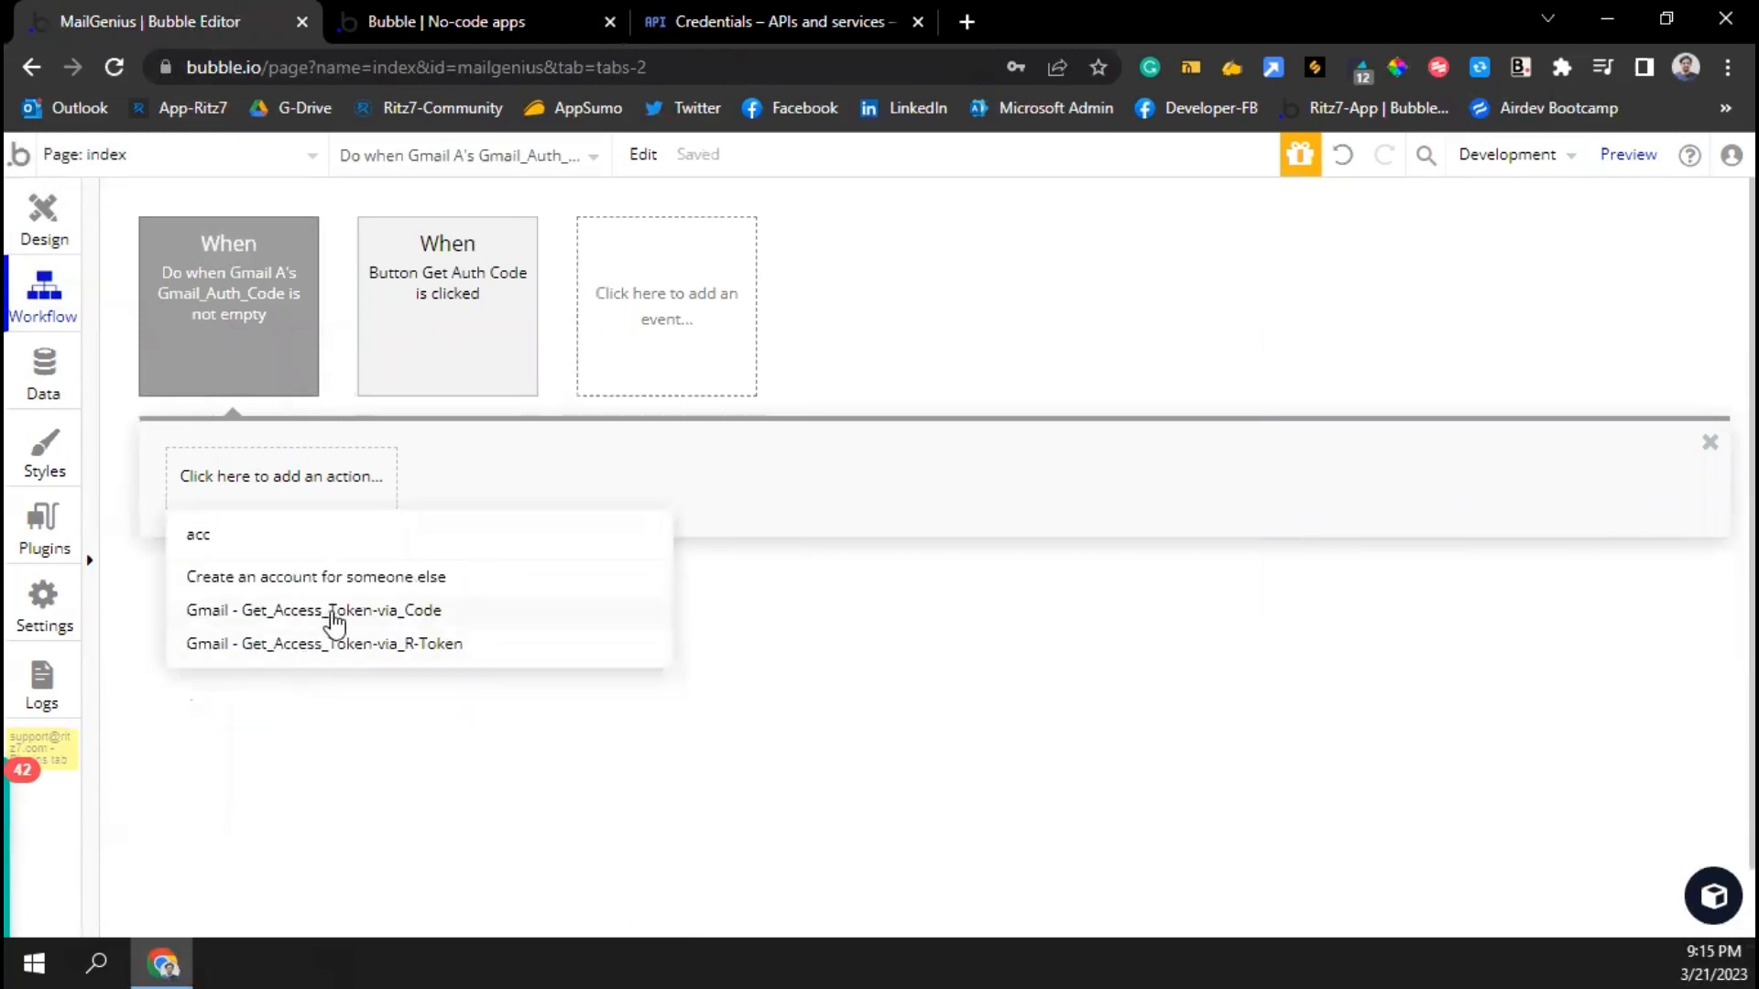
click(344, 611)
click(1049, 354)
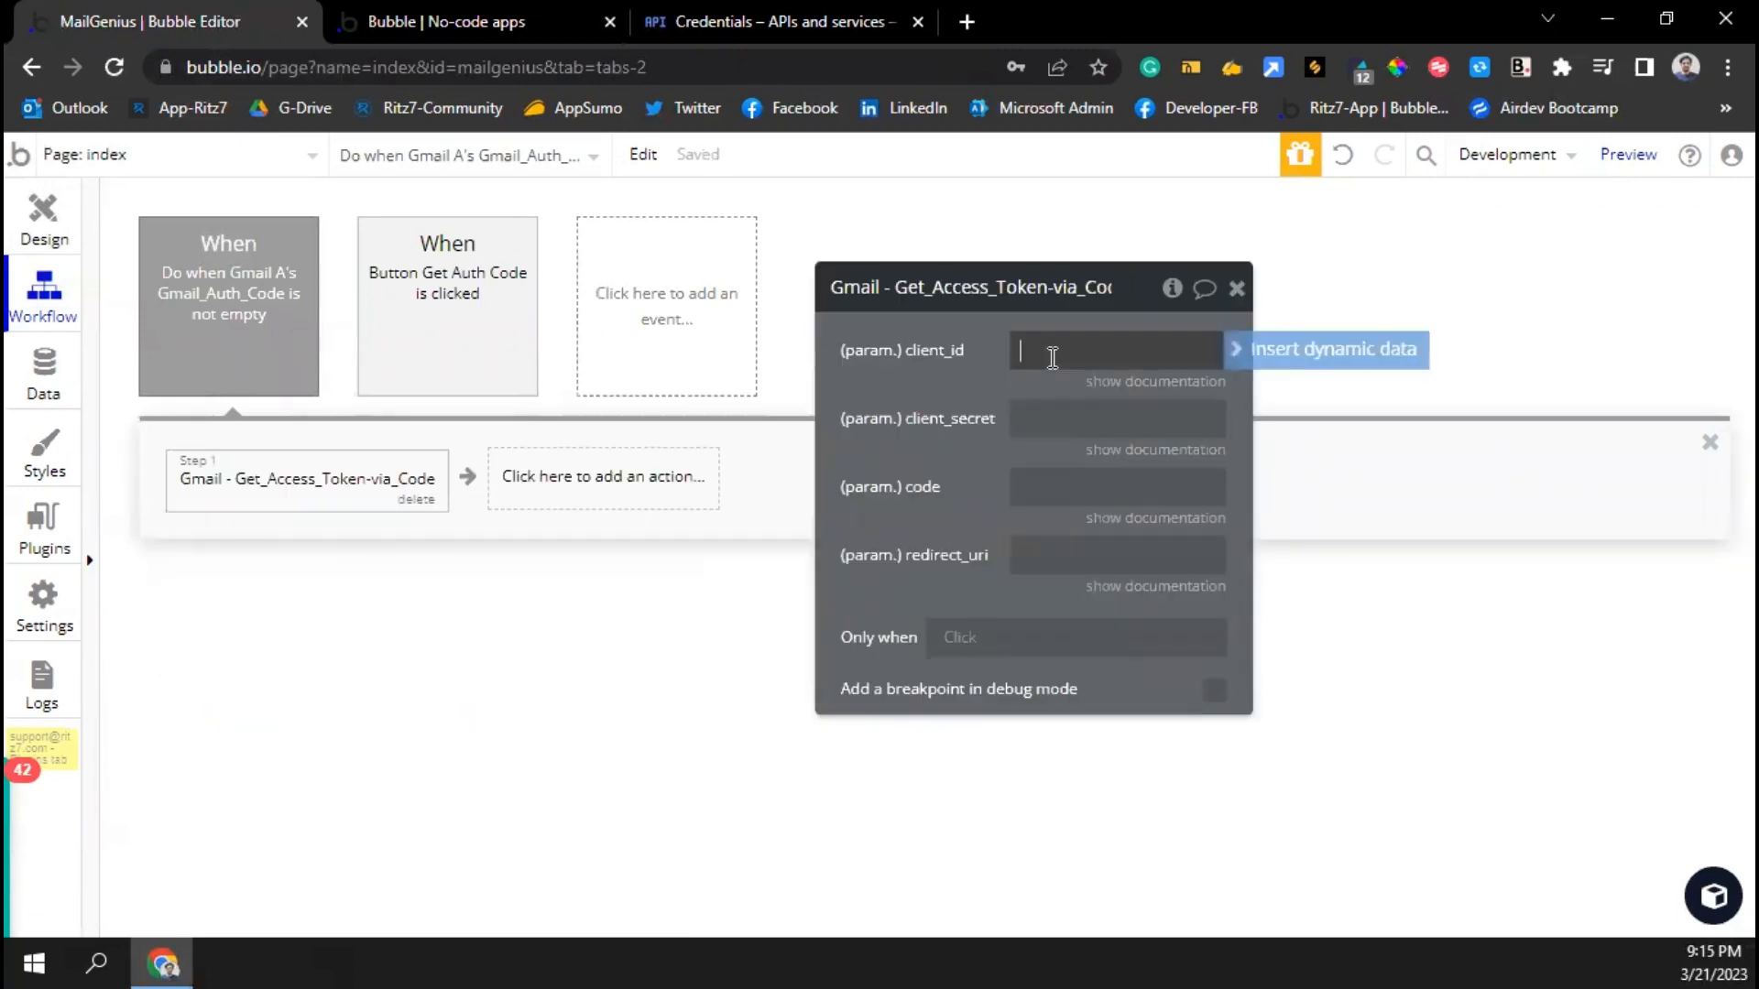
click(846, 20)
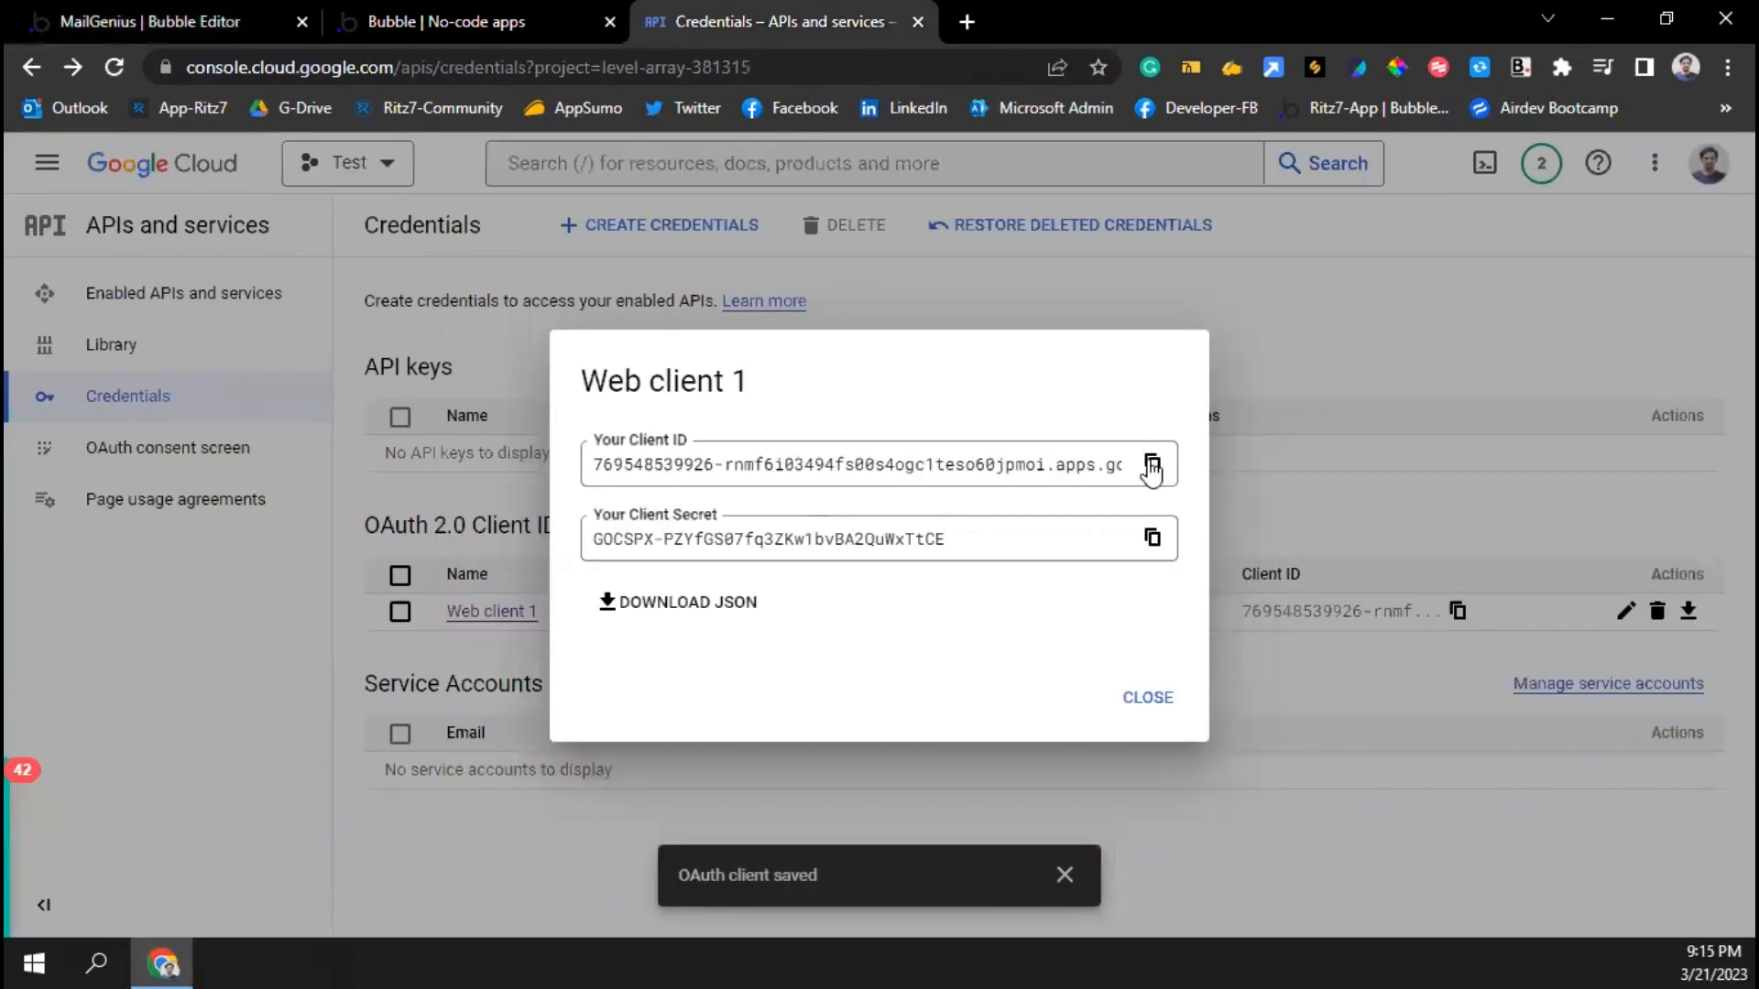
click(129, 21)
click(1062, 352)
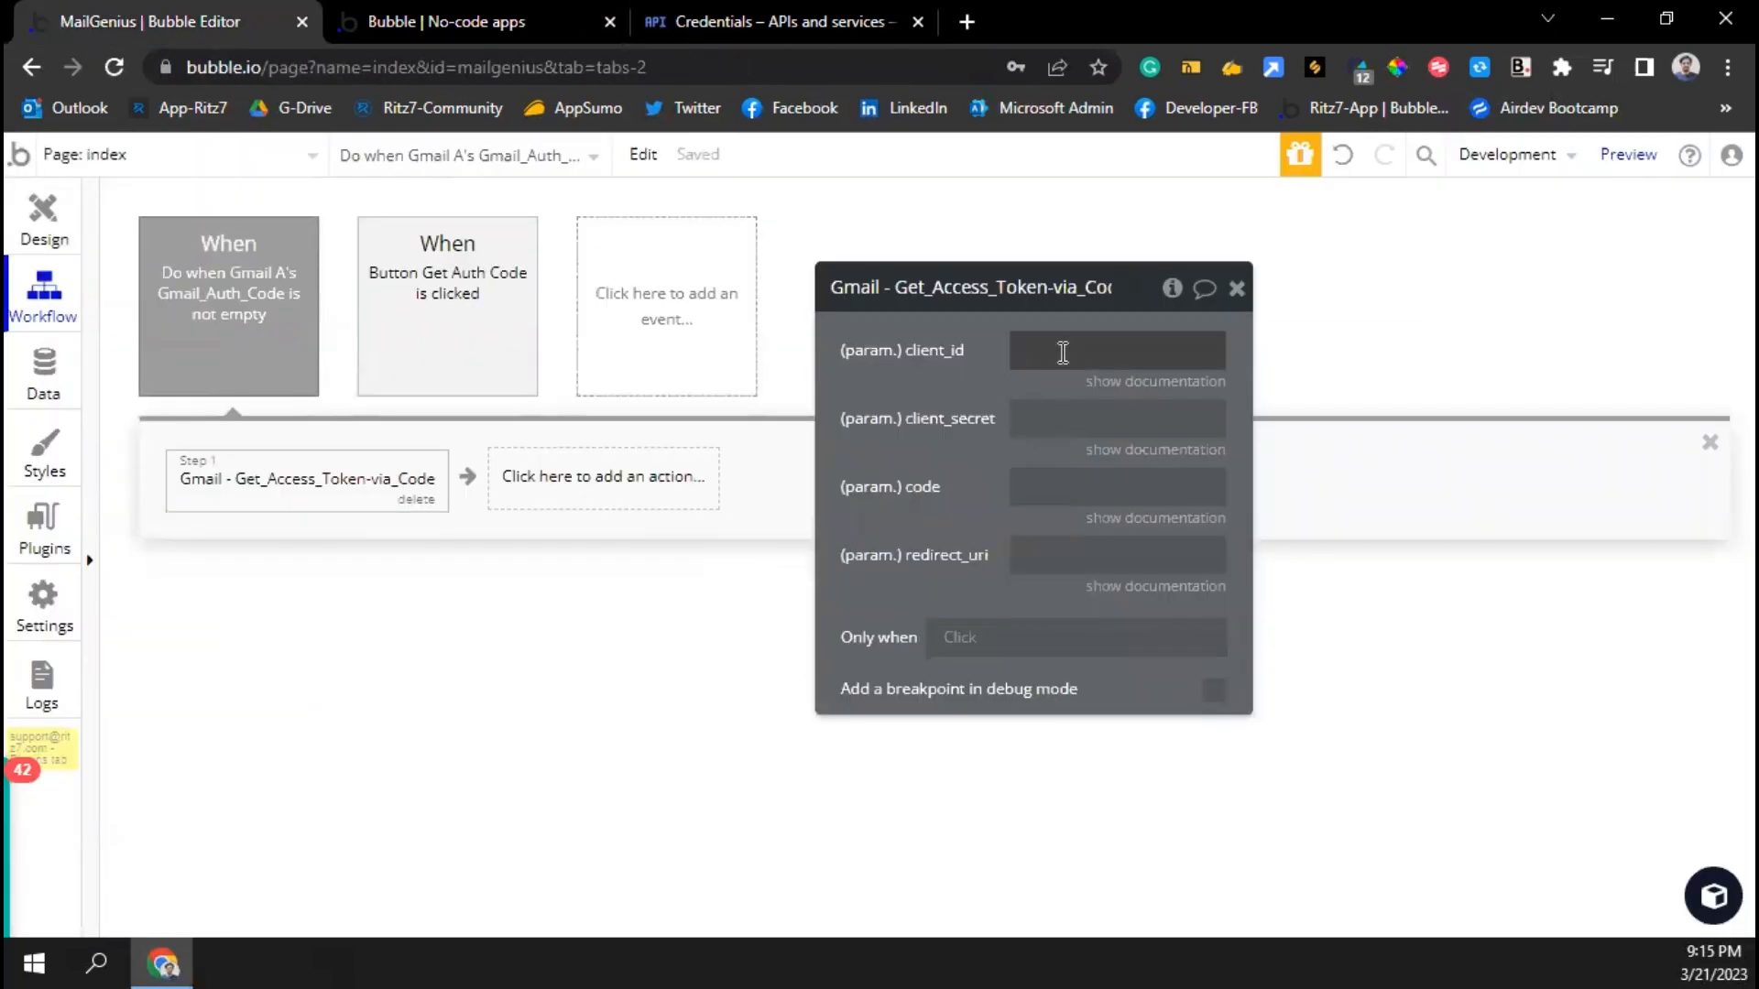
key(ctrl+v)
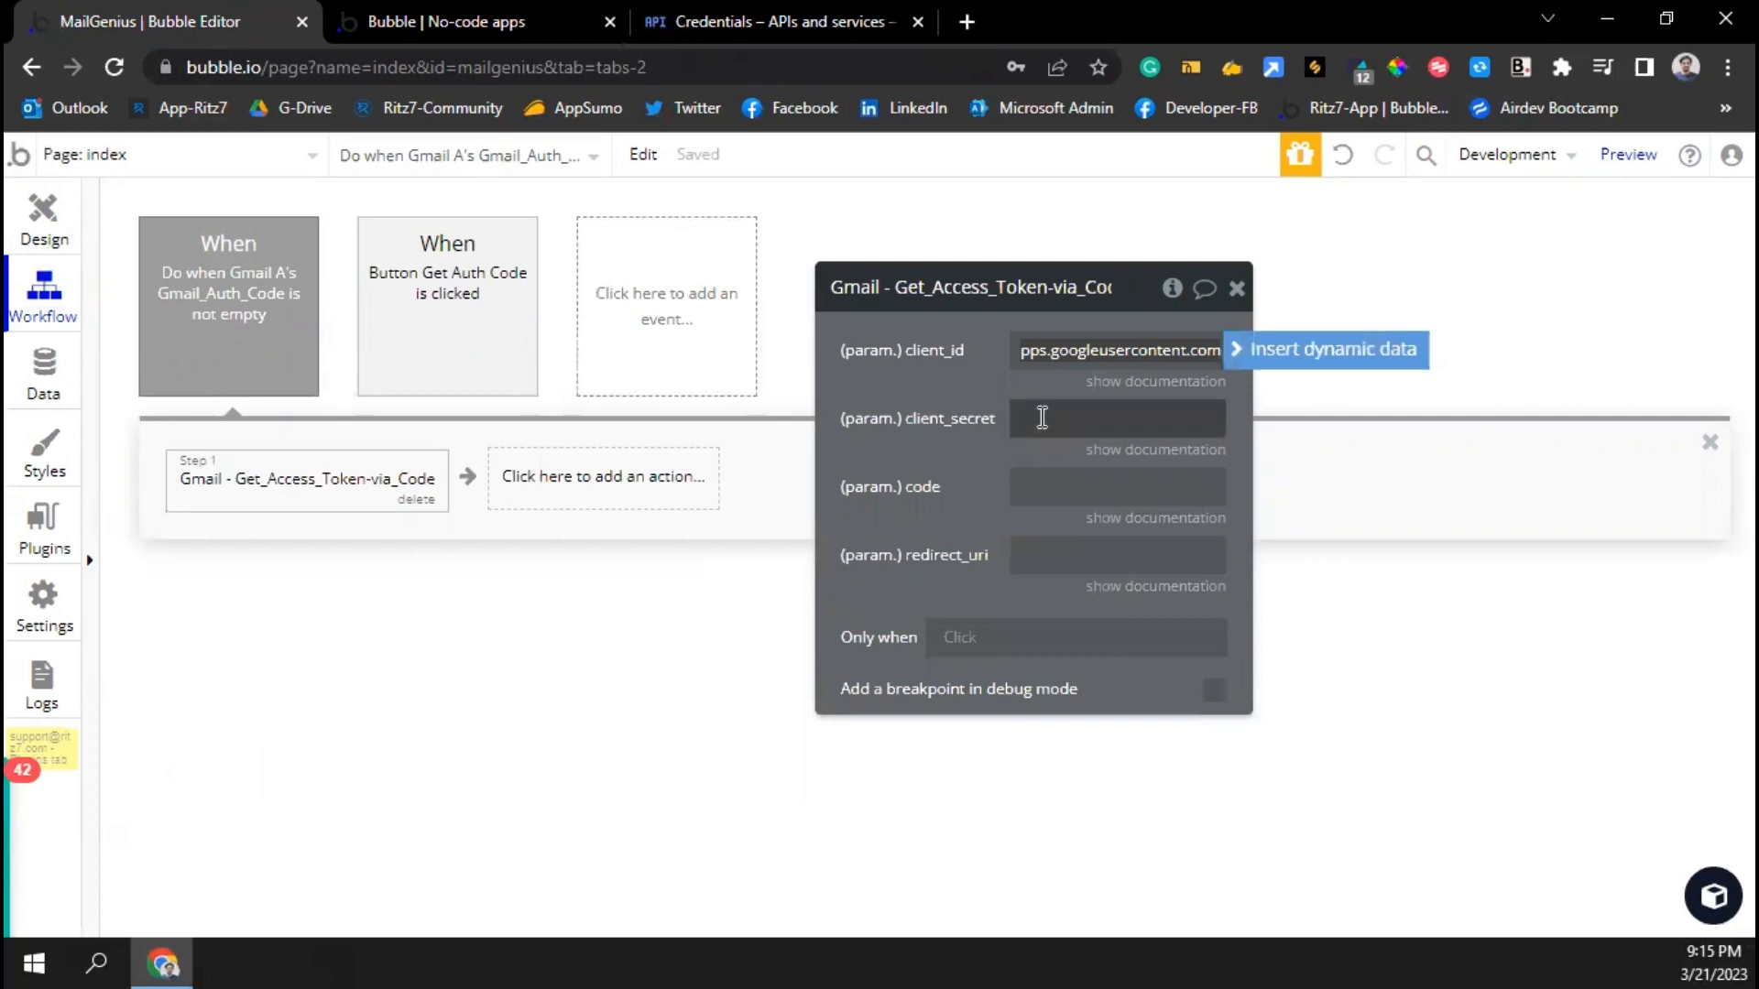
Copy the client secret from Google Cloud into the client_secret parameter
click(1038, 418)
click(769, 21)
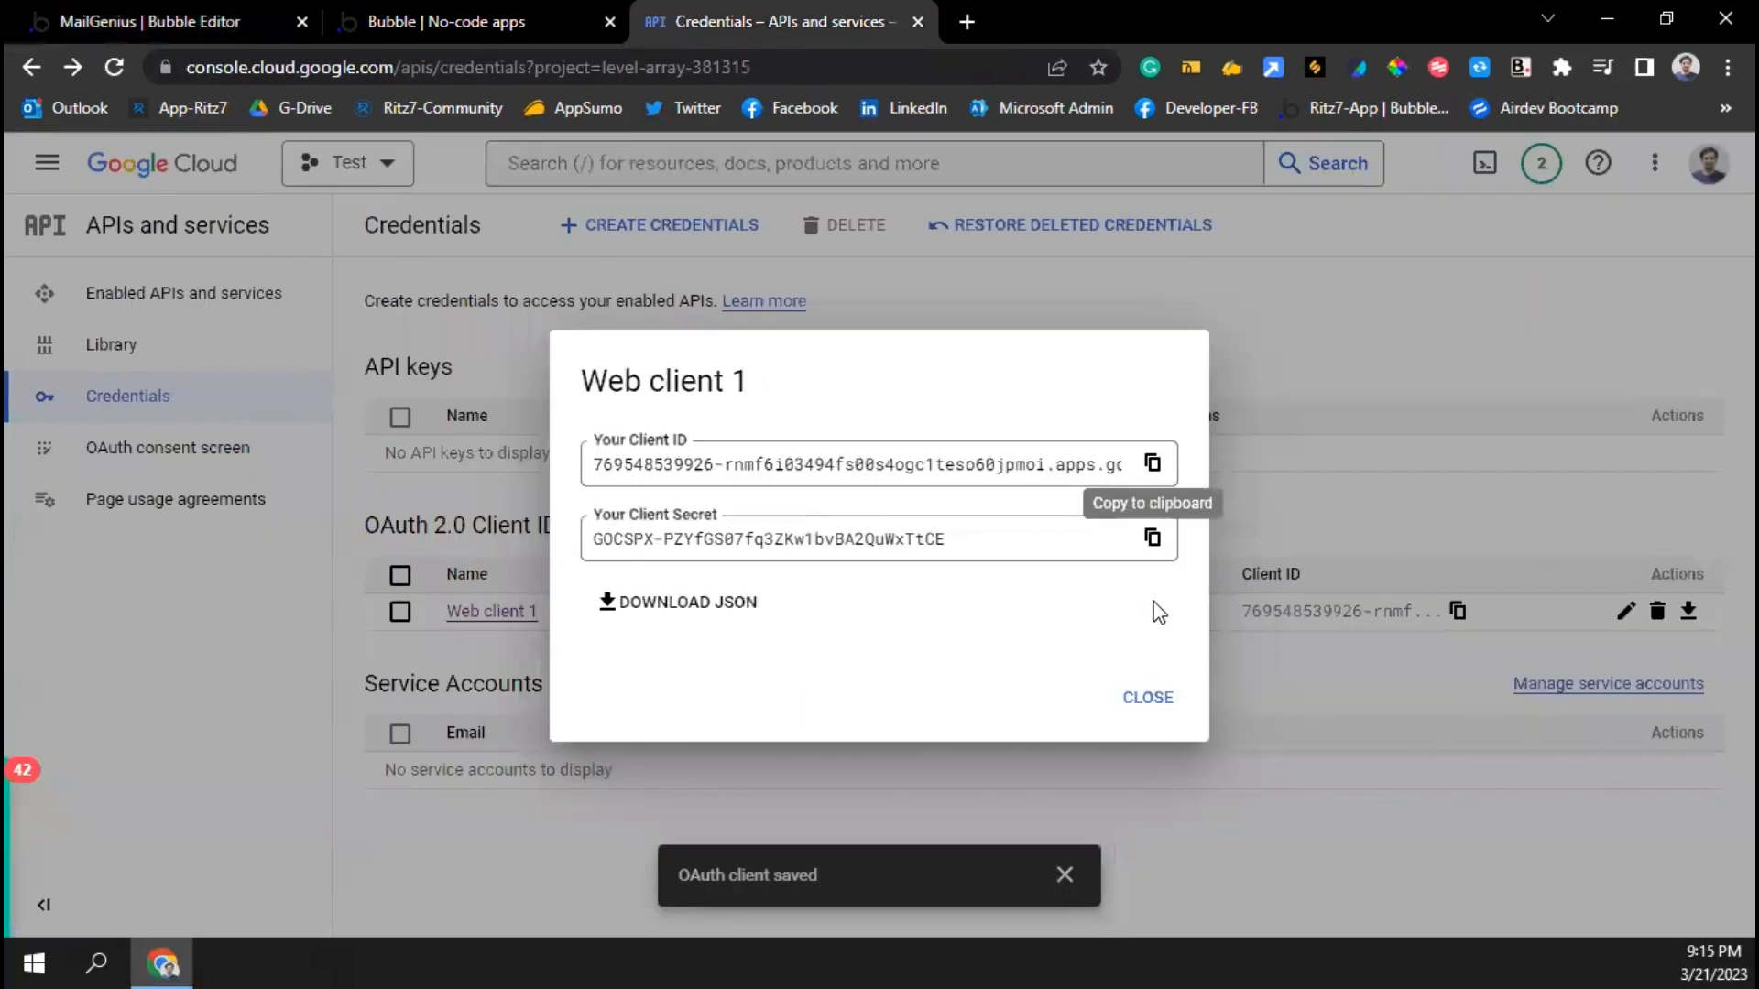
click(1152, 538)
click(92, 11)
click(1081, 478)
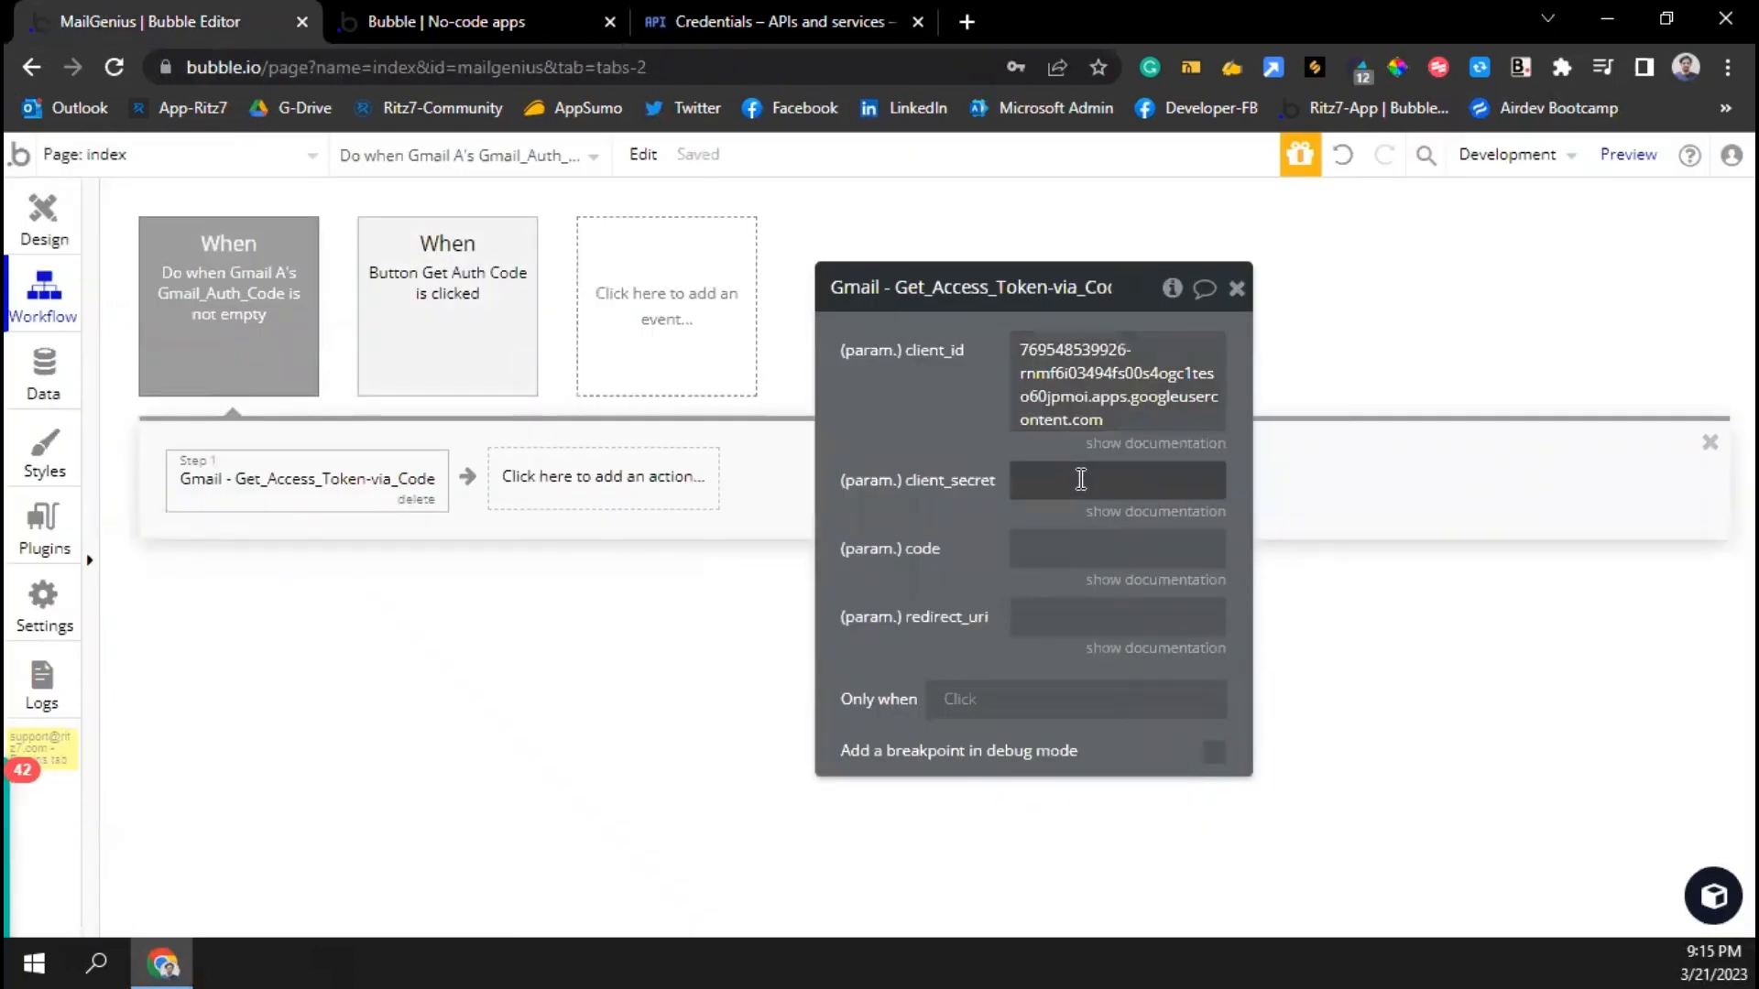
key(ctrl+v)
Set code to Gmail A's Gmail_Auth_Code and redirect_uri to the saved redirect URL
click(1049, 559)
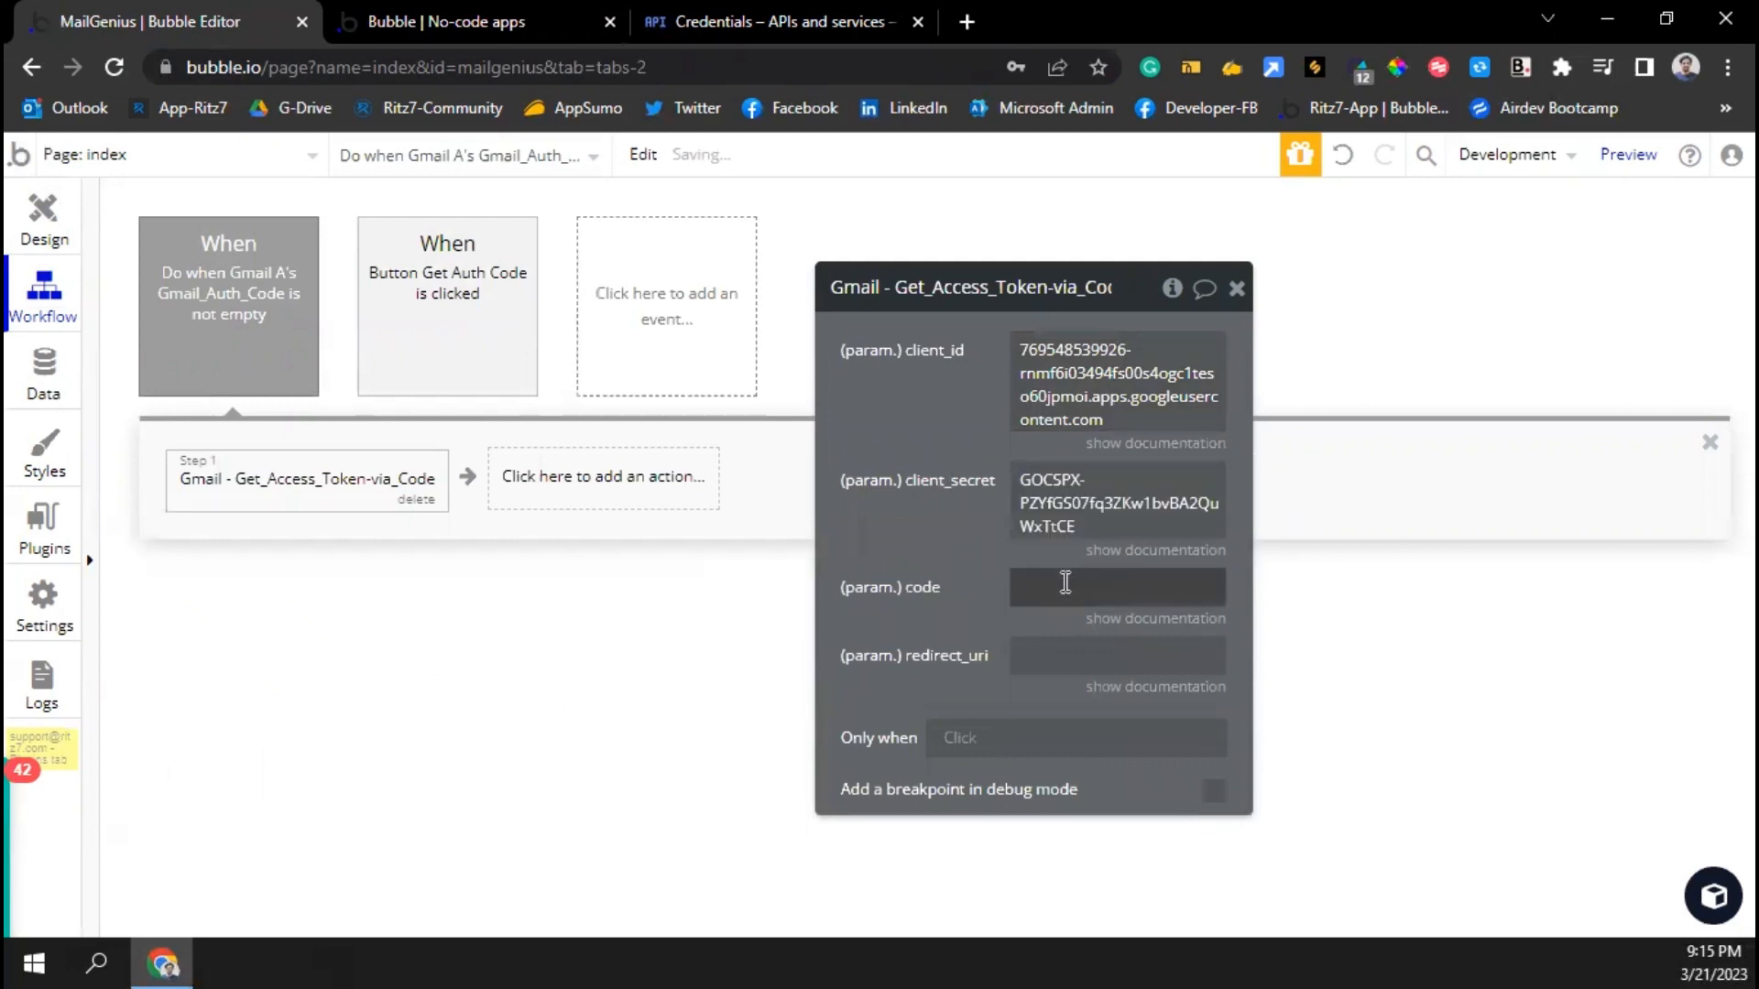
click(1236, 591)
text(gmai)
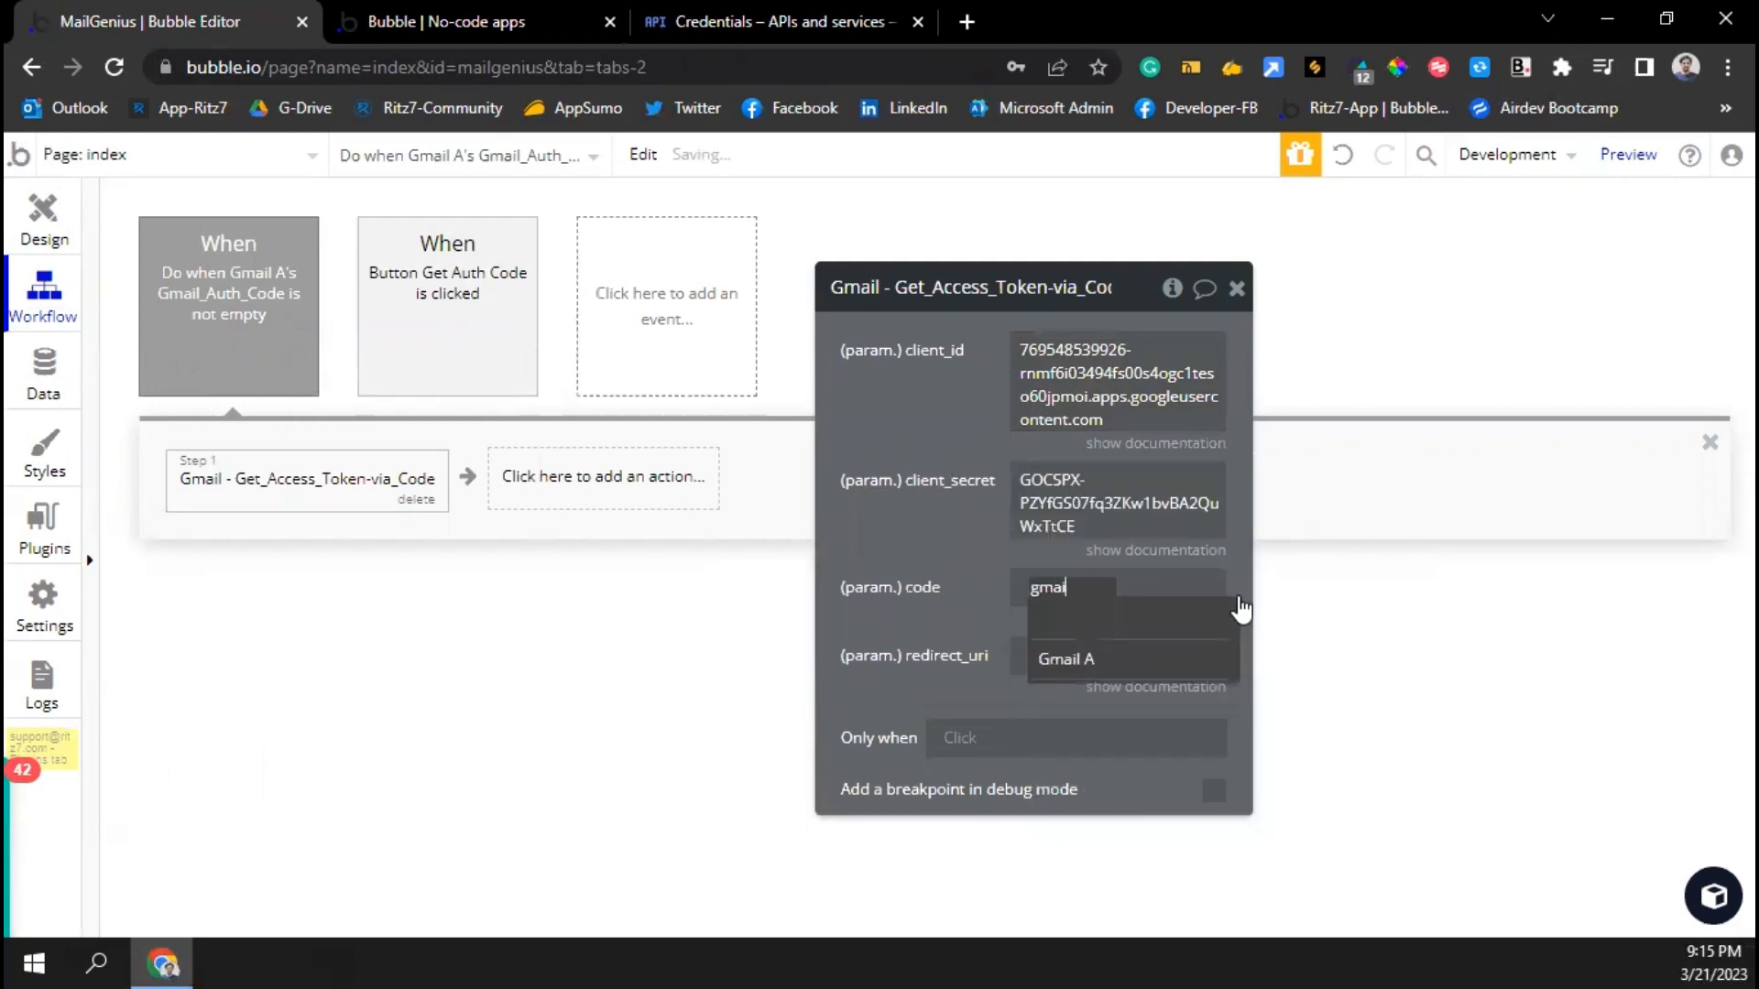
click(1088, 661)
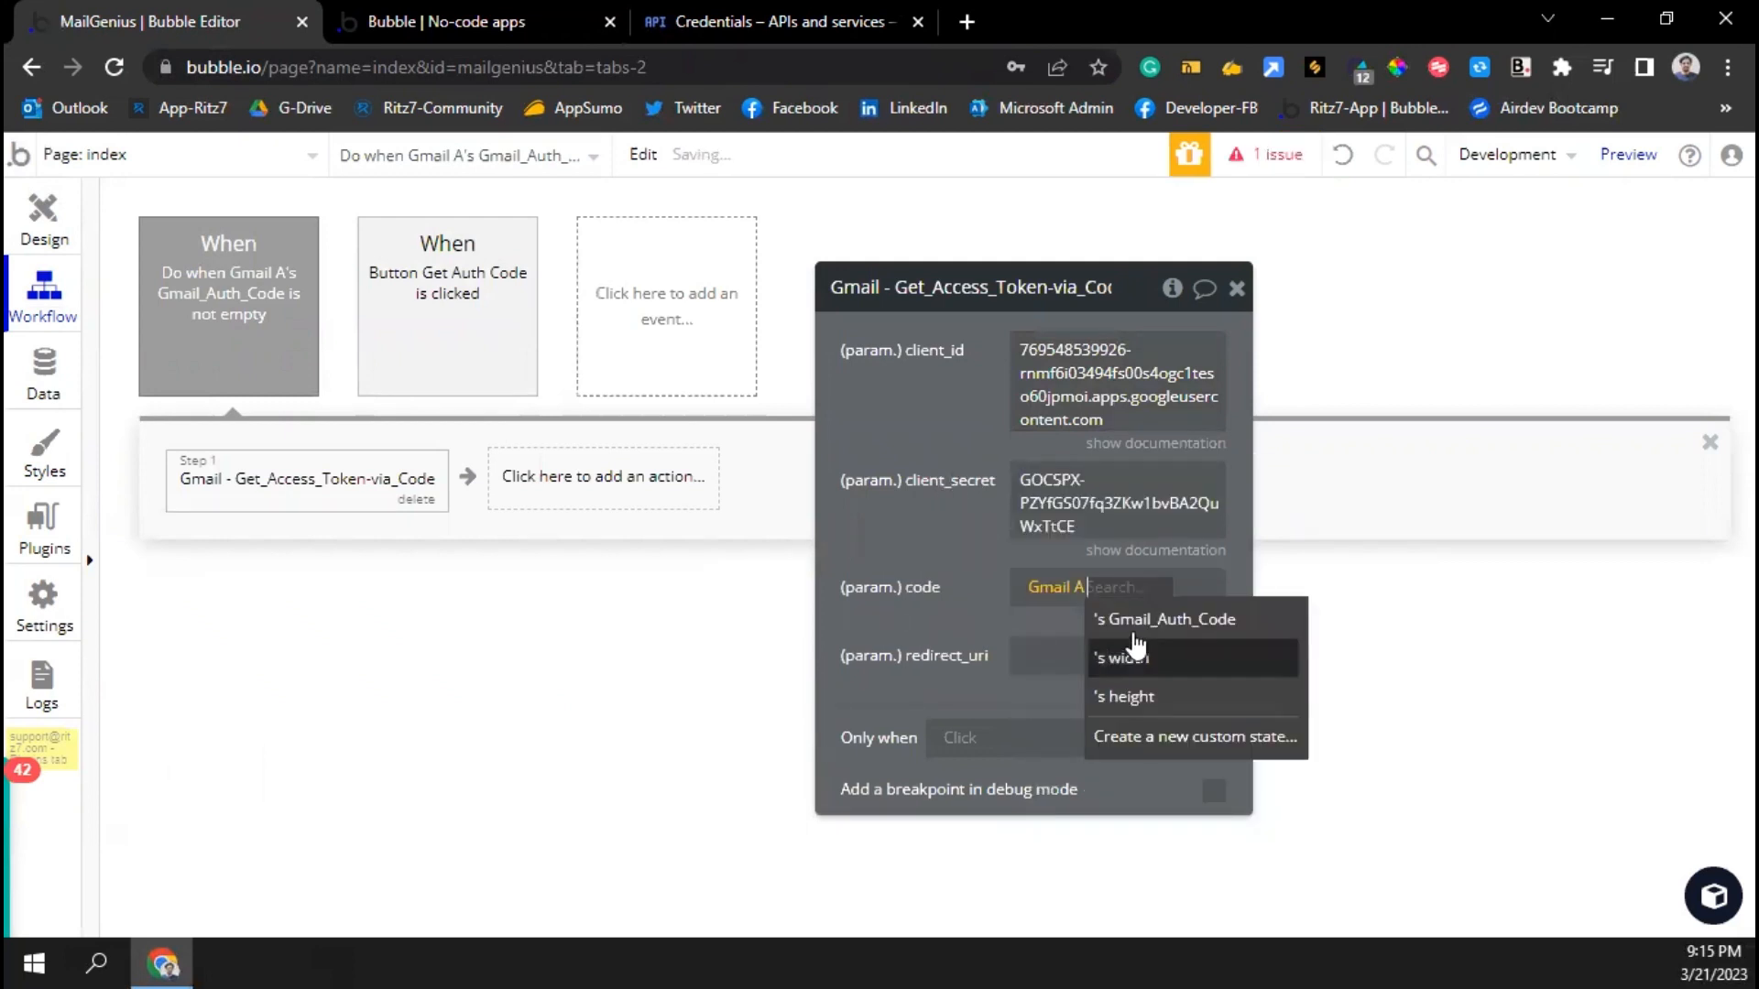
click(1142, 623)
click(1070, 680)
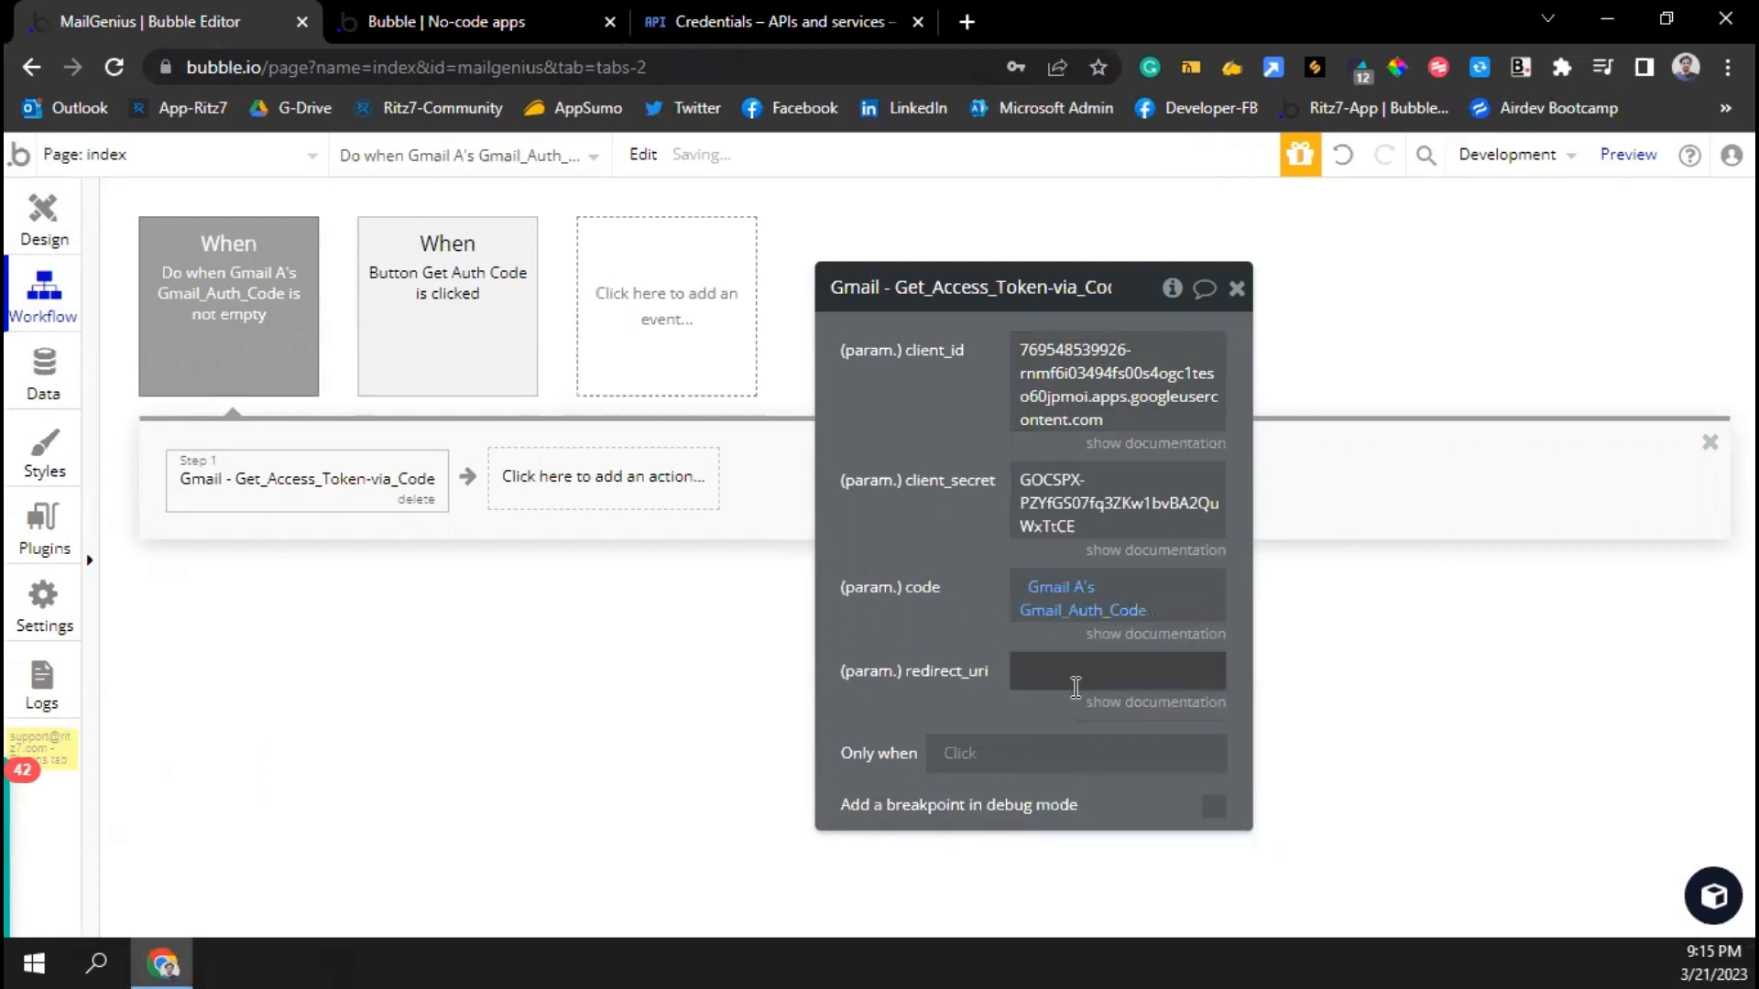
key(super+v)
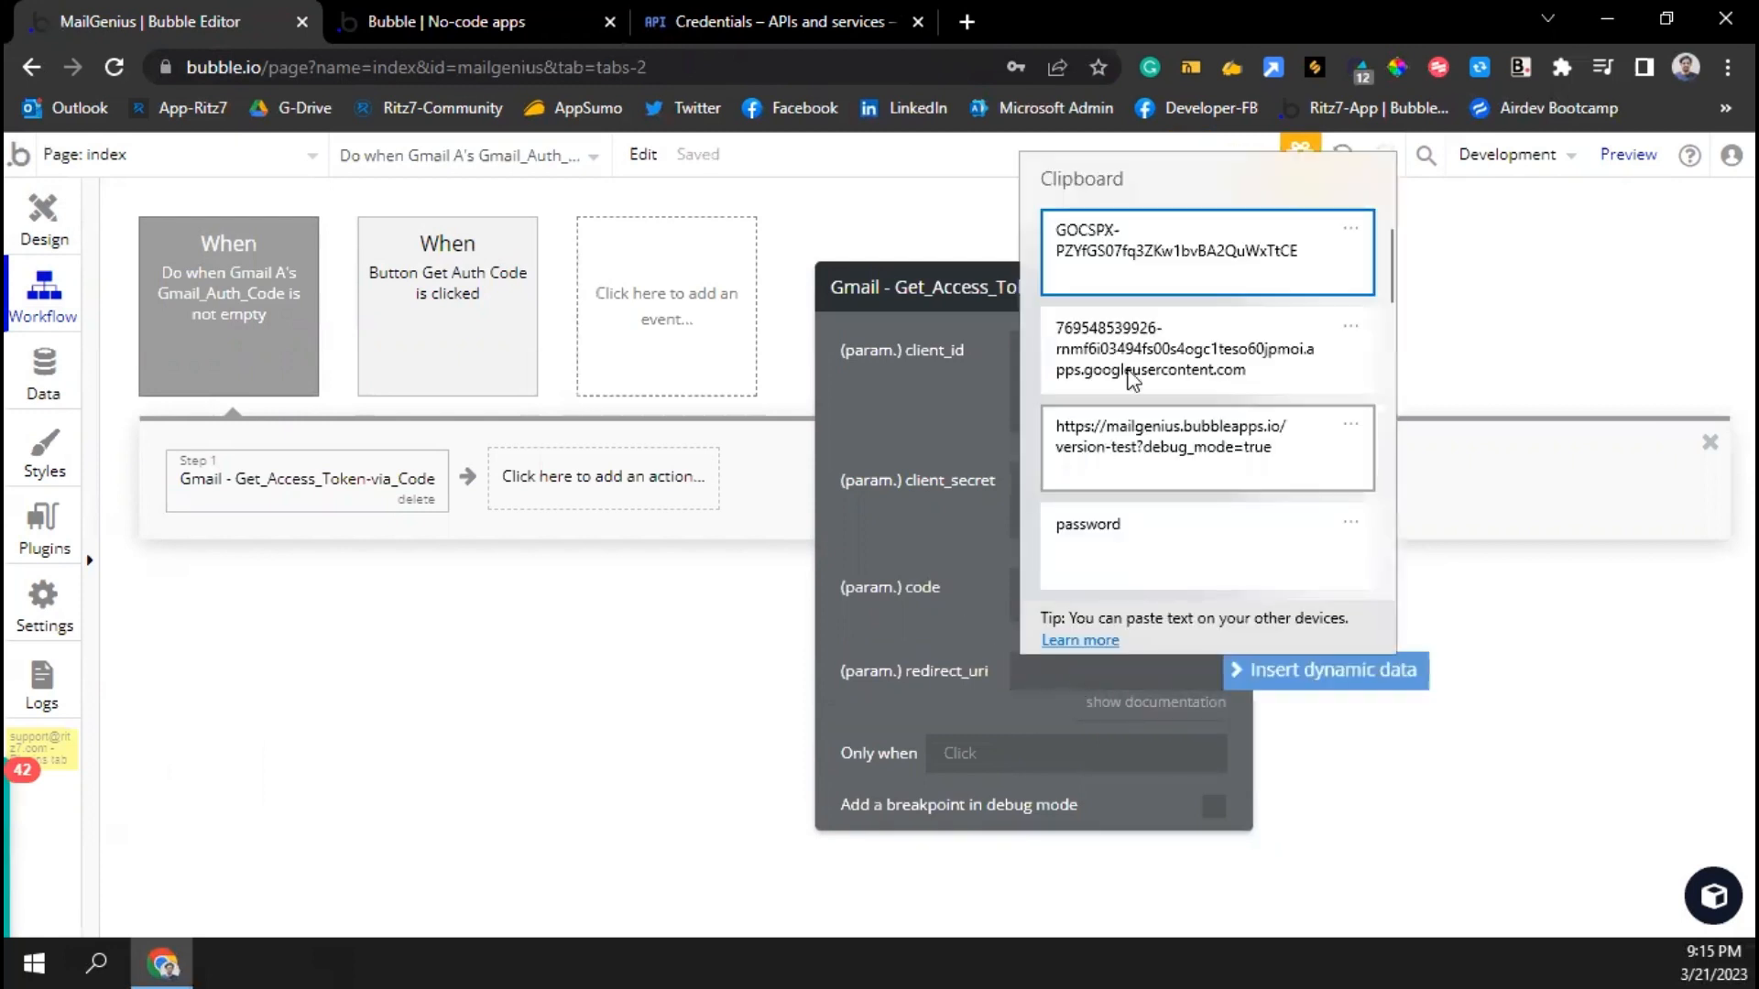
click(1218, 451)
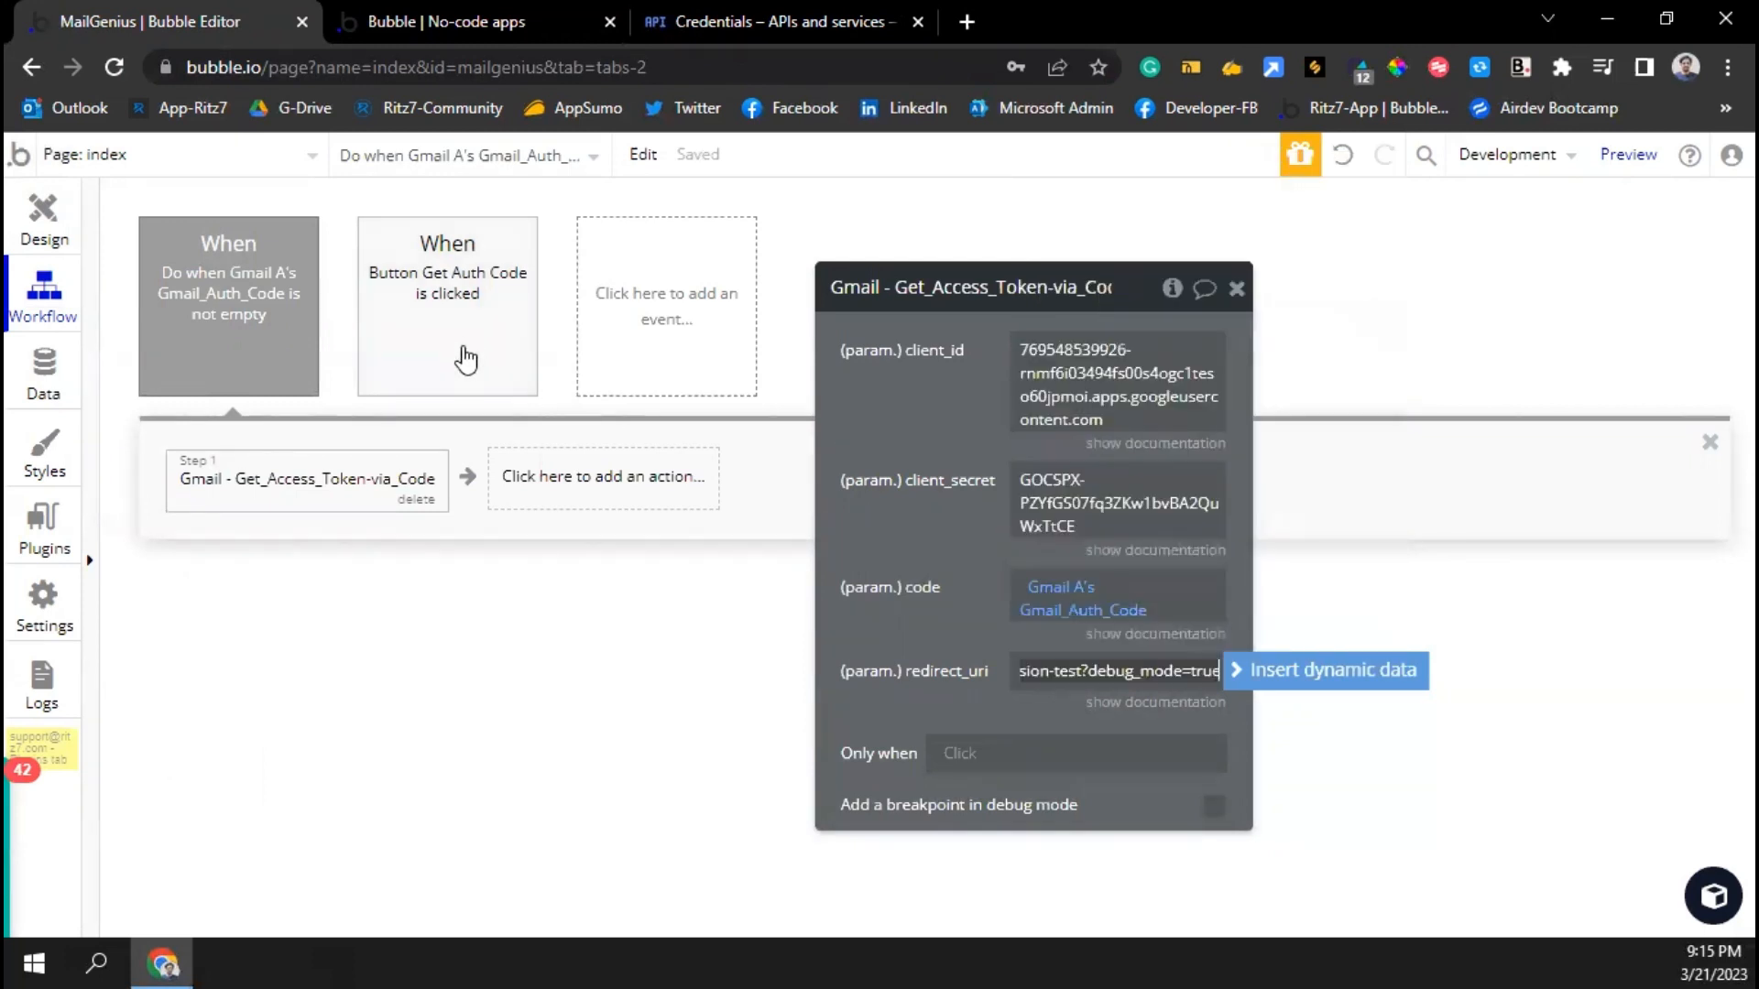
Cross-check the client ID and redirect settings against the Get Auth Code workflow's step
click(463, 355)
click(330, 494)
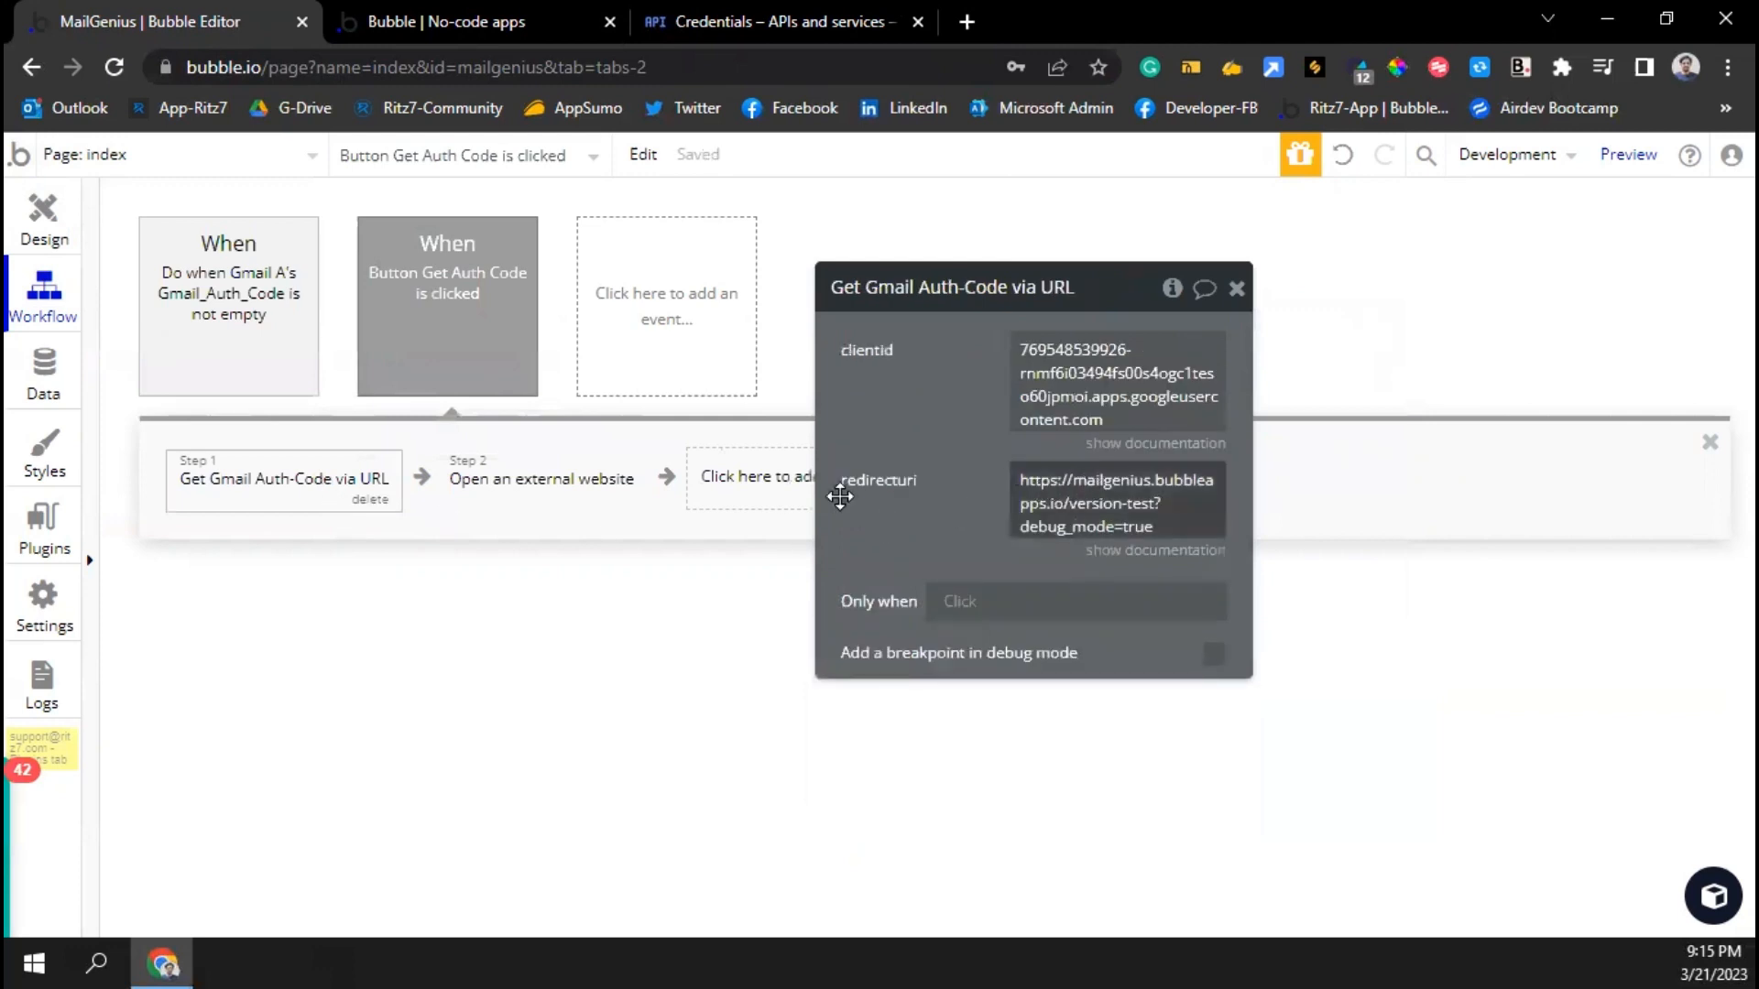
click(256, 350)
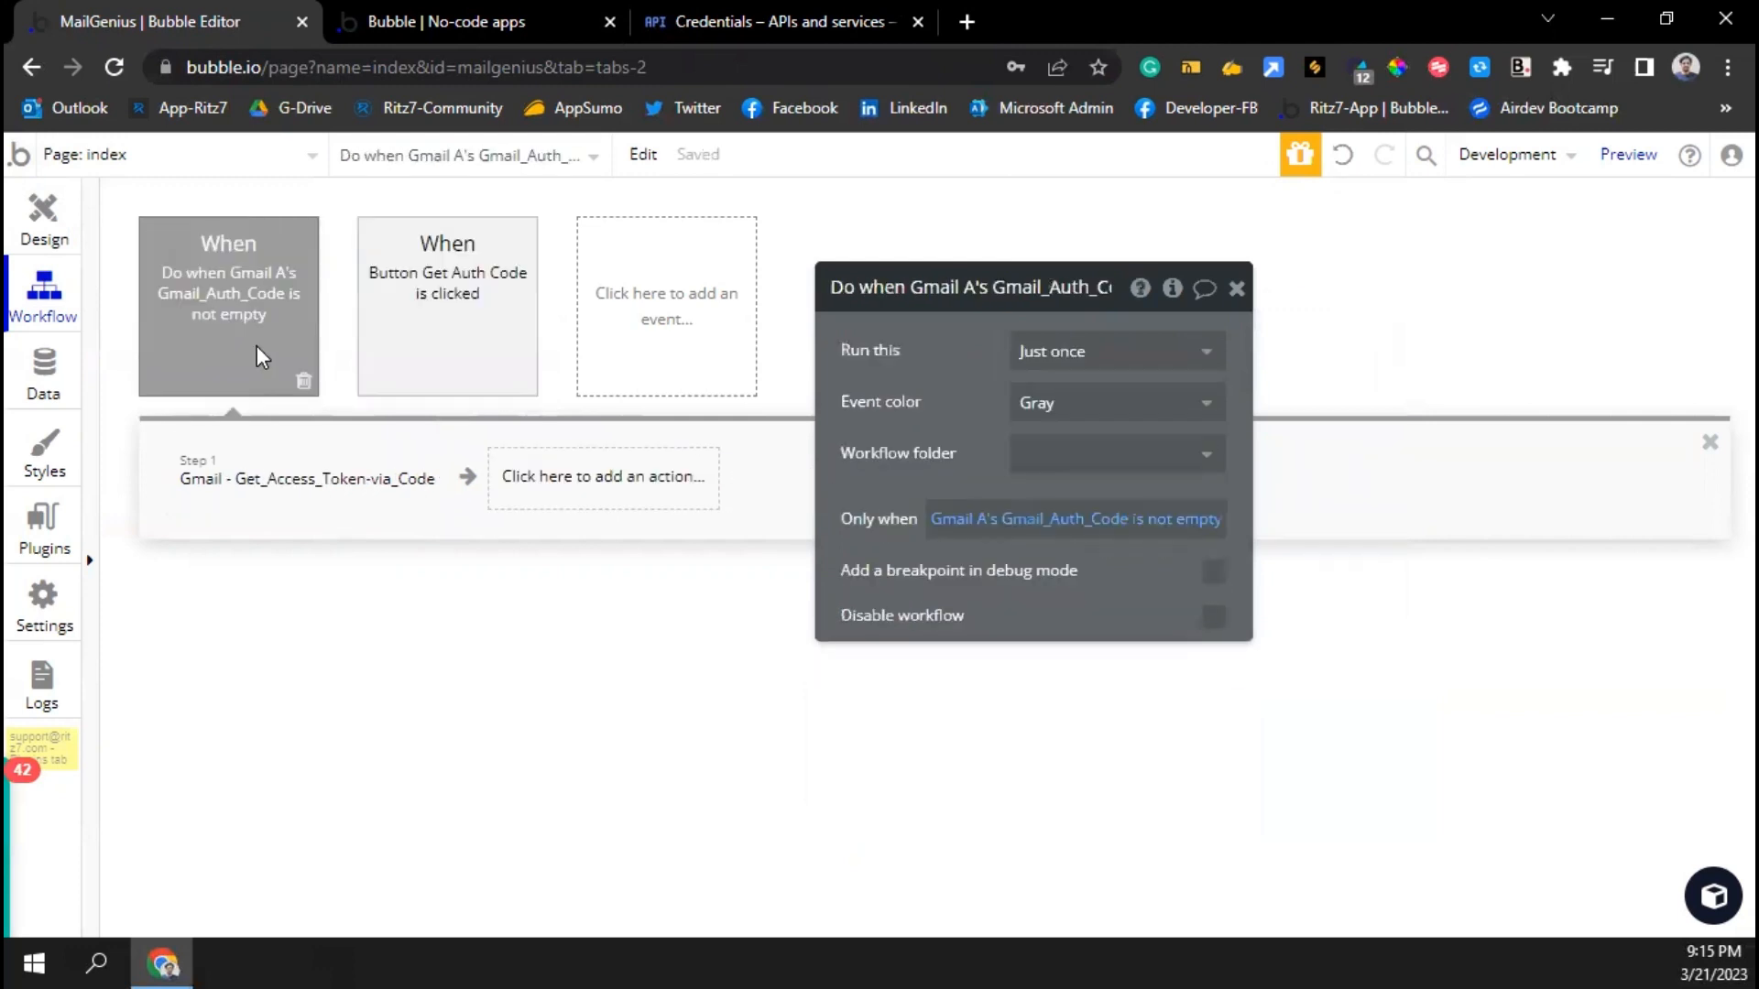
click(429, 339)
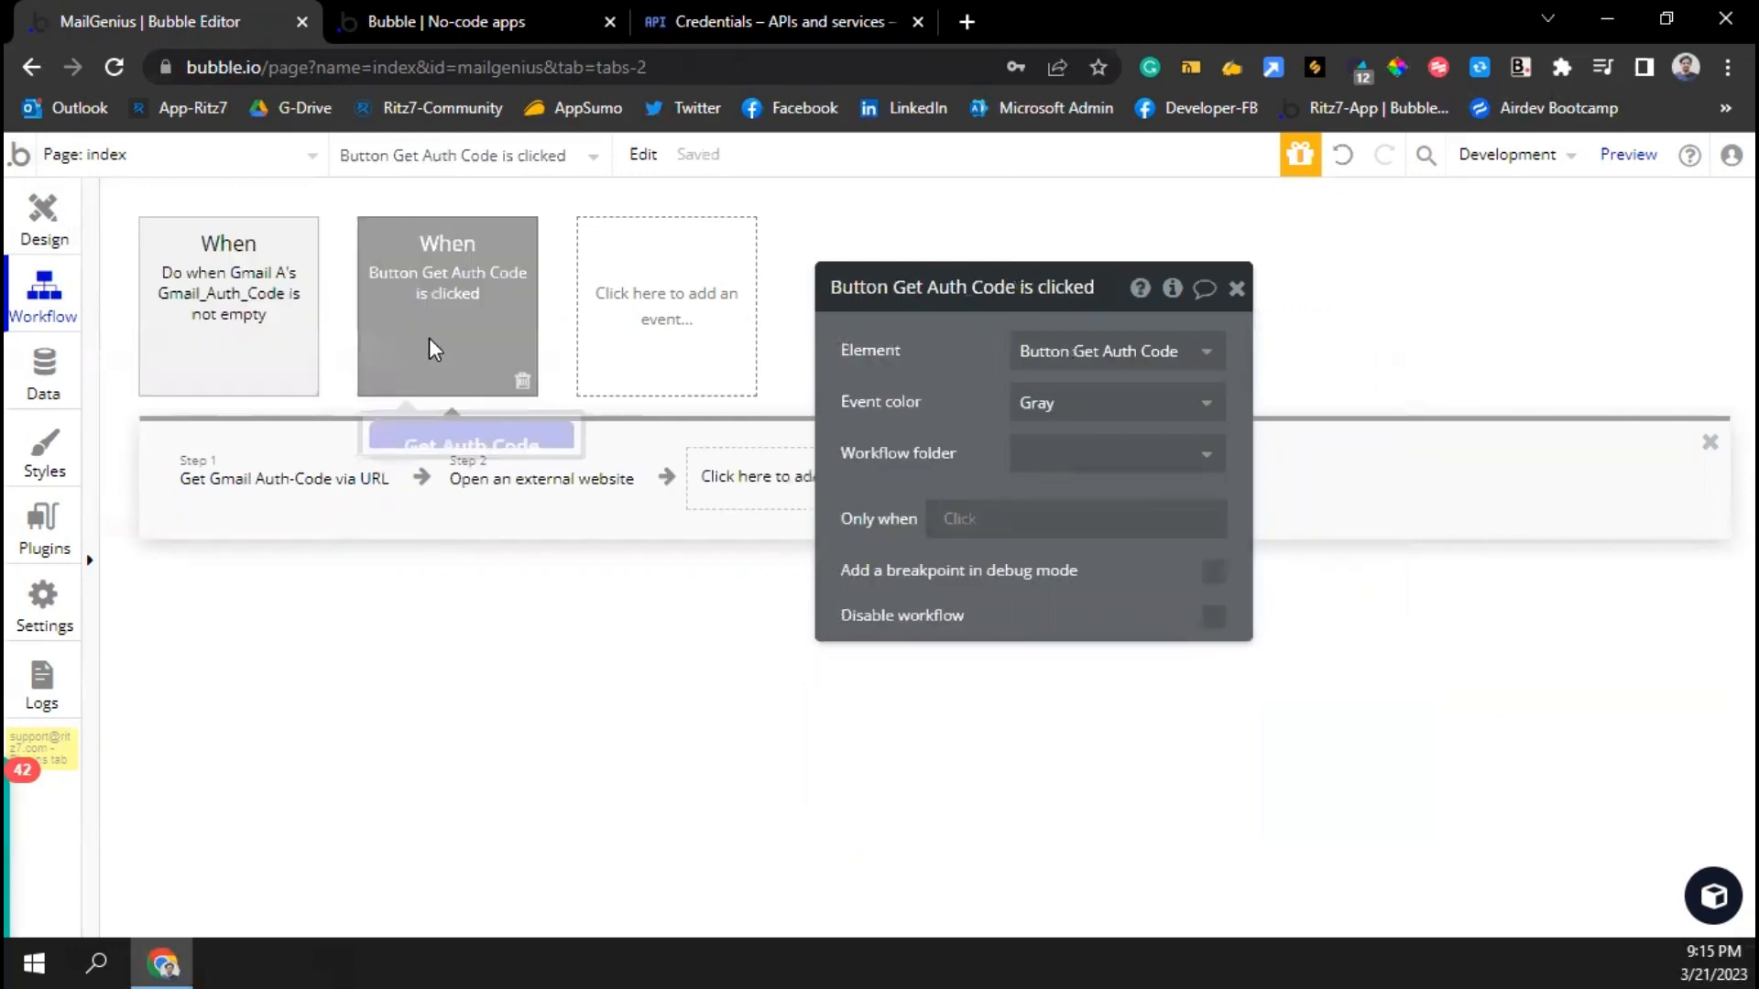
click(256, 479)
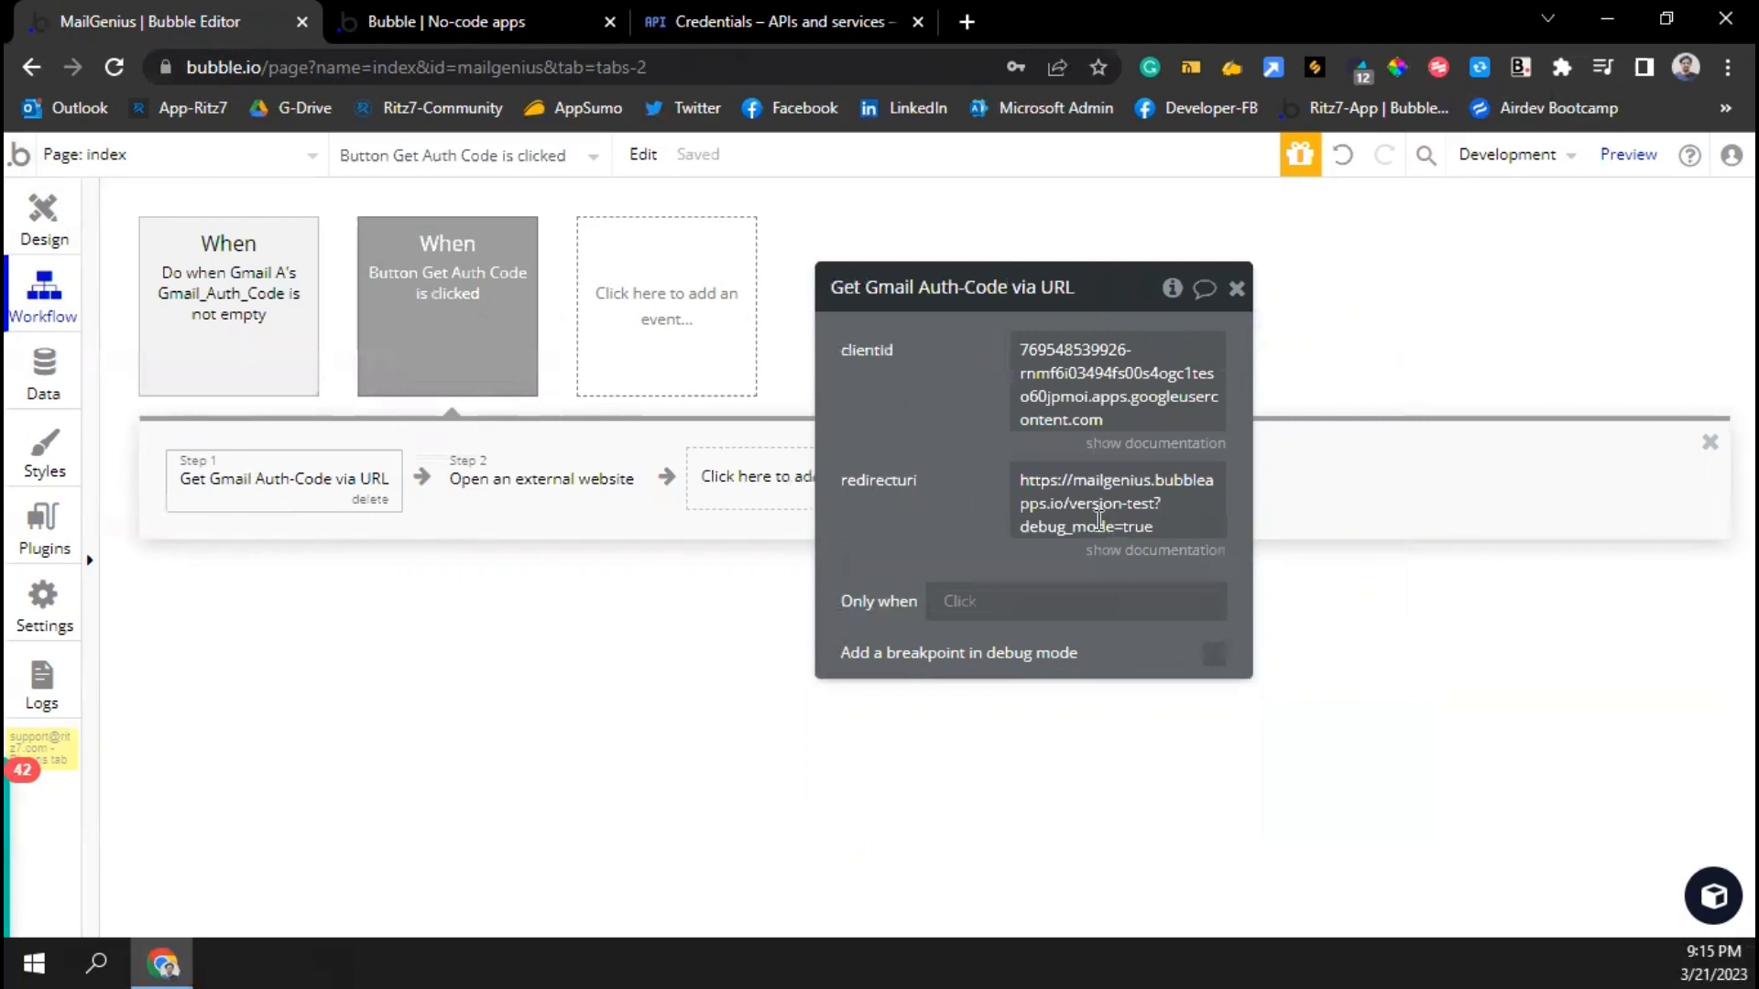
click(240, 376)
click(280, 486)
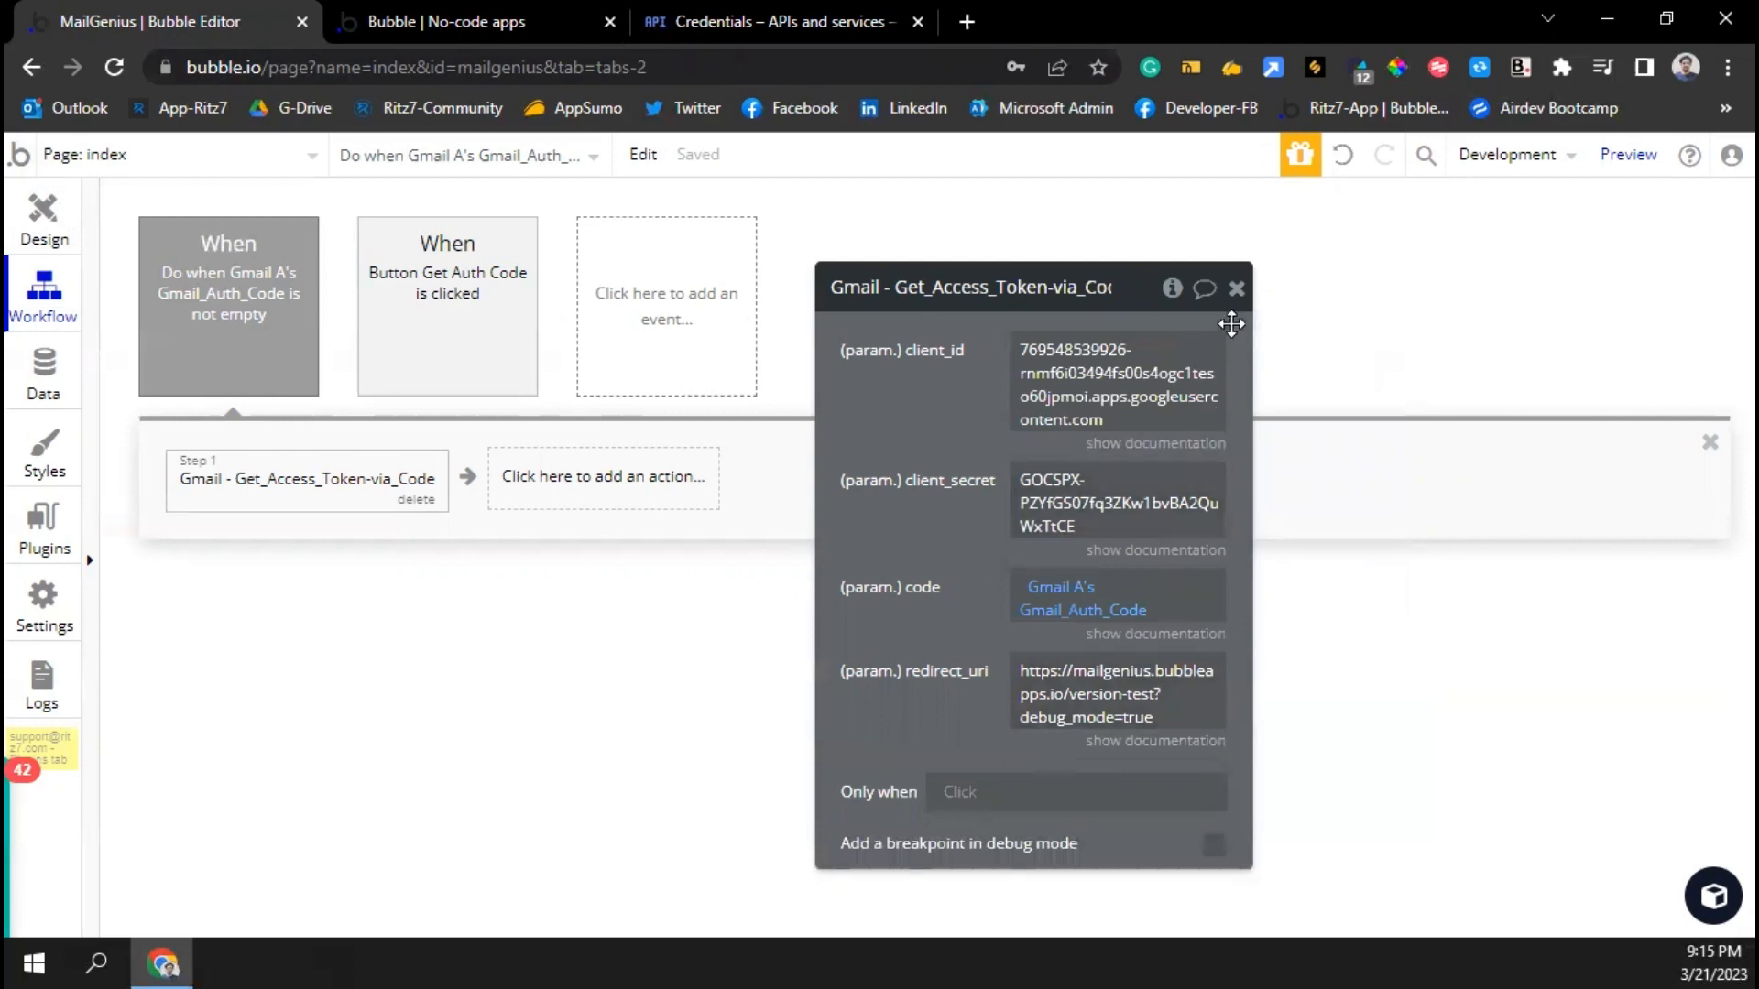
click(1236, 289)
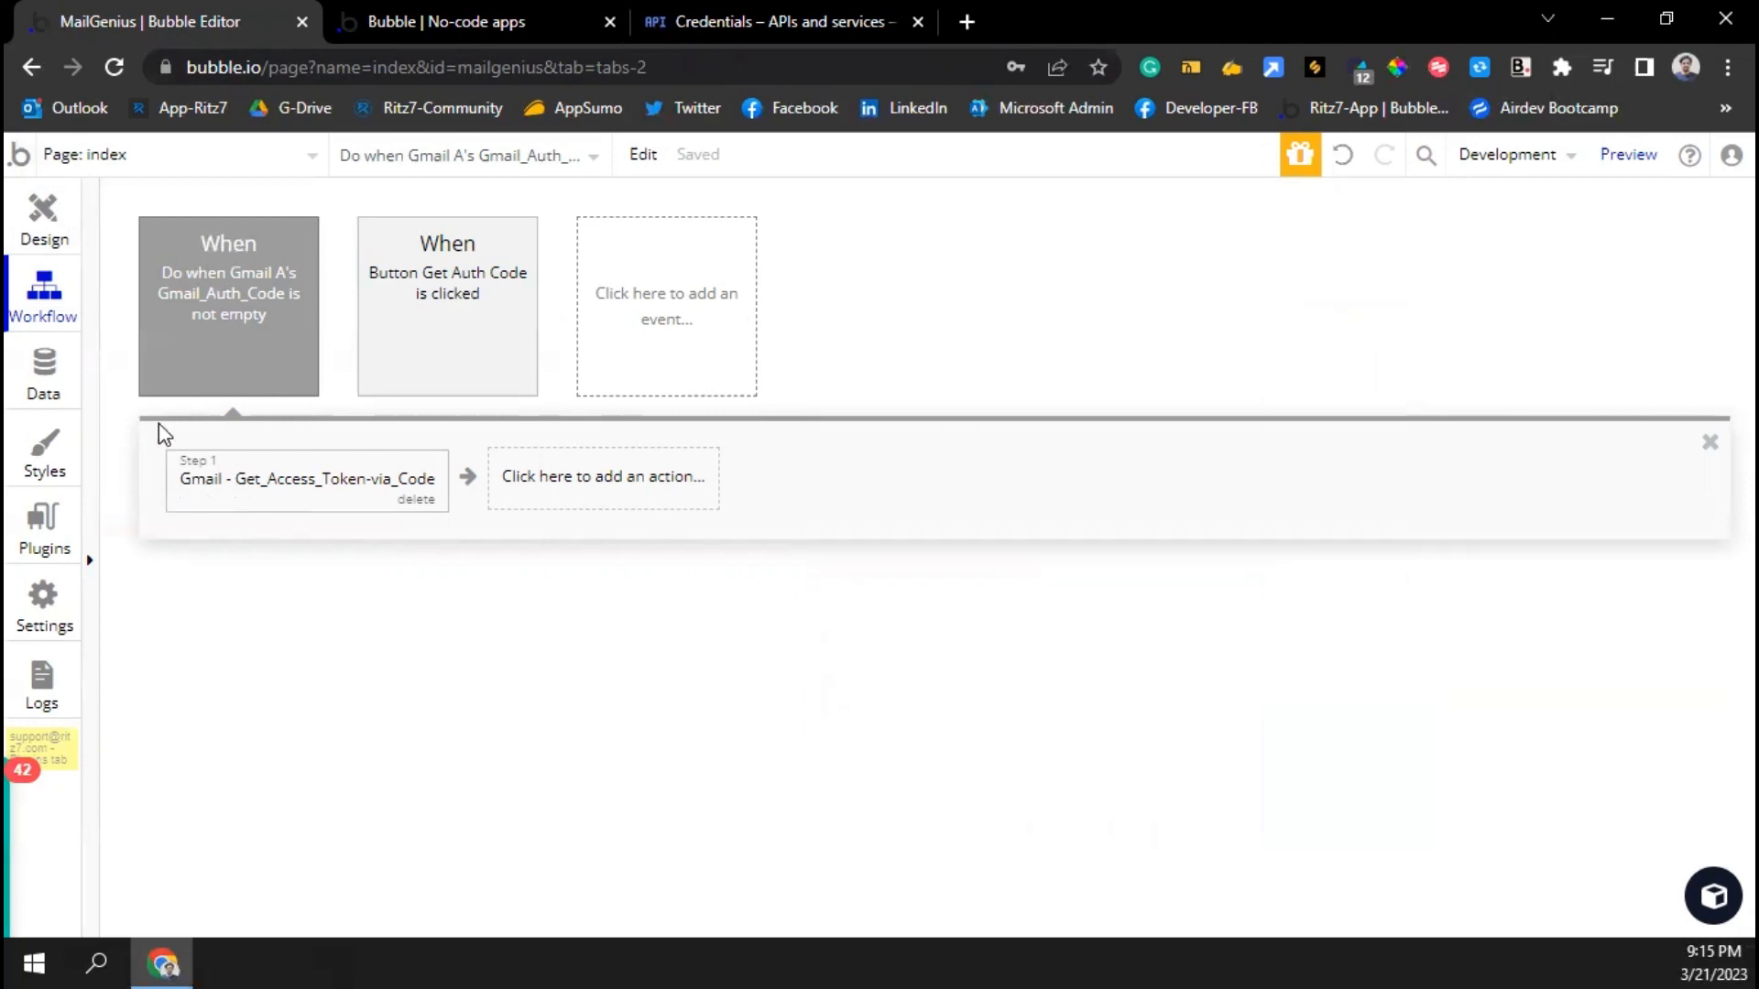
click(42, 371)
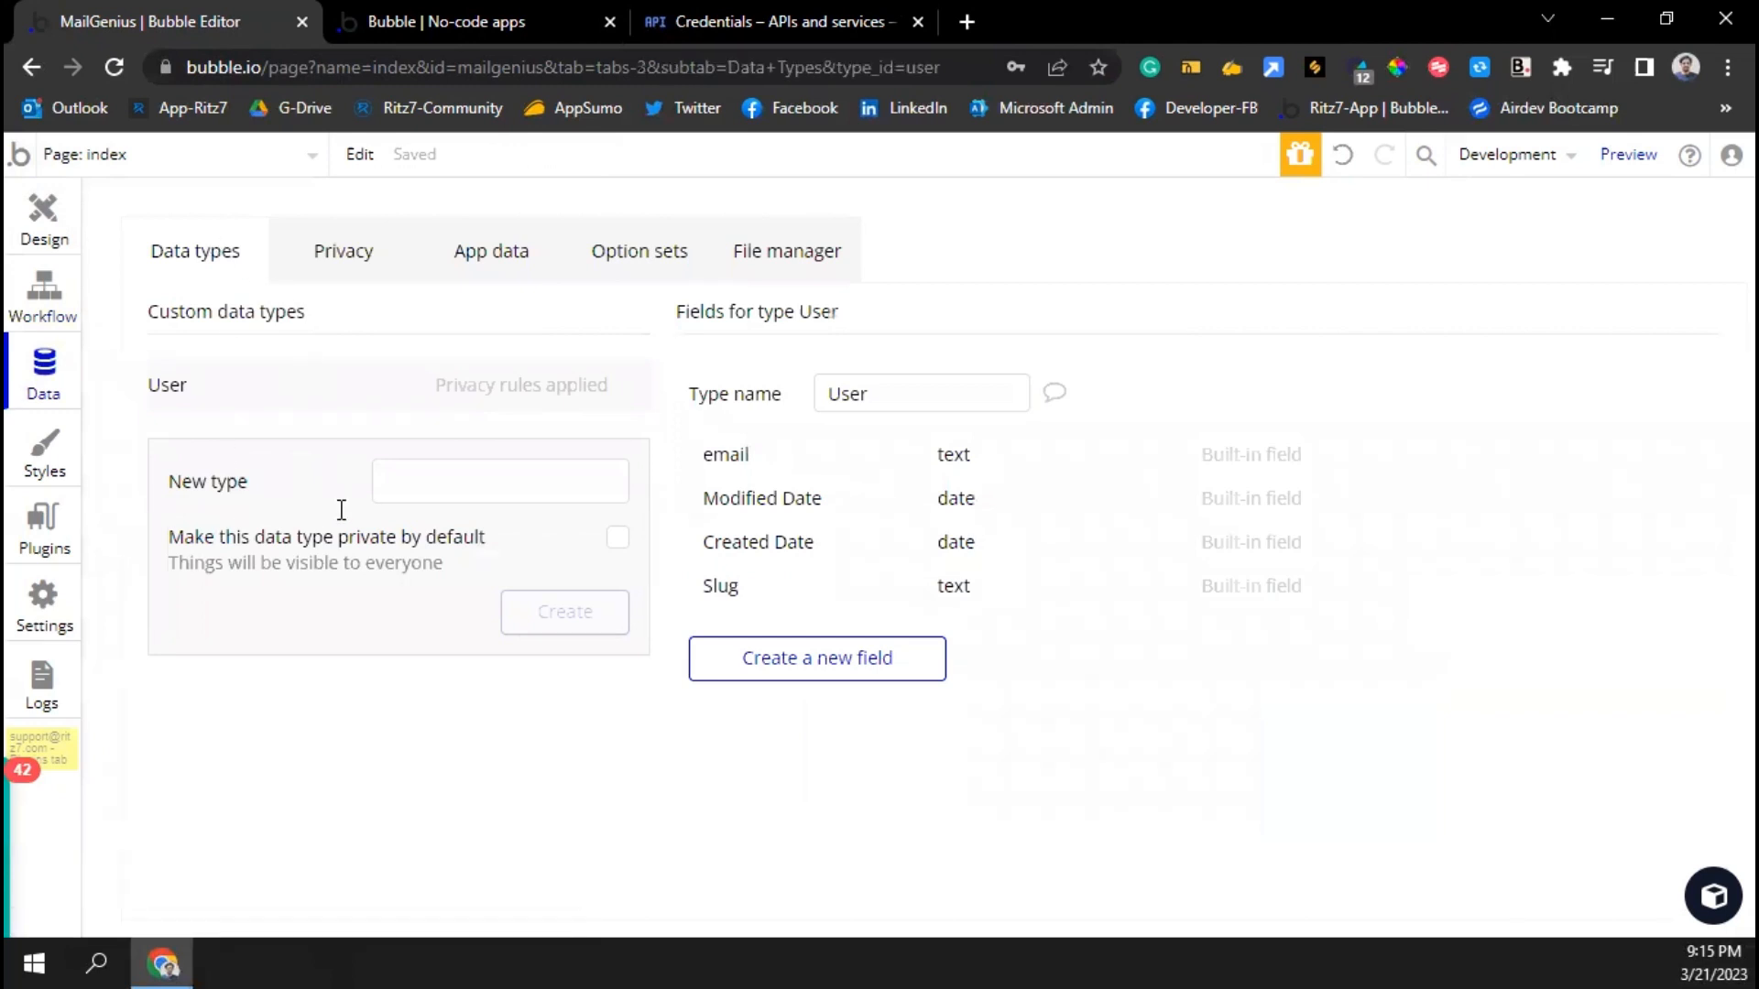
Create the Access Token data type and give it an Access Code text field
click(449, 504)
text(Acc)
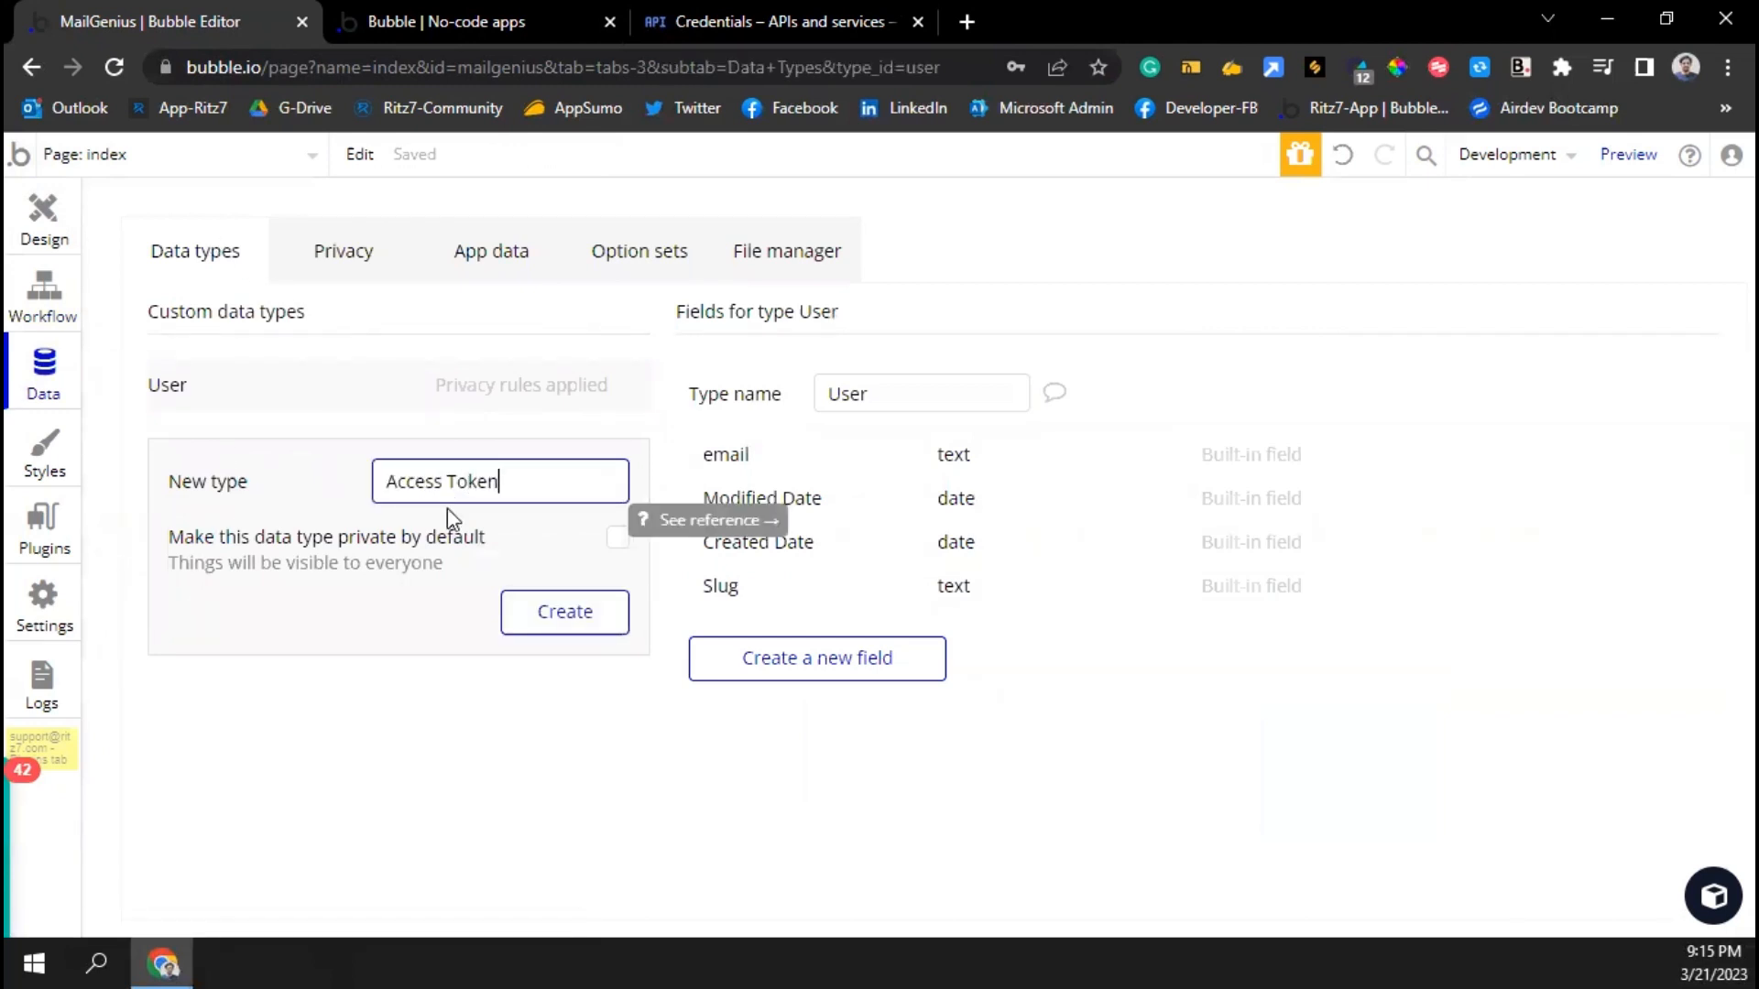
text(ess Token)
key(Return)
click(817, 659)
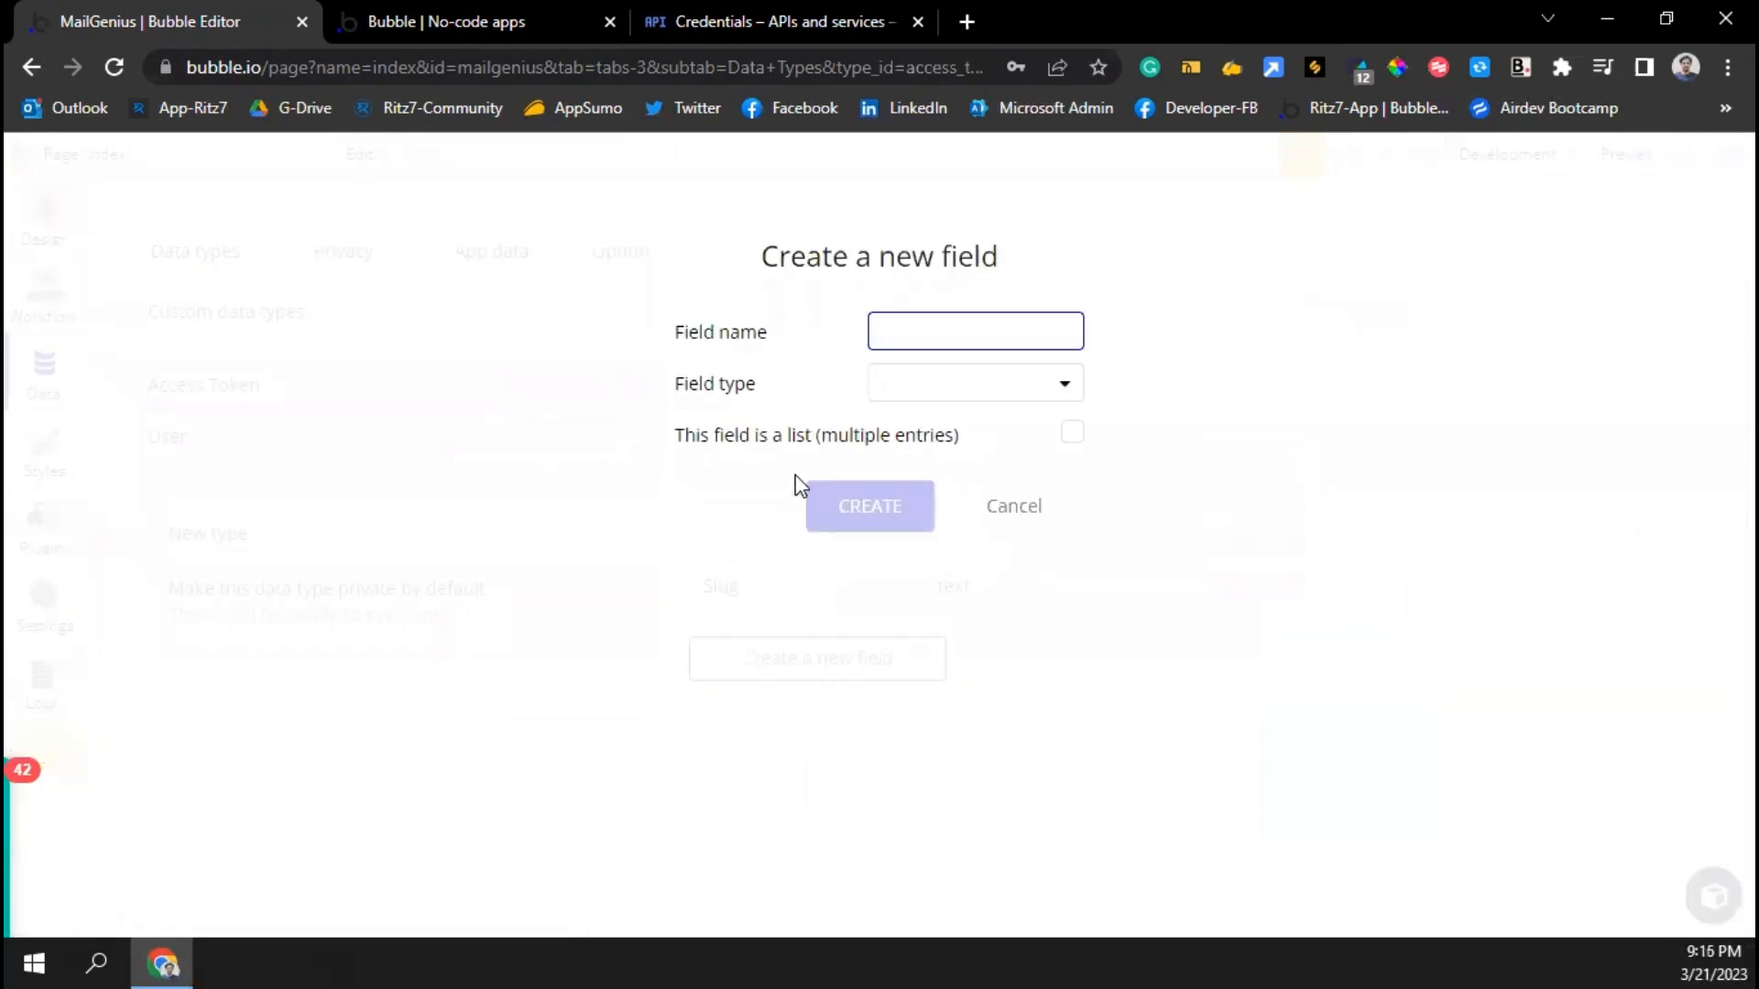
text(Access Code)
key(Tab)
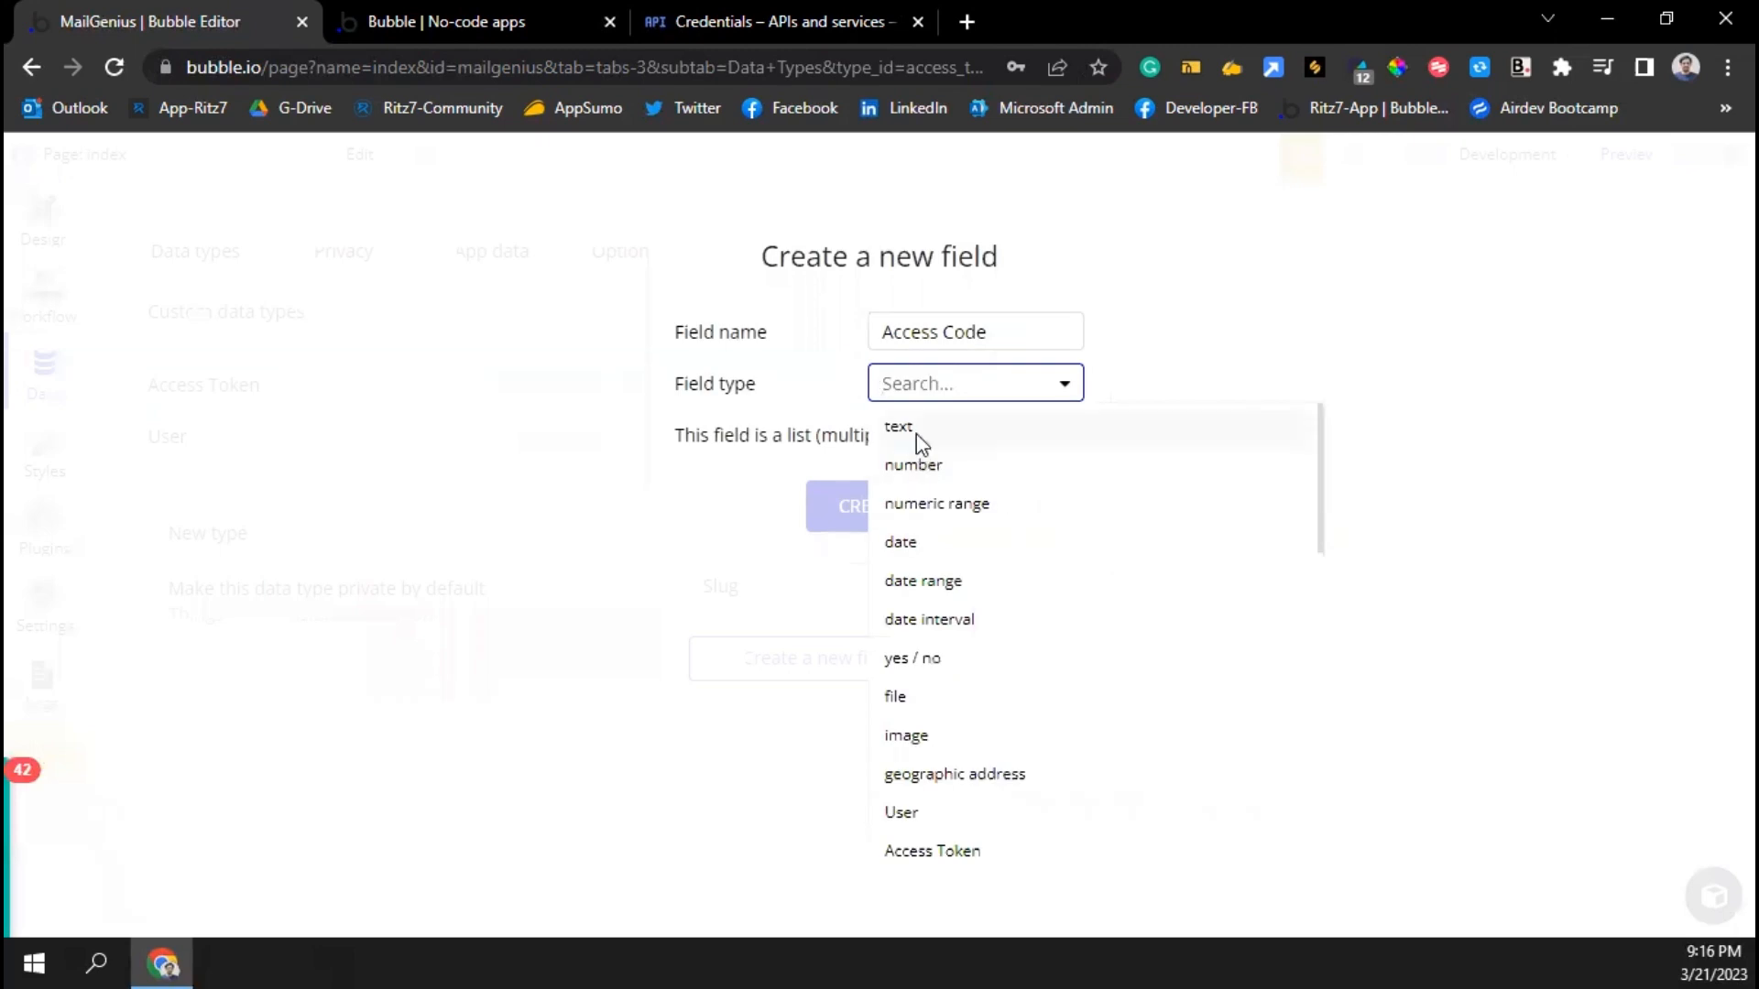
click(916, 427)
click(879, 526)
Add a Refresh Code text field to the Access Token type
click(844, 718)
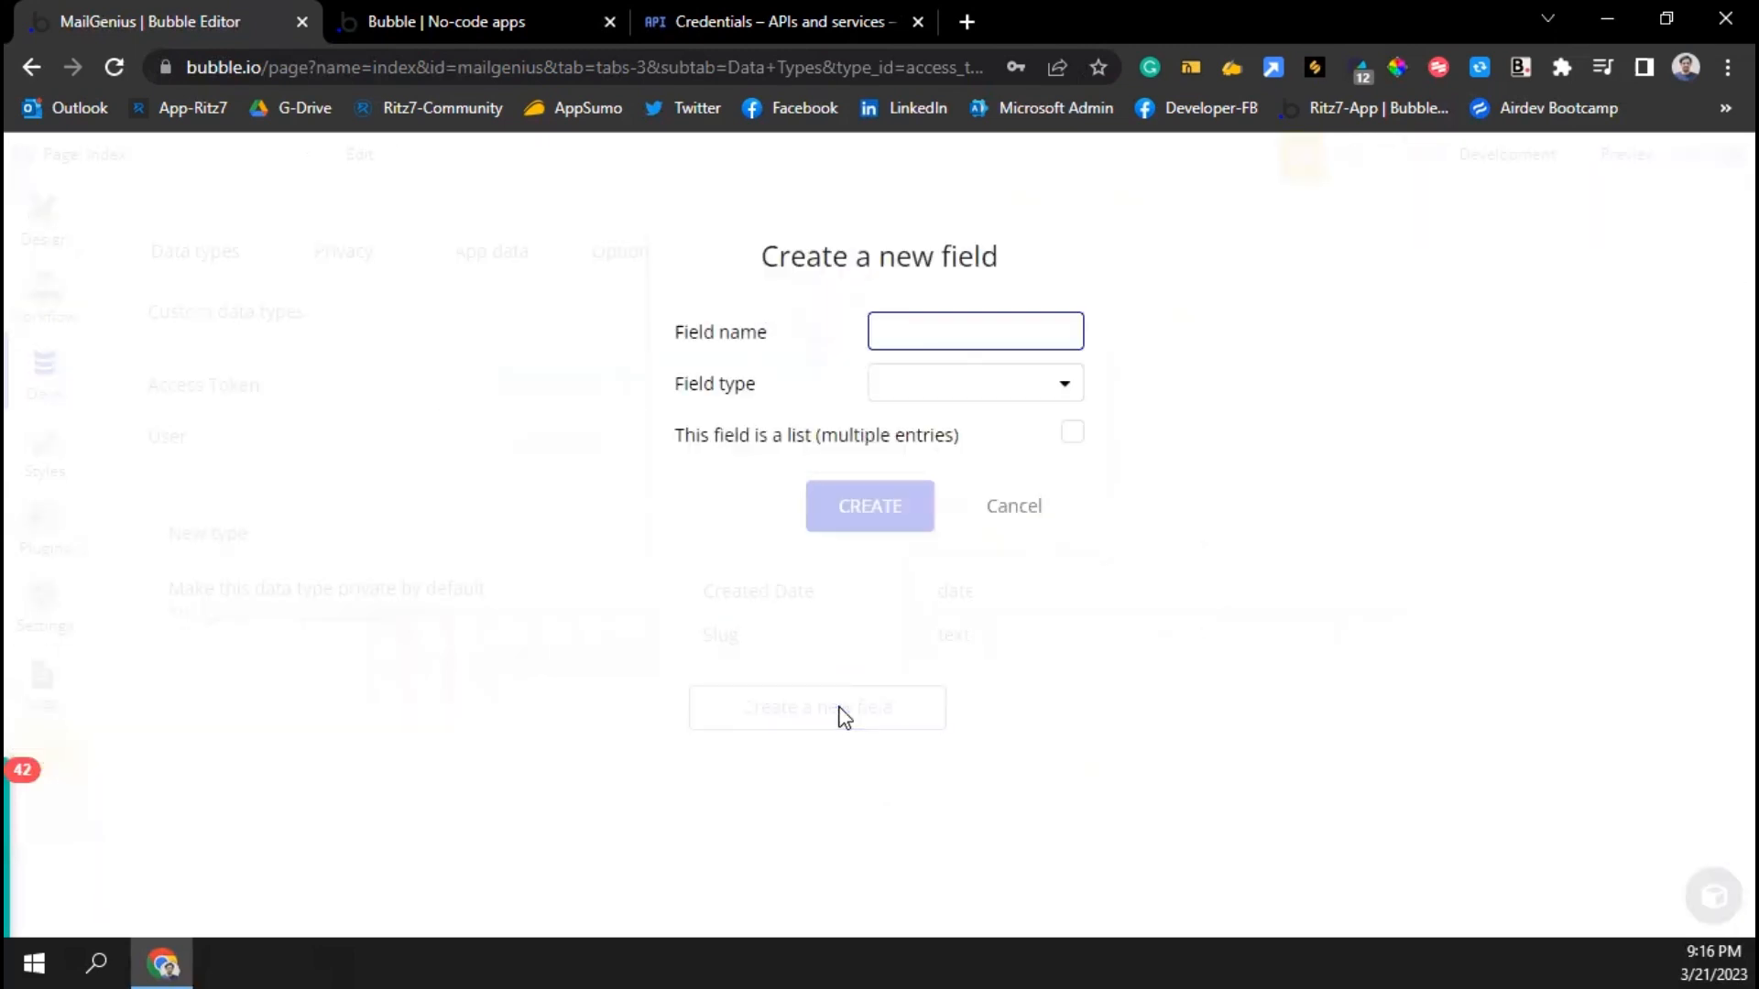
text(Refresh Code)
click(911, 383)
click(916, 427)
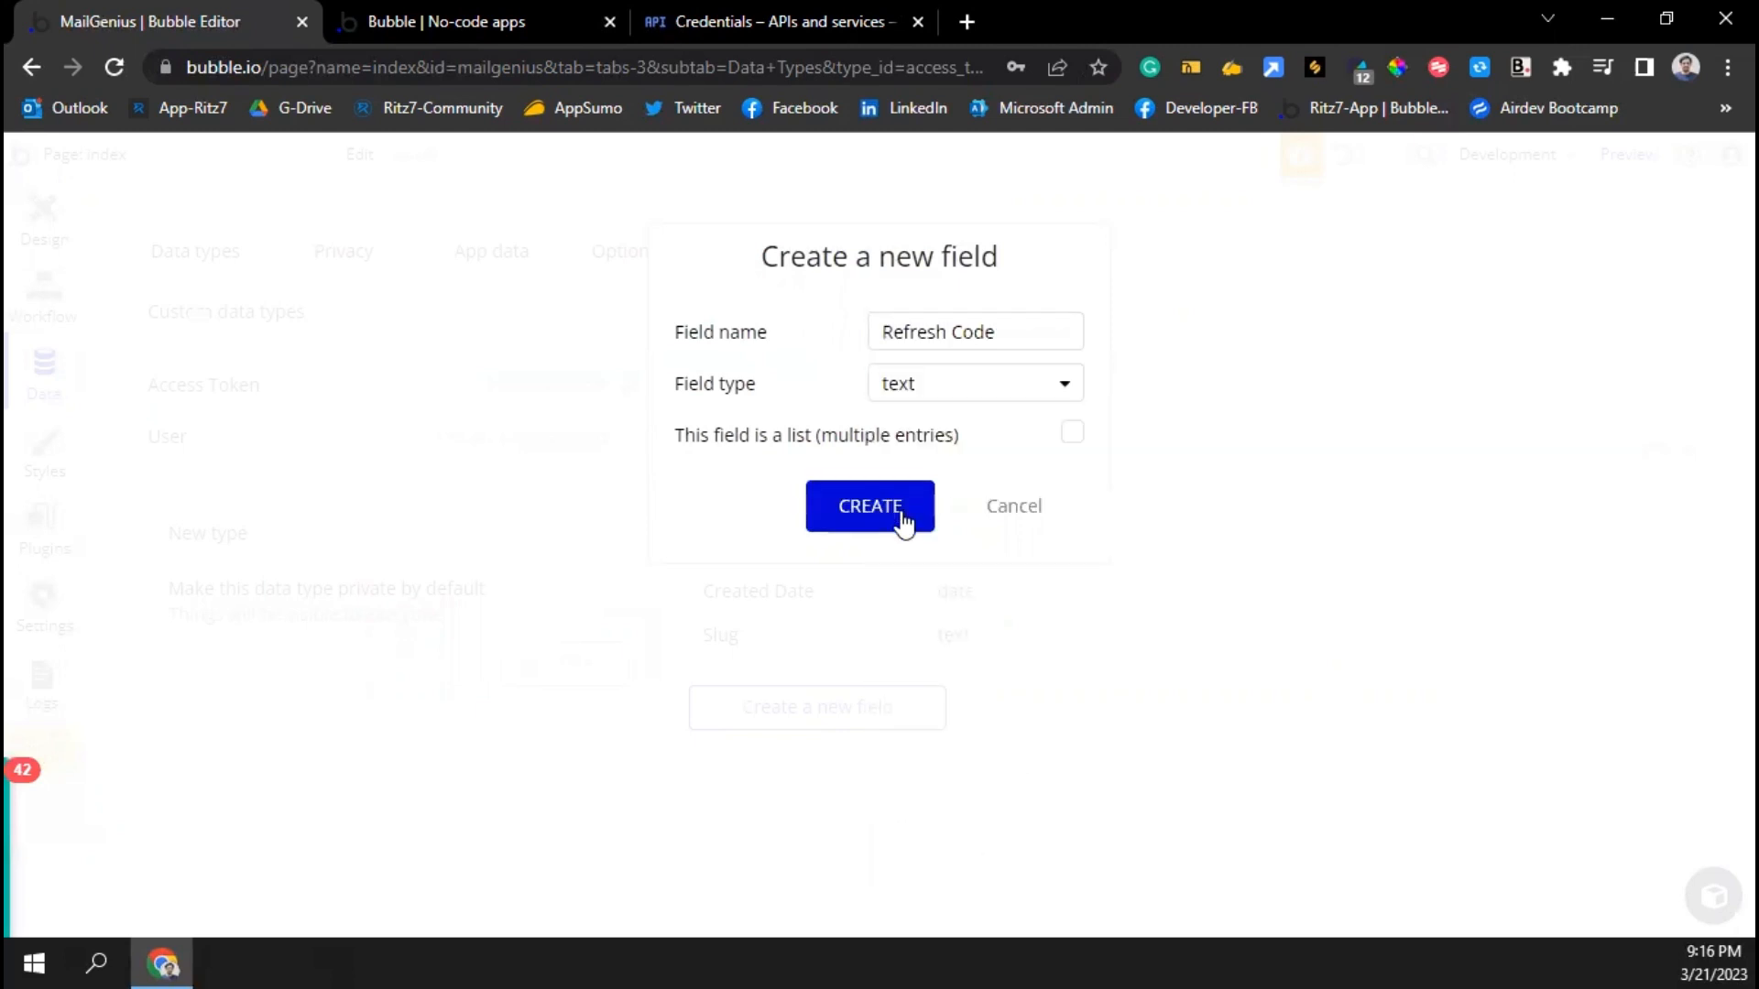
click(901, 511)
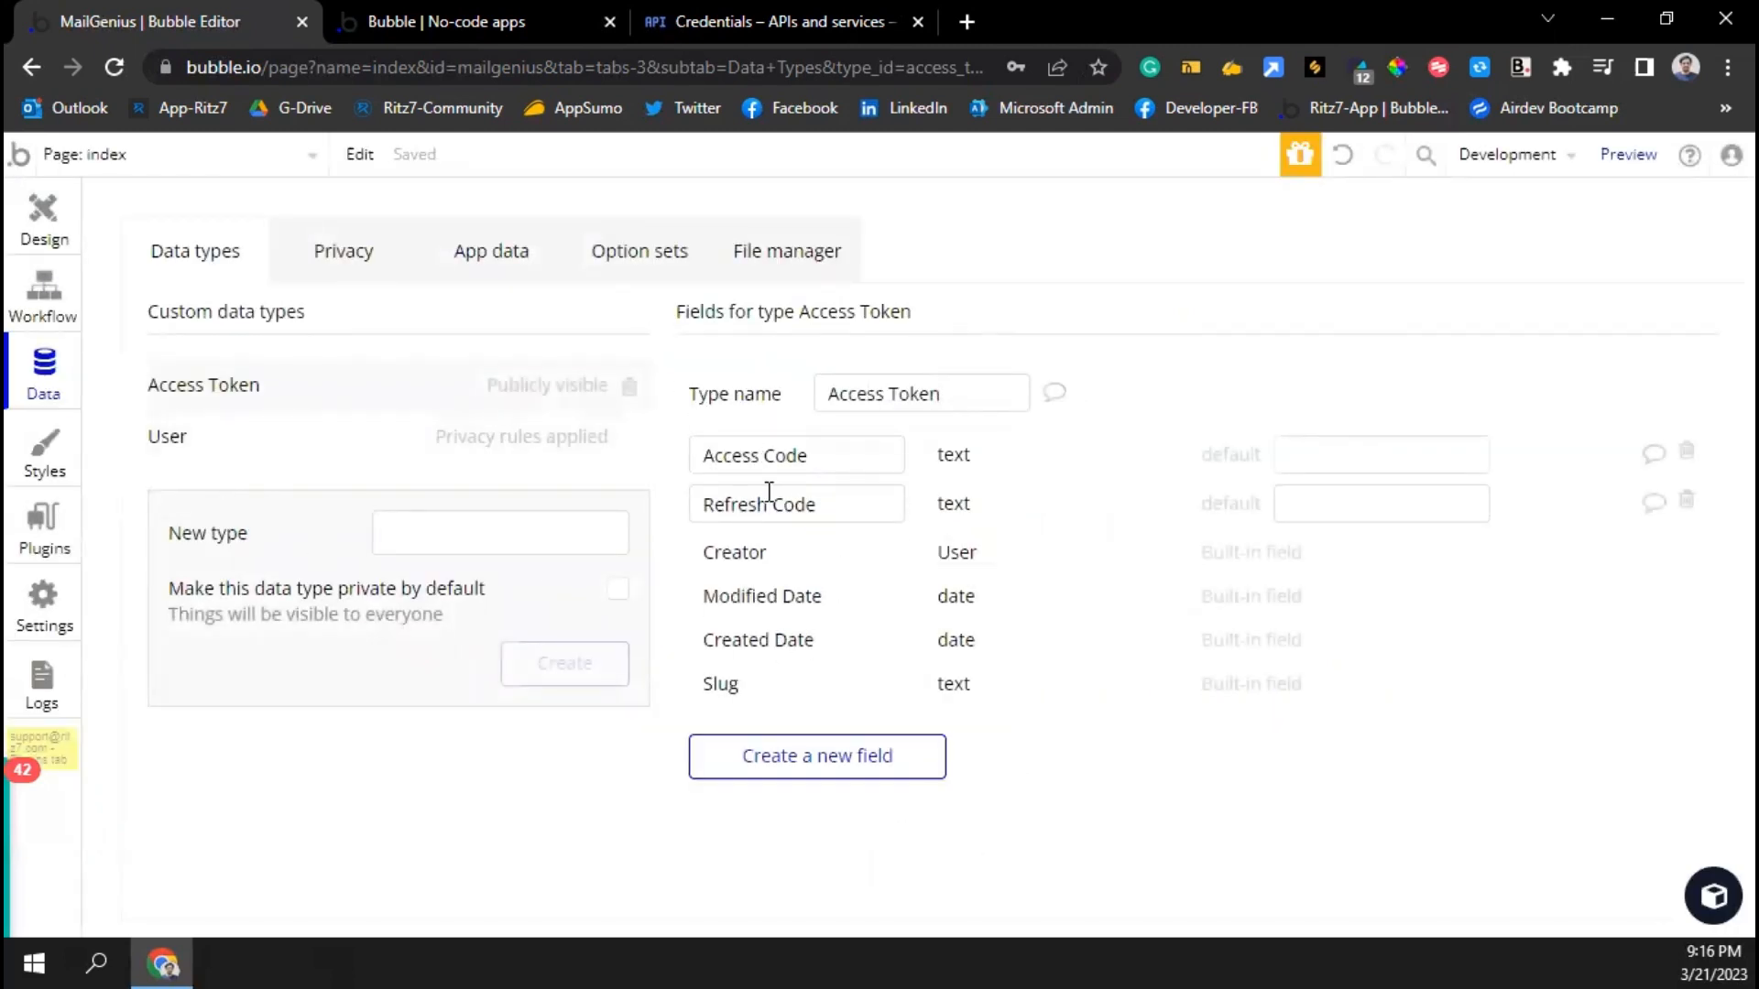
mouse_move(761, 467)
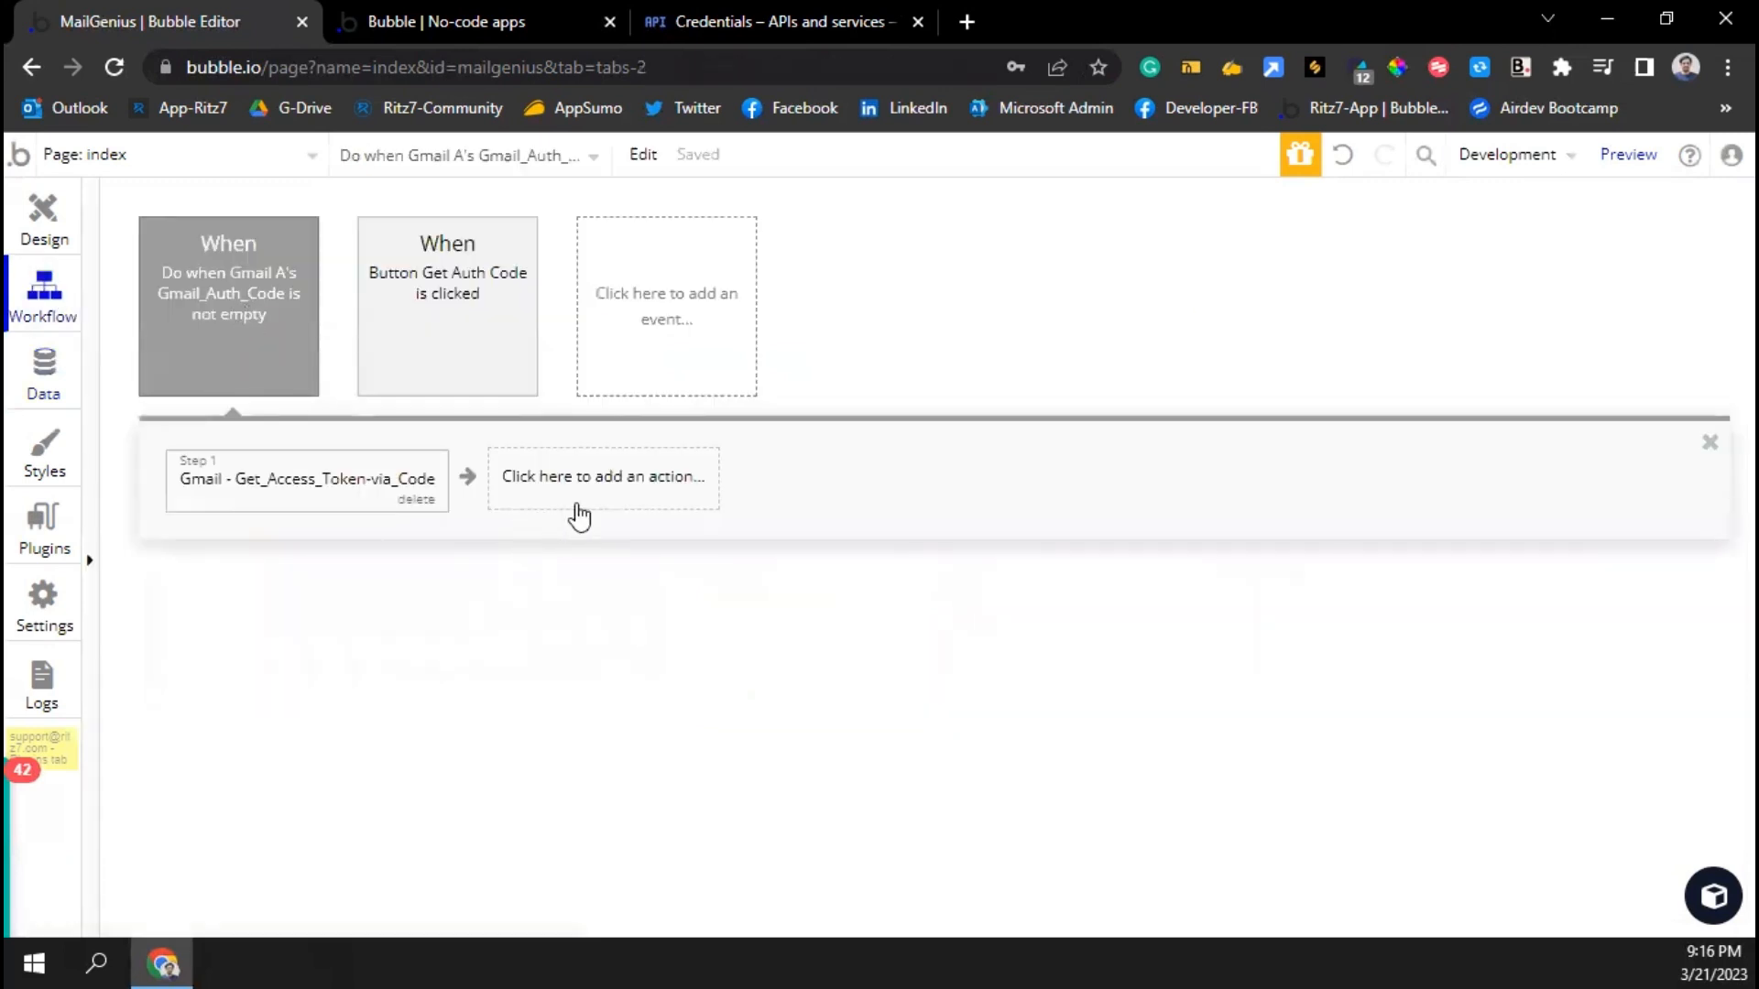
Add a Create a new thing action of type Access Token setting Access Code and Refresh Code
click(577, 491)
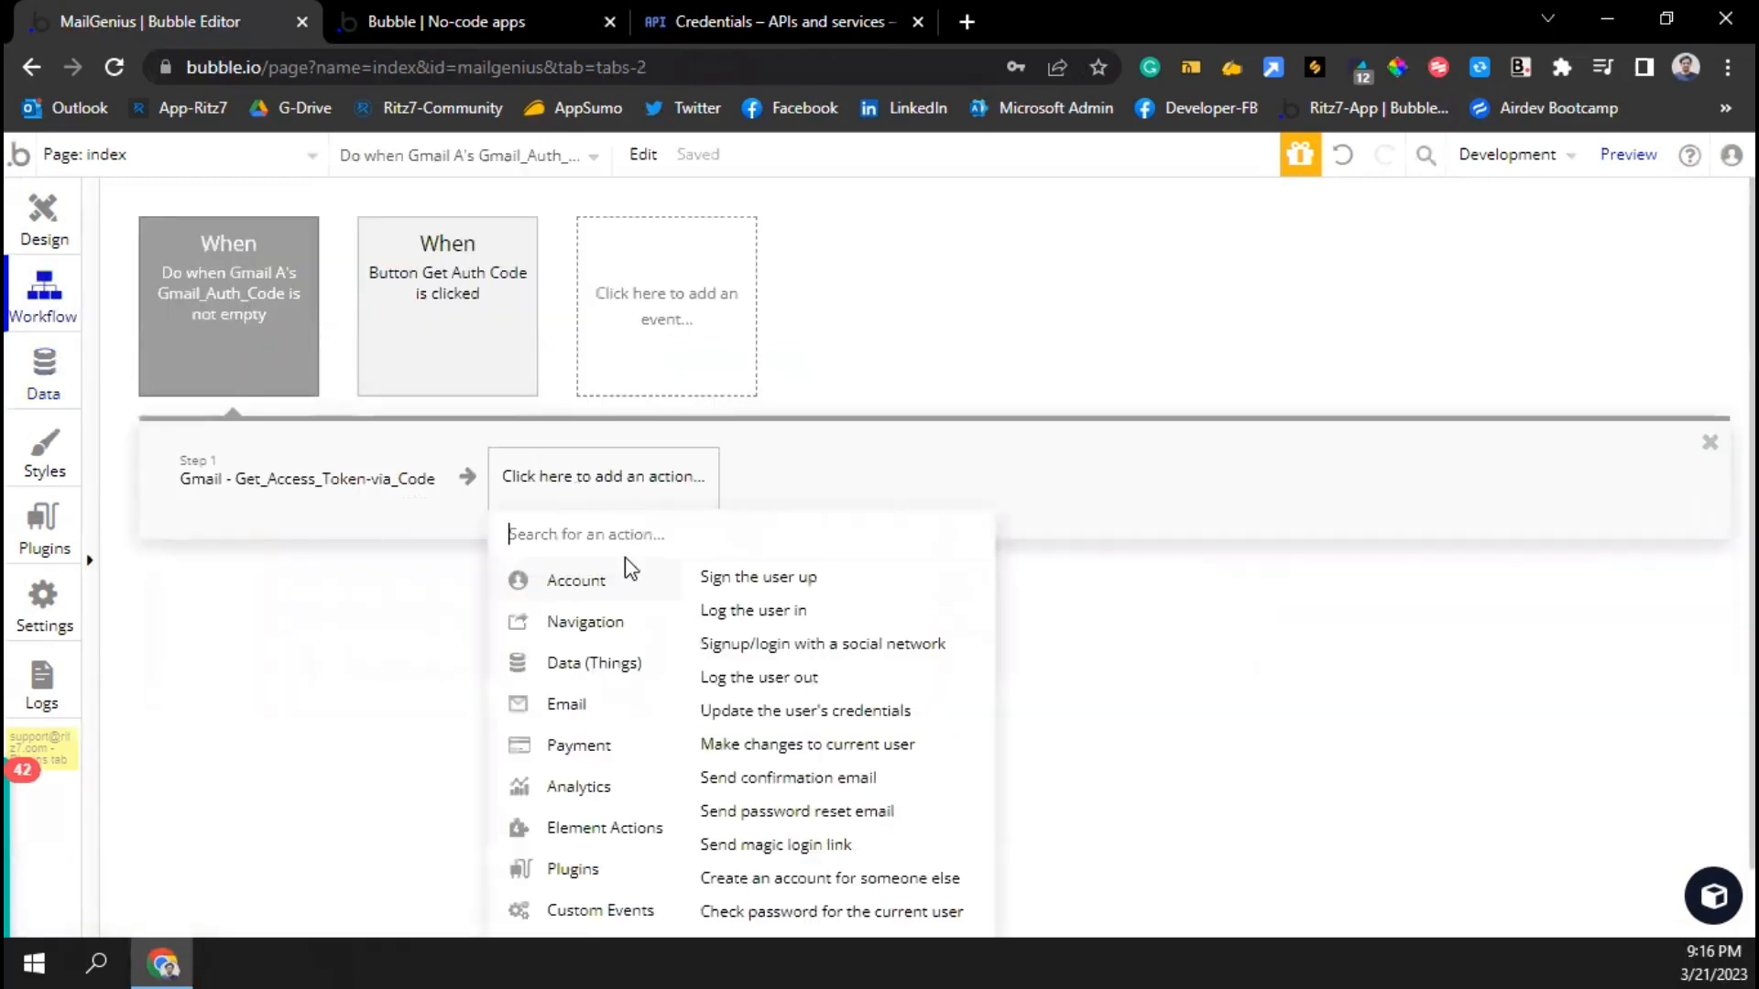
mouse_move(597, 834)
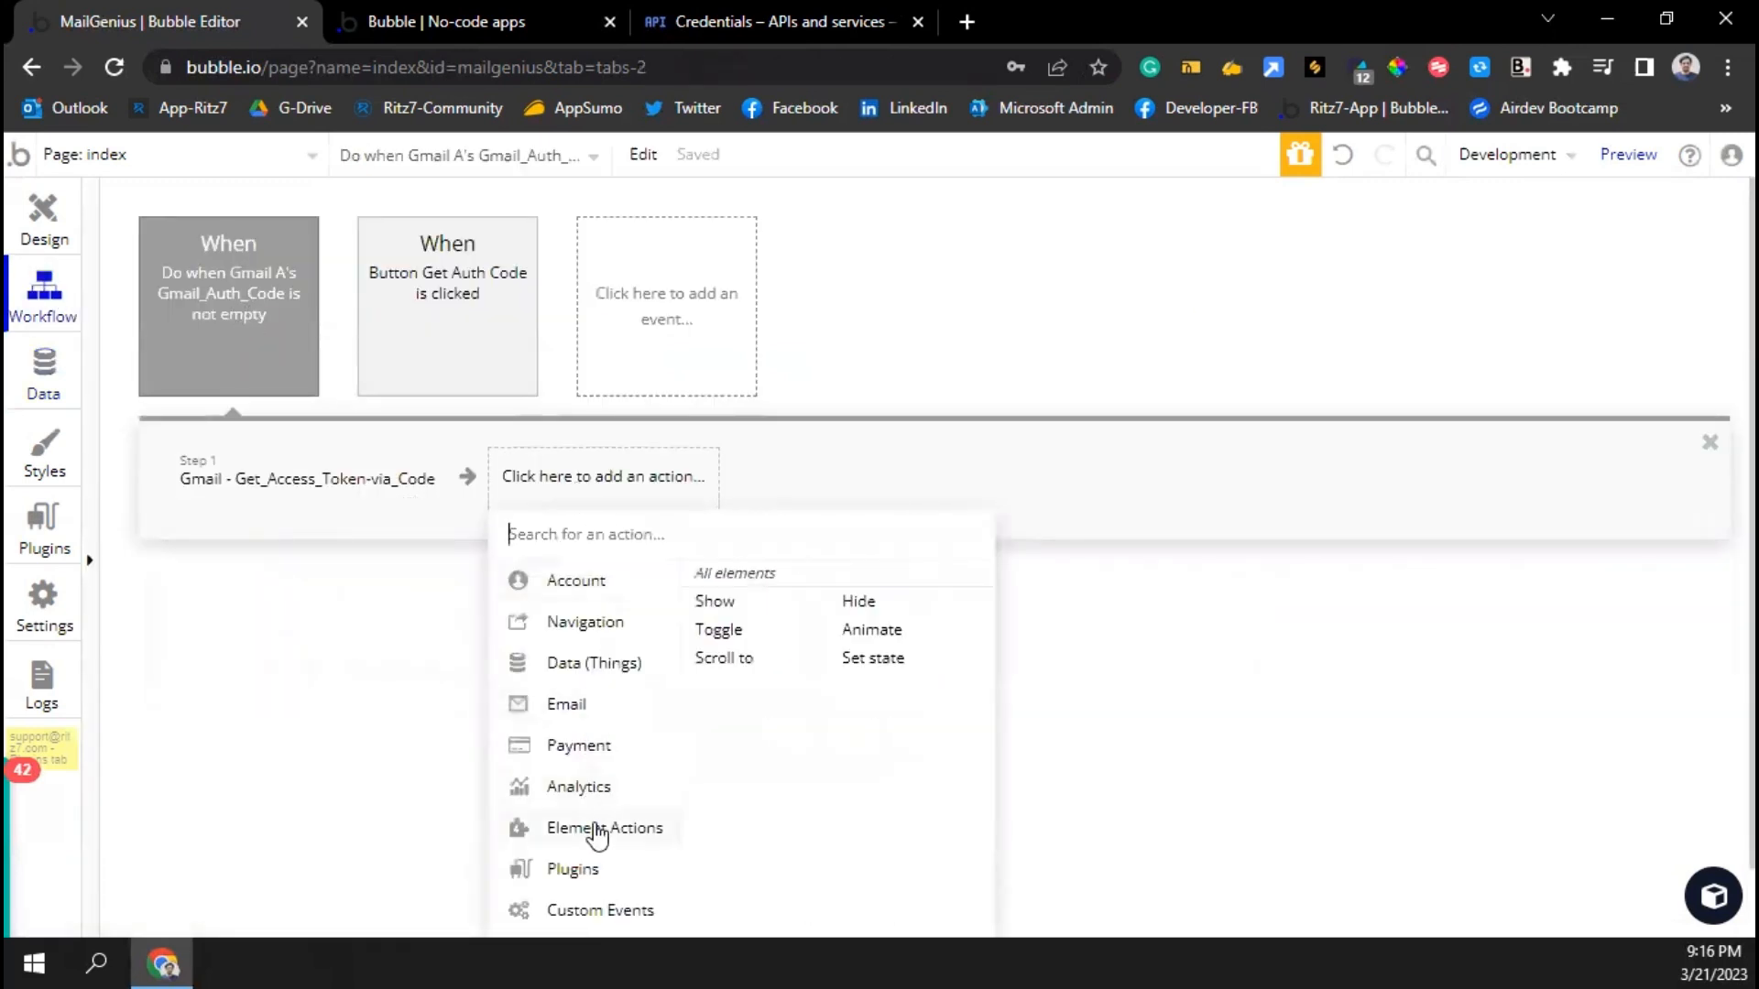
mouse_move(601, 663)
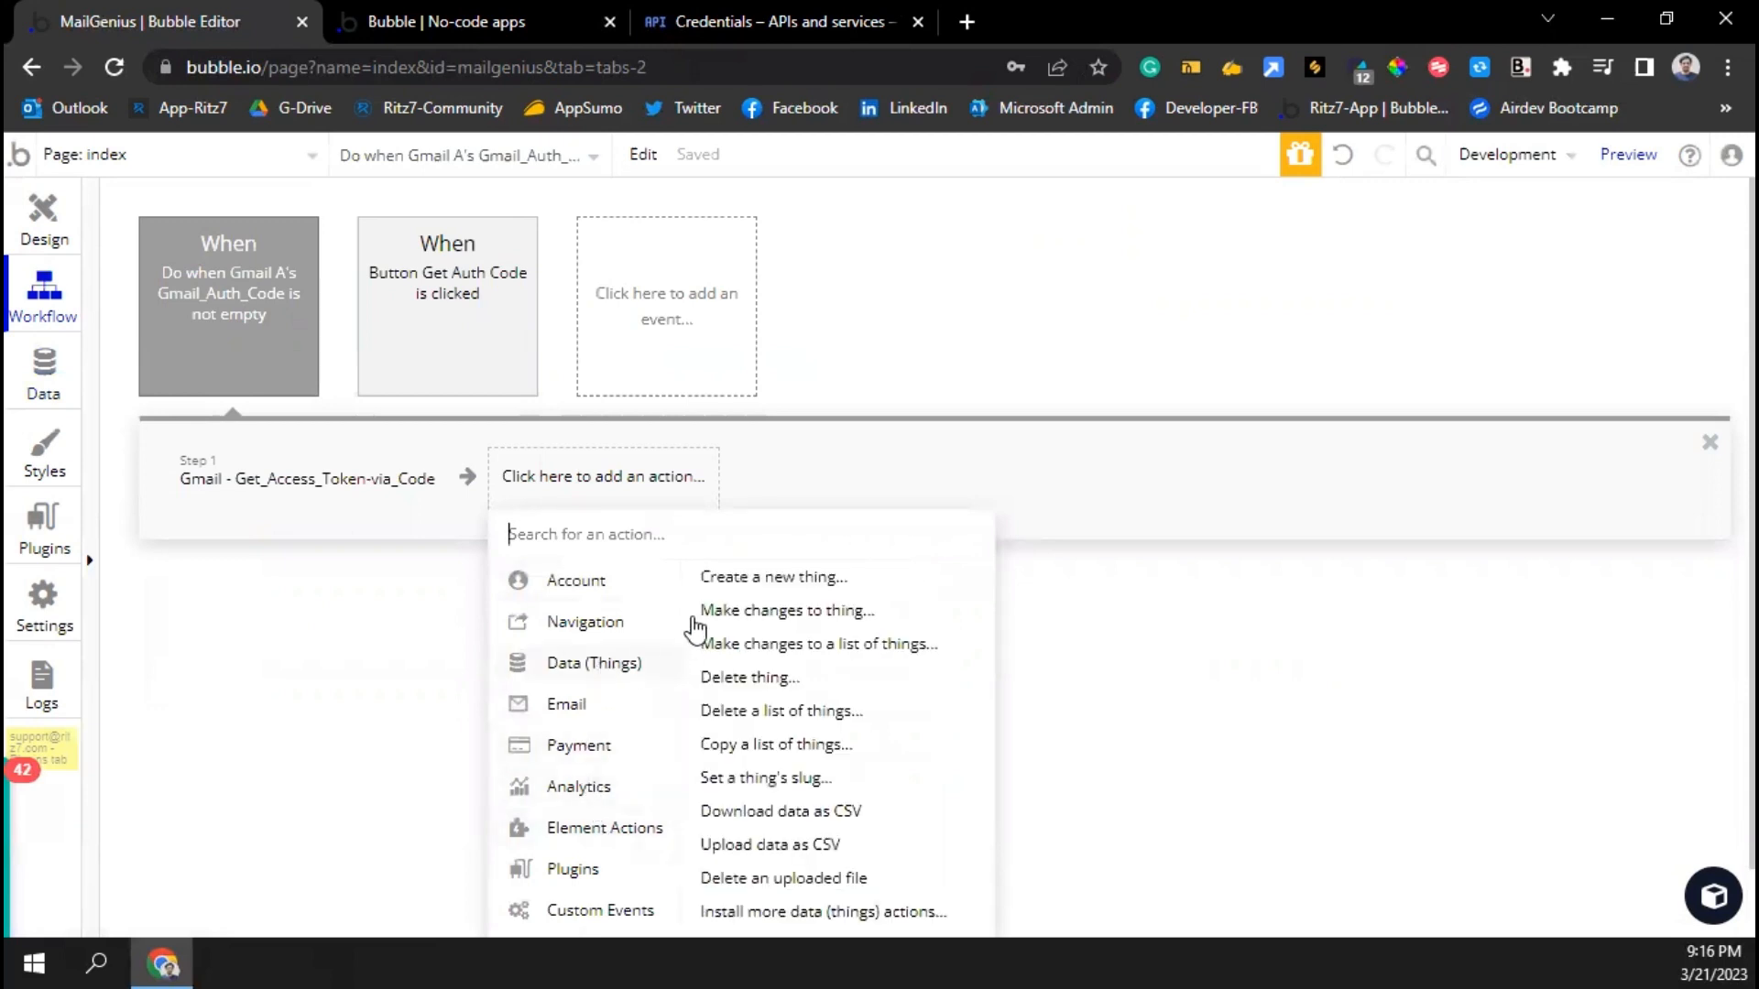
click(751, 578)
click(1058, 357)
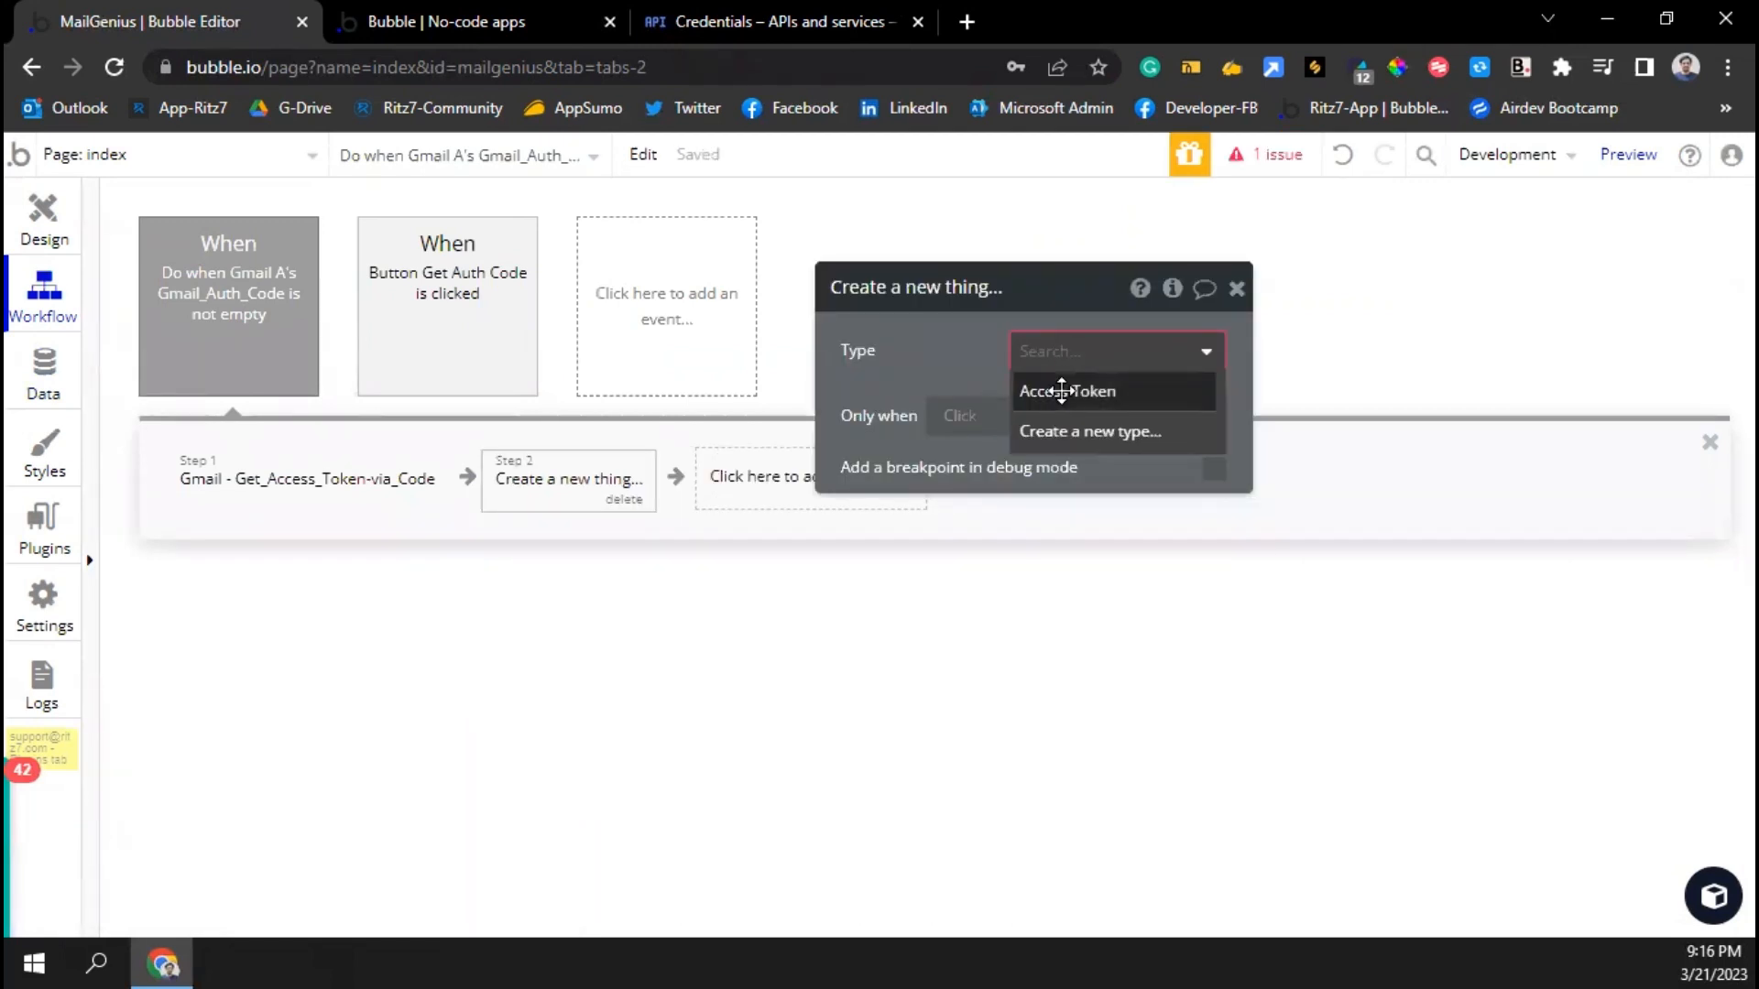
click(1062, 391)
click(1063, 425)
click(897, 408)
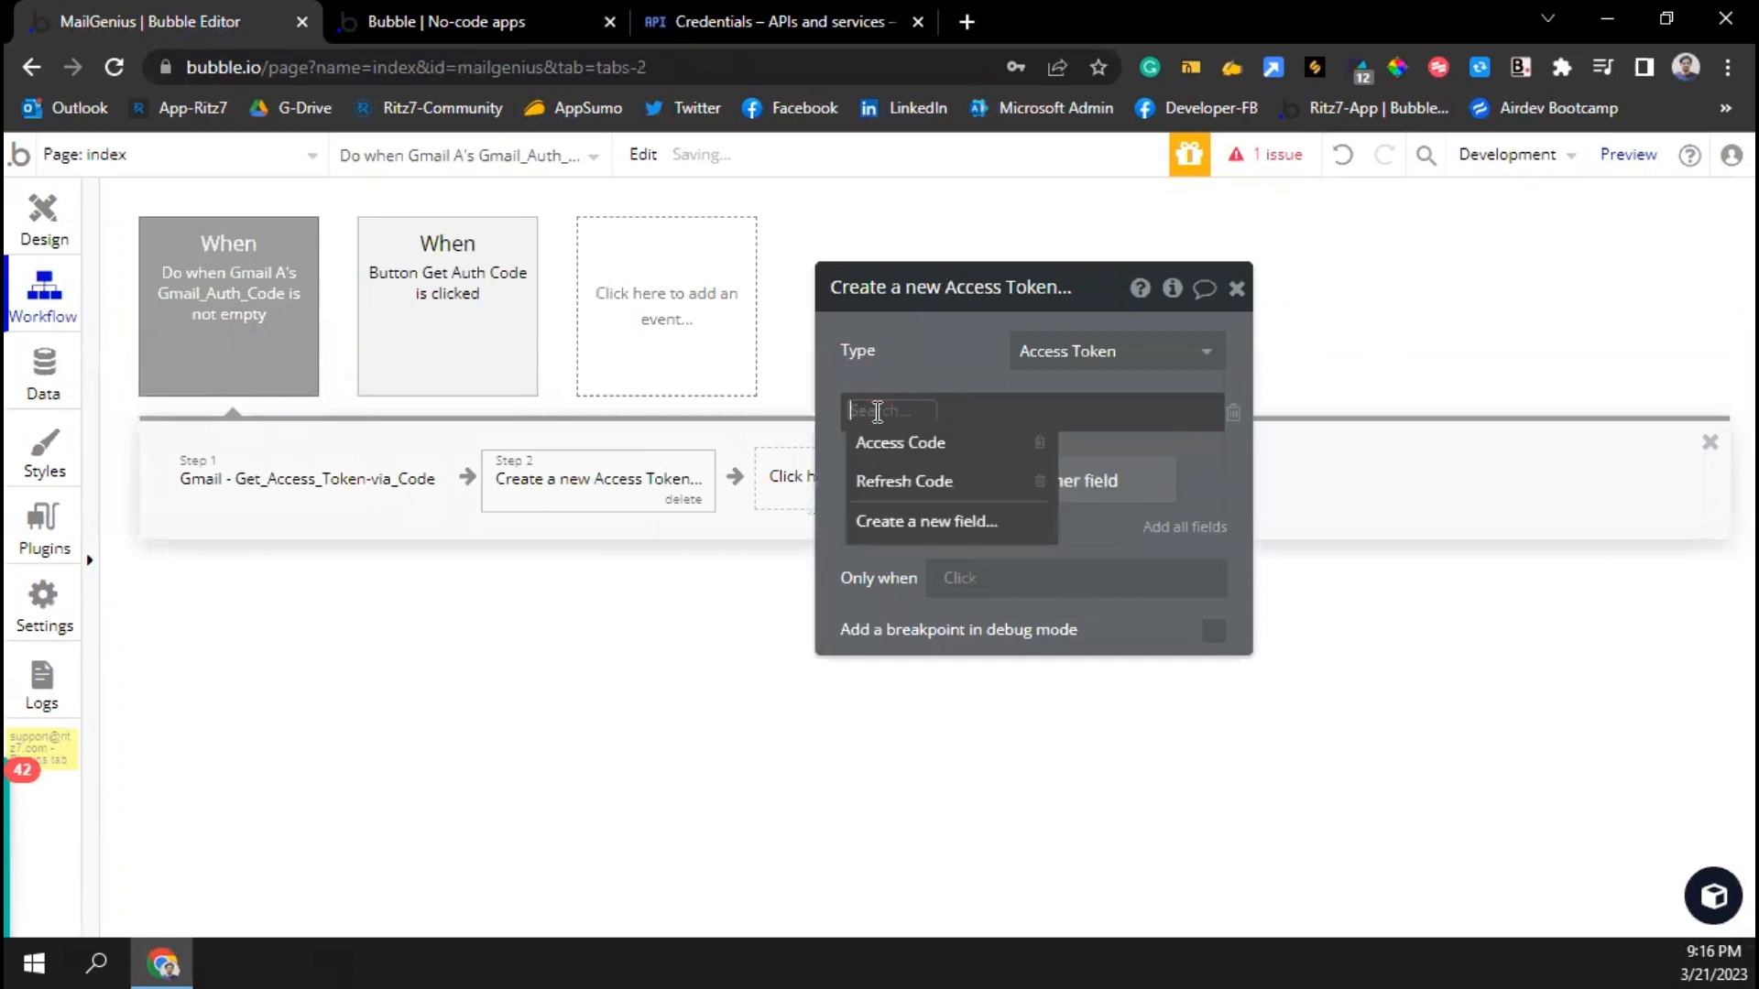
click(873, 440)
click(925, 472)
click(875, 467)
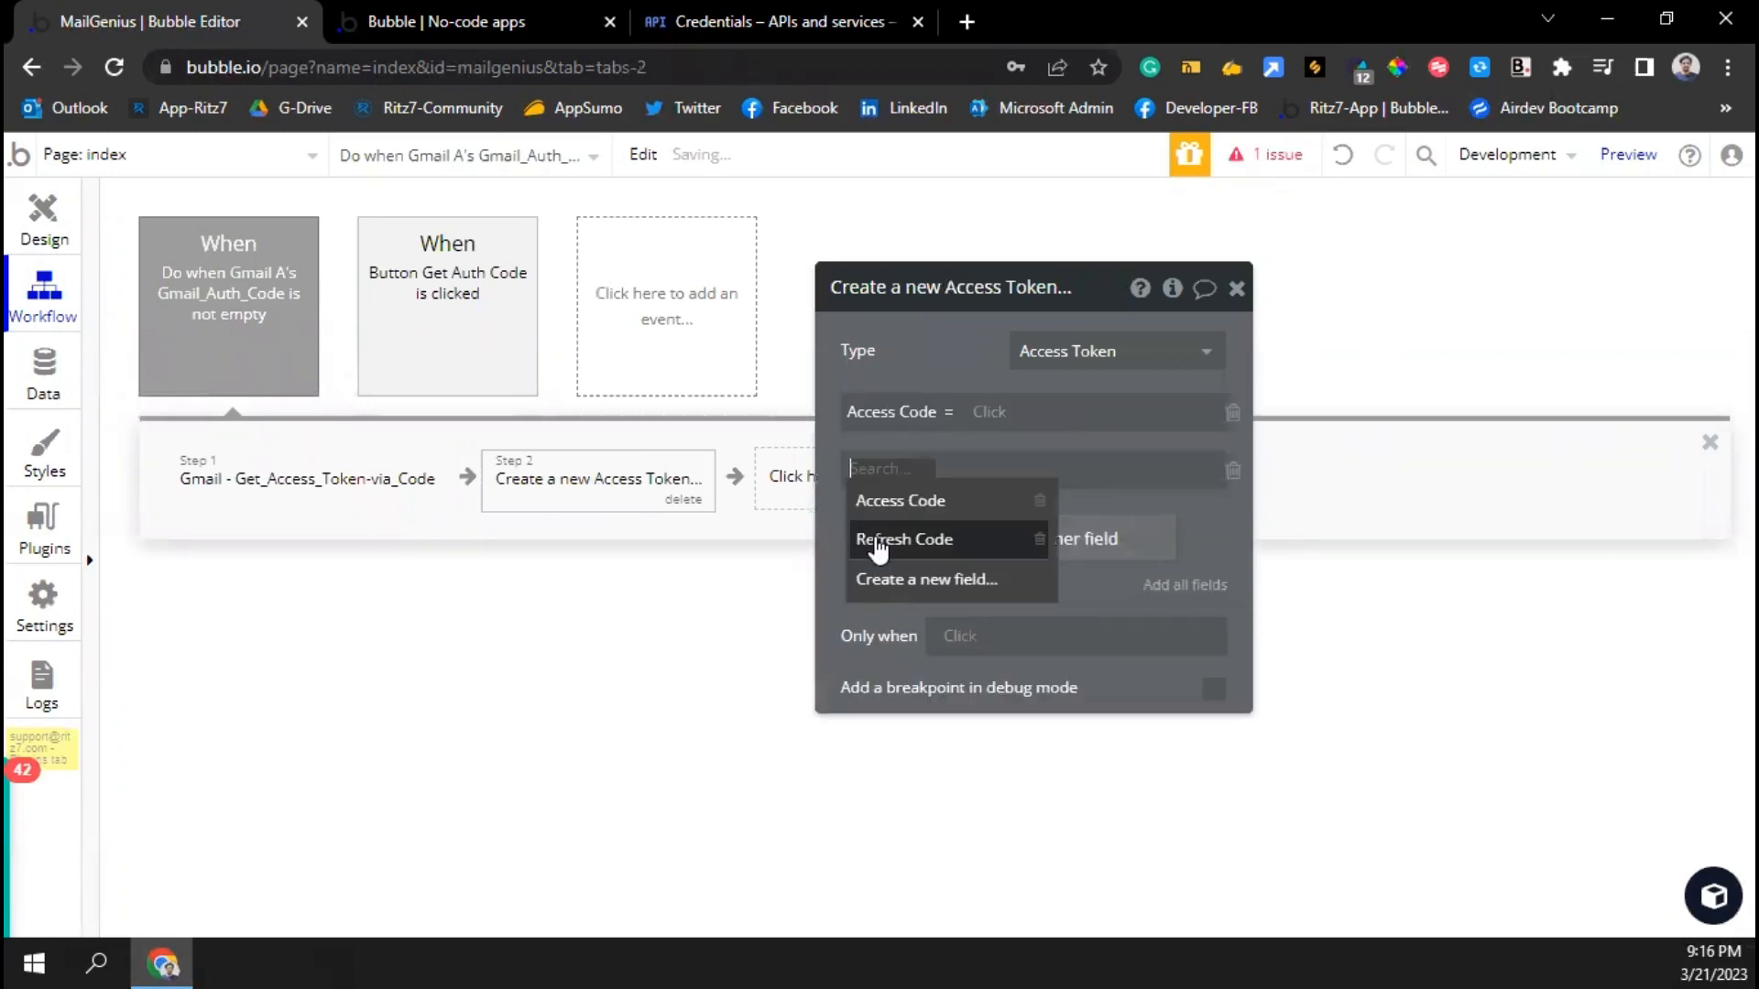
click(880, 540)
Fill Access Code with step 1's access_token and Refresh Code with step 1's refresh_token
click(998, 414)
click(1035, 518)
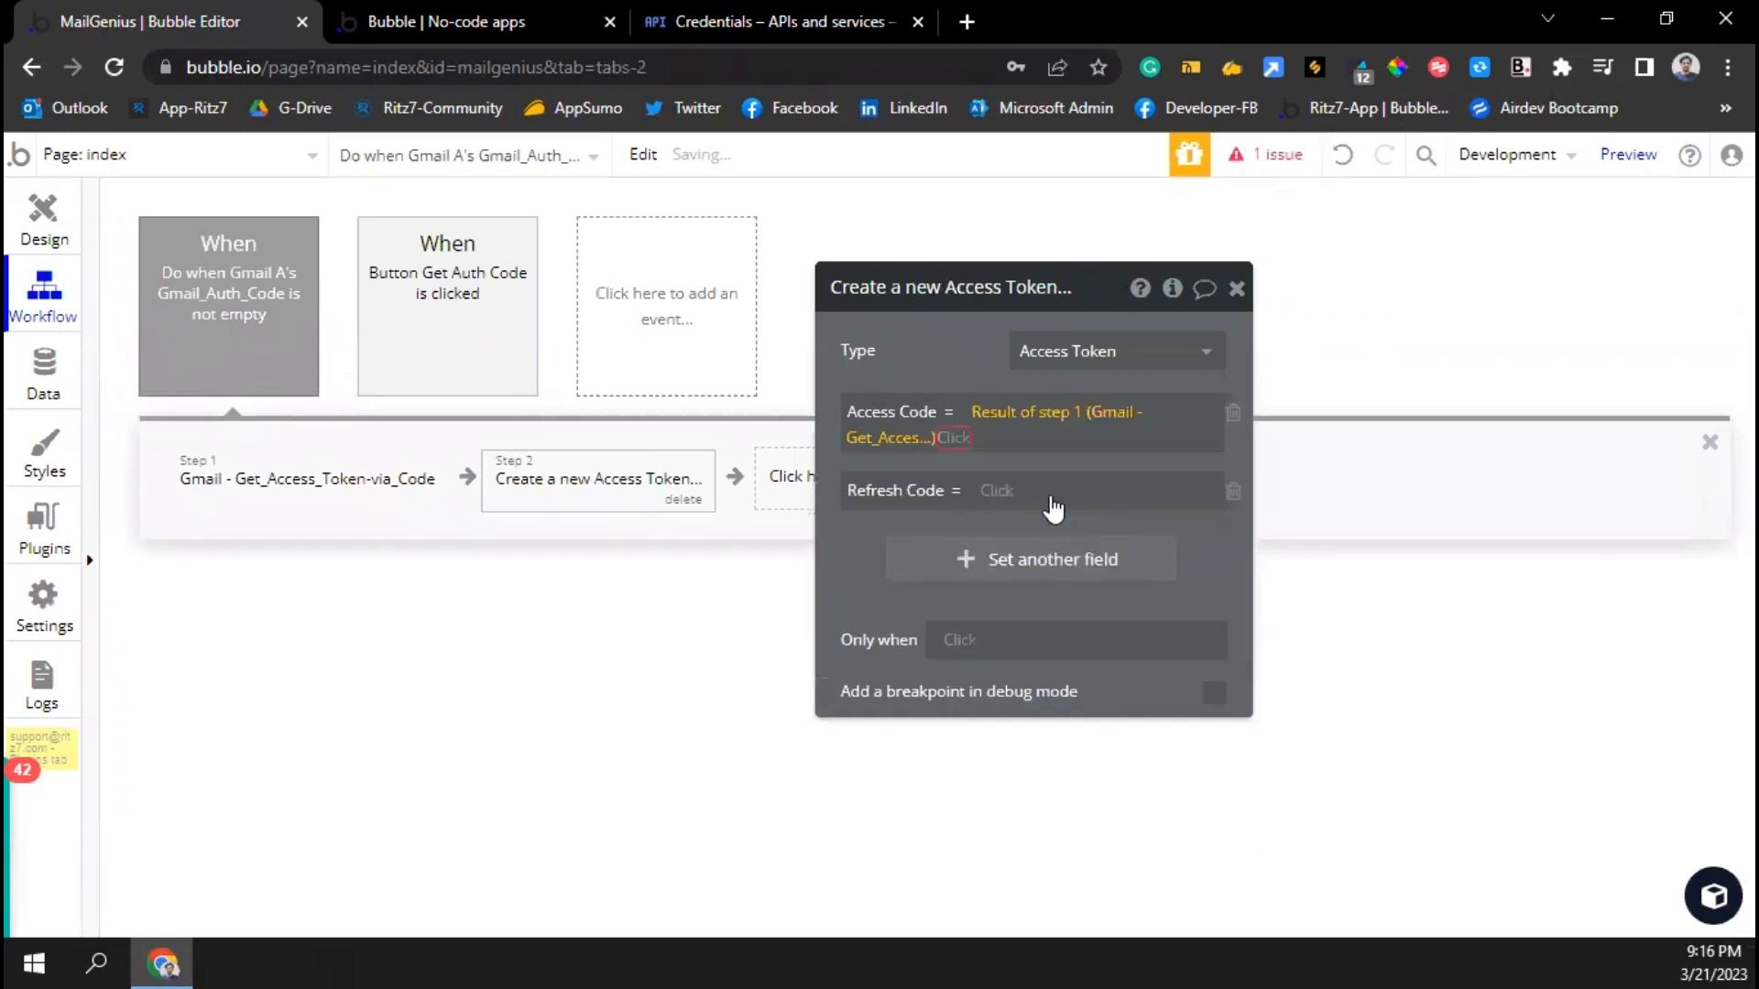
click(1008, 468)
click(1008, 499)
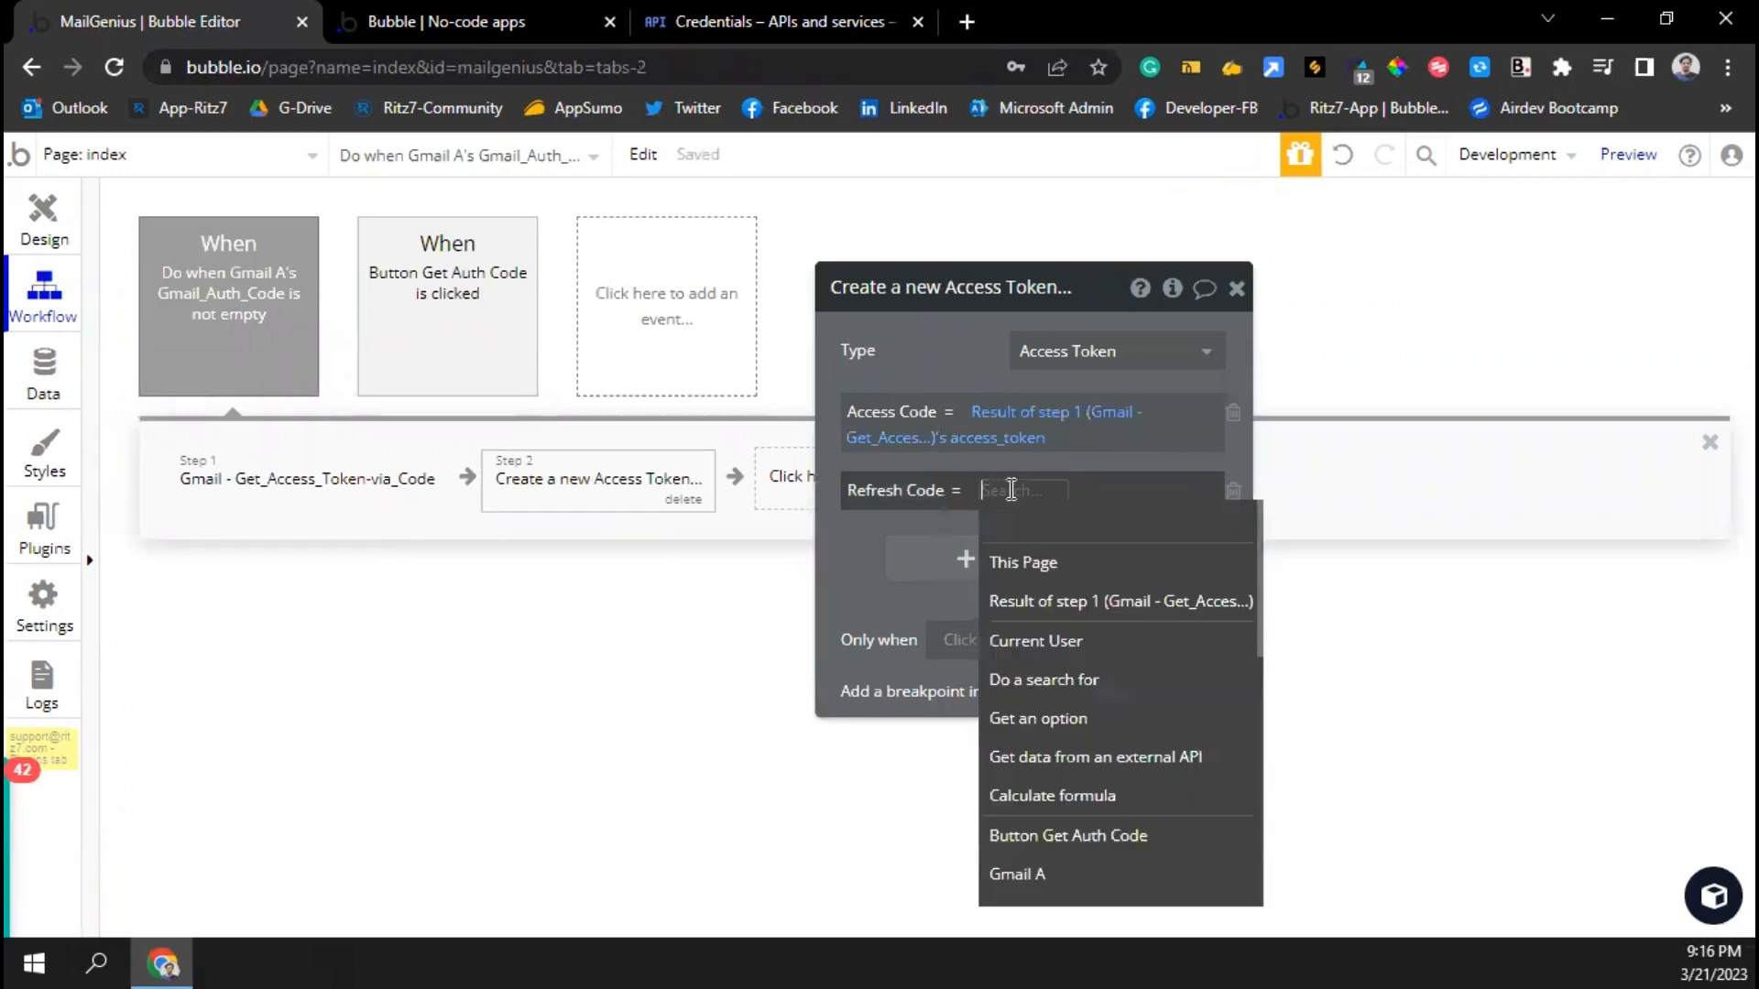
click(1053, 600)
click(1015, 630)
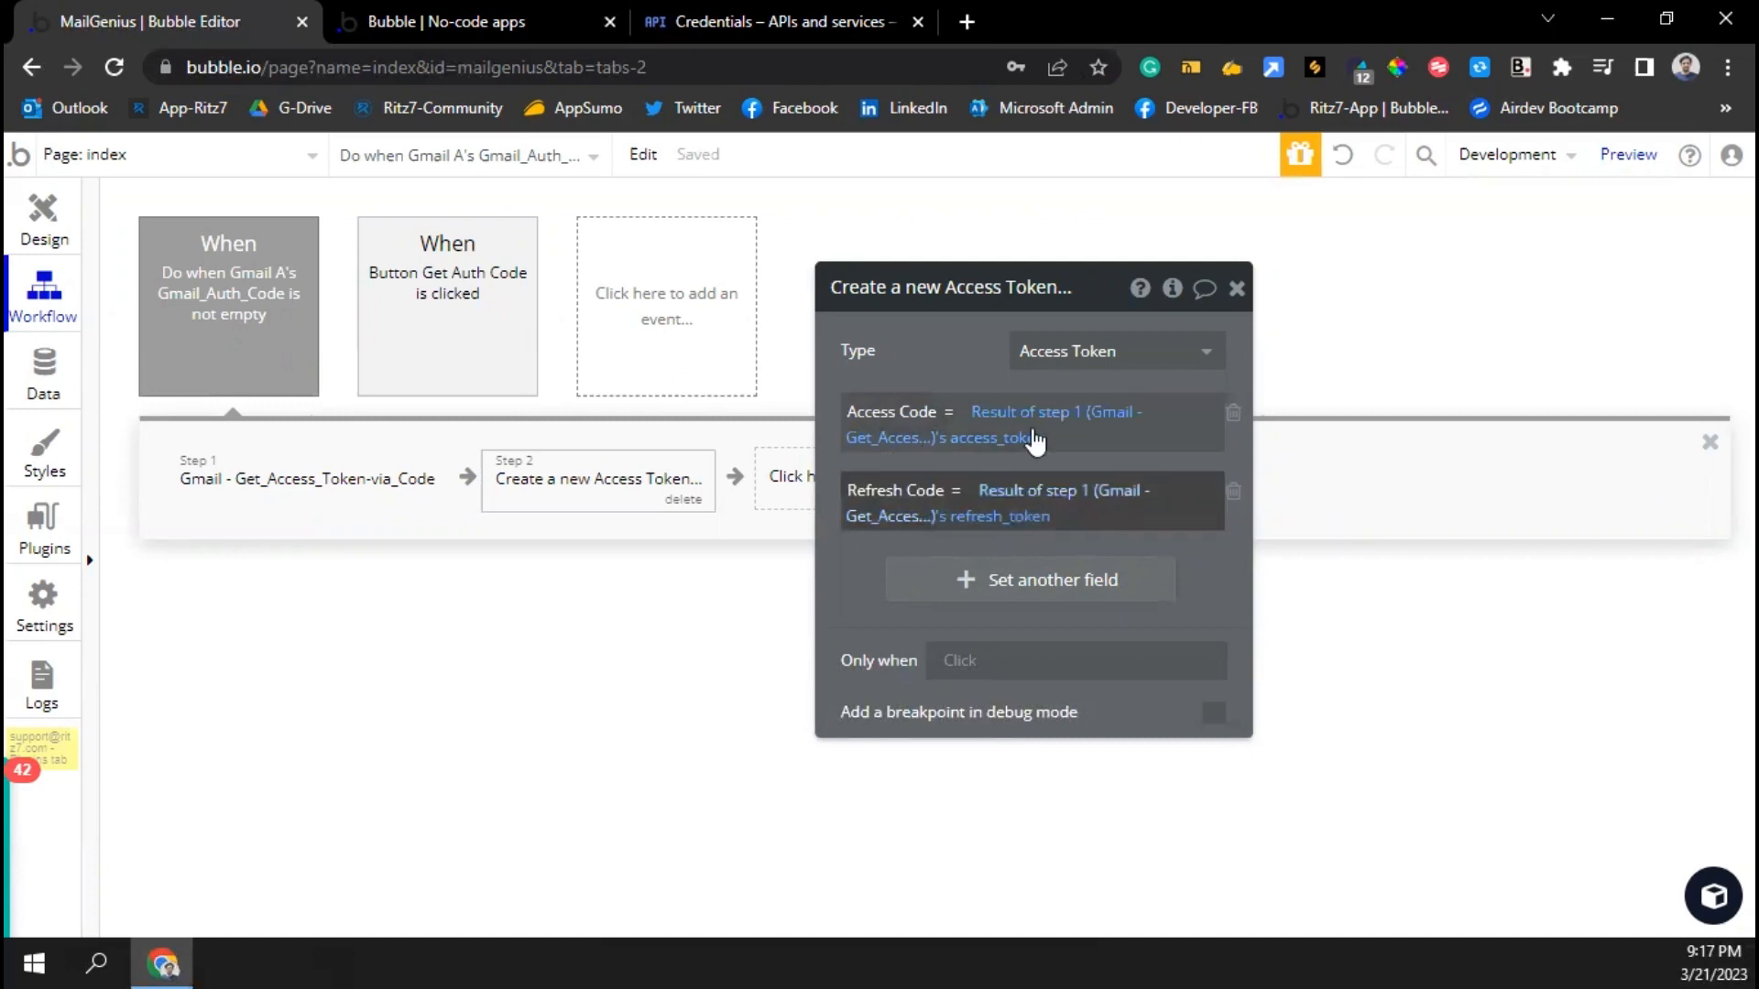
click(1237, 288)
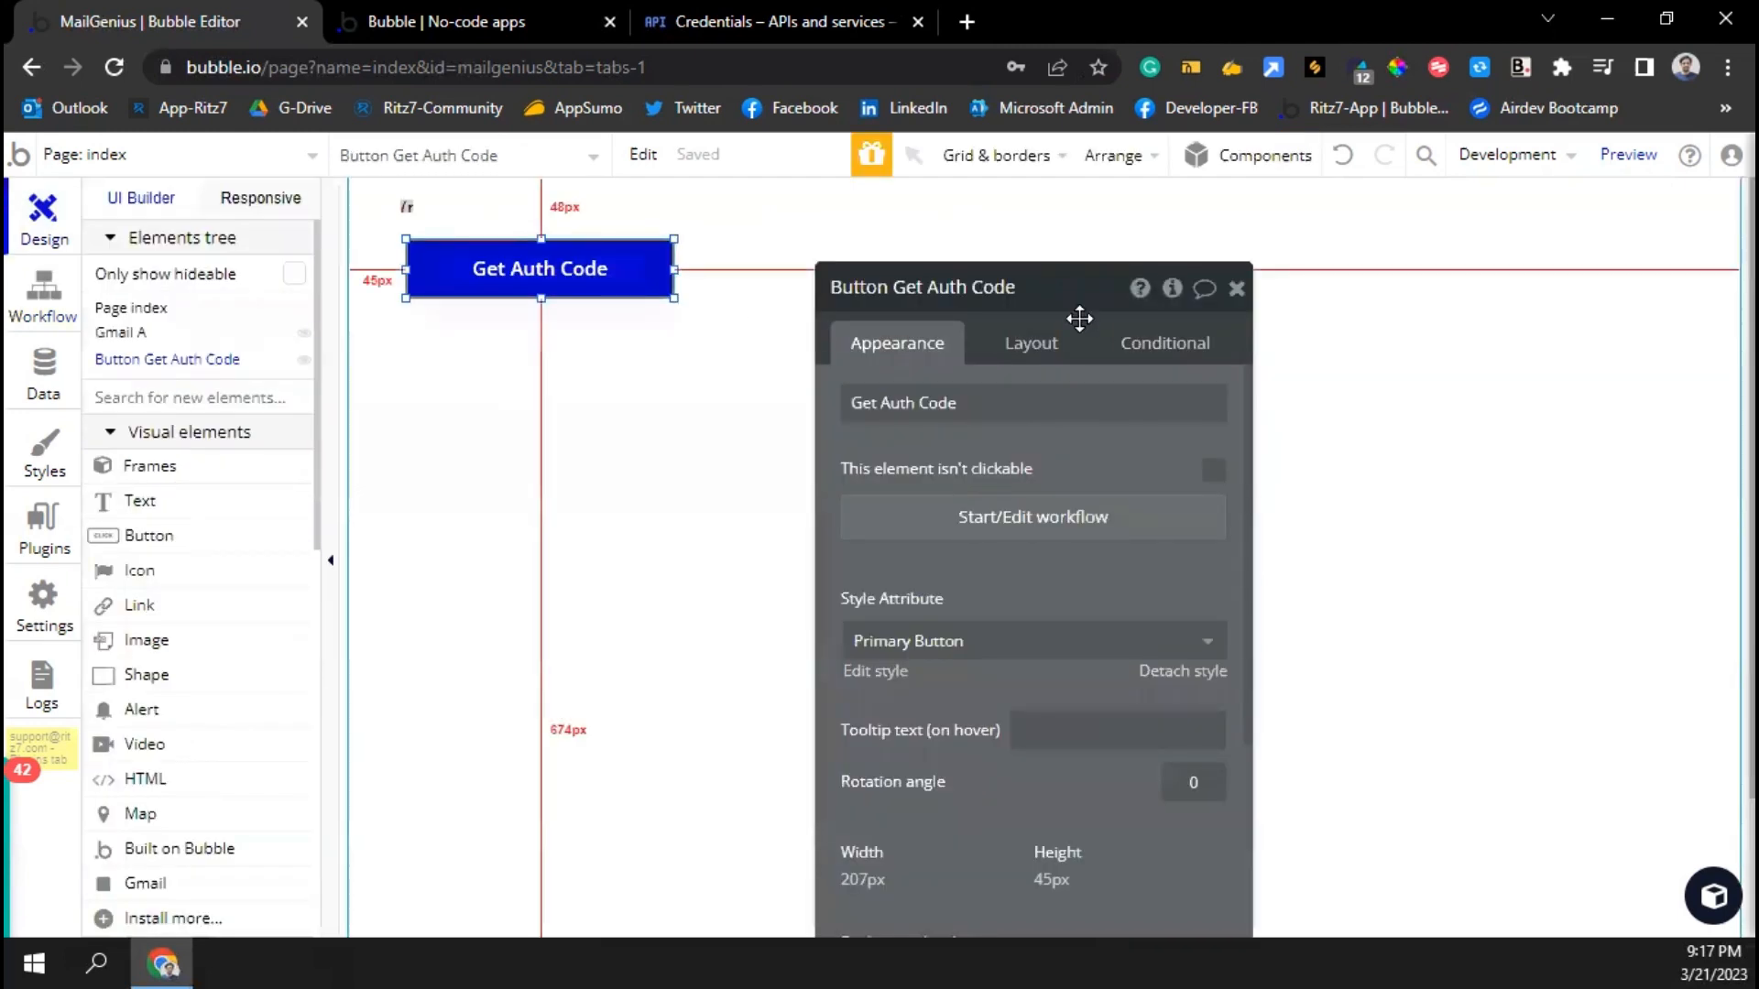
Strip the old code parameter from the preview URL and reload version-test?debug_mode=true
click(1235, 292)
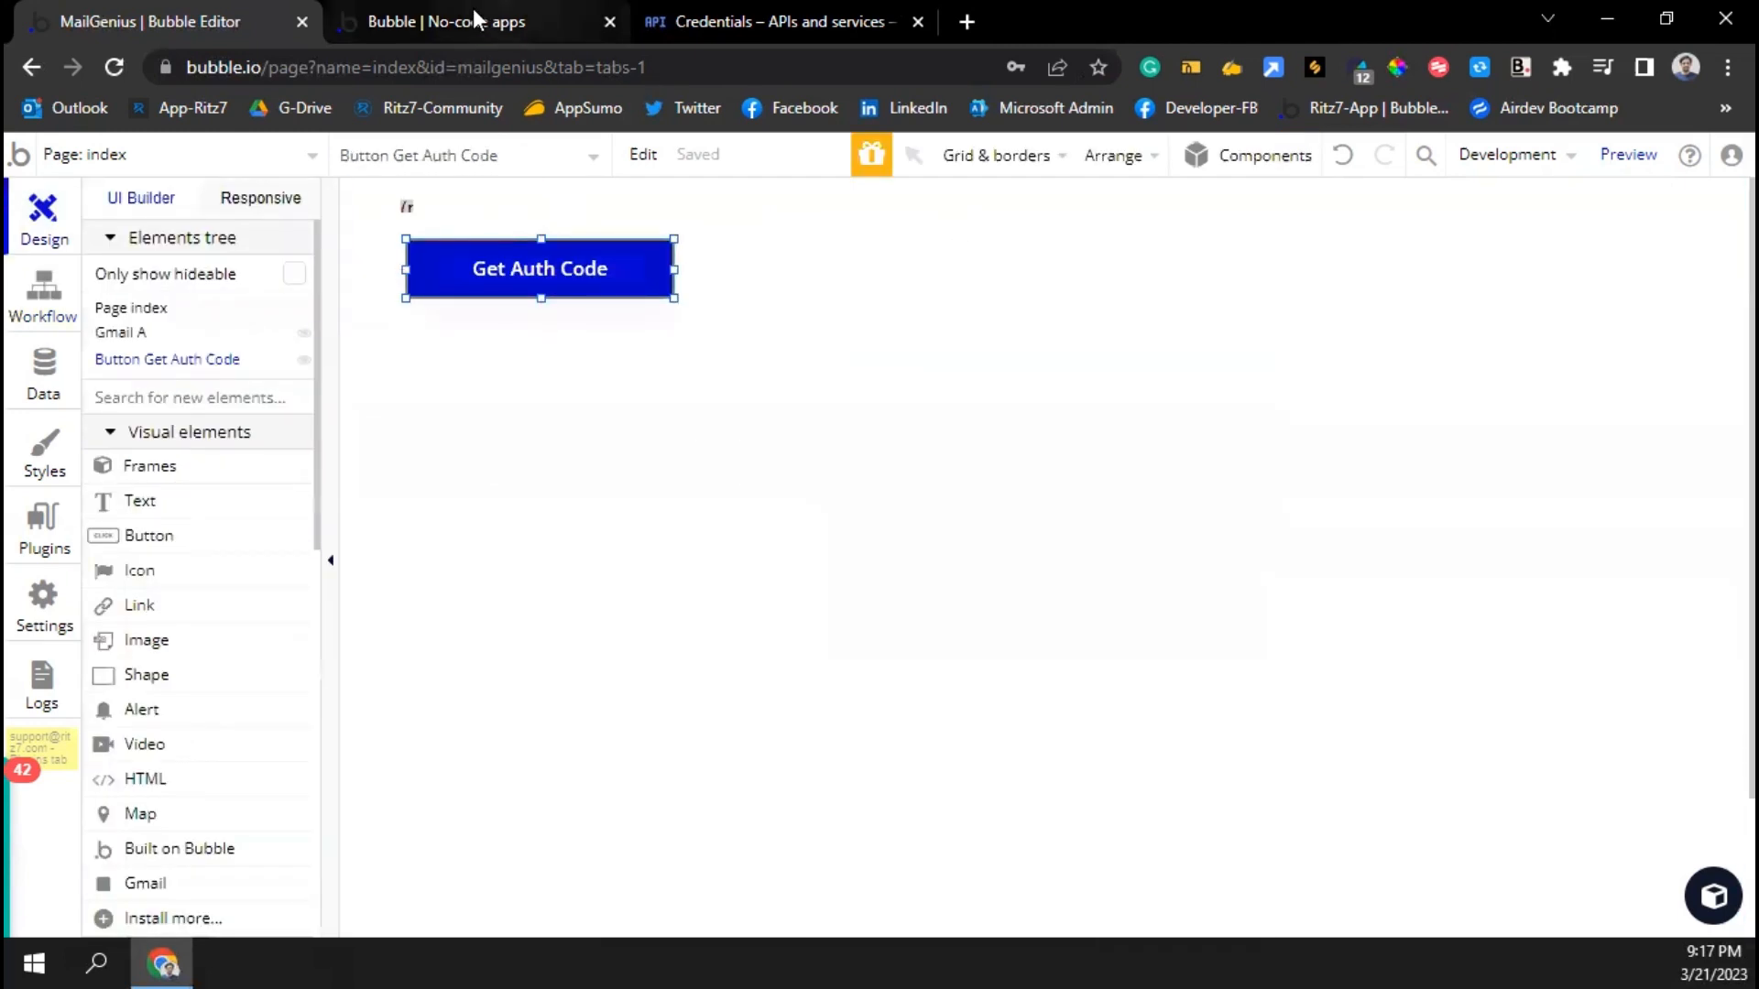
click(471, 20)
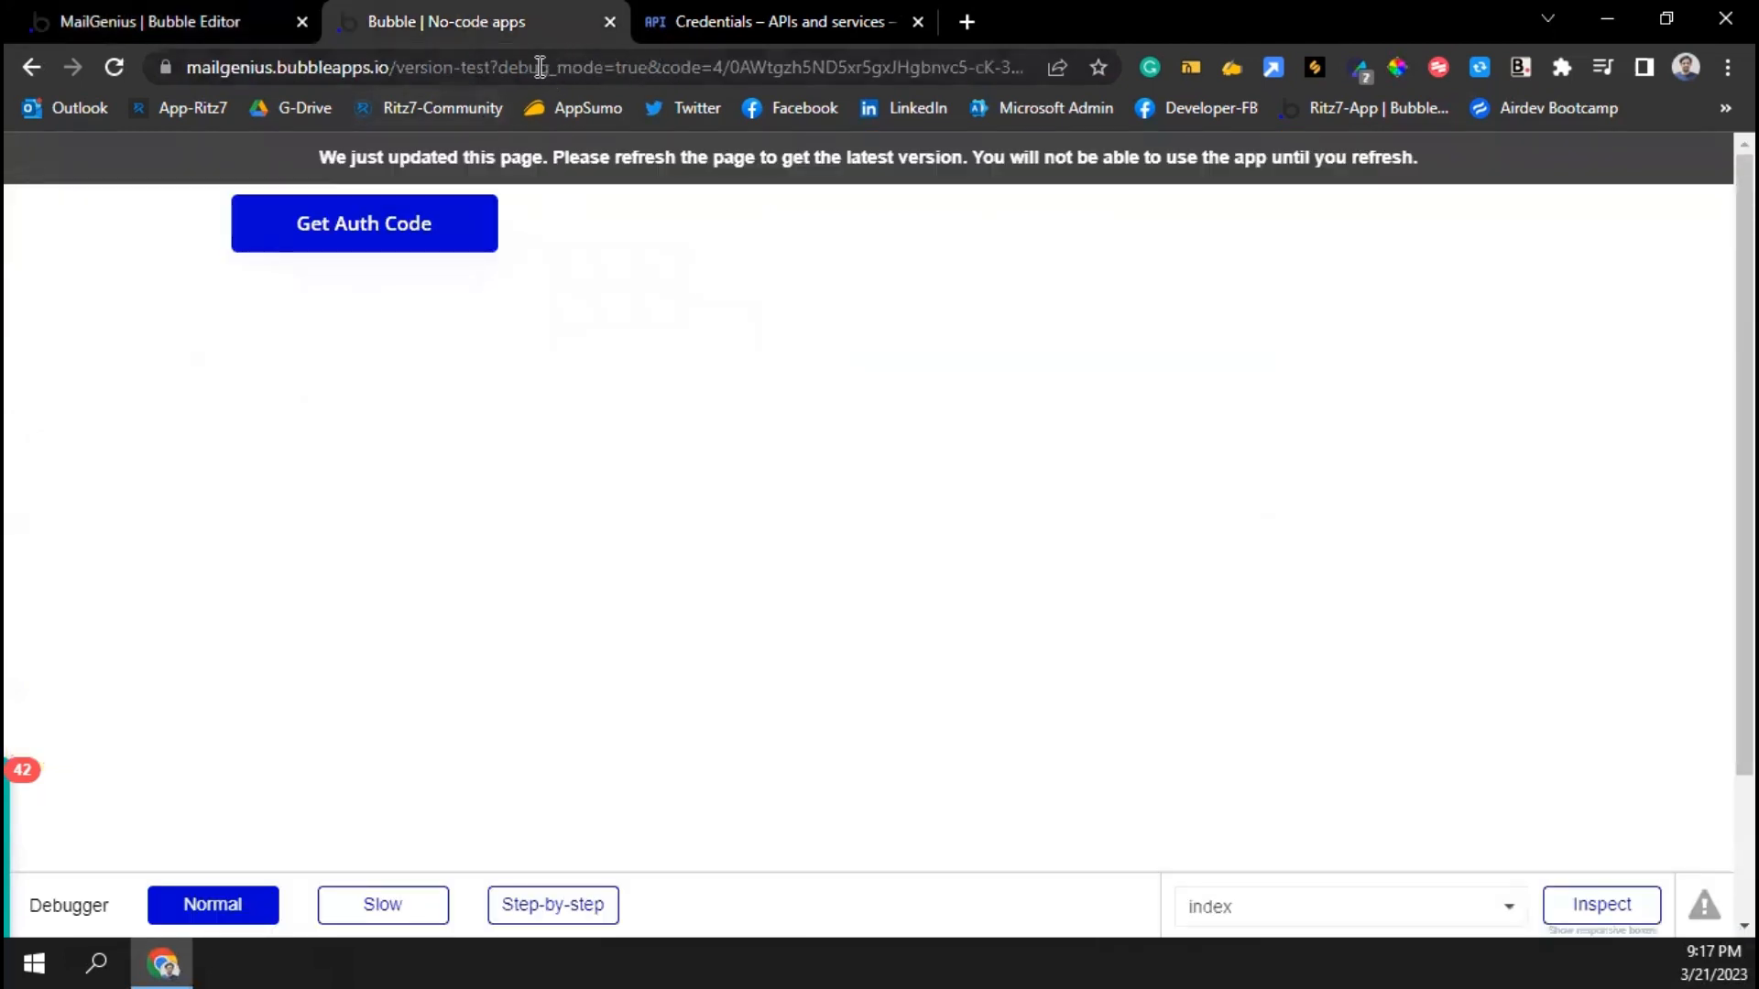
drag(660, 67, 1359, 77)
key(BackSpace)
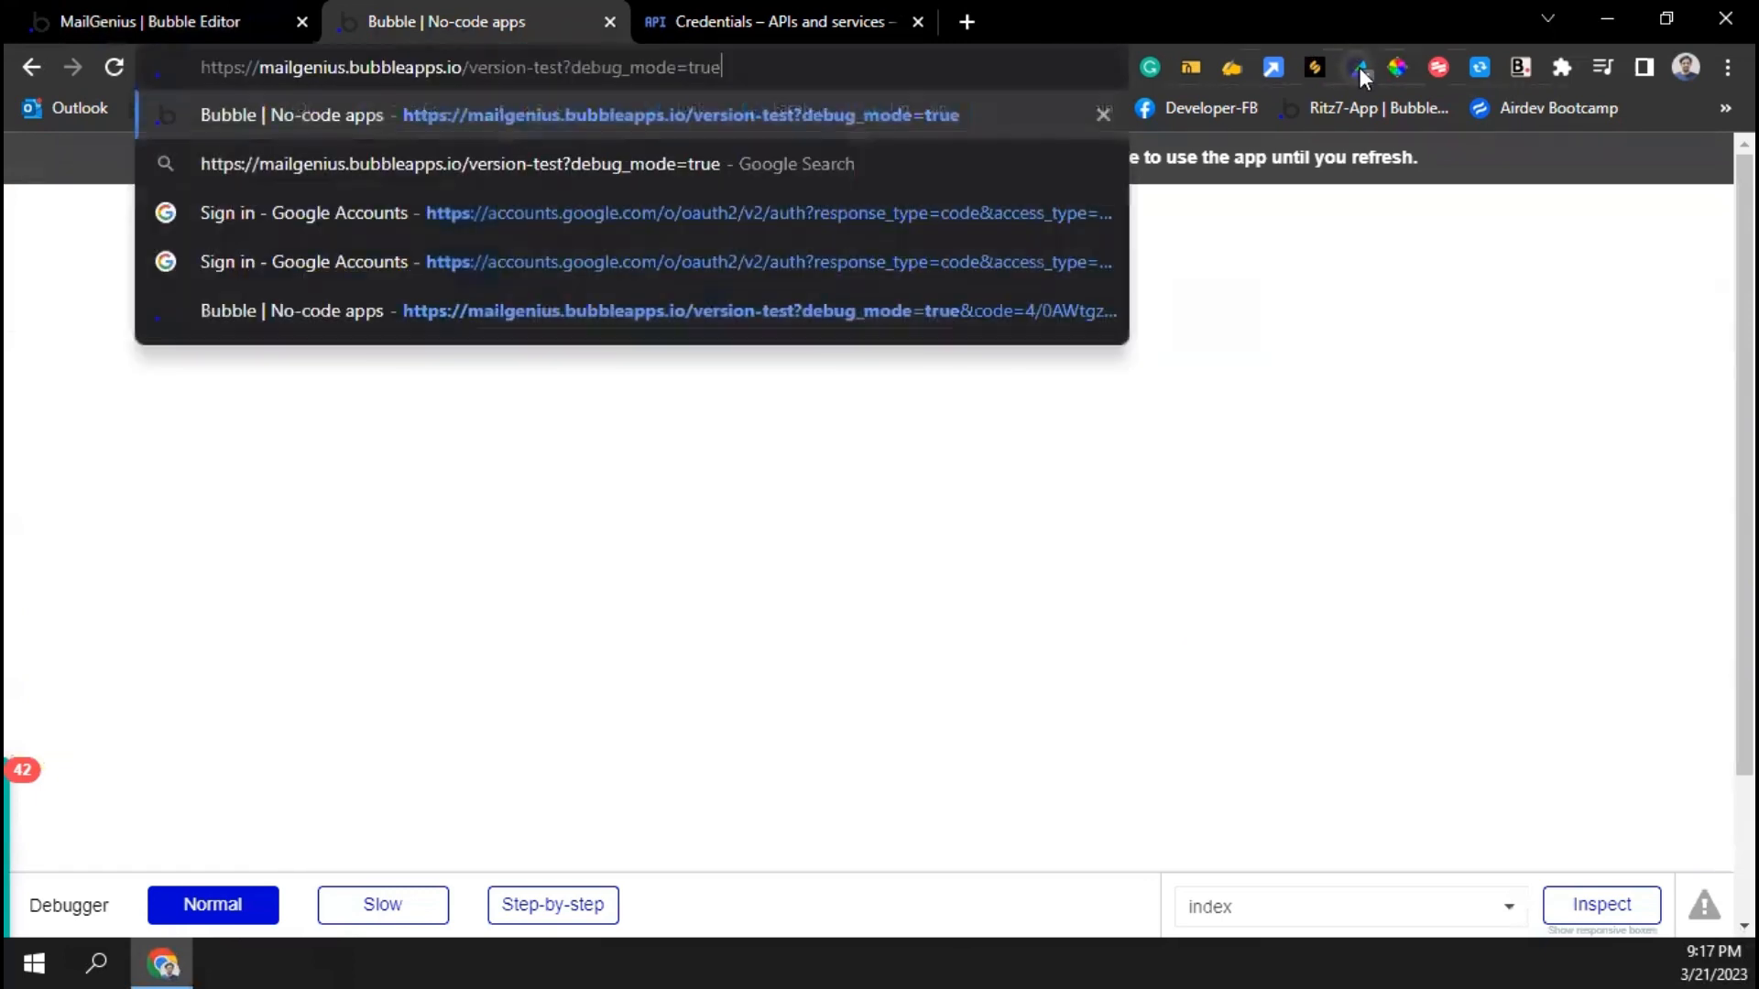
key(Return)
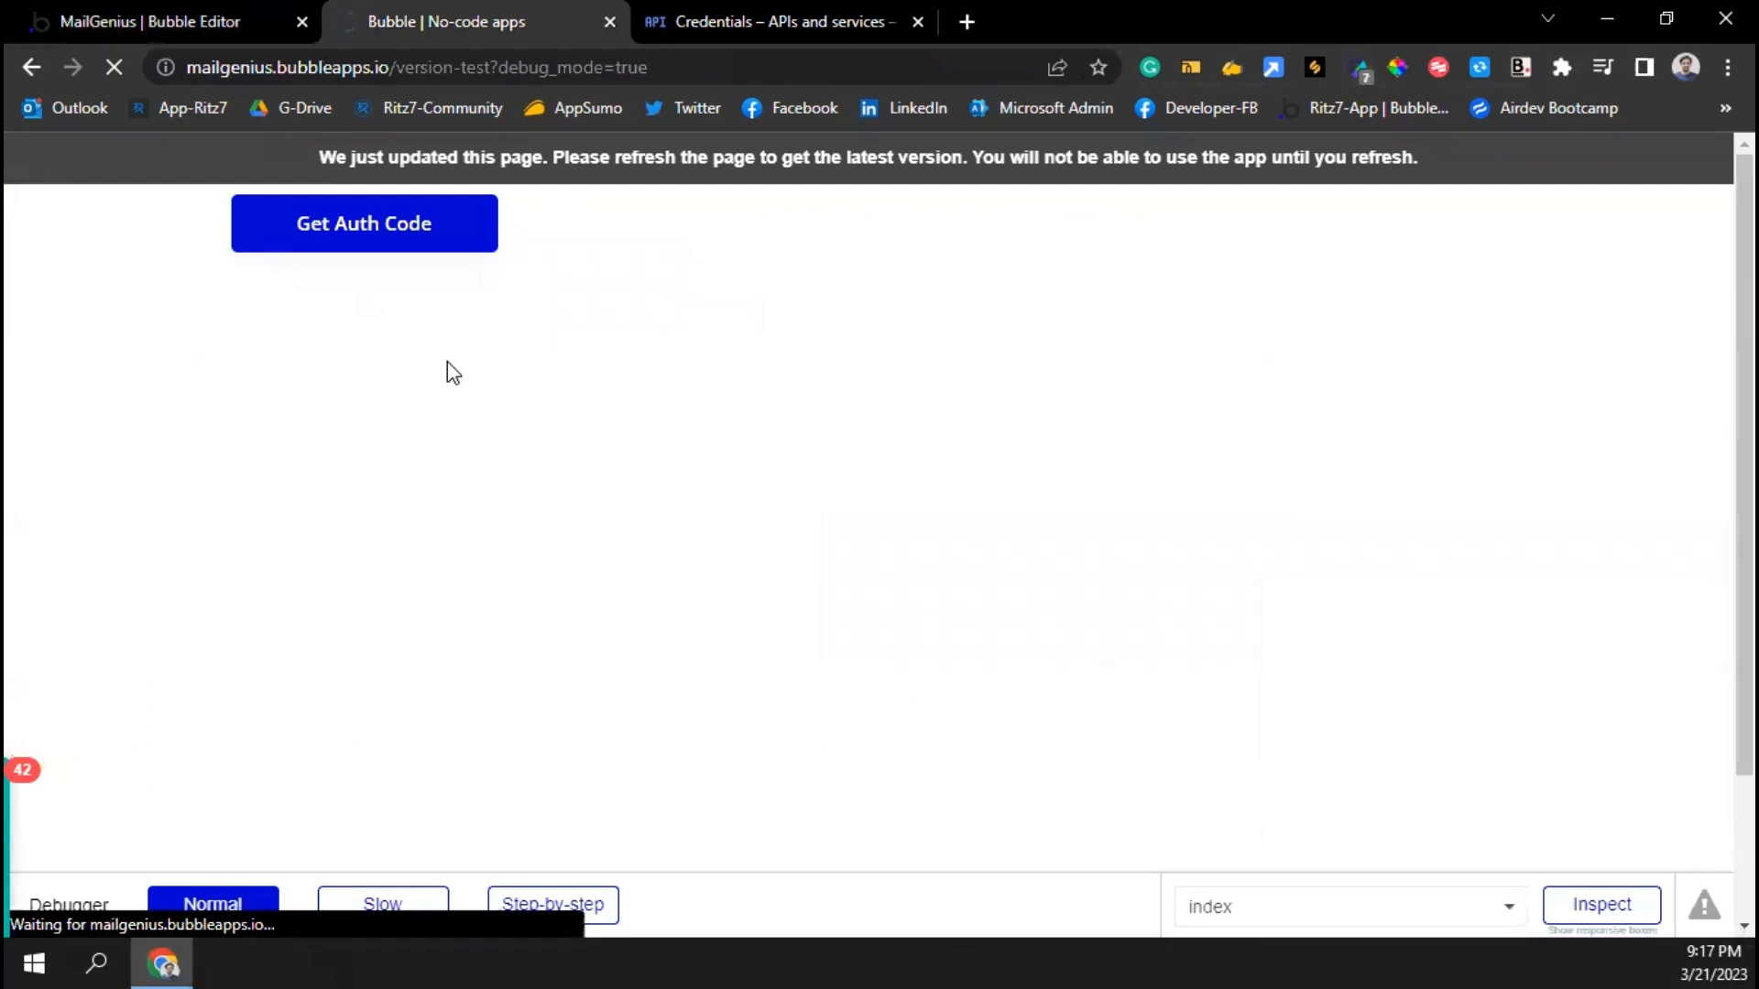
Request an auth code with Get Auth Code, choose the first Google account and allow access
click(376, 235)
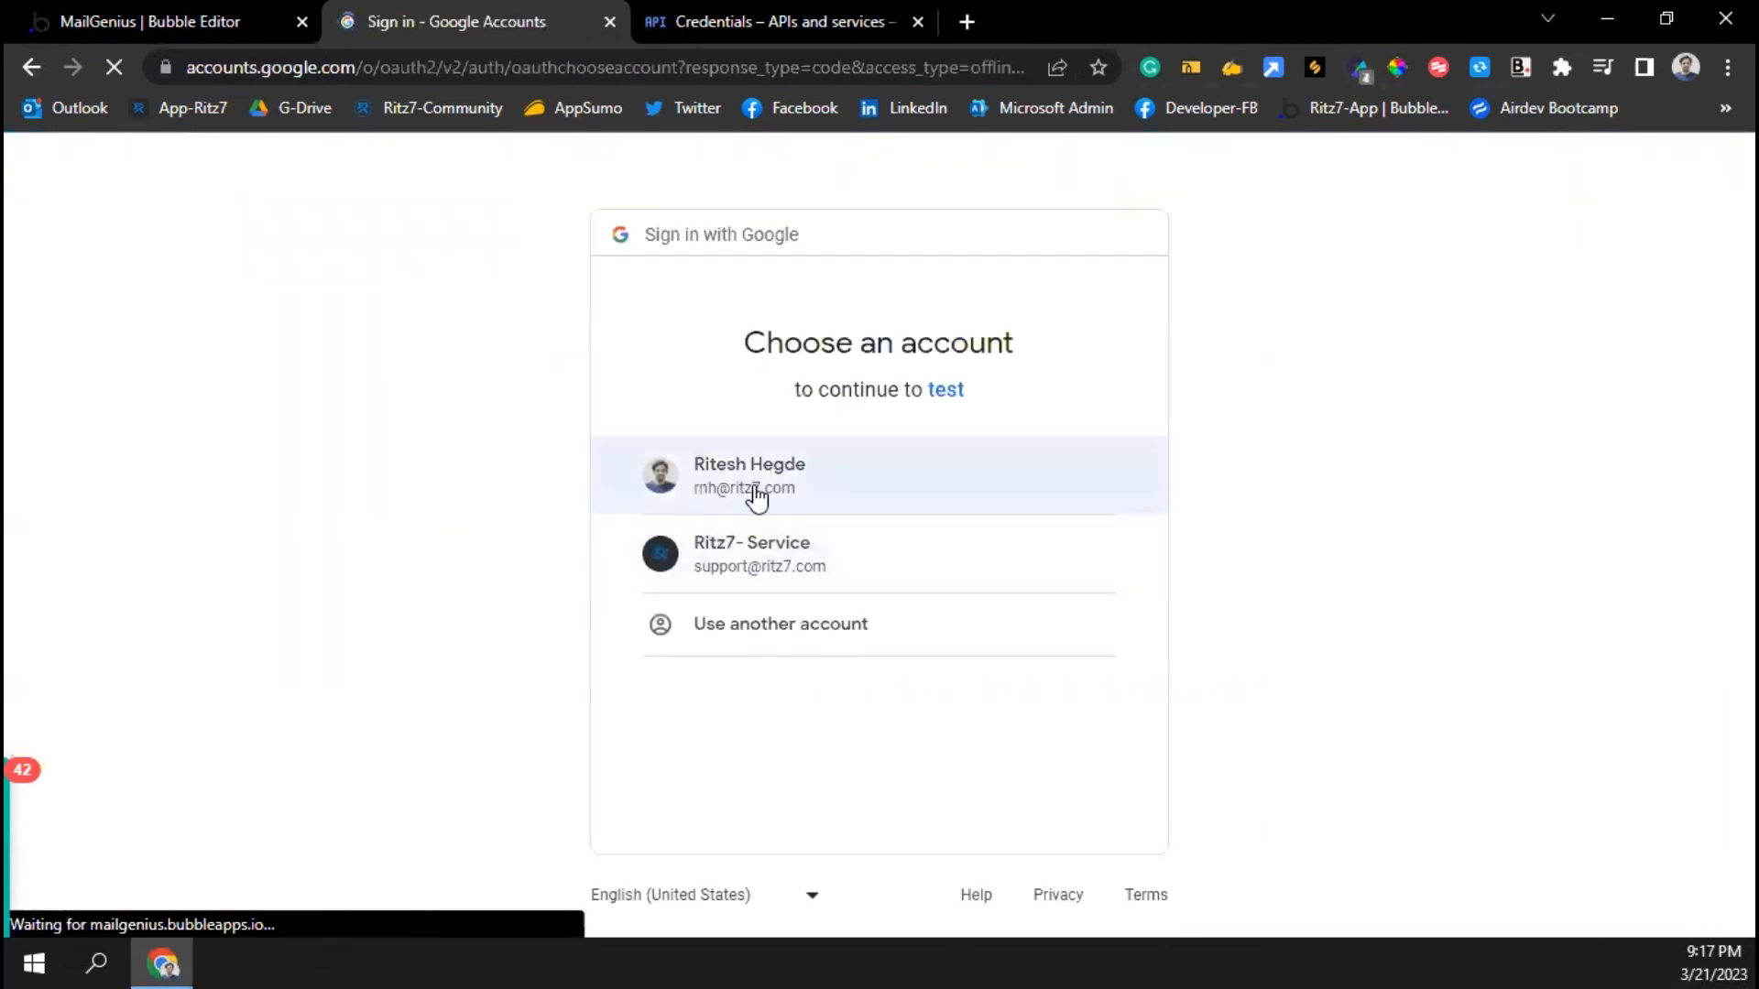
click(755, 494)
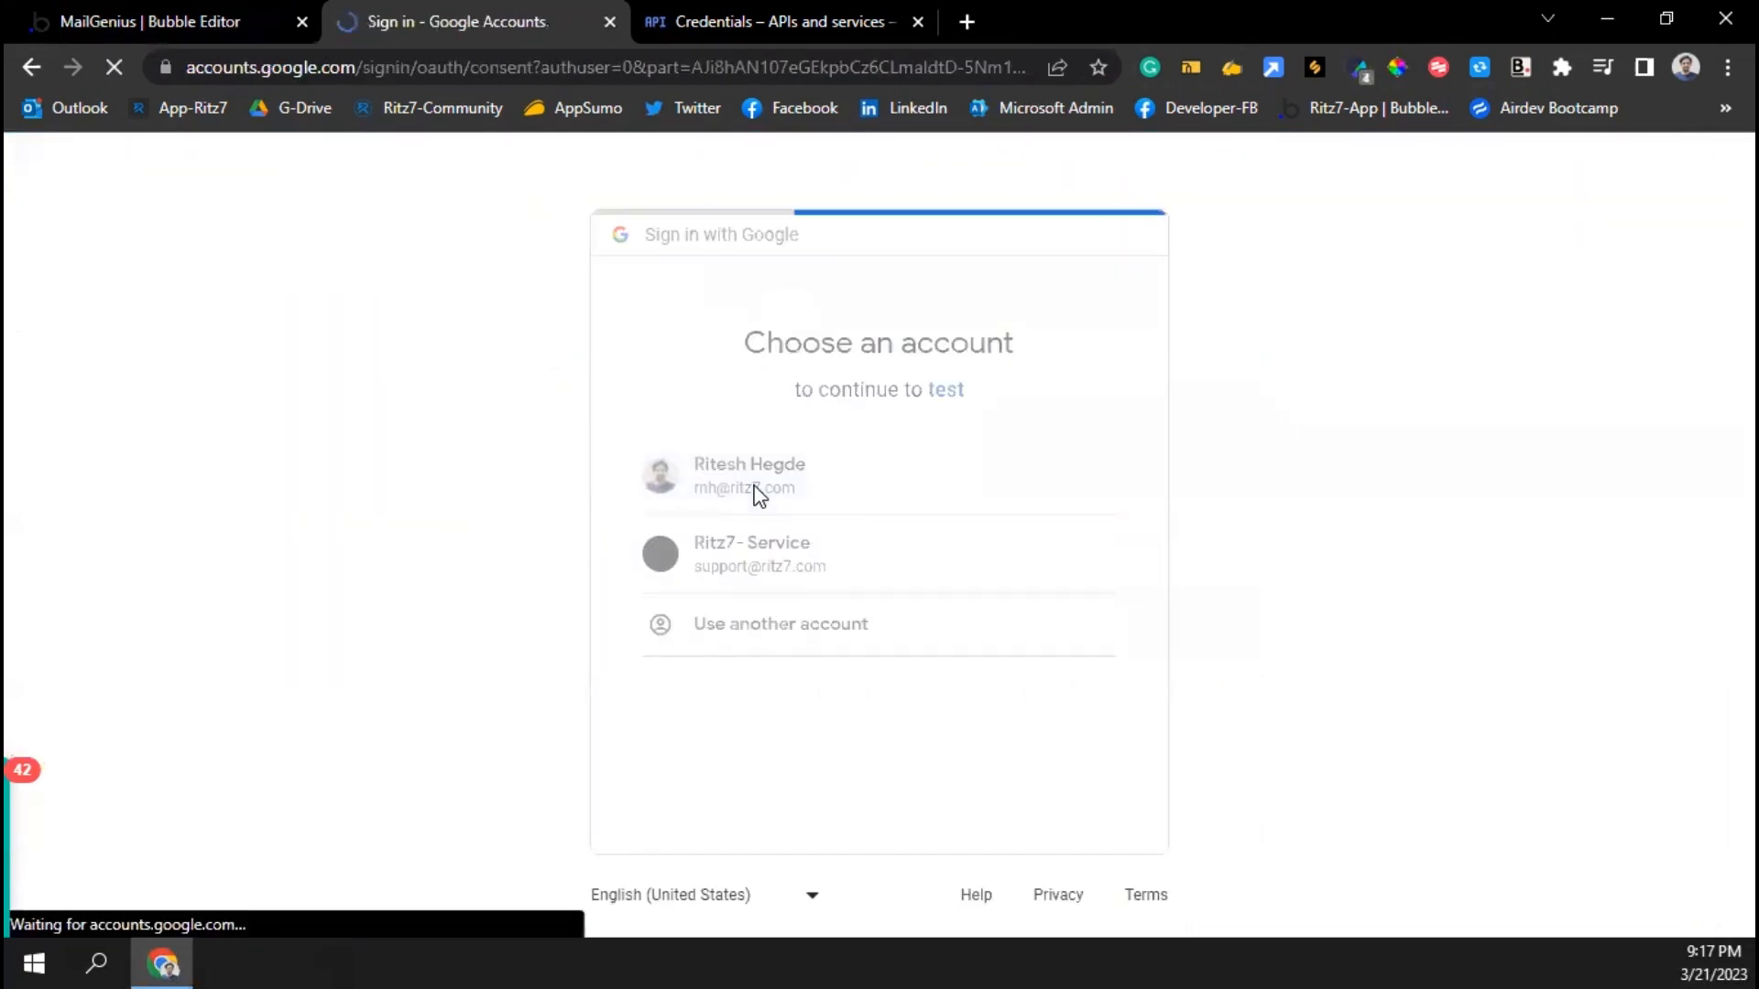
click(962, 867)
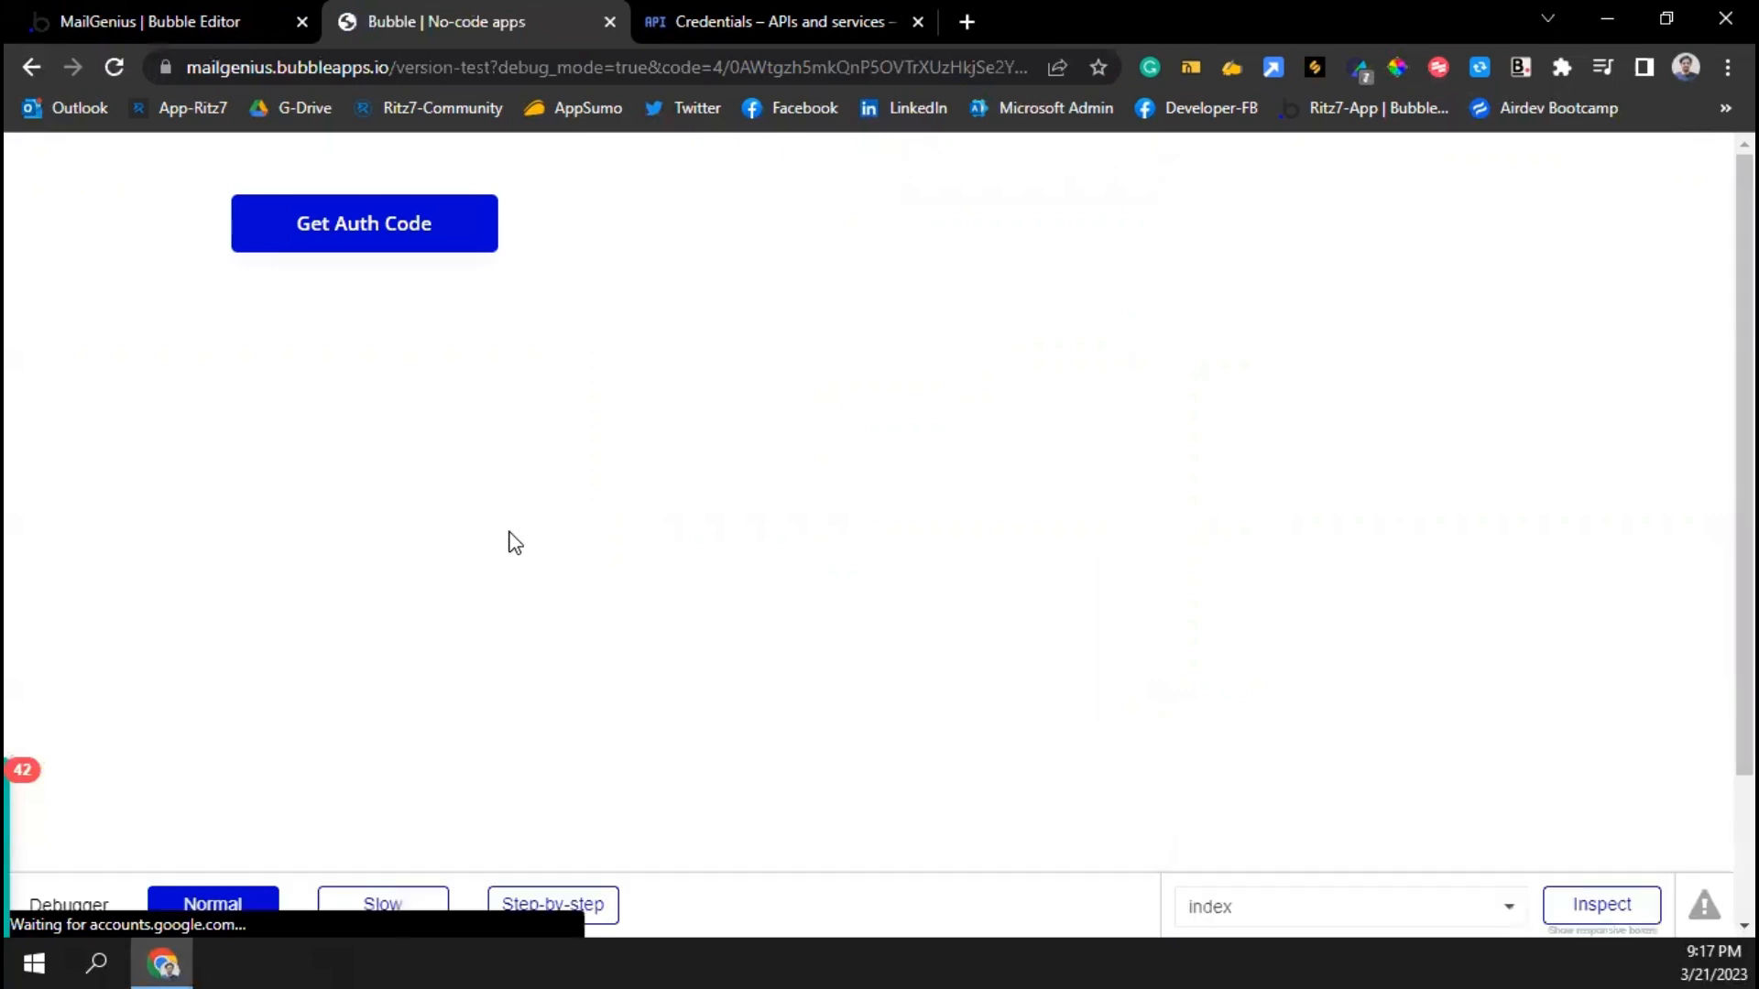
click(158, 21)
Inspect the saved Access Code and Refresh Code values under App data > All Access Tokens
click(41, 383)
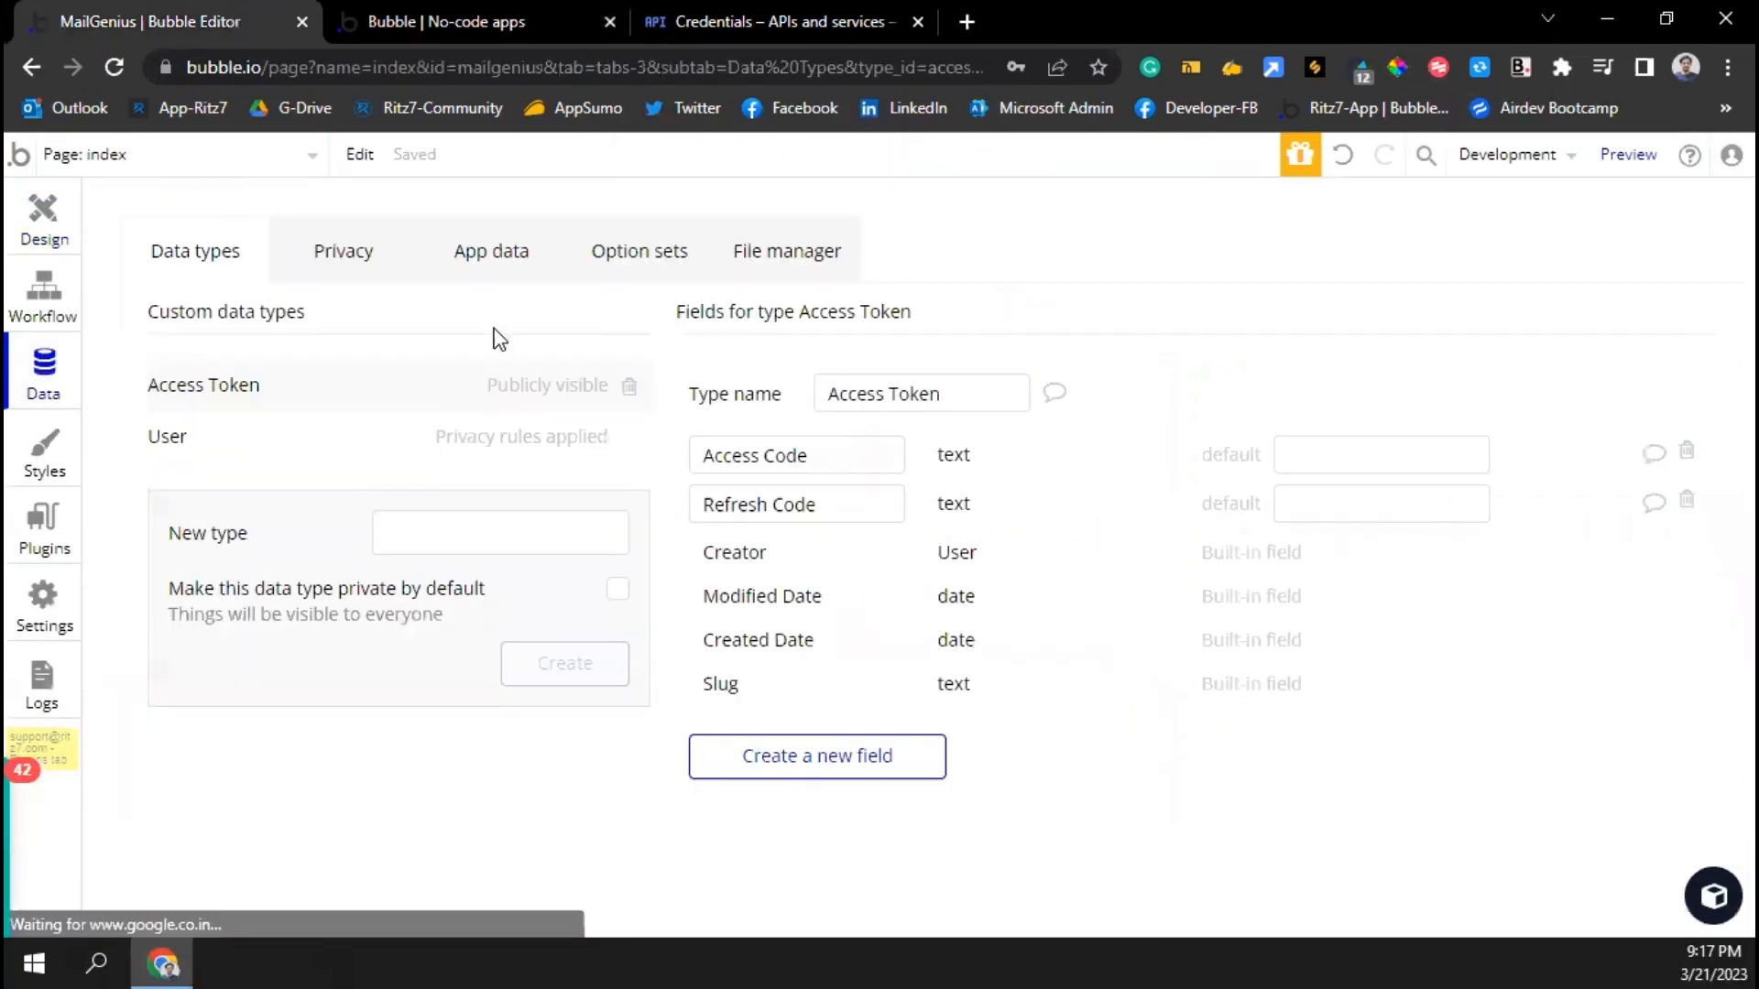
click(472, 251)
click(291, 552)
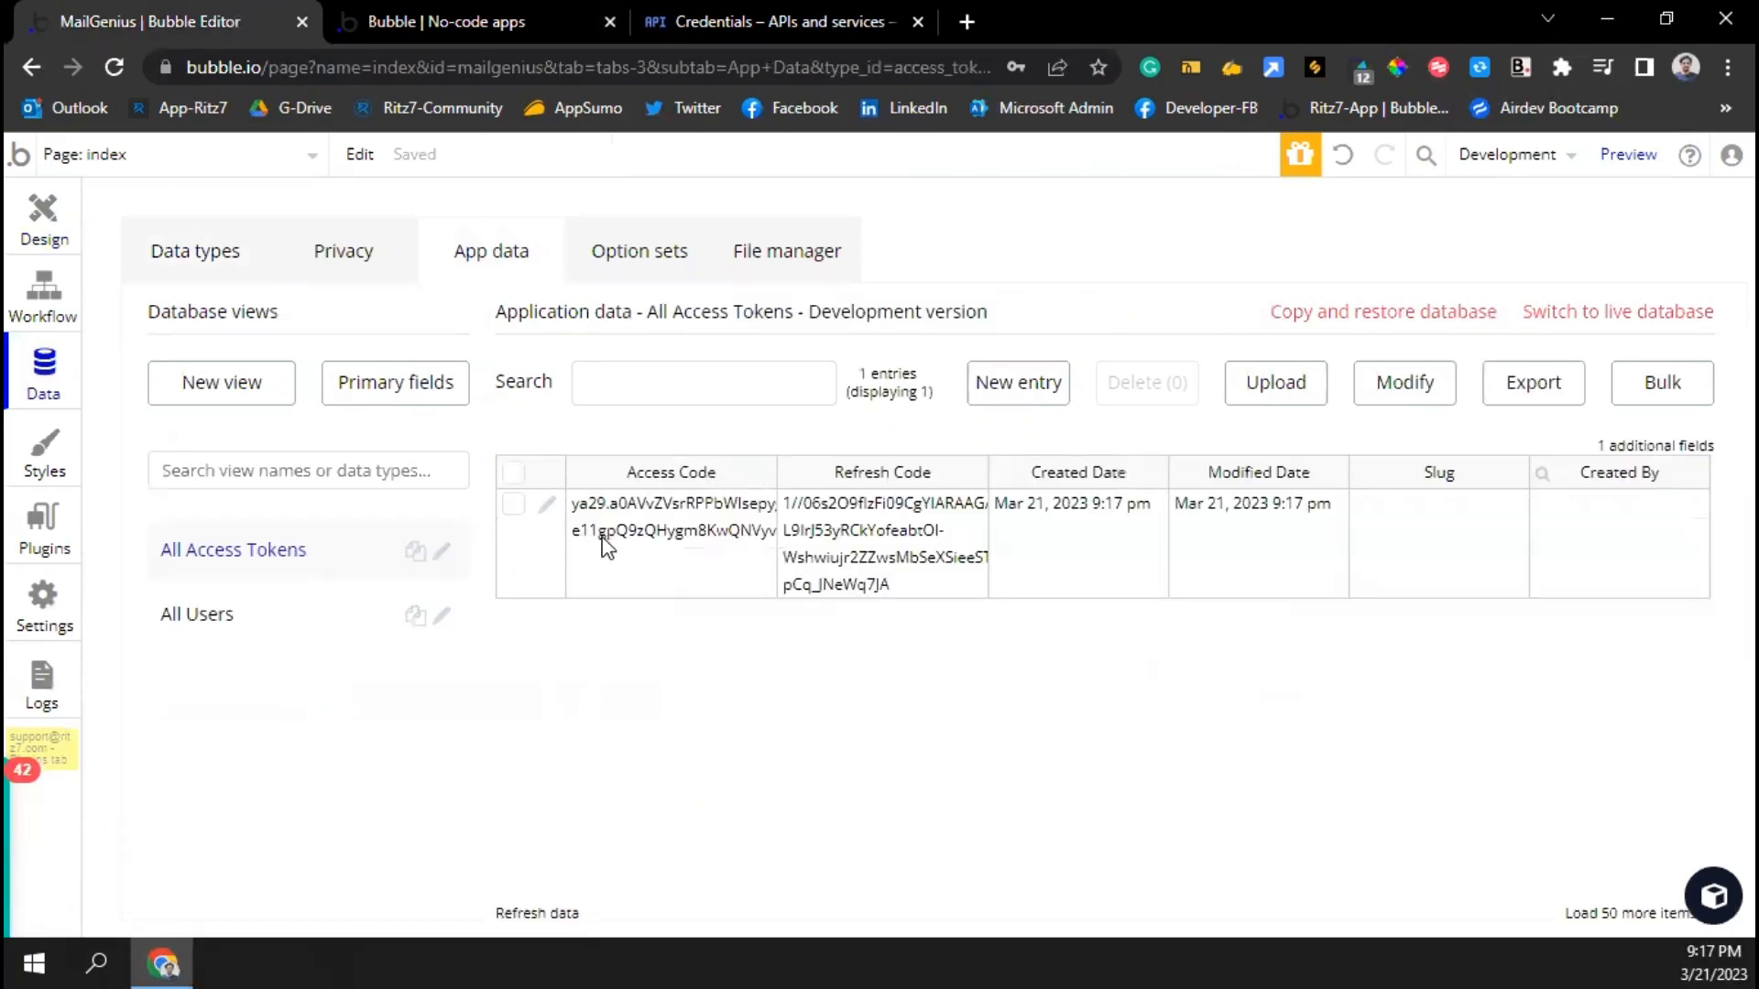
click(607, 546)
click(878, 540)
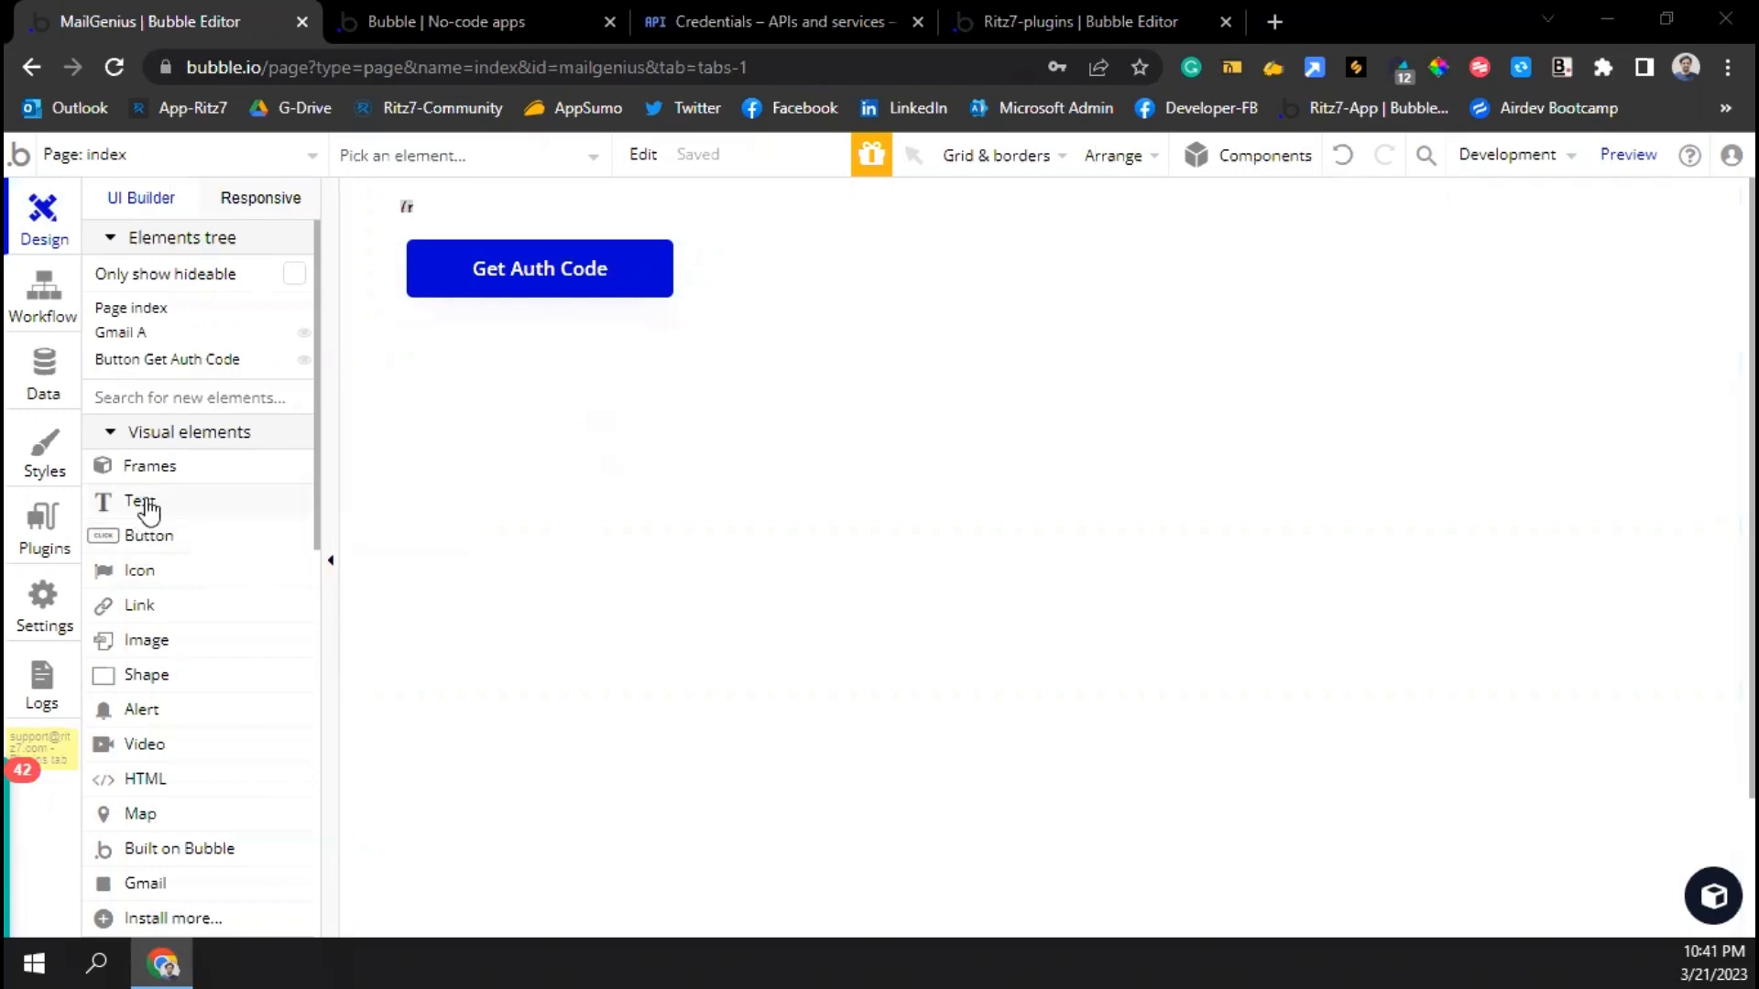
Draw a 'Send email' button below Get Auth Code and open its click workflow
click(147, 538)
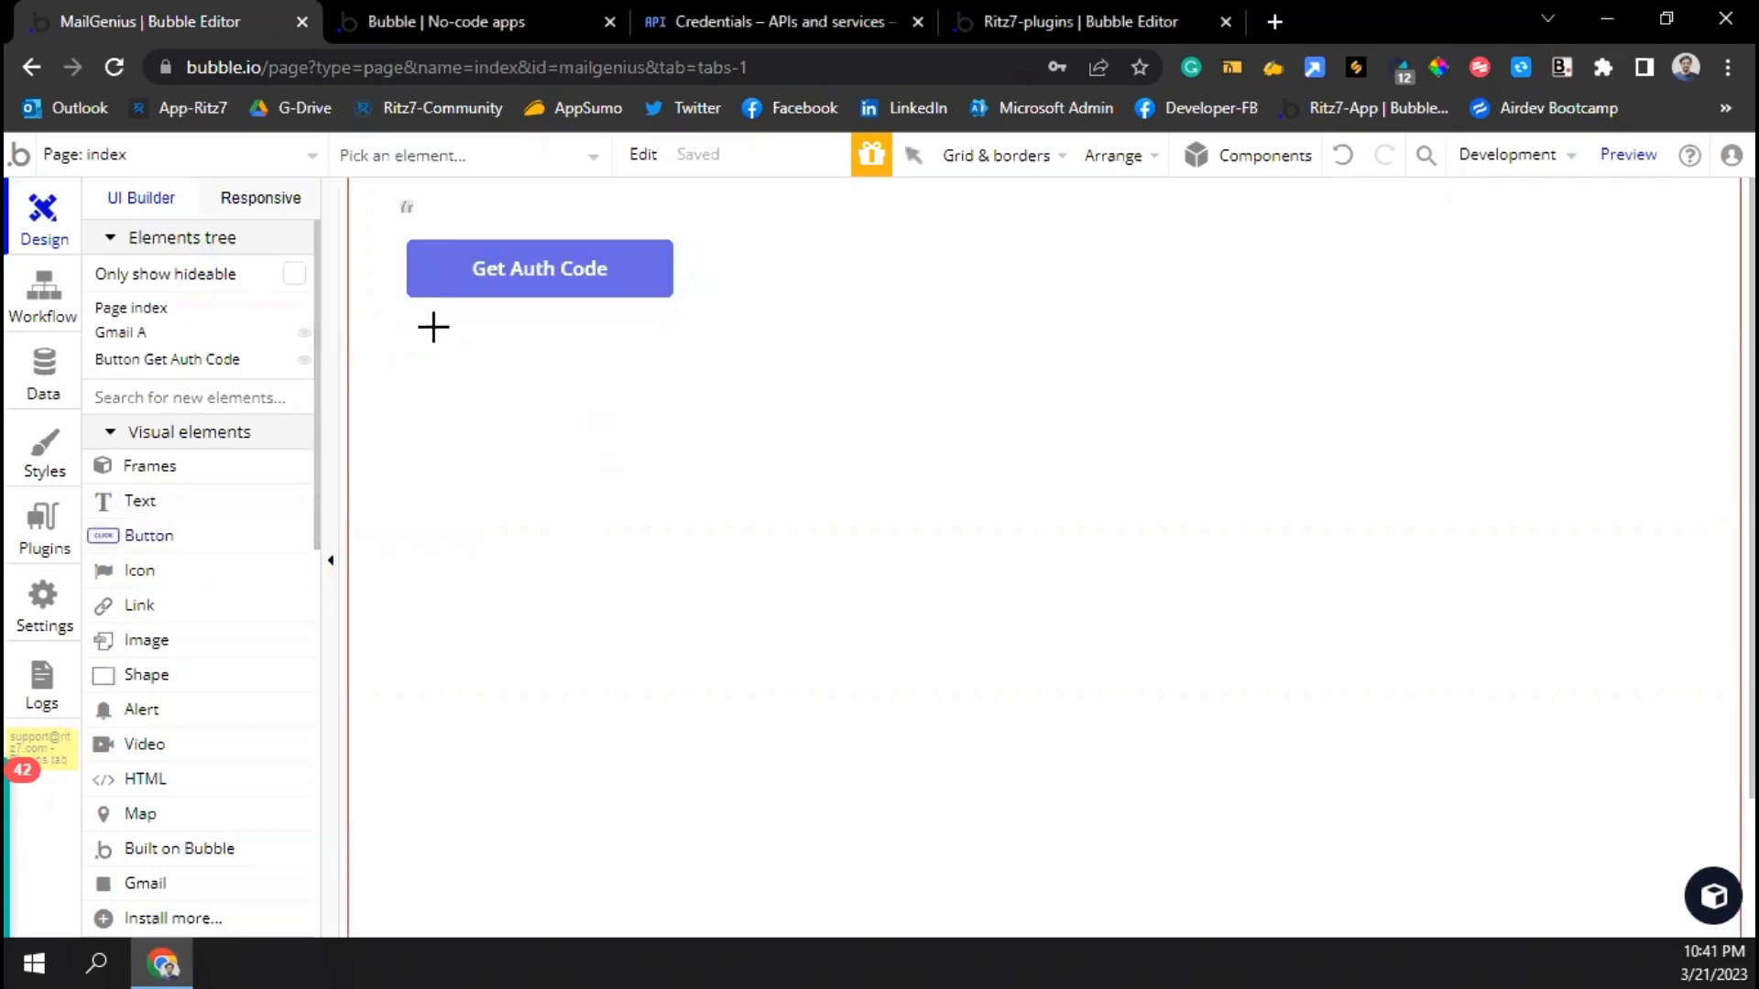
drag(415, 324, 664, 380)
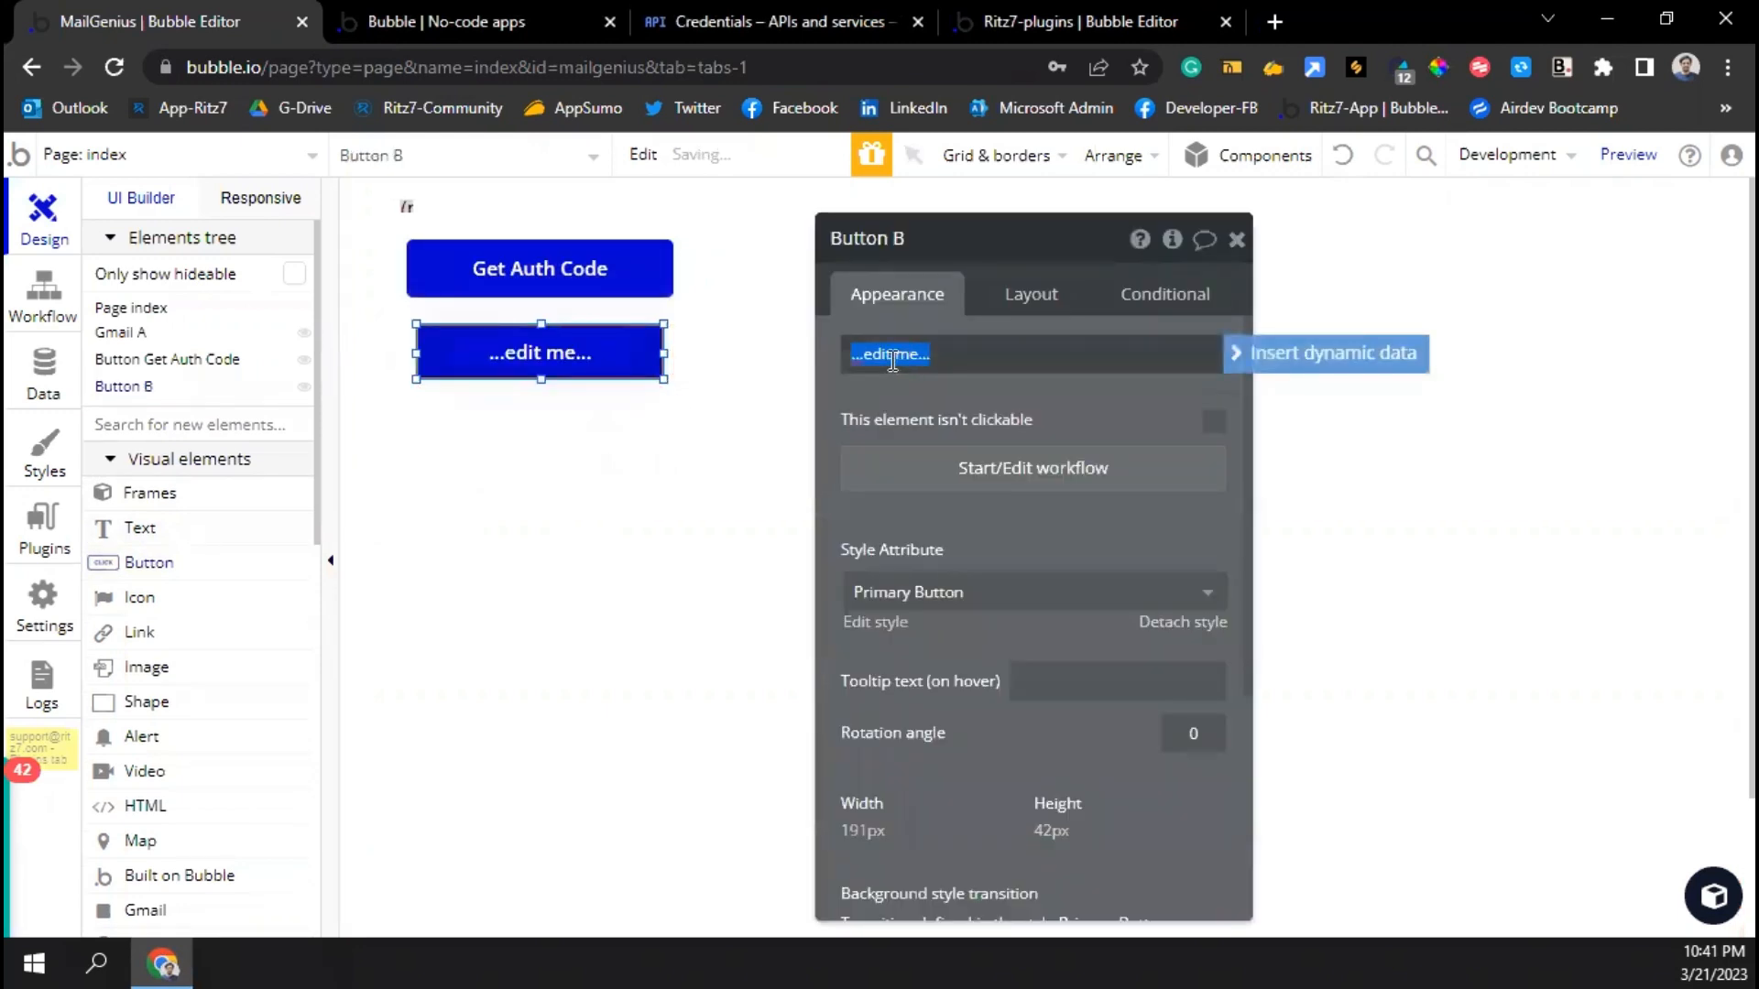
text($end)
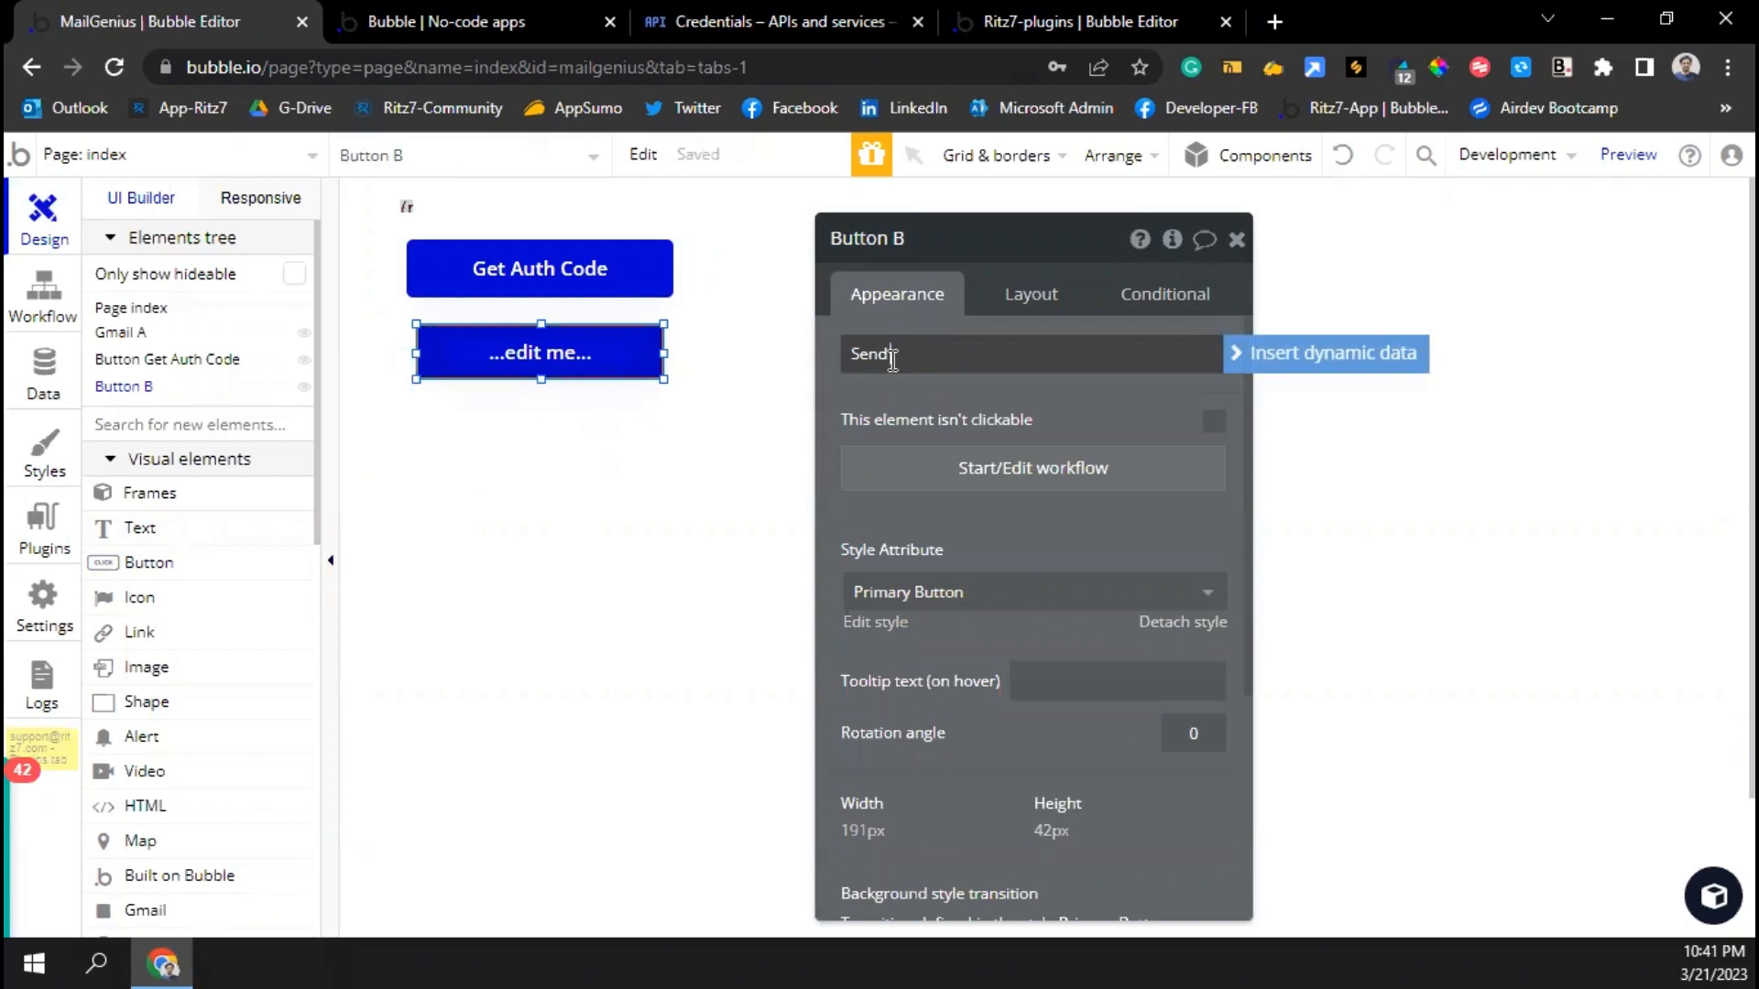
text( email)
click(1047, 478)
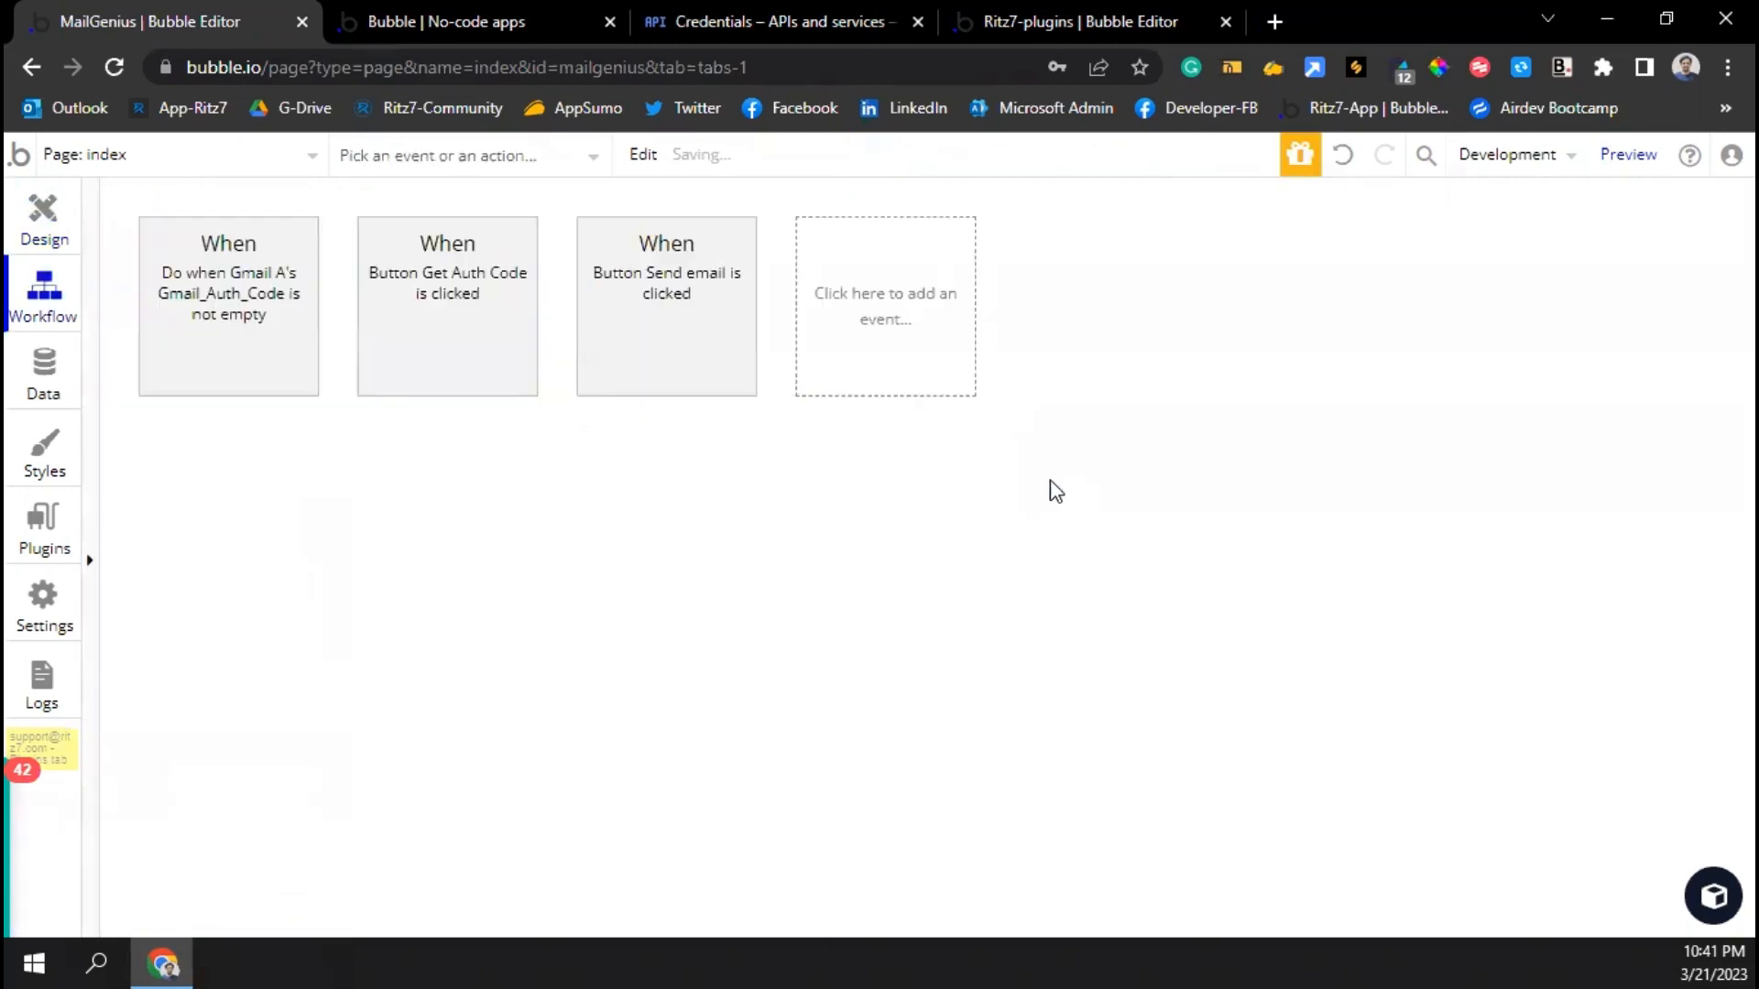
Add the Gmail - SendEmail action as step 1 of the Send email workflow
click(298, 501)
text(g)
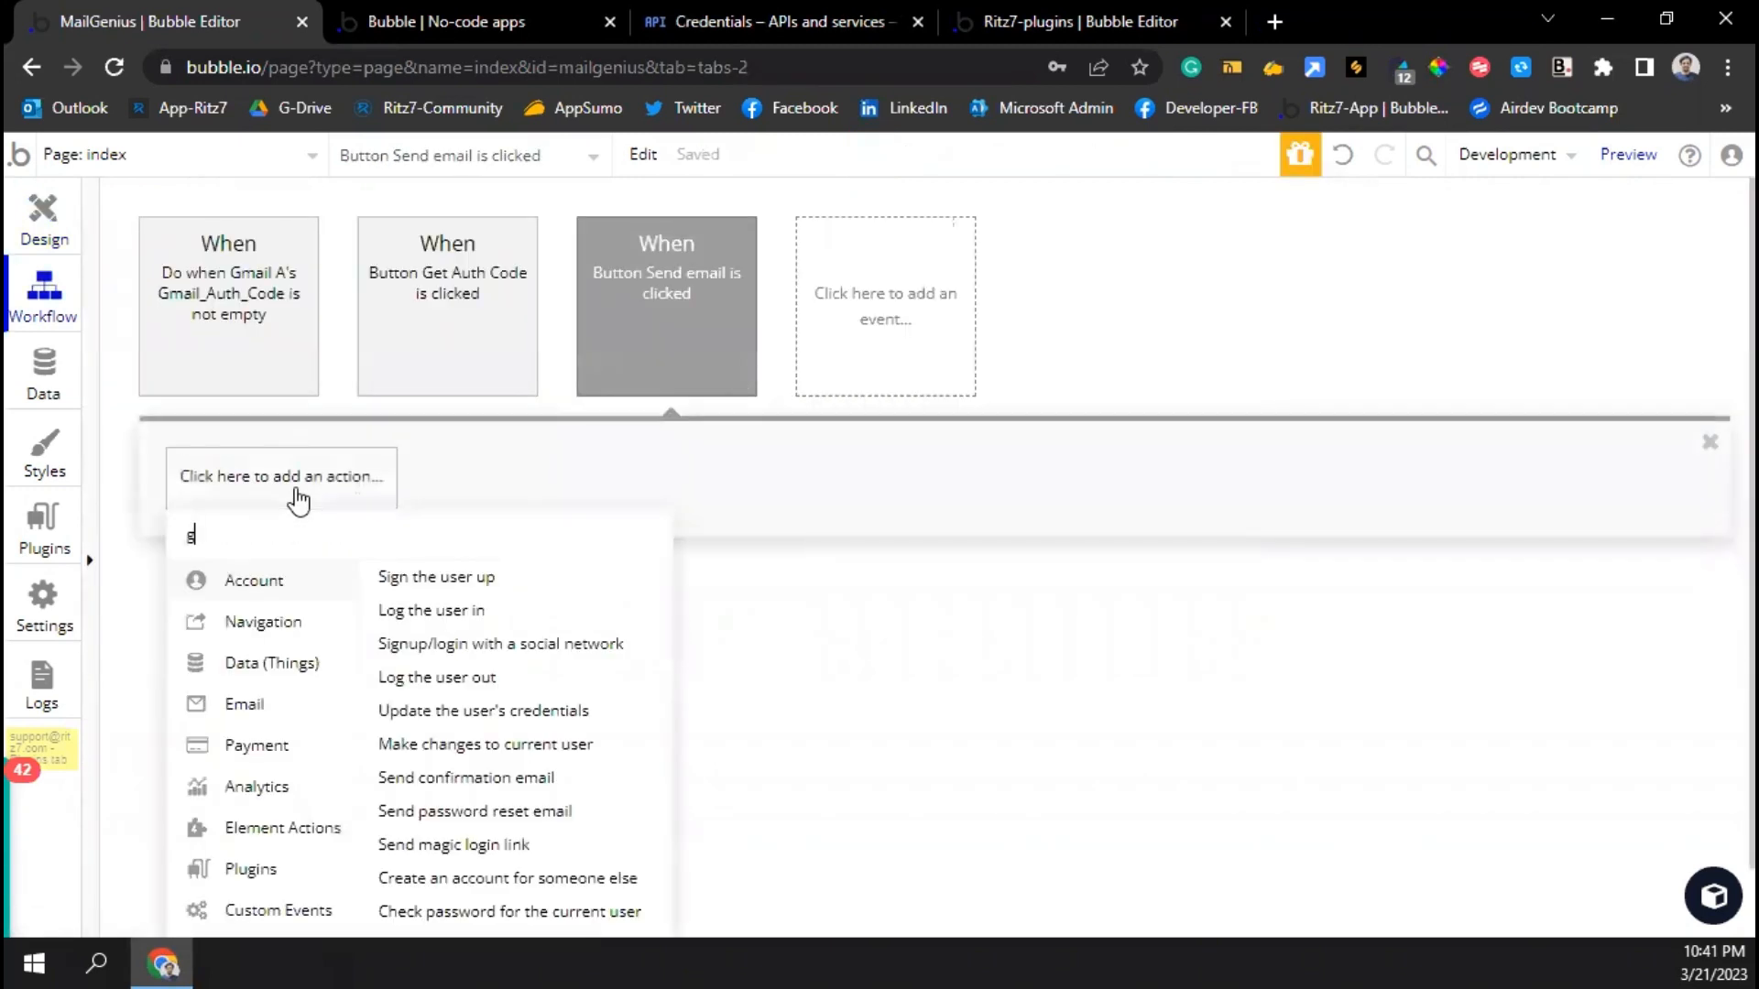
text(mail se)
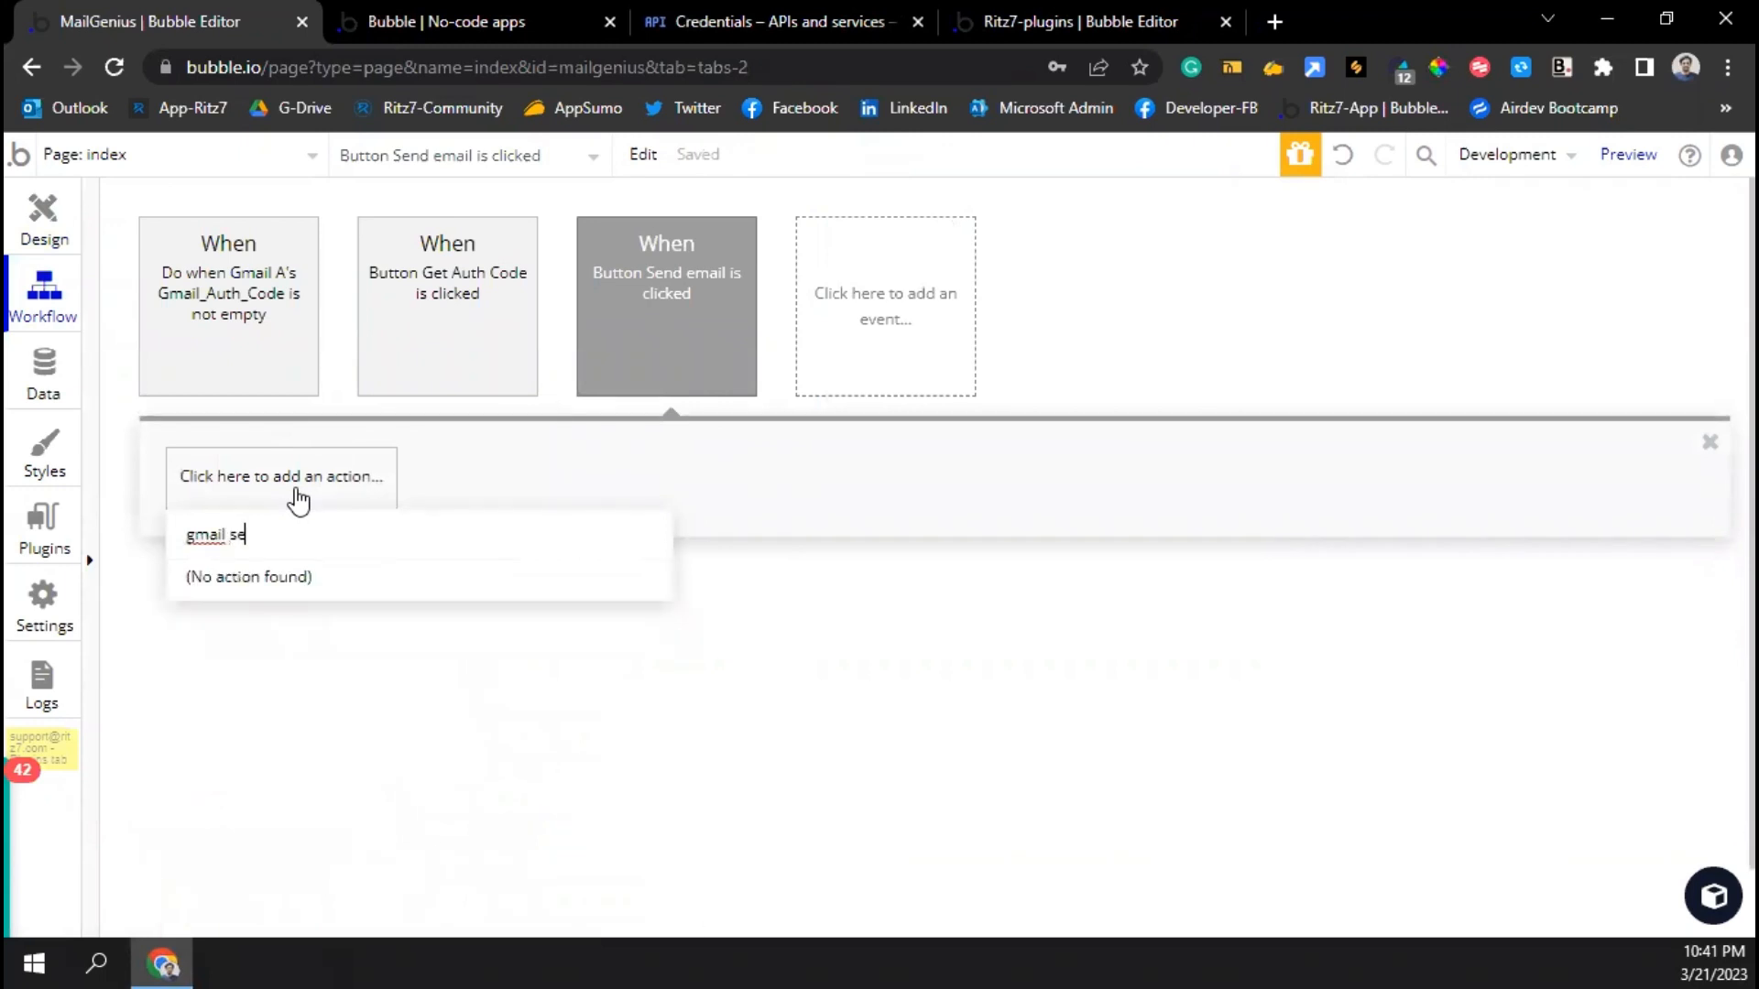
key(BackSpace)
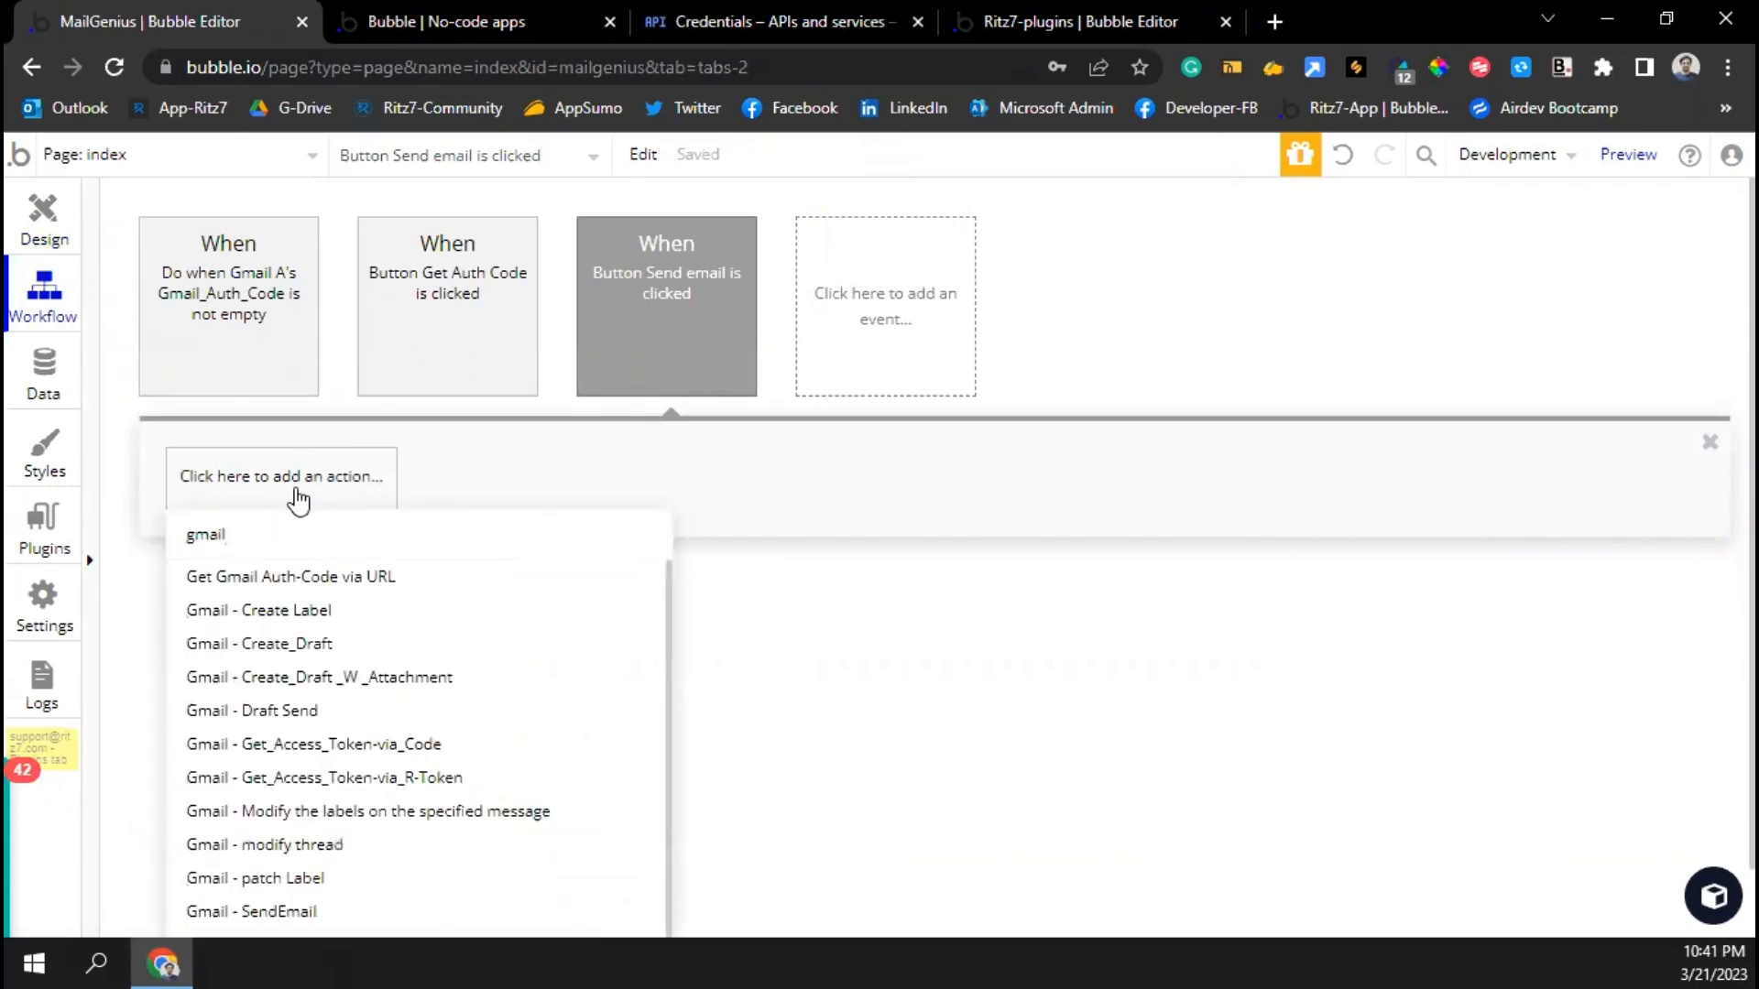
scroll(247, 788, down, 1)
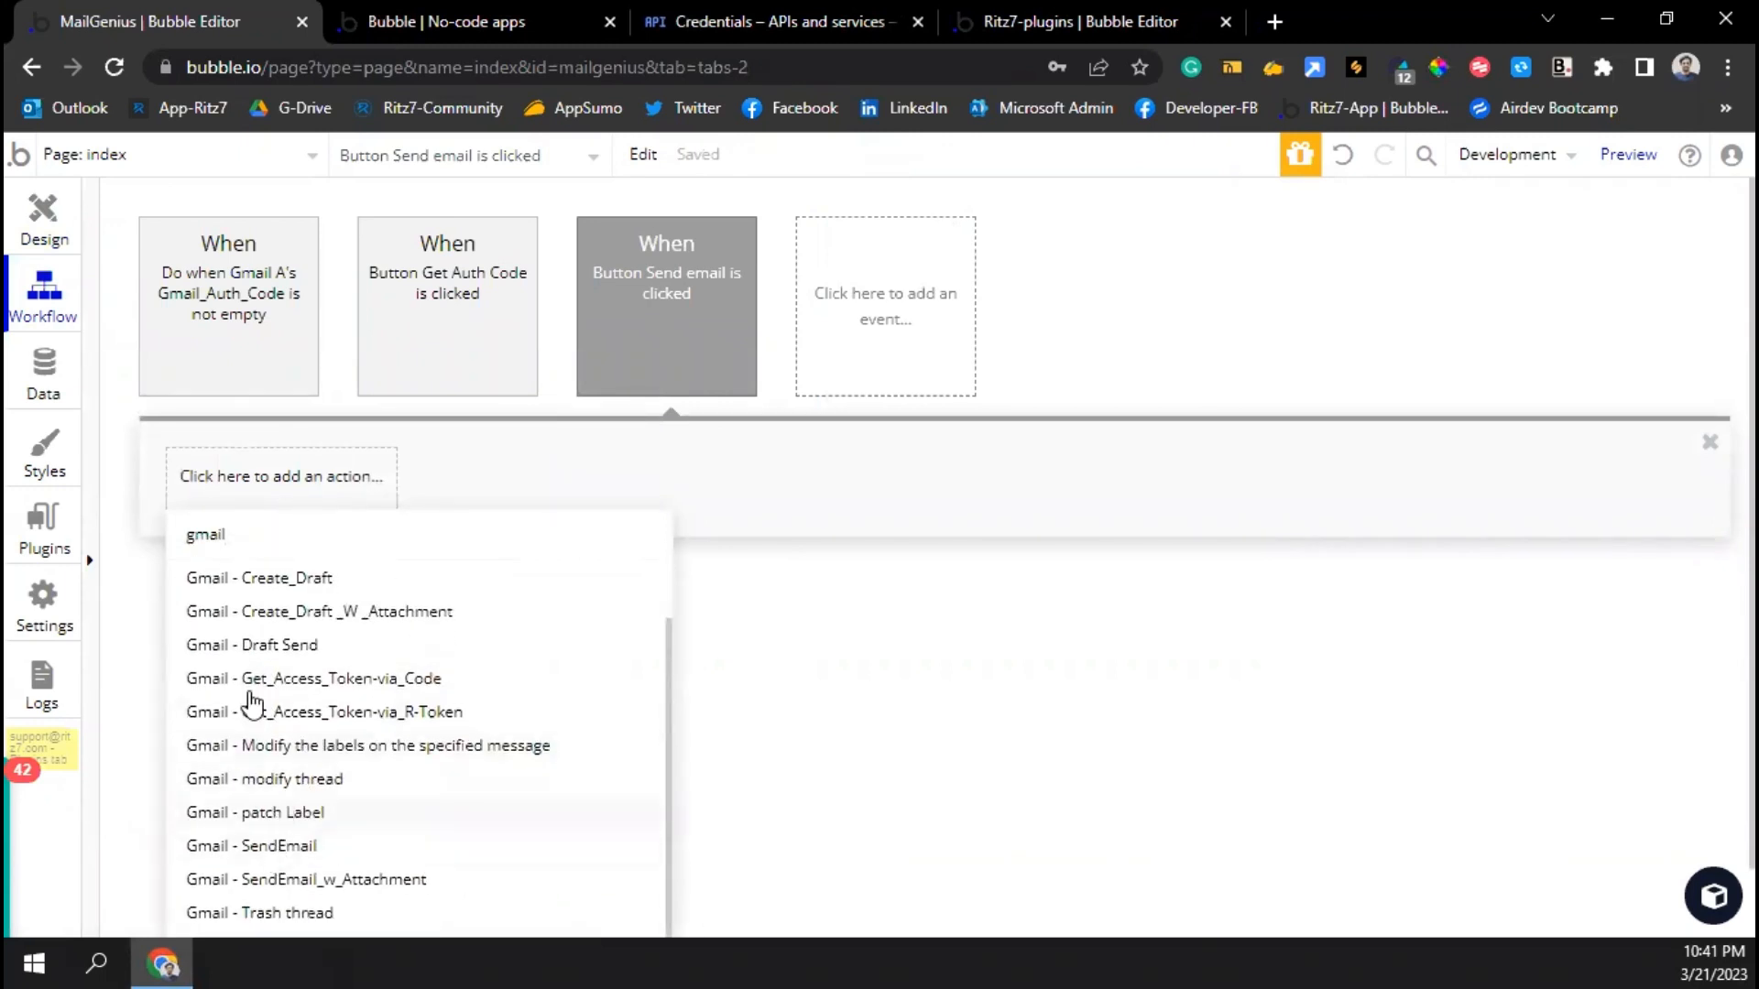
scroll(291, 779, down, 2)
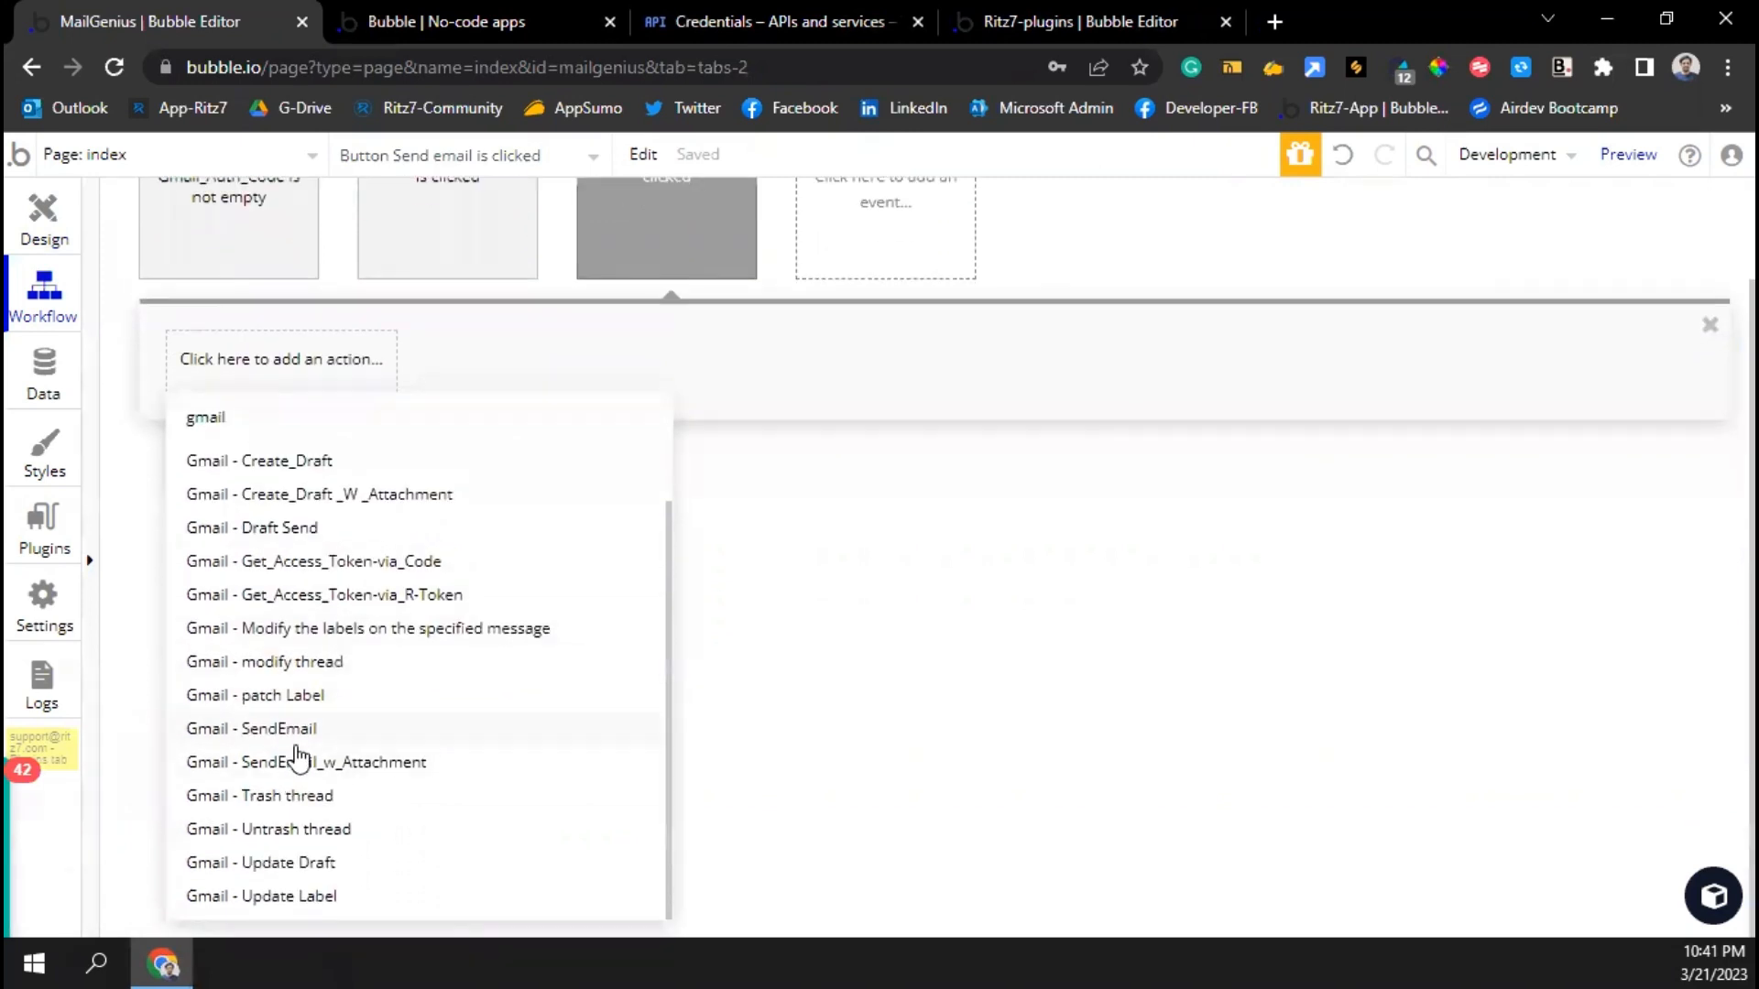
click(265, 731)
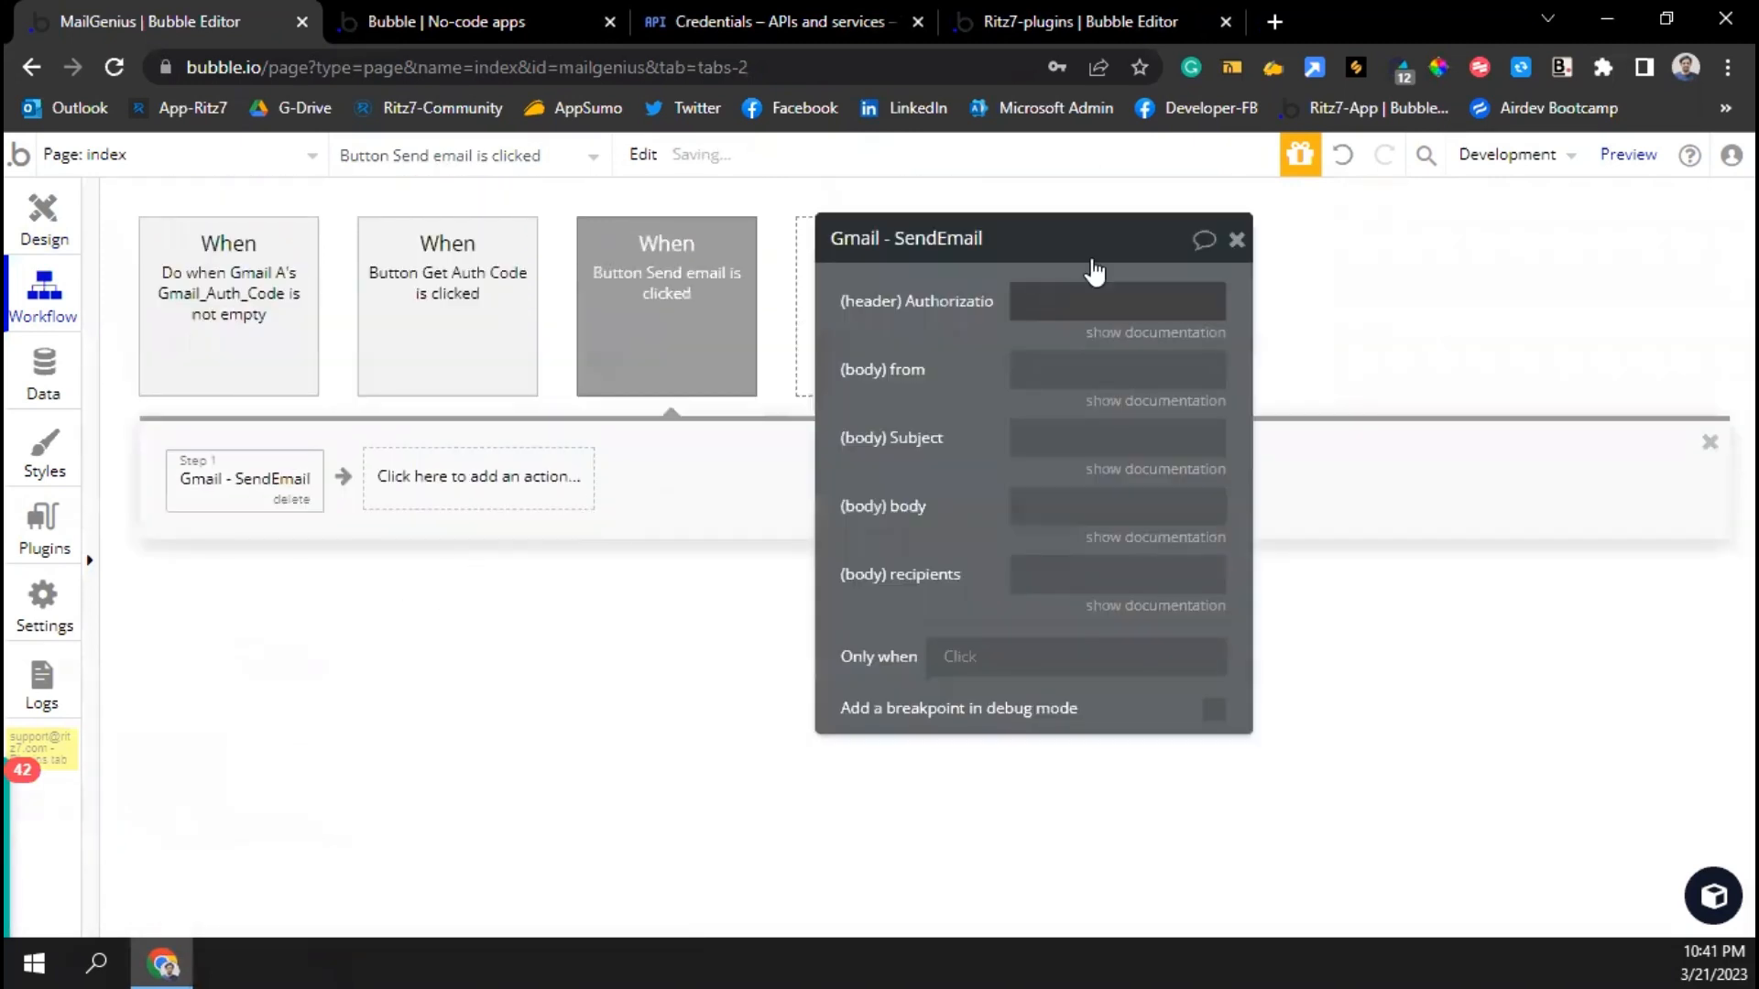
Set Authorization to 'Bearer ' plus Search for Access Token:first item's Access Code
click(1057, 300)
text(Bearer)
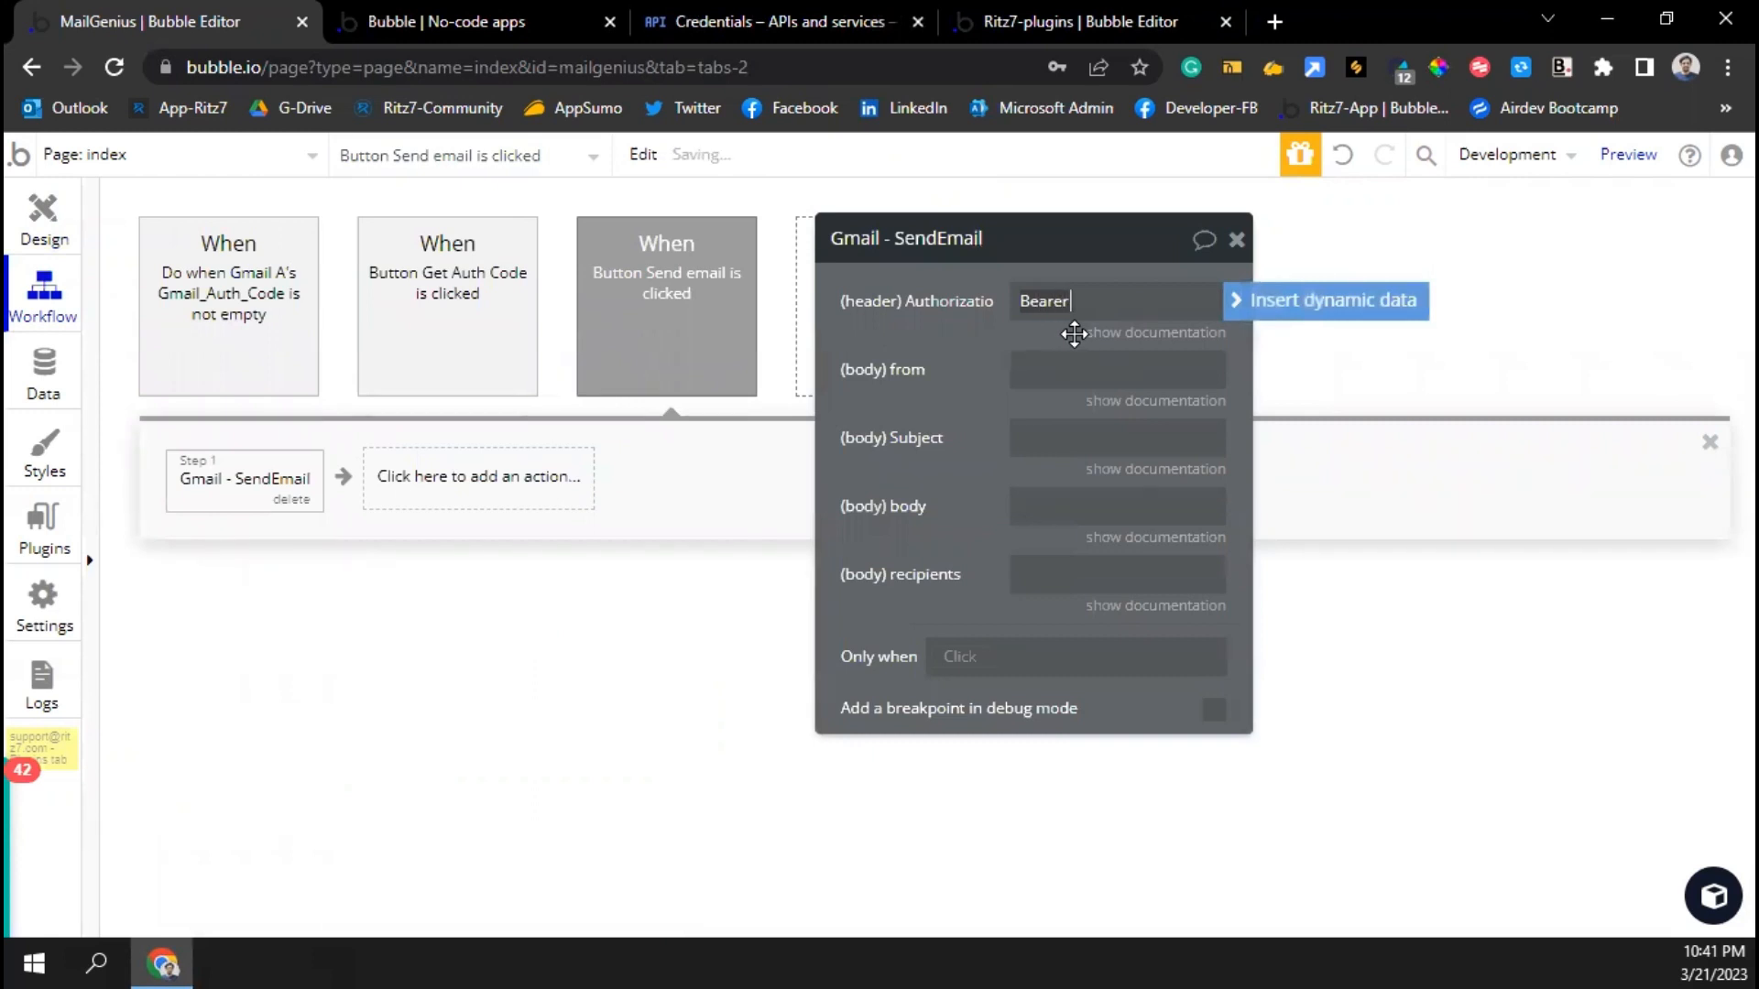
click(1262, 302)
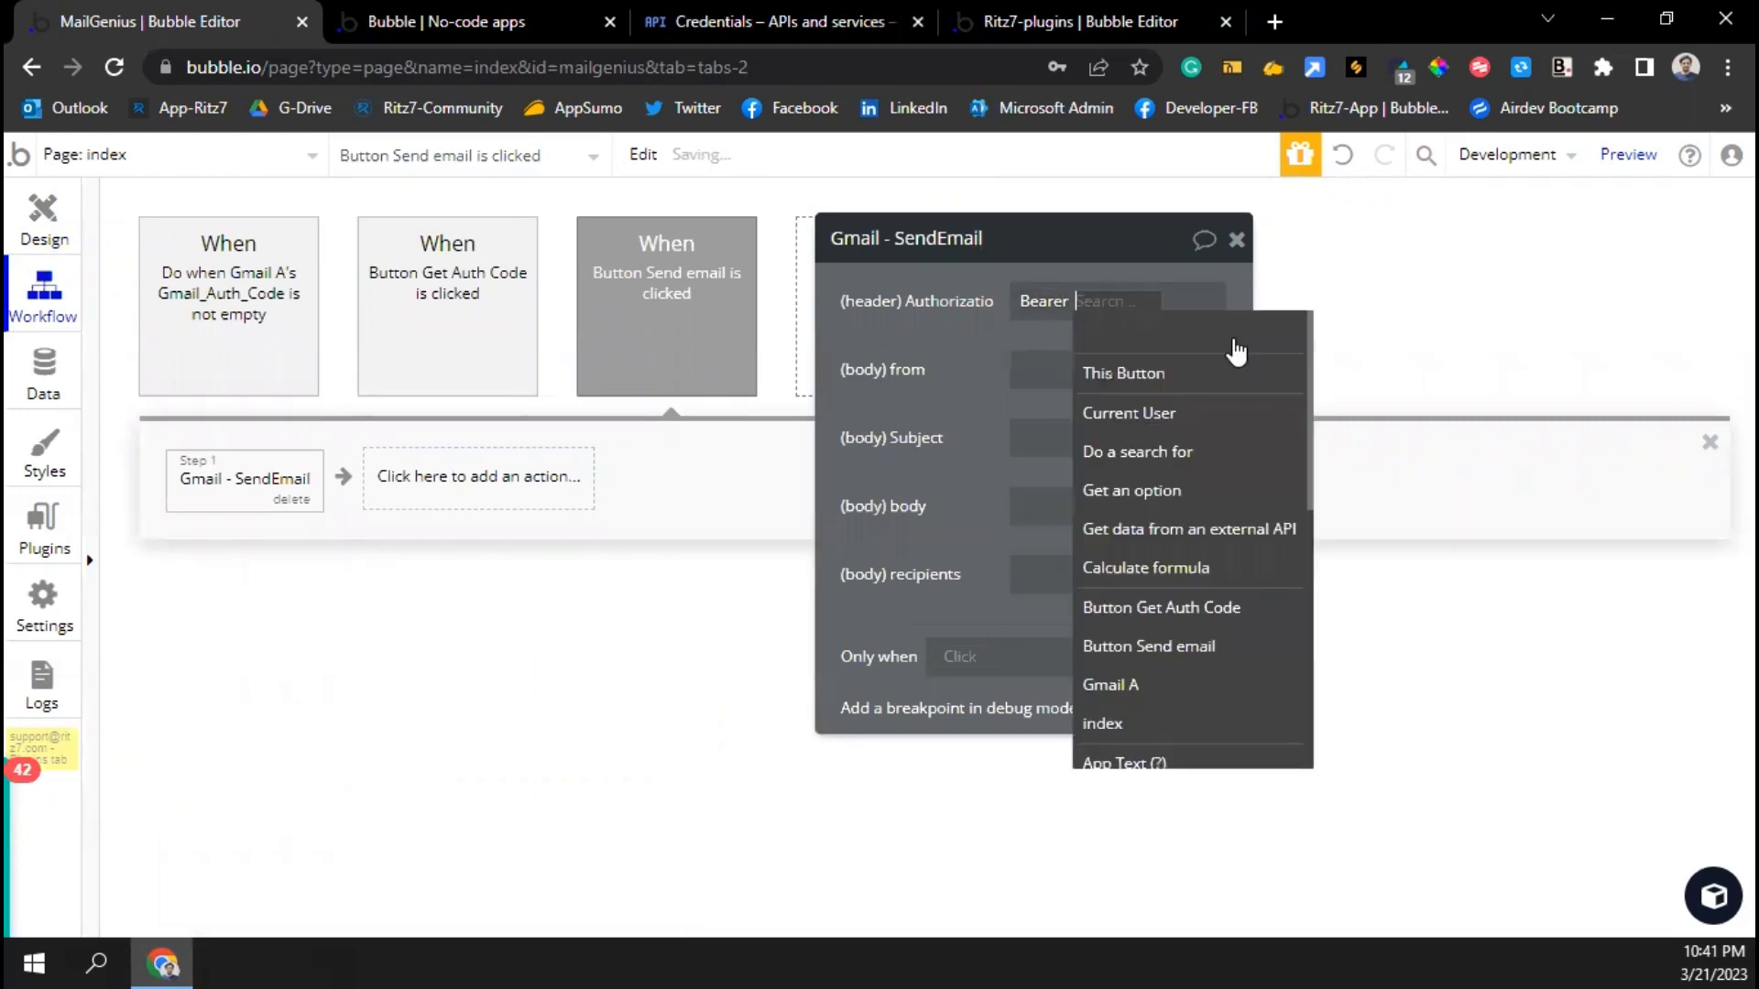
click(1136, 453)
click(668, 305)
click(613, 378)
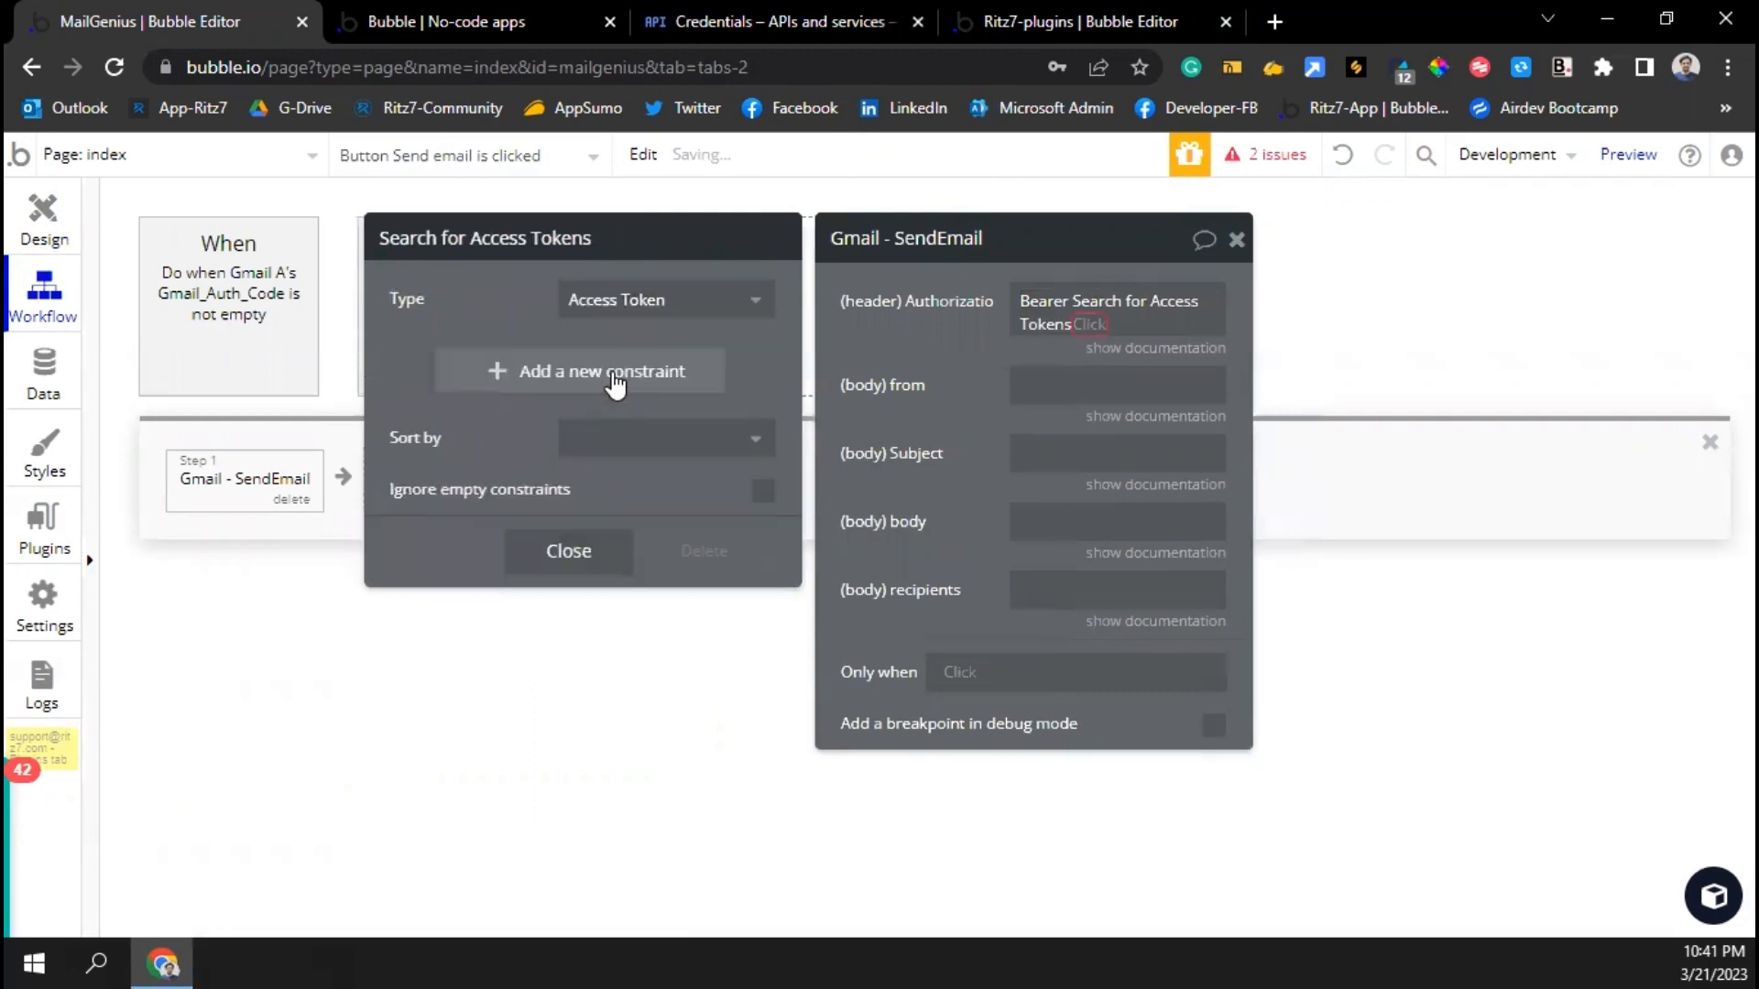
click(557, 551)
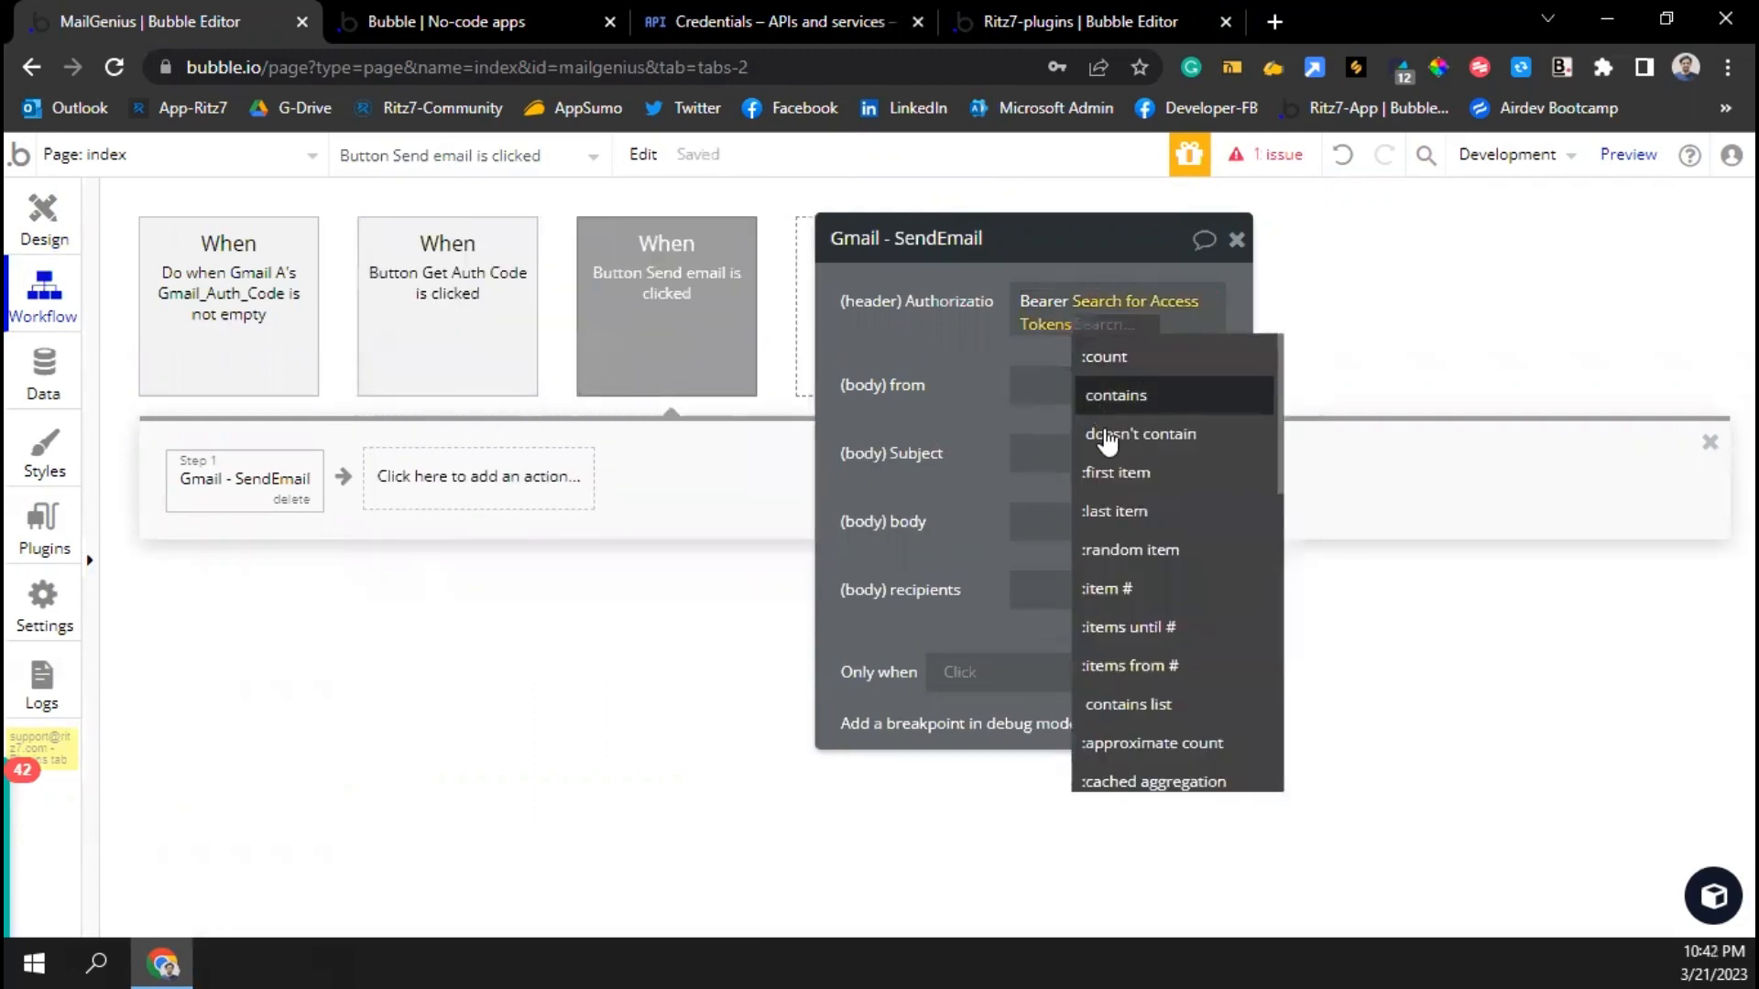
click(1108, 471)
click(1104, 381)
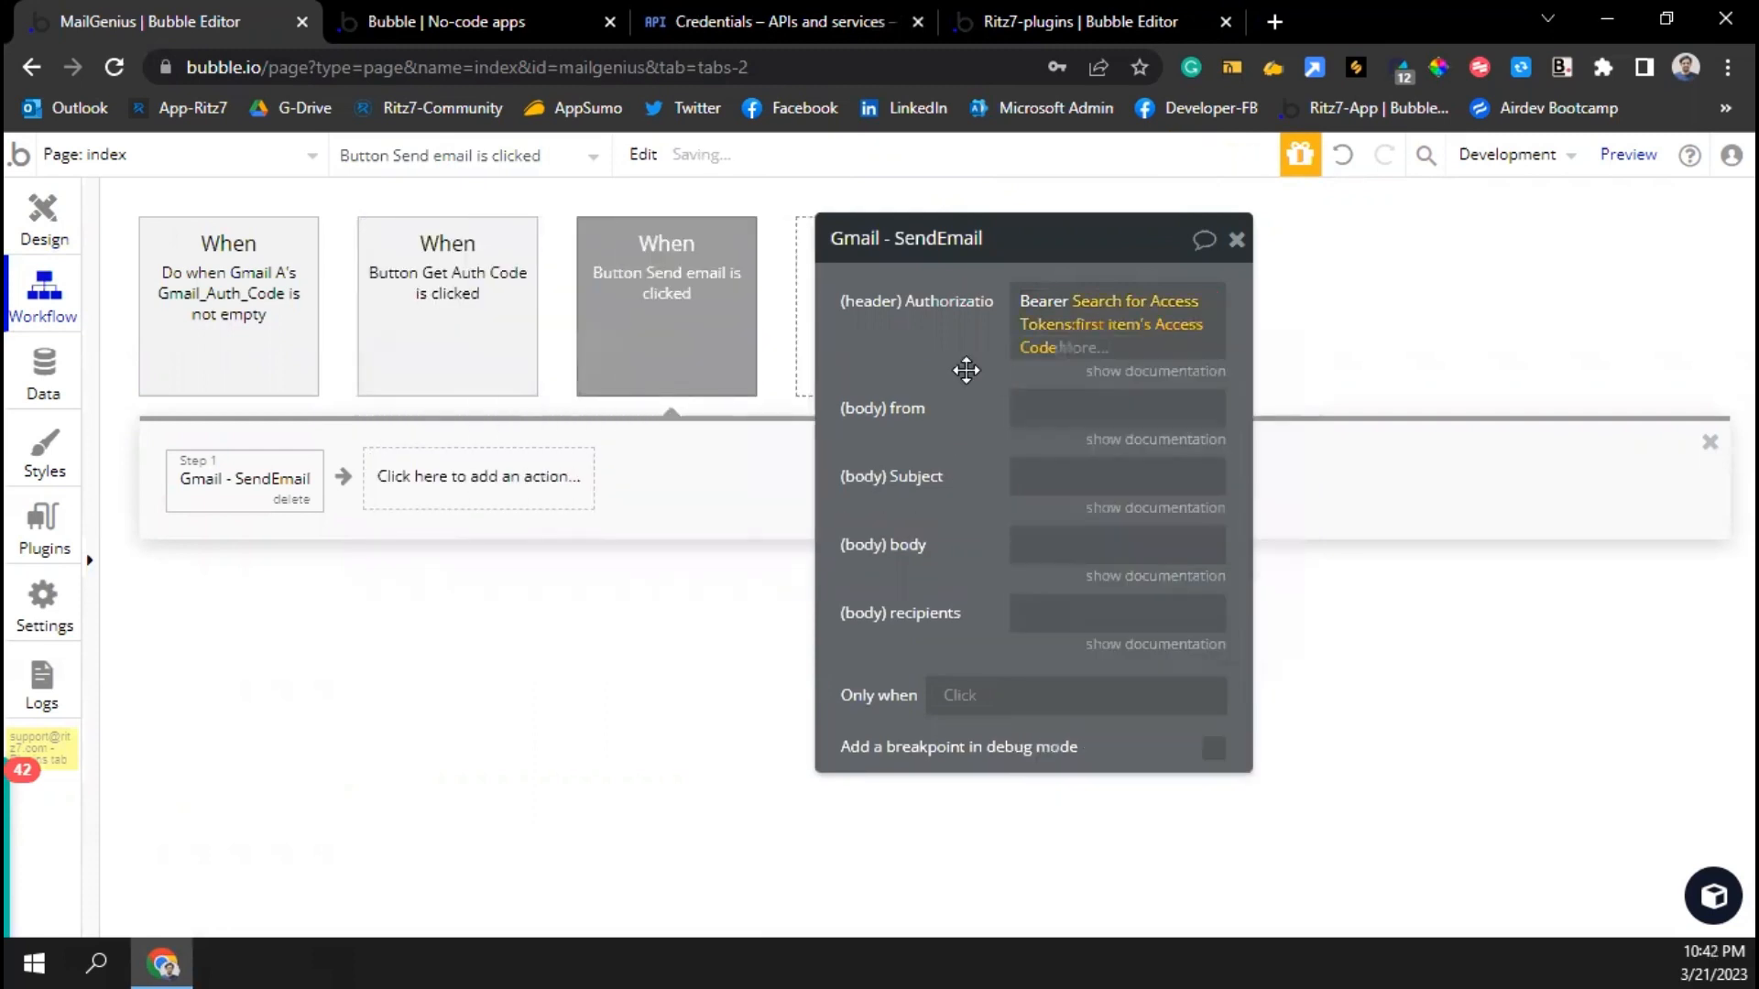
Enter the sender address, subject 'Subject can be anything' and body 'Can be any body'
click(1054, 402)
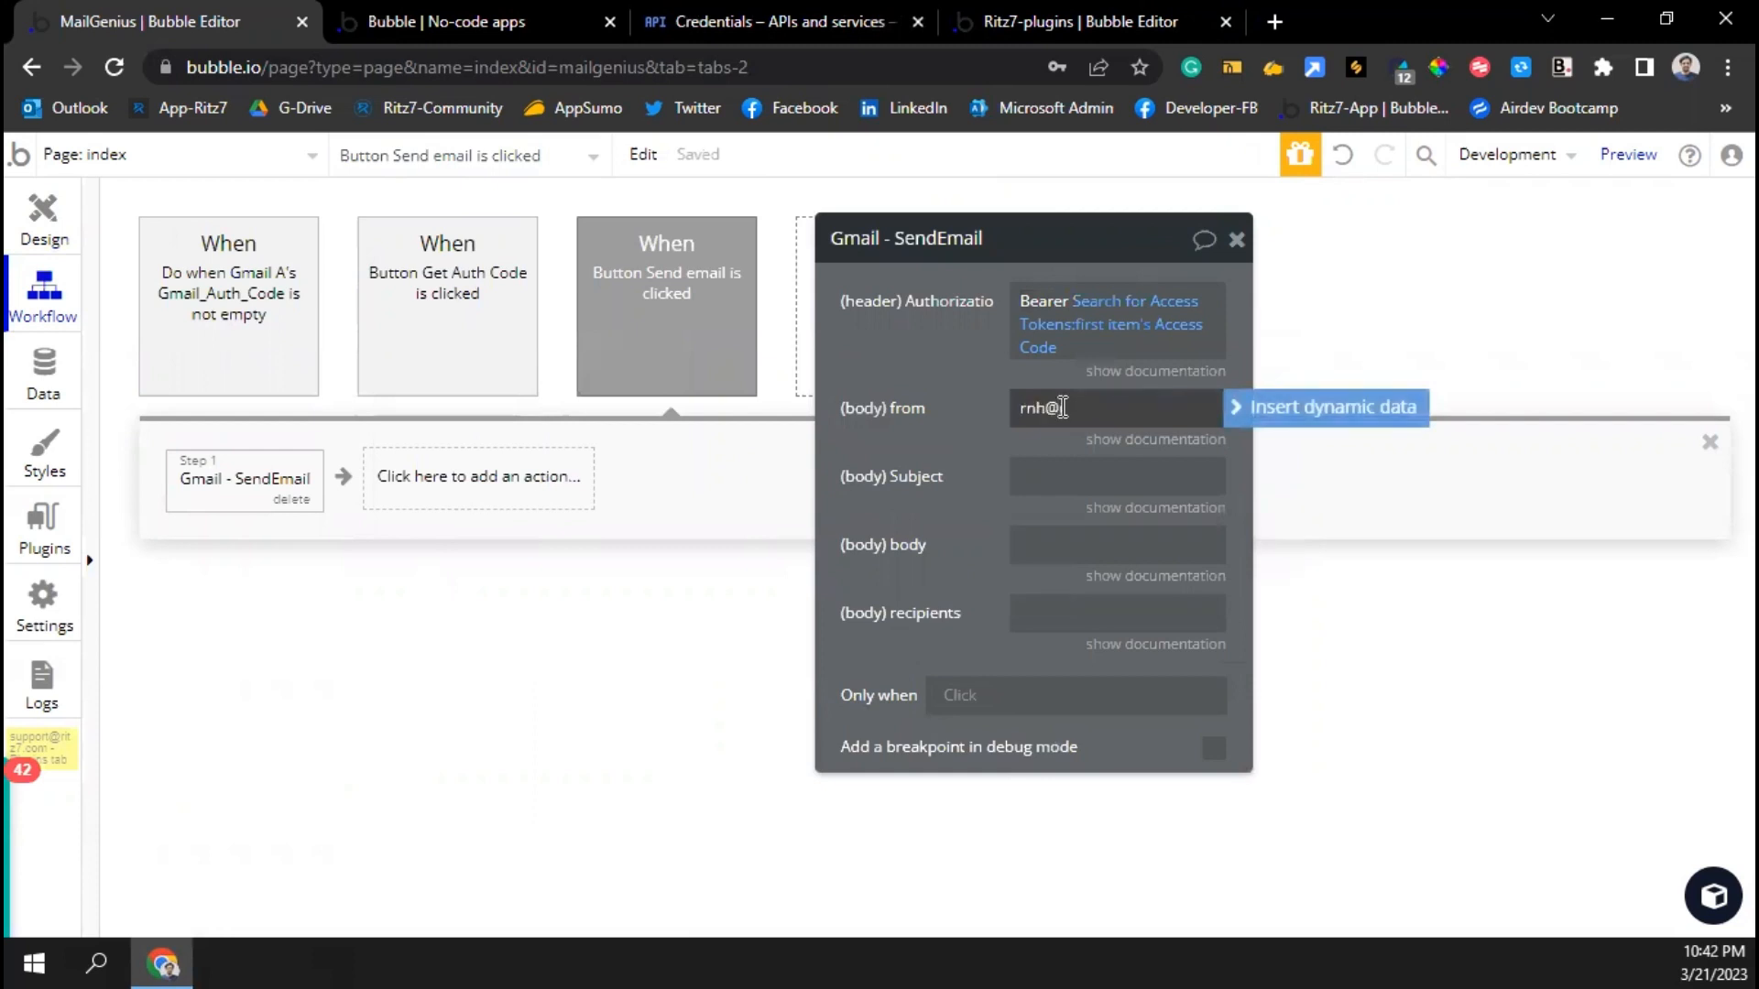
click(1054, 469)
text(Subj)
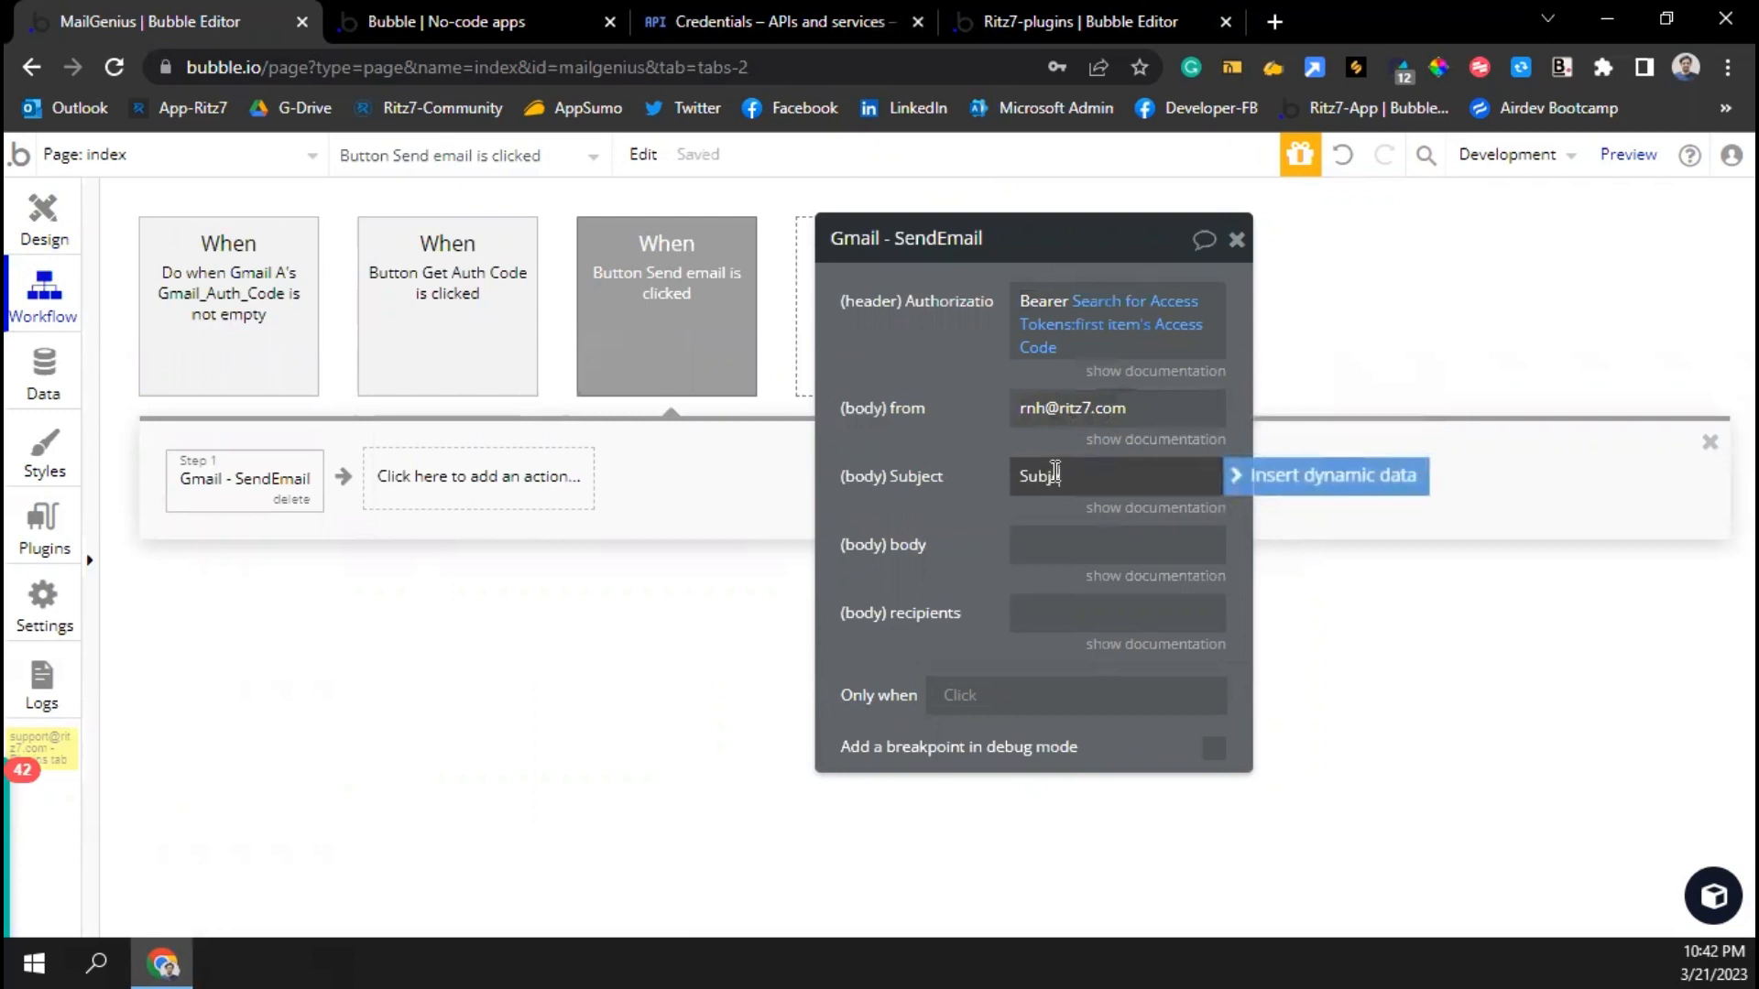
text(ect cna be anything)
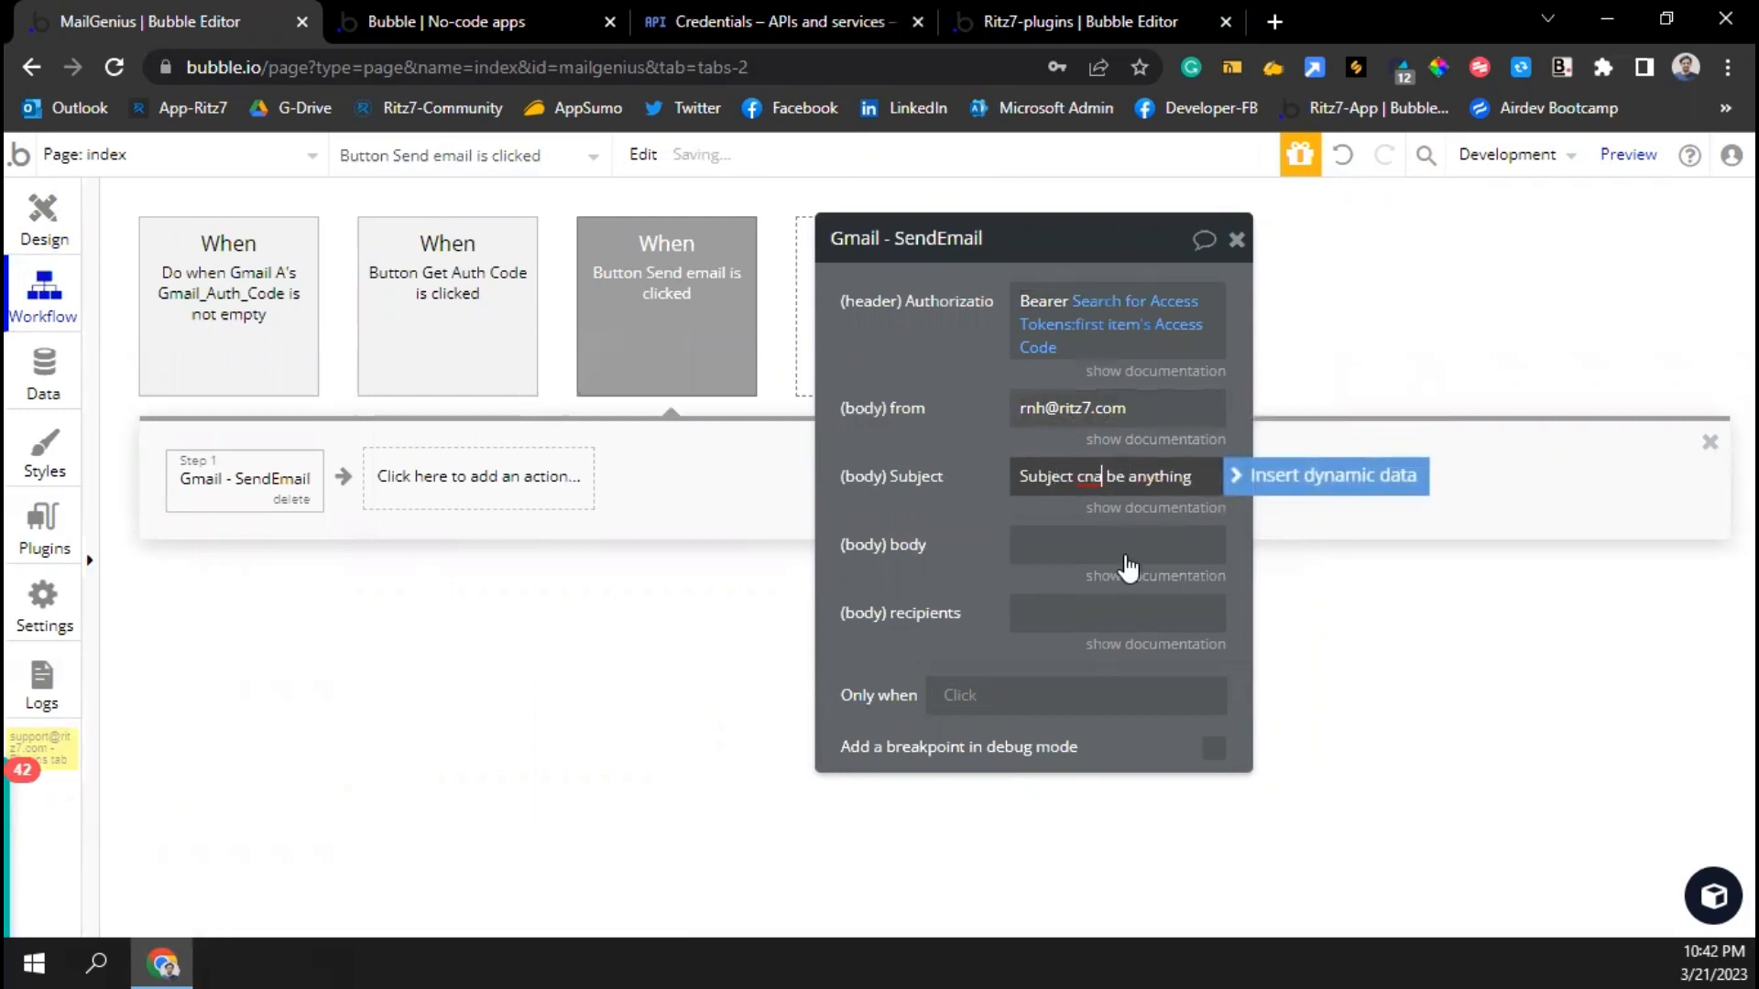
click(1132, 605)
key(BackSpace)
key(BackSpace)
text(an)
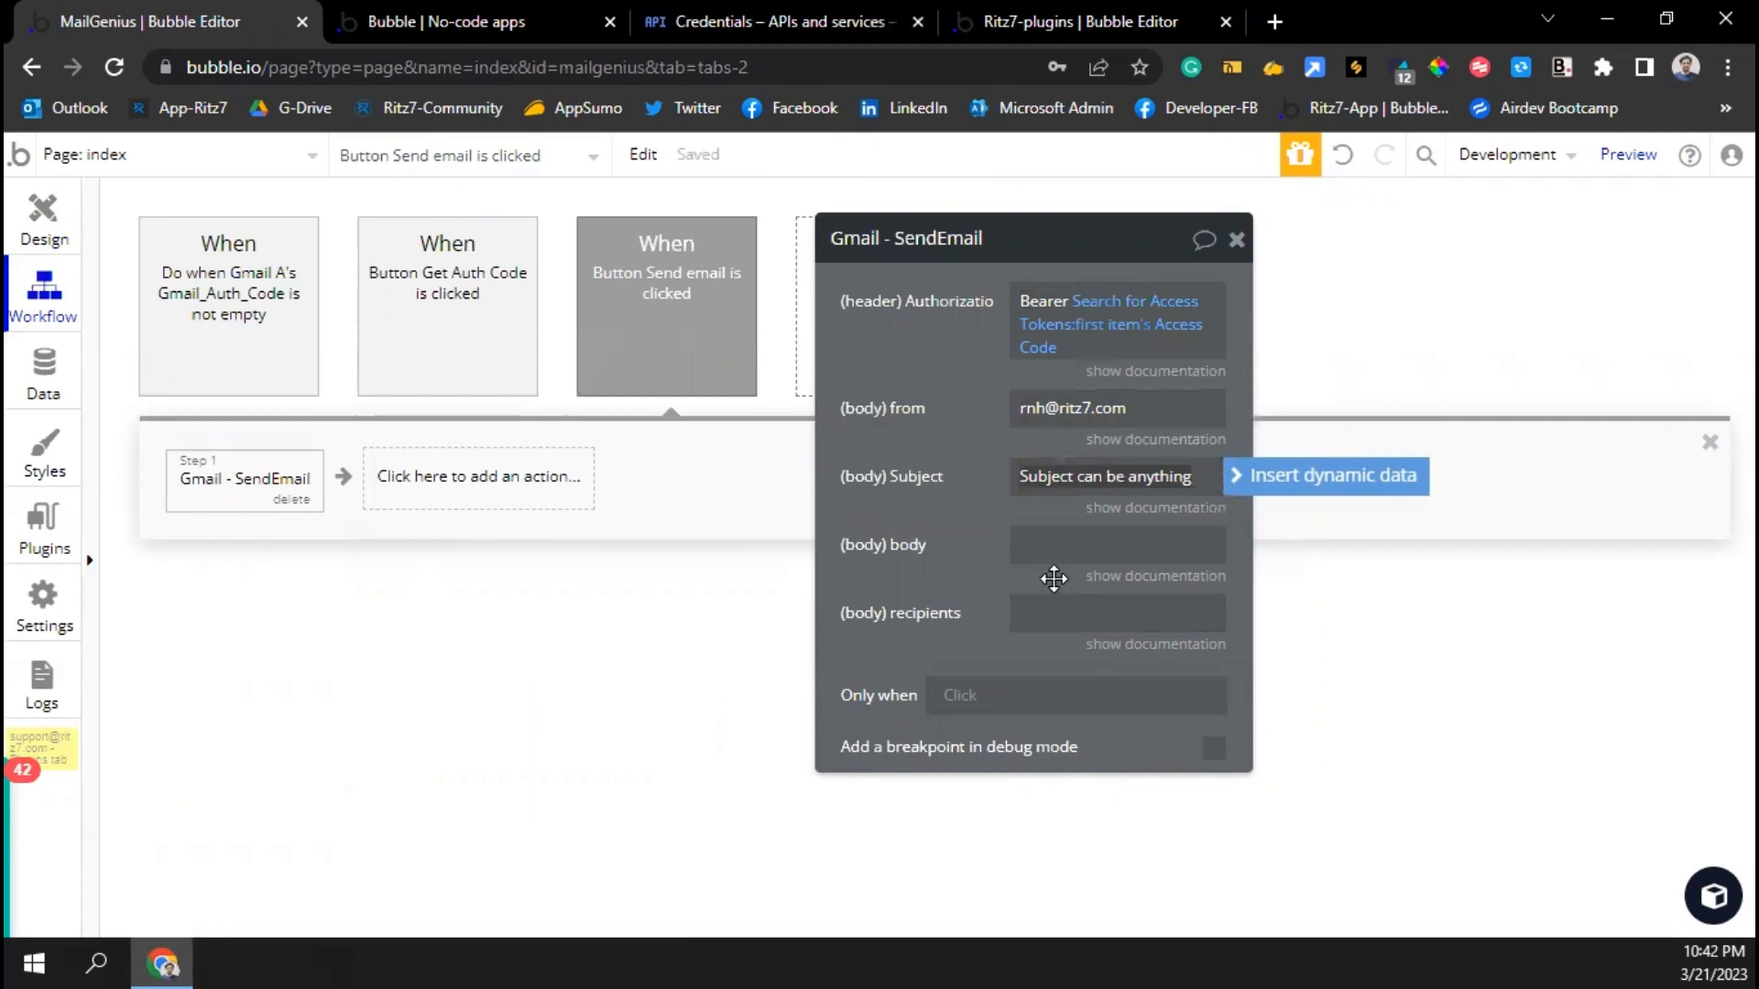
click(1055, 558)
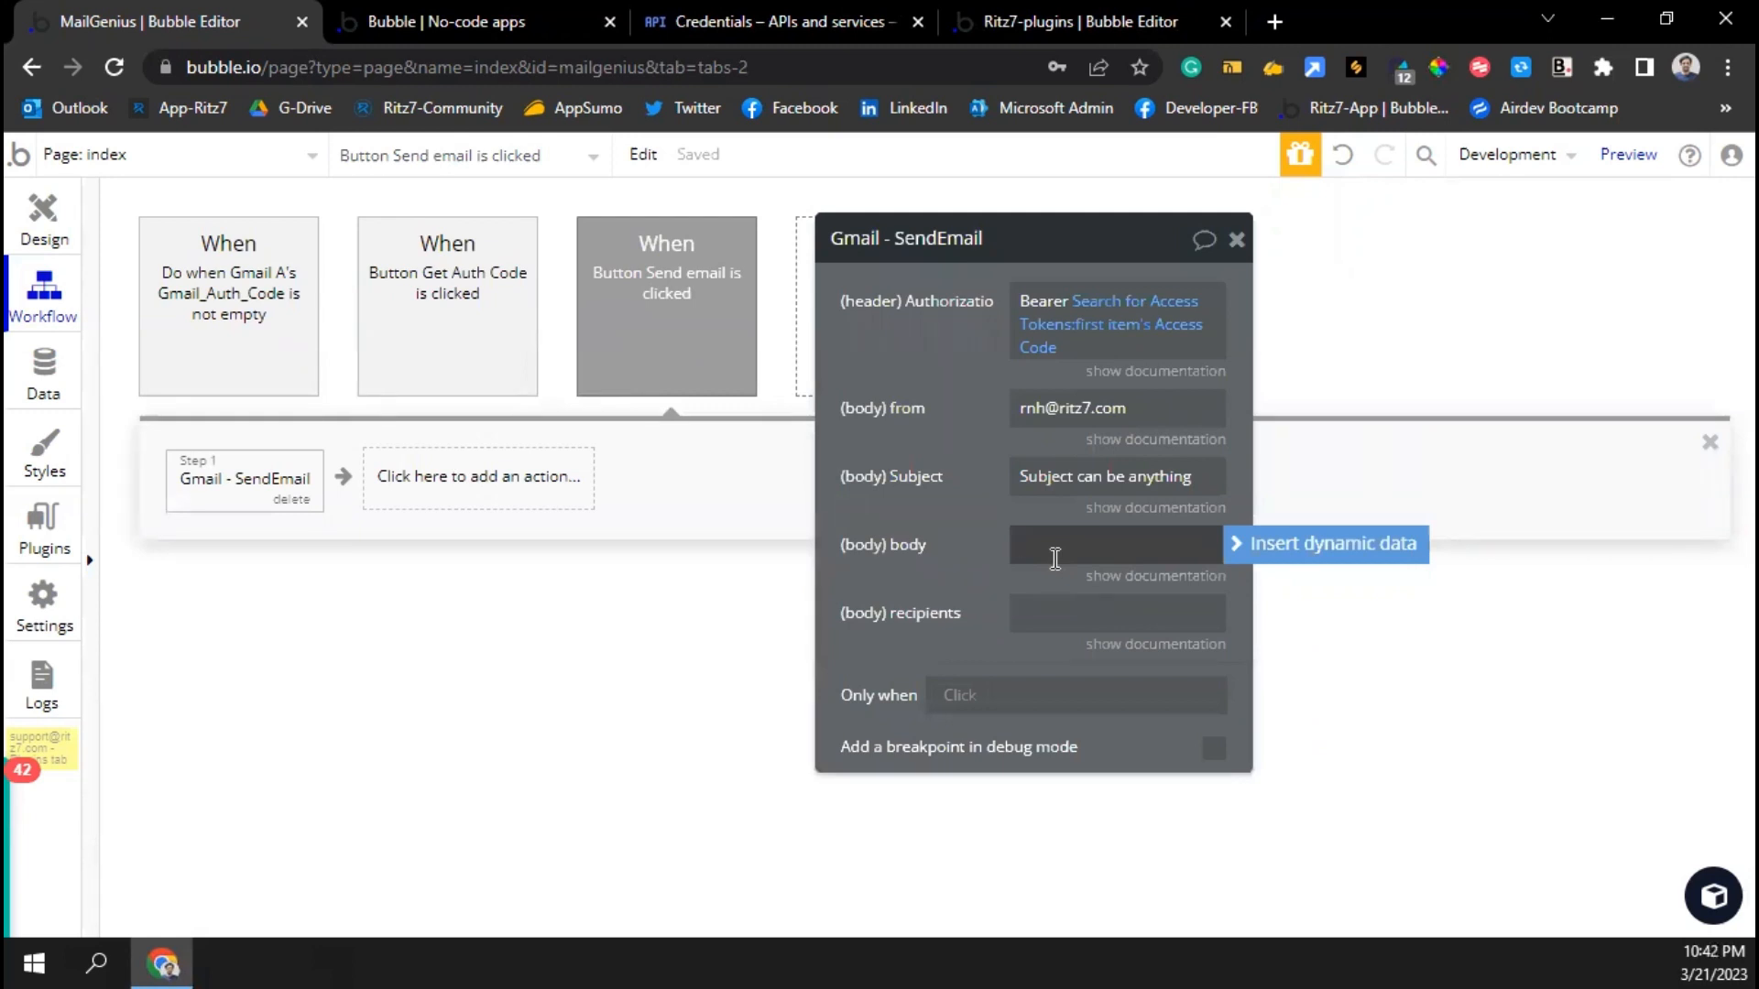
text(an be any body)
Type a to: recipient address into recipients, then clear it again
click(1042, 617)
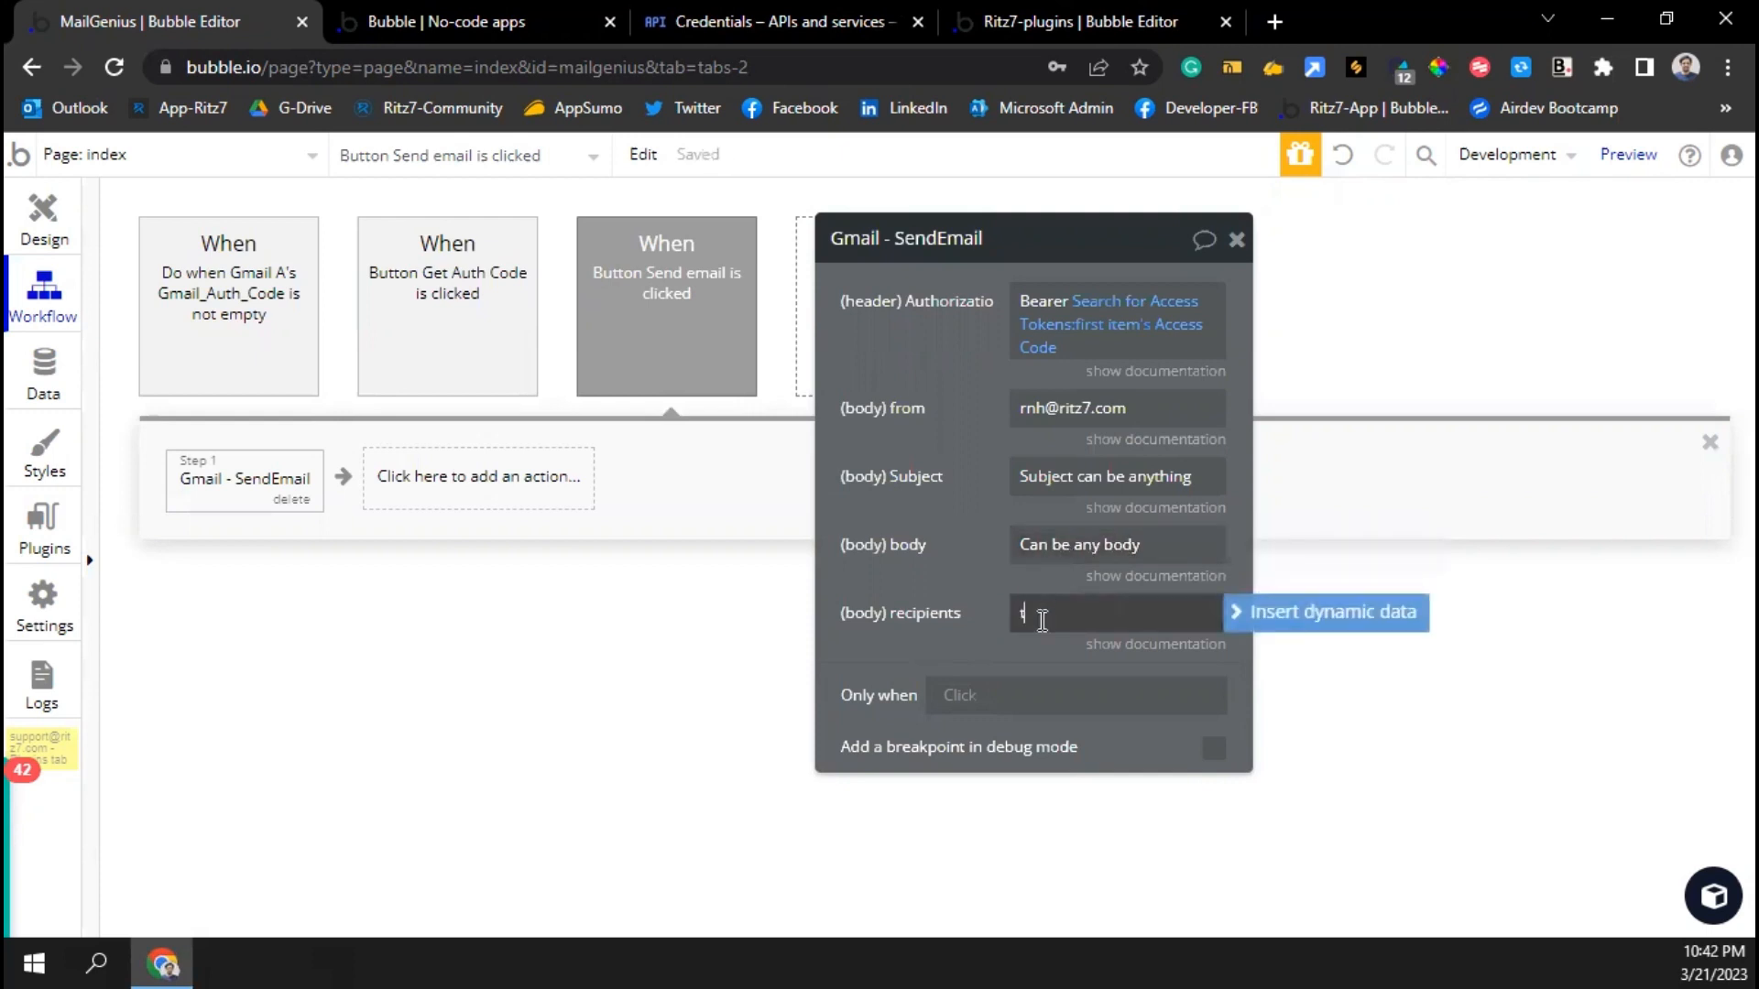
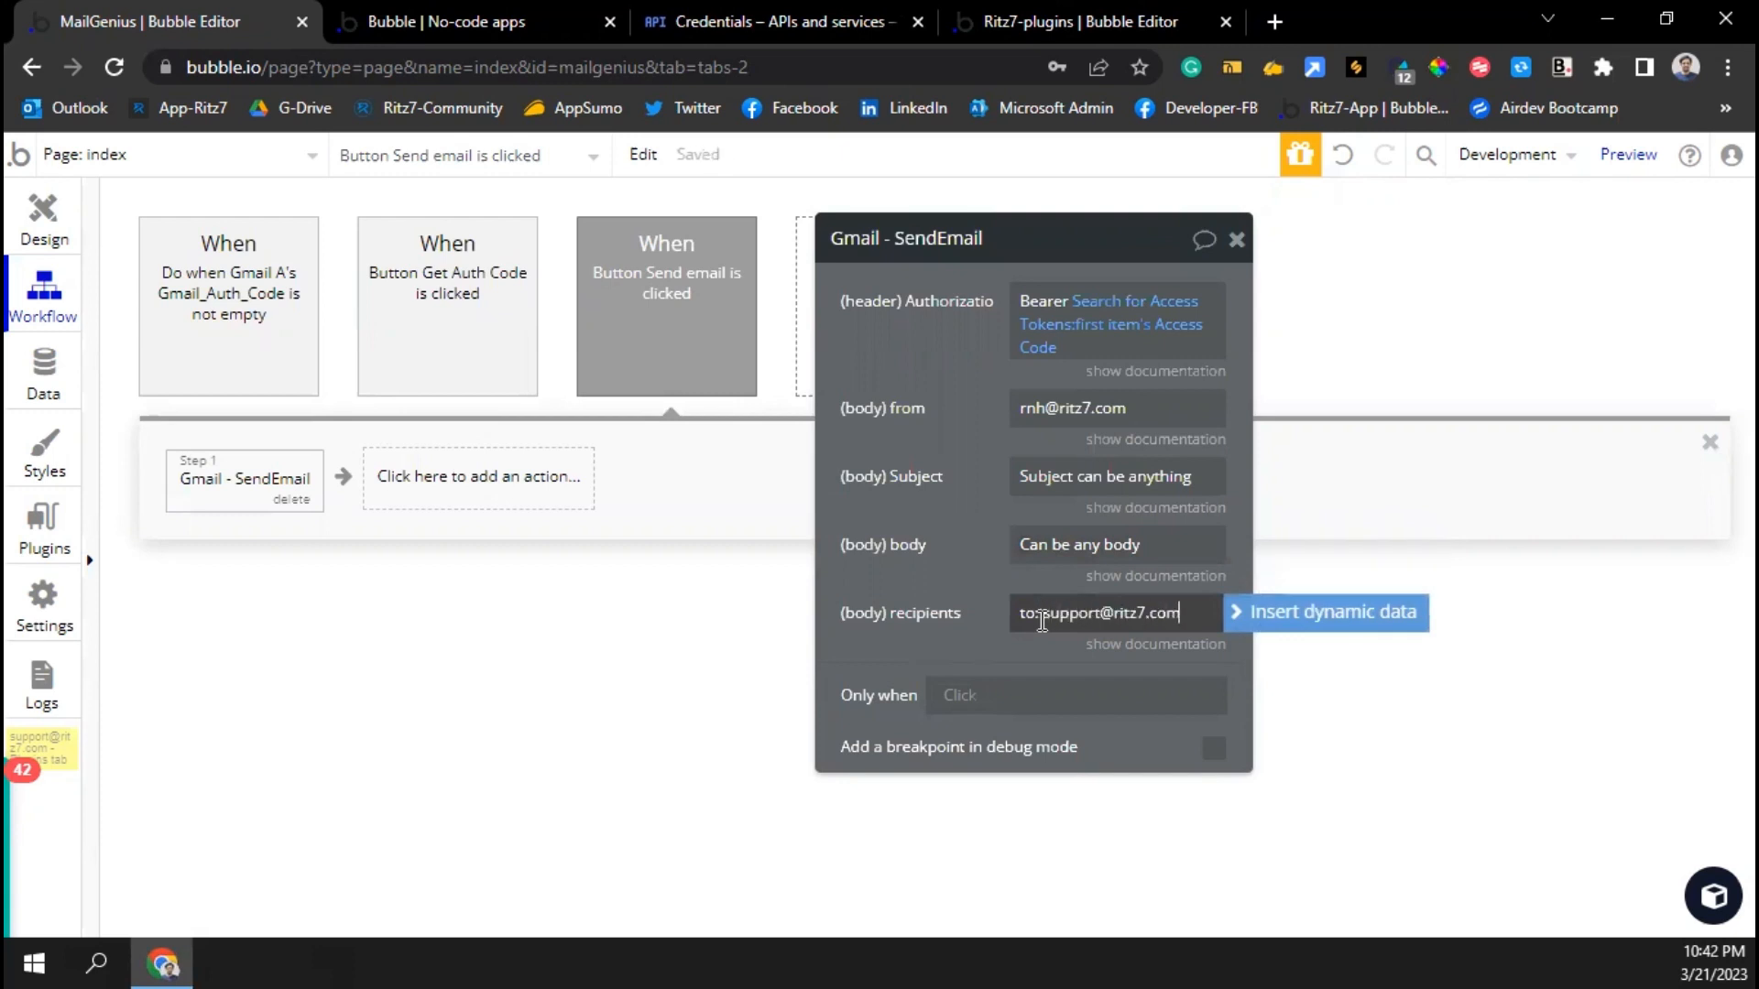
click(989, 596)
click(1041, 629)
key(ctrl+c)
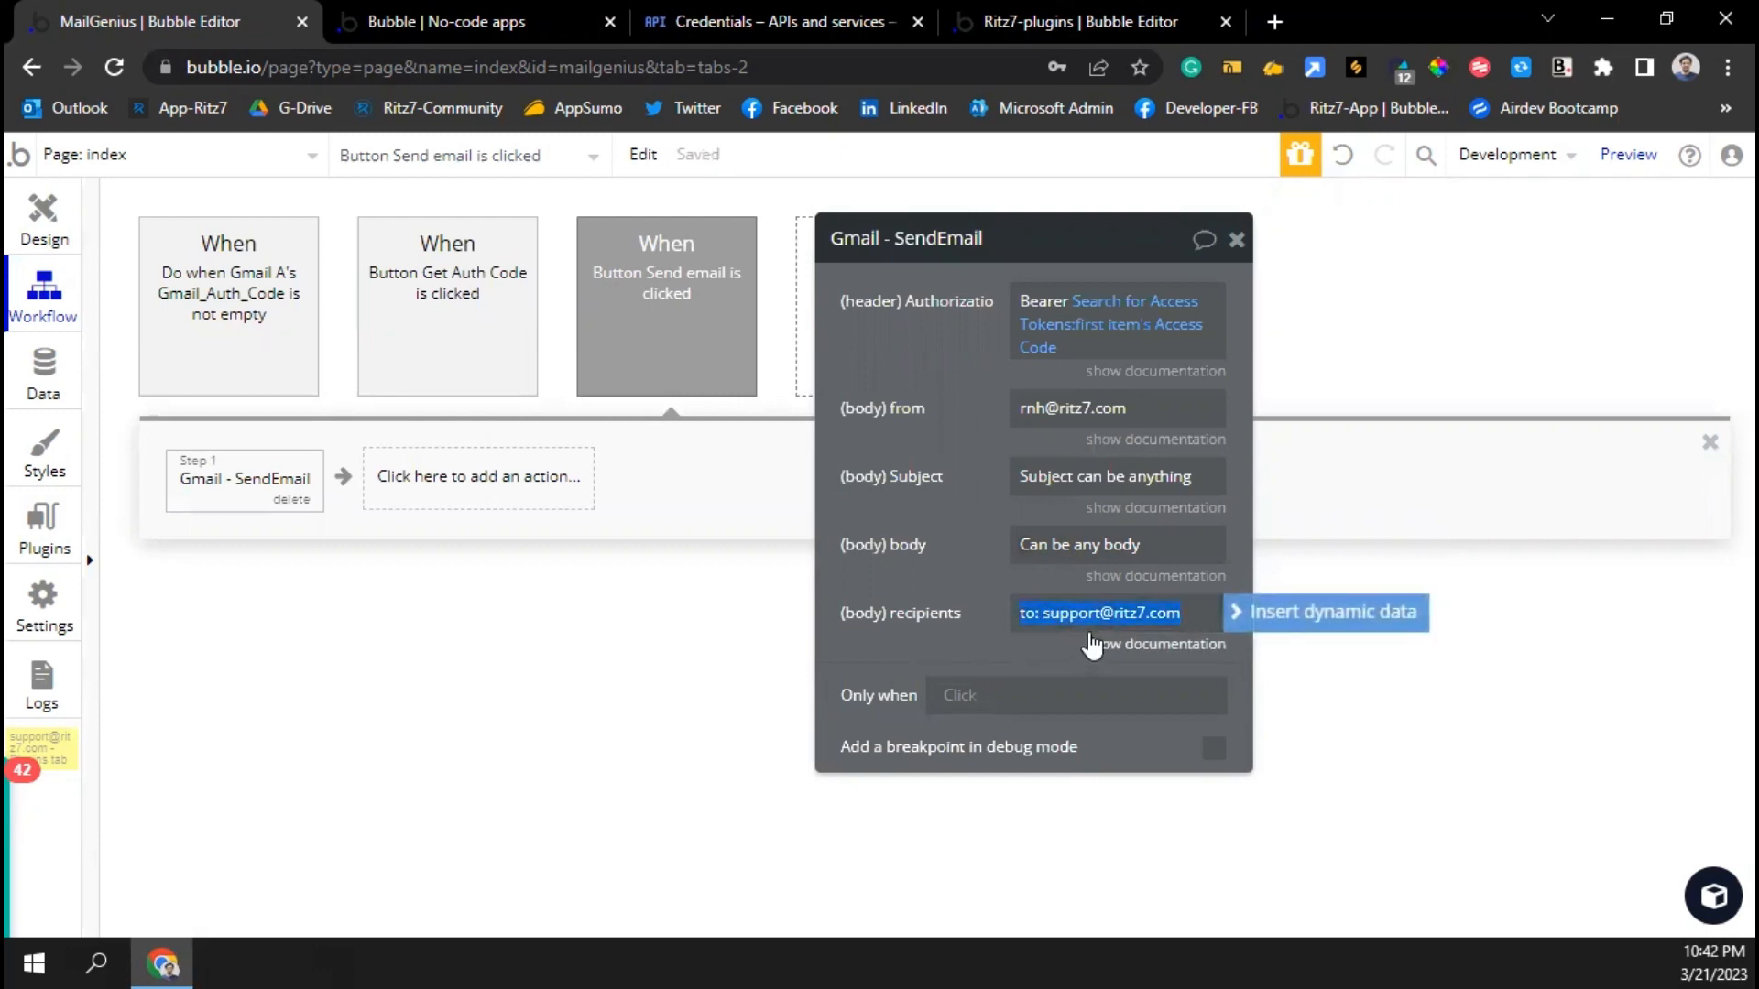
key(BackSpace)
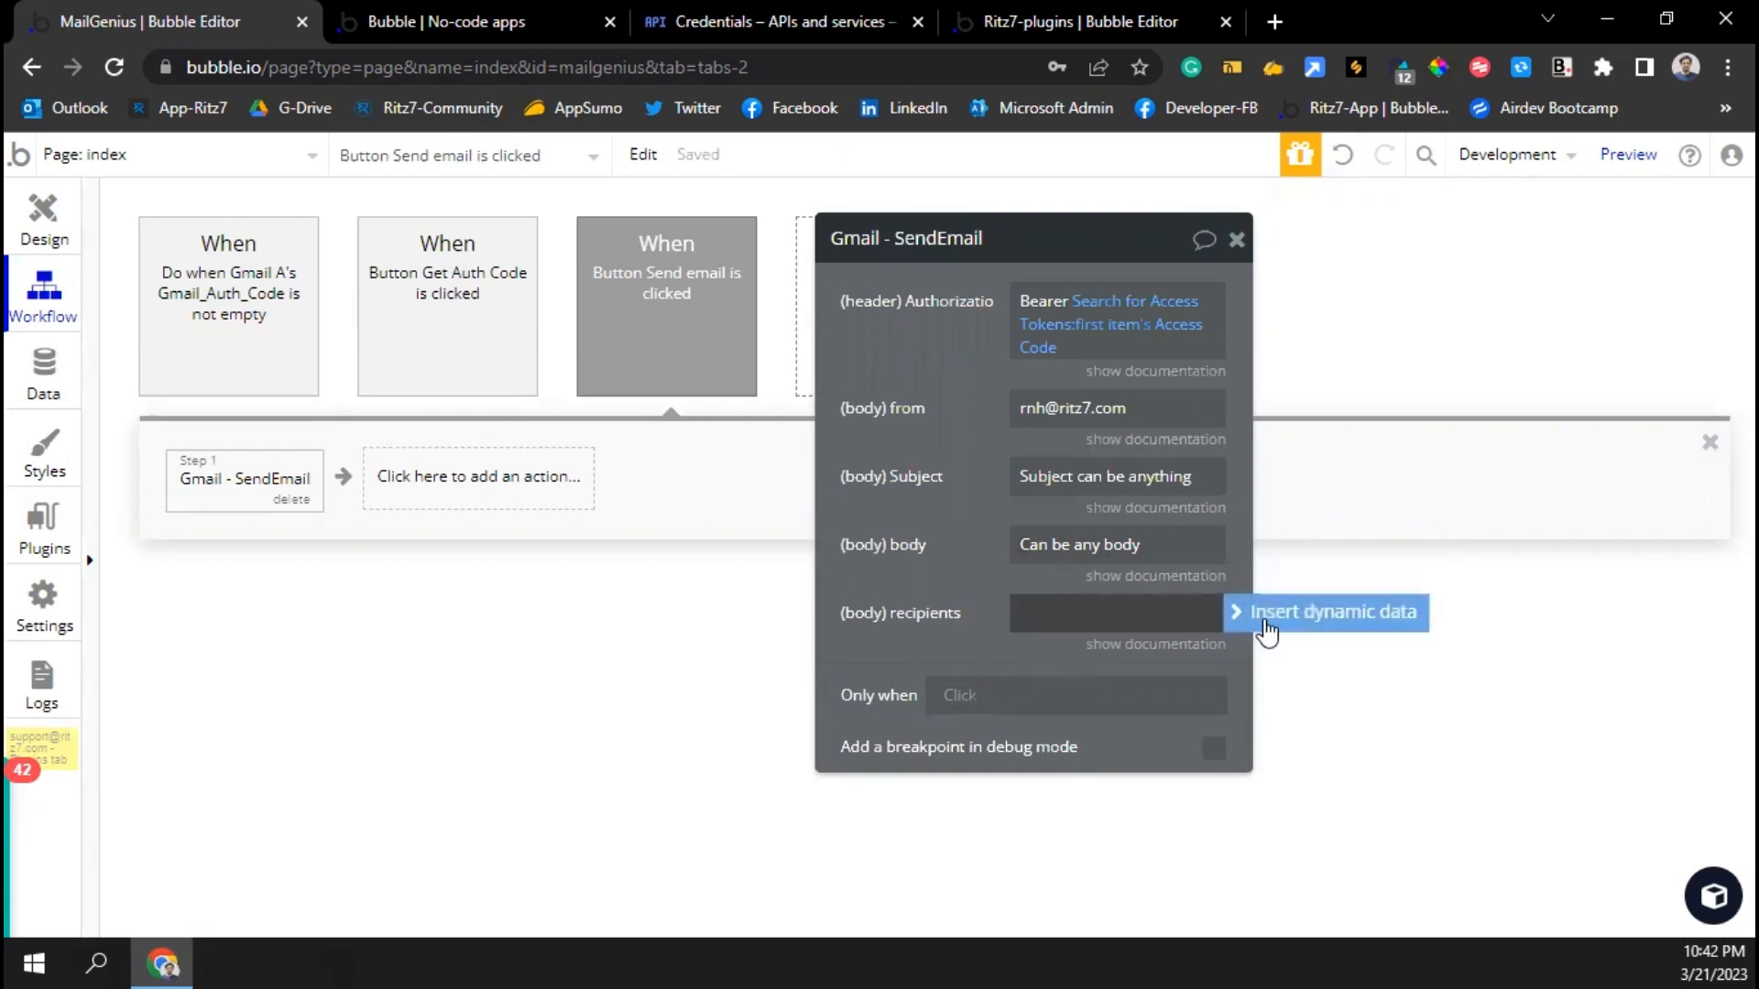
Make recipients an arbitrary text with the pasted to: line plus a cc address line
click(1224, 608)
text(ar)
click(1067, 723)
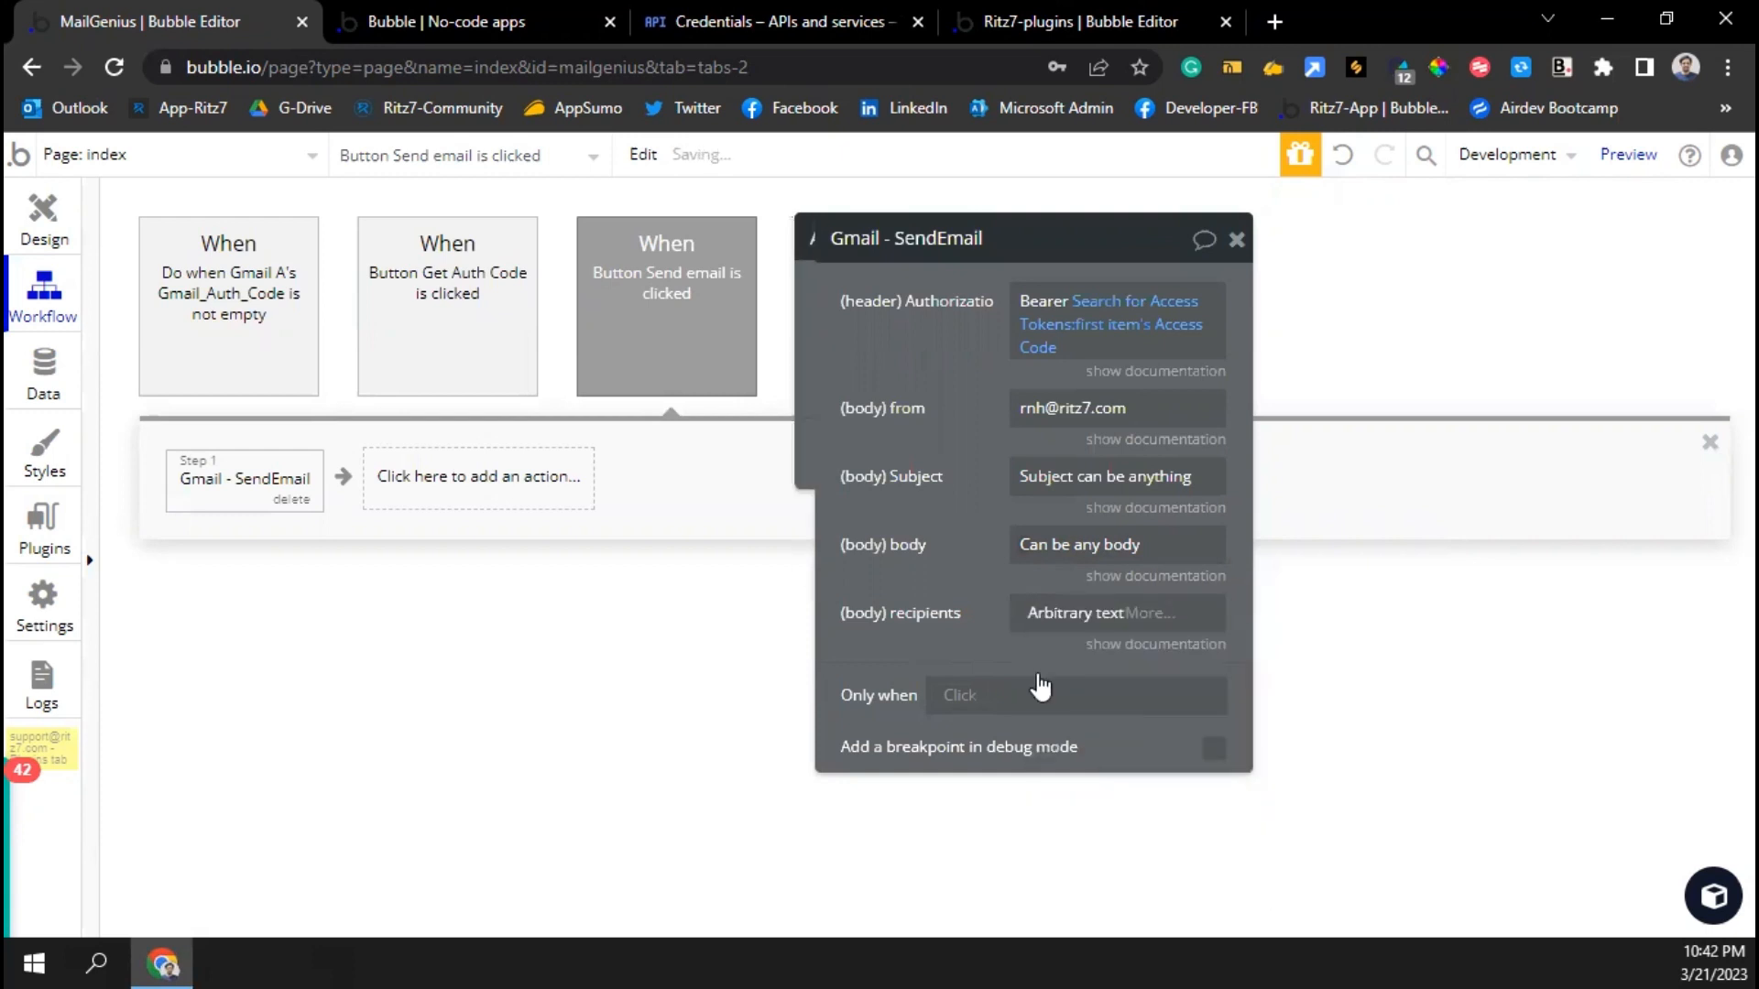
key(ctrl+v)
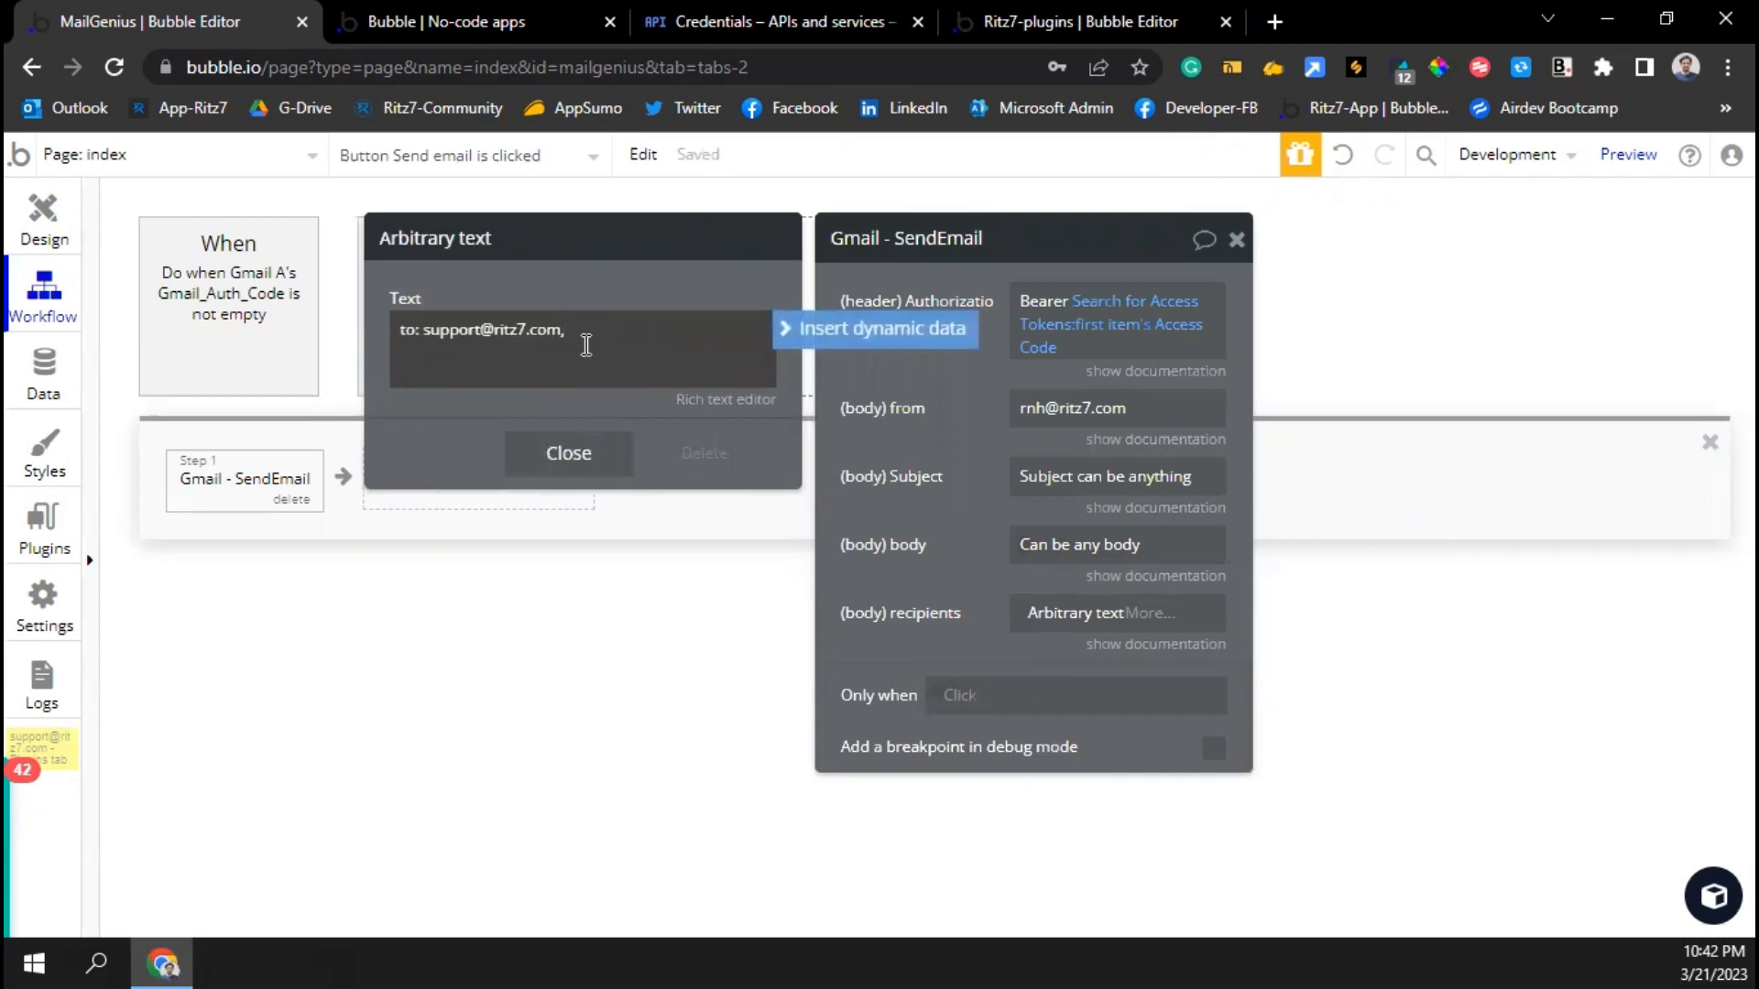
key(Return)
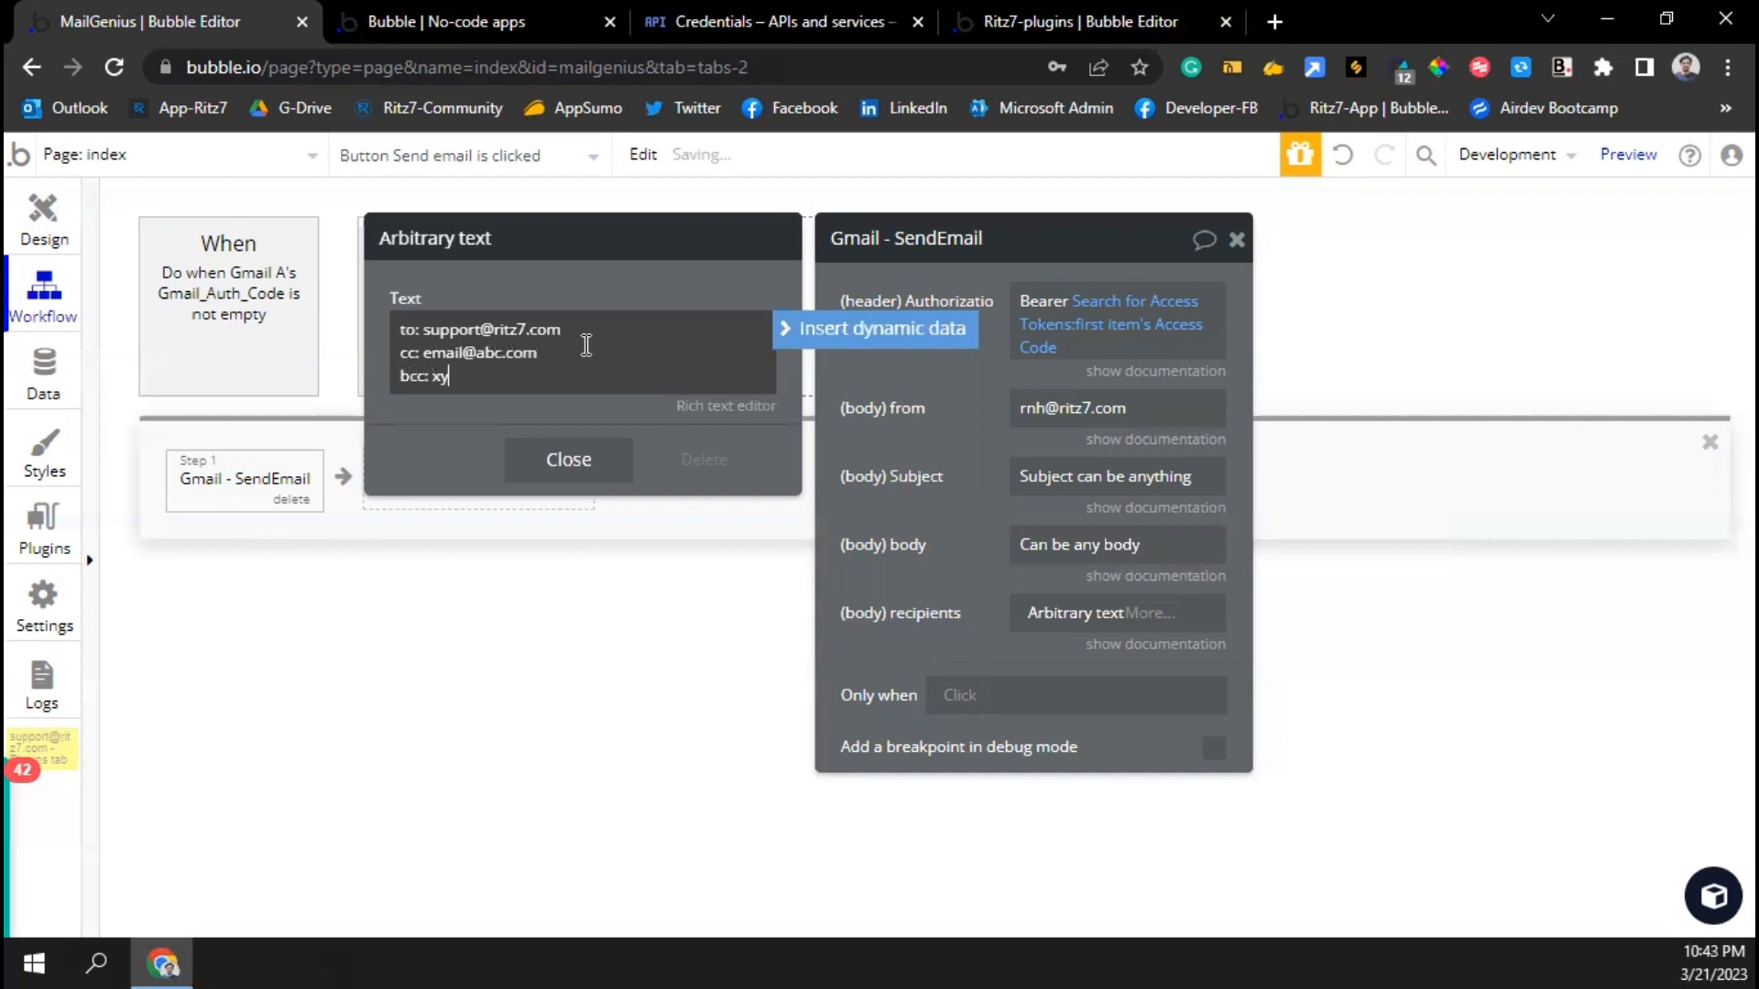
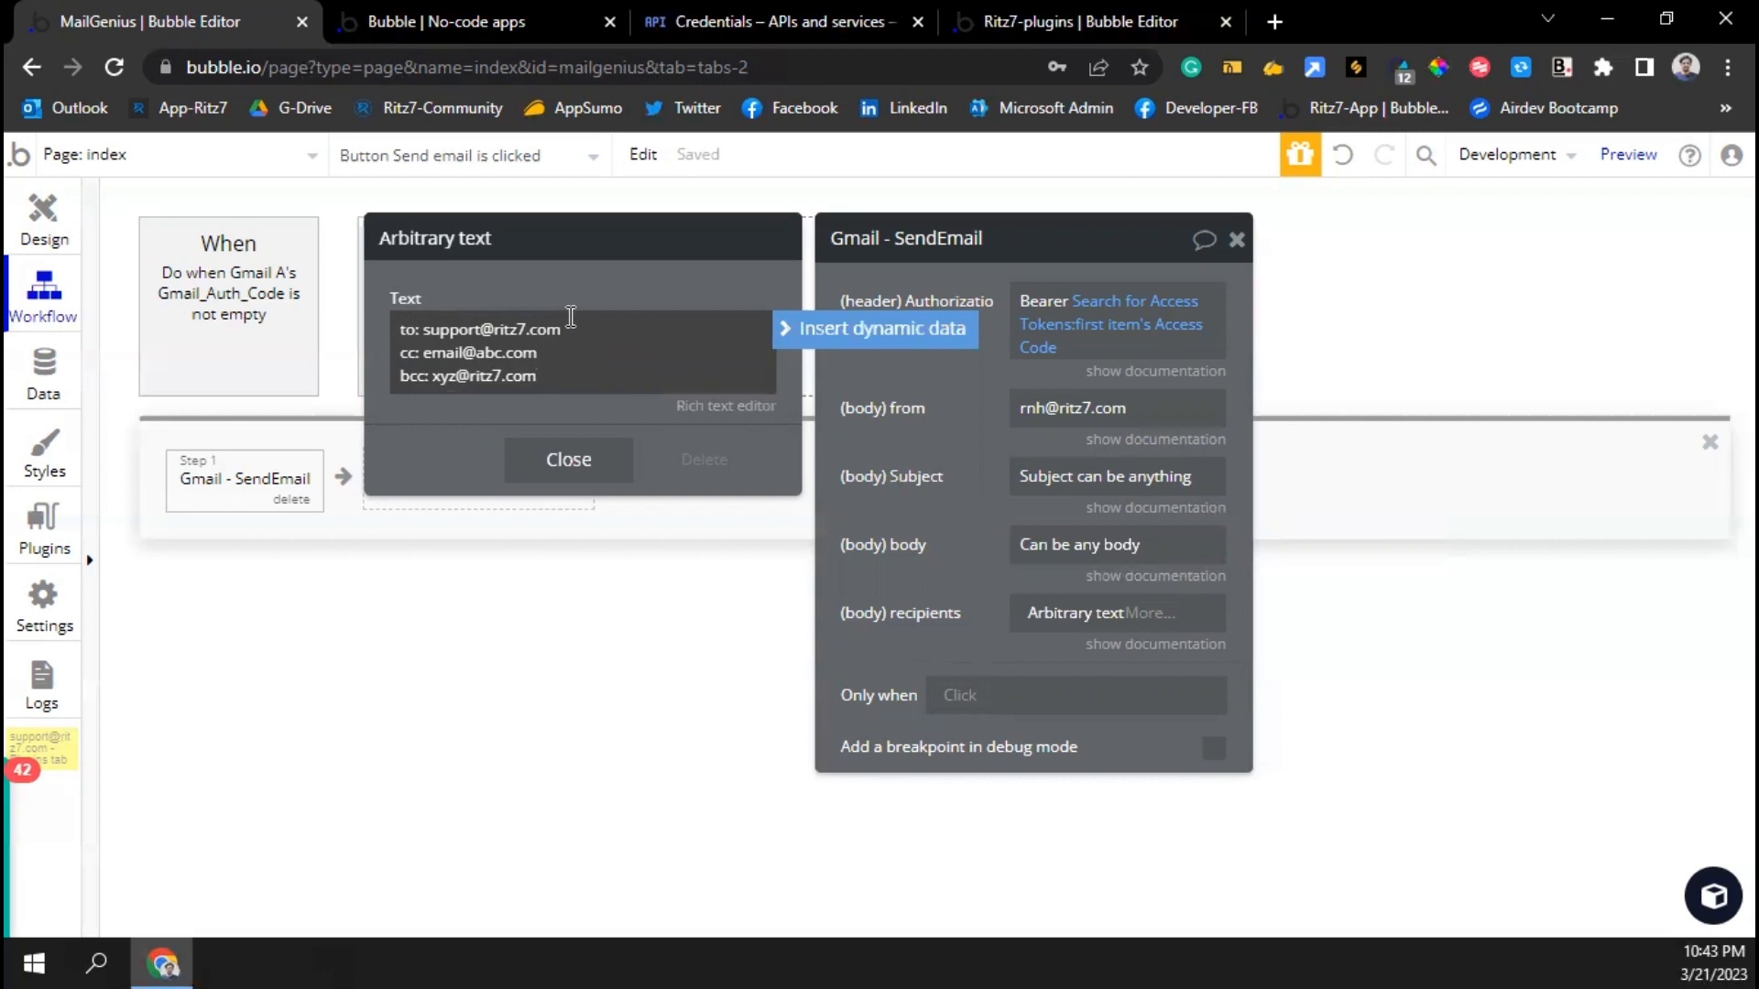
Delete the to: line from the arbitrary recipients text and close the editor
key(ctrl+a)
click(467, 329)
drag(570, 330, 371, 336)
key(ctrl+c)
key(BackSpace)
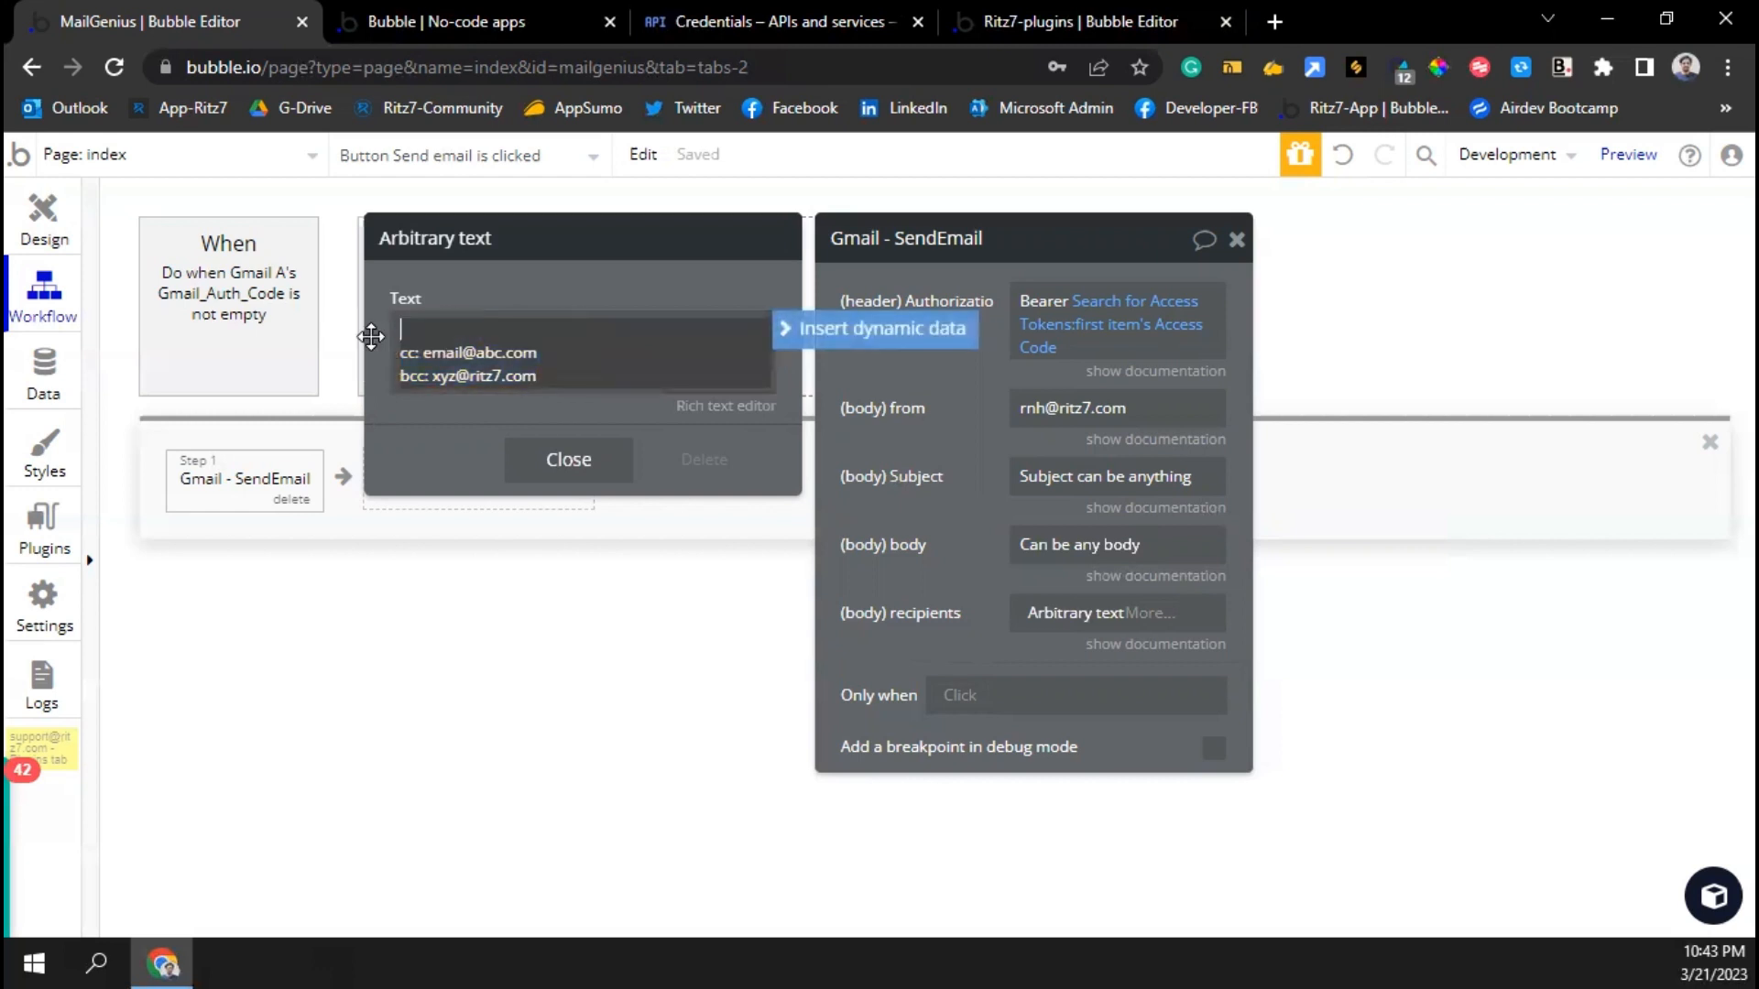
click(546, 376)
click(701, 464)
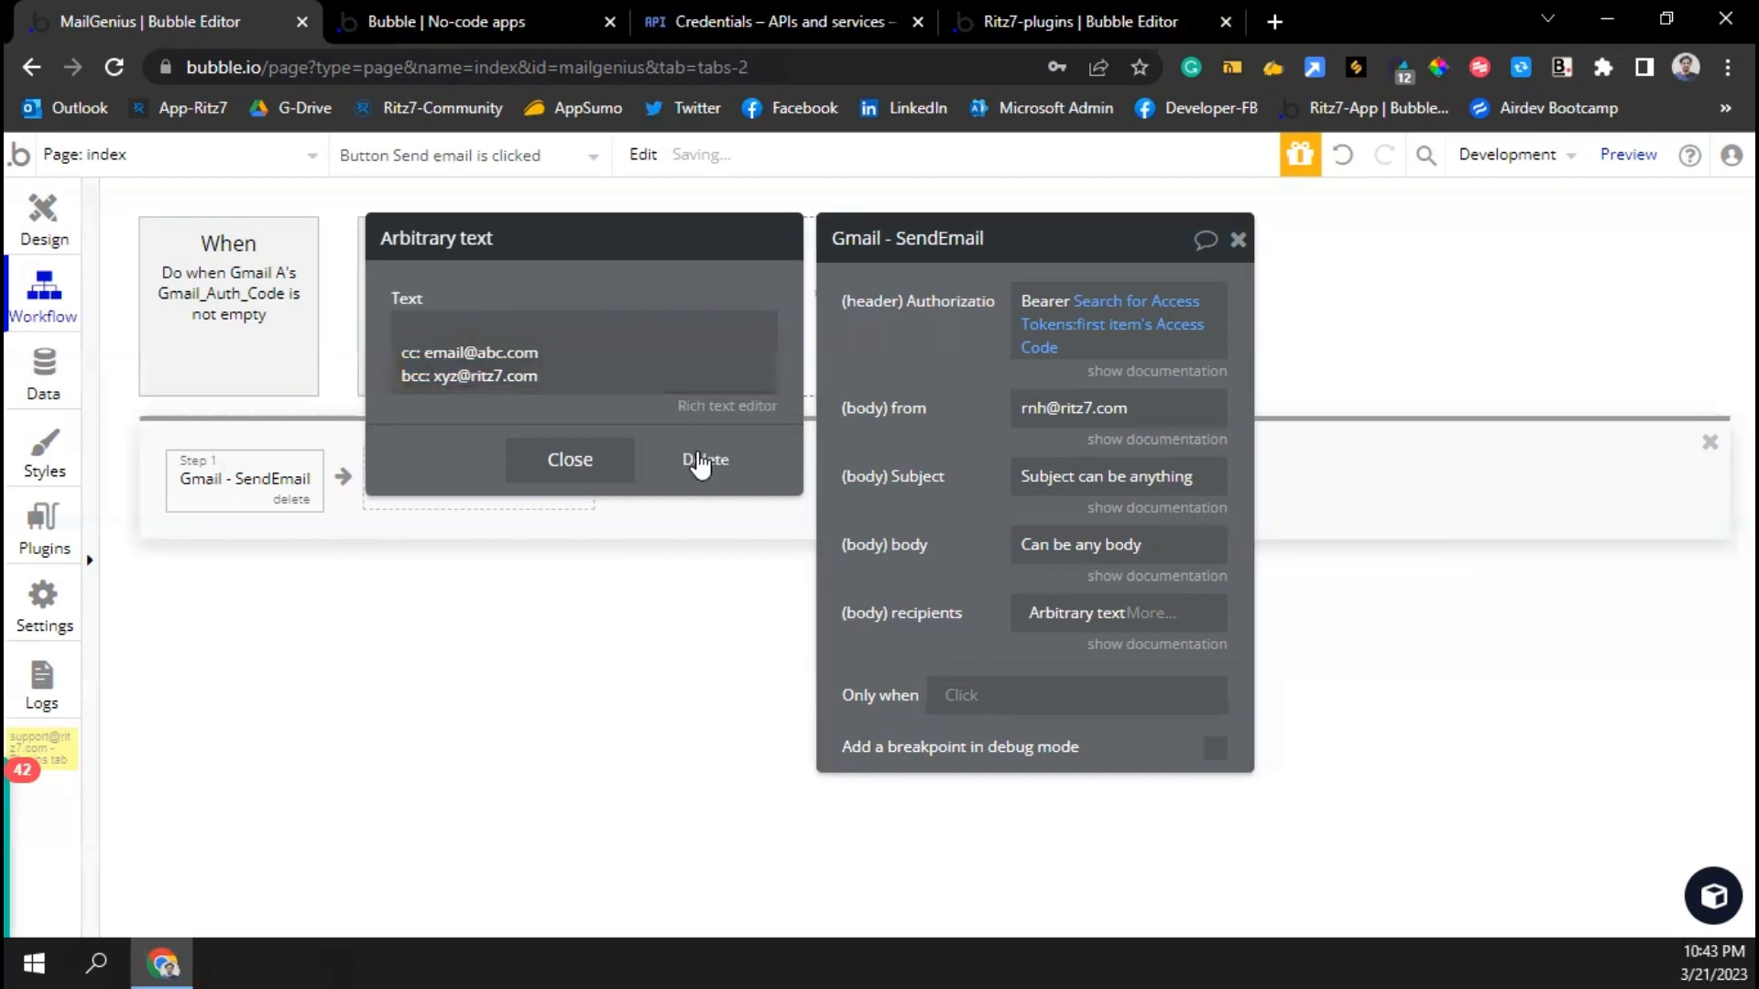
Replace the recipients expression with the pasted to: address, then run Get Auth Code in the preview
click(1073, 621)
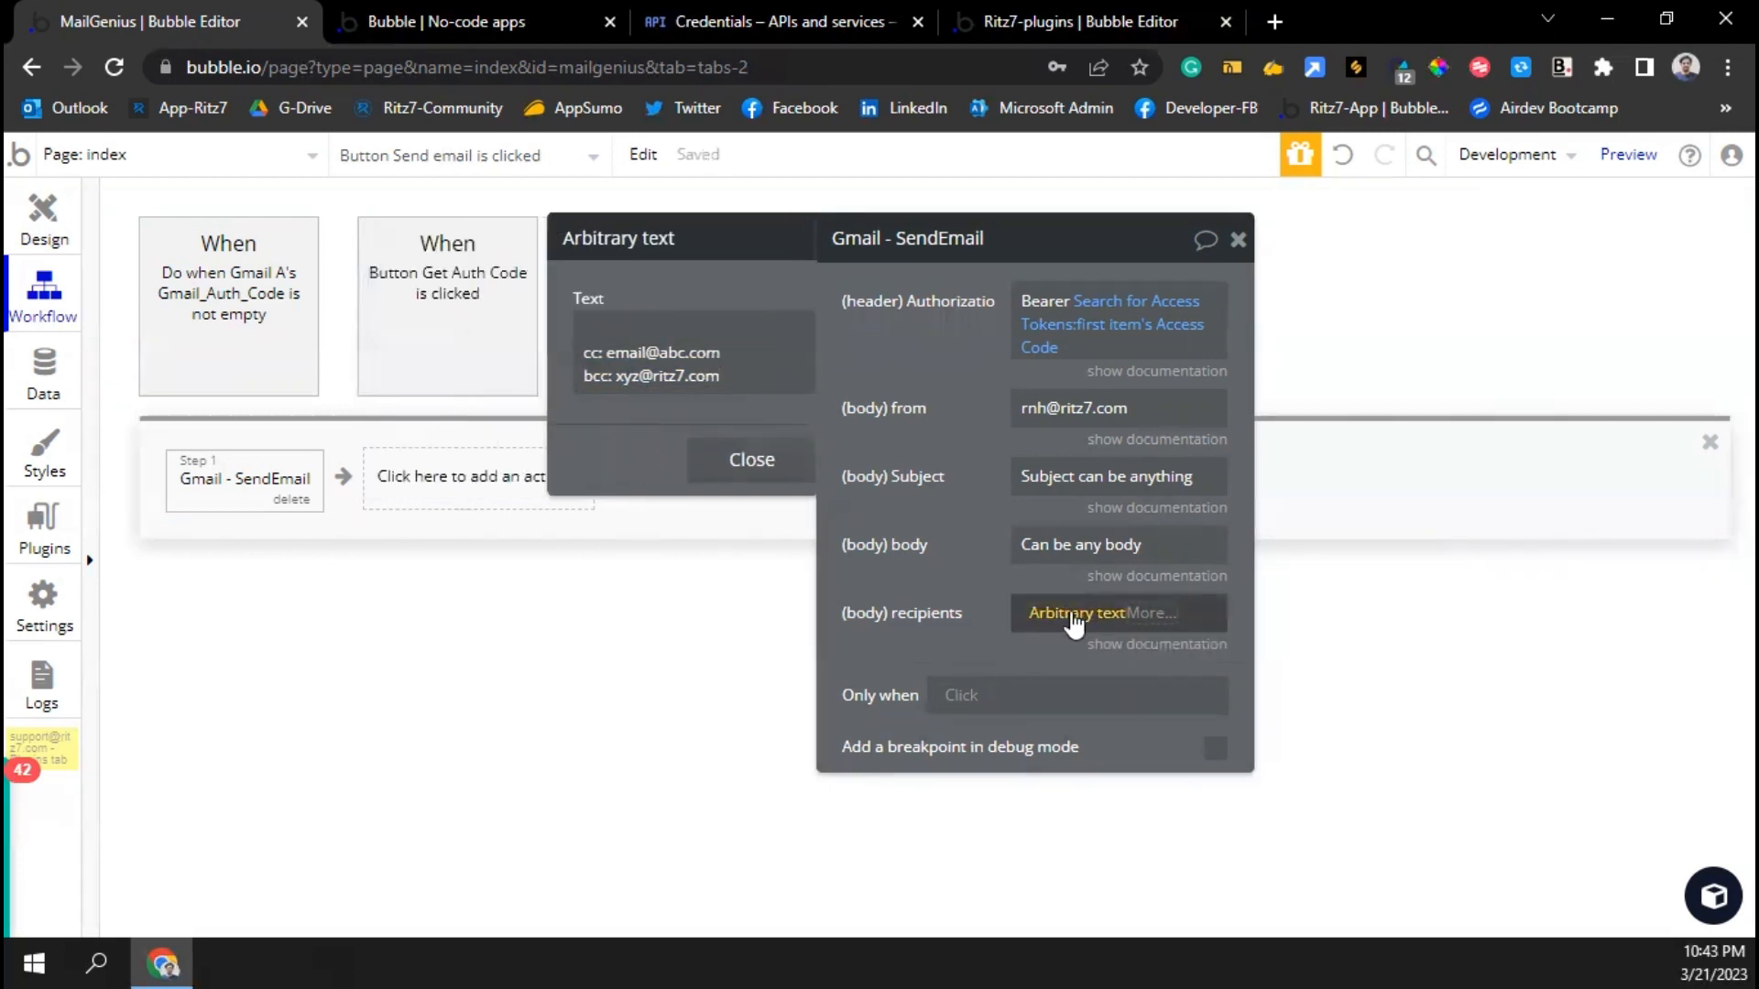
right_click(1074, 622)
click(1250, 612)
click(1088, 611)
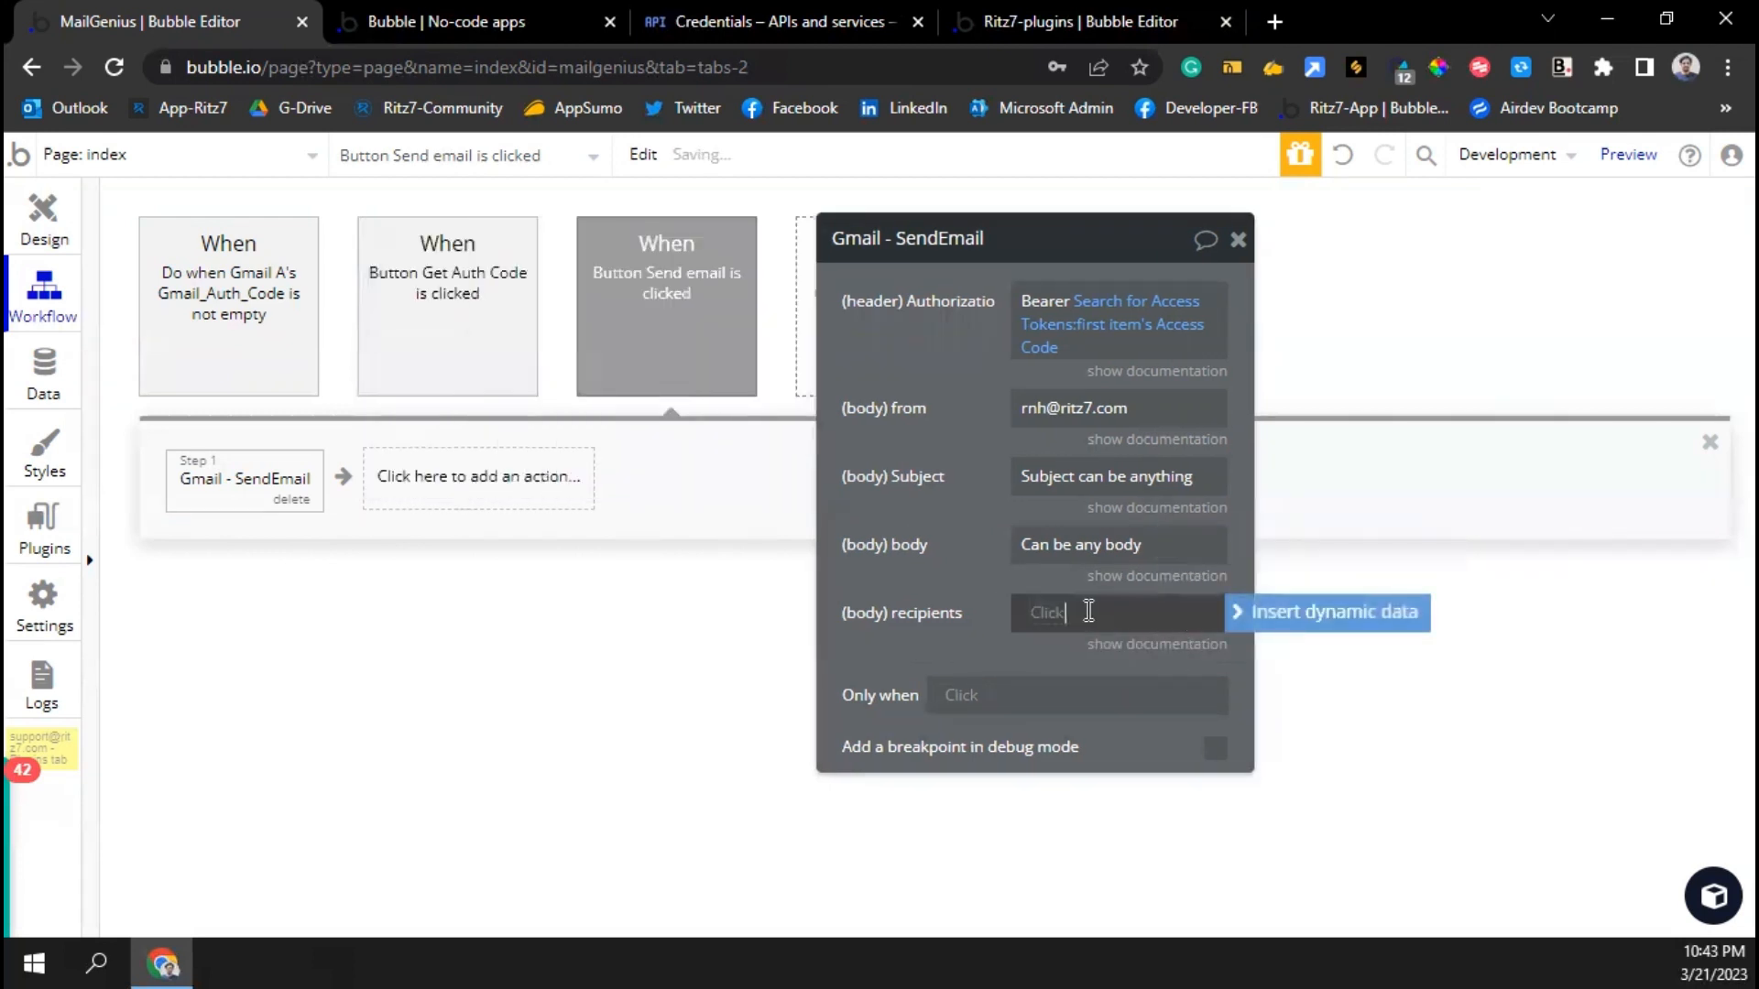
key(ctrl+v)
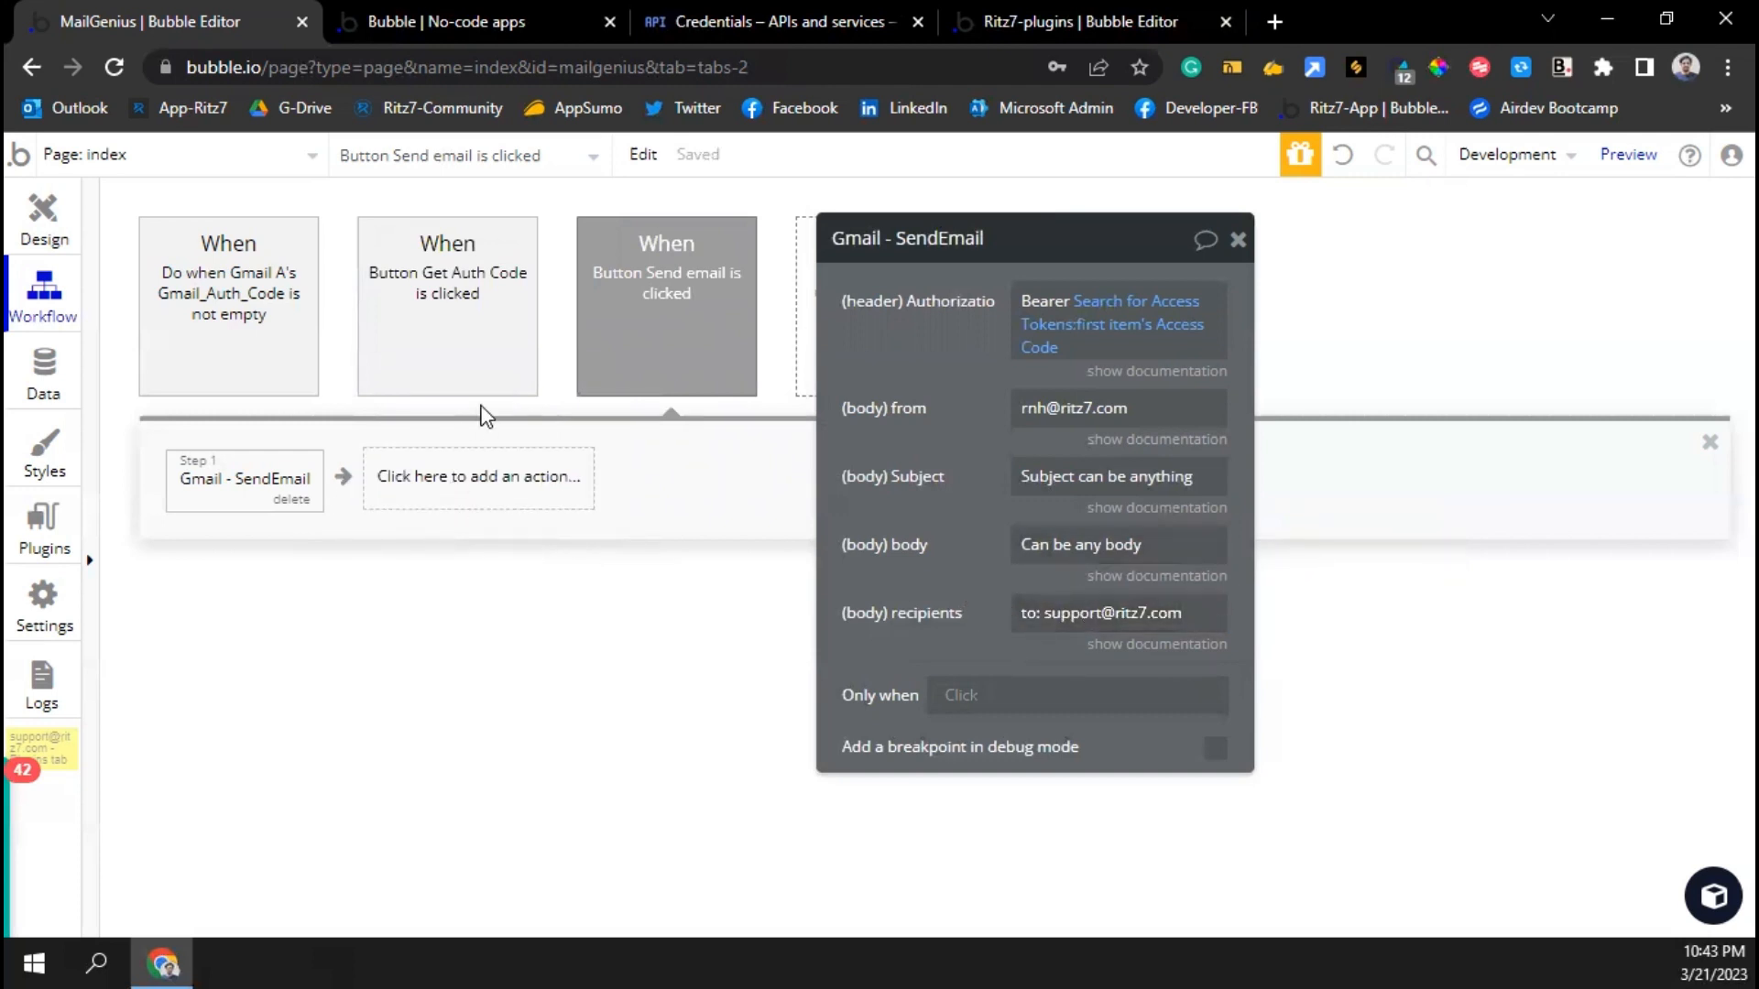
click(423, 30)
click(460, 216)
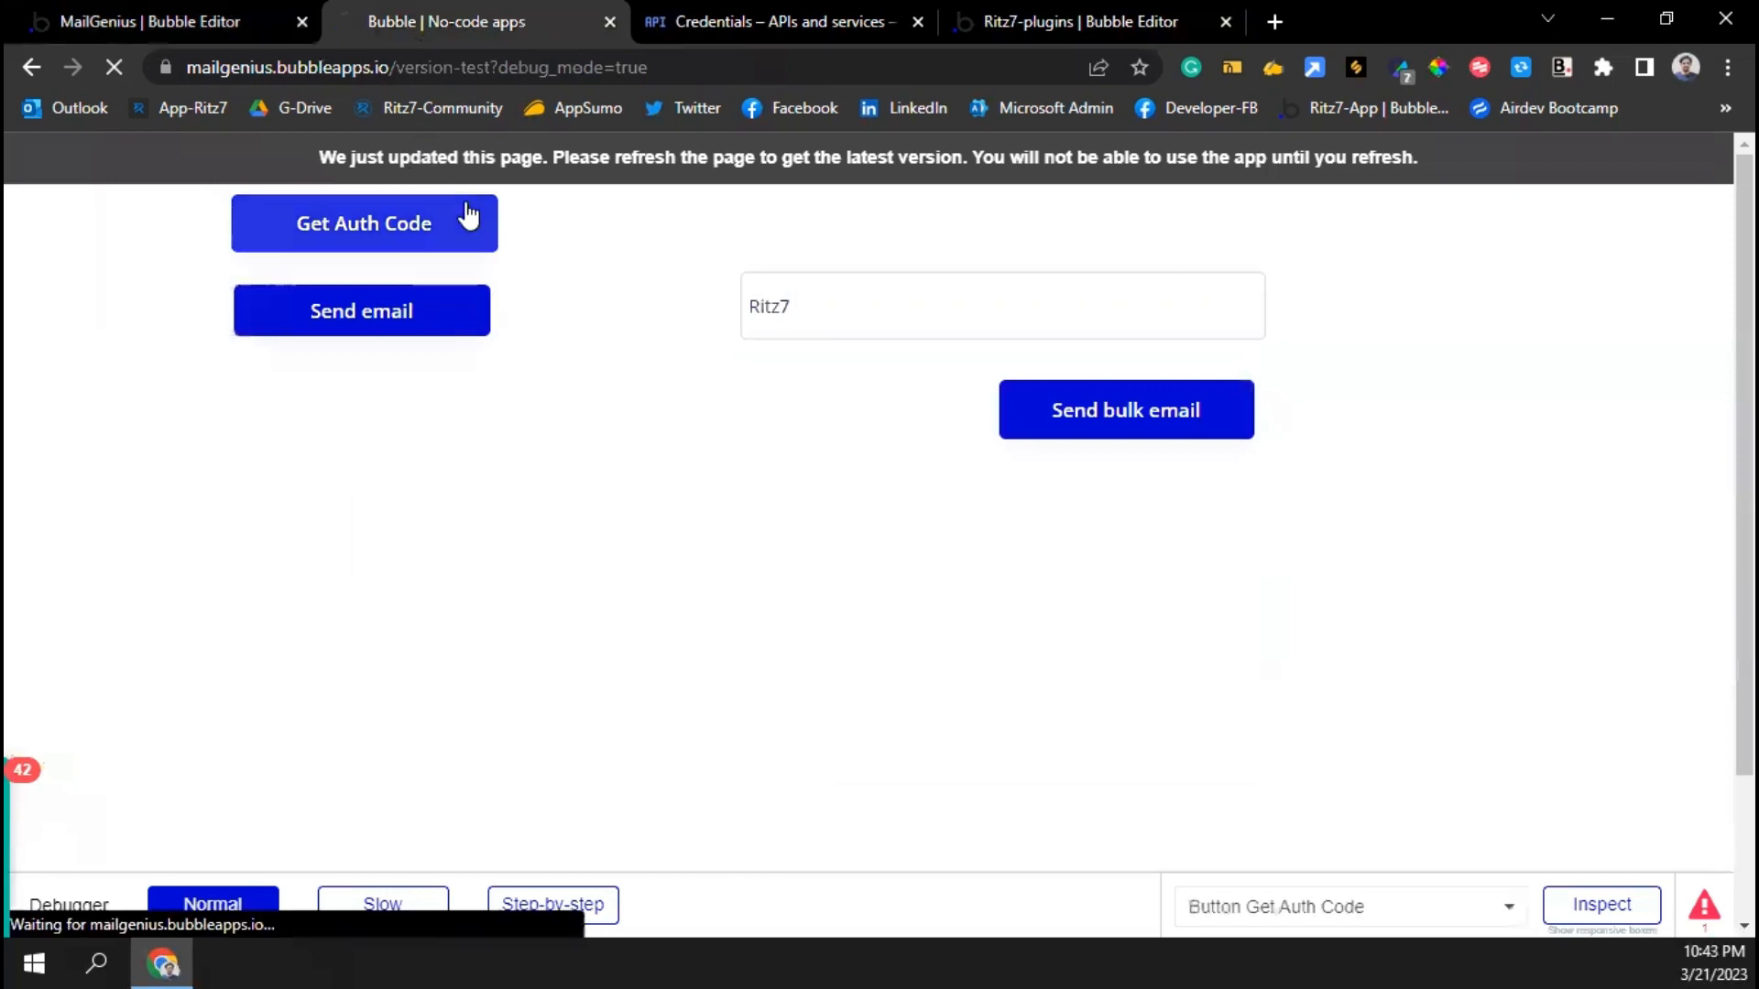
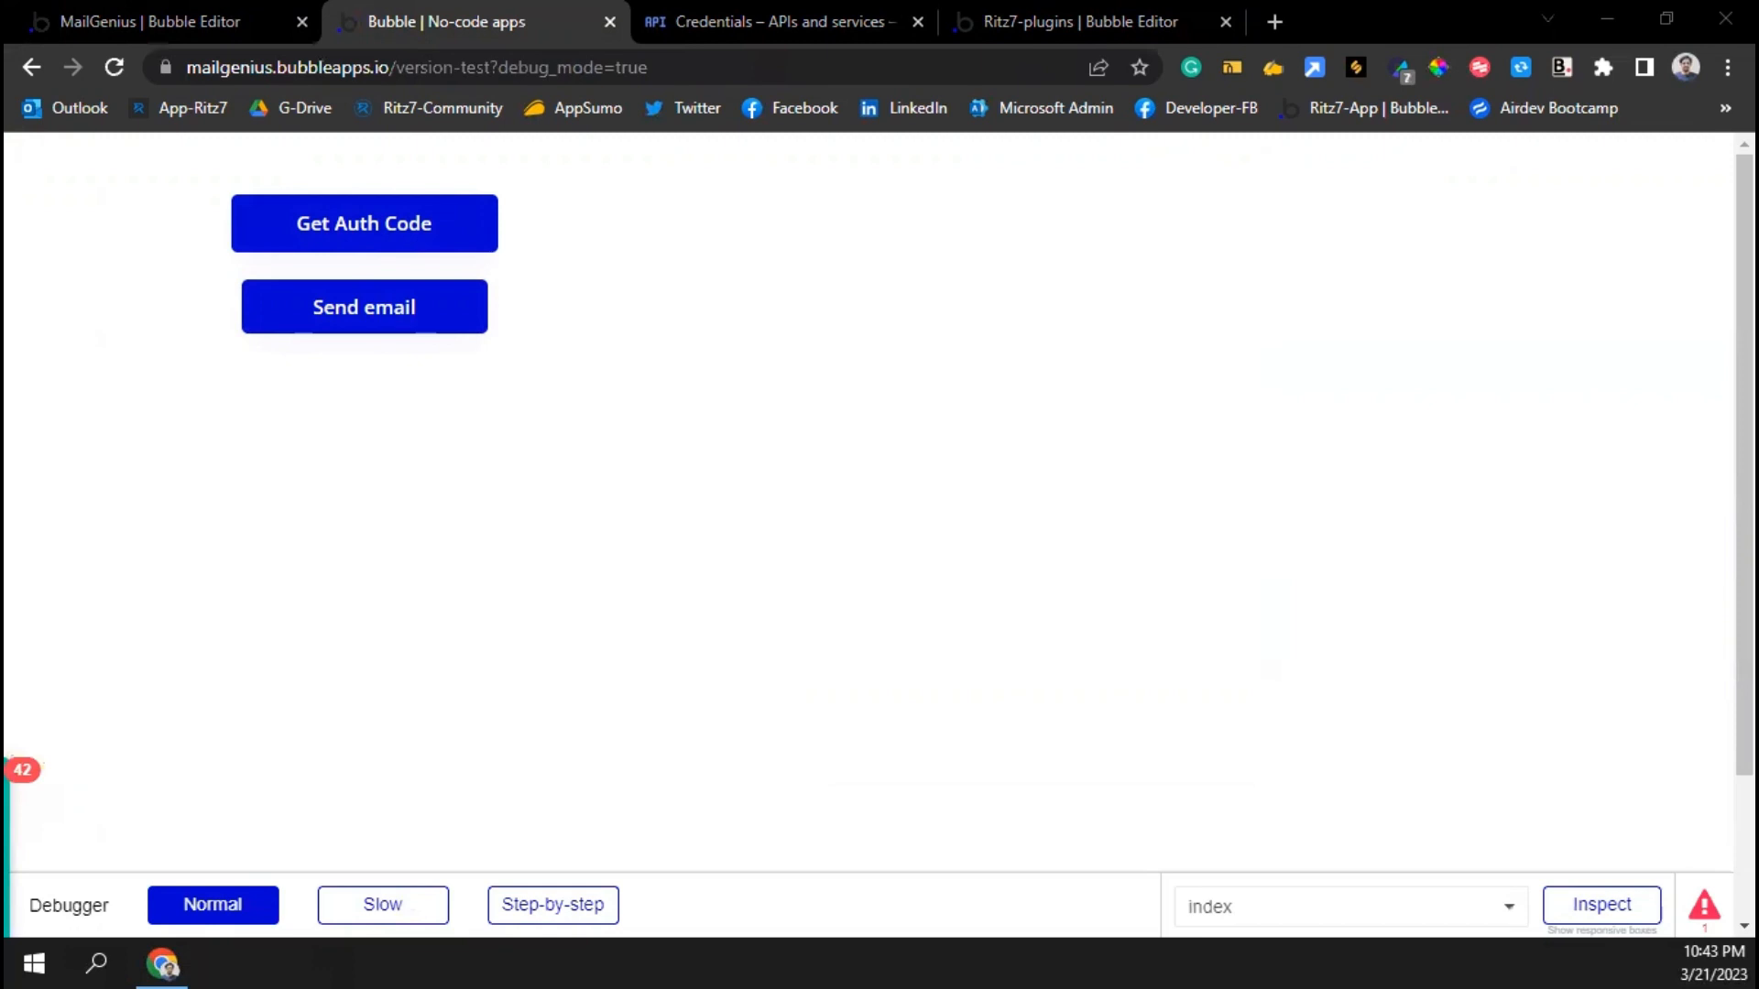
Check the received test email, then close its window
key(super+shift+Left)
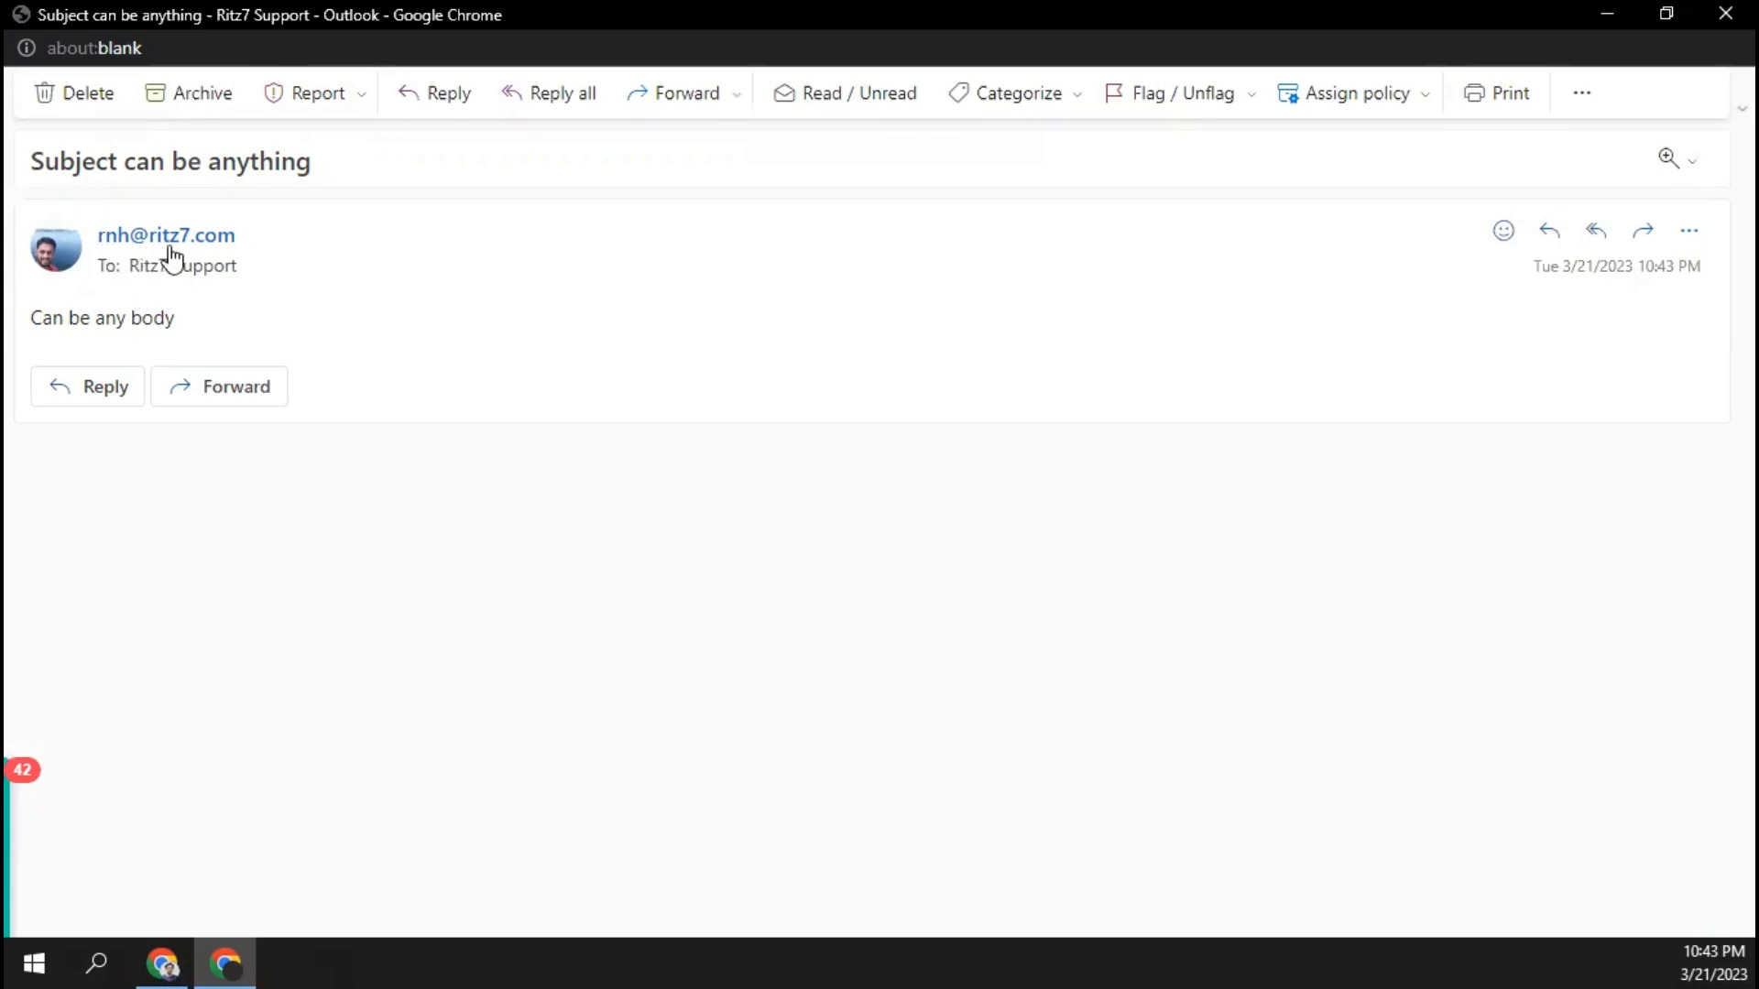
mouse_move(153, 278)
click(1725, 12)
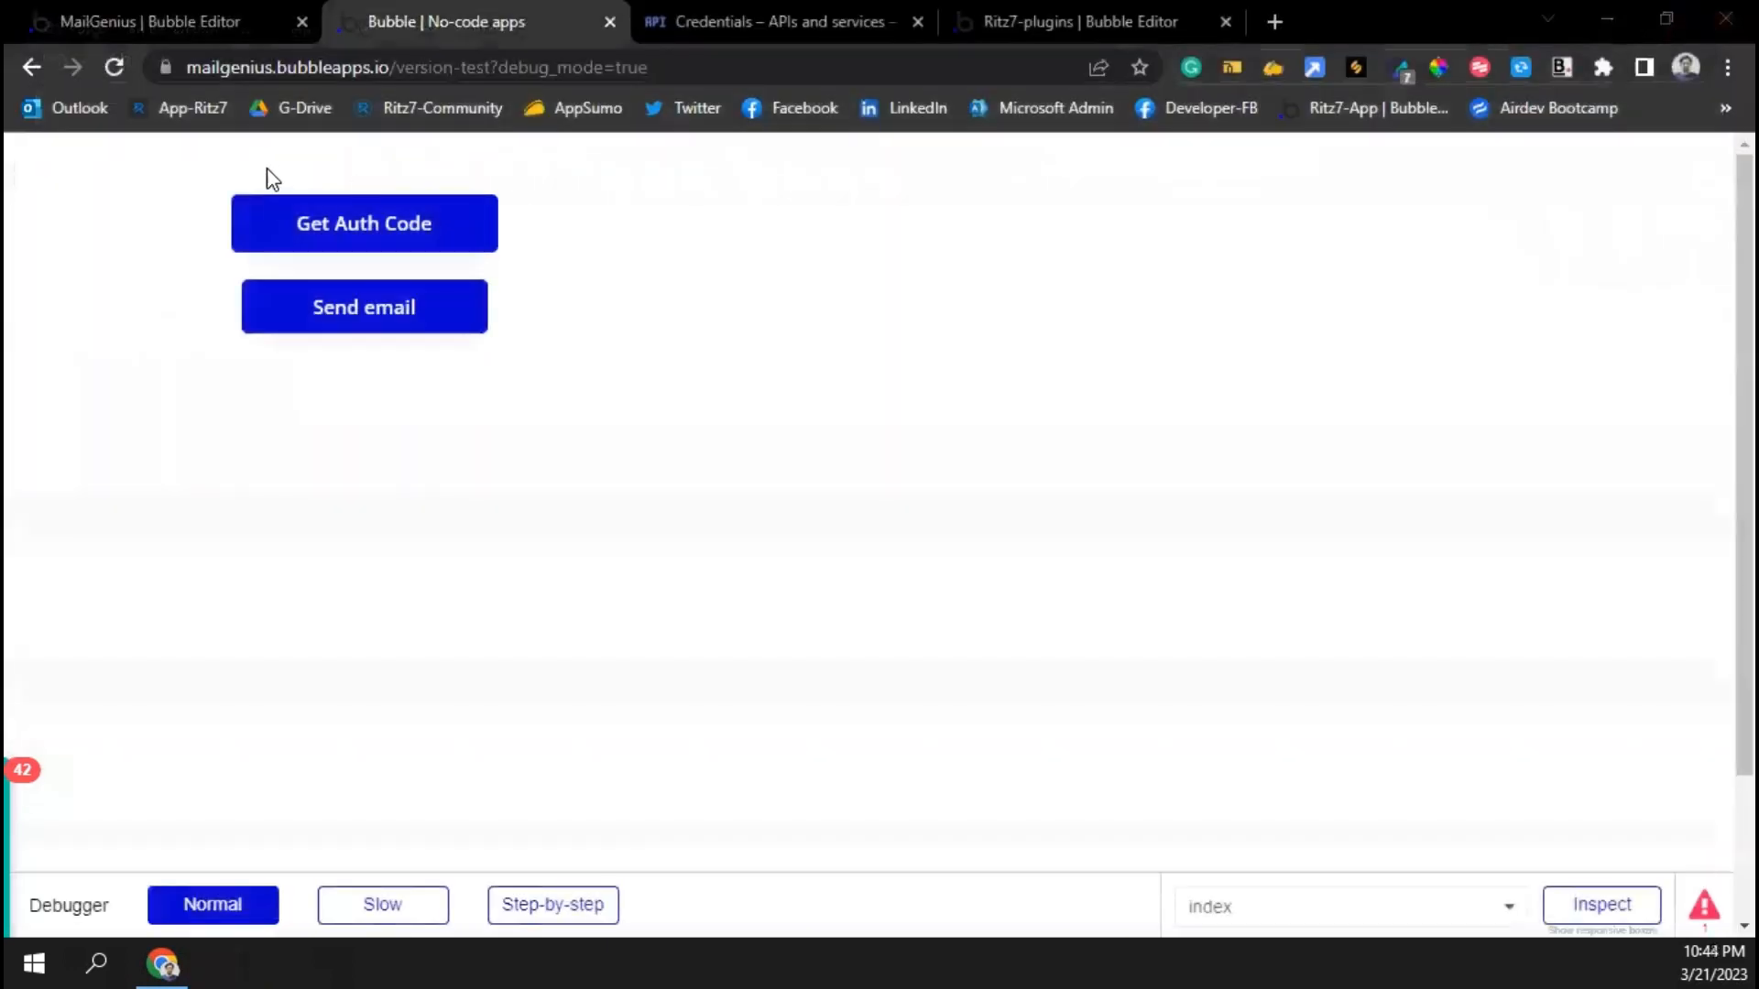
Replace the SendEmail body with the pasted HTML email template, ending it with ' Hi'
click(174, 35)
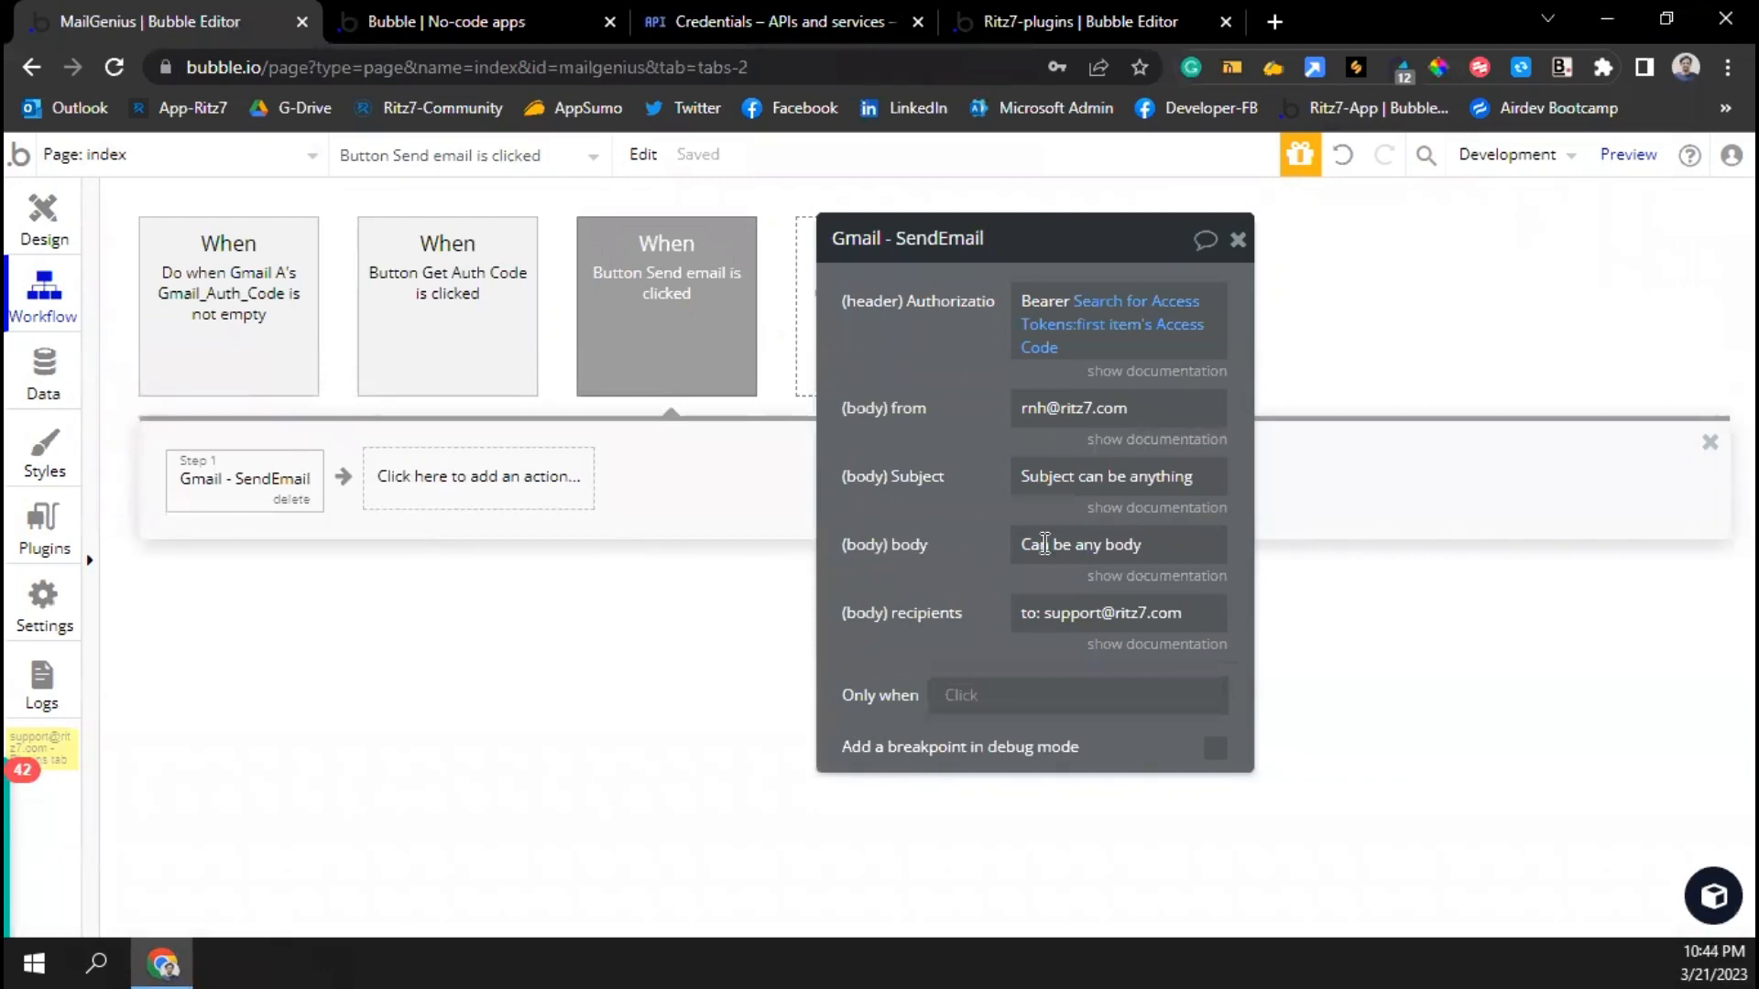
click(1044, 544)
drag(924, 581, 767, 534)
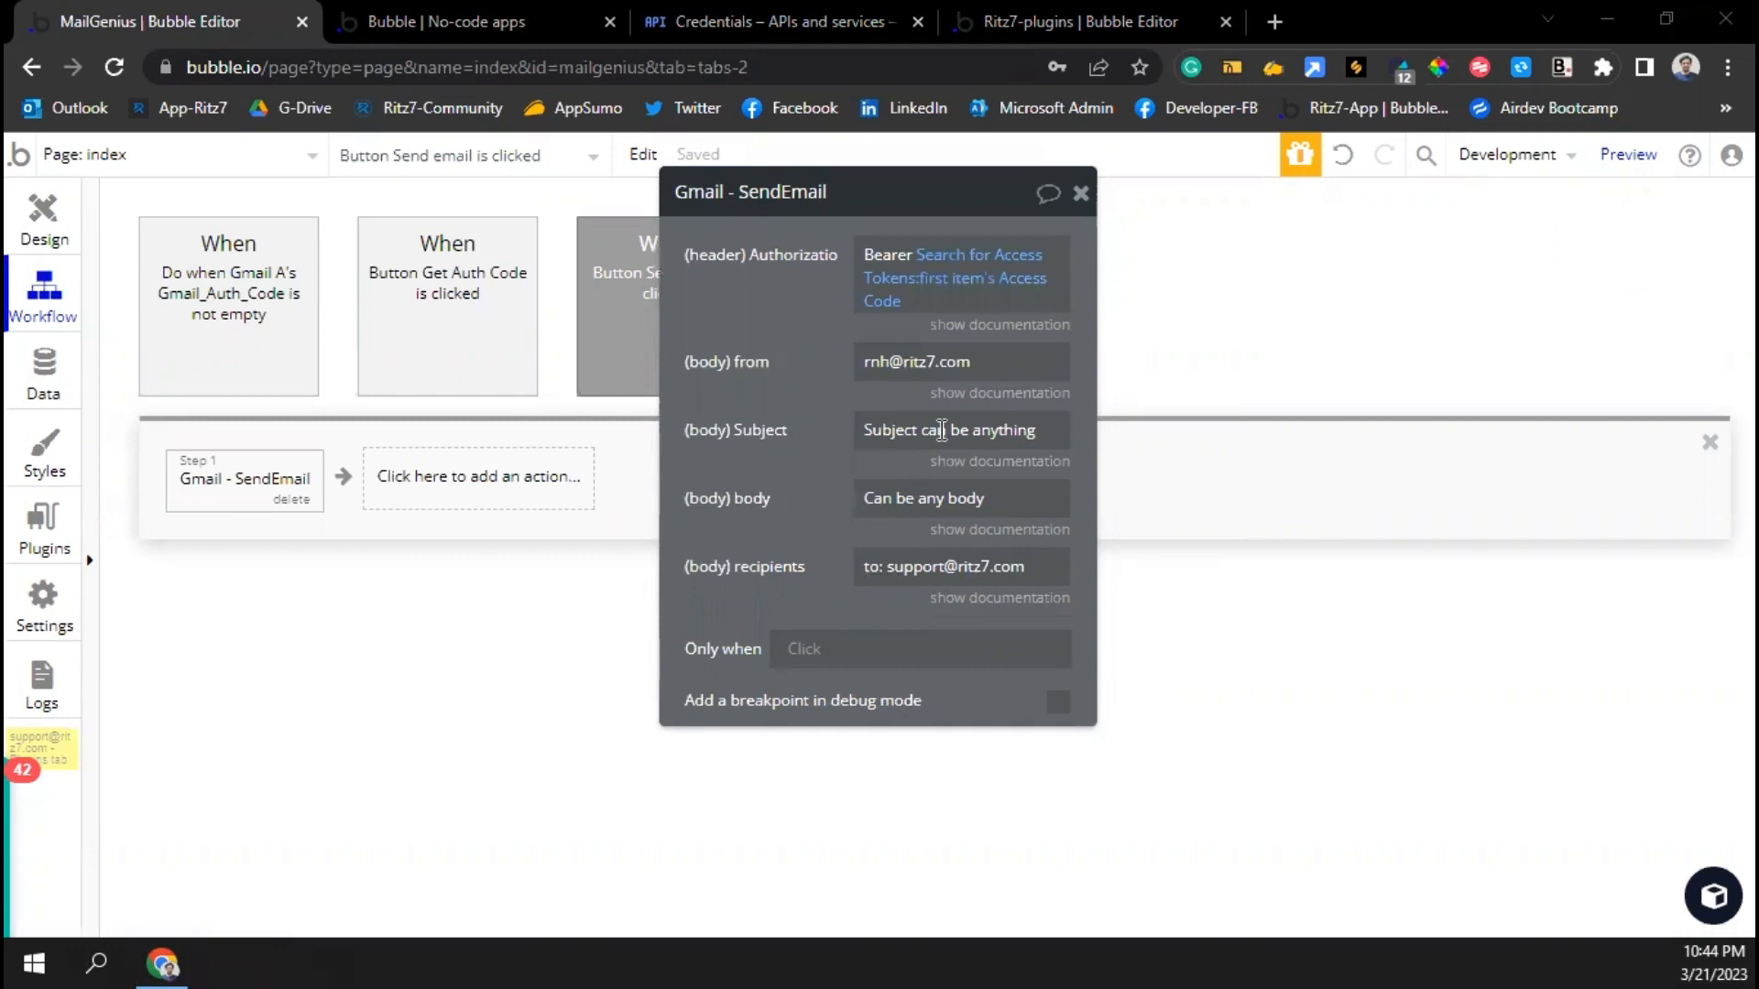
click(908, 509)
key(ctrl+v)
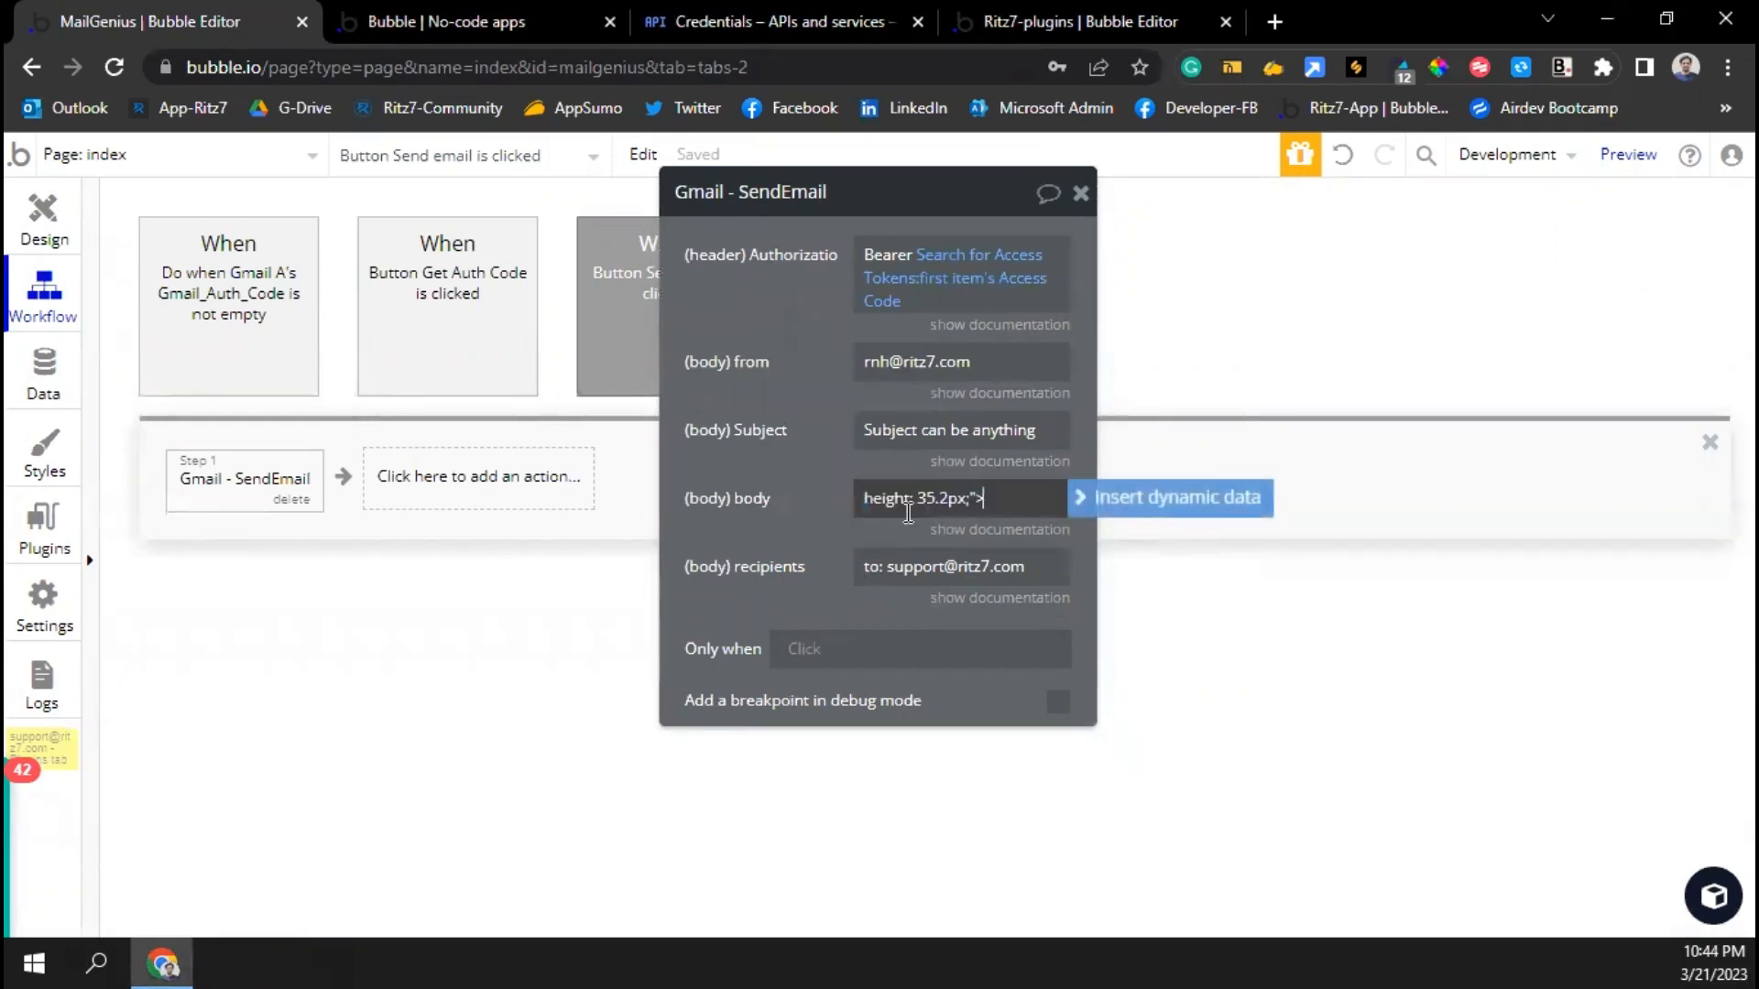
text(Hi)
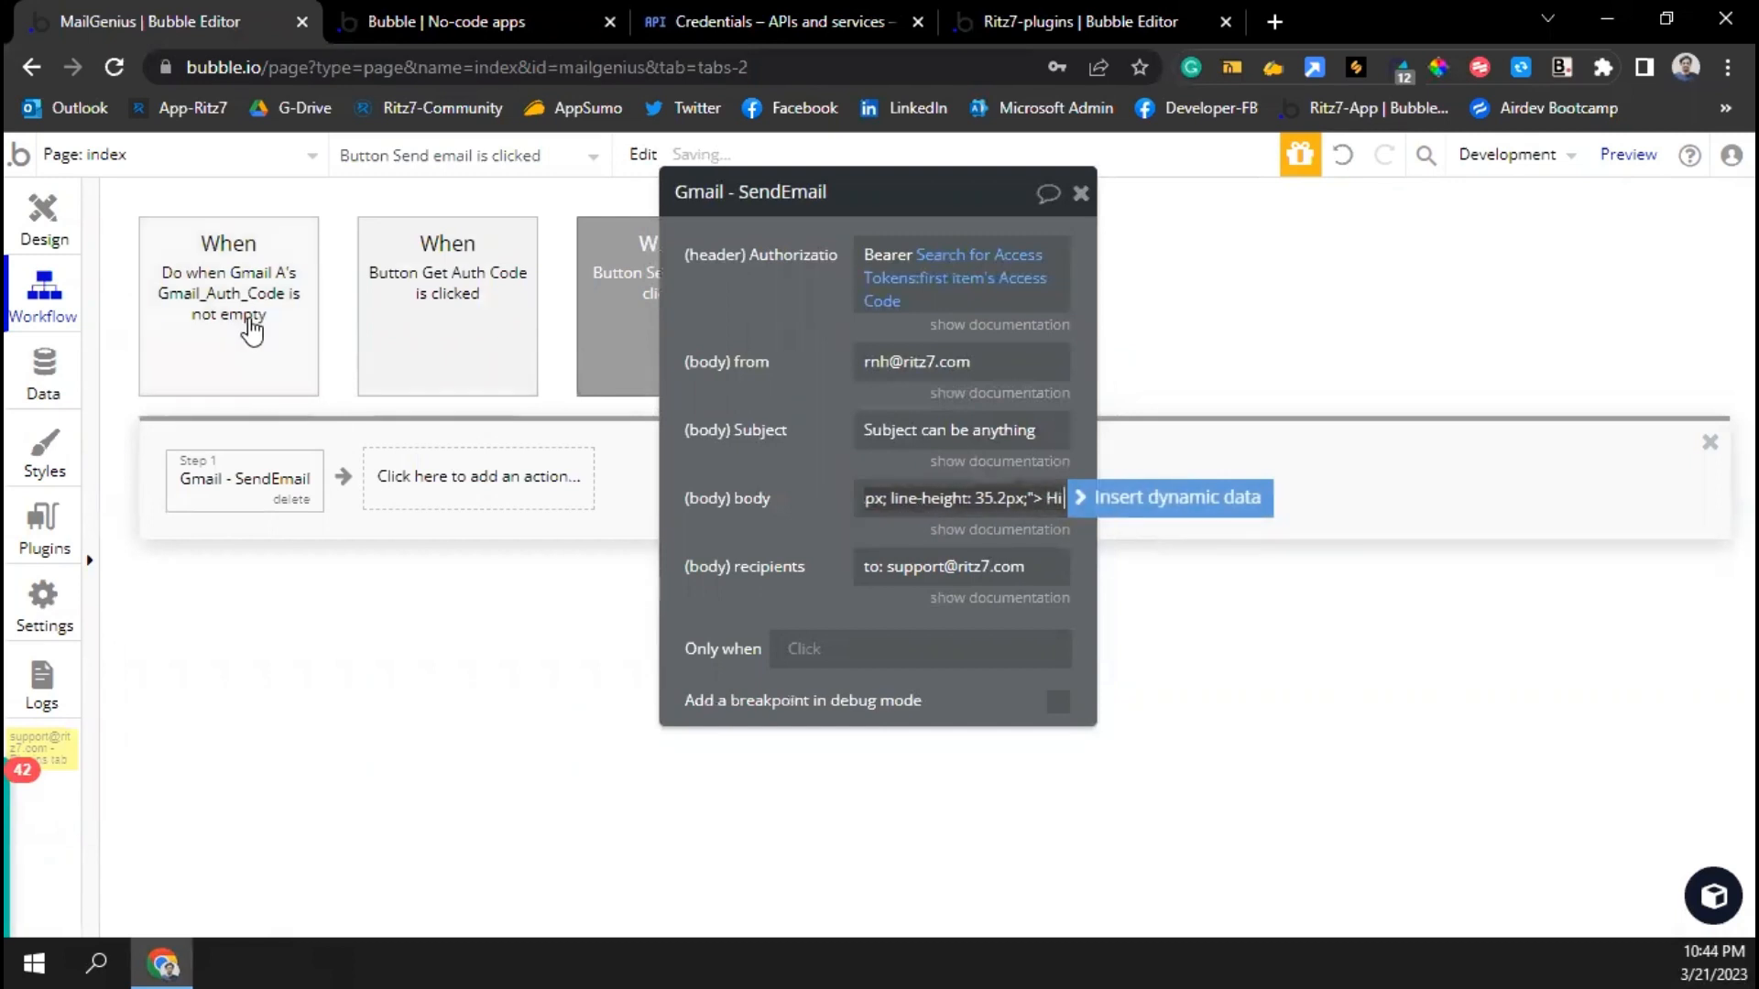
click(43, 213)
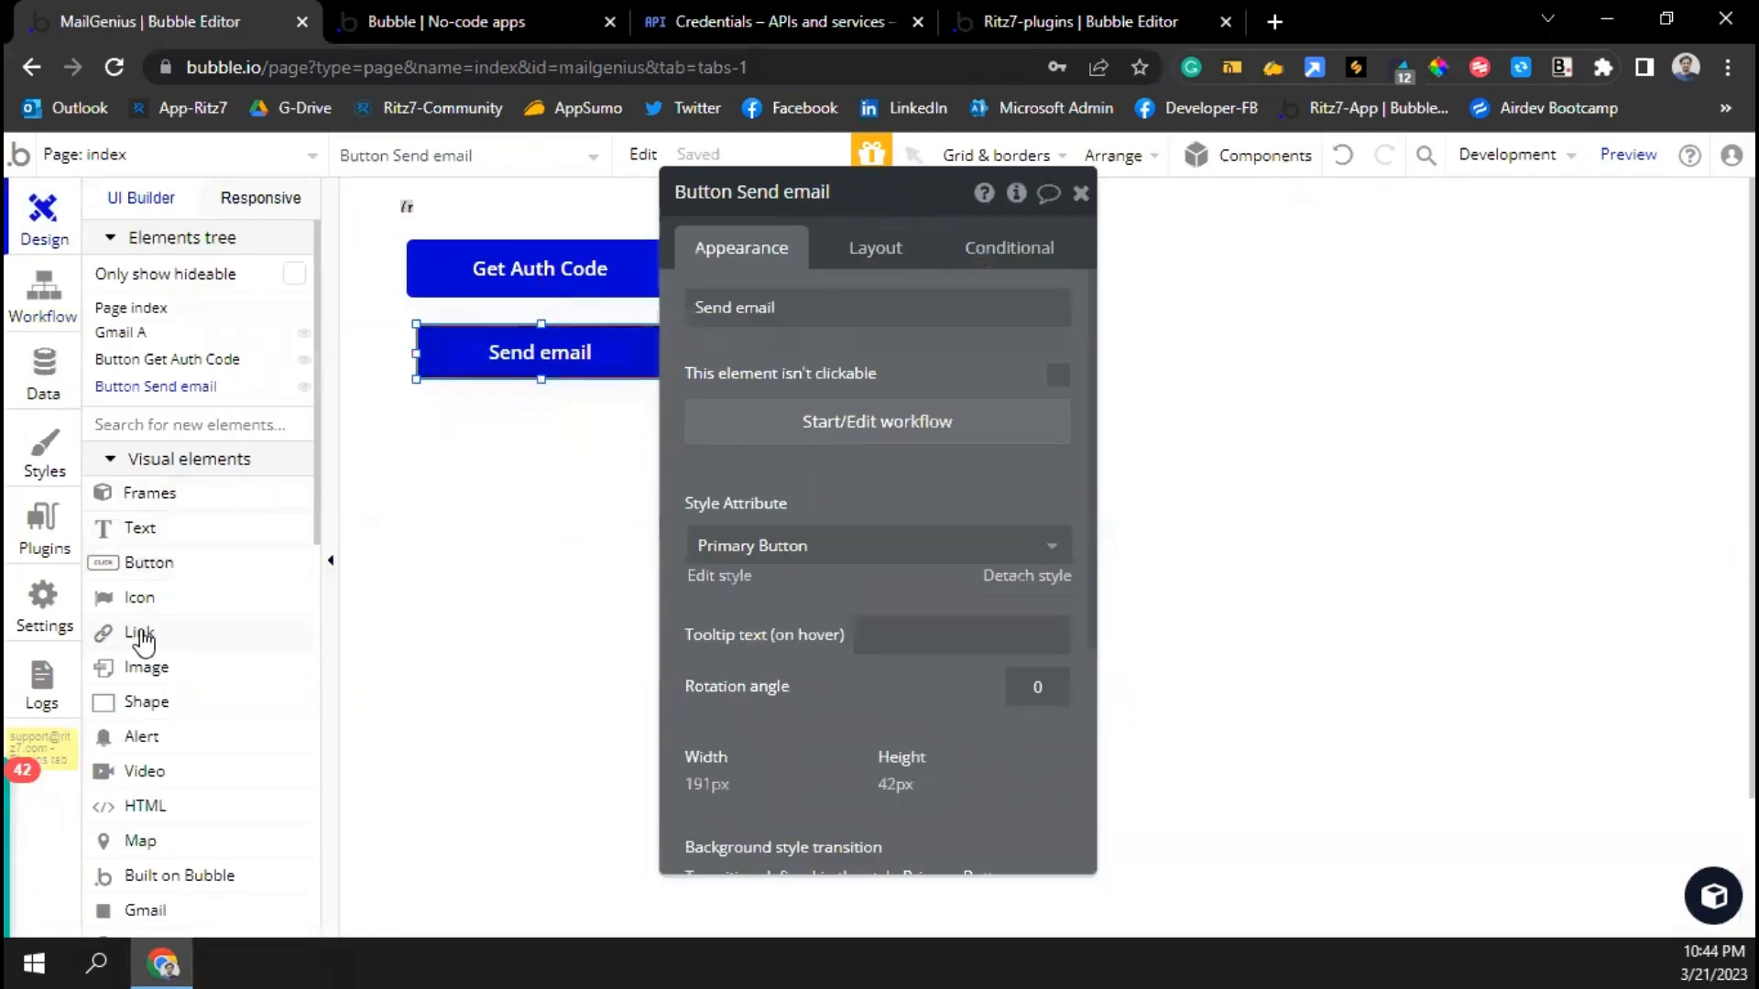
Add a text input with placeholder 'Name' to the right of the buttons
scroll(144, 639, down, 8)
click(144, 487)
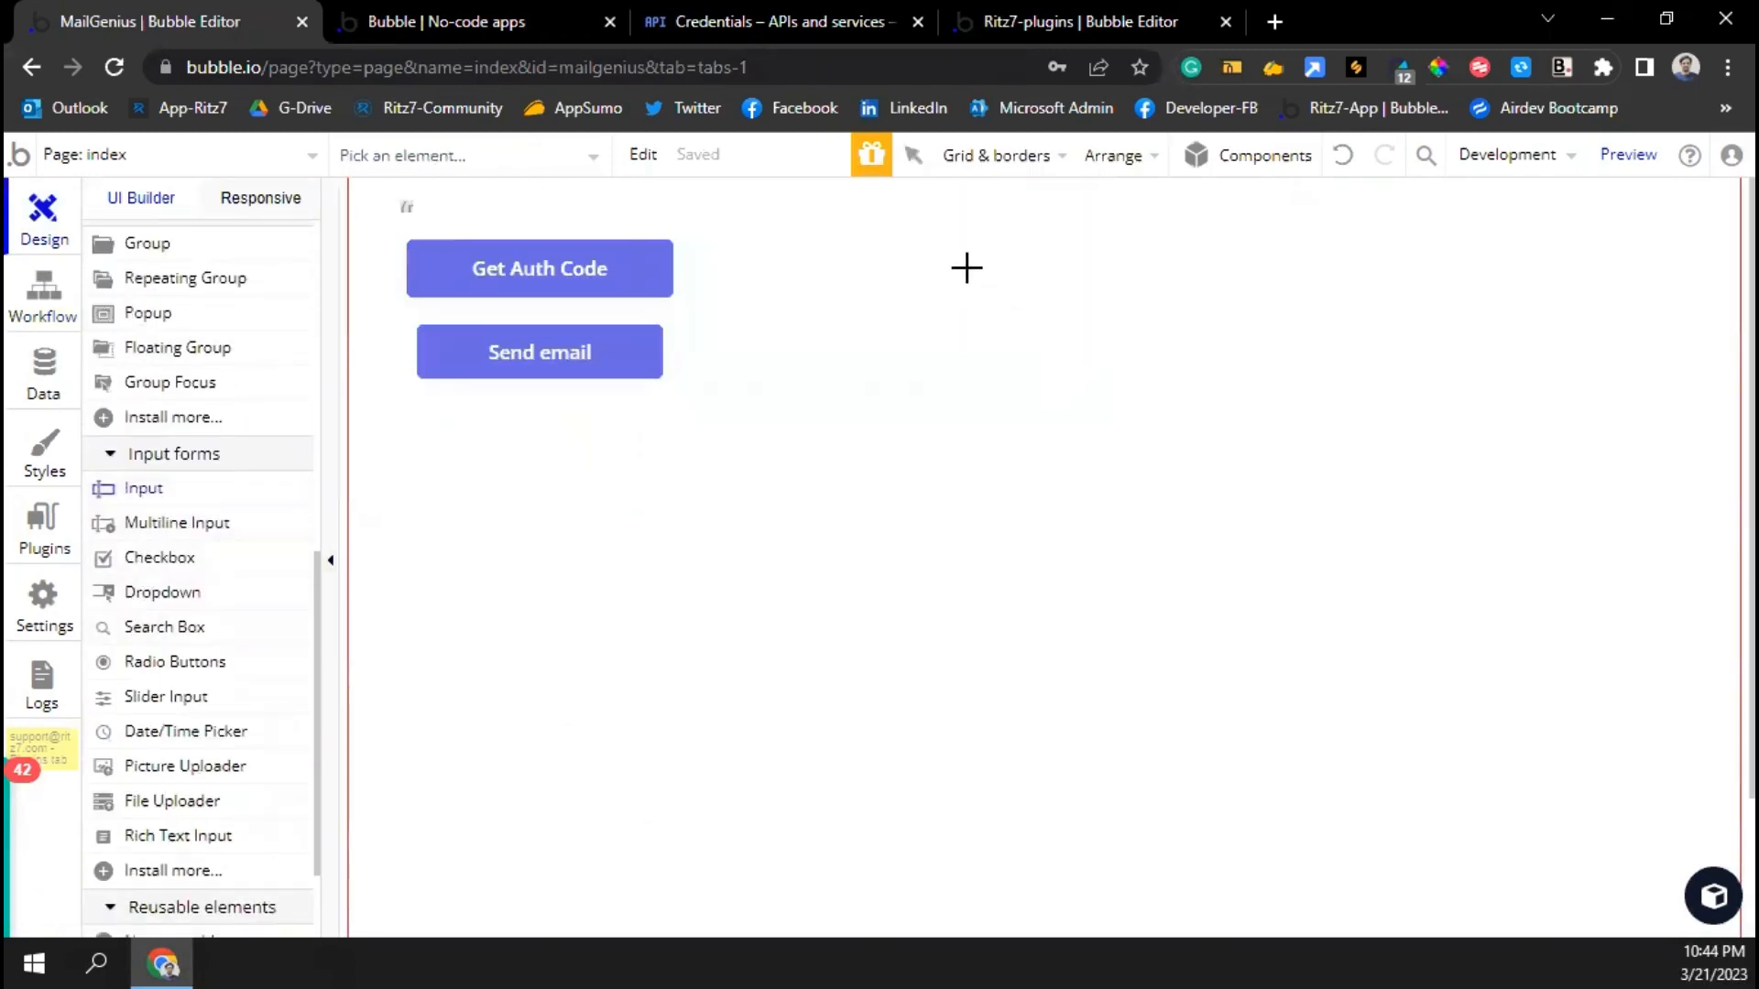
drag(833, 231, 1130, 291)
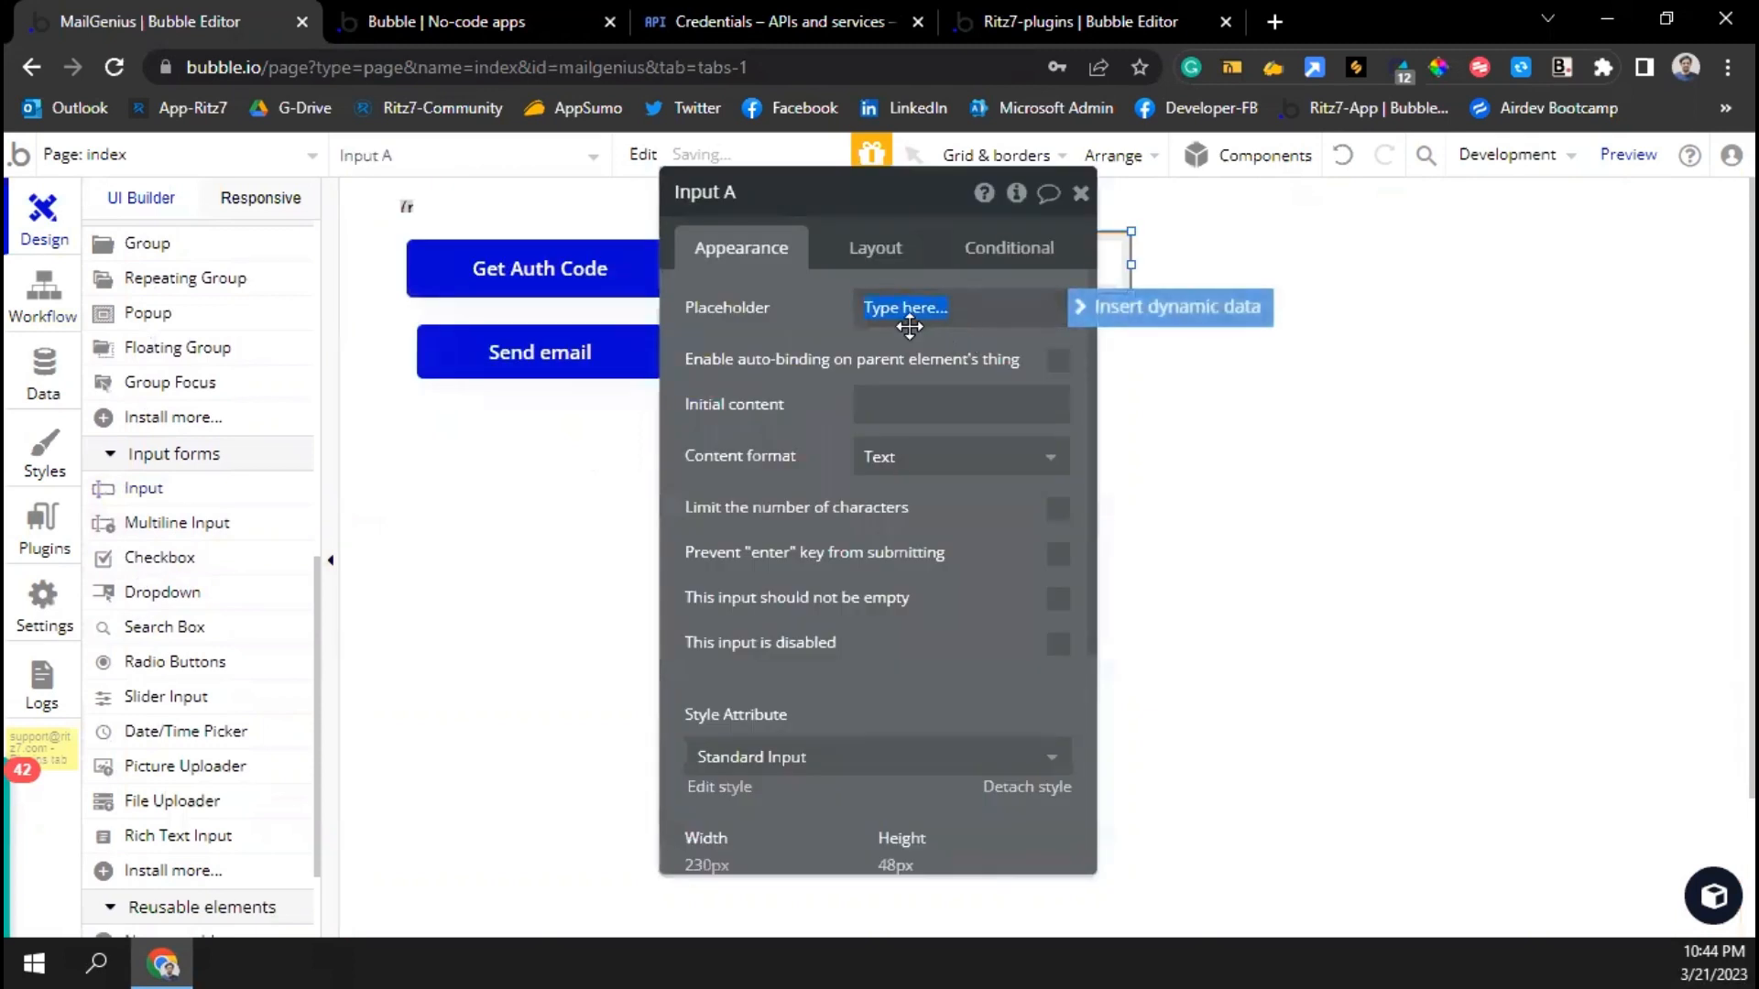
text(Name)
Duplicate it below as an input with placeholder 'Email' and content format Email
drag(567, 349, 424, 322)
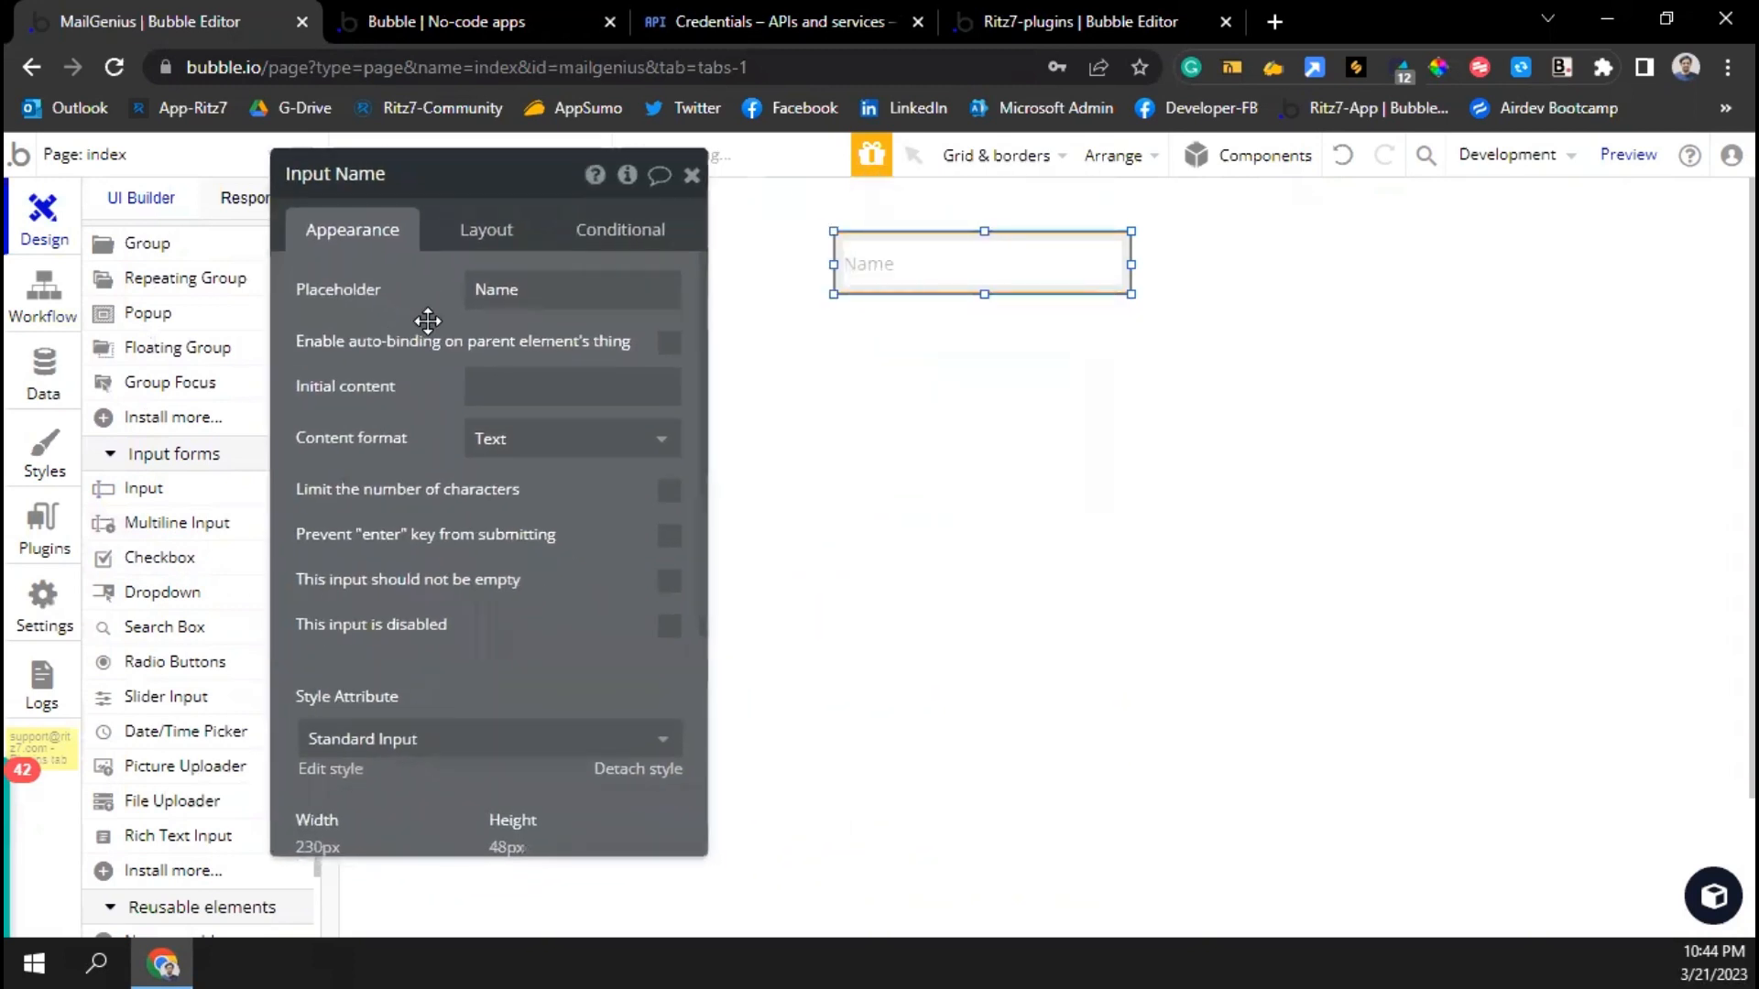
key(ctrl+c)
key(ctrl+v)
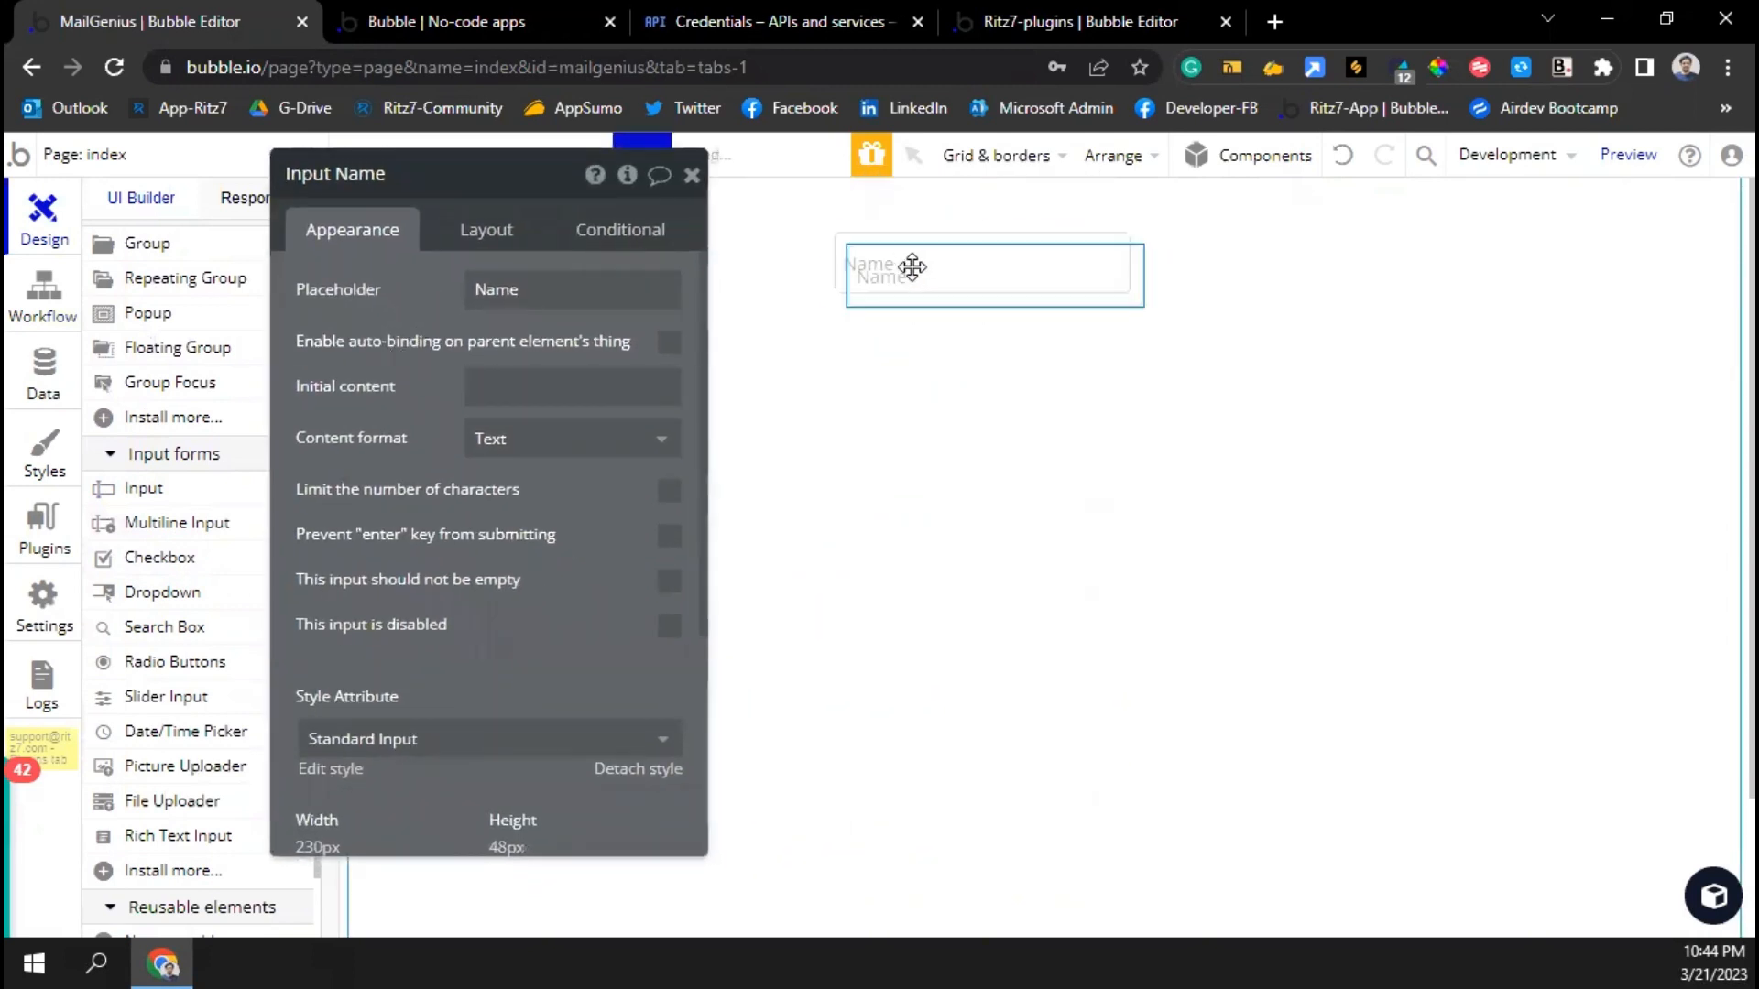
drag(911, 268, 913, 350)
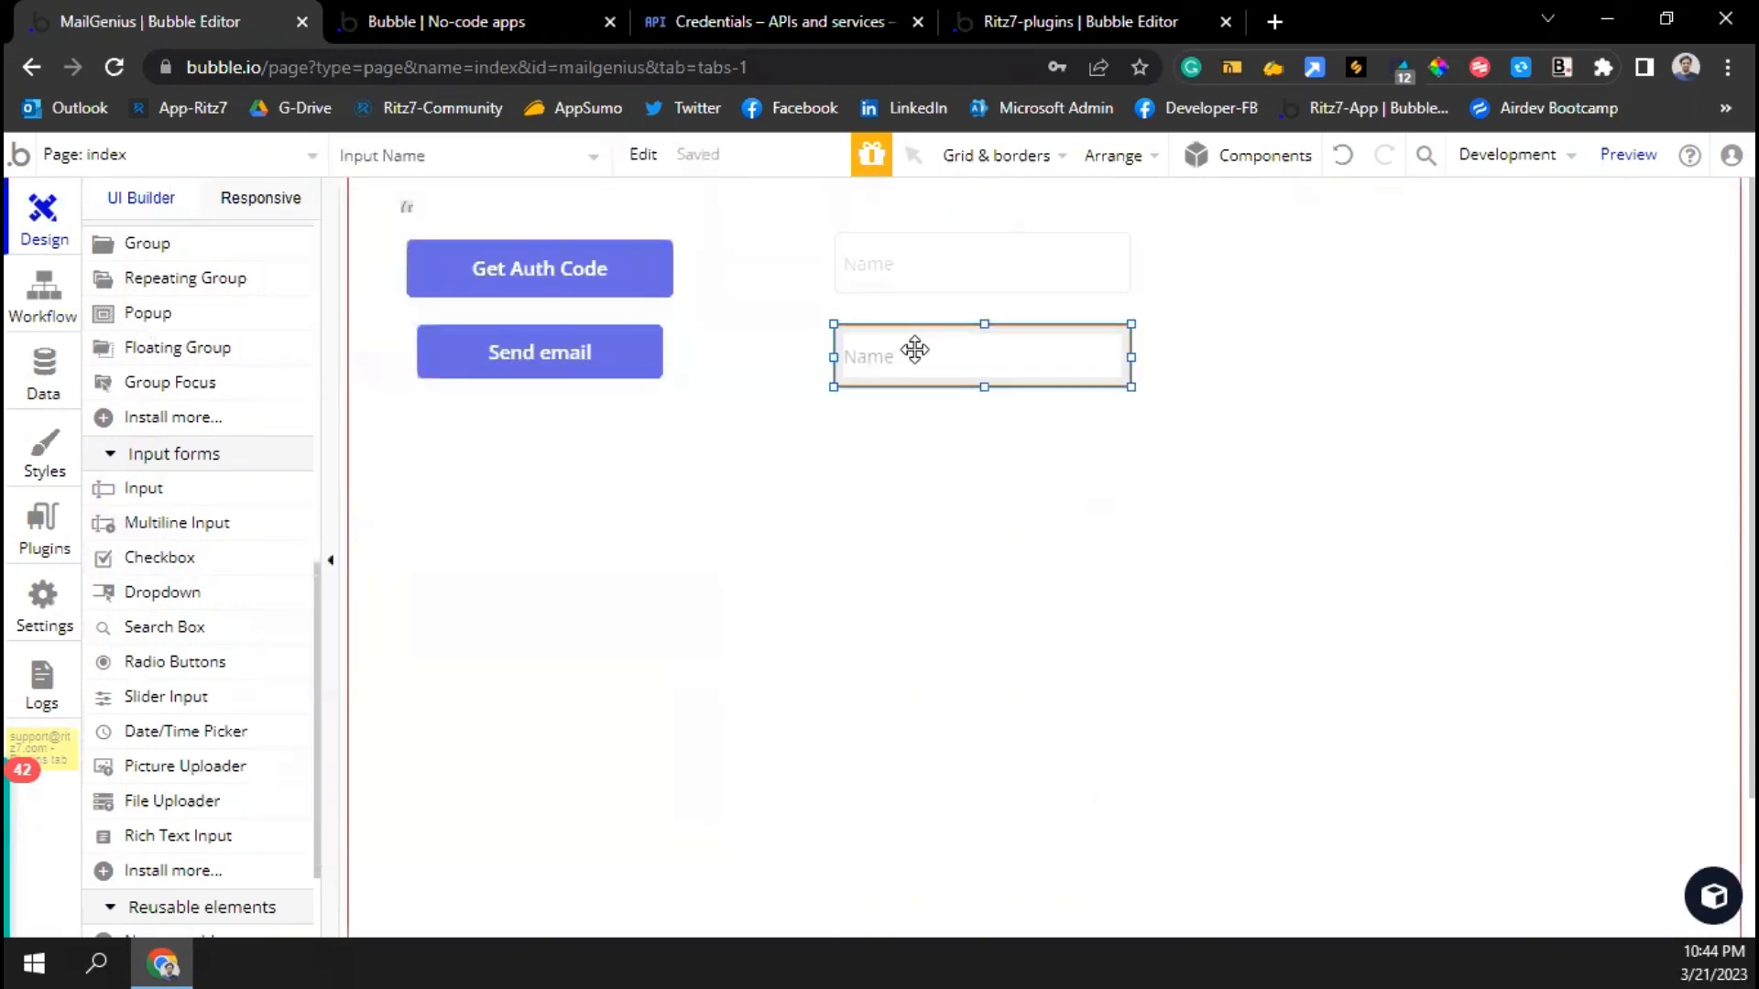
double_click(912, 349)
double_click(518, 291)
text(Email)
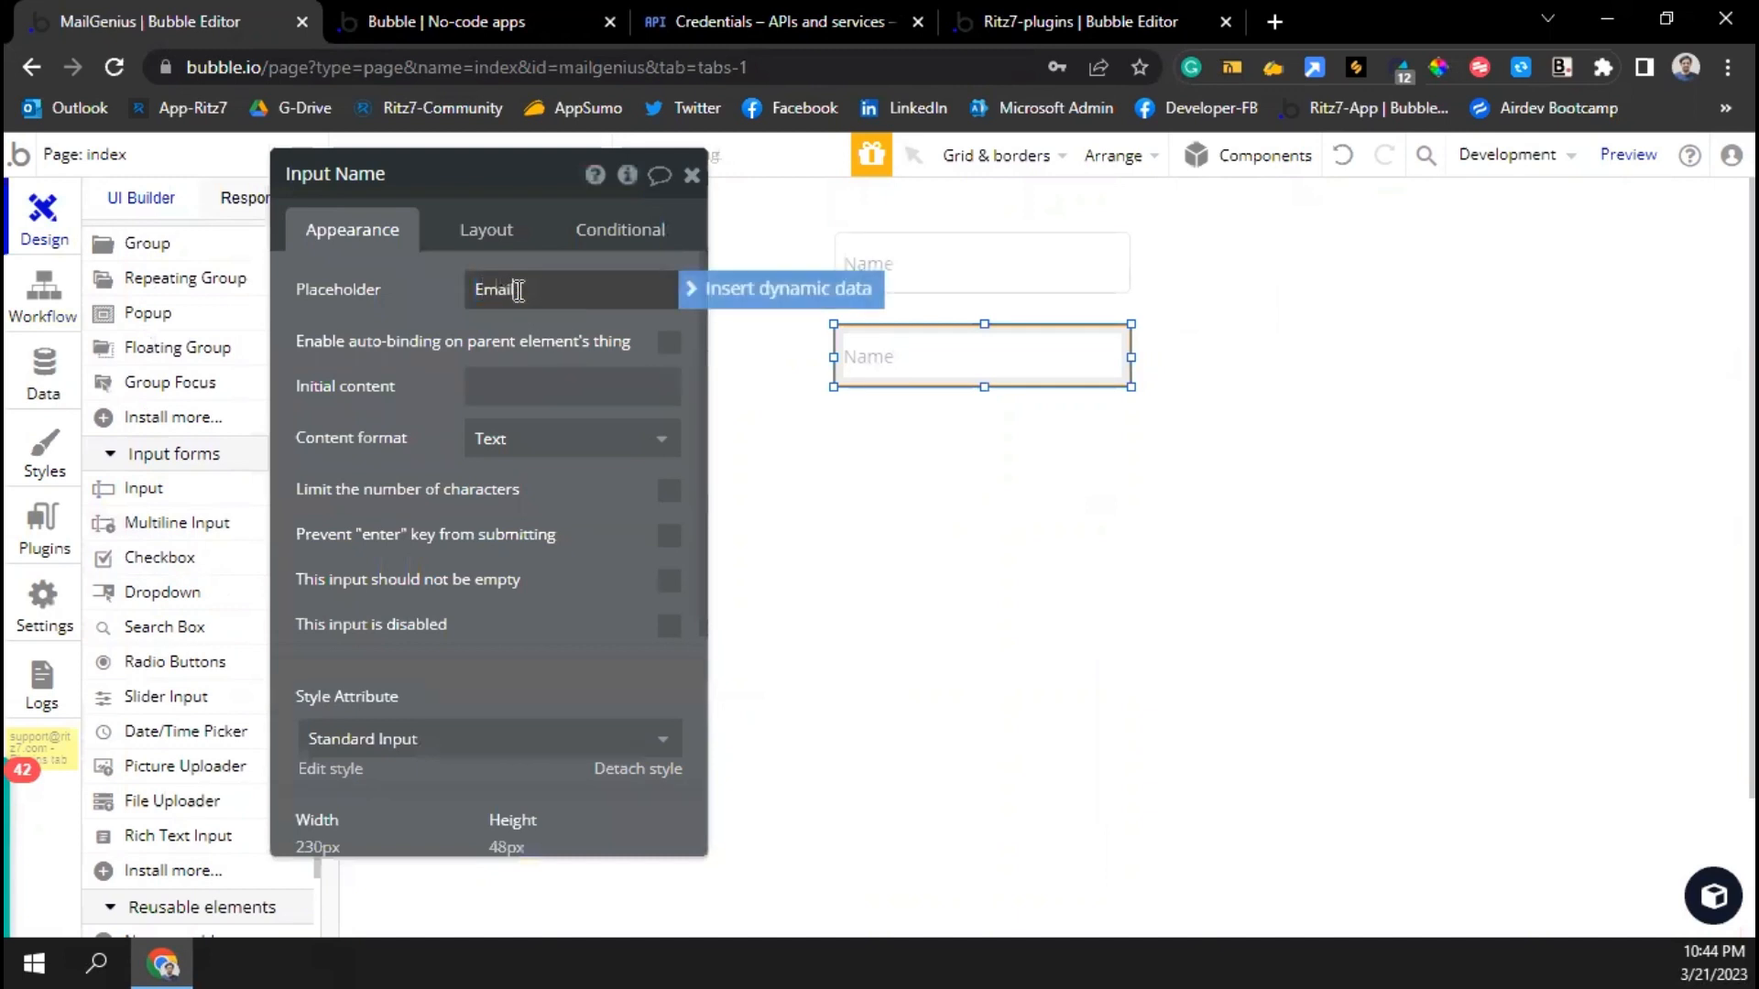
click(495, 439)
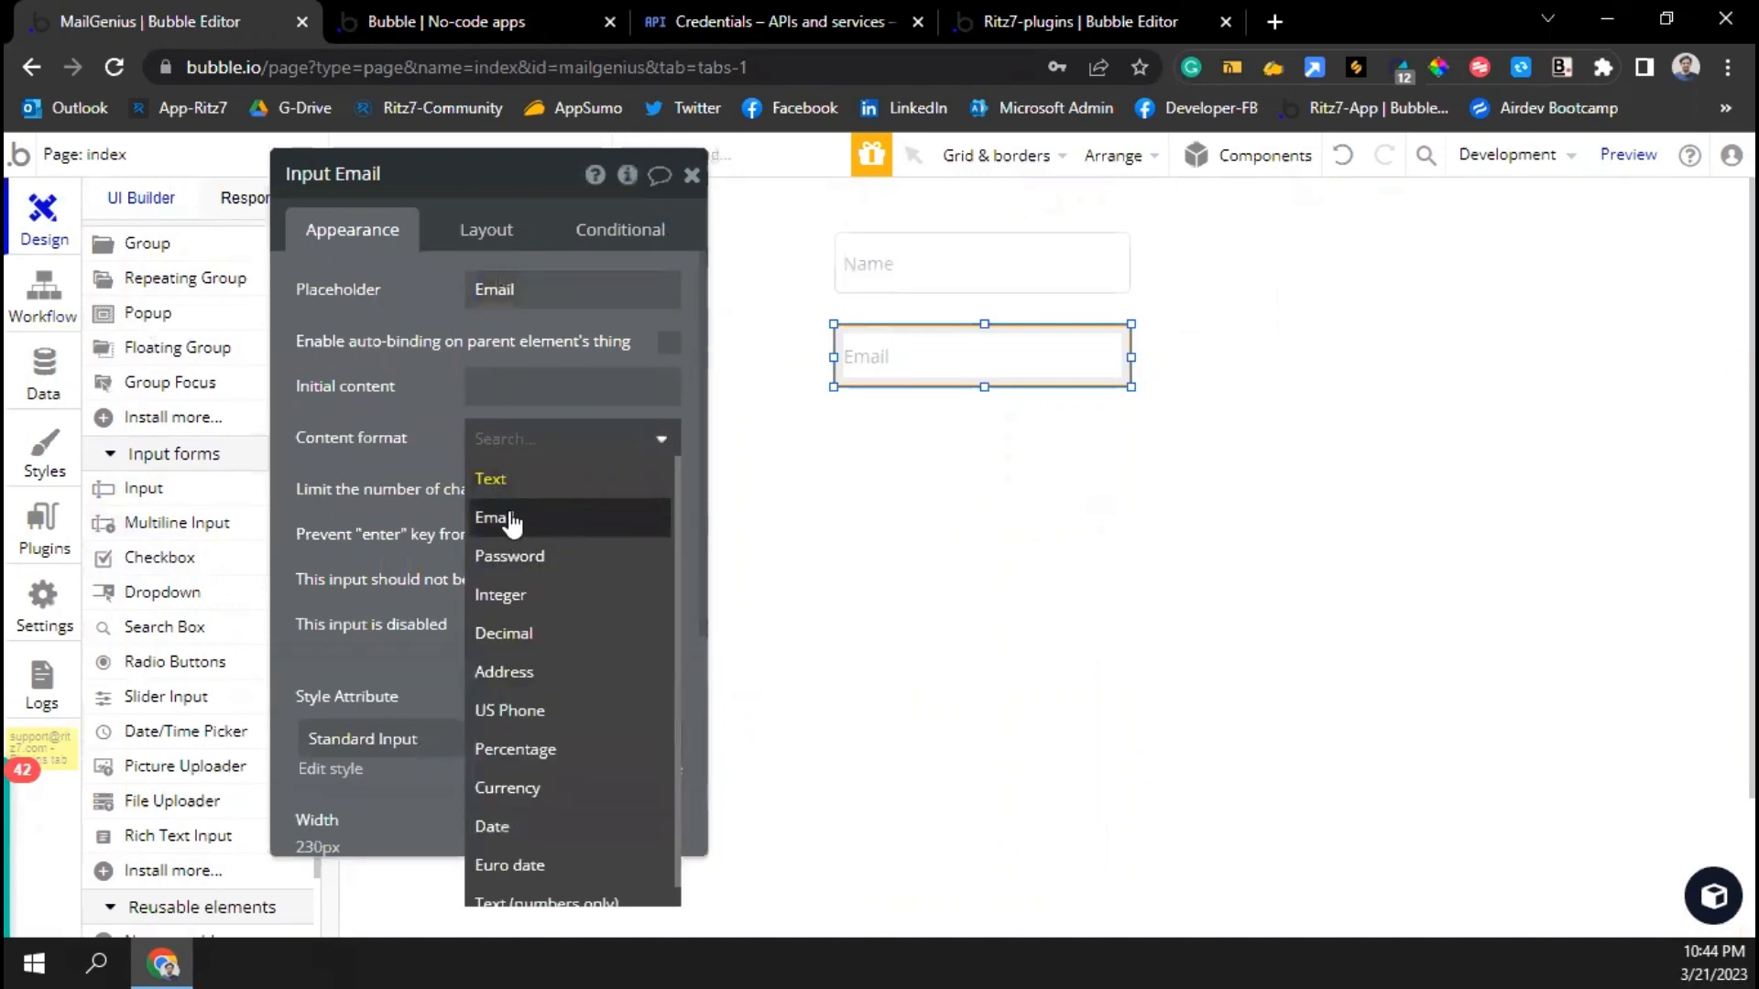
click(508, 517)
click(693, 176)
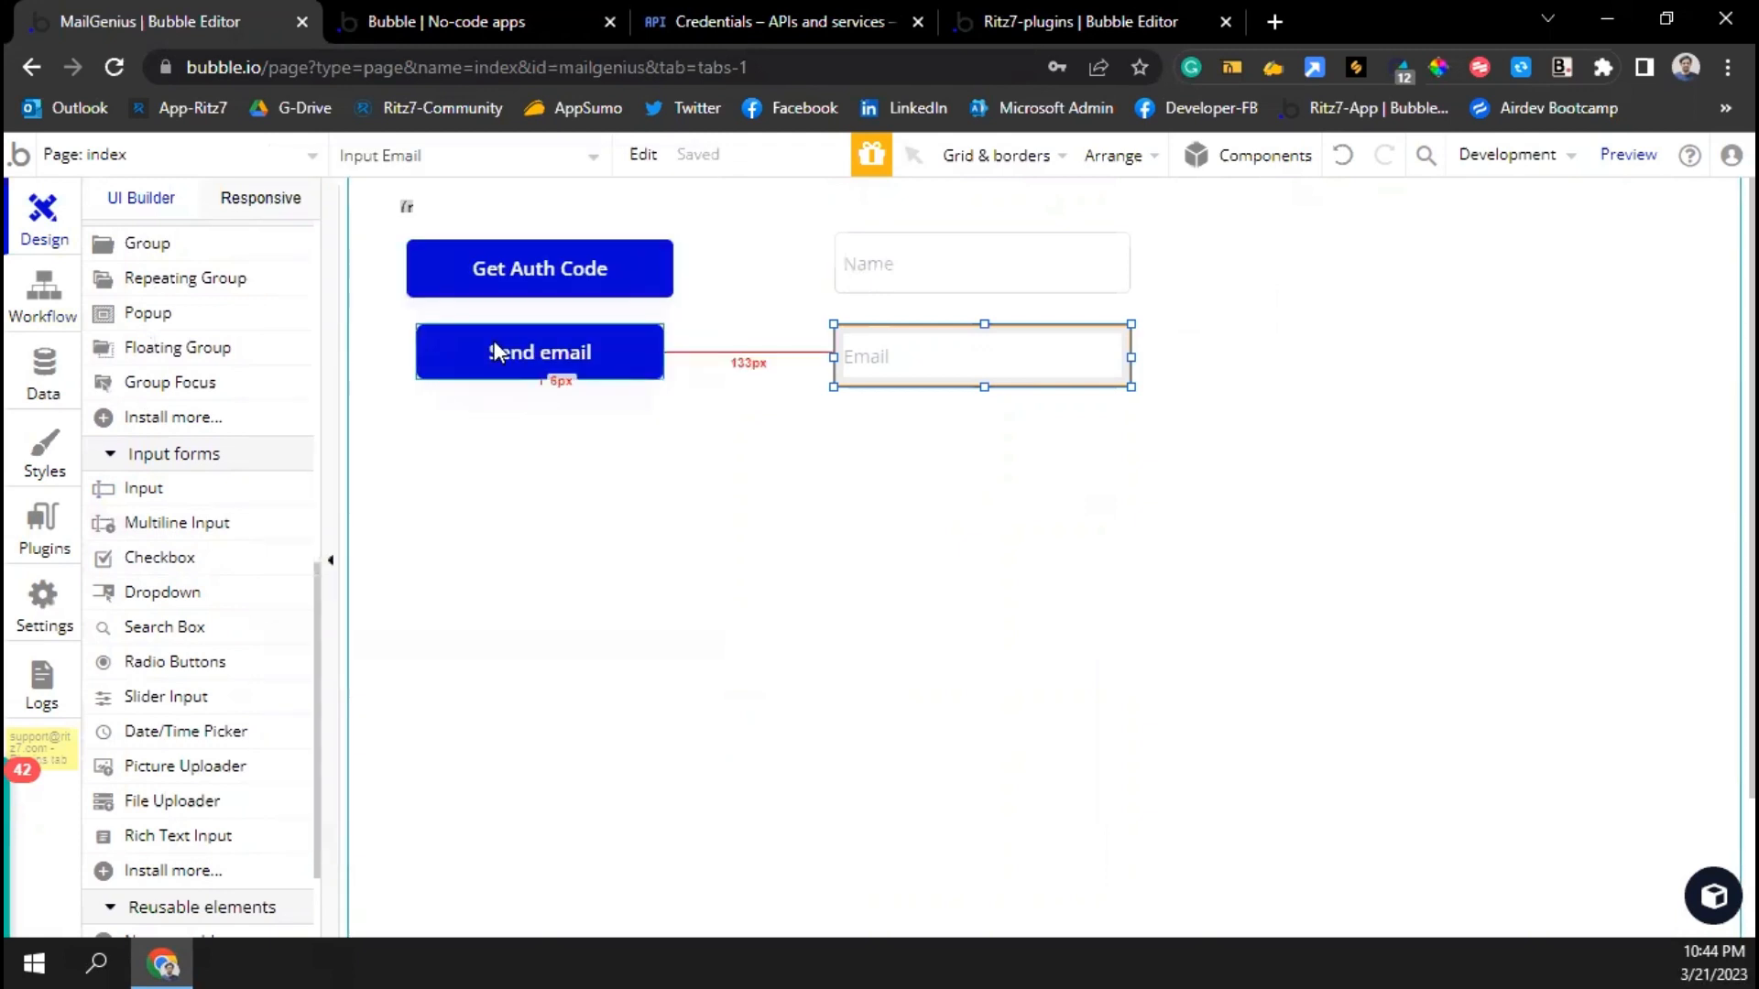
Open the Send email button's workflow and its SendEmail action settings
click(518, 363)
click(907, 357)
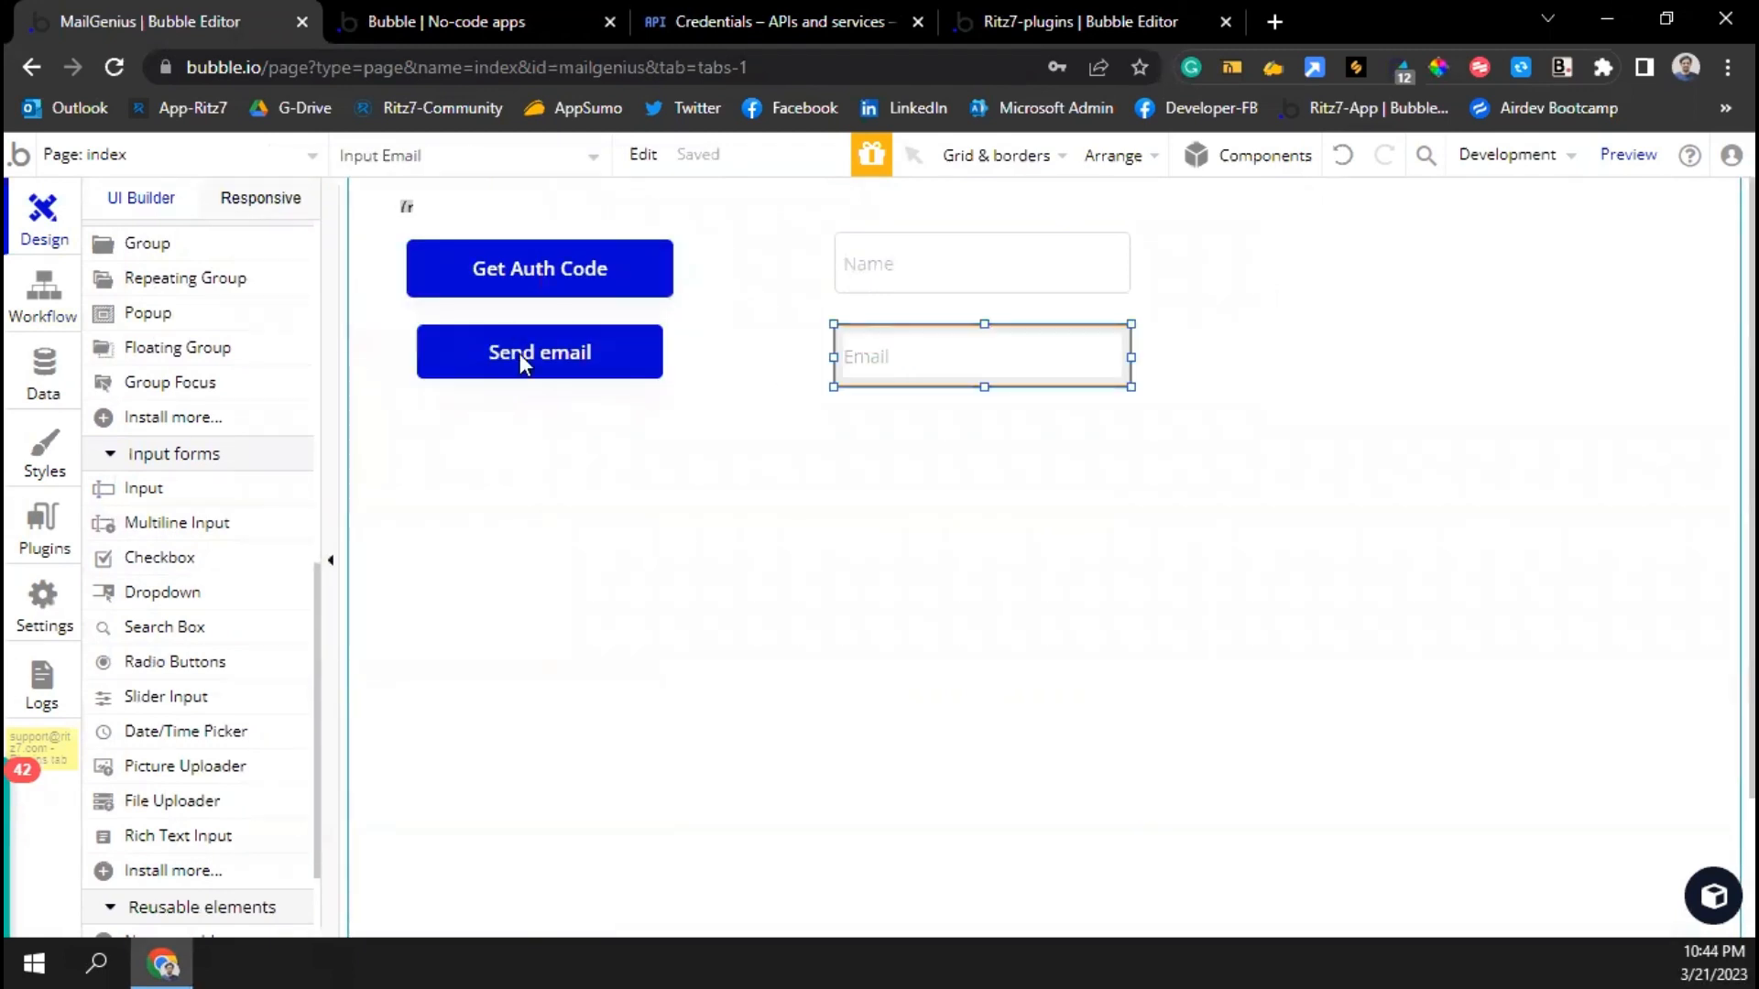
click(43, 293)
click(532, 344)
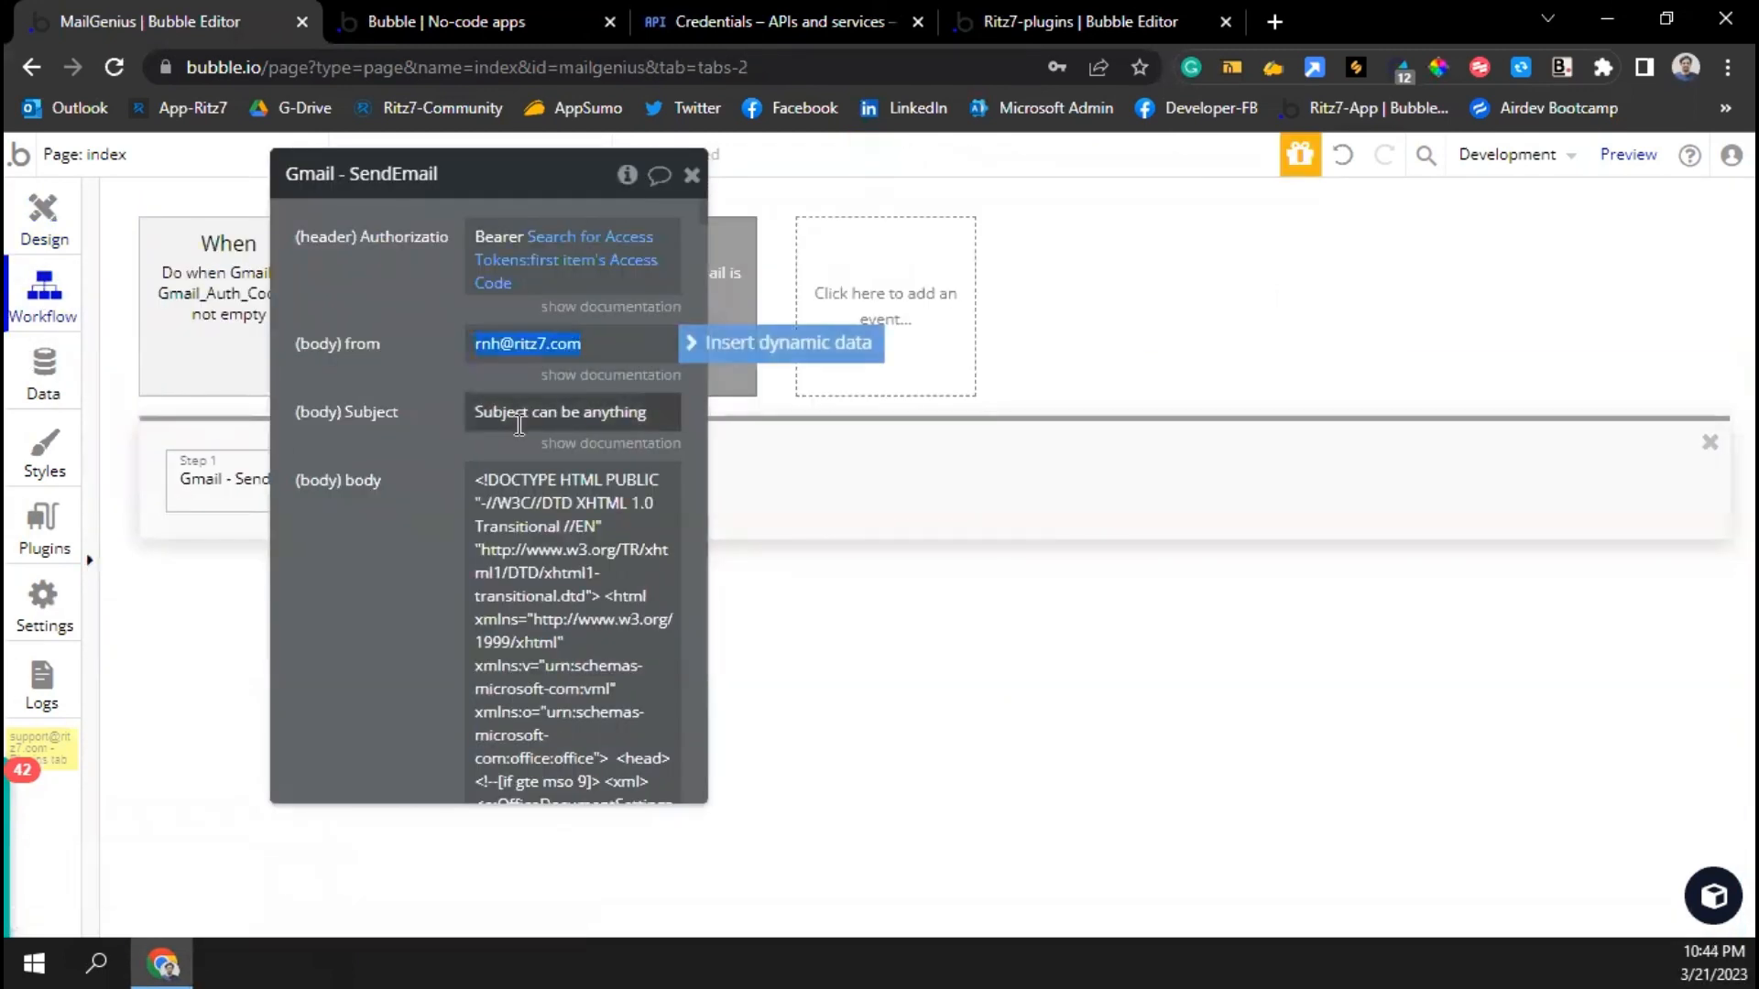
Insert Input Name's value after 'Hi' in the email body greeting
click(559, 486)
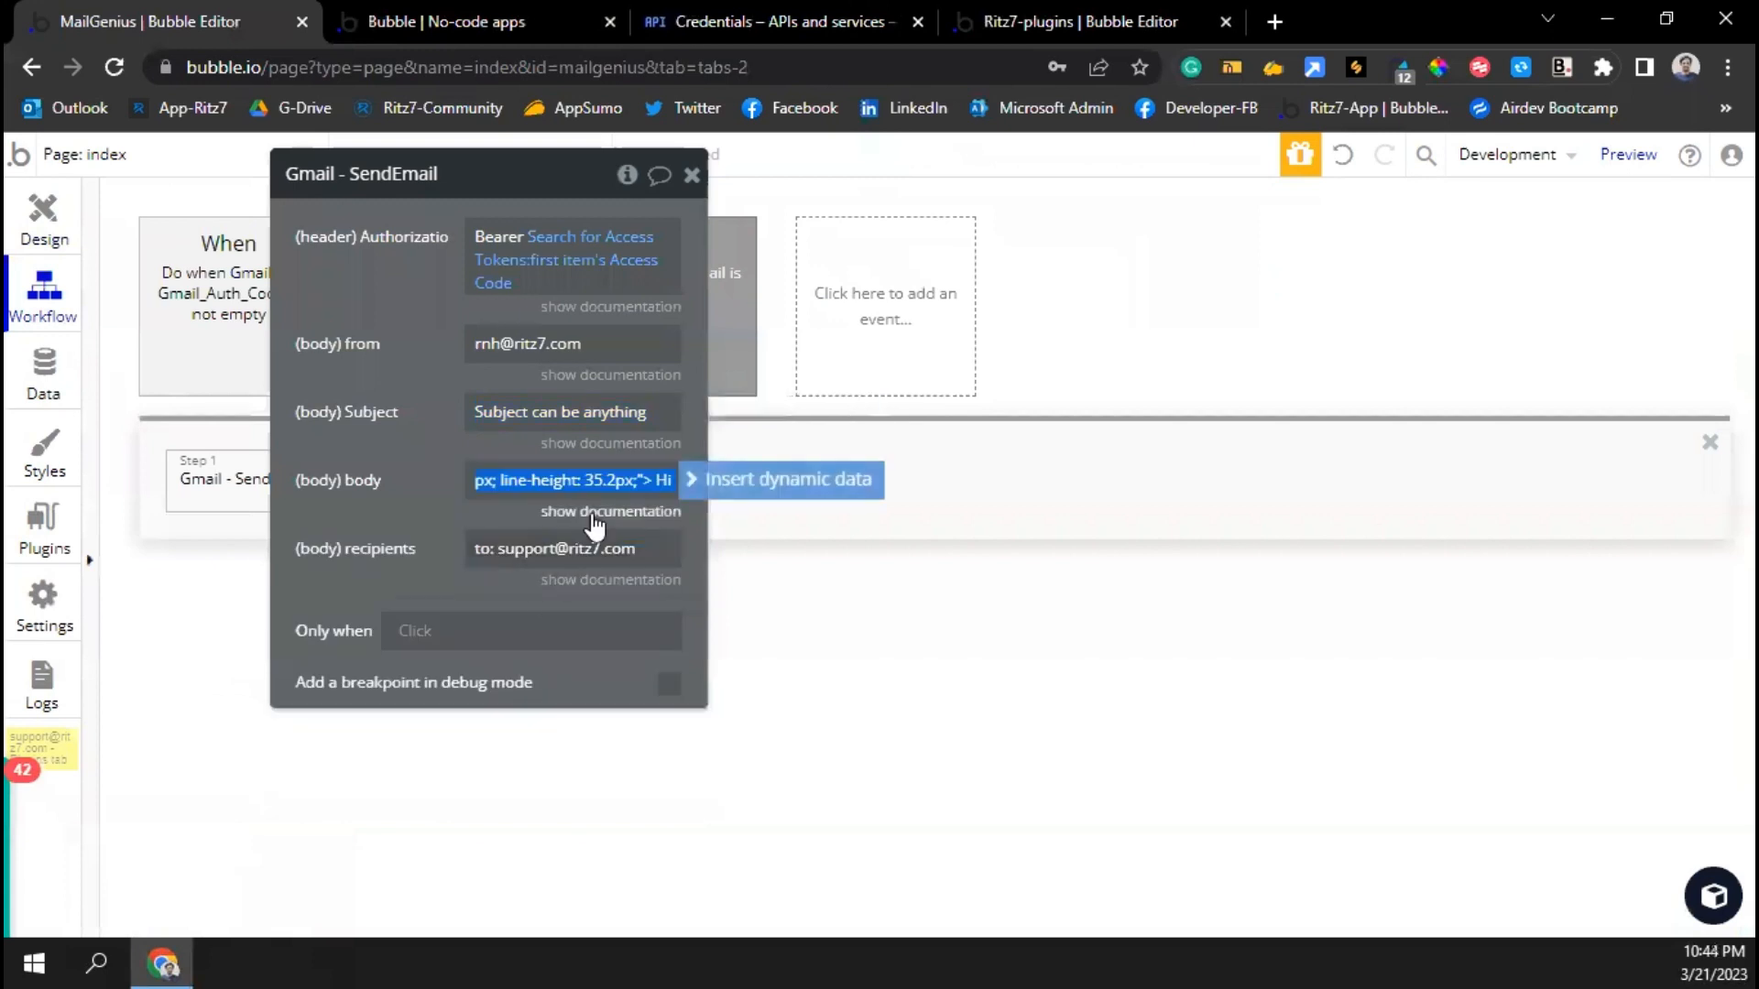
click(702, 479)
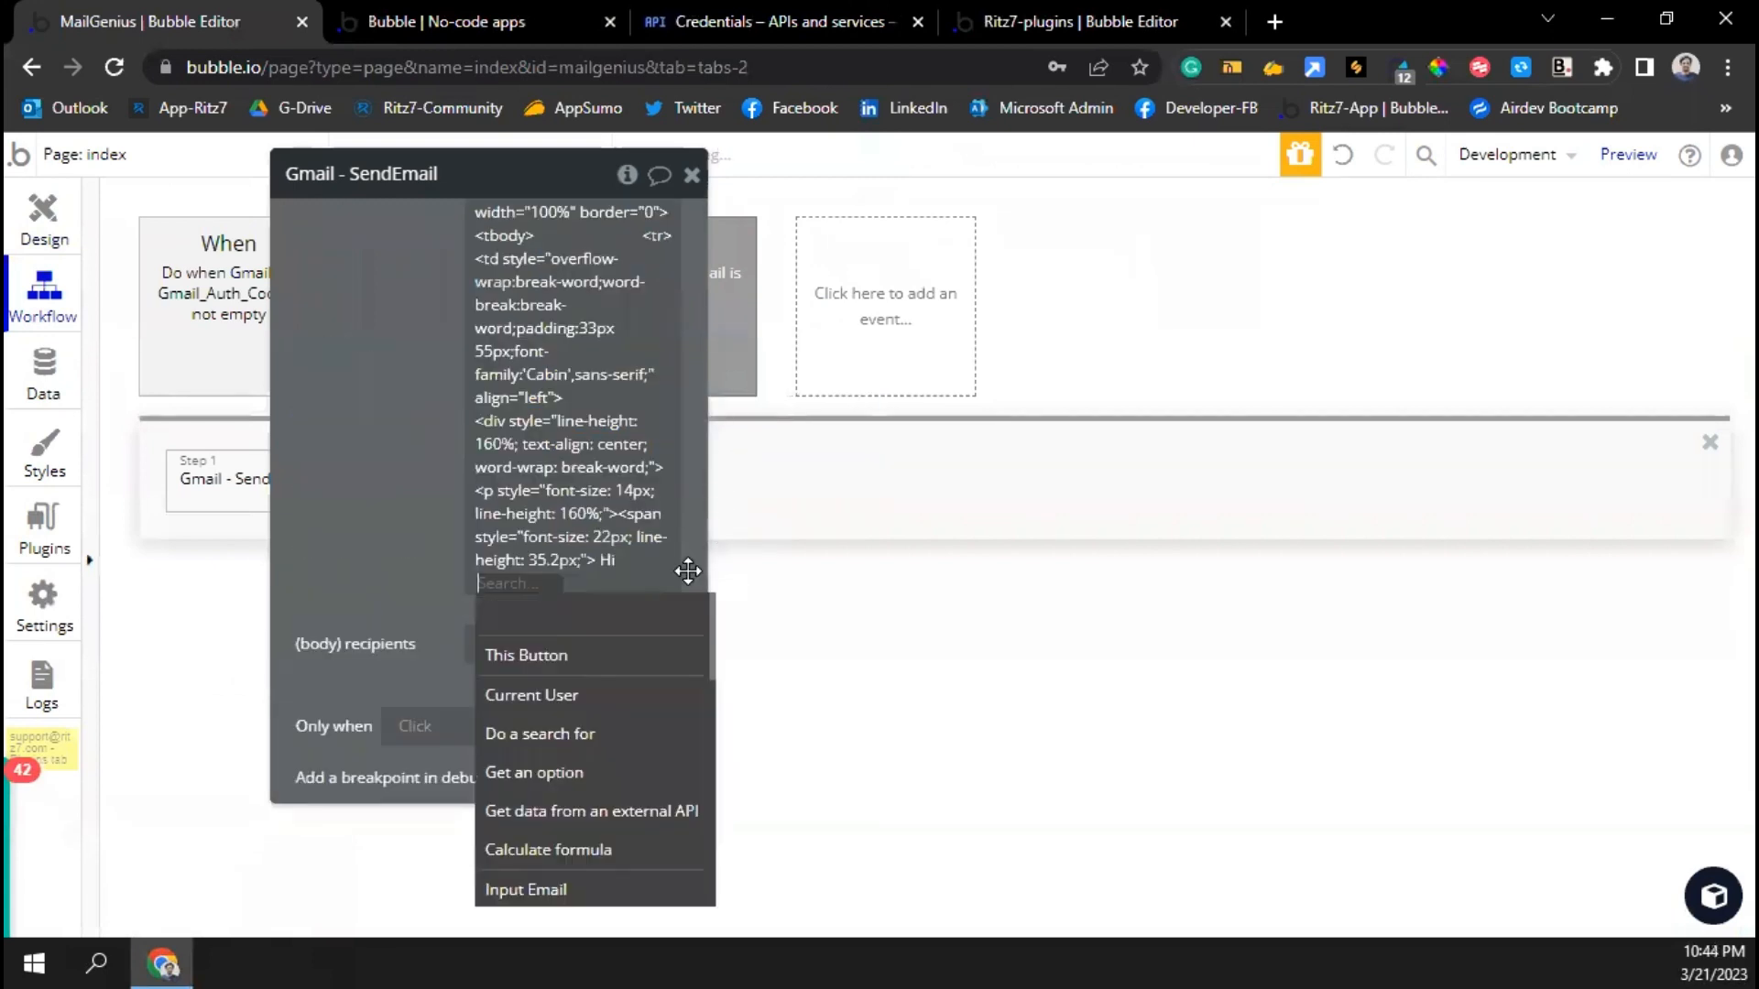
scroll(688, 571, down, 3)
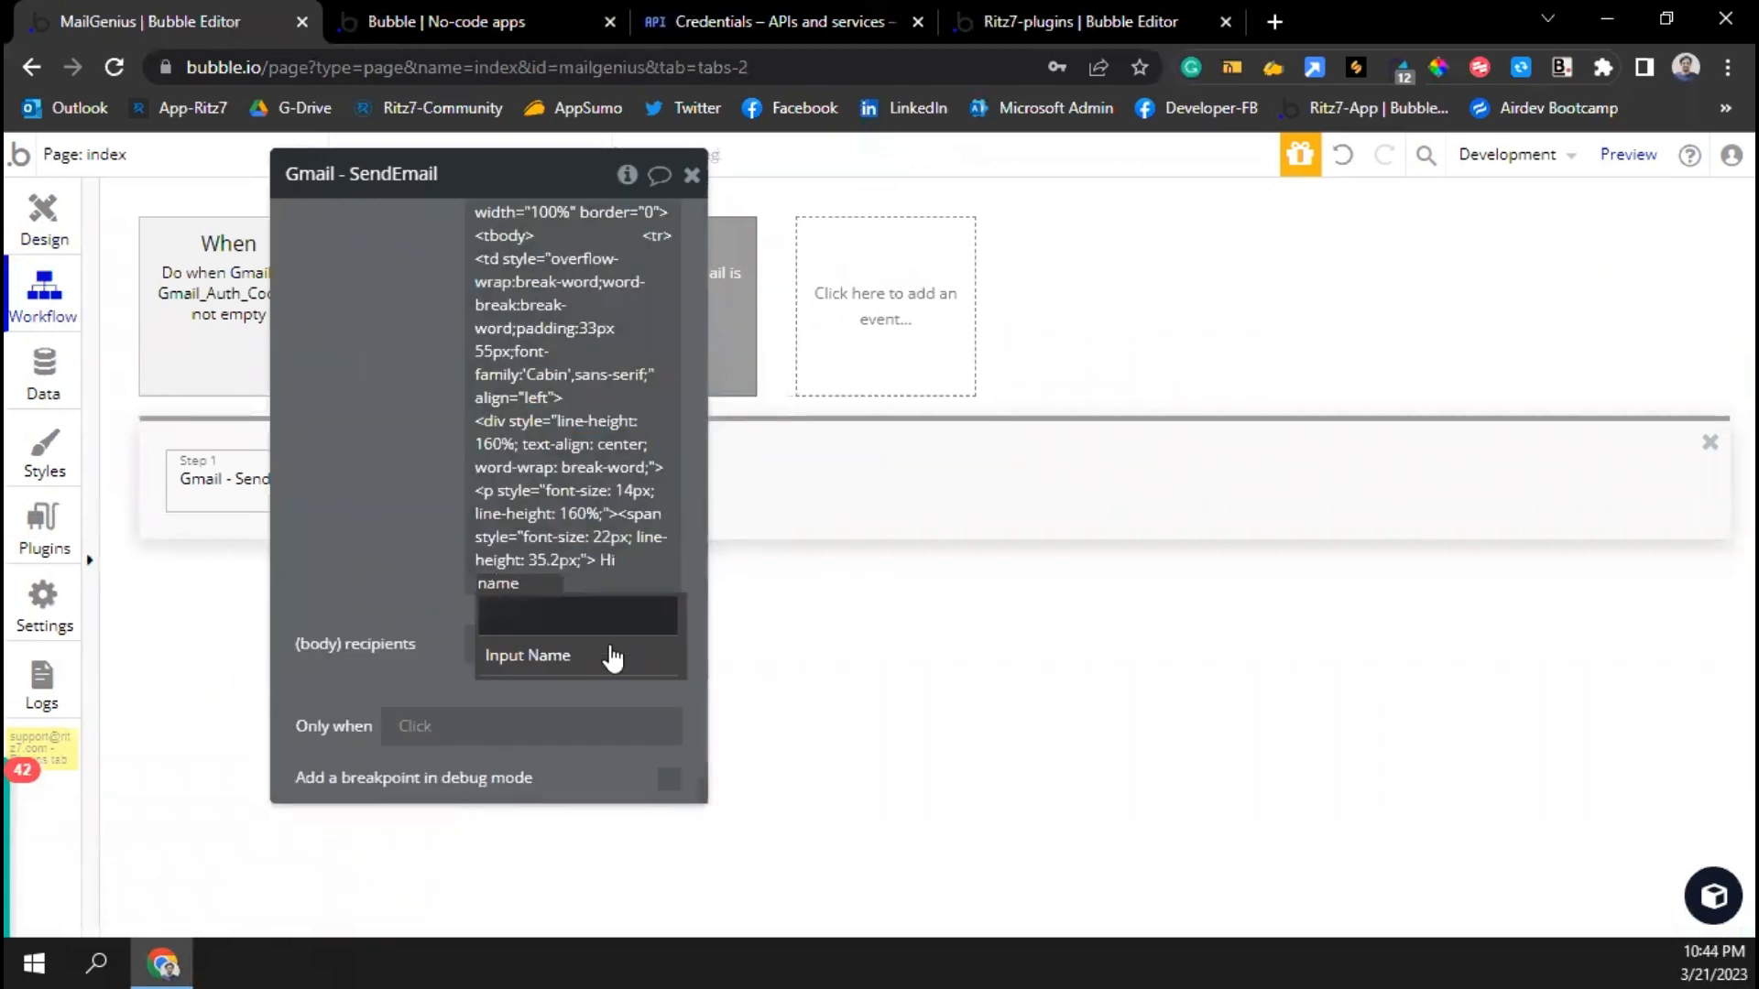
click(608, 654)
click(585, 641)
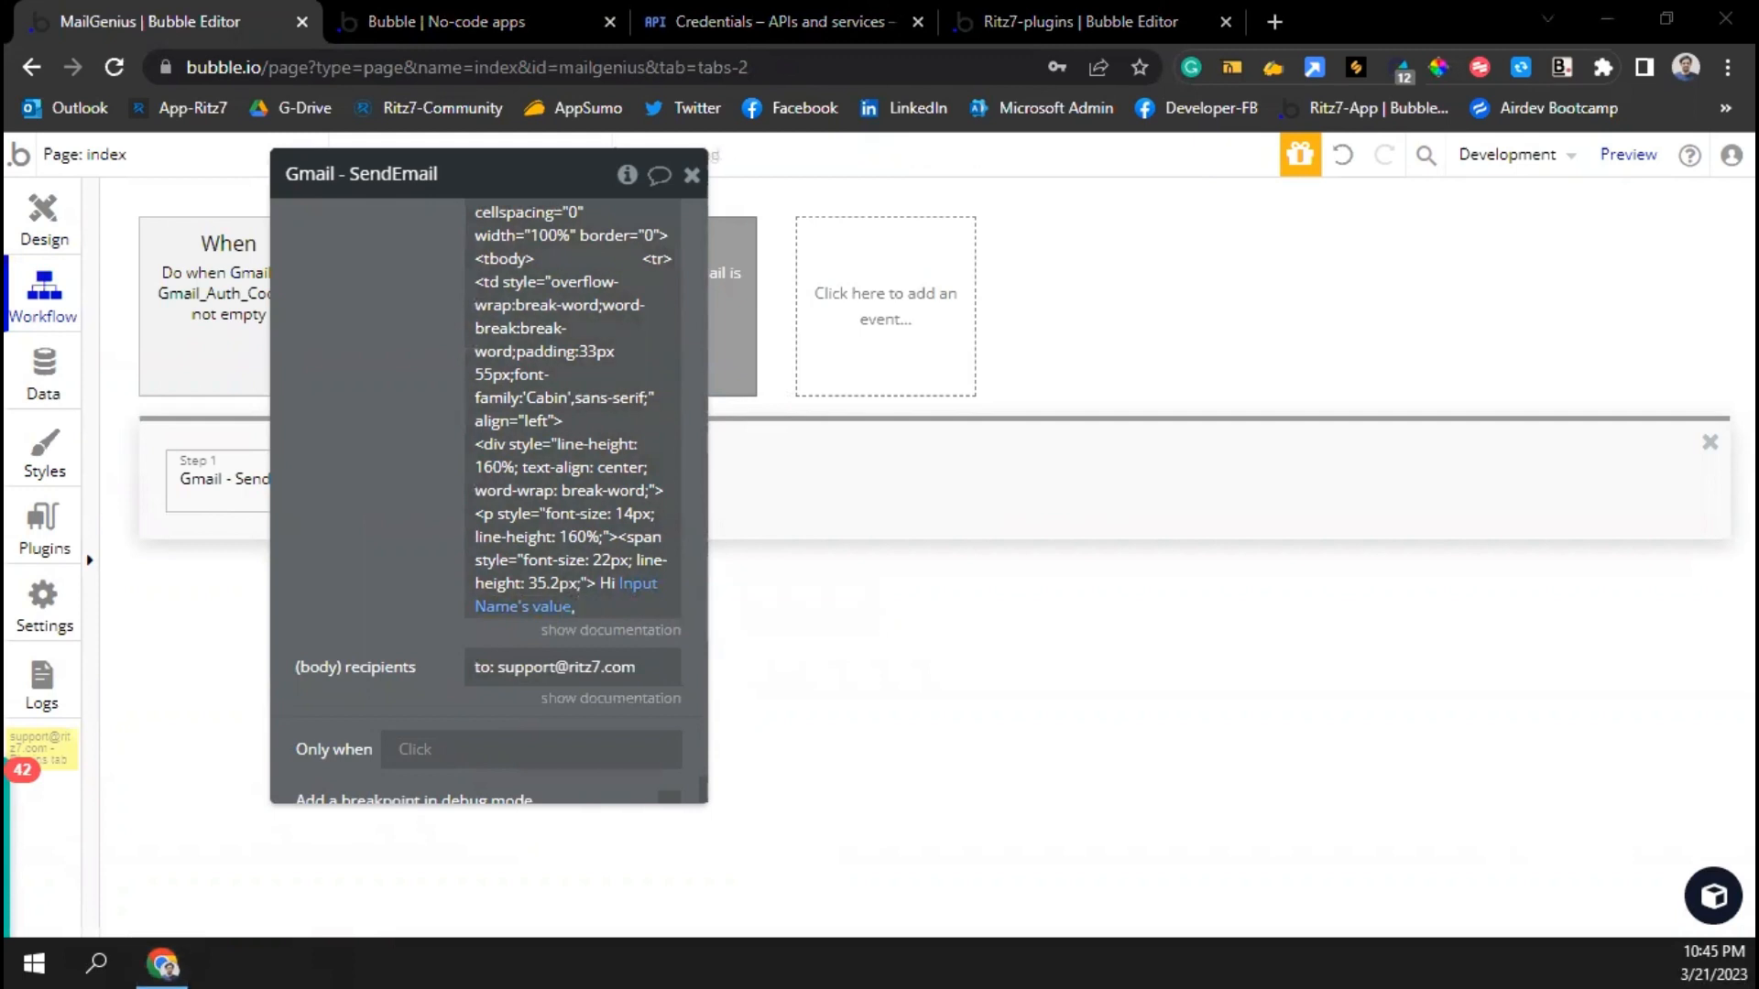
double_click(643, 609)
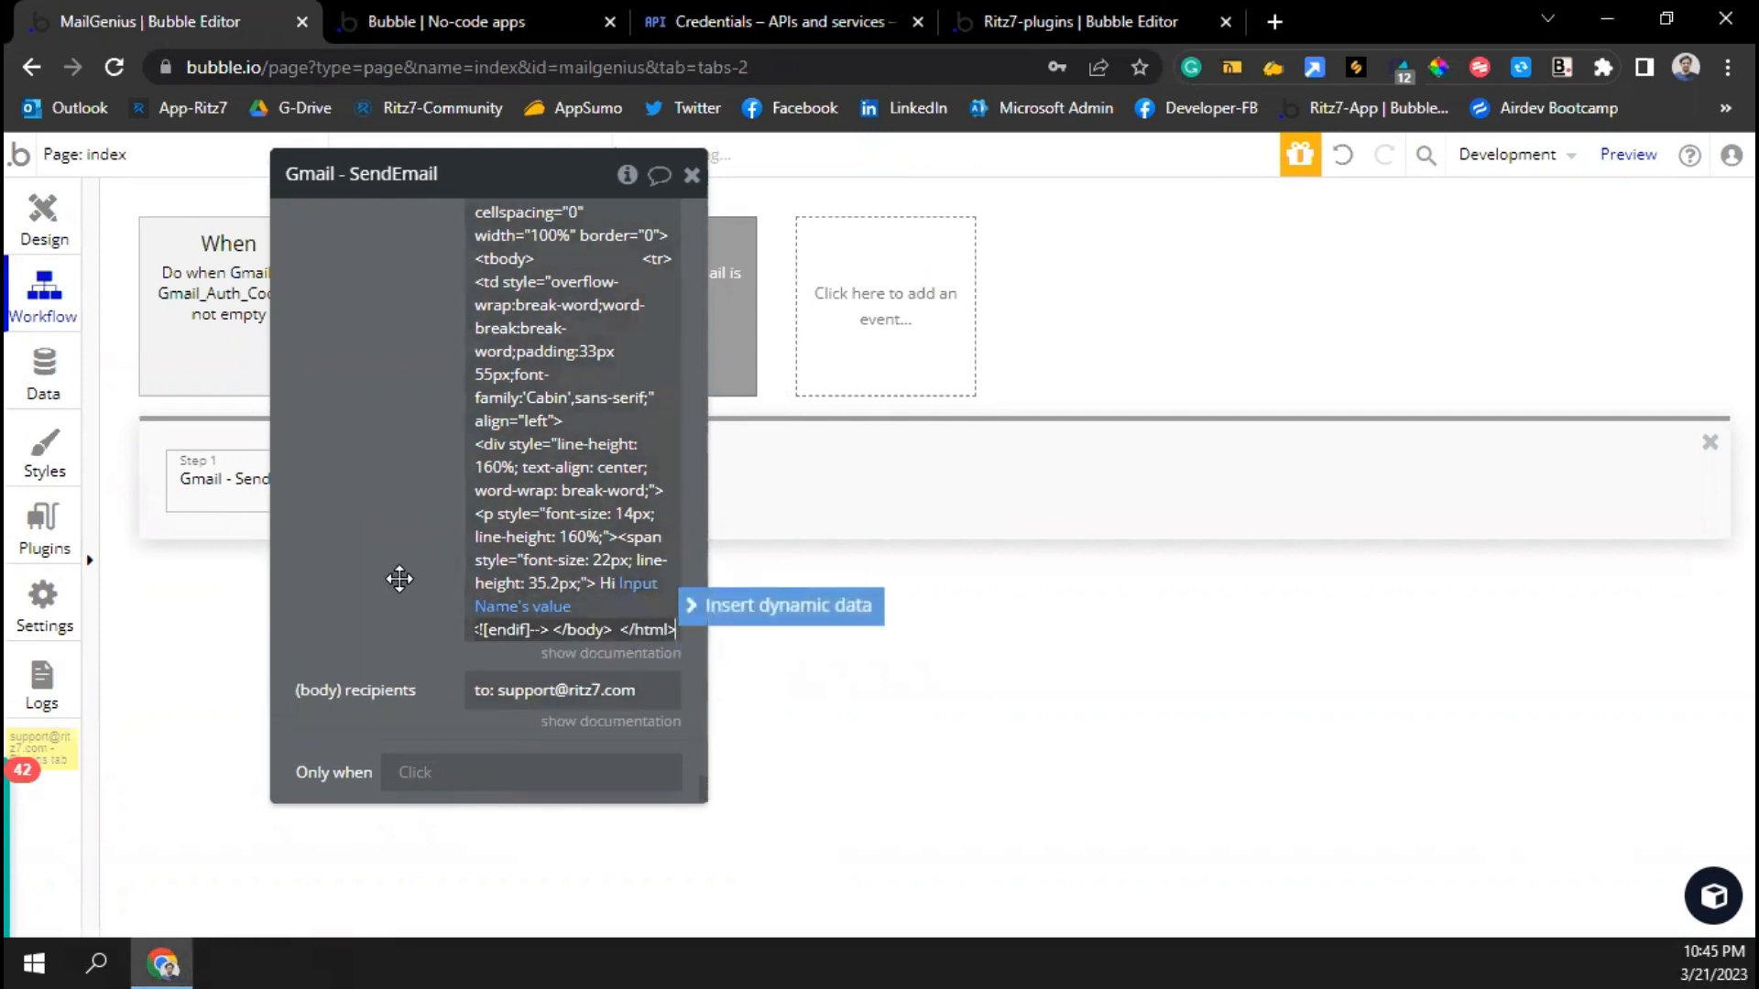
click(396, 577)
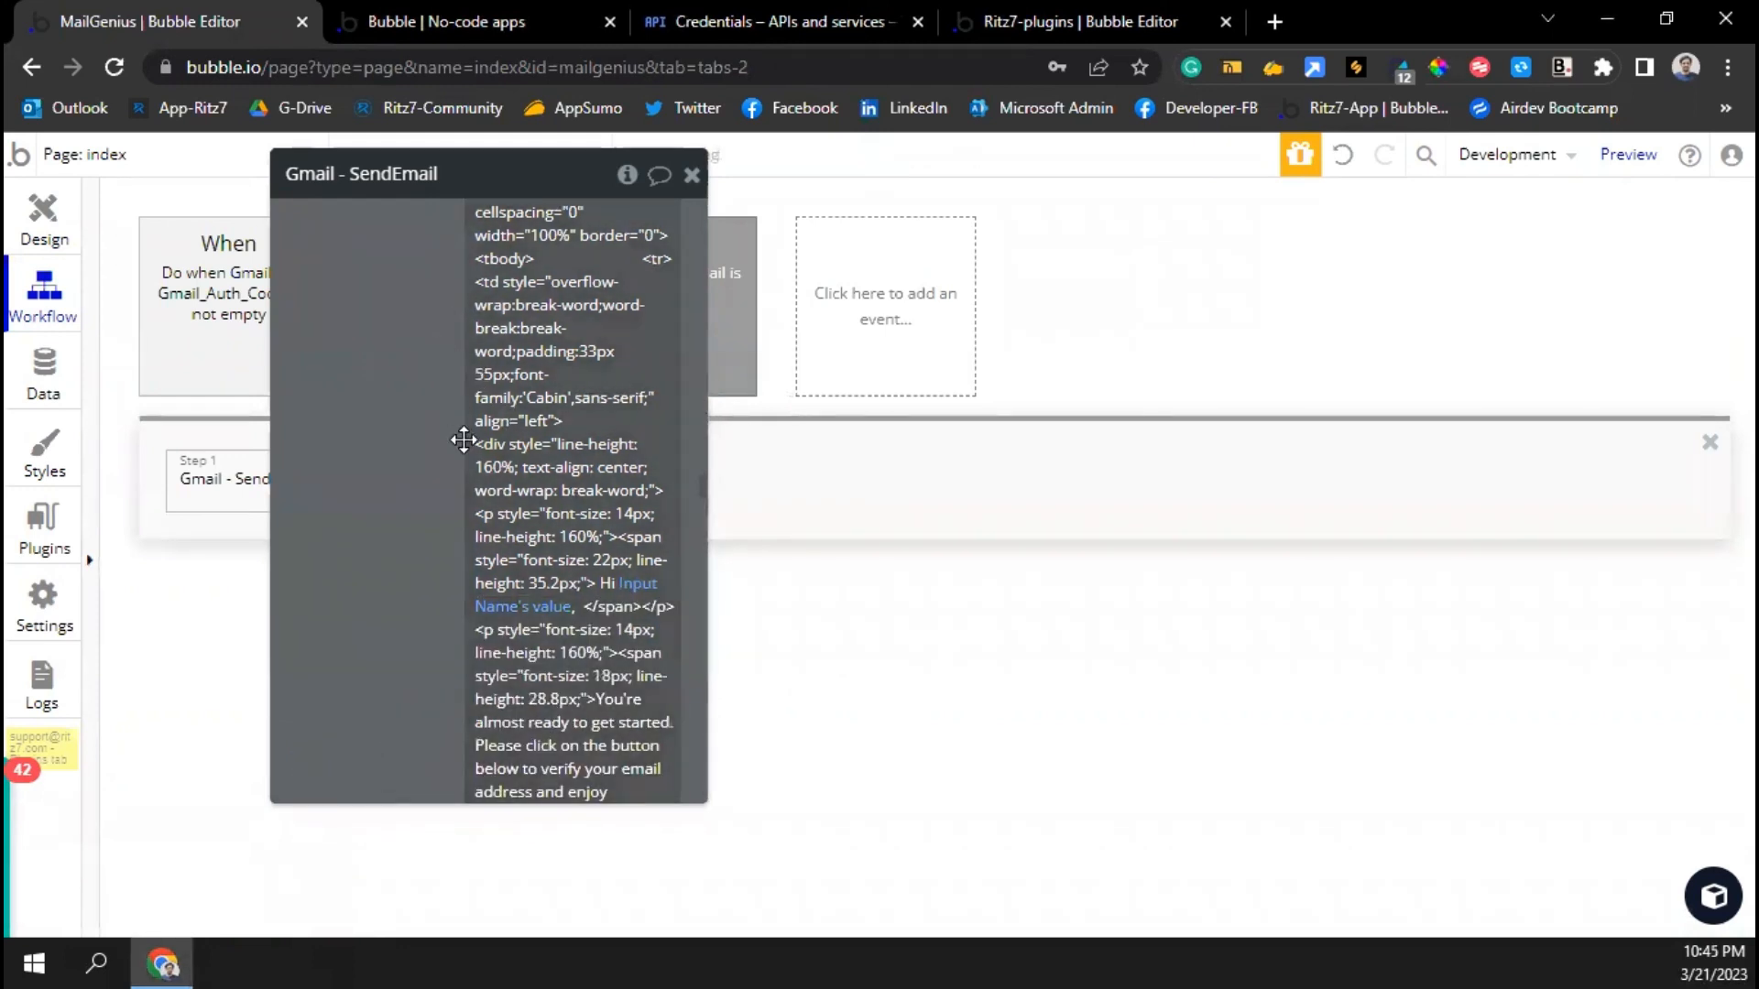
Replace the fixed recipient with Input Email's value, then return to the app preview
scroll(455, 439, down, 10)
scroll(458, 465, down, 10)
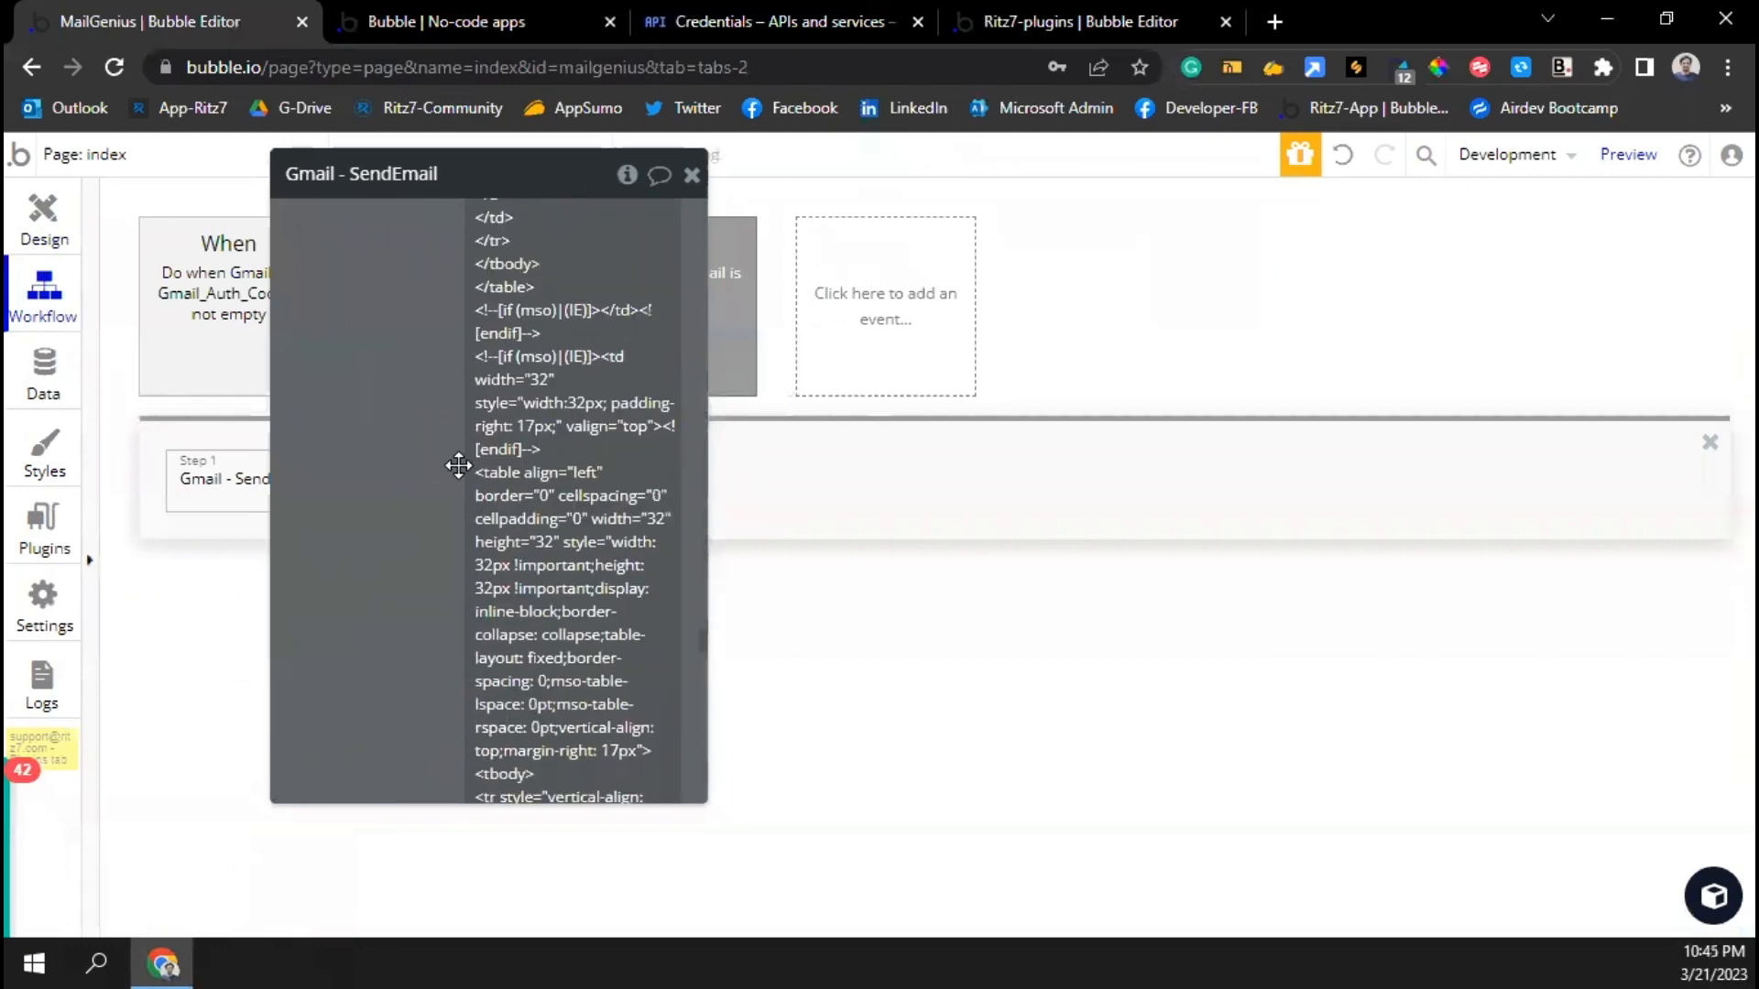
scroll(472, 602, down, 10)
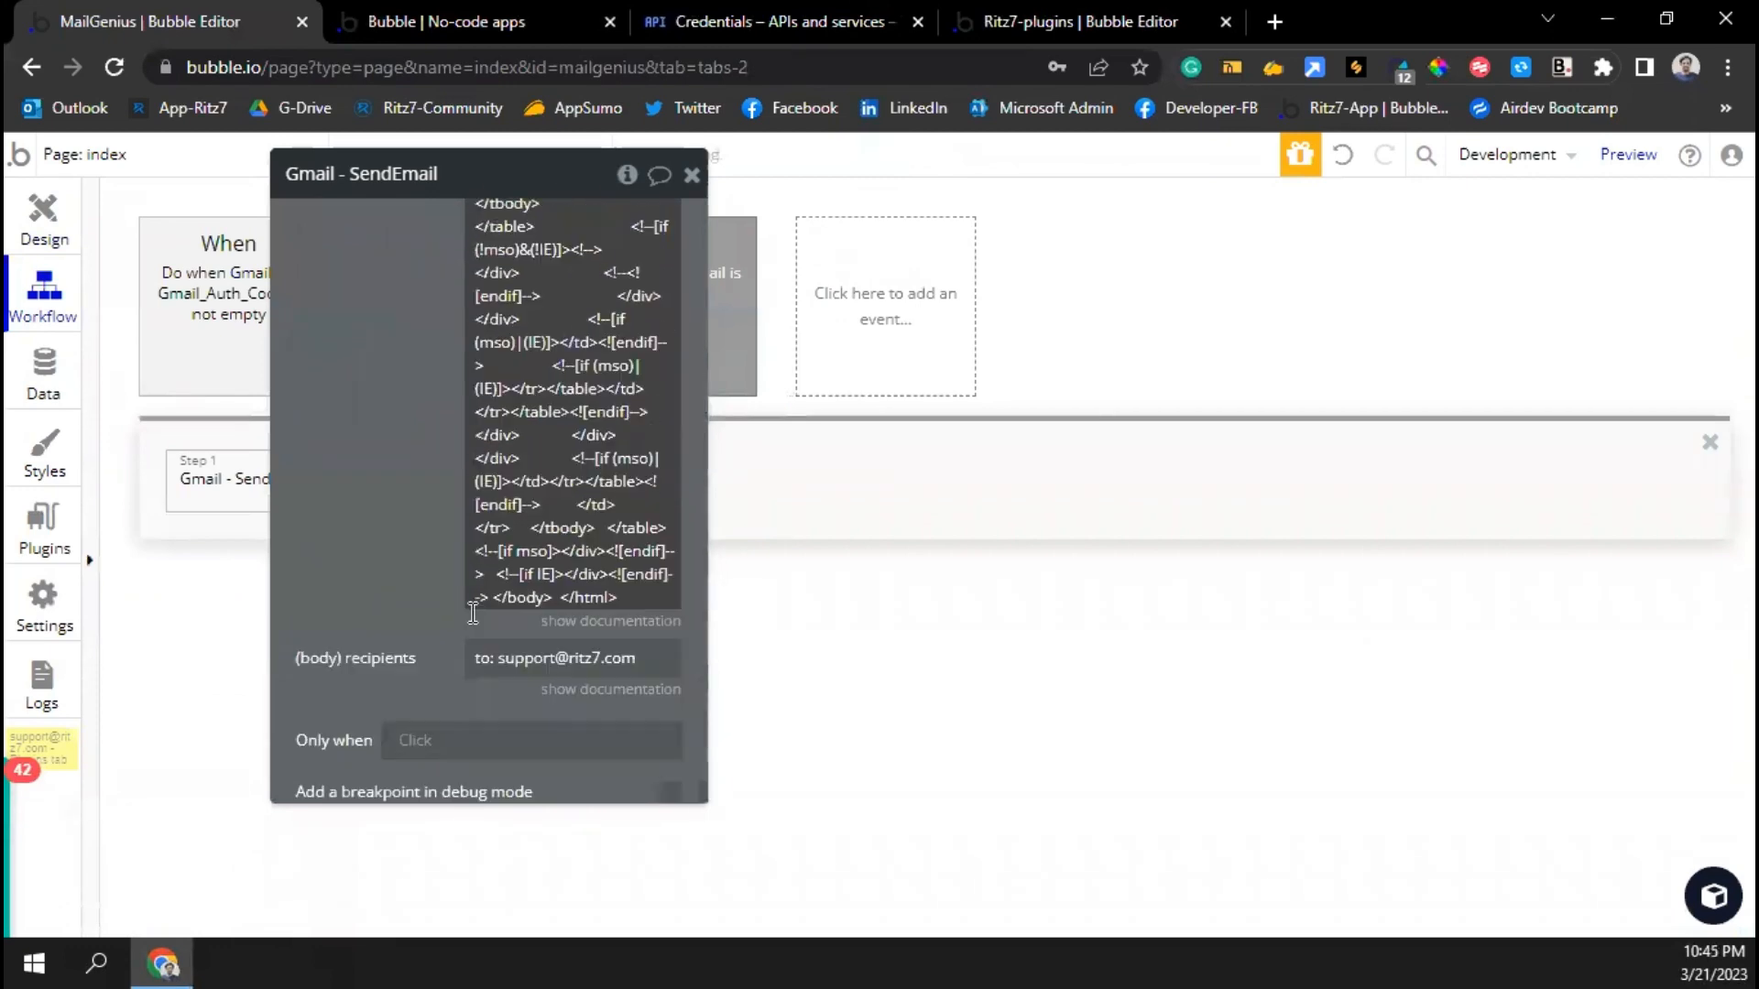
click(549, 650)
key(BackSpace)
key(BackSpace)
key(BackSpace)
key(BackSpace)
key(BackSpace)
key(BackSpace)
key(BackSpace)
key(BackSpace)
key(BackSpace)
key(BackSpace)
key(BackSpace)
key(BackSpace)
key(BackSpace)
key(BackSpace)
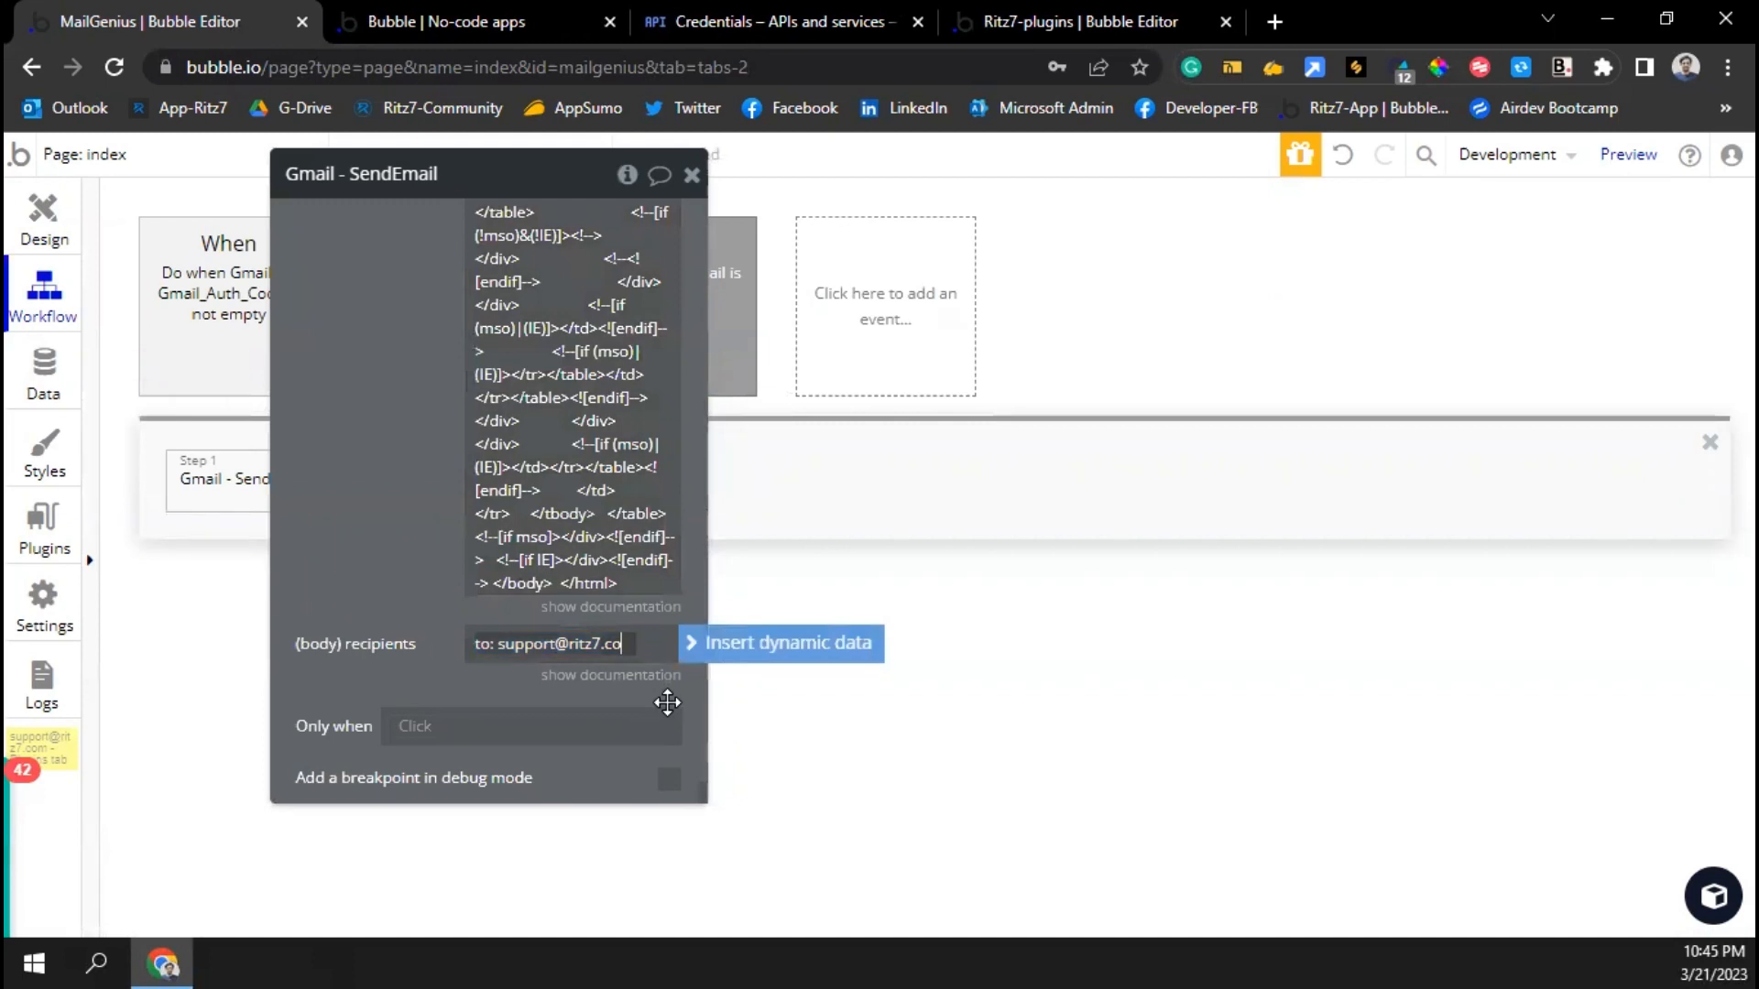
key(BackSpace)
key(BackSpace)
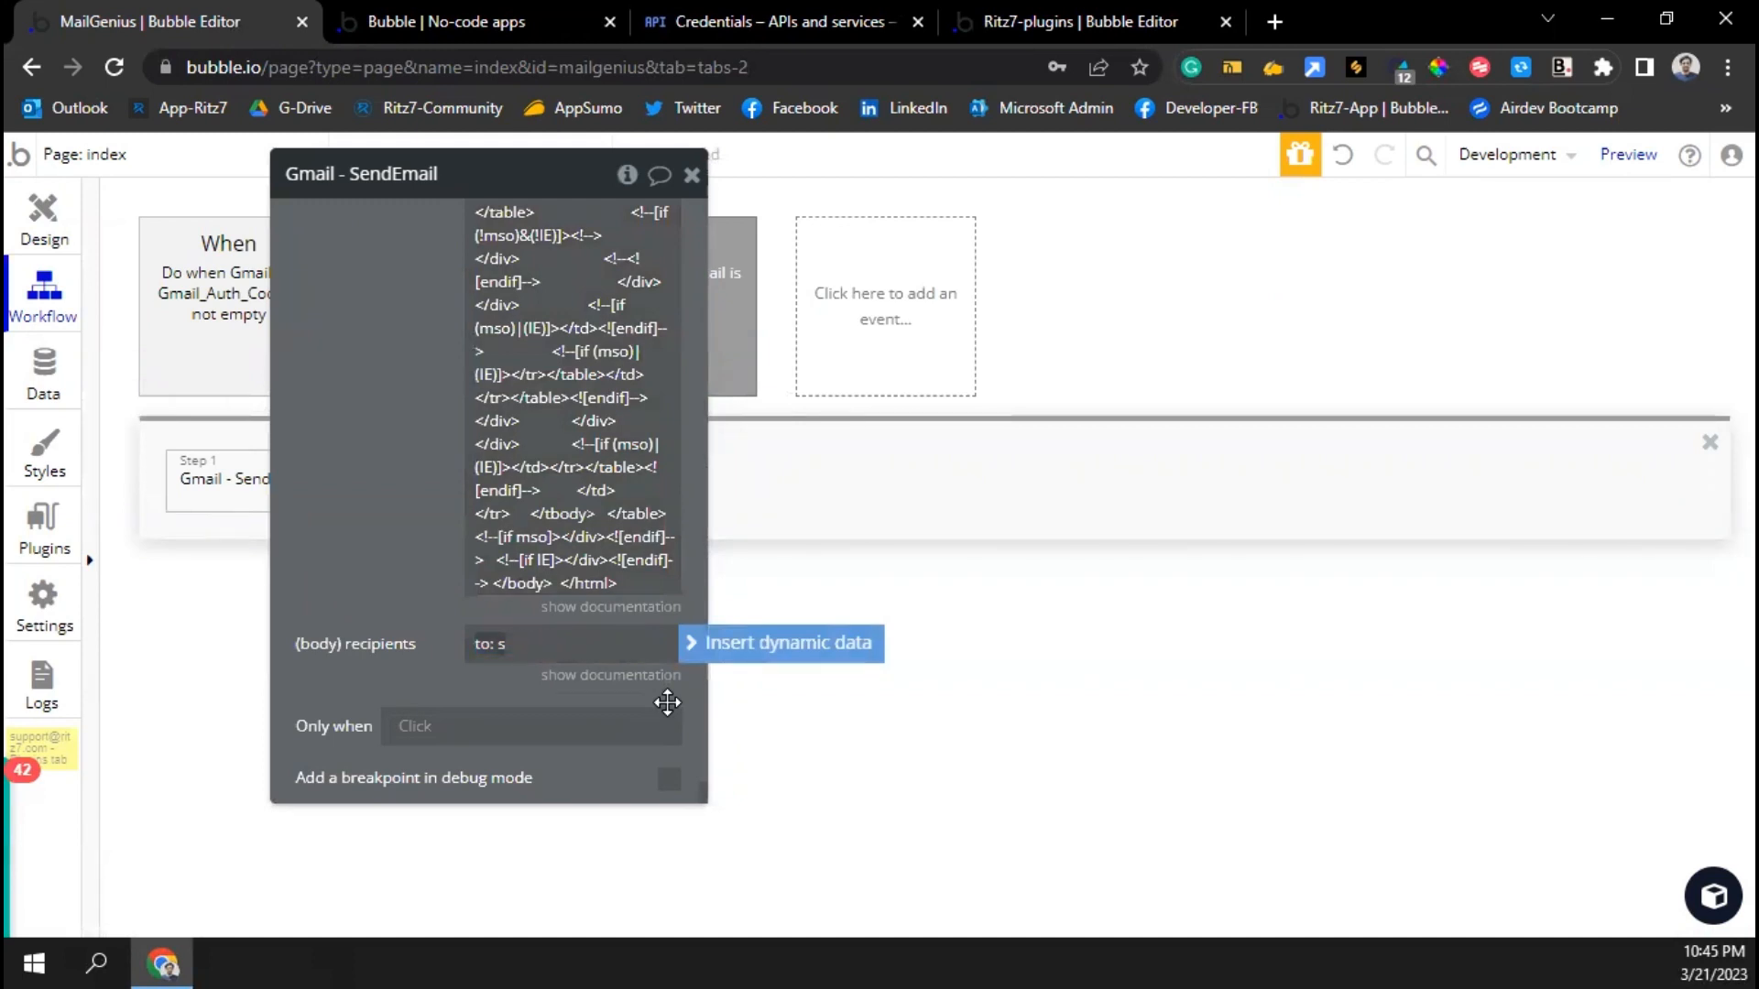
key(BackSpace)
click(701, 643)
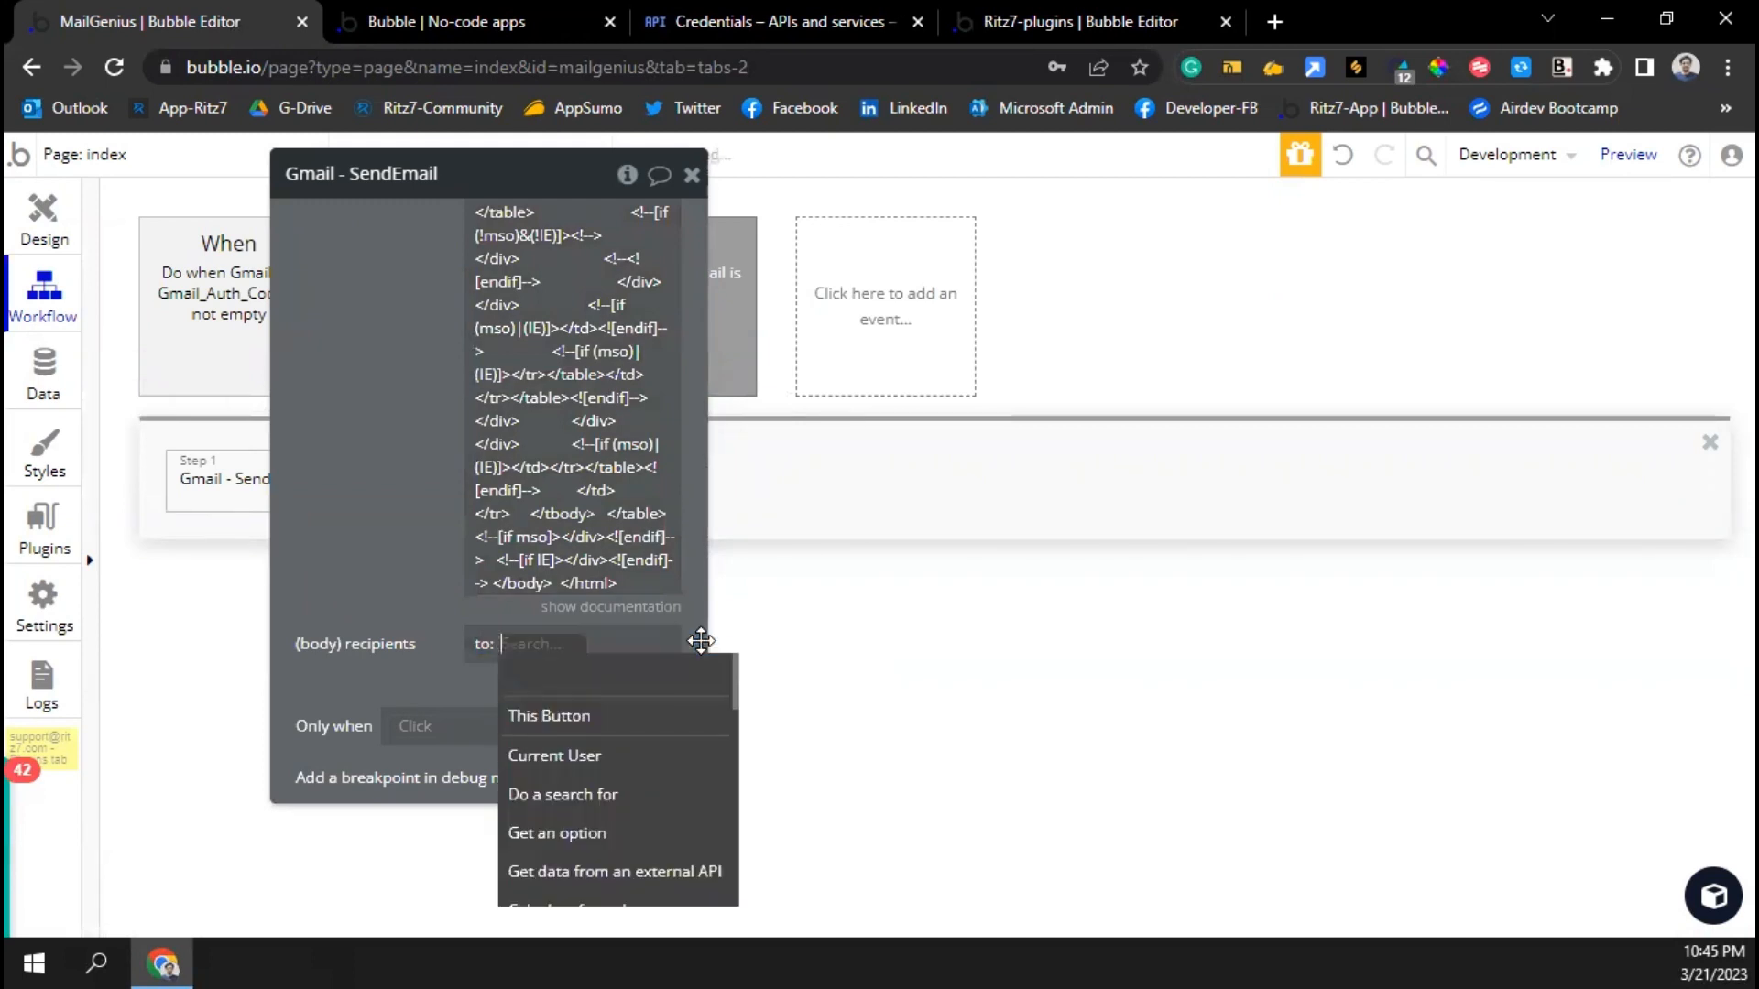
text(email)
click(559, 715)
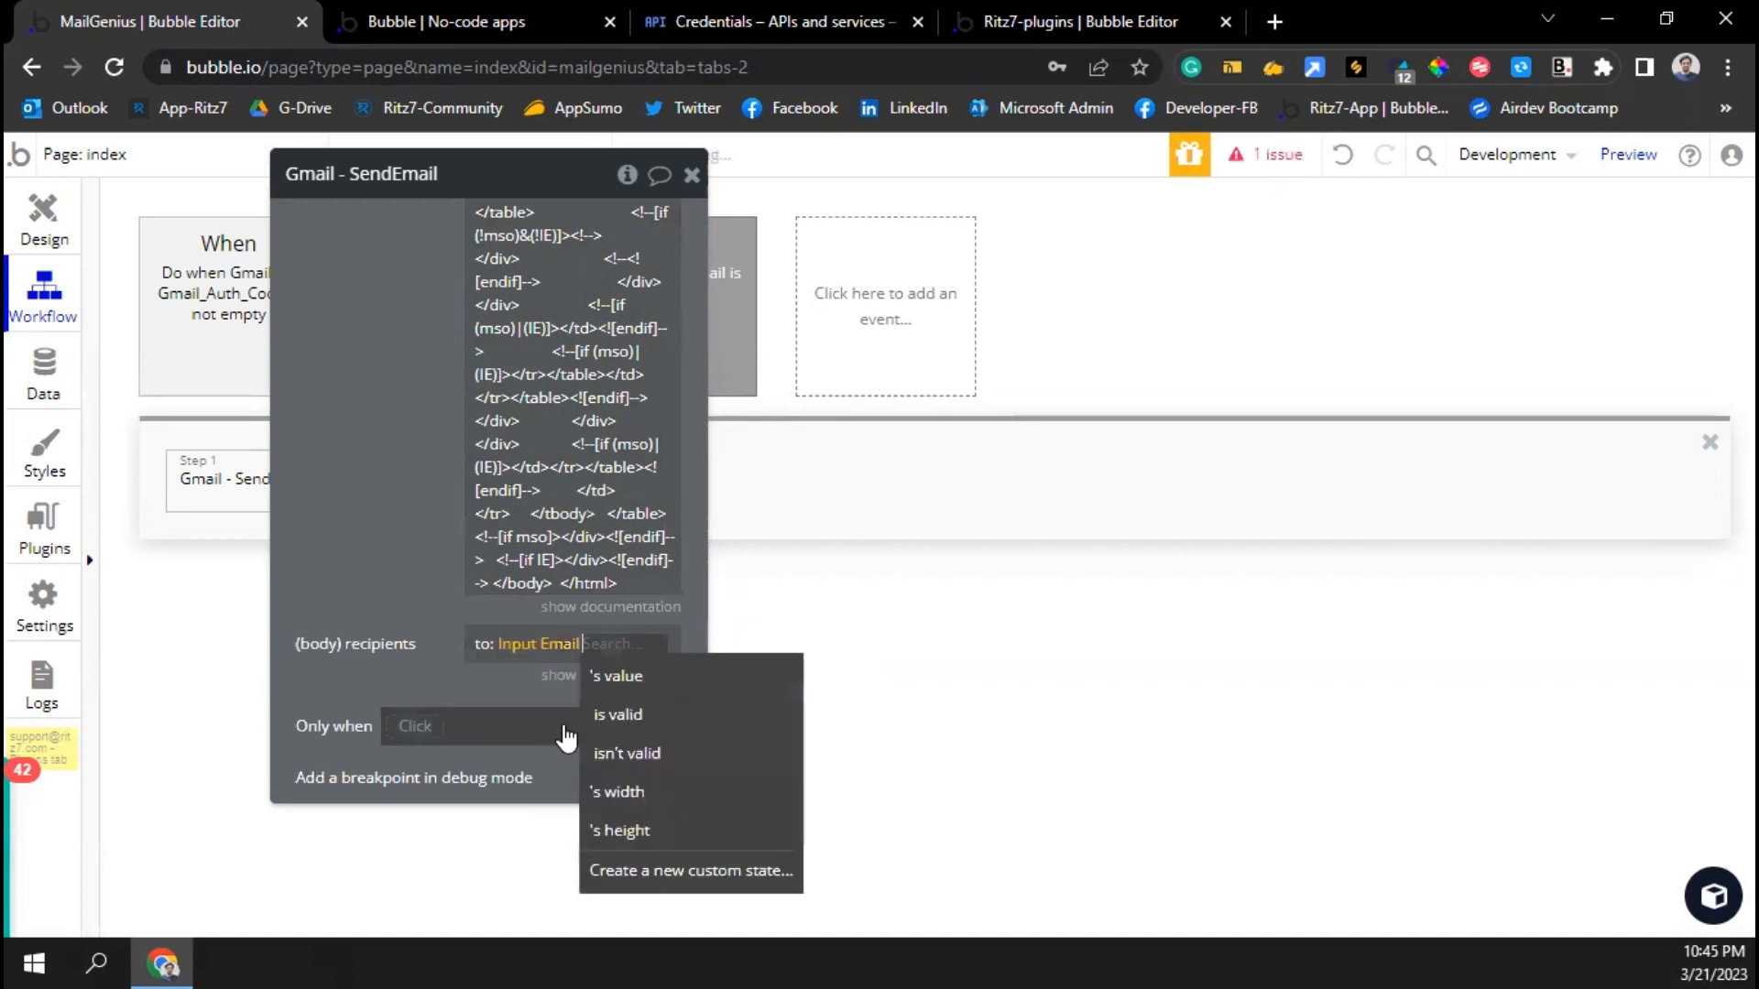
click(609, 675)
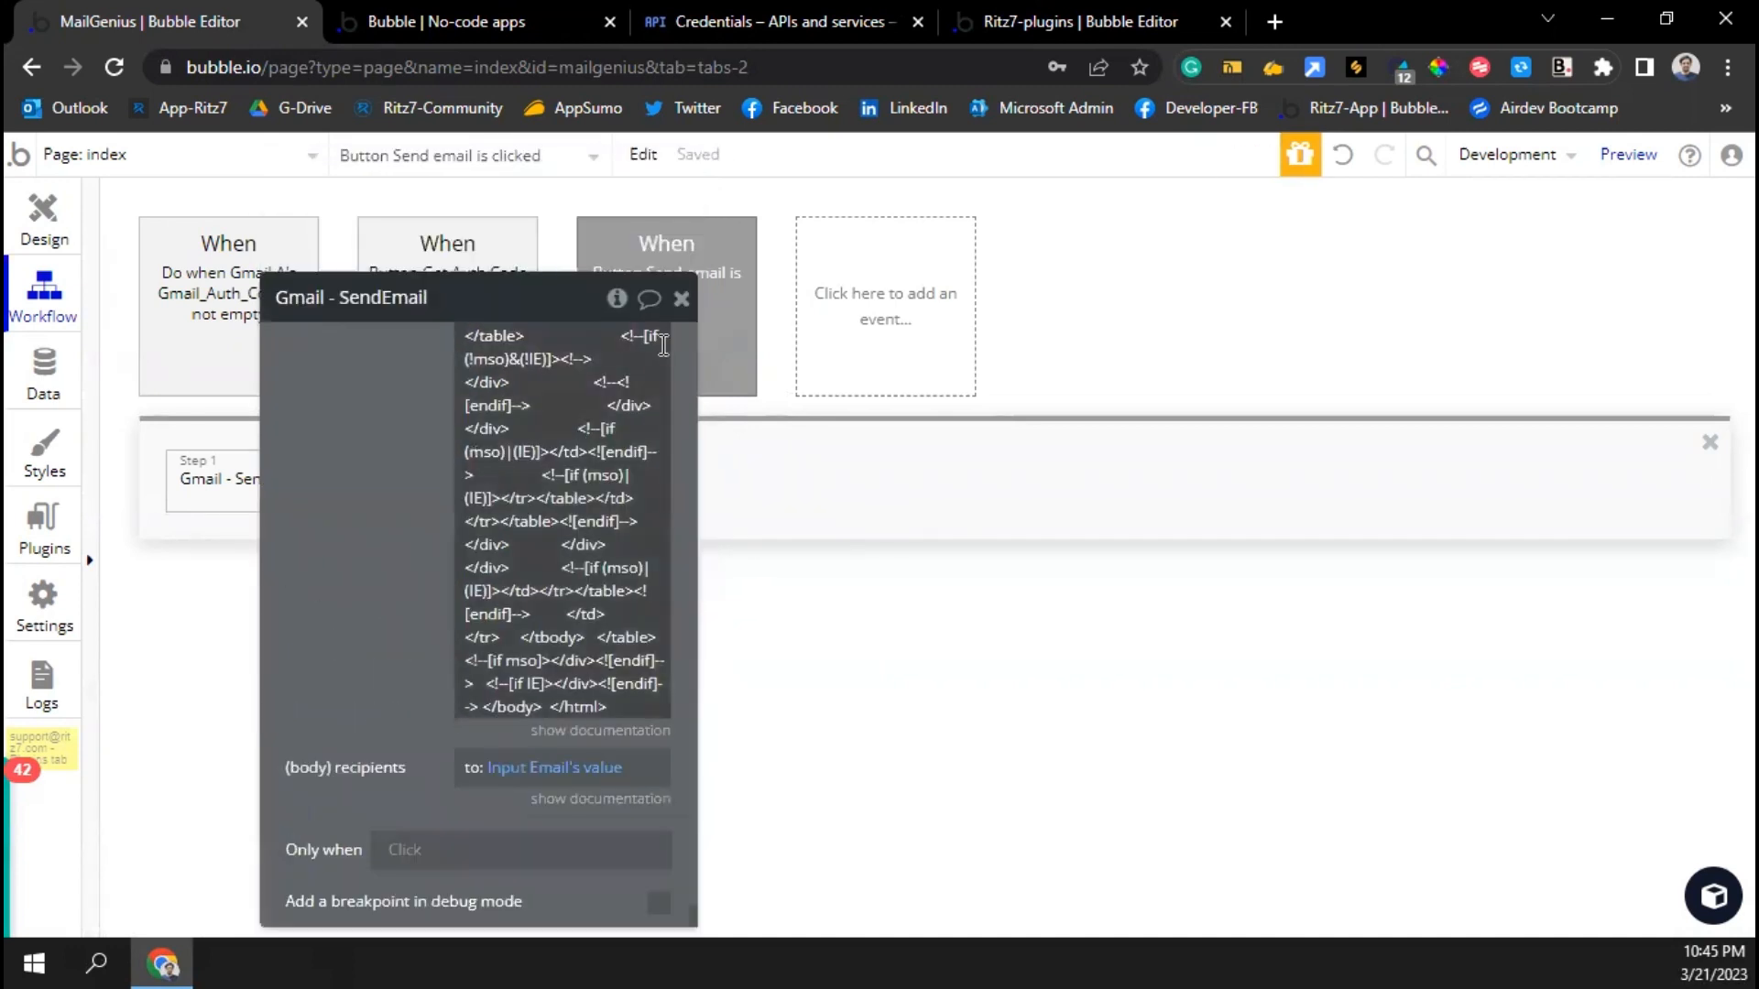
click(682, 299)
click(452, 28)
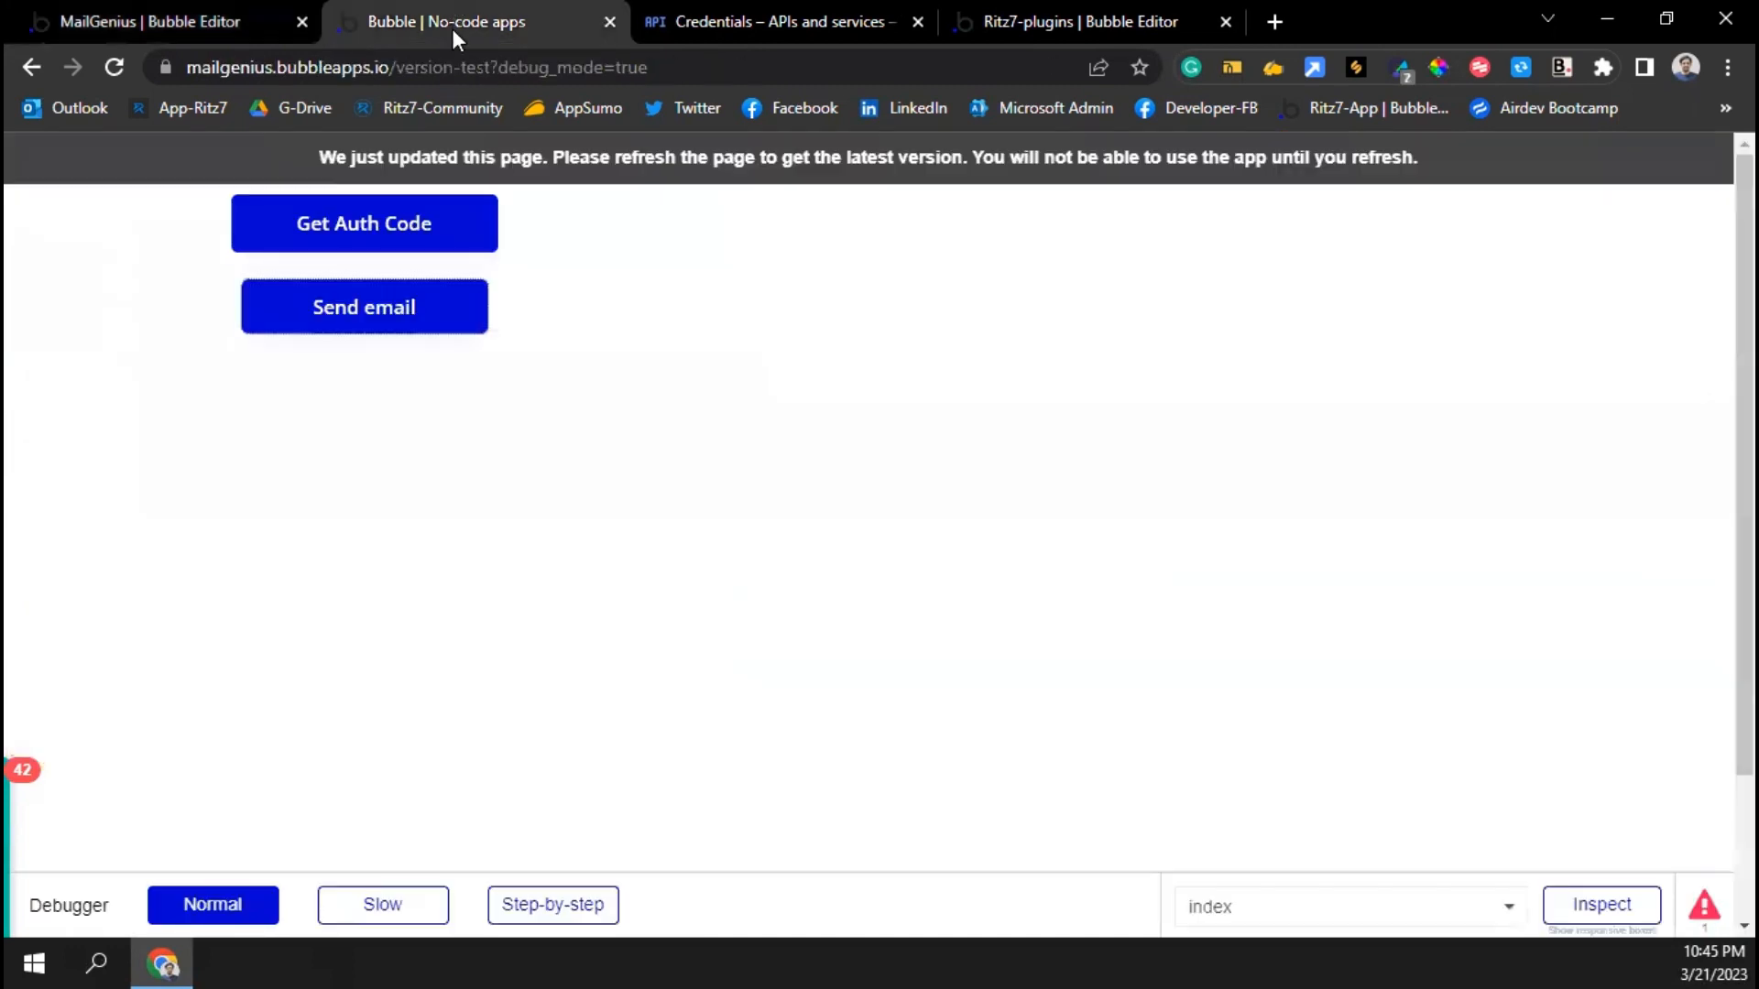
Reload the preview and send a test email to name 'Test' at the support e-mail address
key(F5)
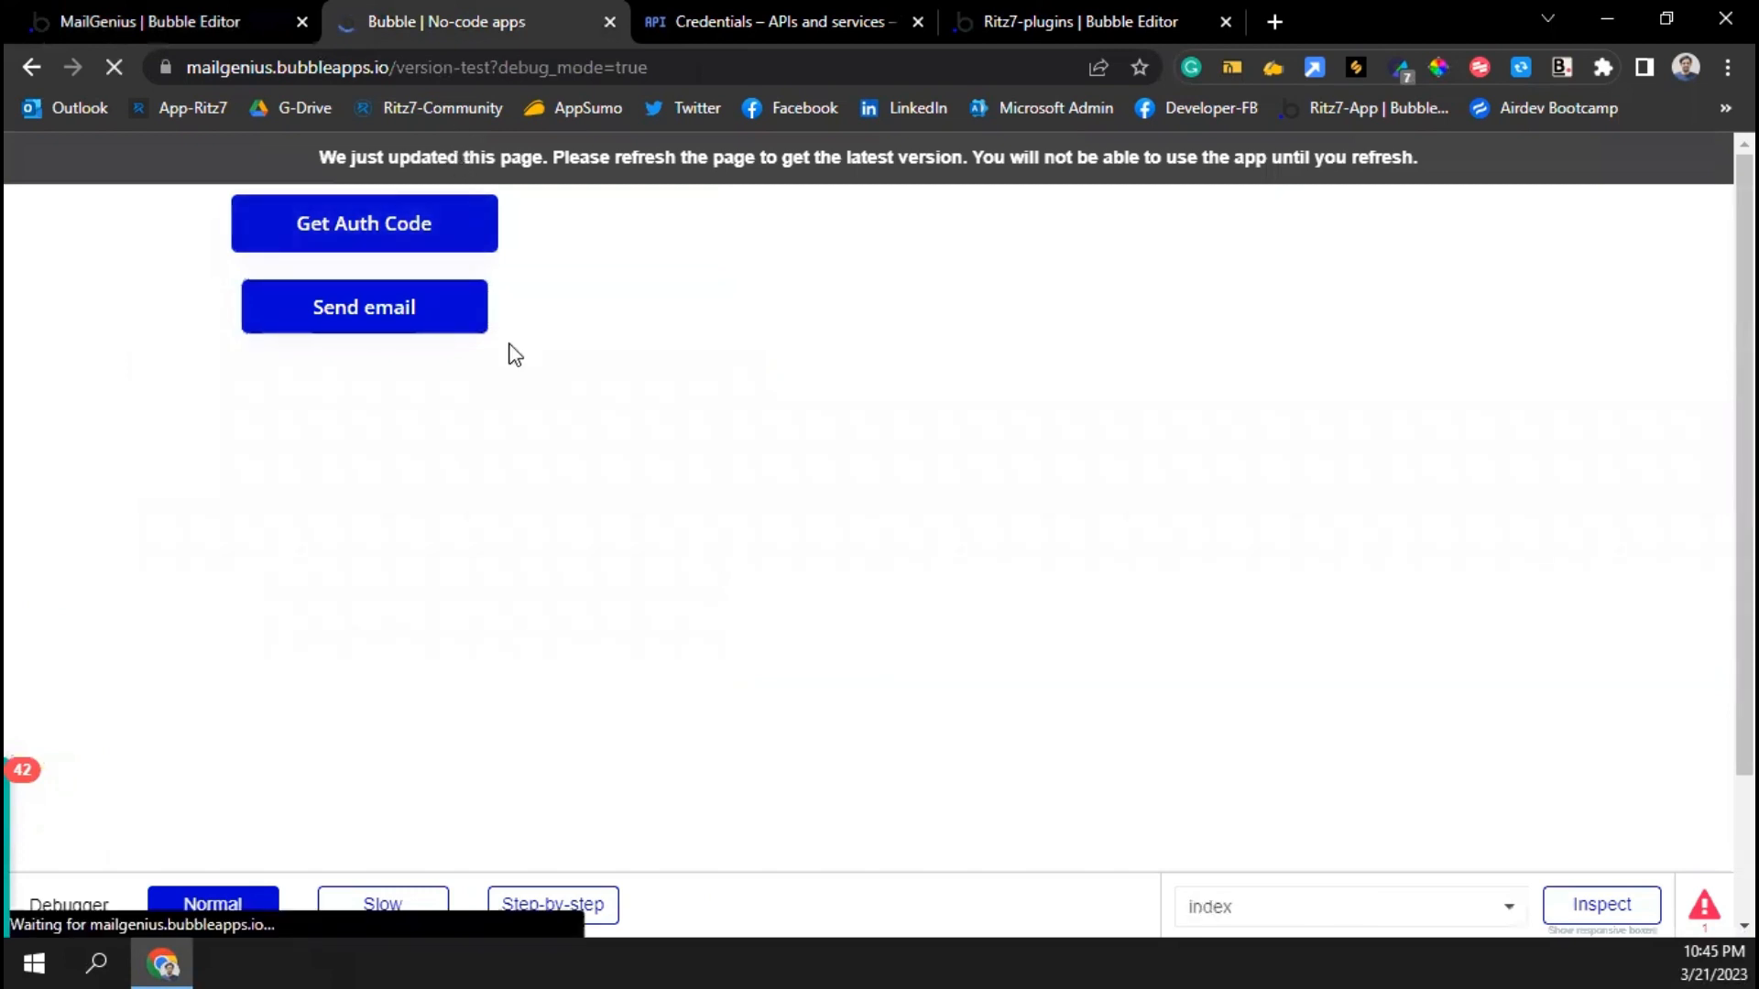
click(720, 223)
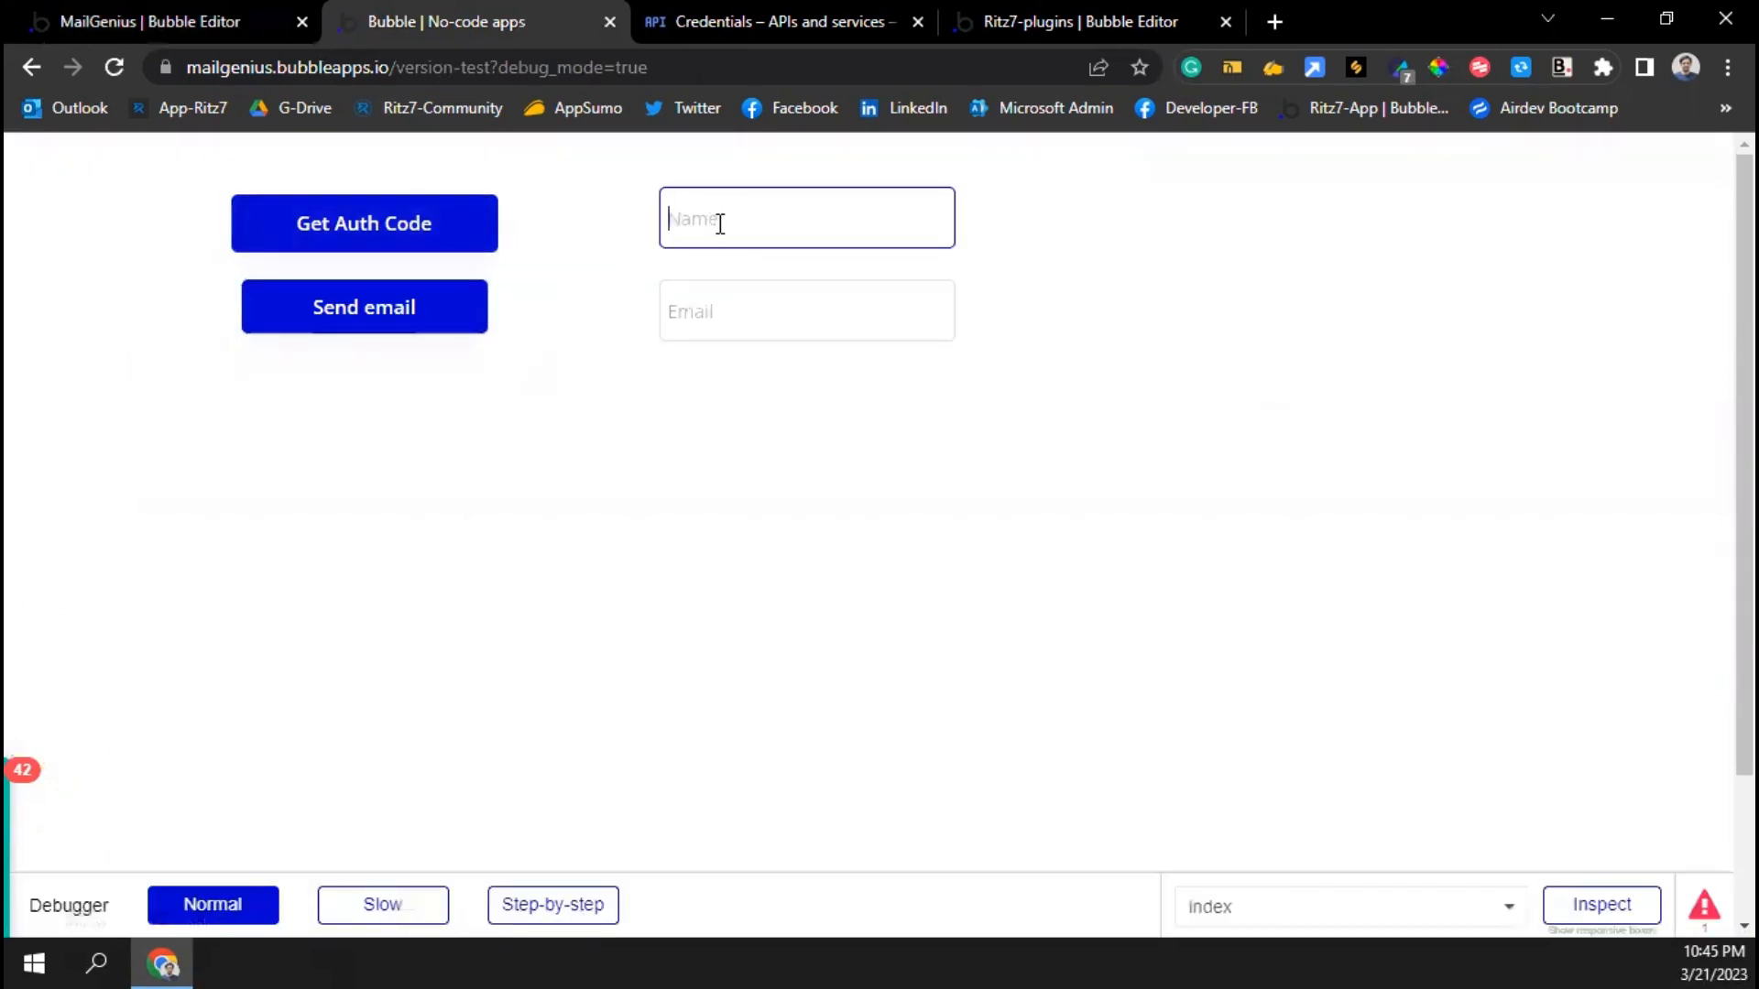
text(Test)
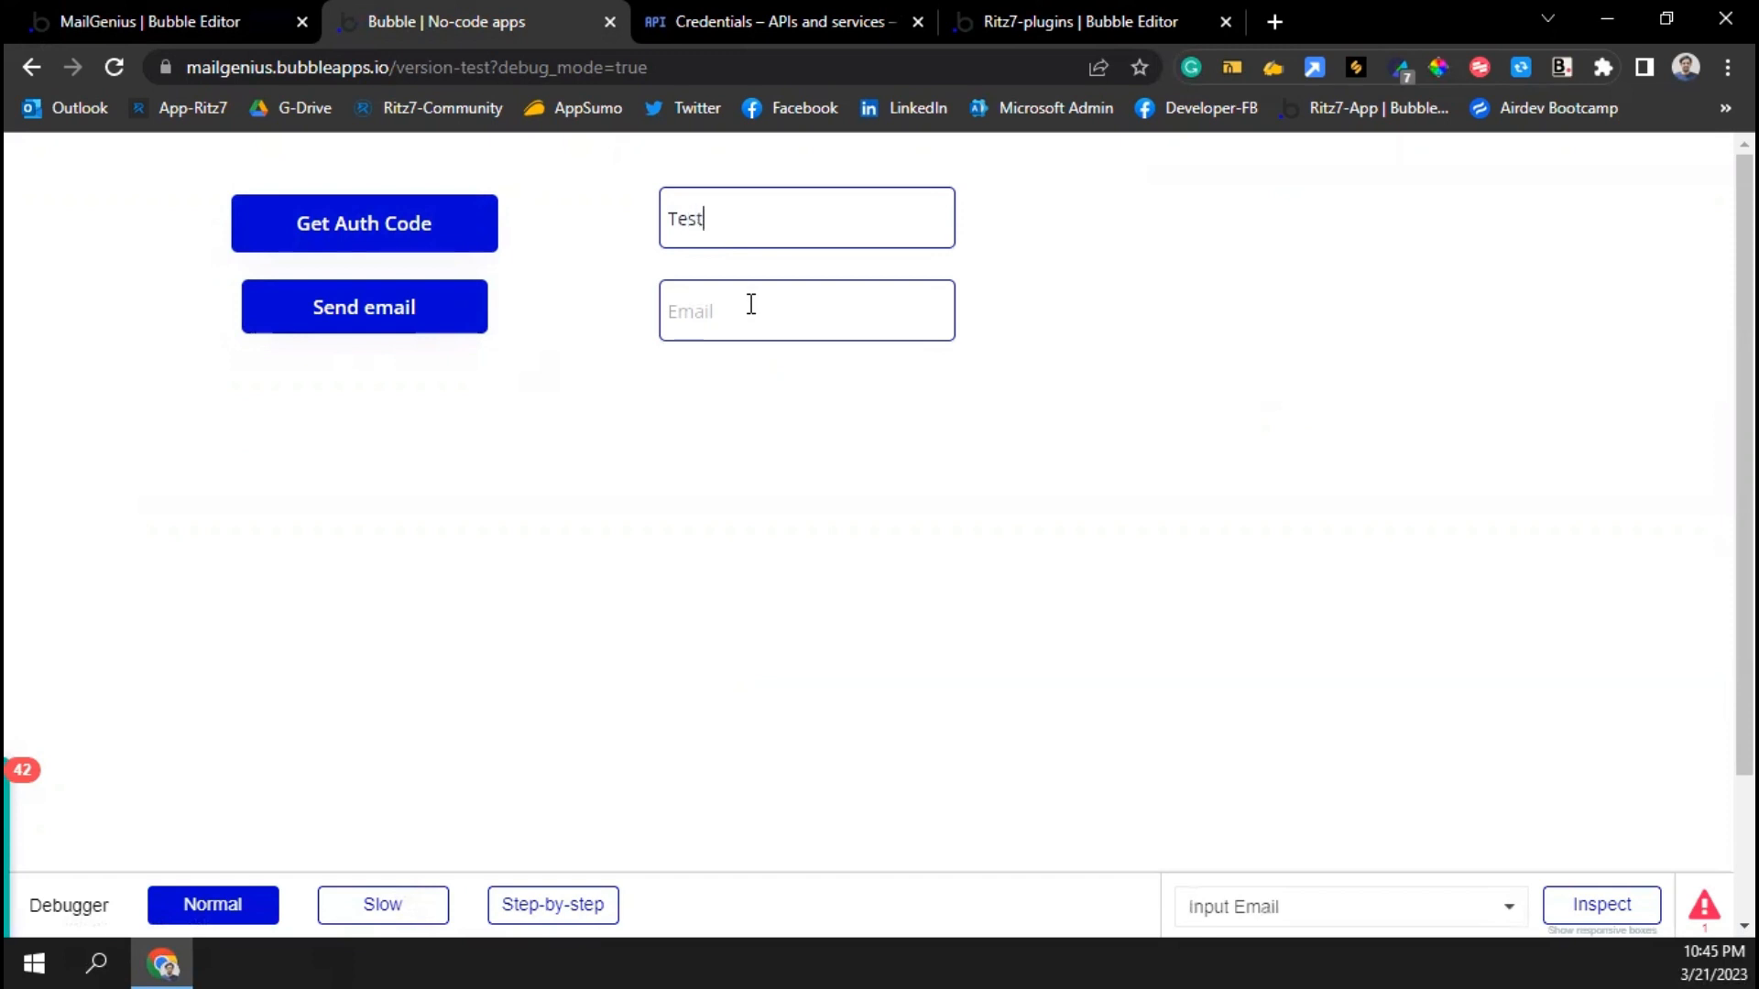
click(751, 304)
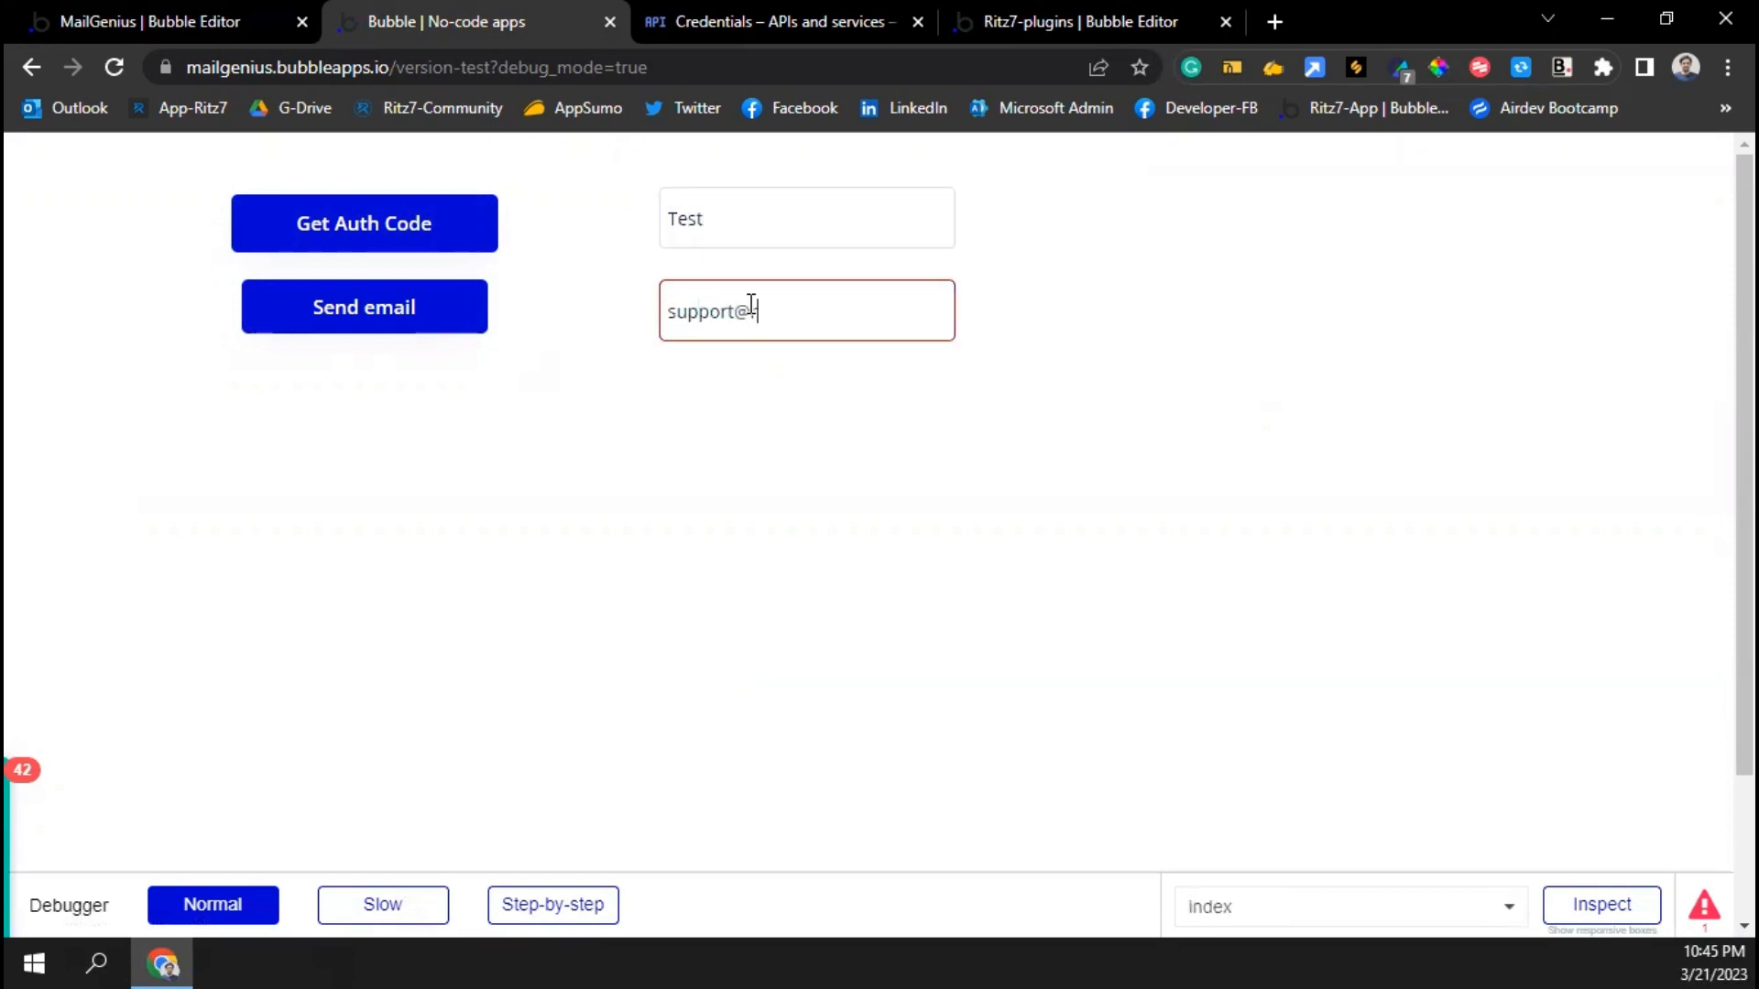
click(440, 326)
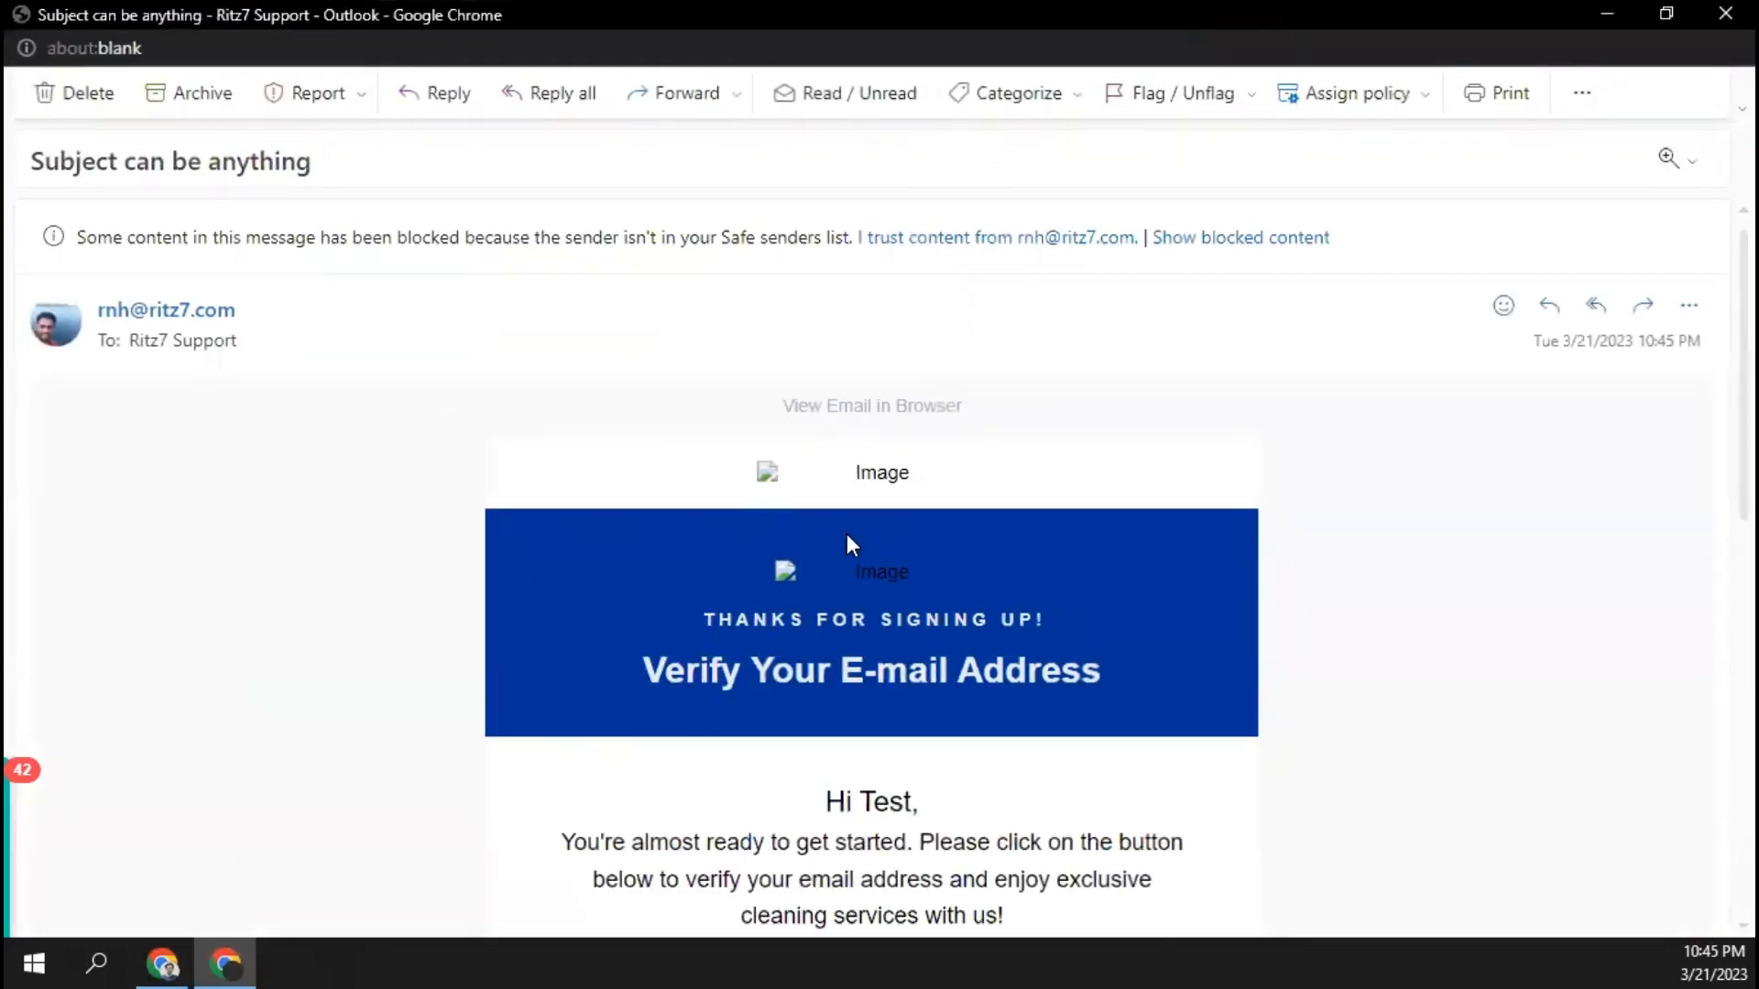
Trust the sender's content, confirm the email greets 'Hi Test', and close the message
click(945, 239)
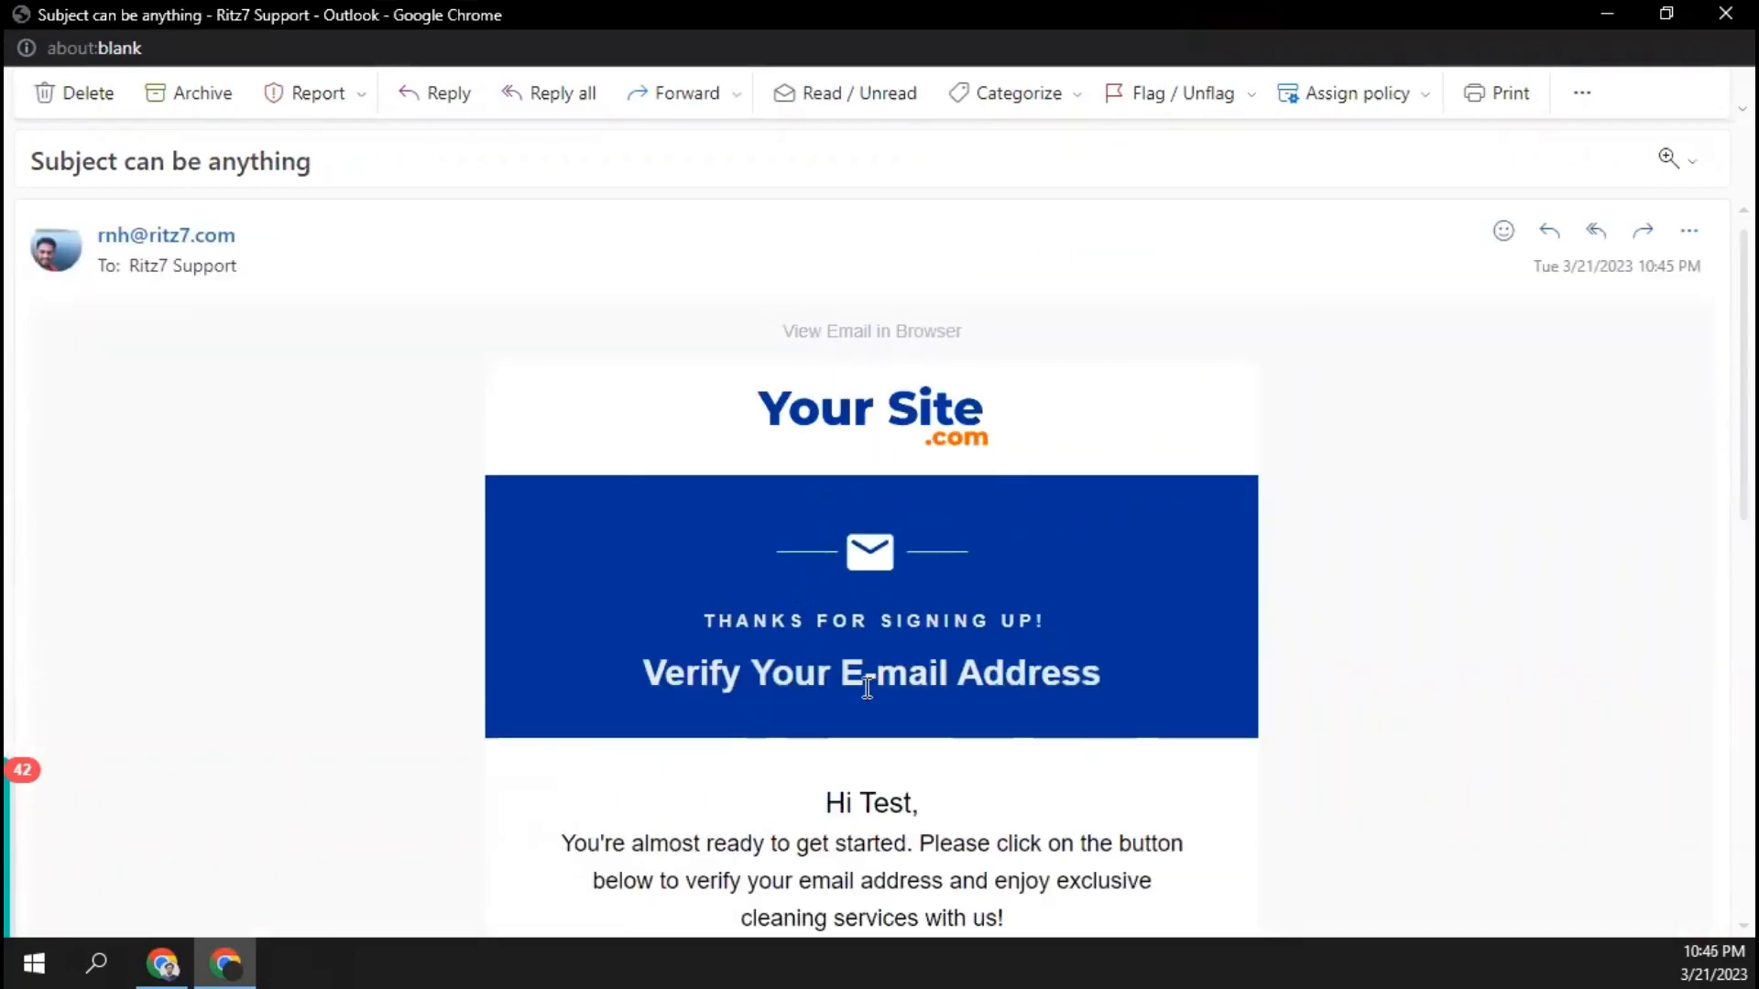
scroll(866, 687, down, 1)
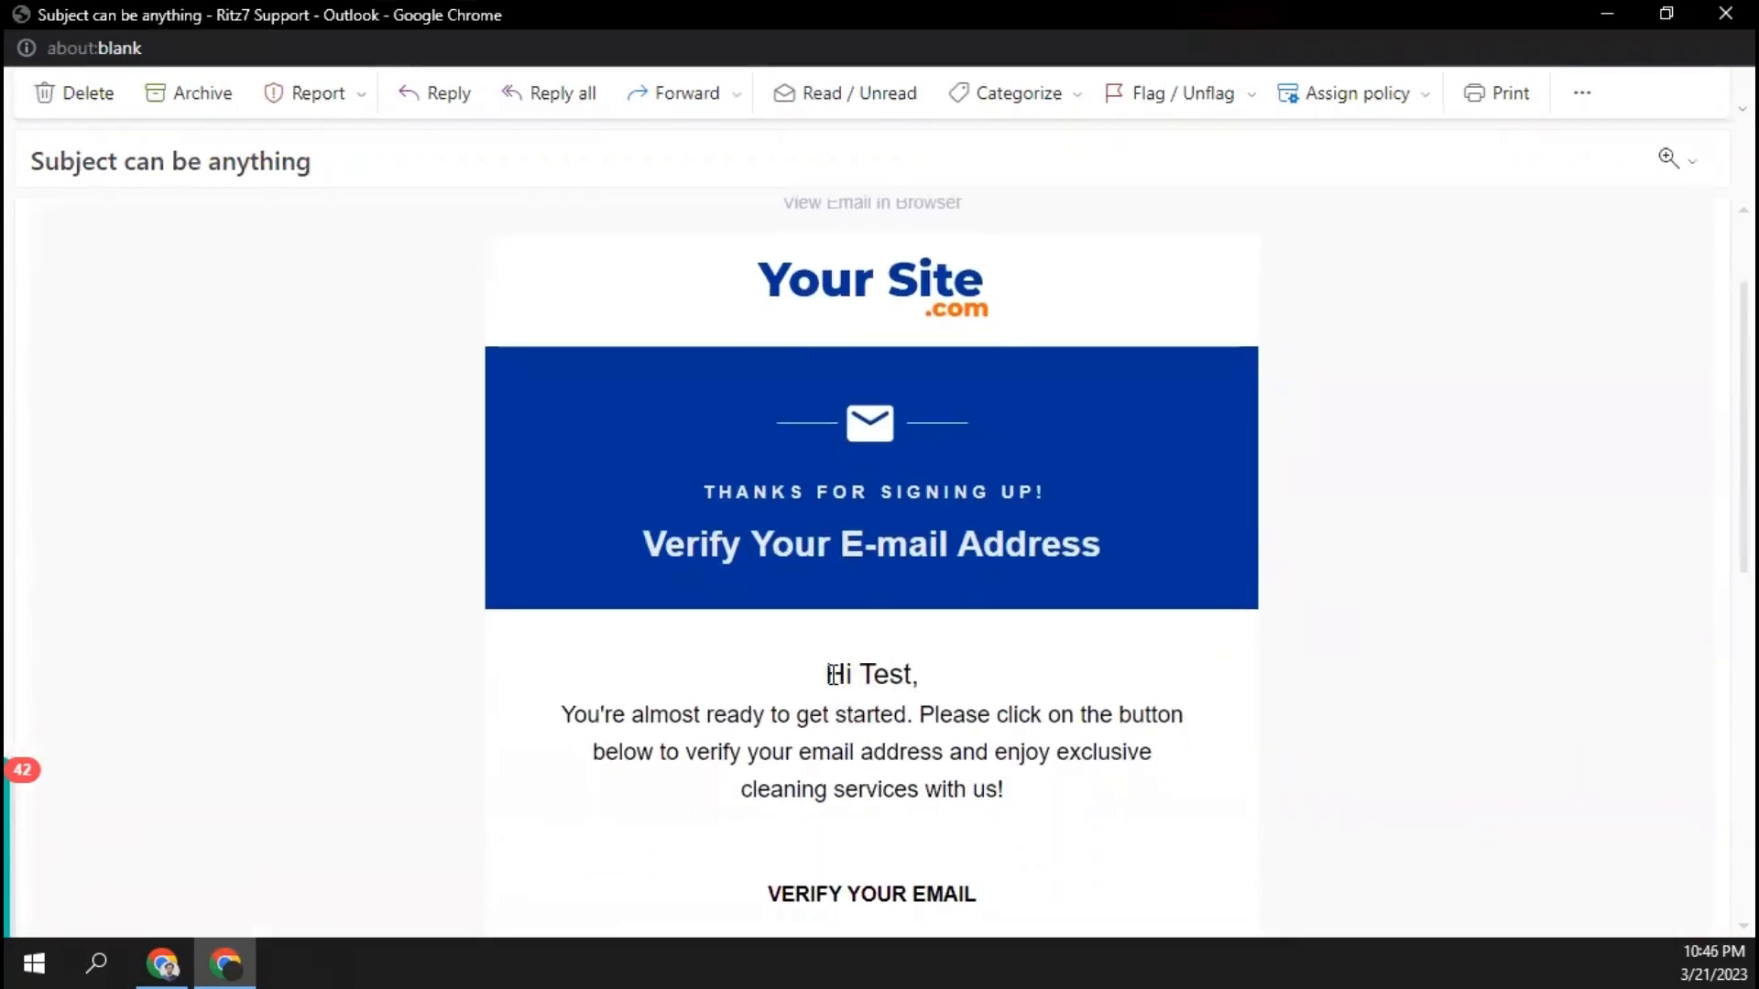
drag(831, 675, 927, 678)
click(916, 679)
scroll(825, 742, down, 6)
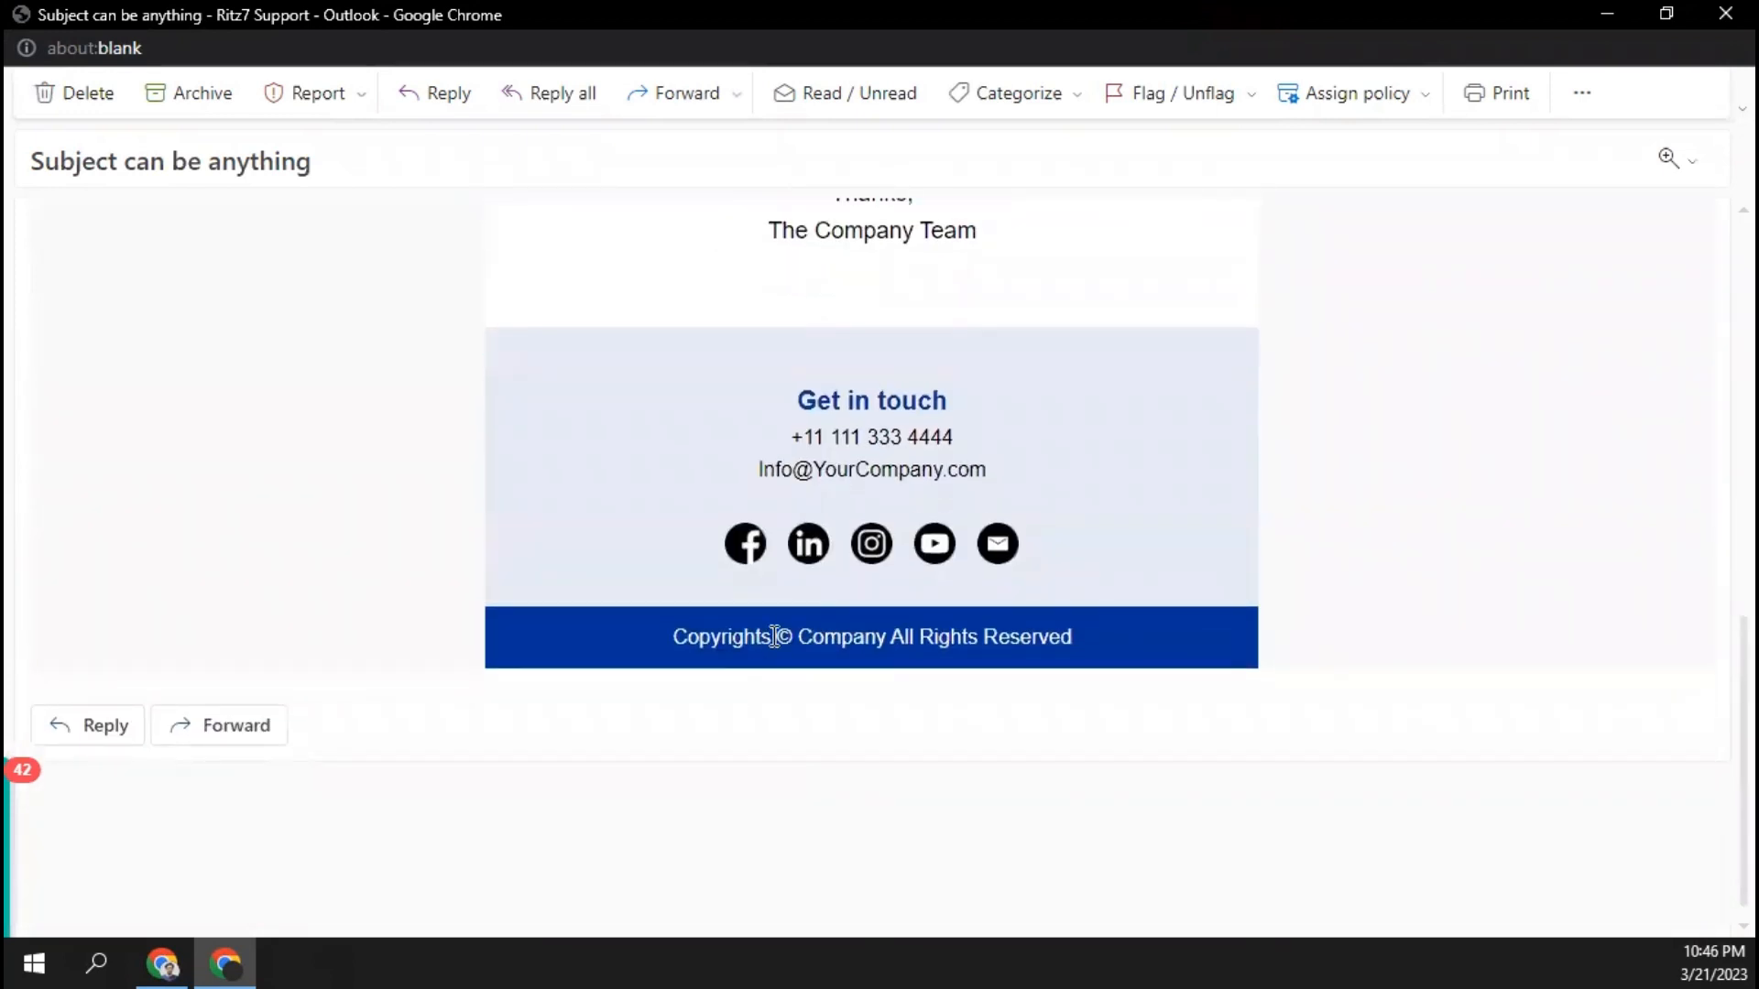
scroll(774, 636, up, 8)
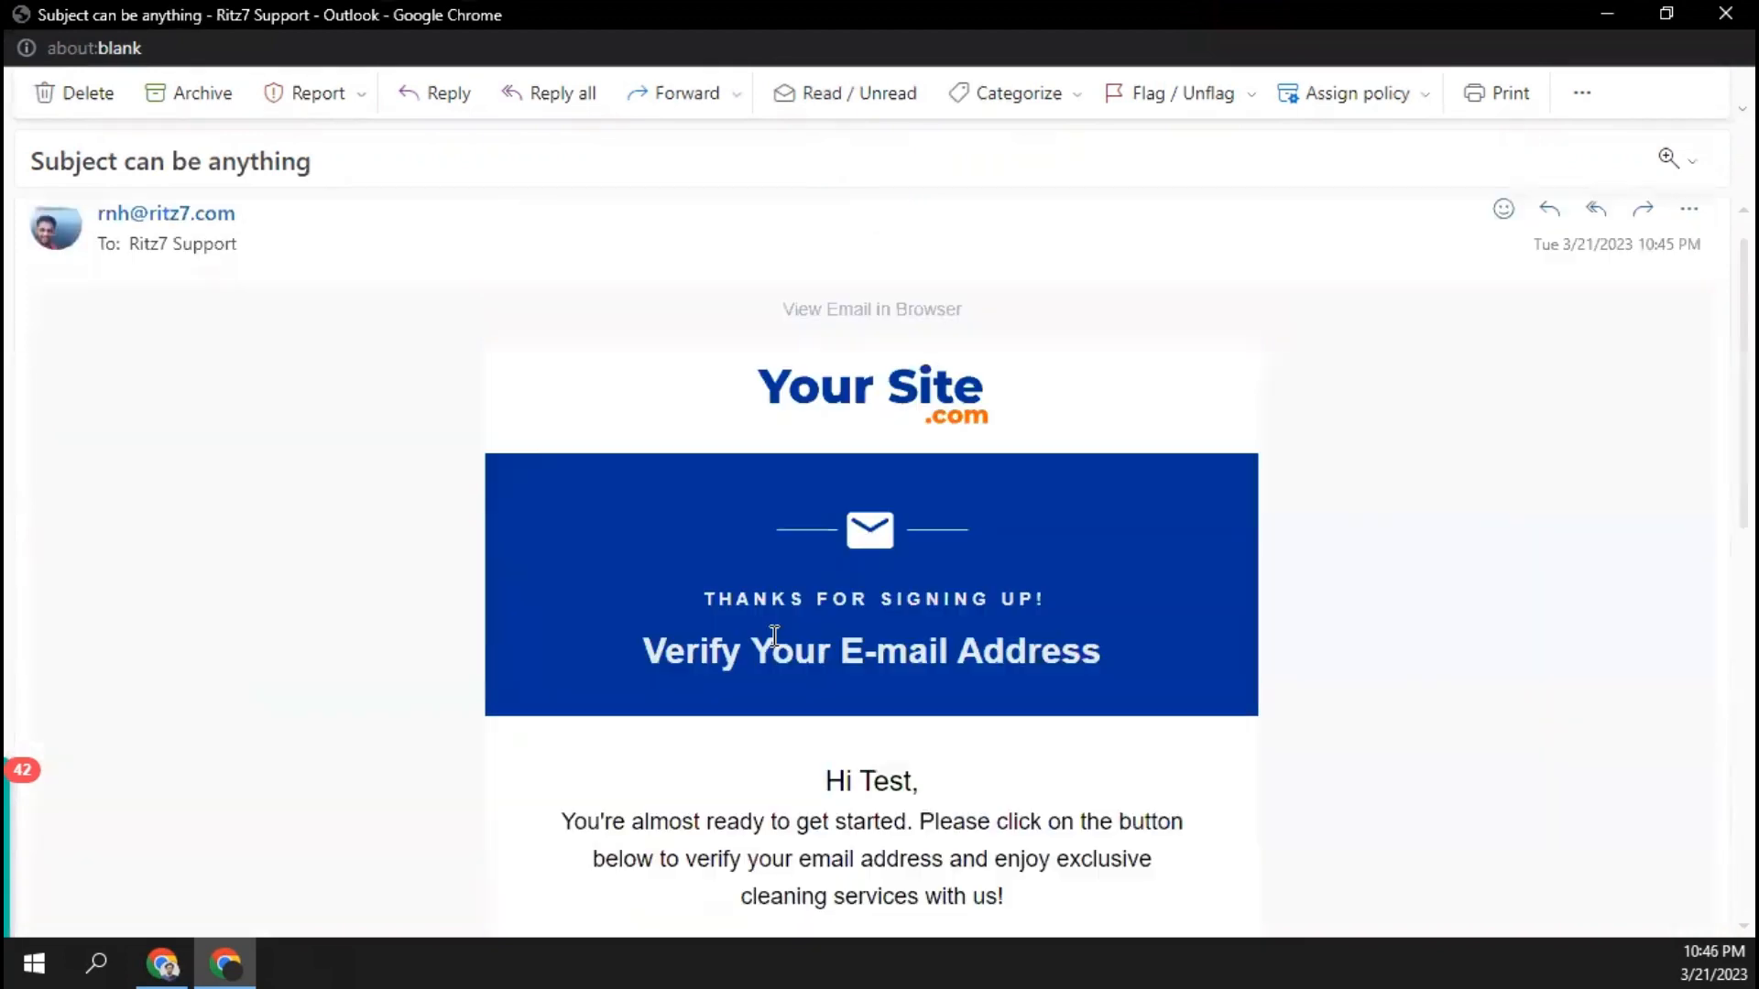
click(1724, 13)
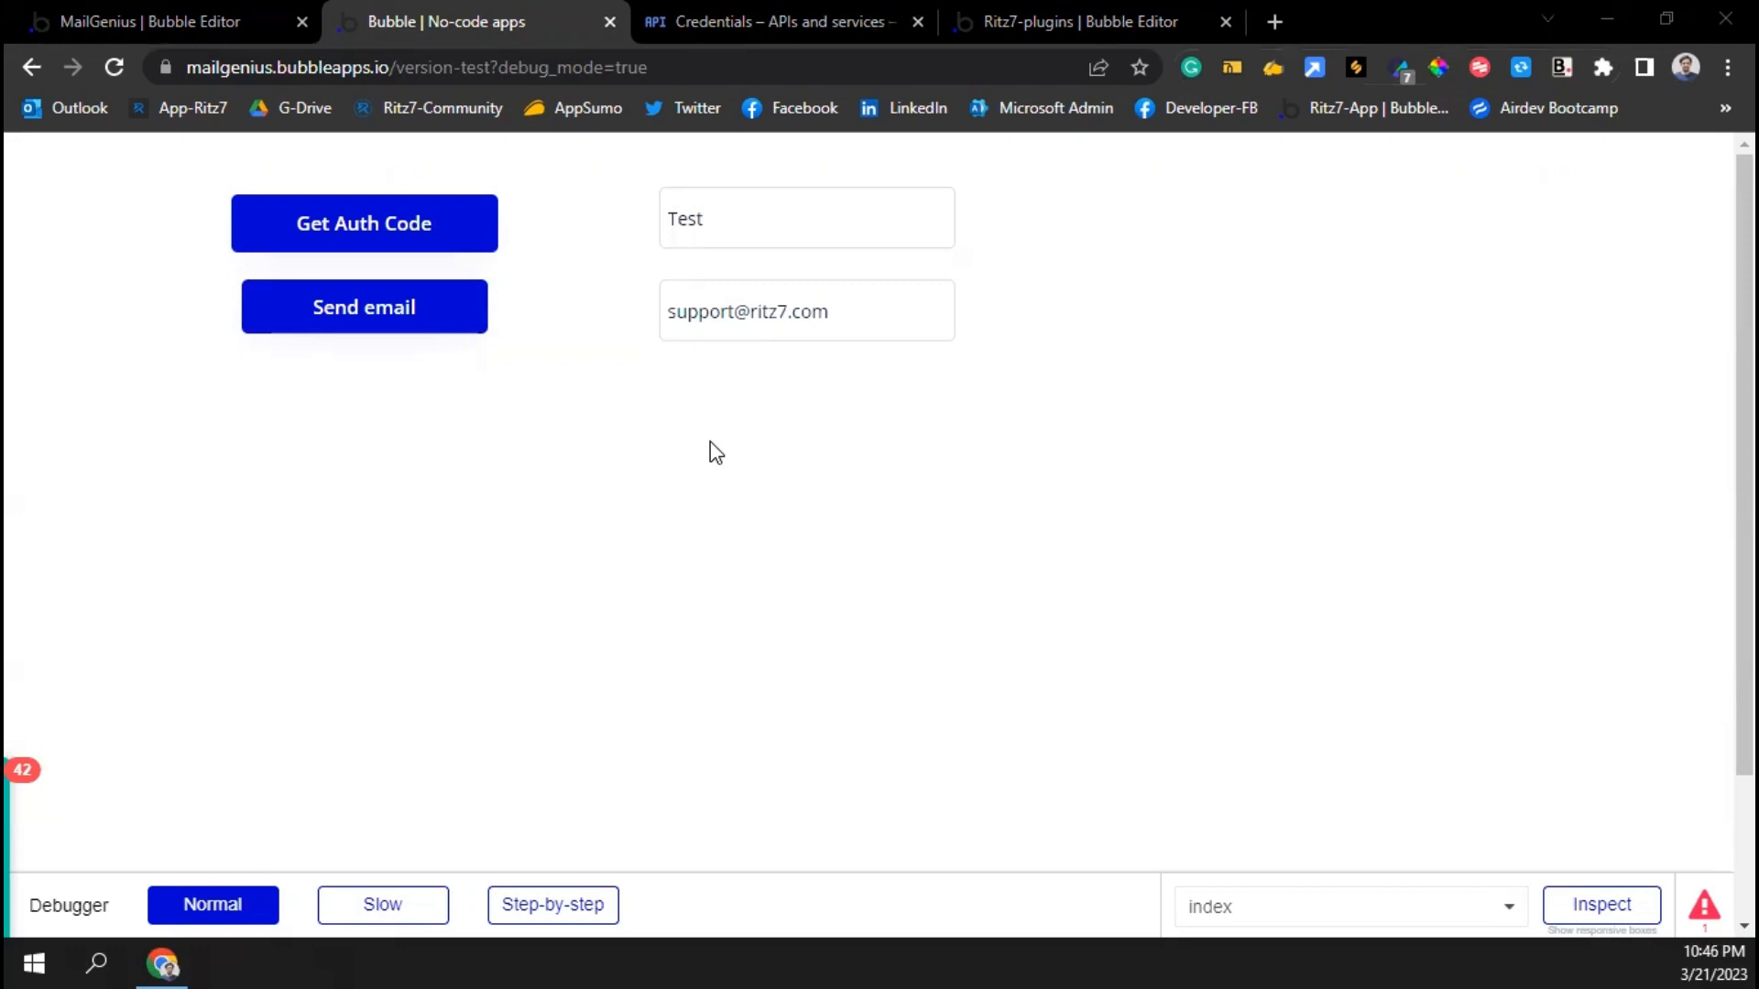
Return to the MailGenius editor and open the app's API settings
click(189, 19)
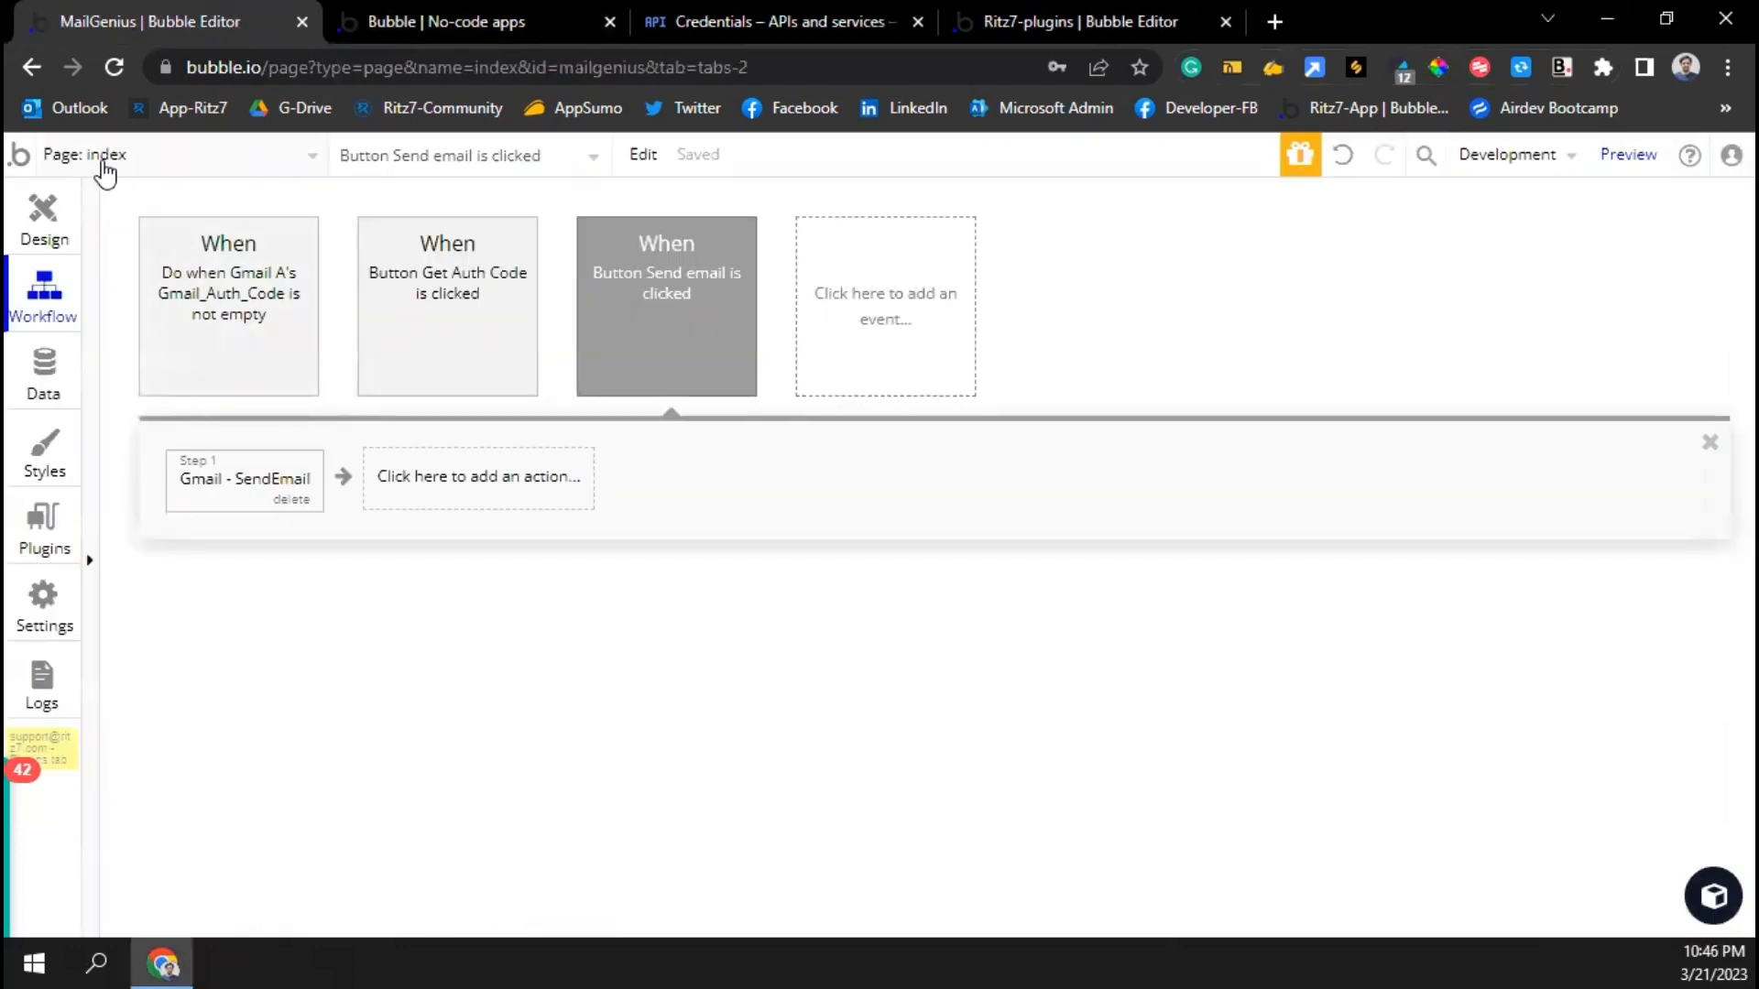
click(43, 609)
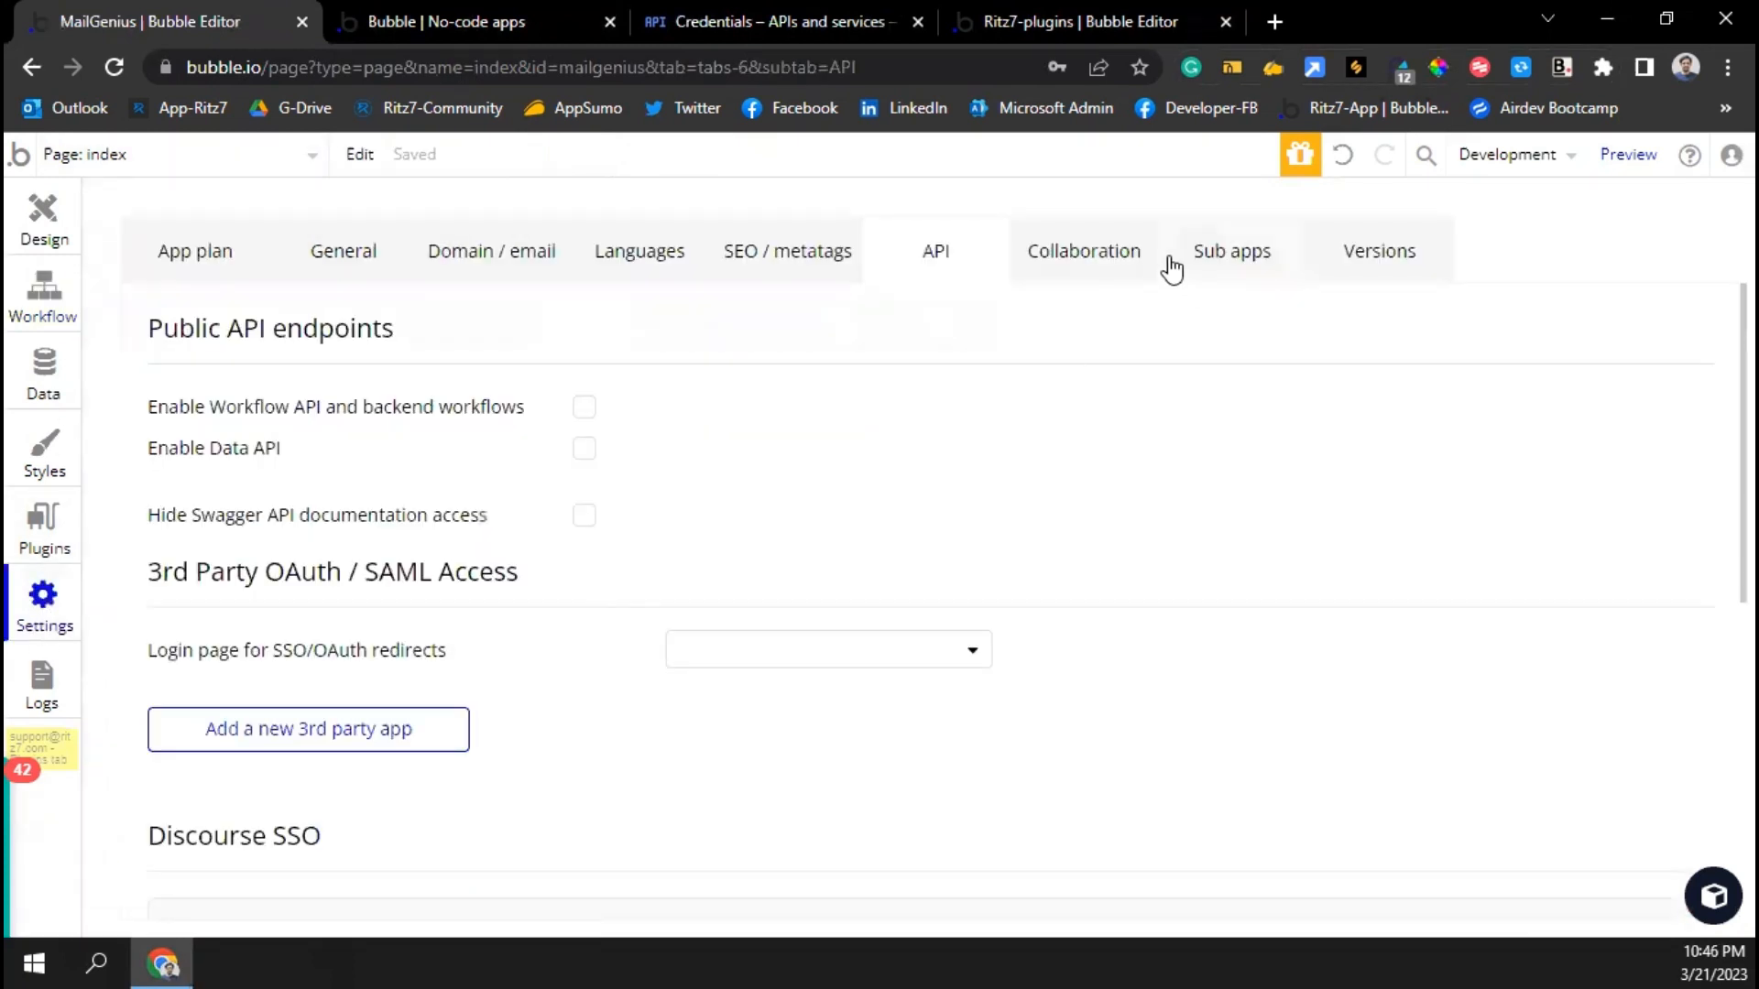
Enable the Workflow API and backend workflows, then go to Backend workflows
click(584, 407)
click(93, 153)
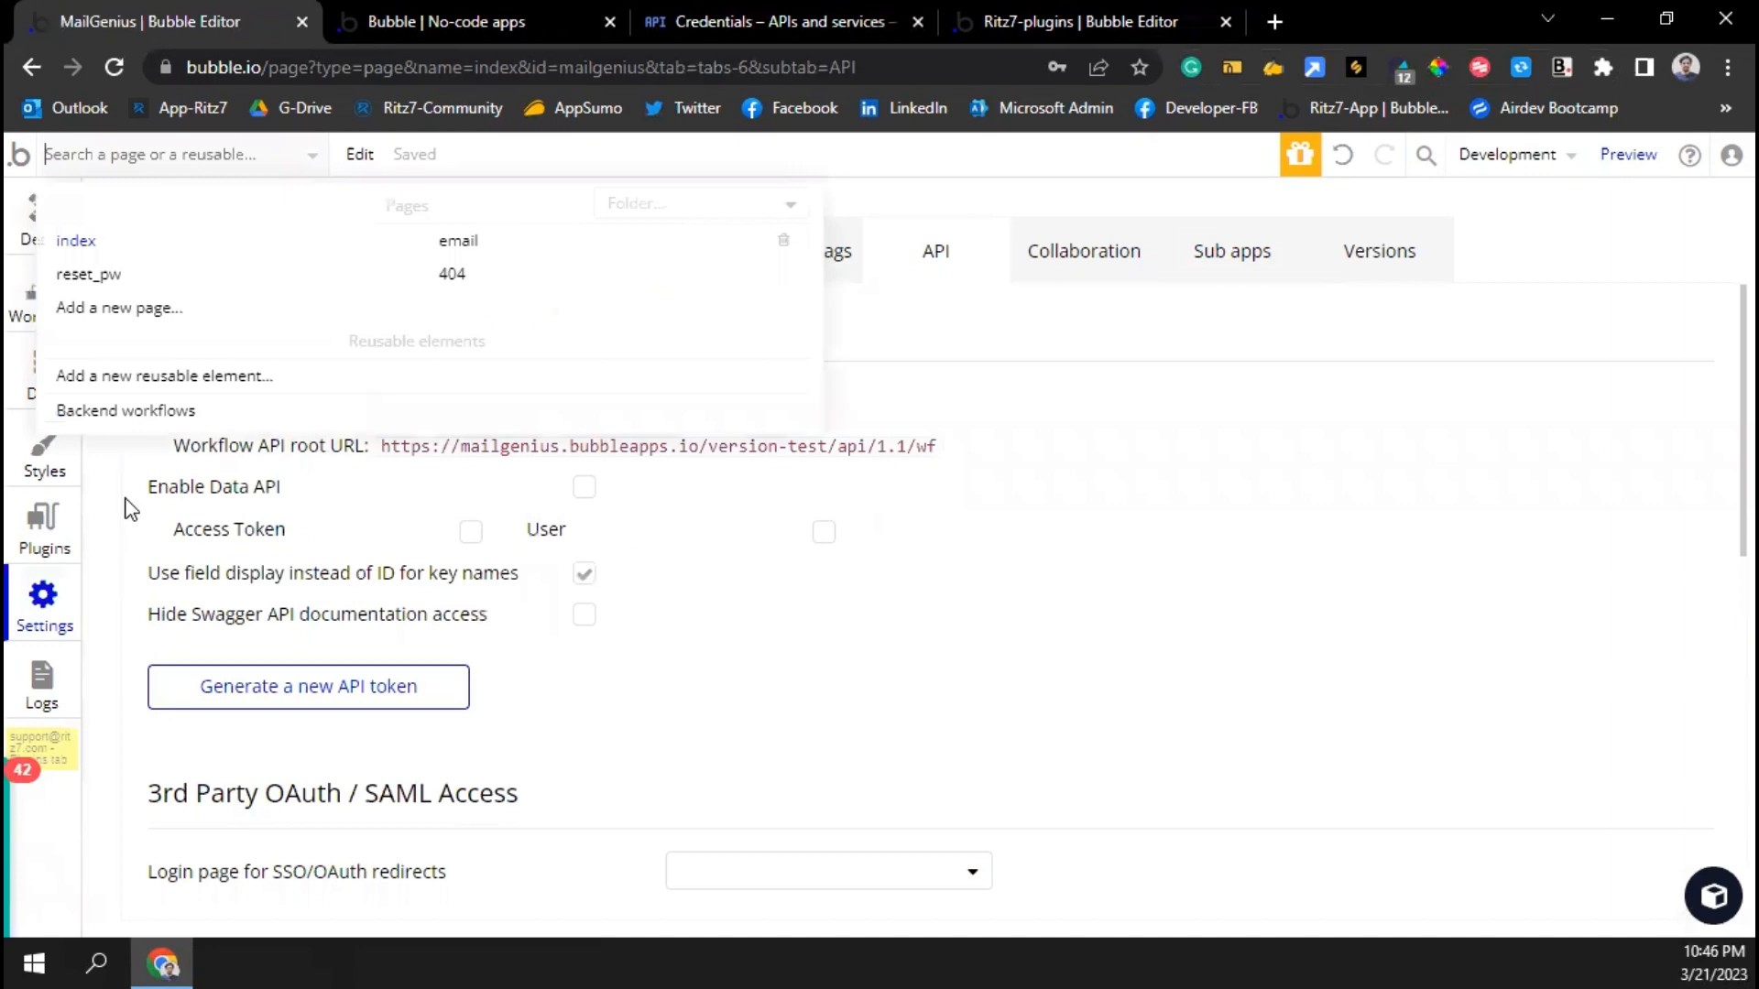
click(121, 408)
Create API workflow bulk_email, runnable without authentication and ignoring privacy rules
click(229, 347)
mouse_move(311, 452)
click(407, 409)
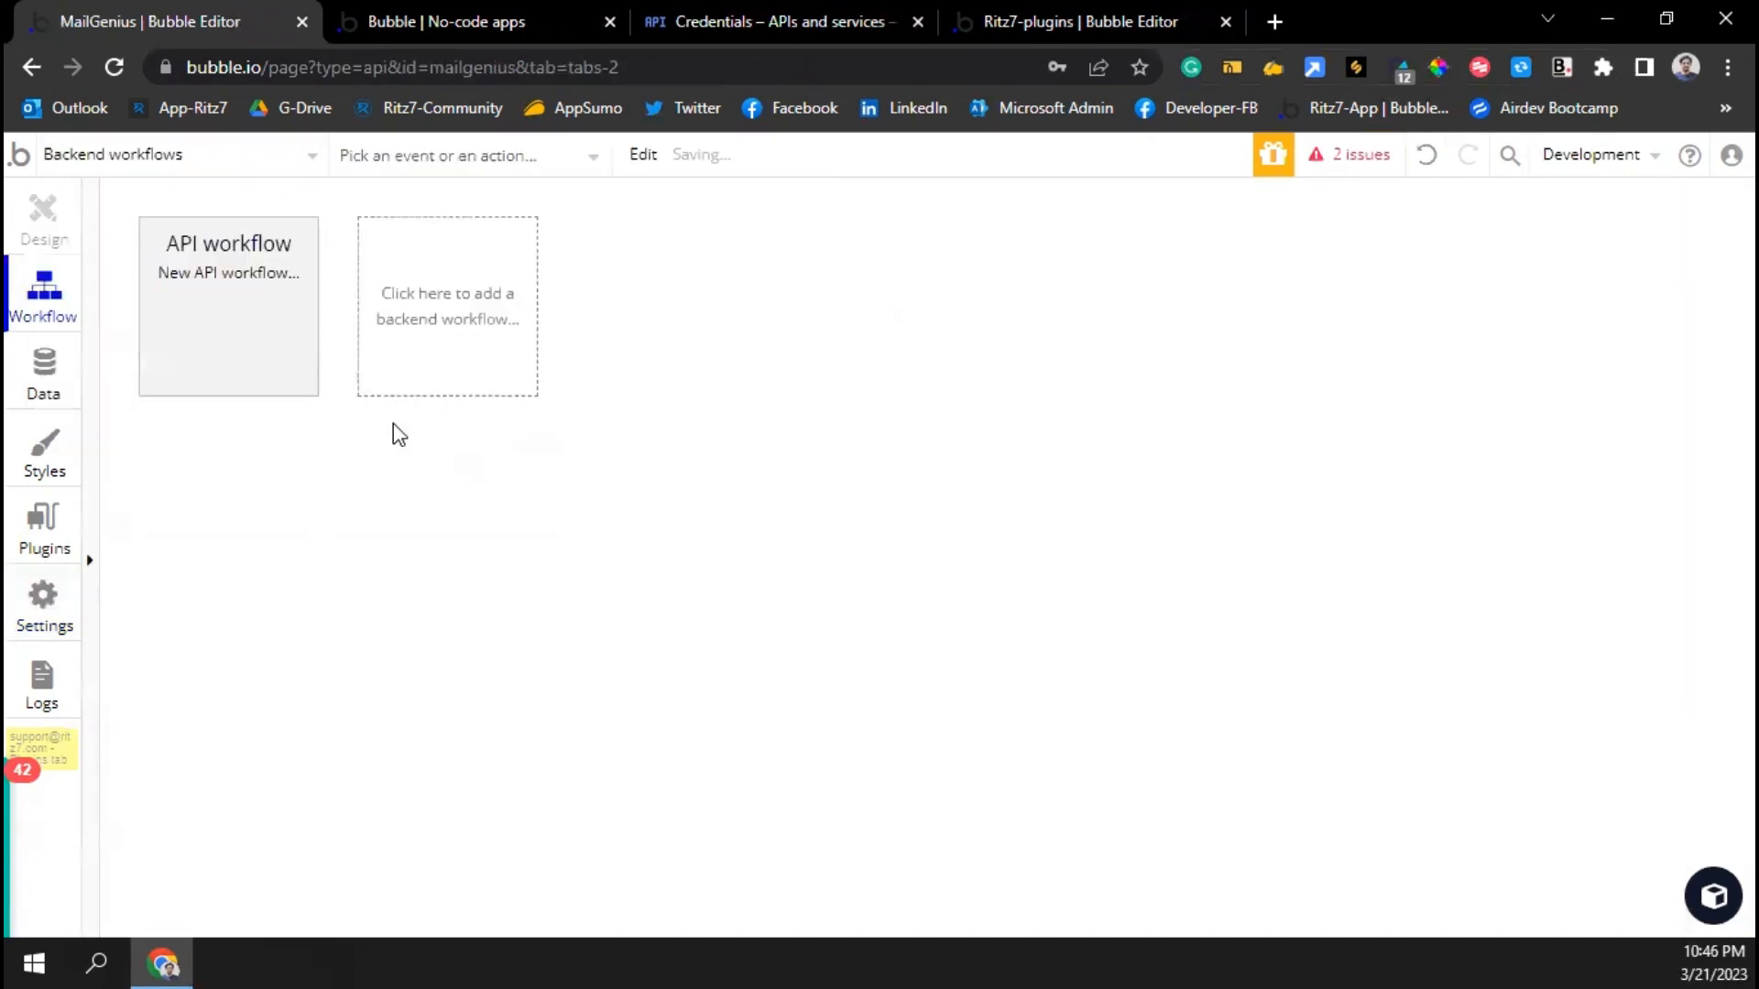
click(555, 364)
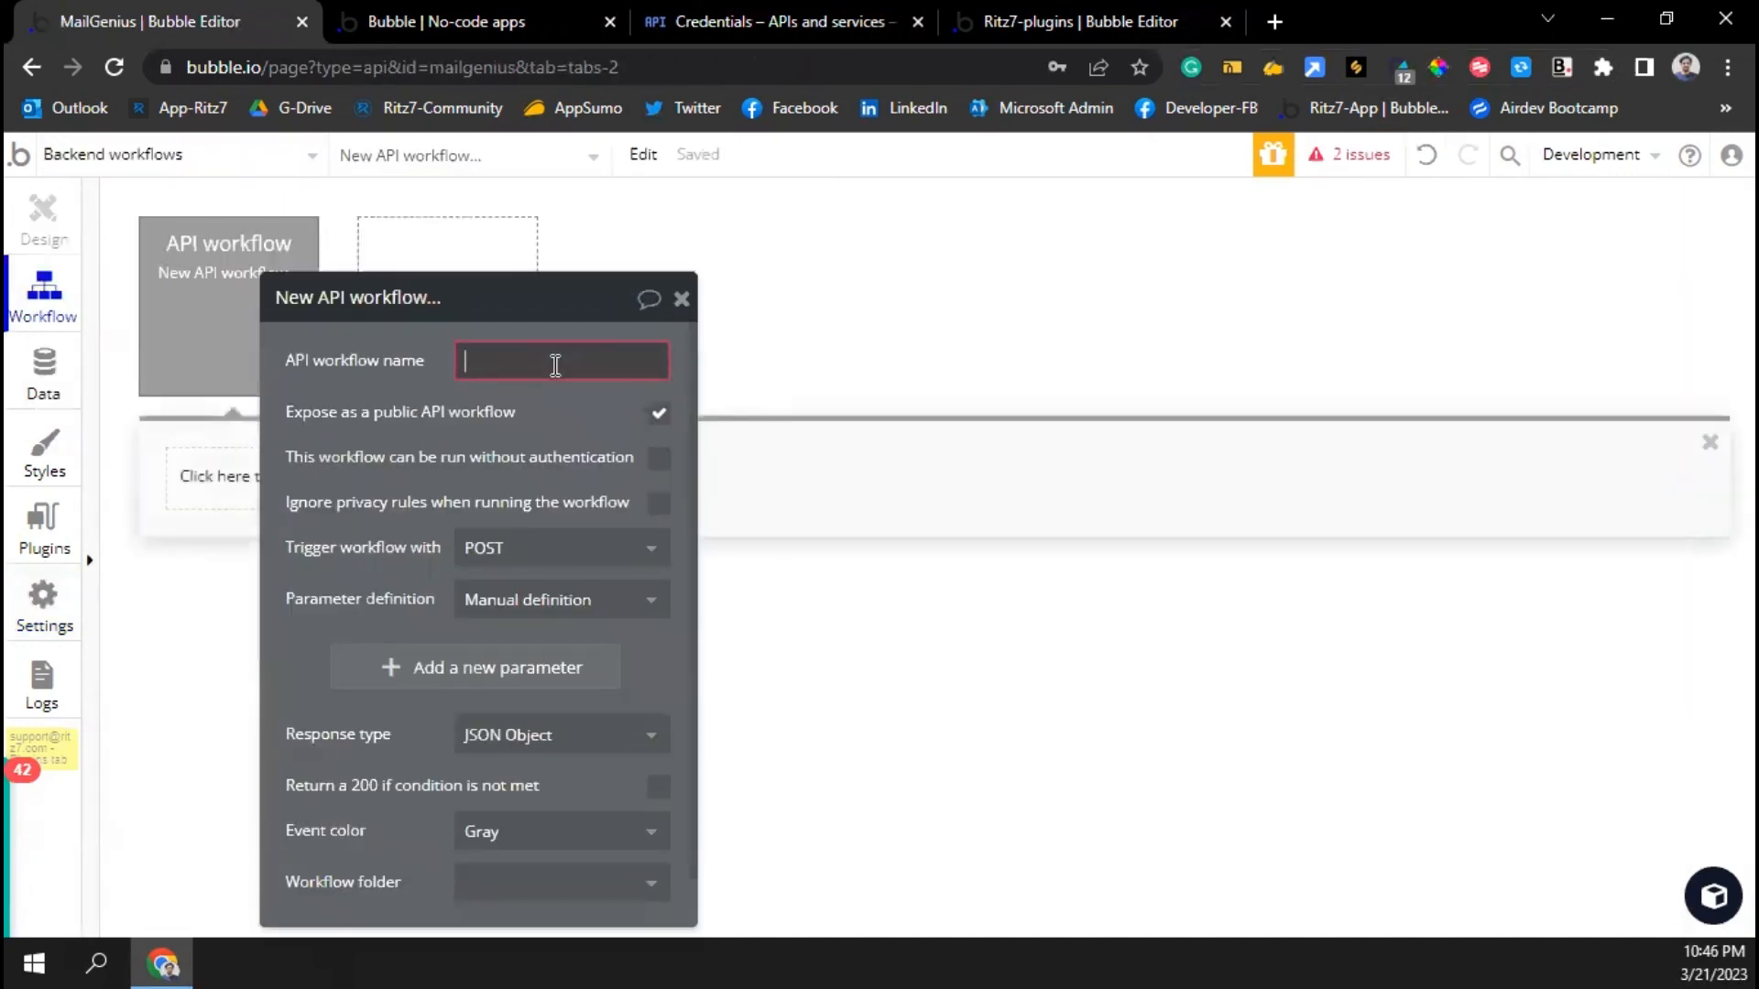
text(Bulk_Email)
click(658, 461)
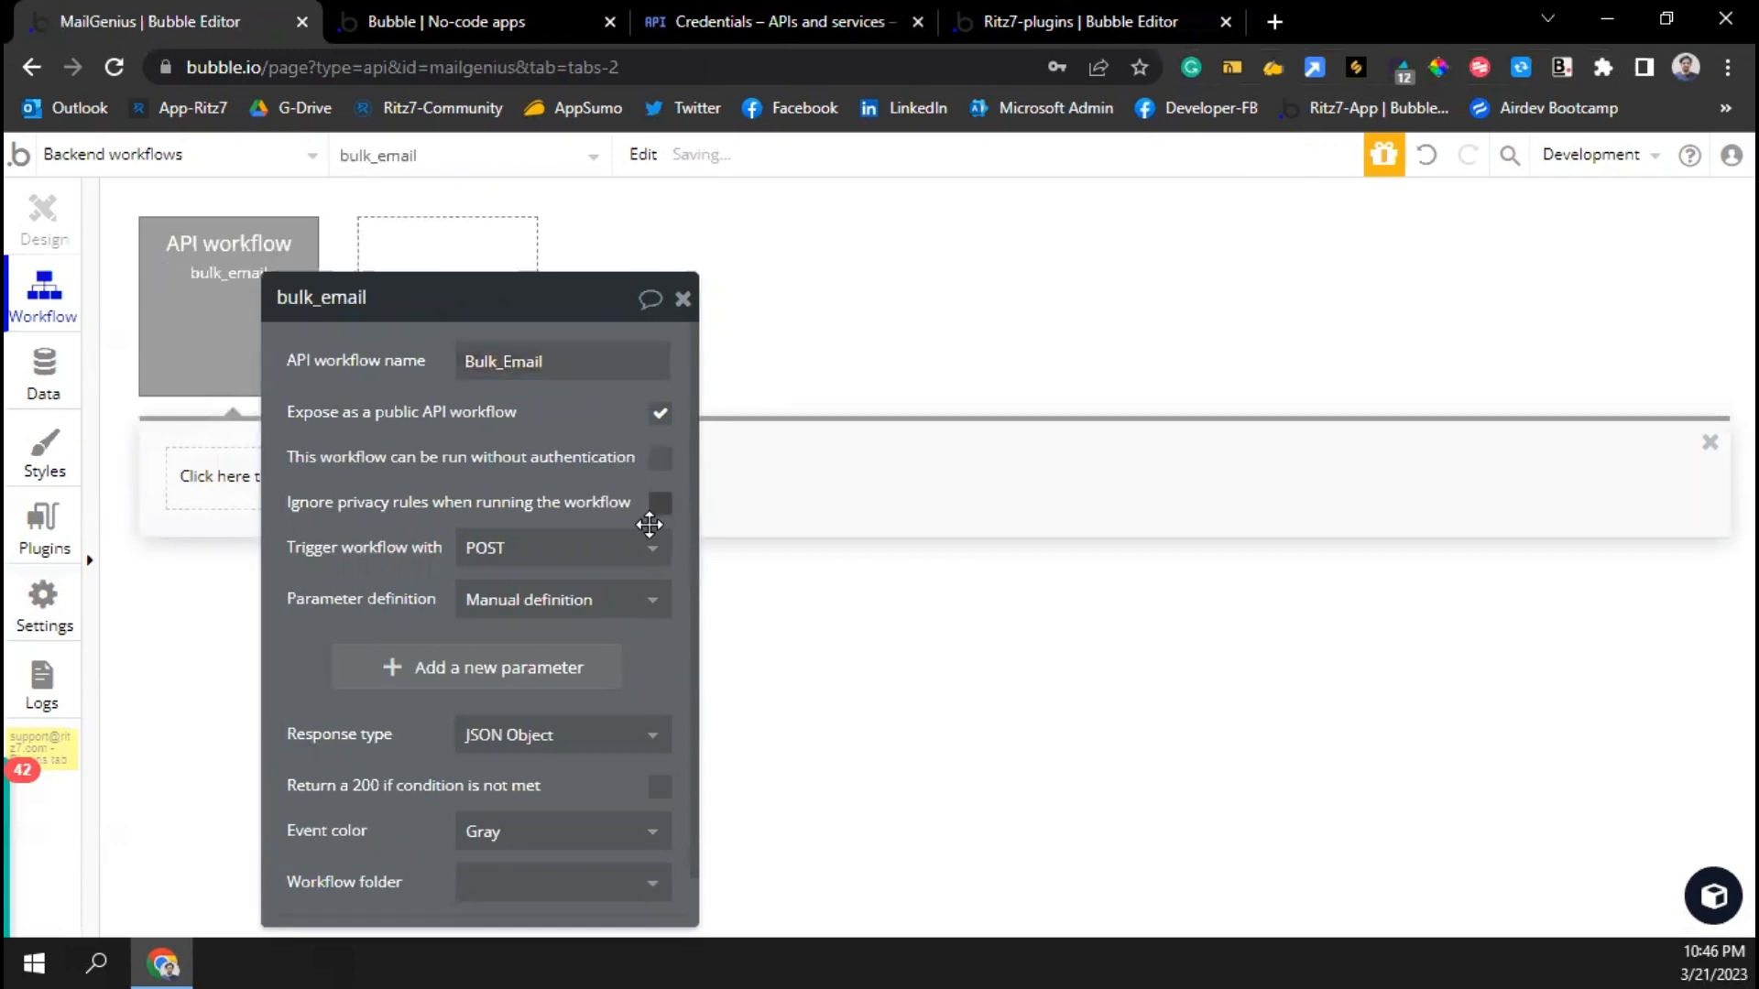
click(659, 502)
click(659, 457)
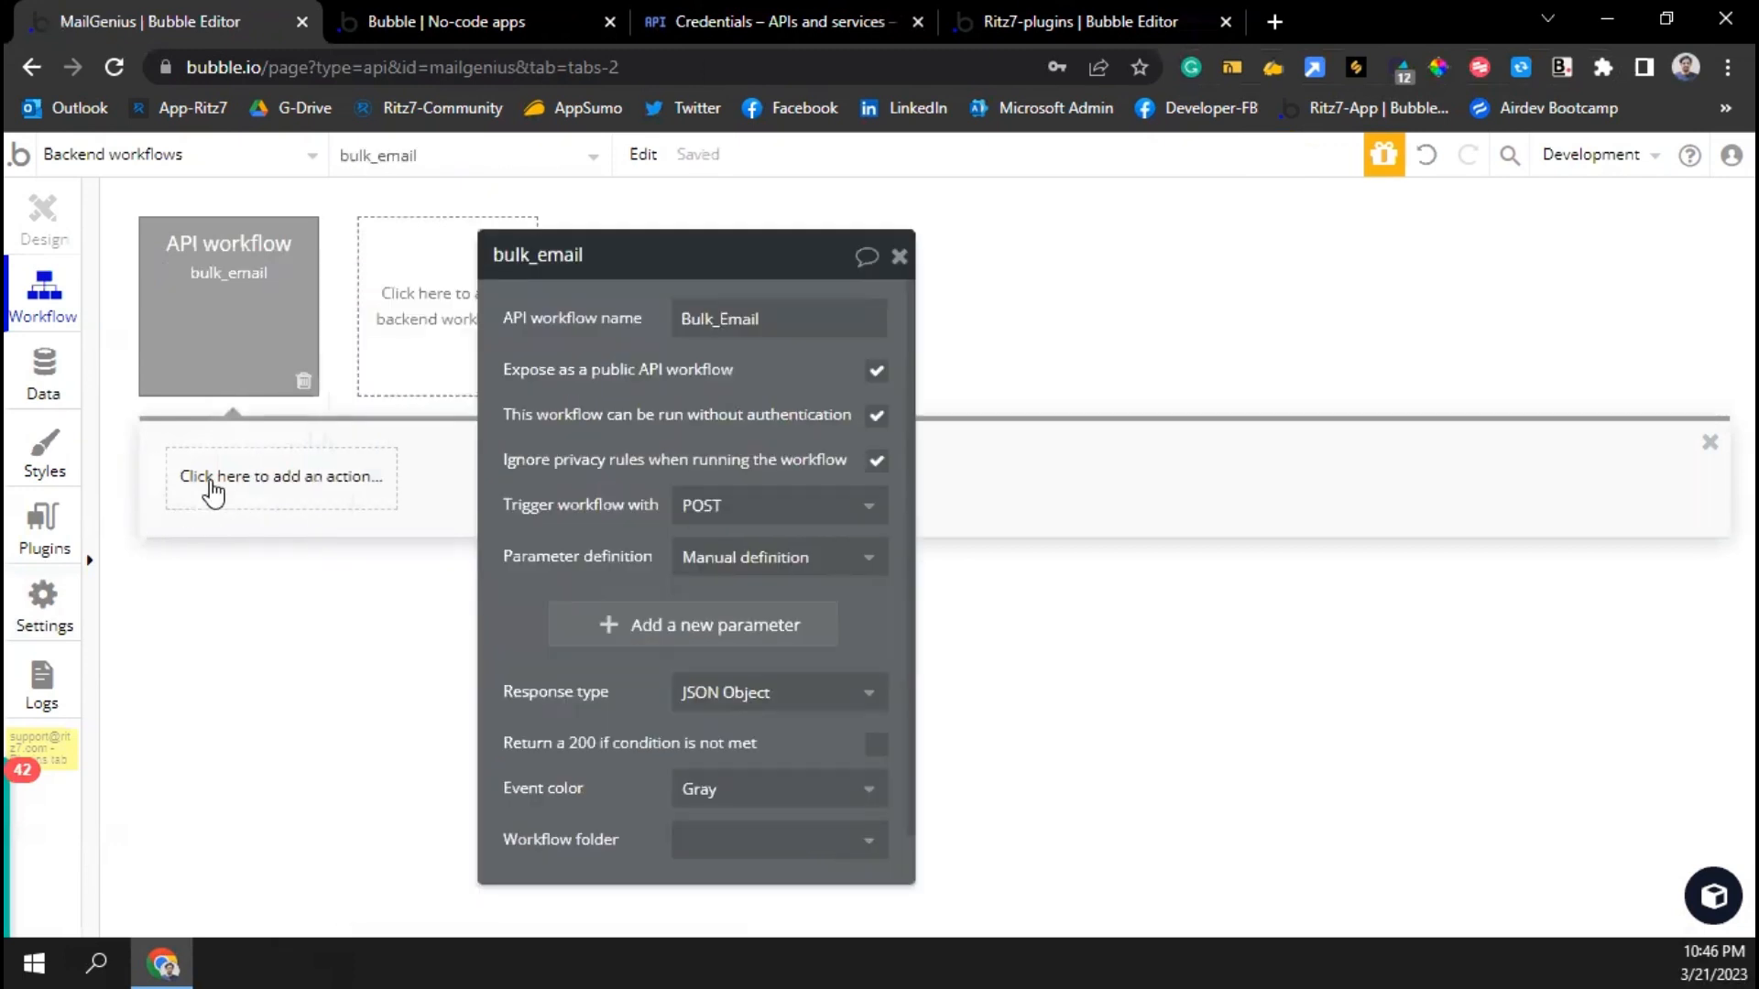
Add a Gmail - SendEmail step with Authorization starting 'Bearer'
click(218, 478)
text(send)
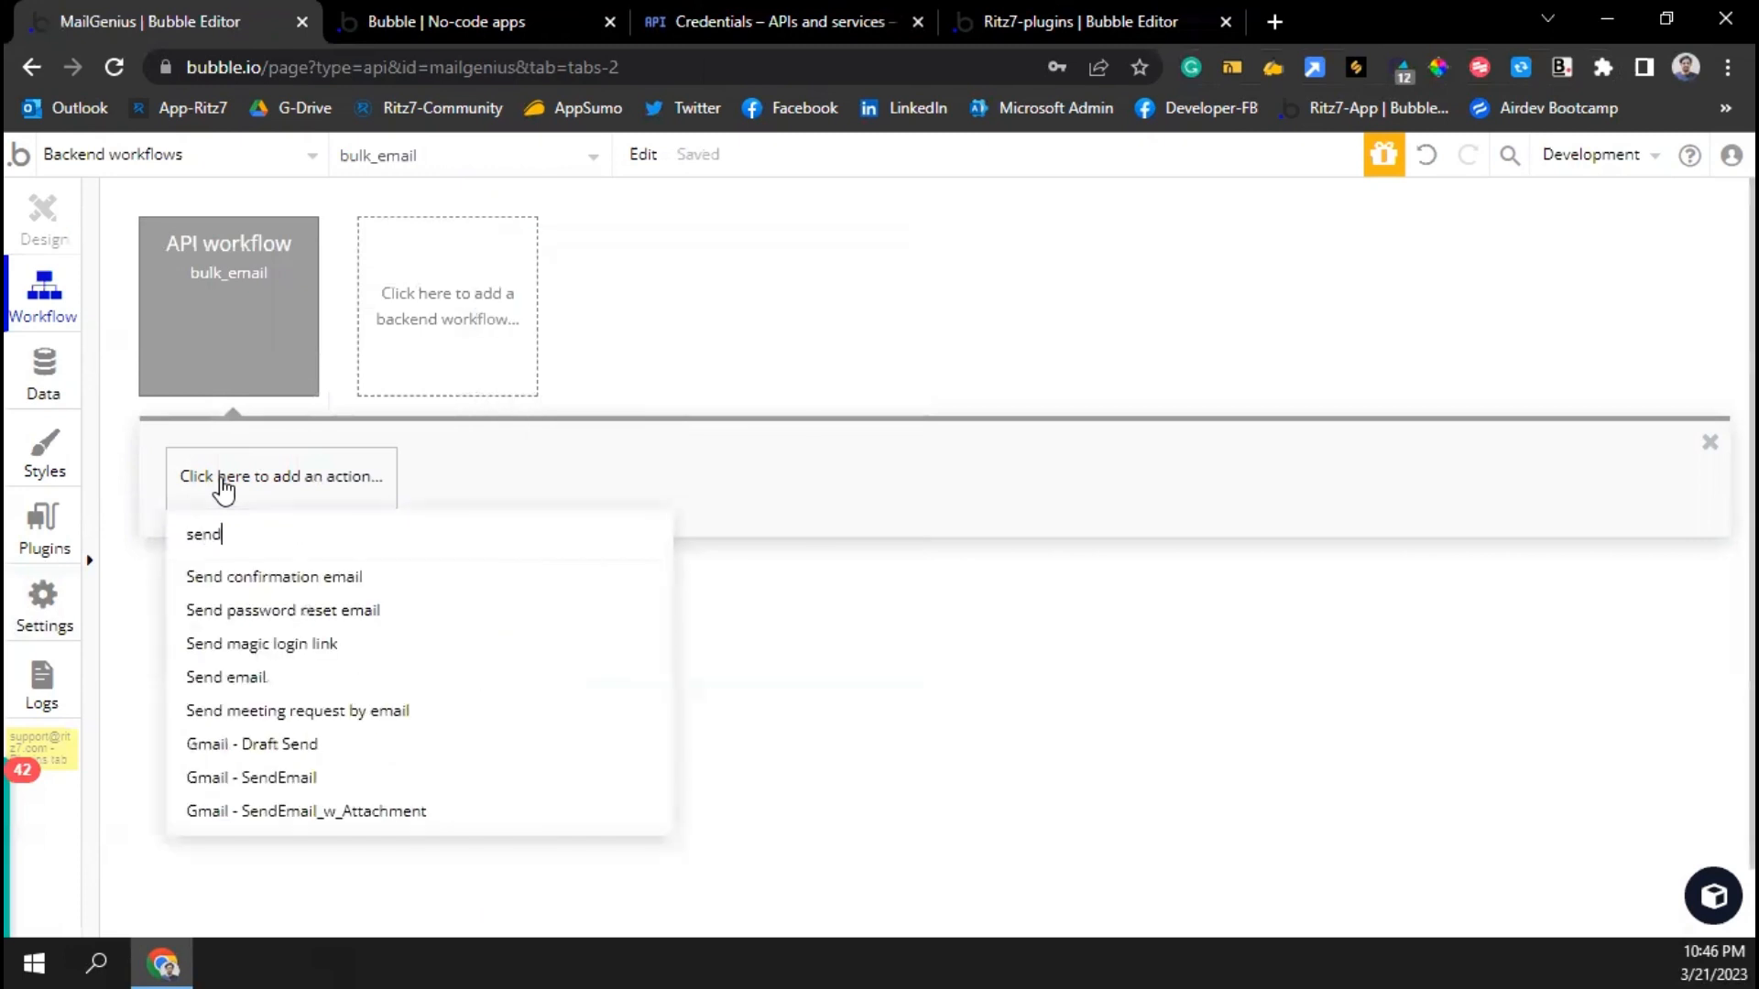
click(255, 777)
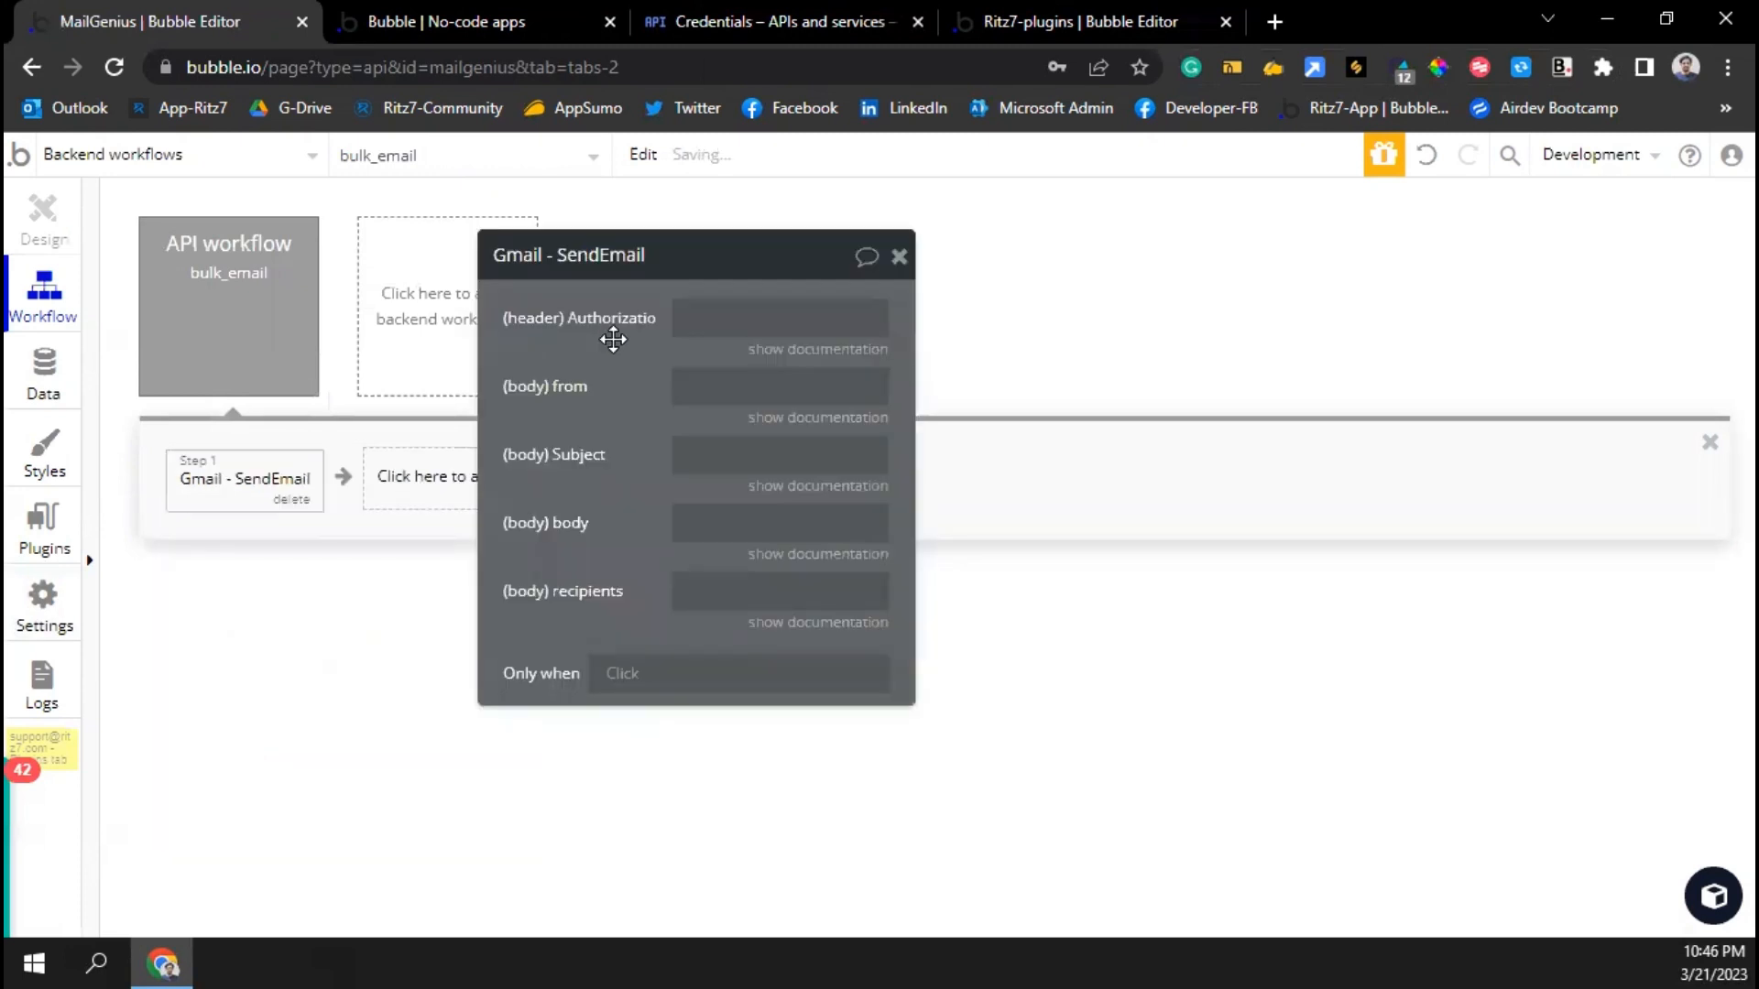
click(715, 321)
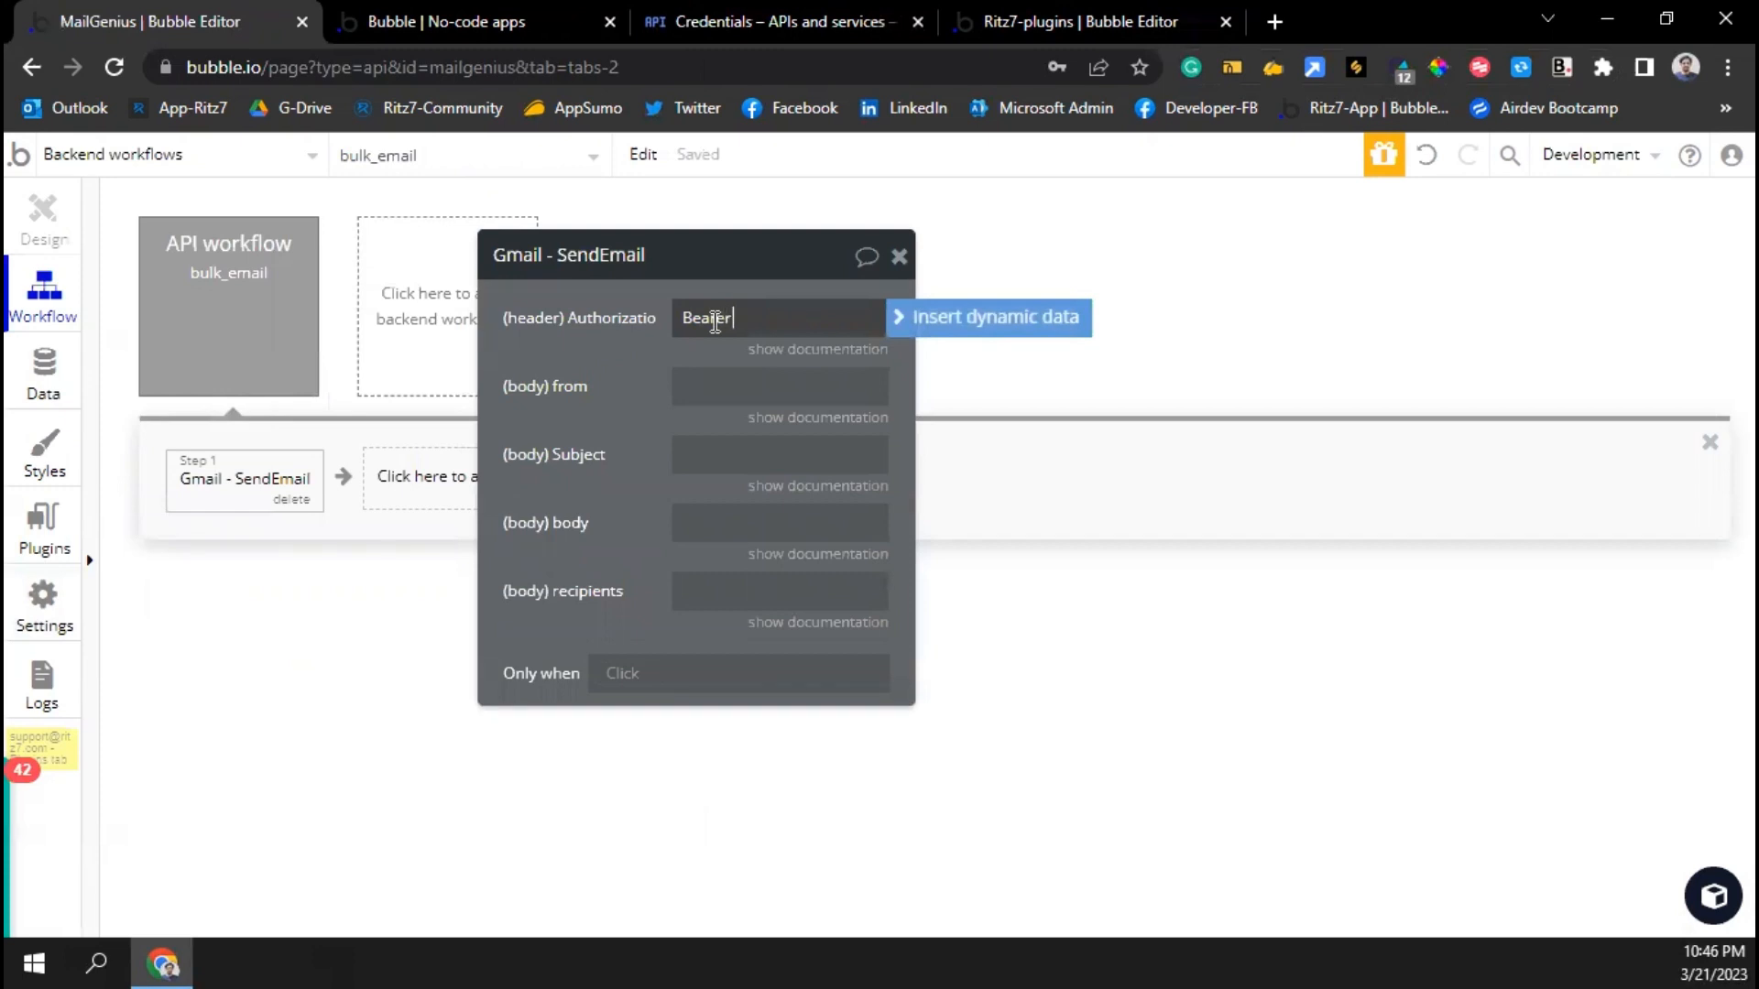
click(900, 320)
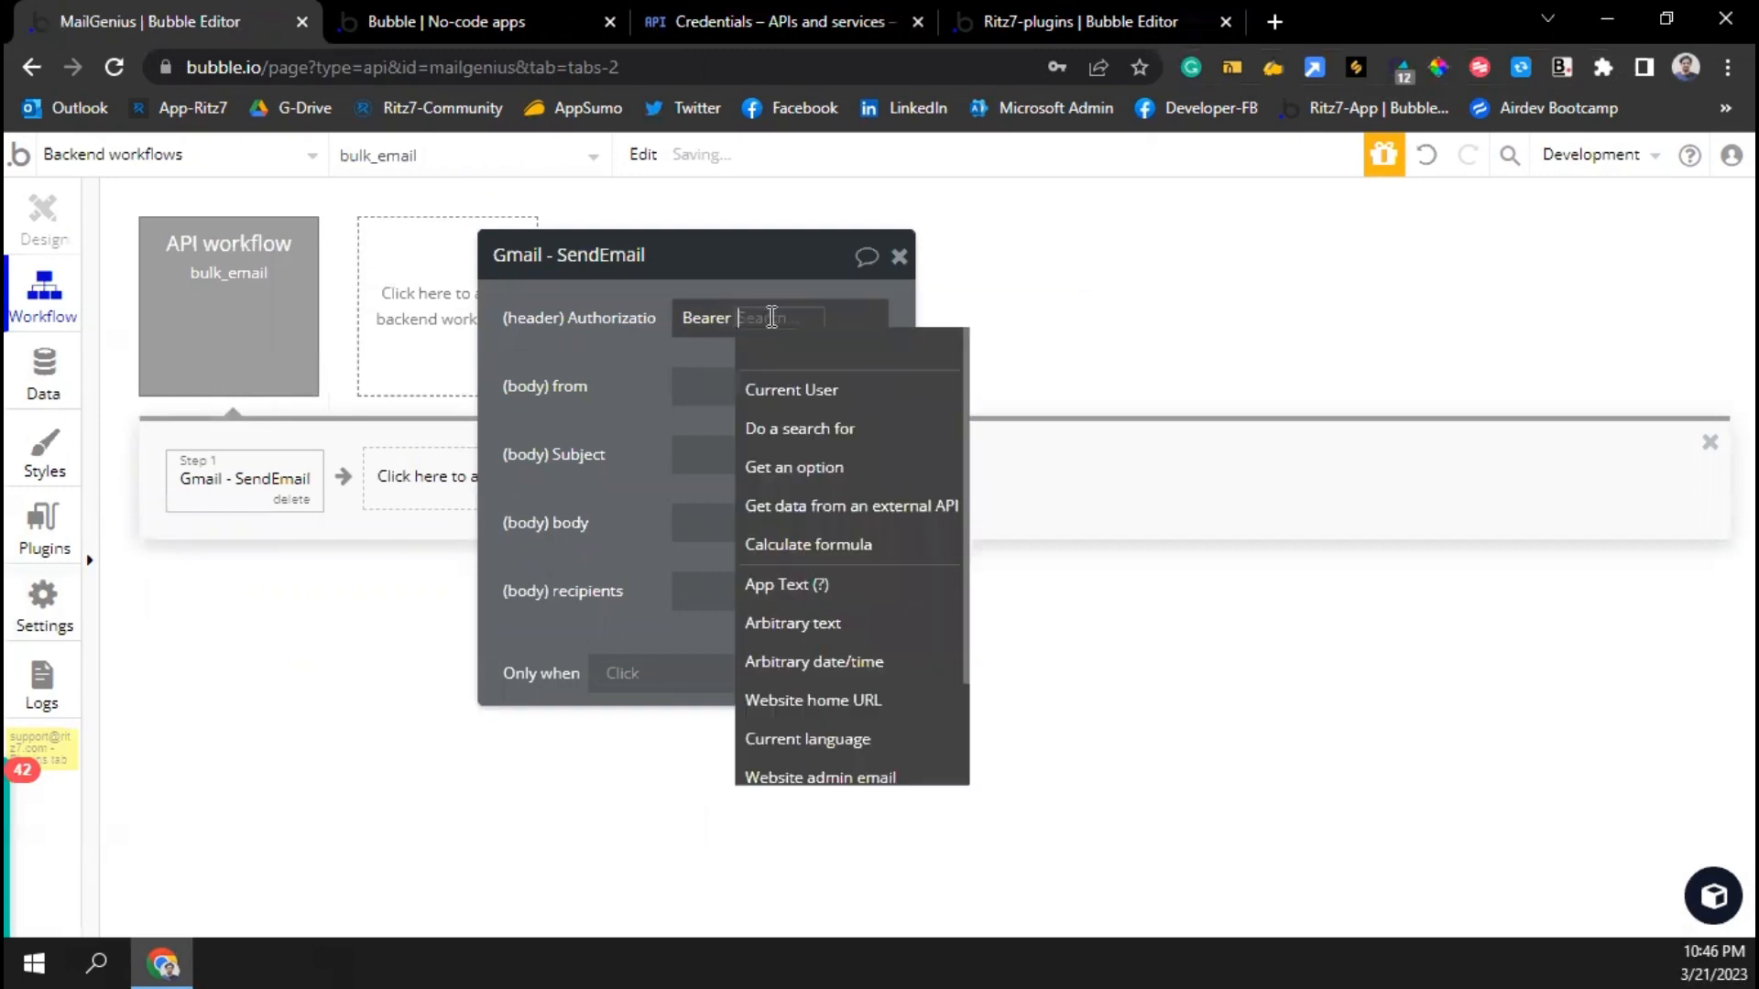
click(629, 354)
drag(628, 354, 882, 352)
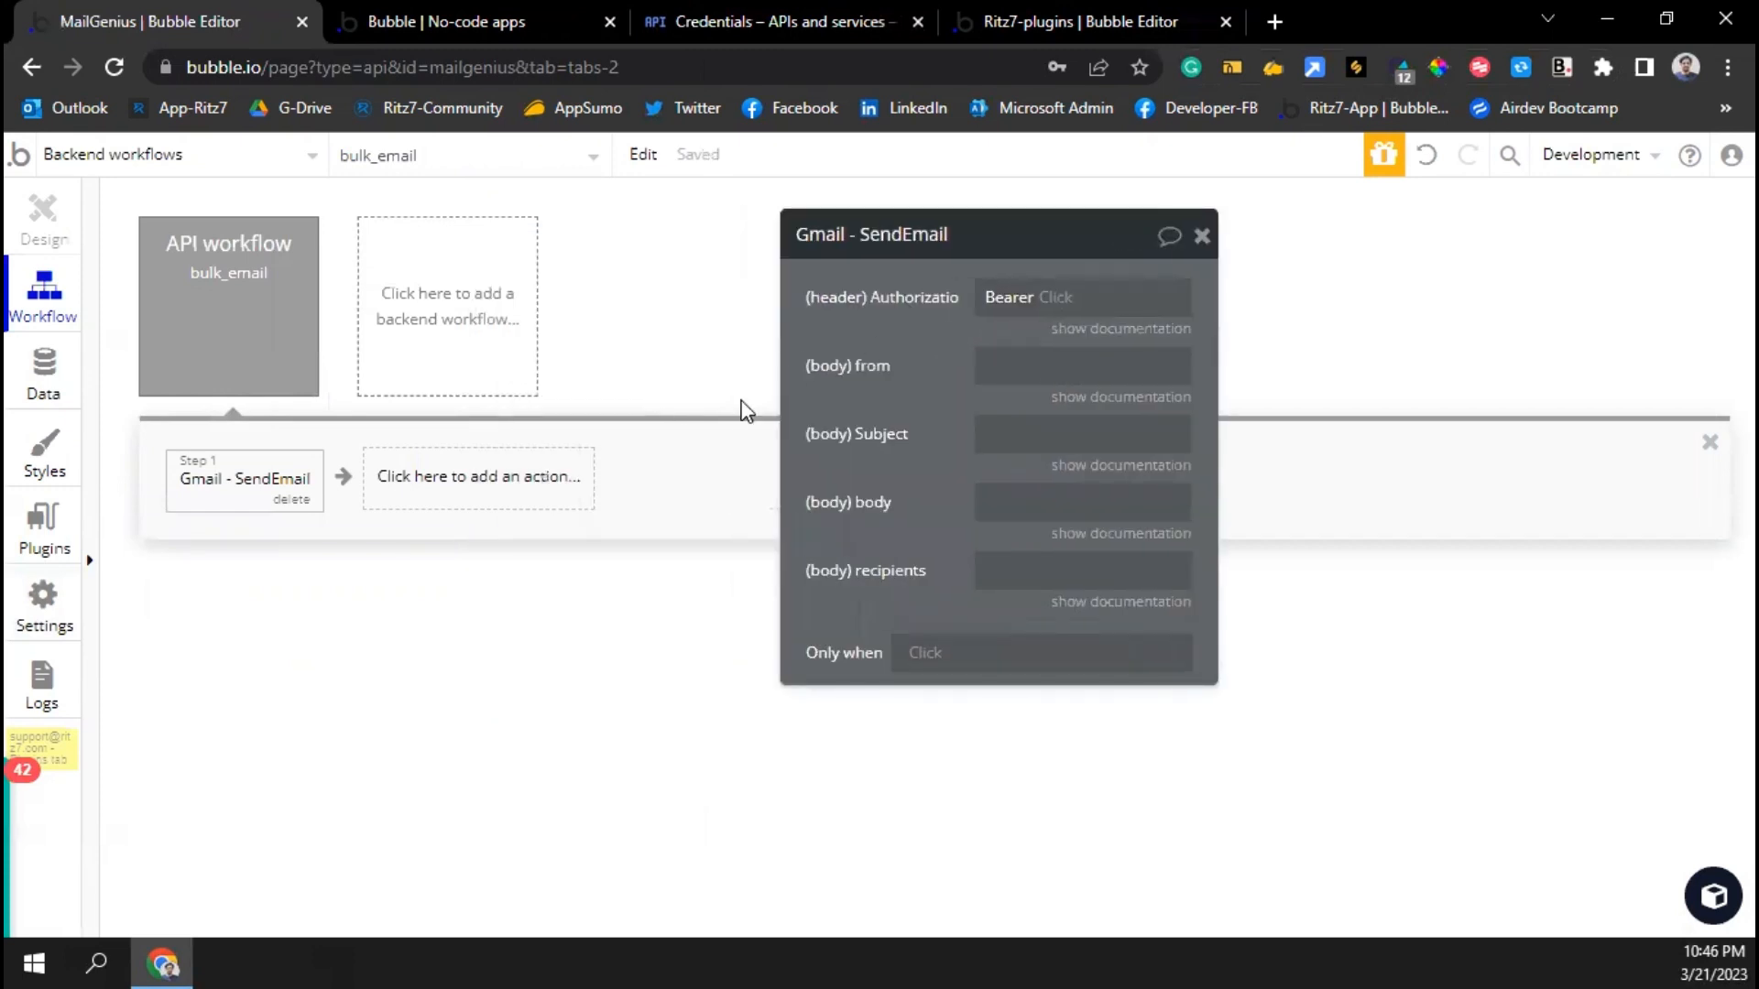
Add a Gmail - Get_Access_Token-via_R-Token step and move it ahead of SendEmail
click(502, 487)
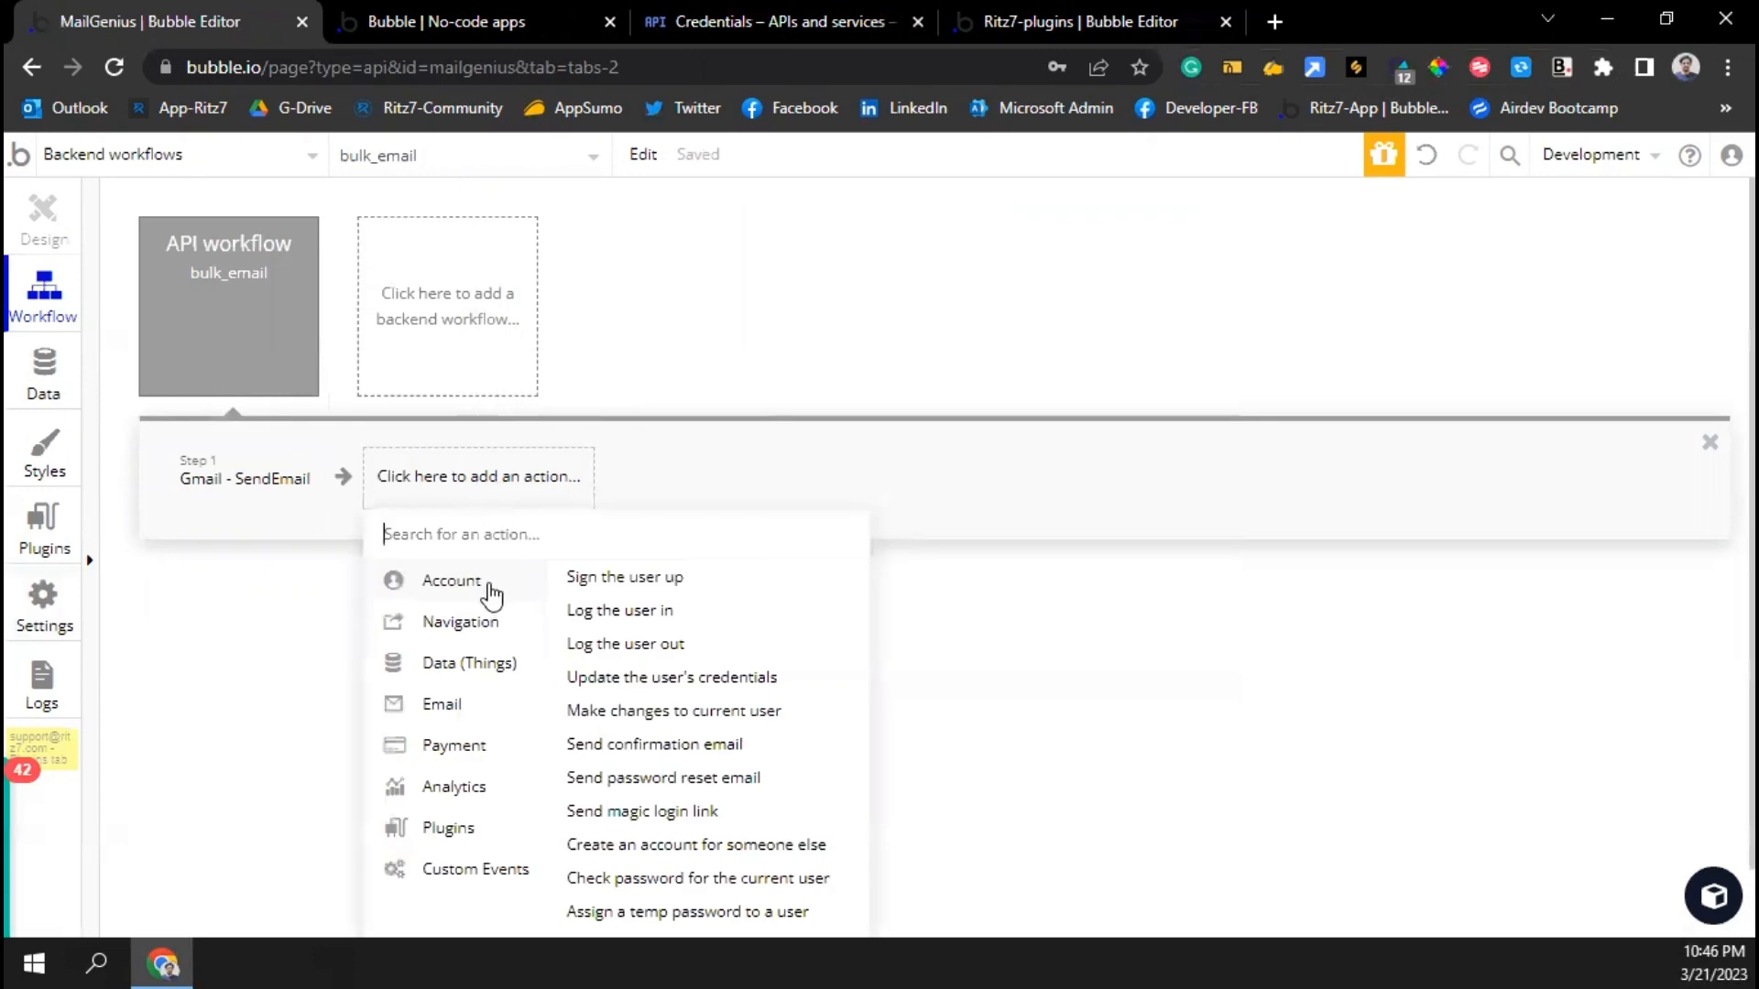
text(r-toke)
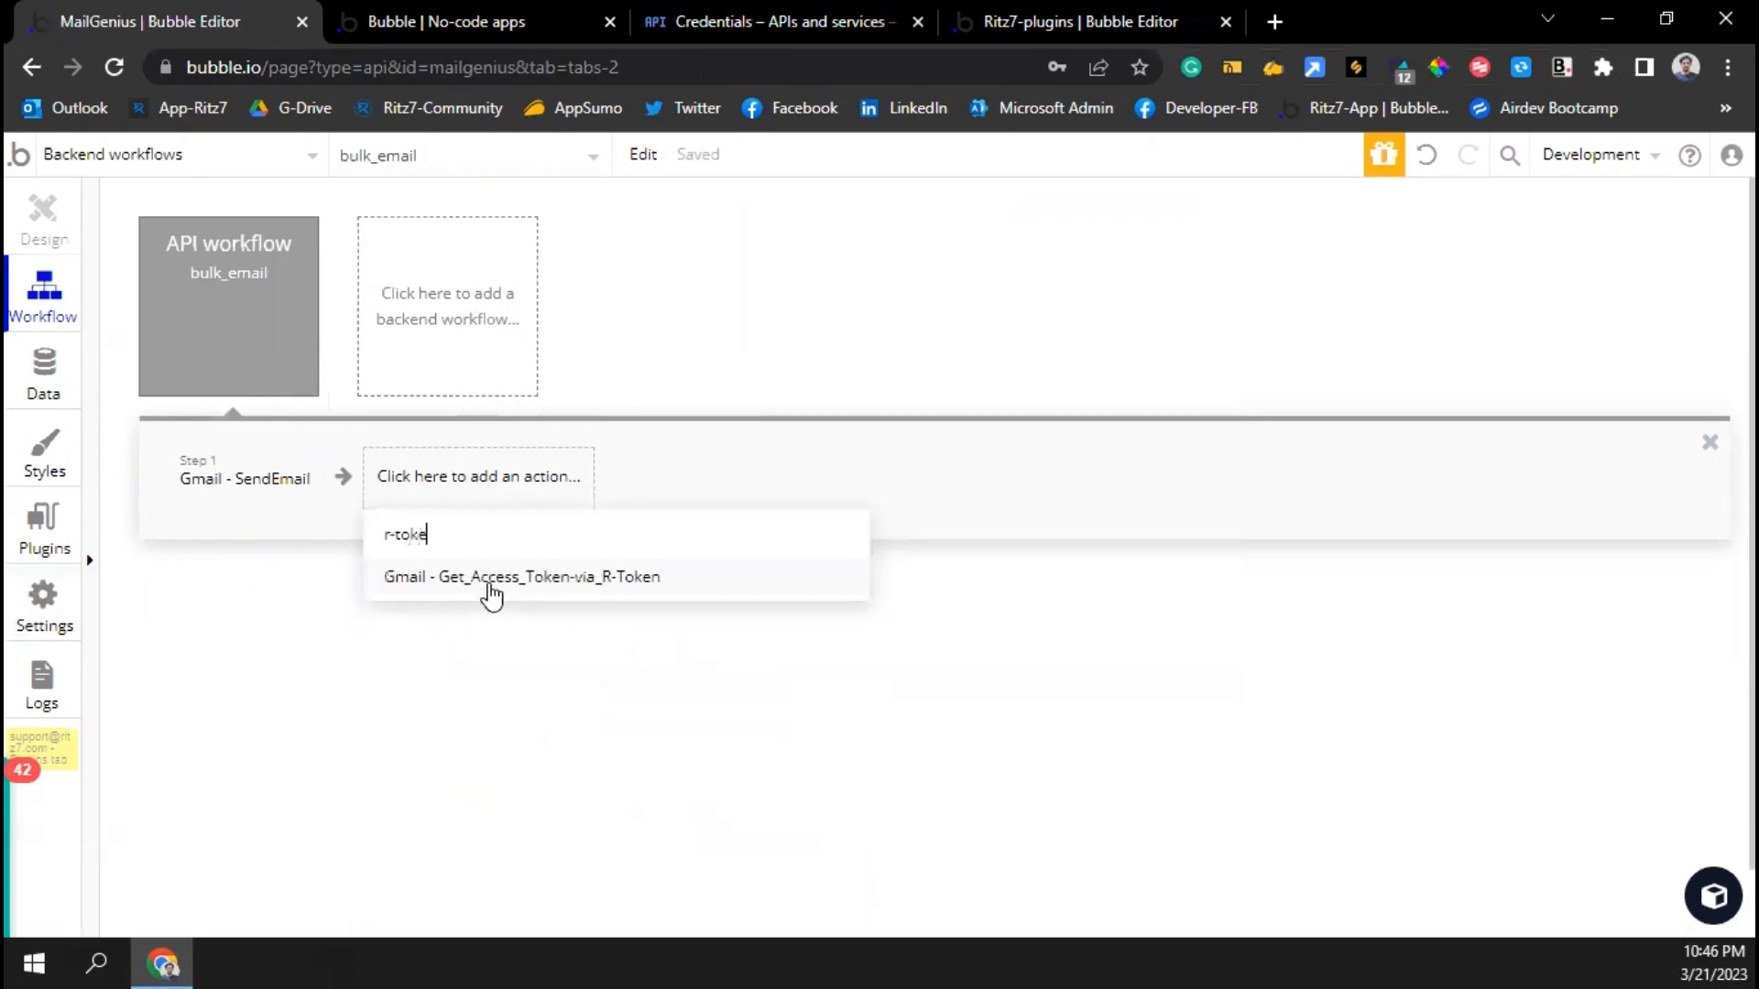
click(490, 586)
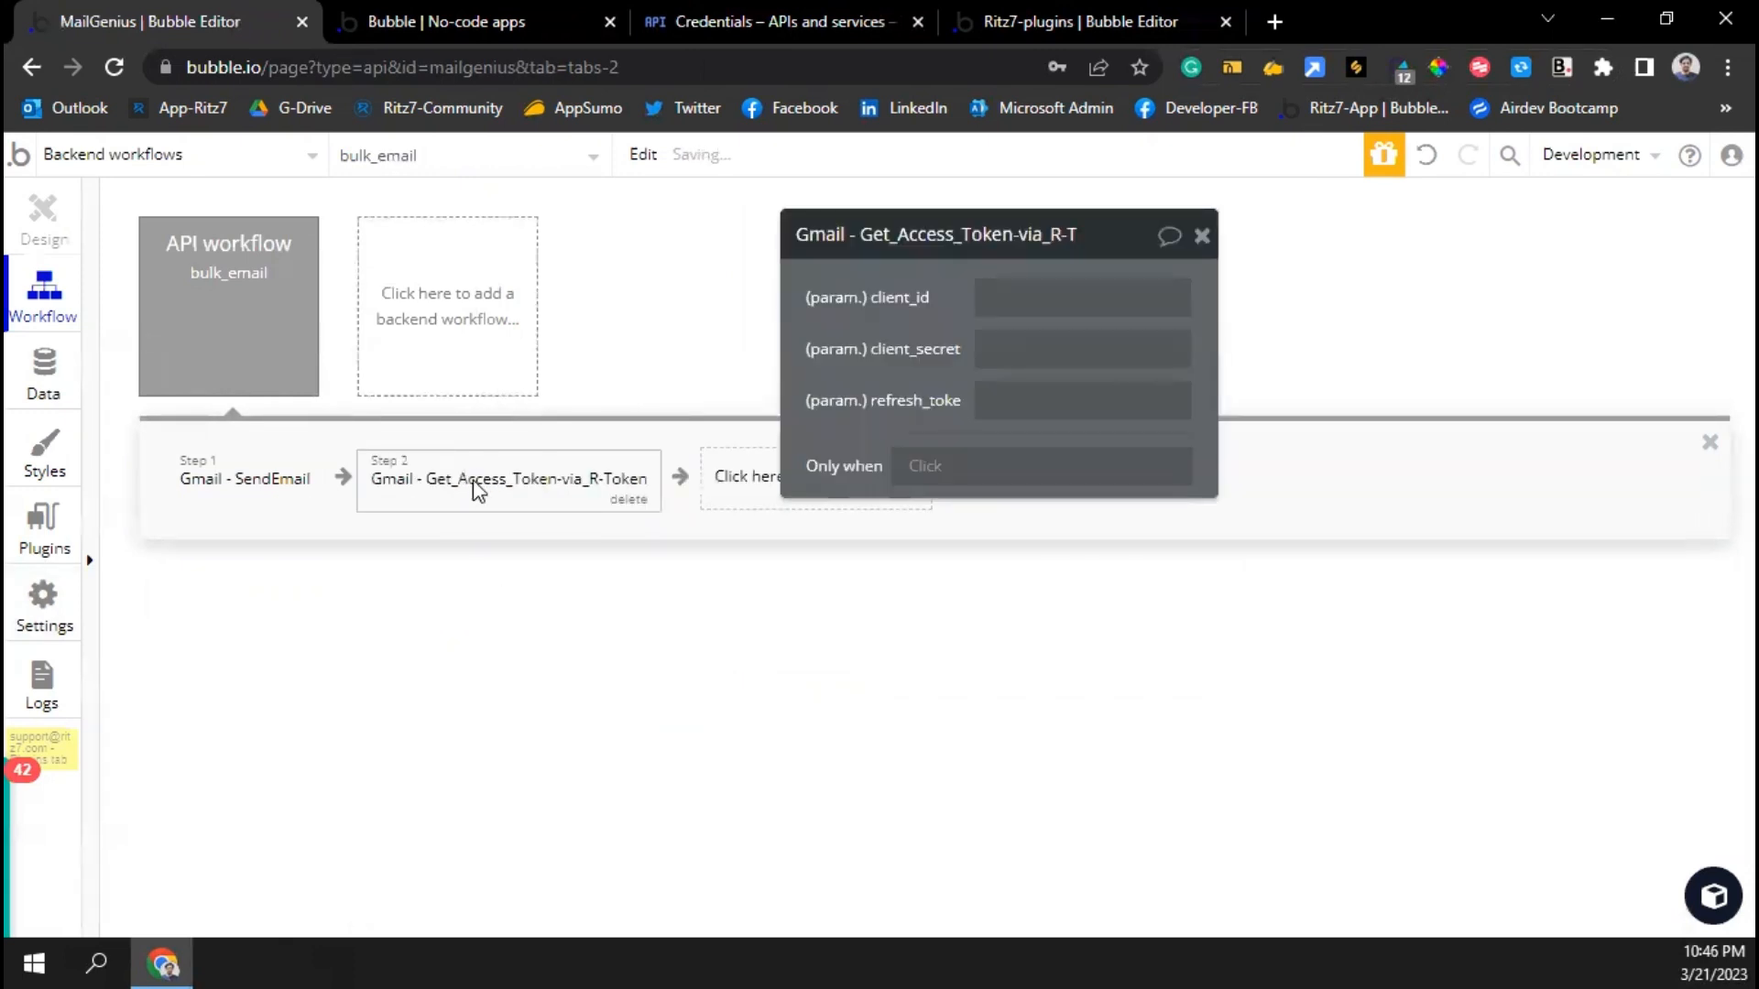
drag(475, 487, 304, 485)
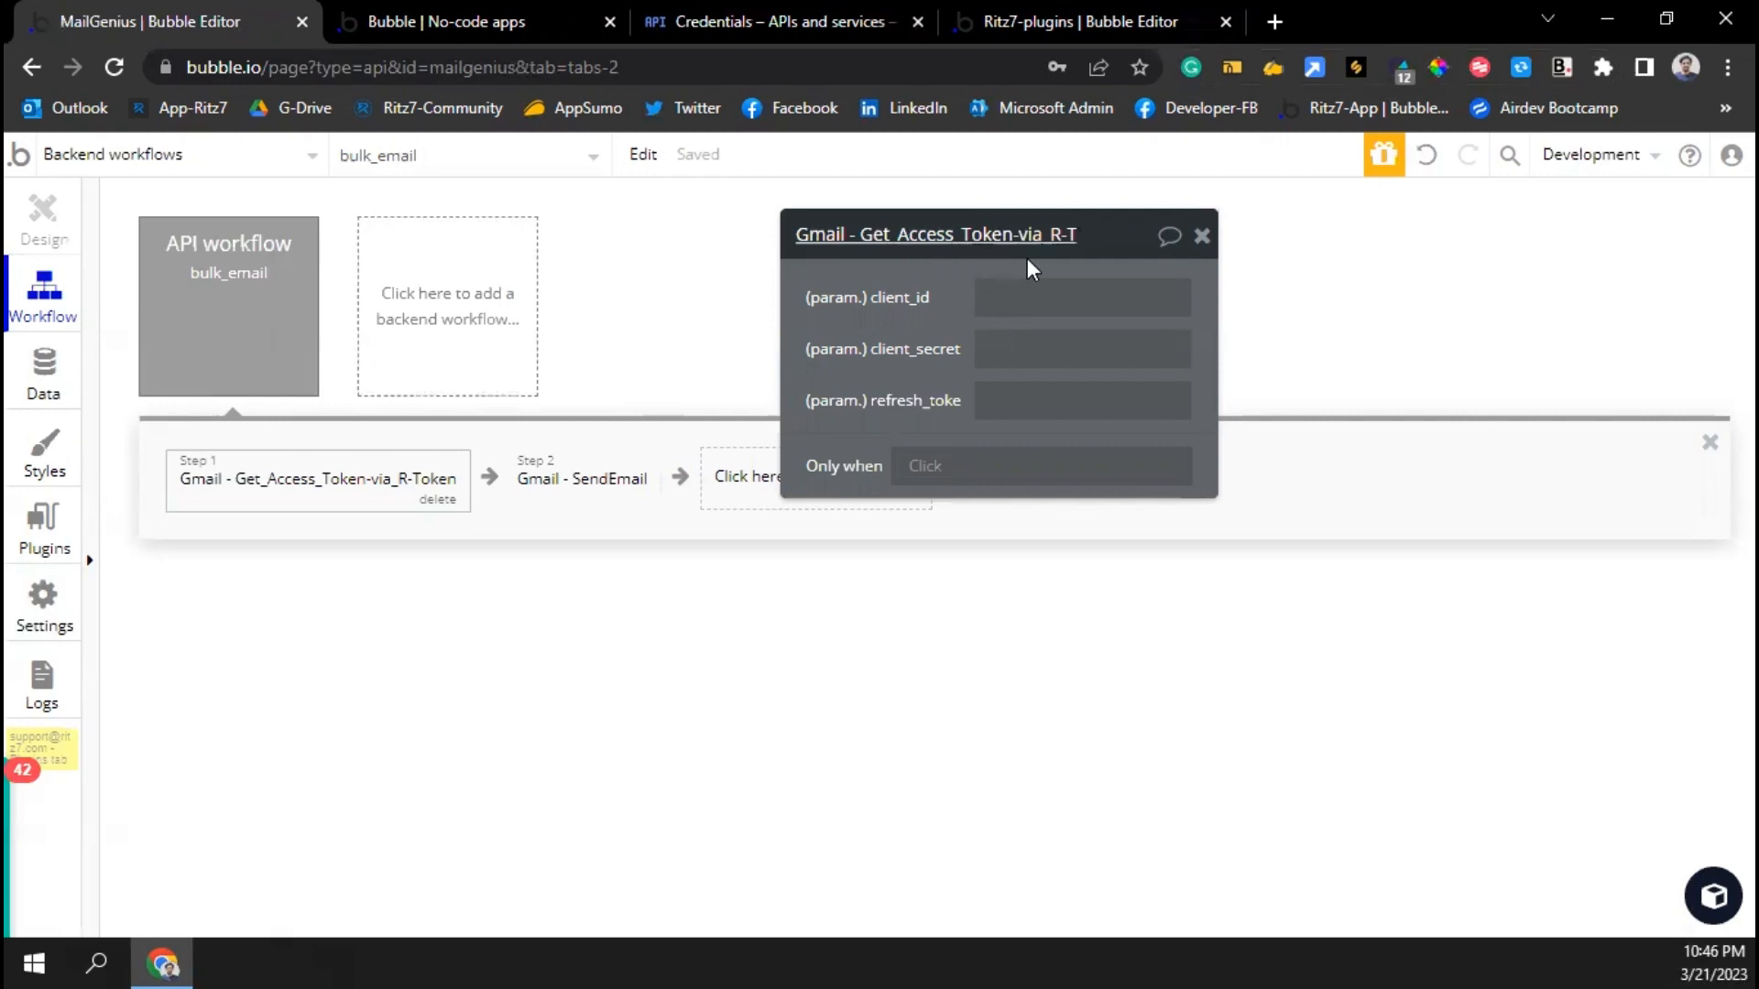
Paste the Google OAuth client ID and client secret into the token step's parameters
click(1029, 294)
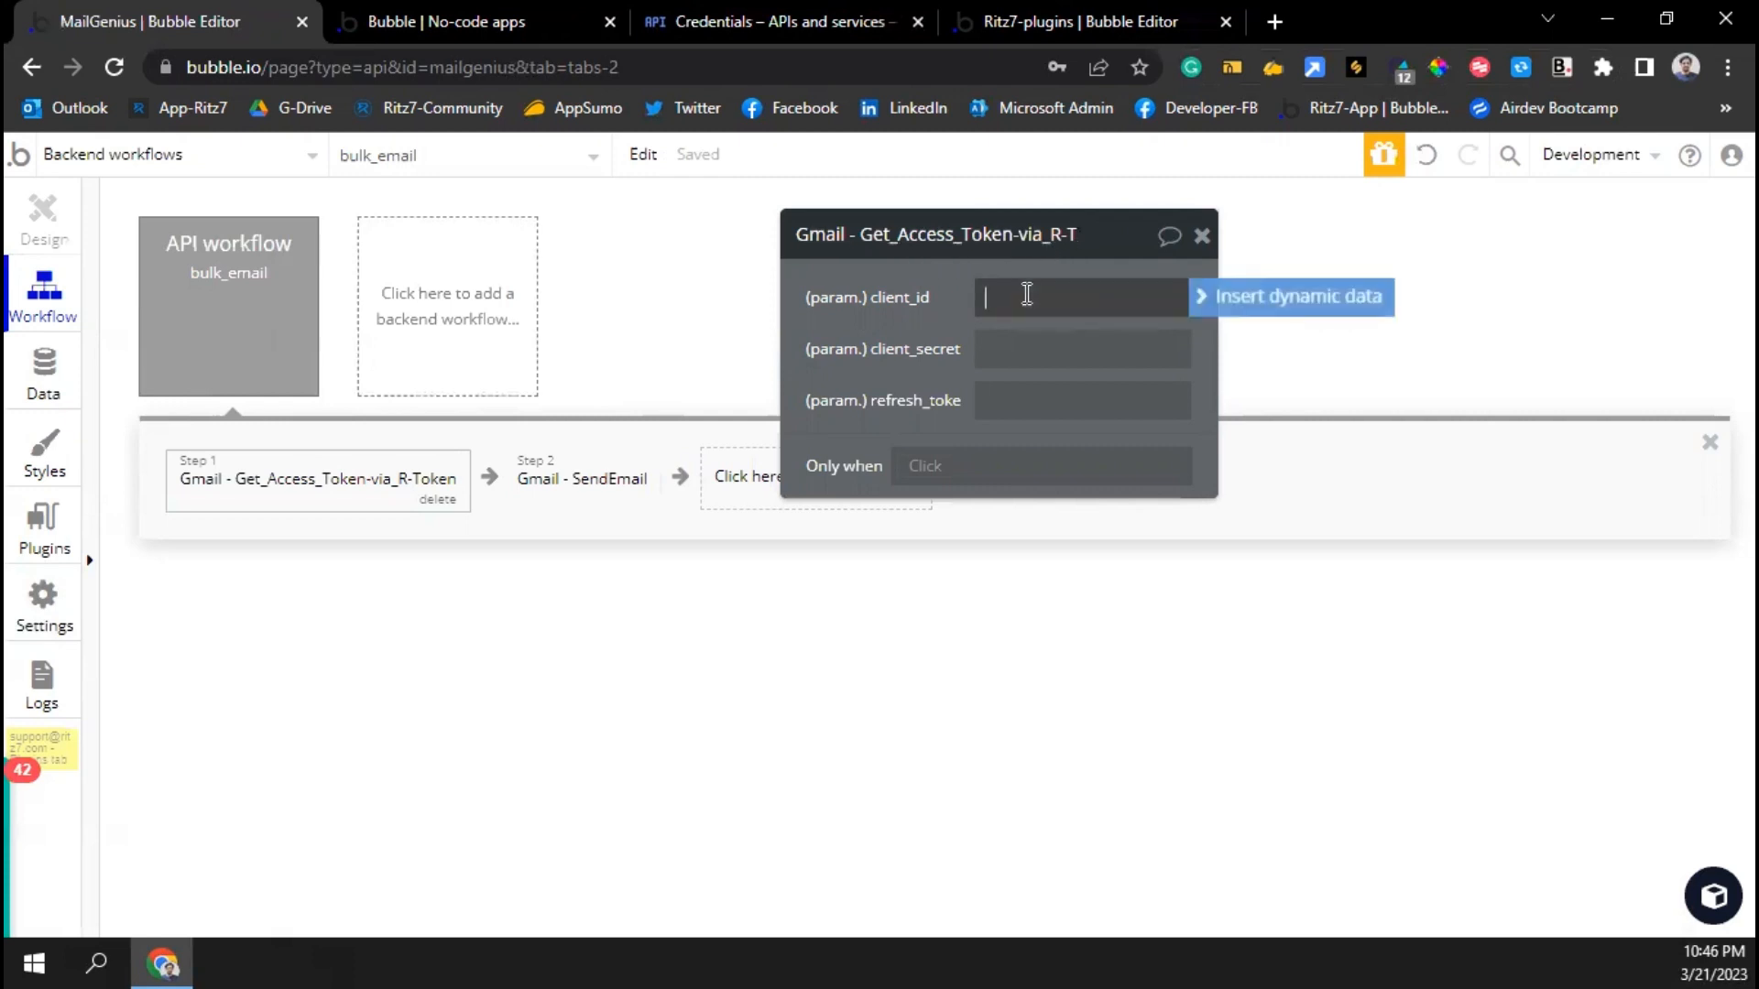
click(814, 23)
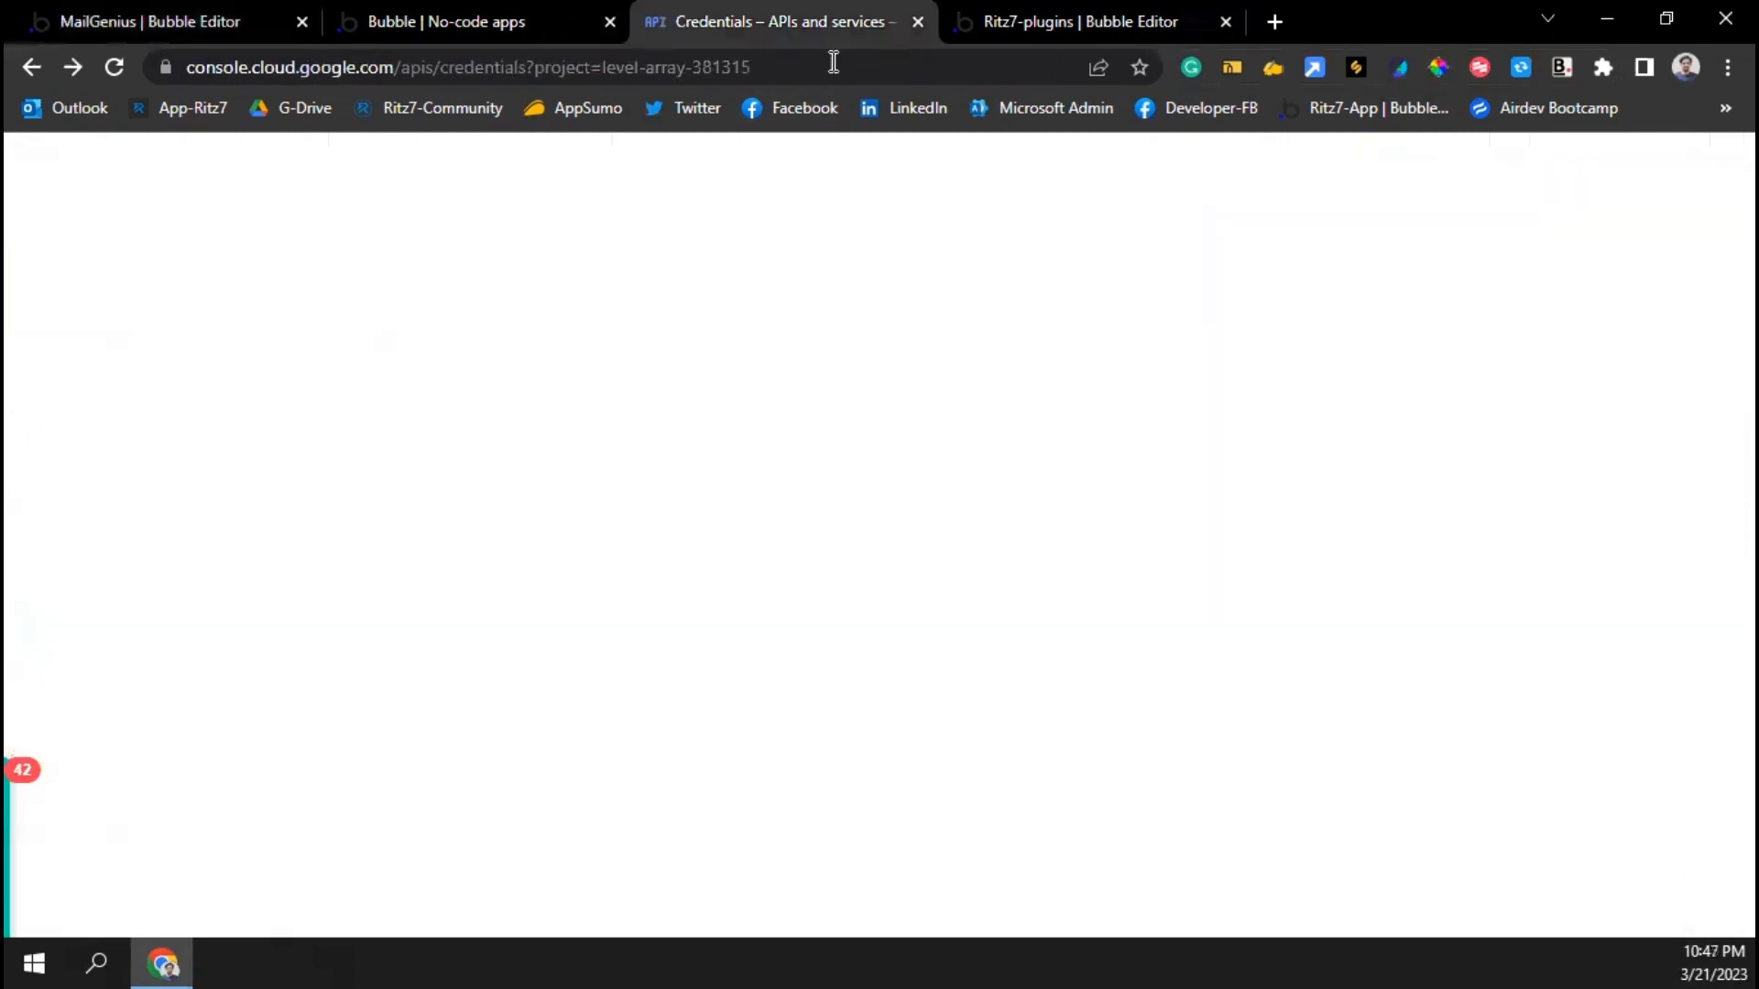
click(1152, 467)
click(186, 23)
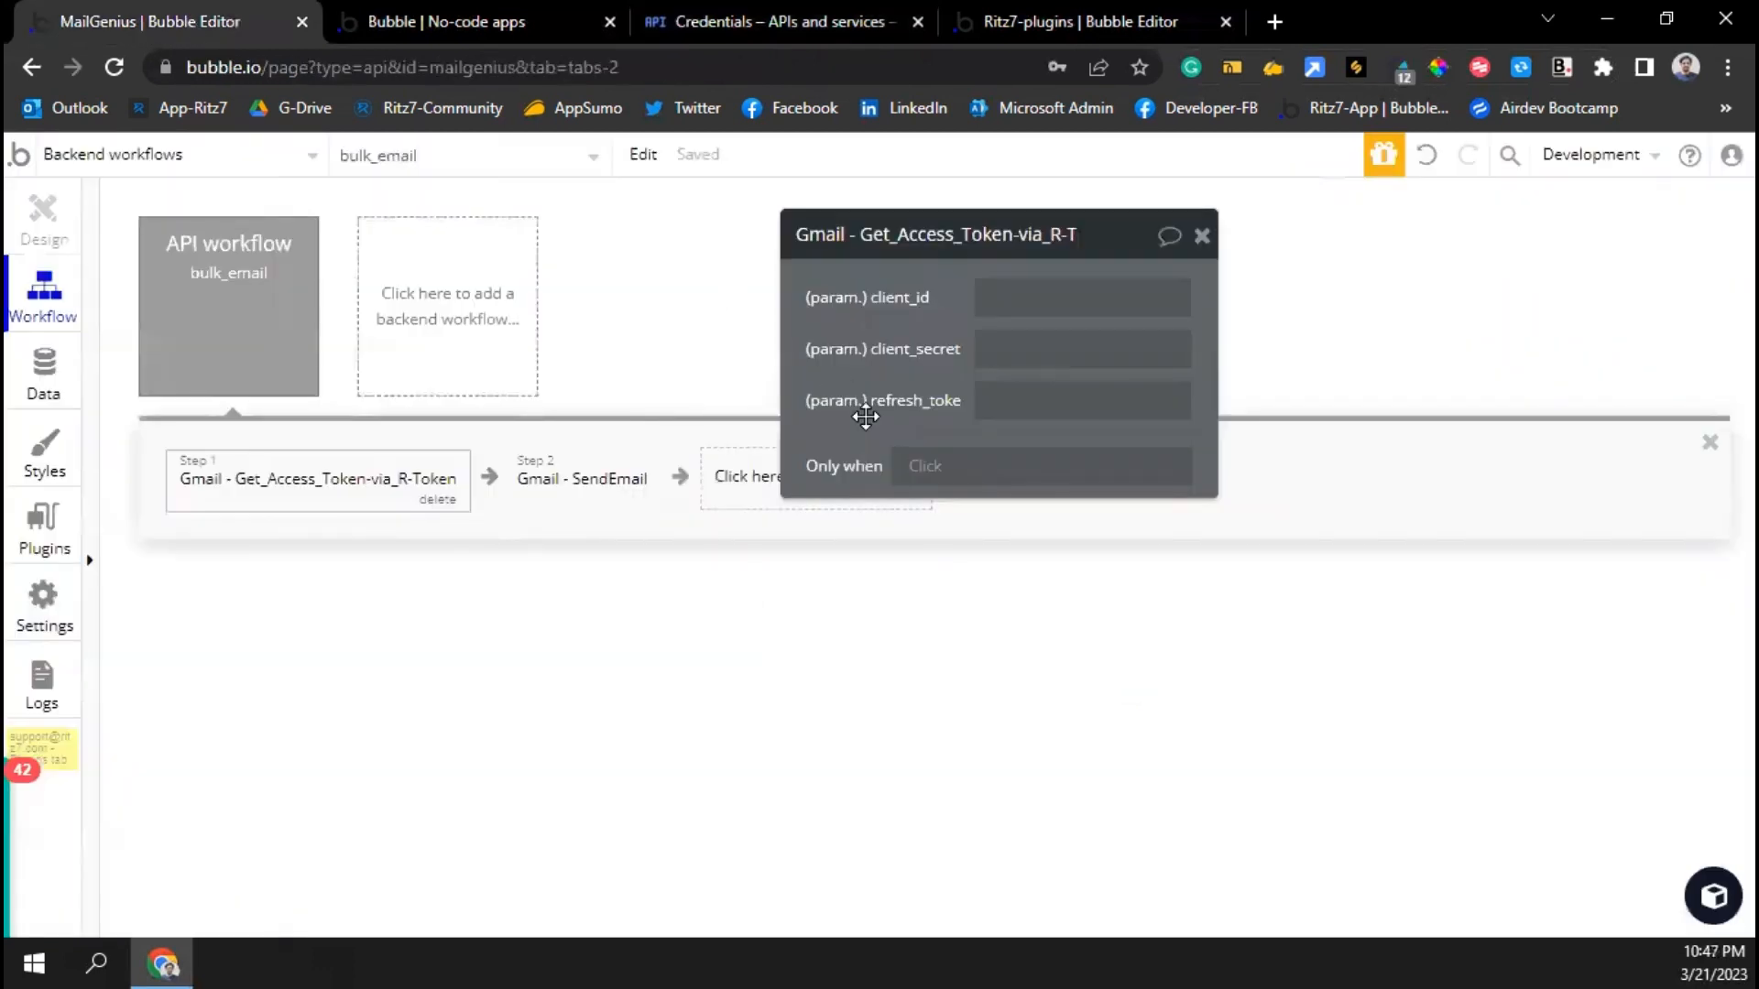
click(1036, 294)
key(ctrl+v)
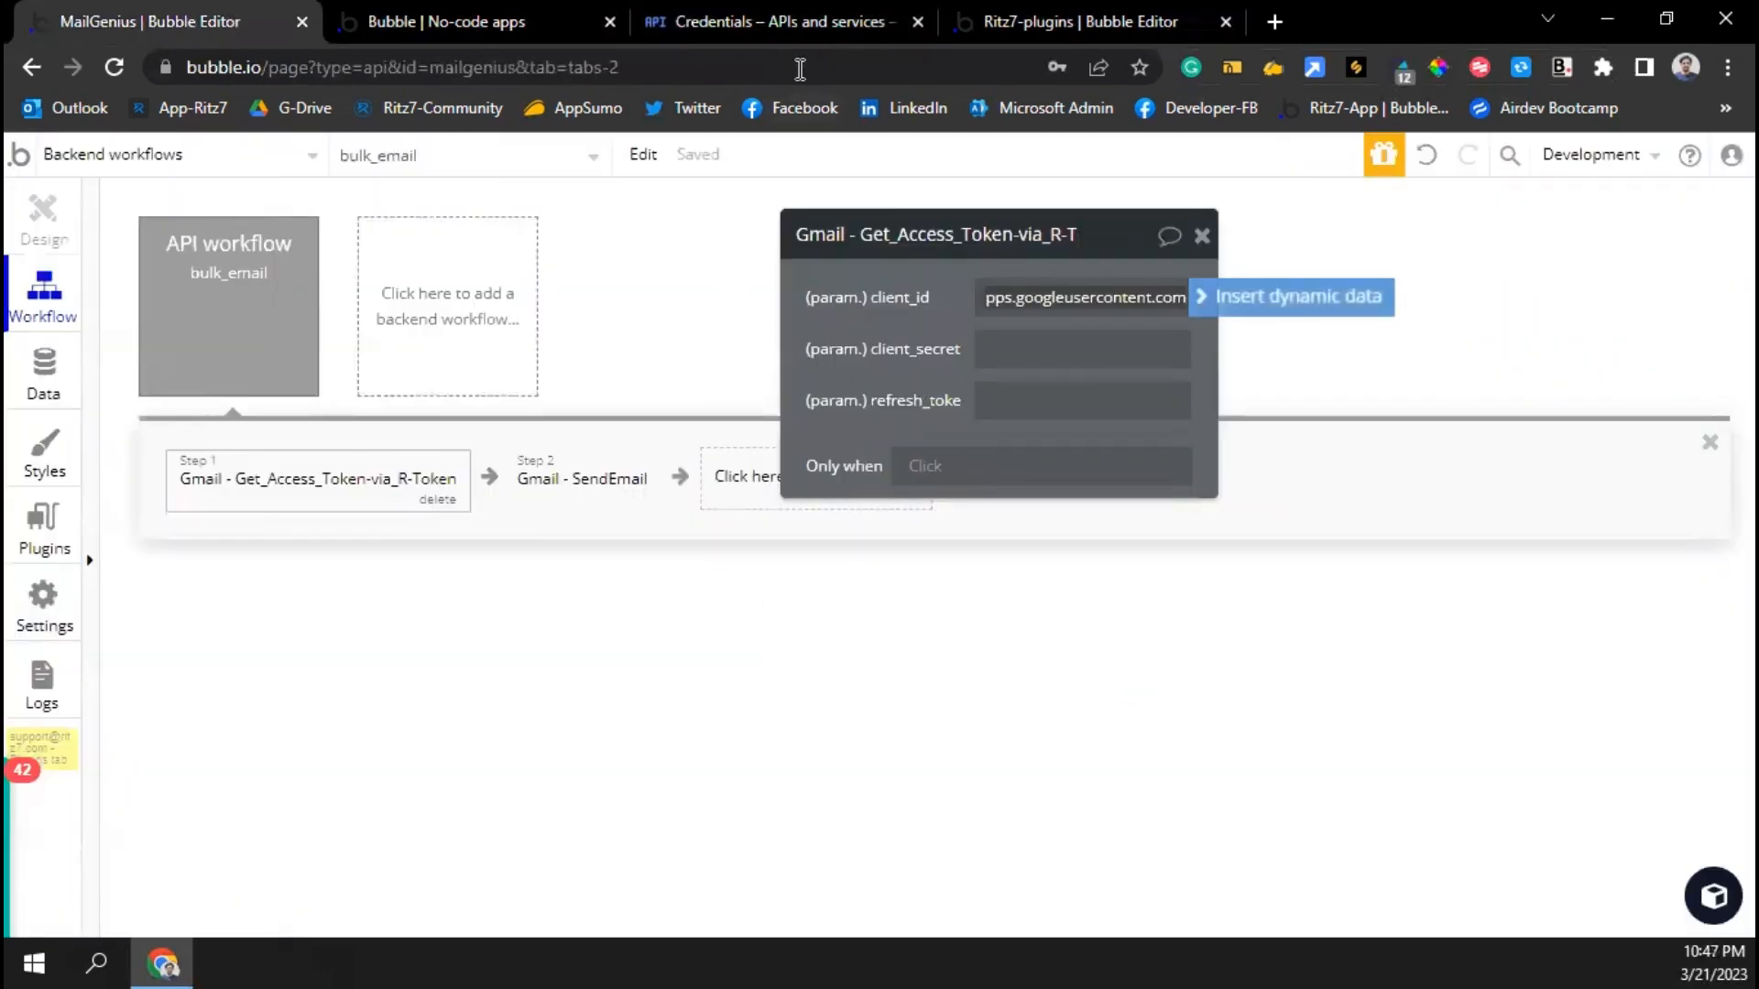
click(815, 23)
click(1152, 539)
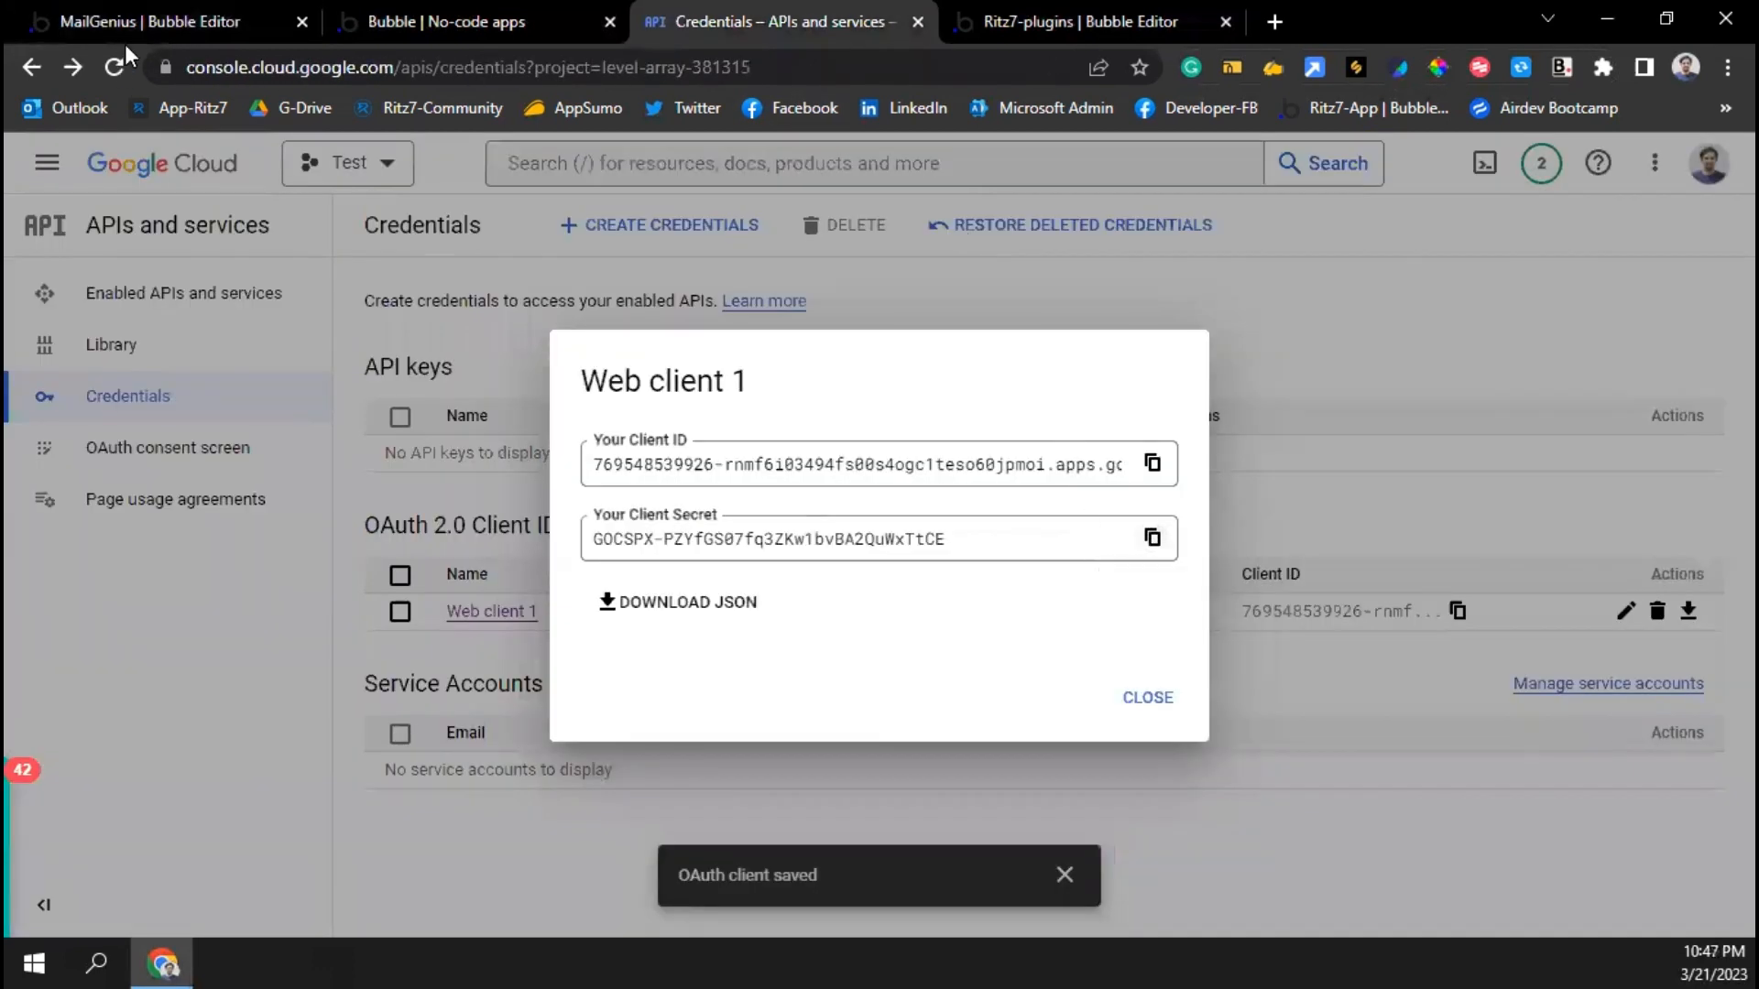
click(186, 23)
click(1010, 408)
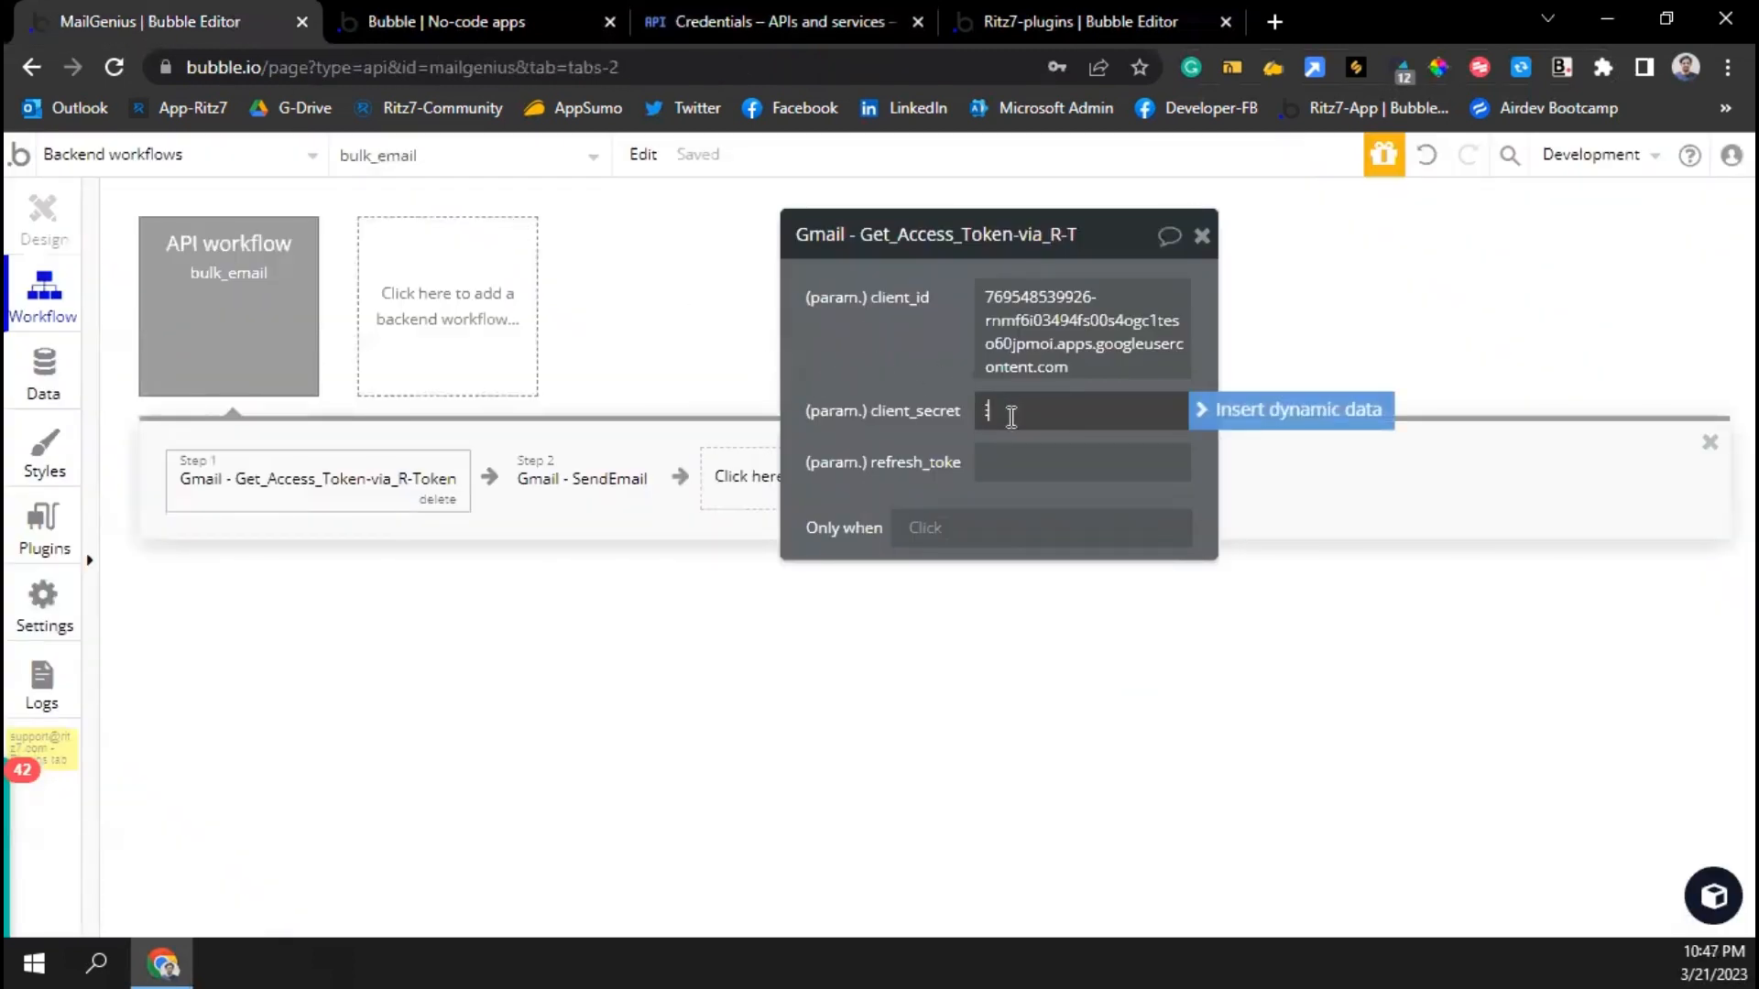
key(ctrl+v)
key(Tab)
Set refresh_token to the first searched Access Token's Refresh Code
click(1248, 502)
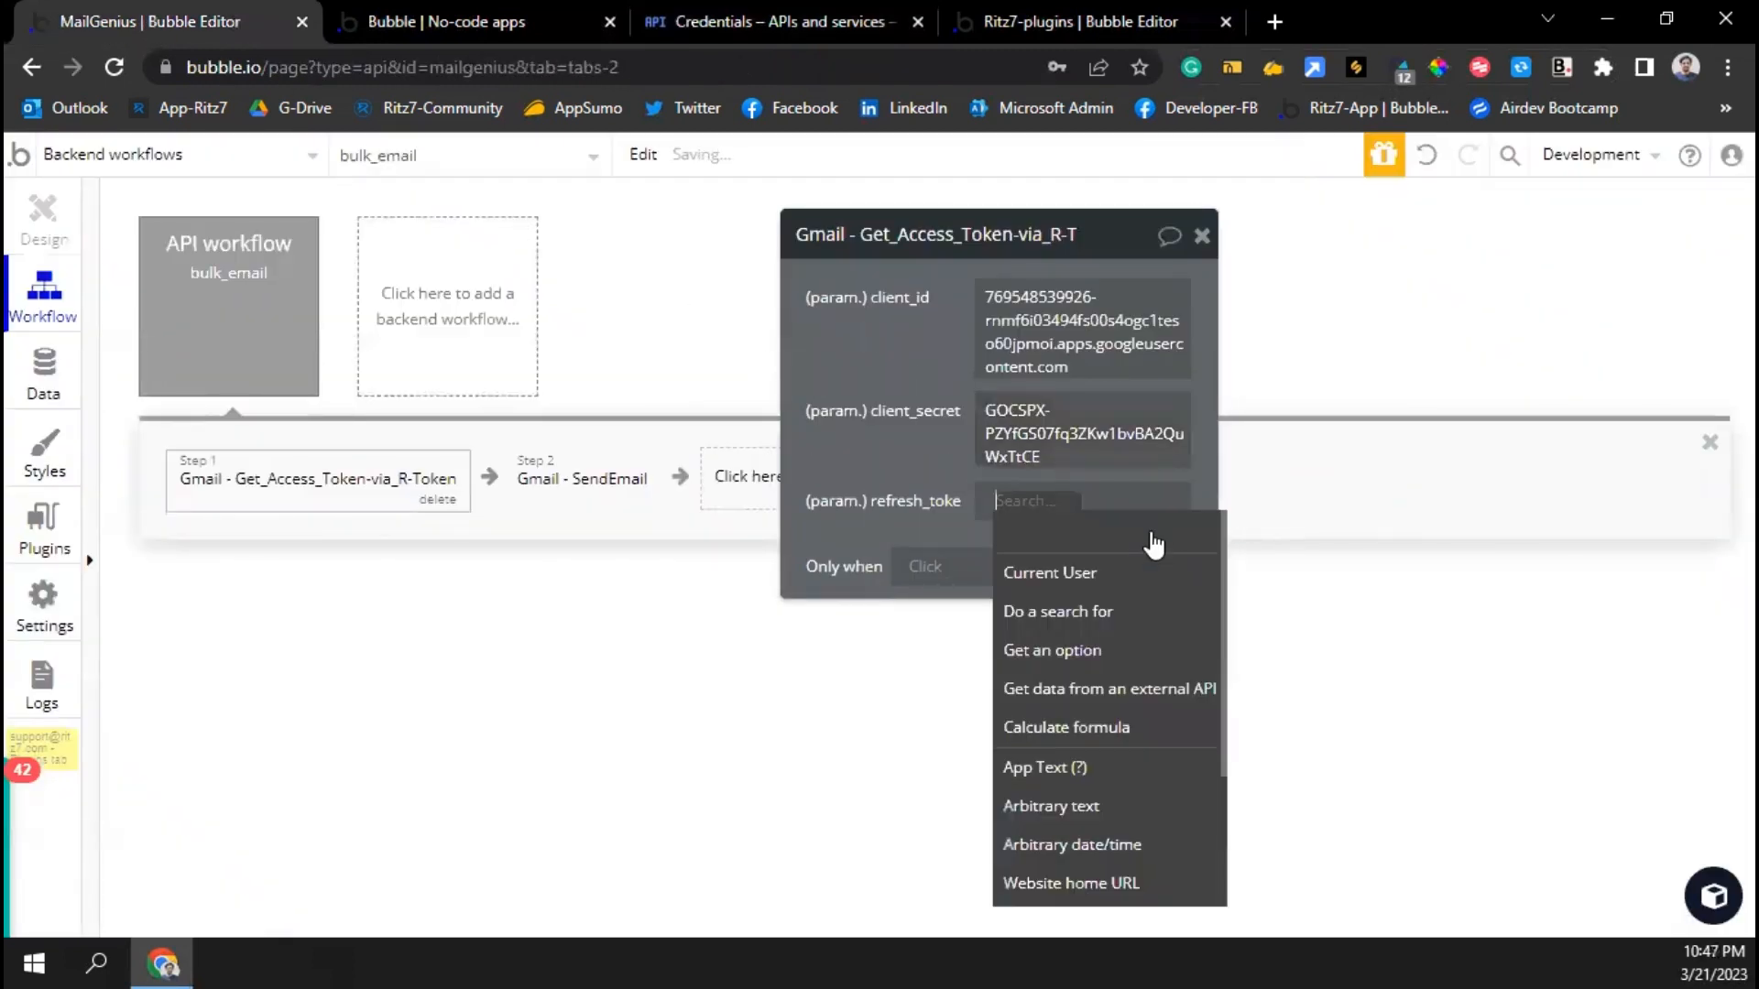
click(1081, 632)
click(662, 316)
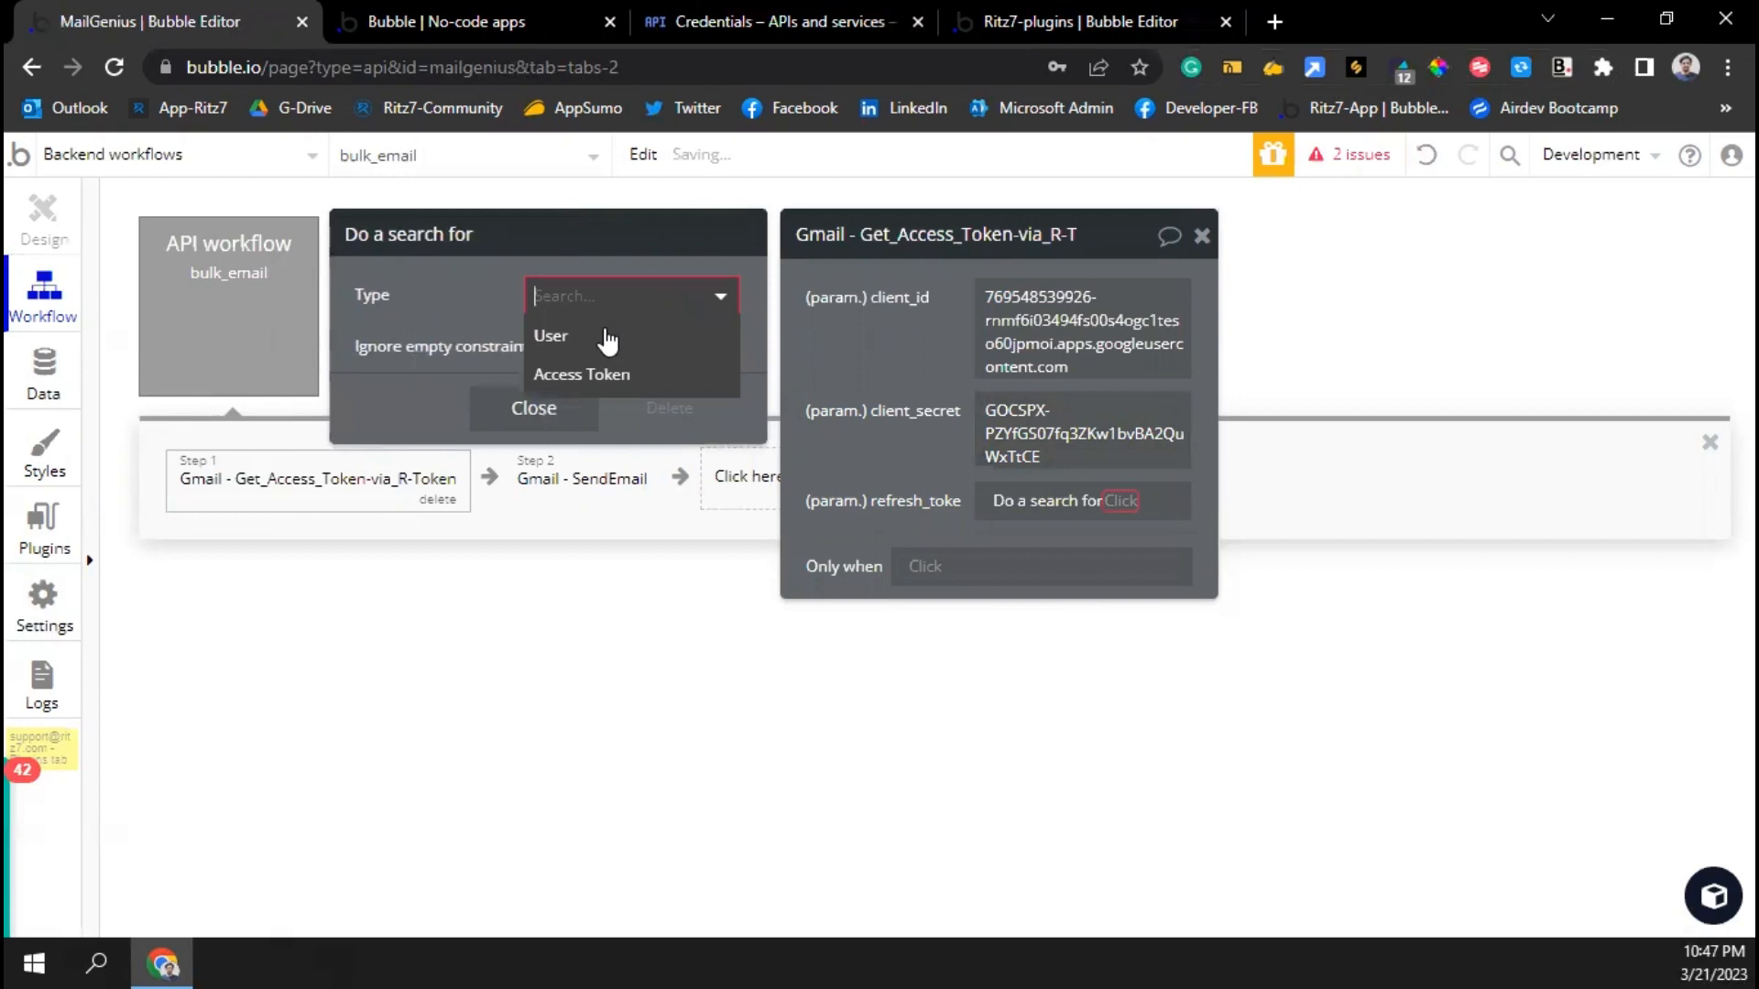
click(594, 390)
click(537, 548)
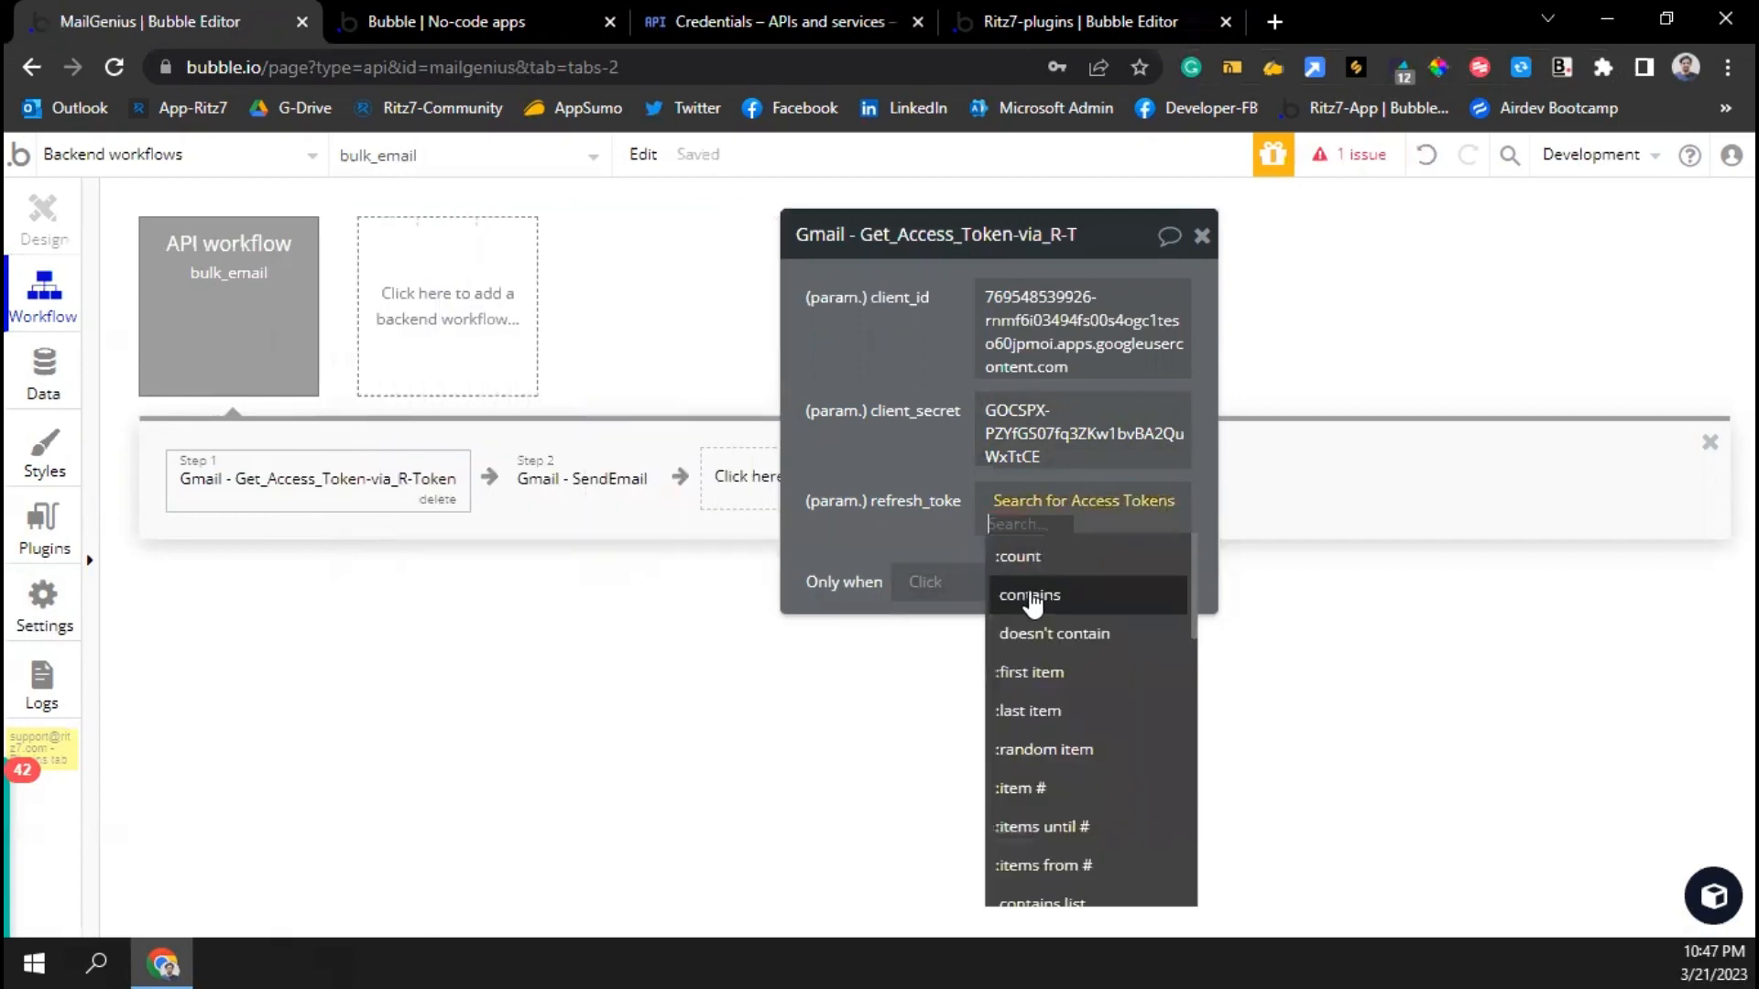
click(1031, 672)
click(1044, 617)
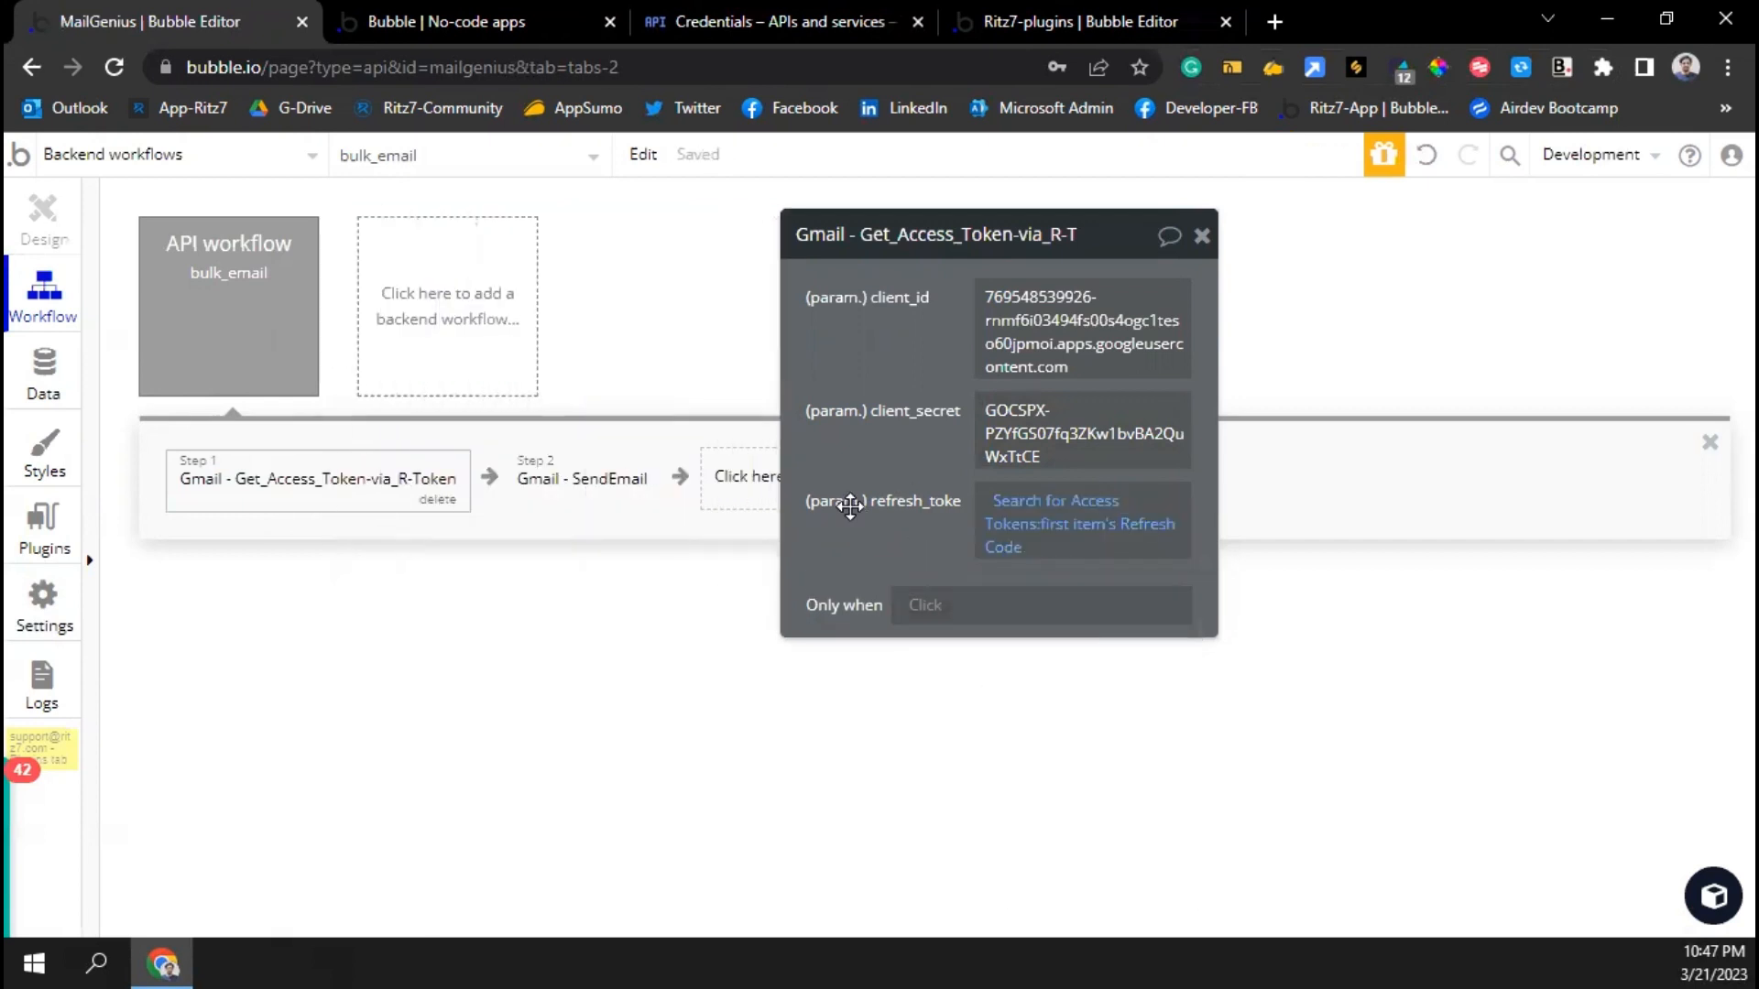
click(527, 479)
click(1066, 295)
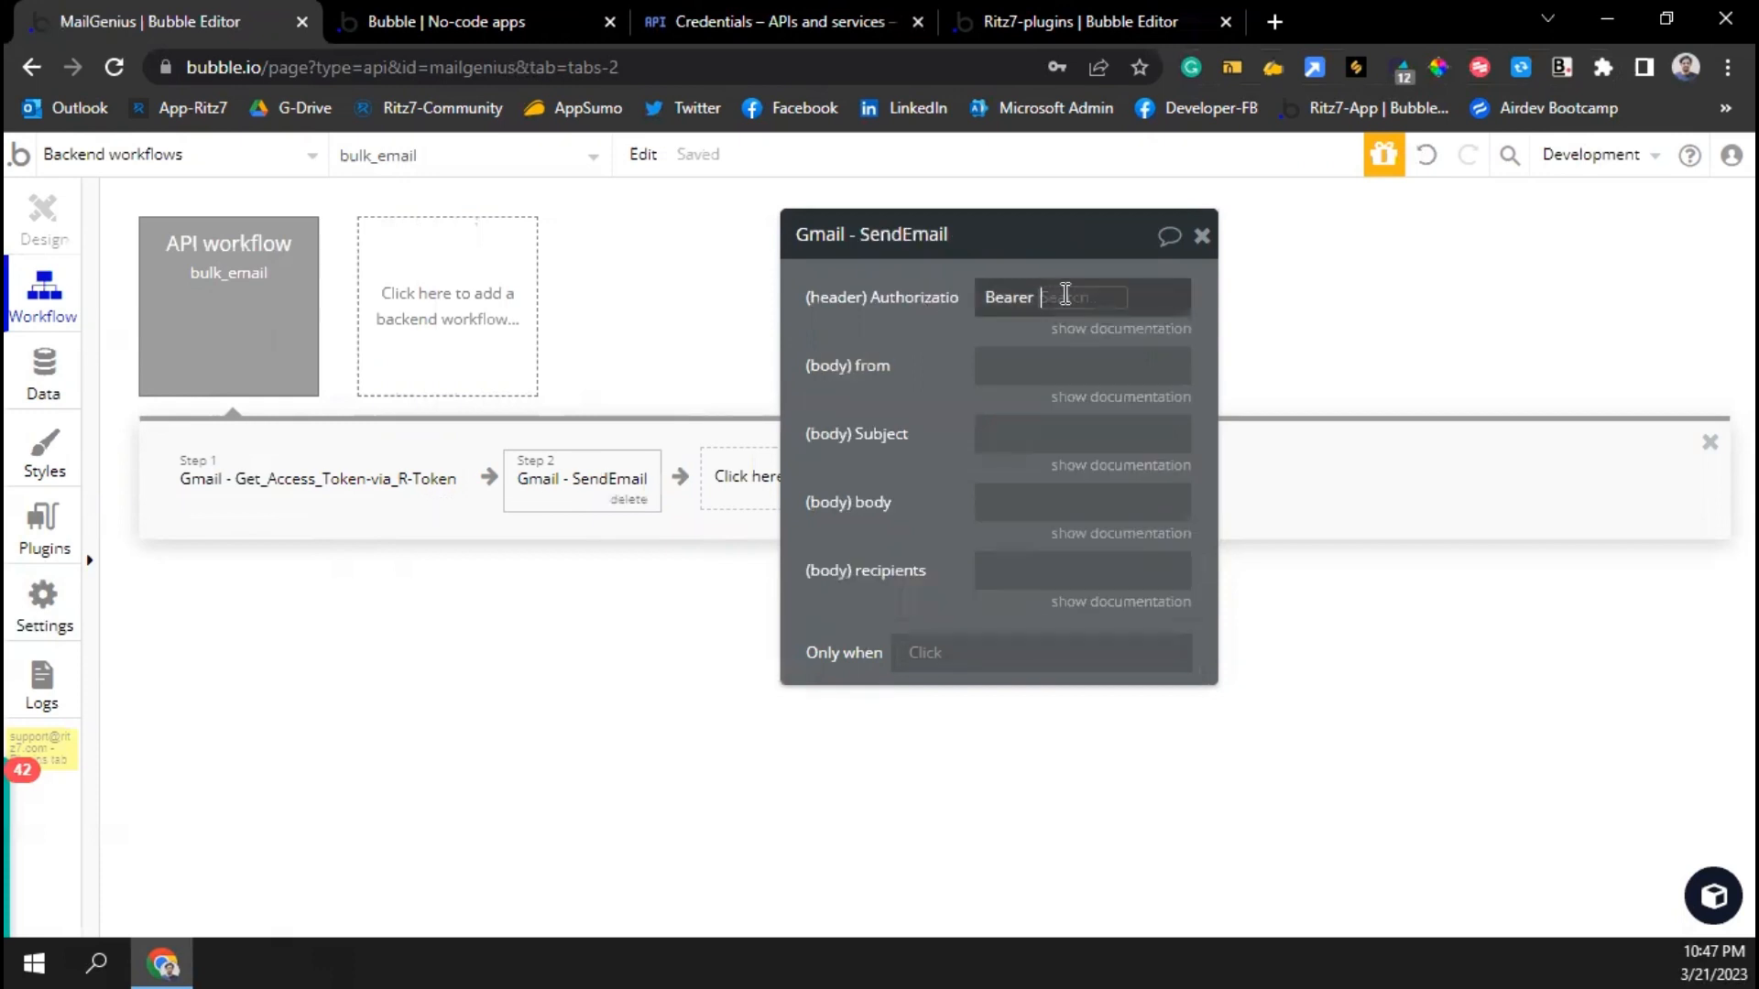
Authorize SendEmail with Bearer plus step 1's access_token and enter the sender address
click(1126, 362)
click(1068, 375)
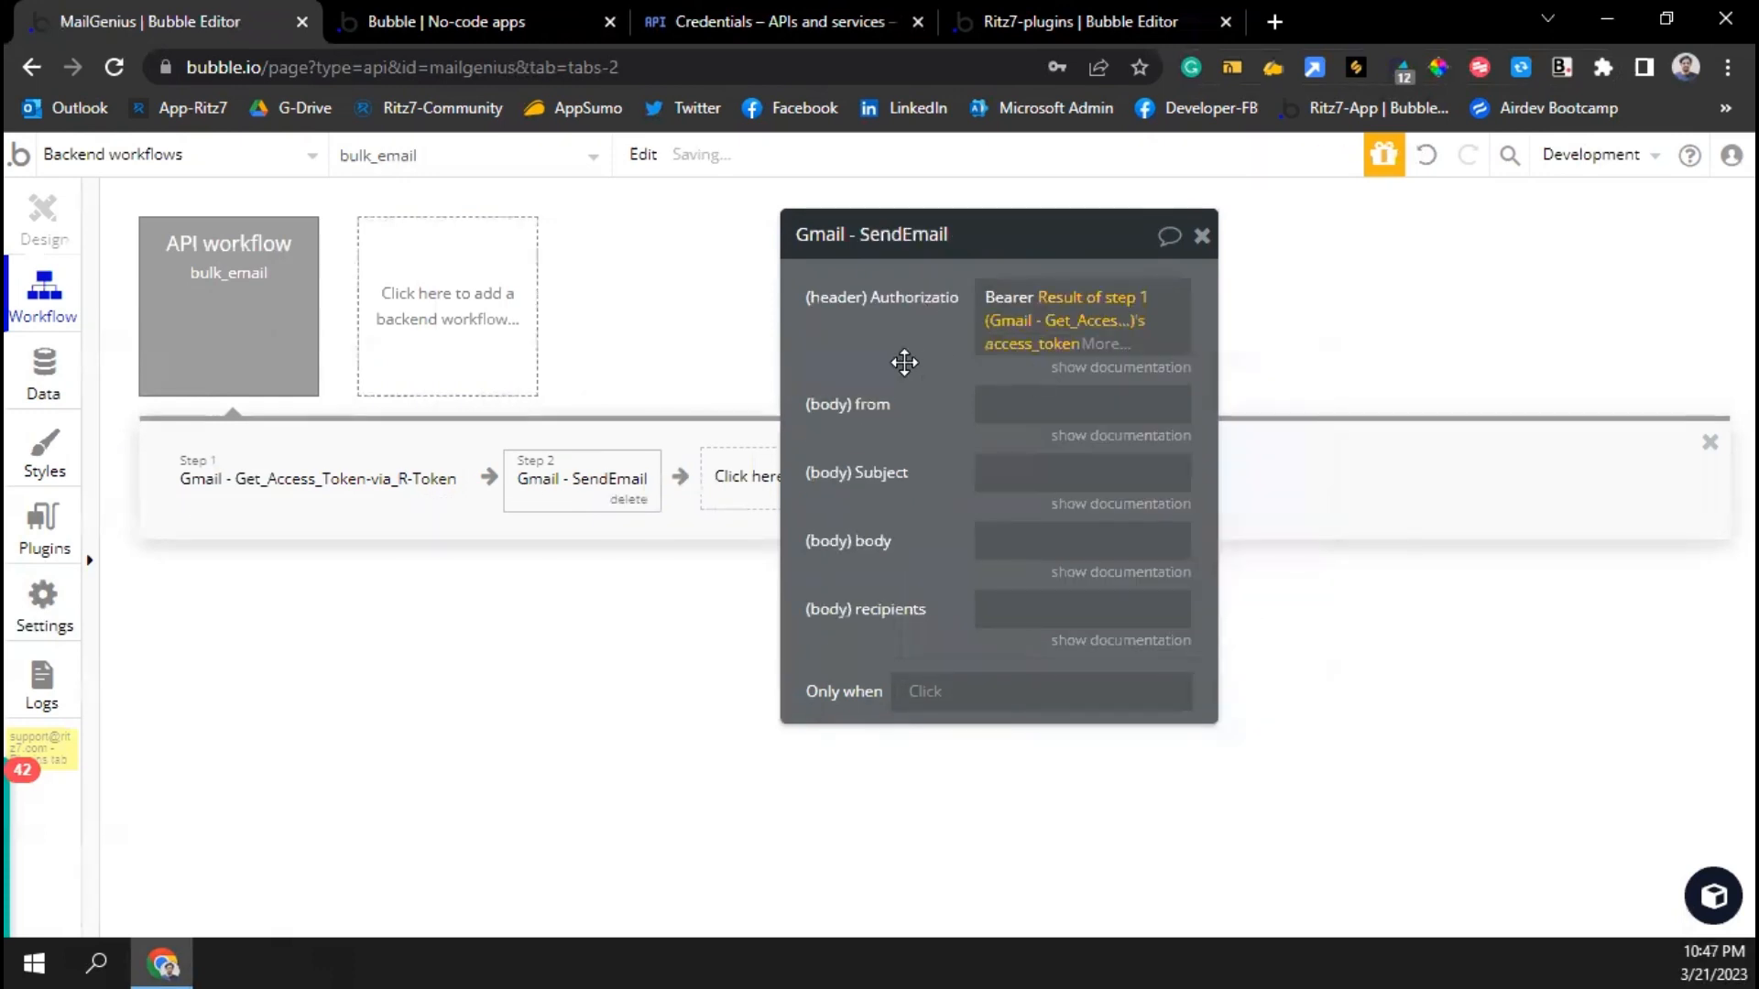
click(1023, 403)
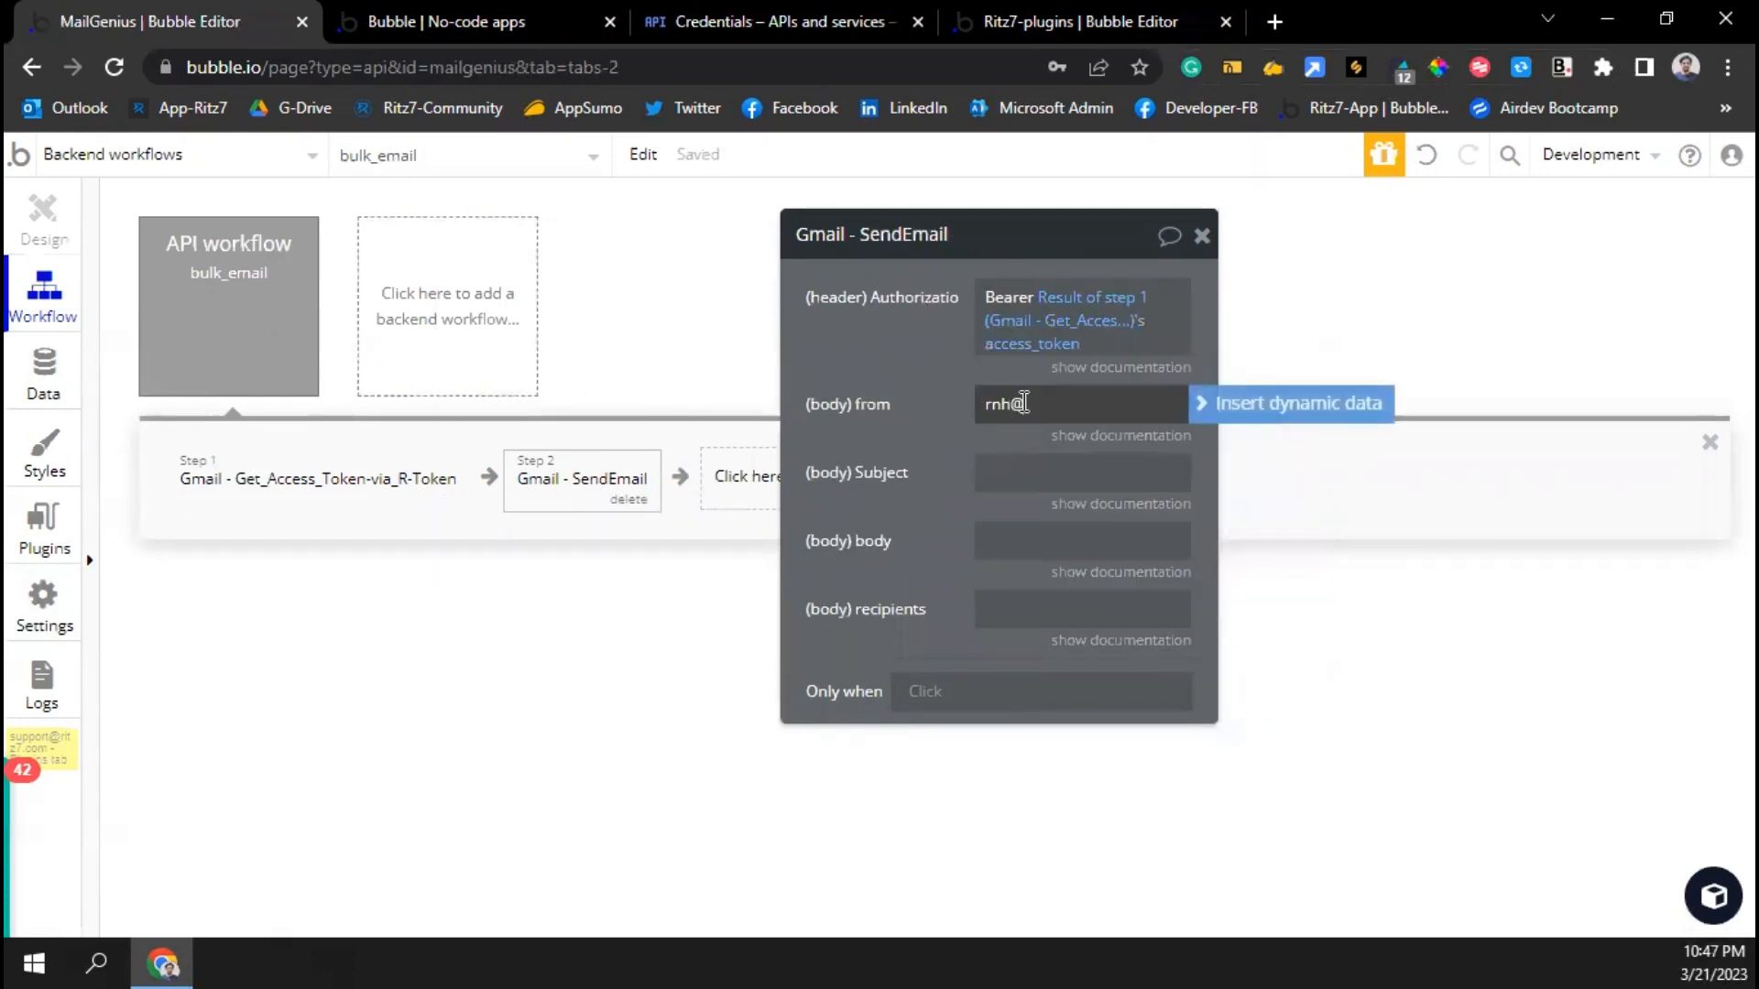
Set the subject 'Subject can be anything' and the body 'Hi'
click(1023, 473)
text(Subject can be anything)
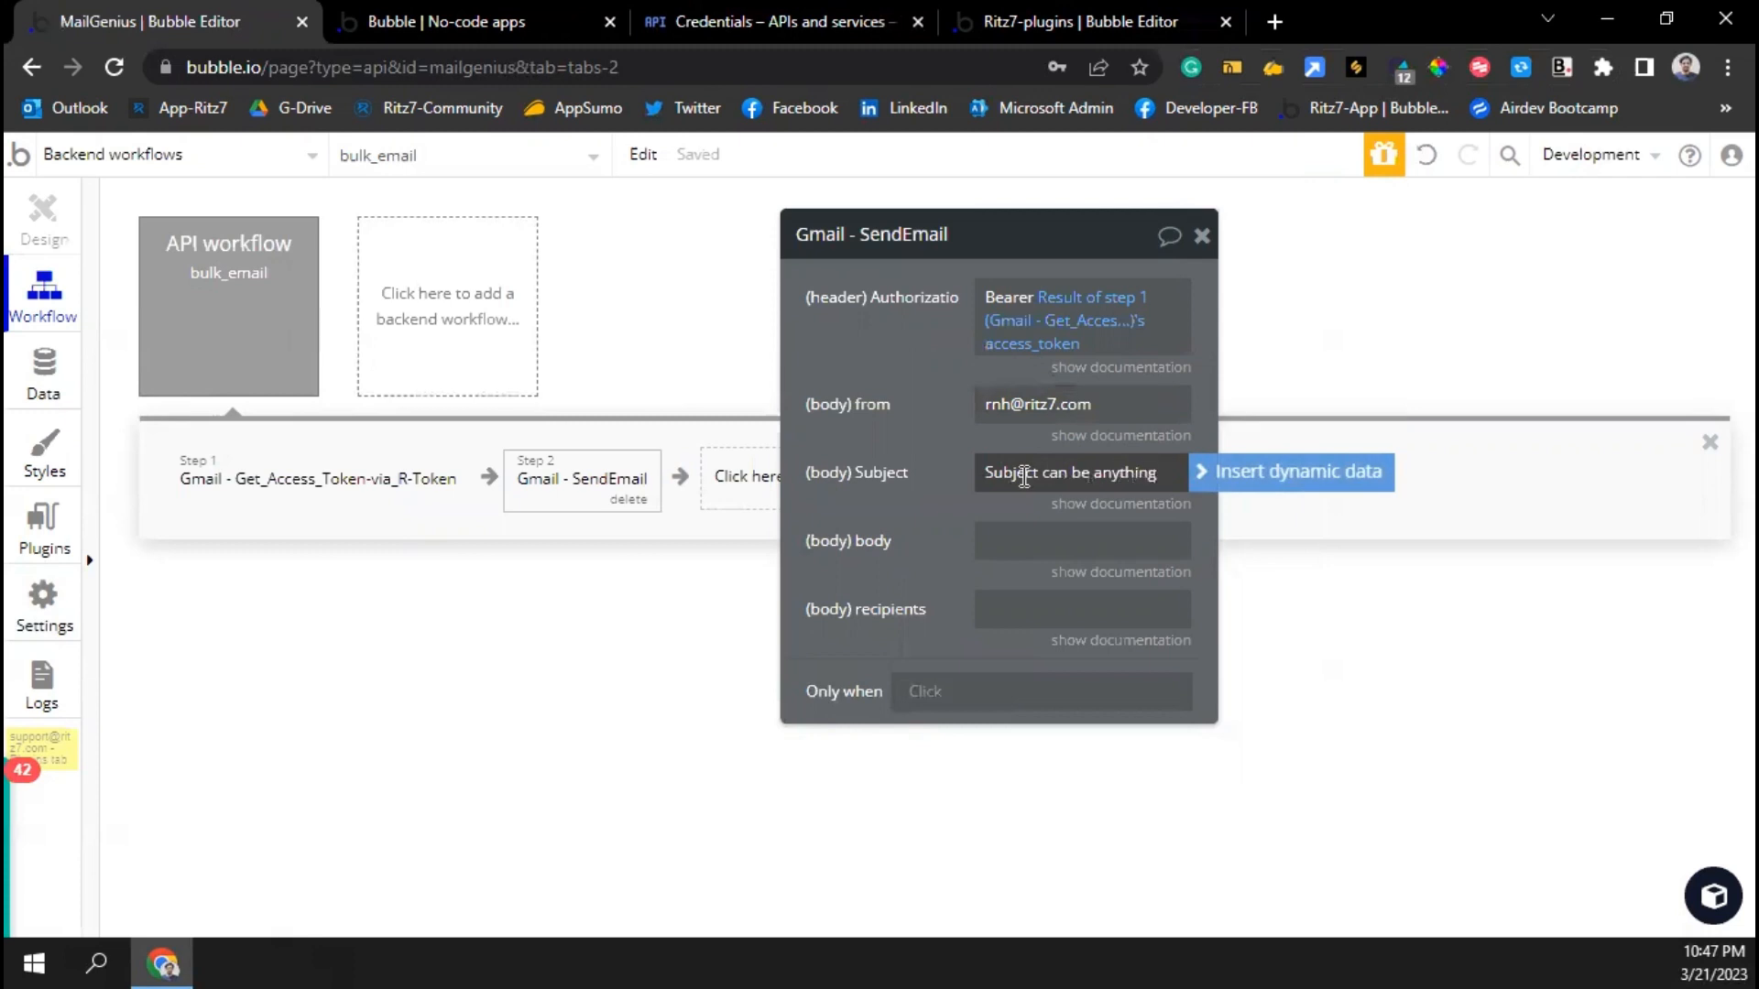
click(1019, 540)
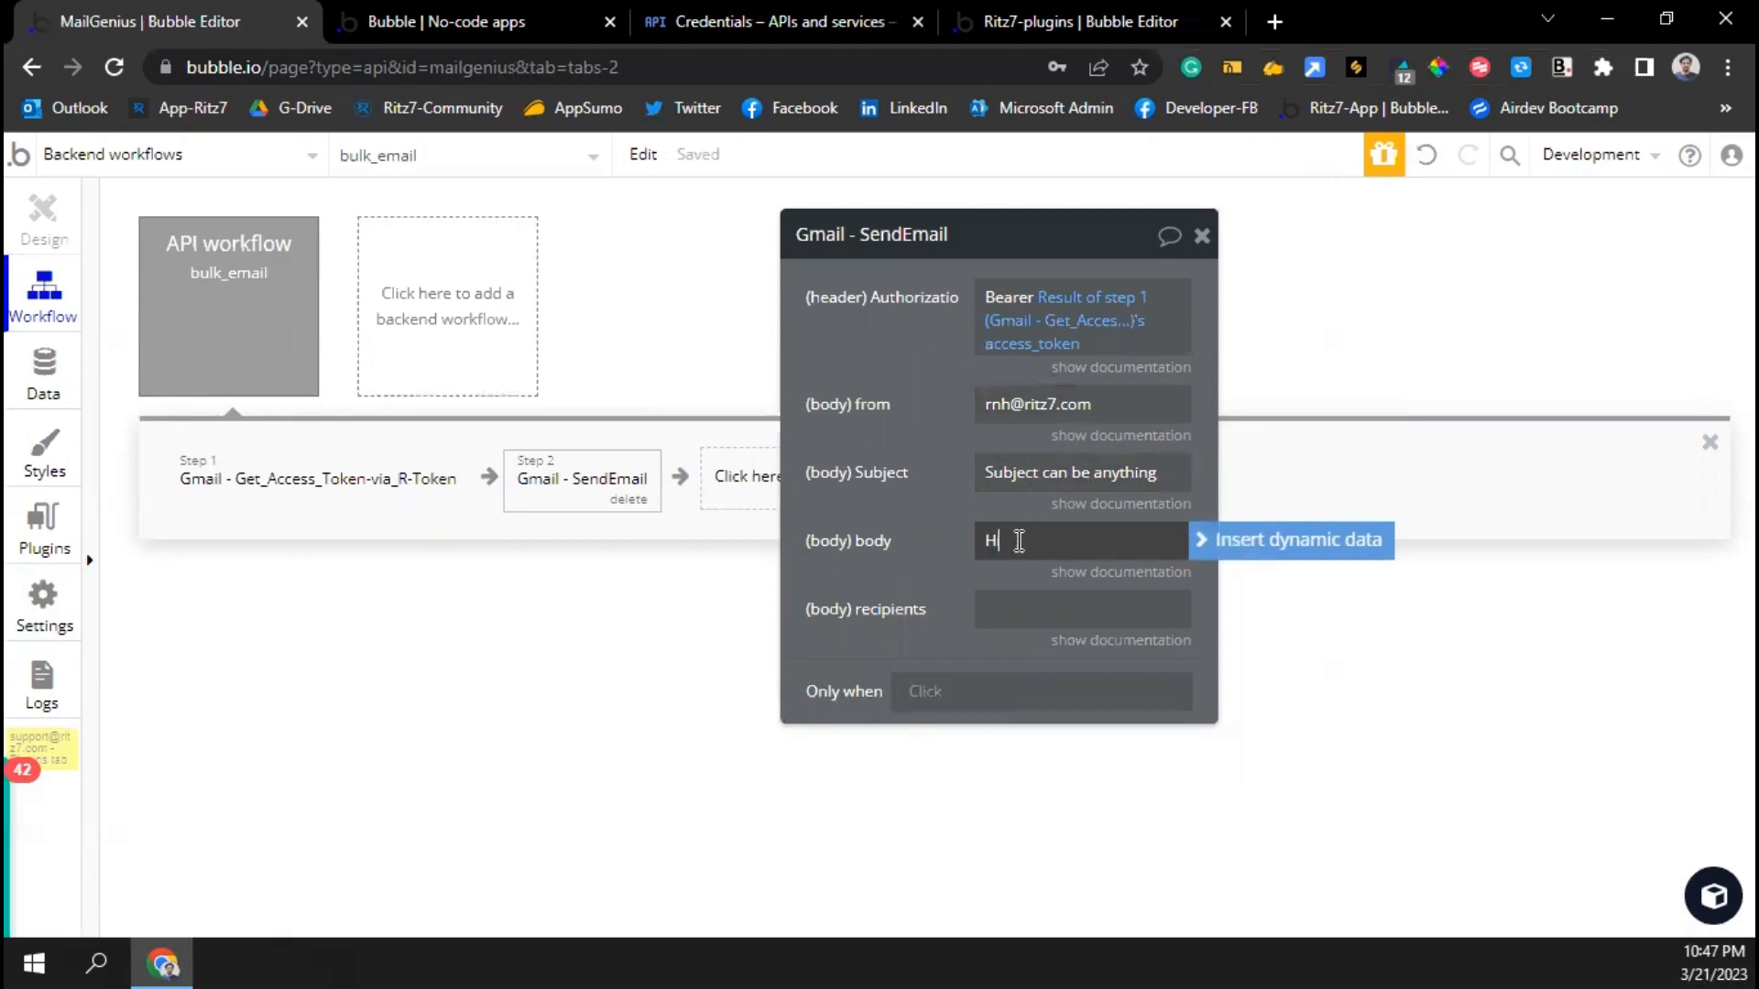
text(H)
click(176, 270)
Add Name and Email text parameters to bulk_email, marking them as lists
click(919, 623)
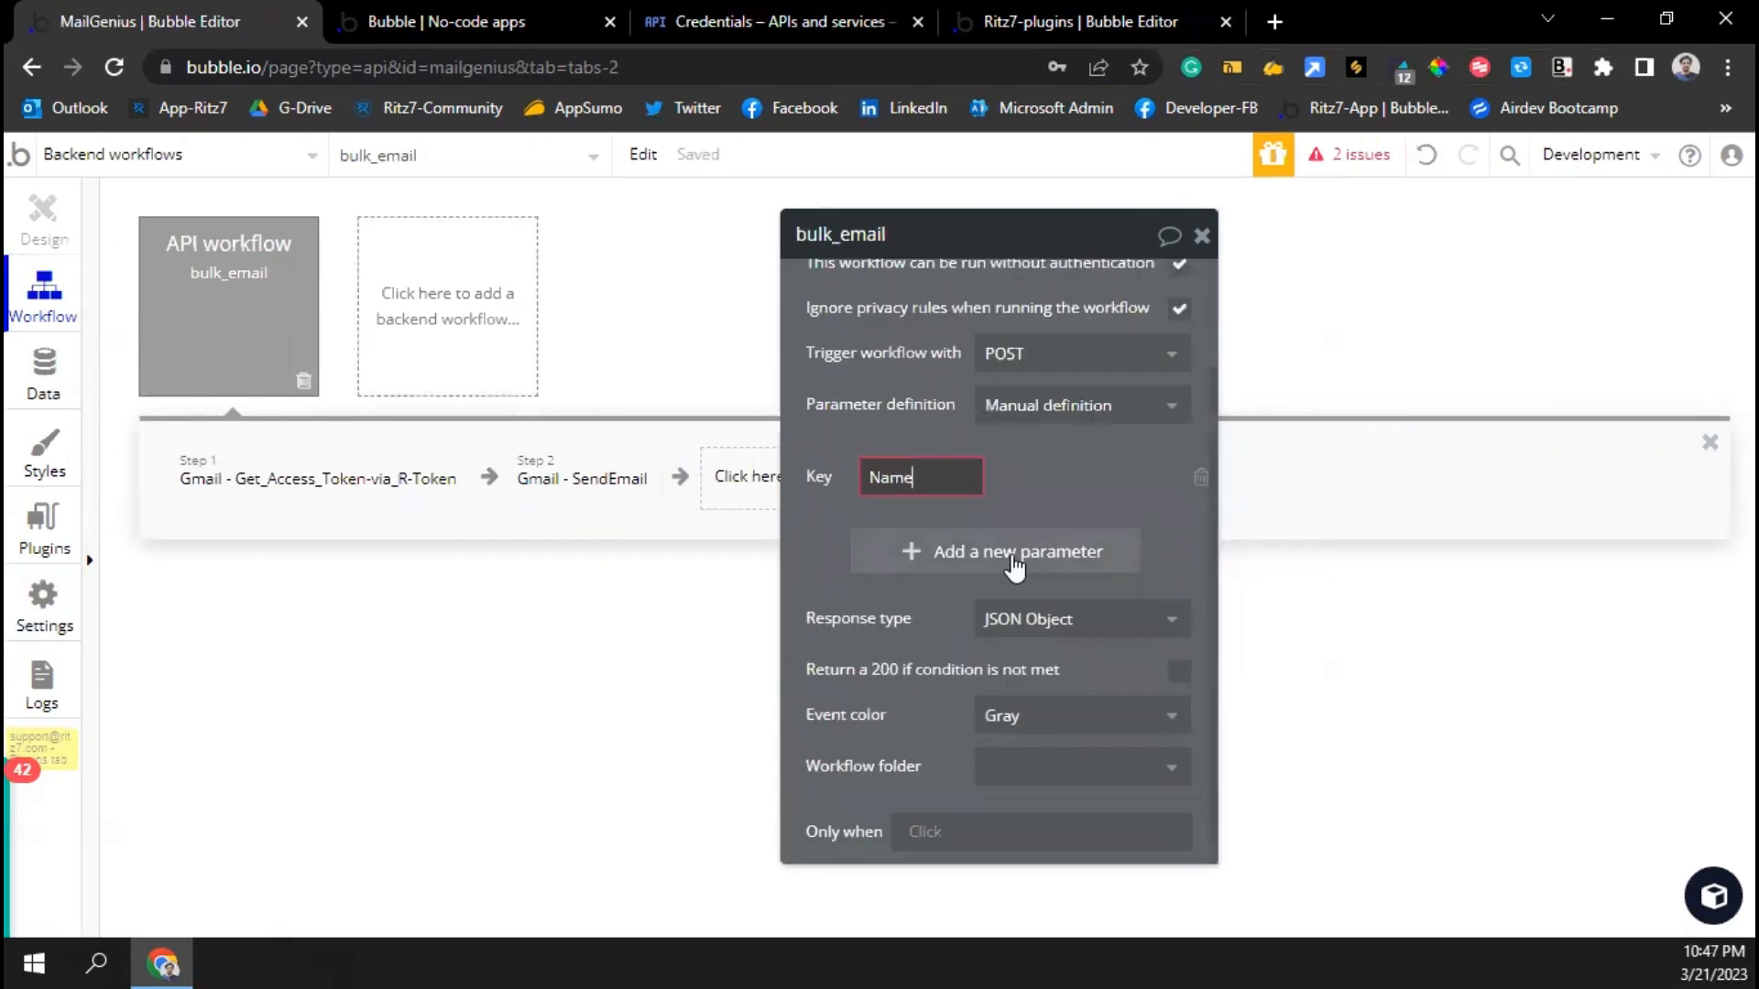
click(934, 561)
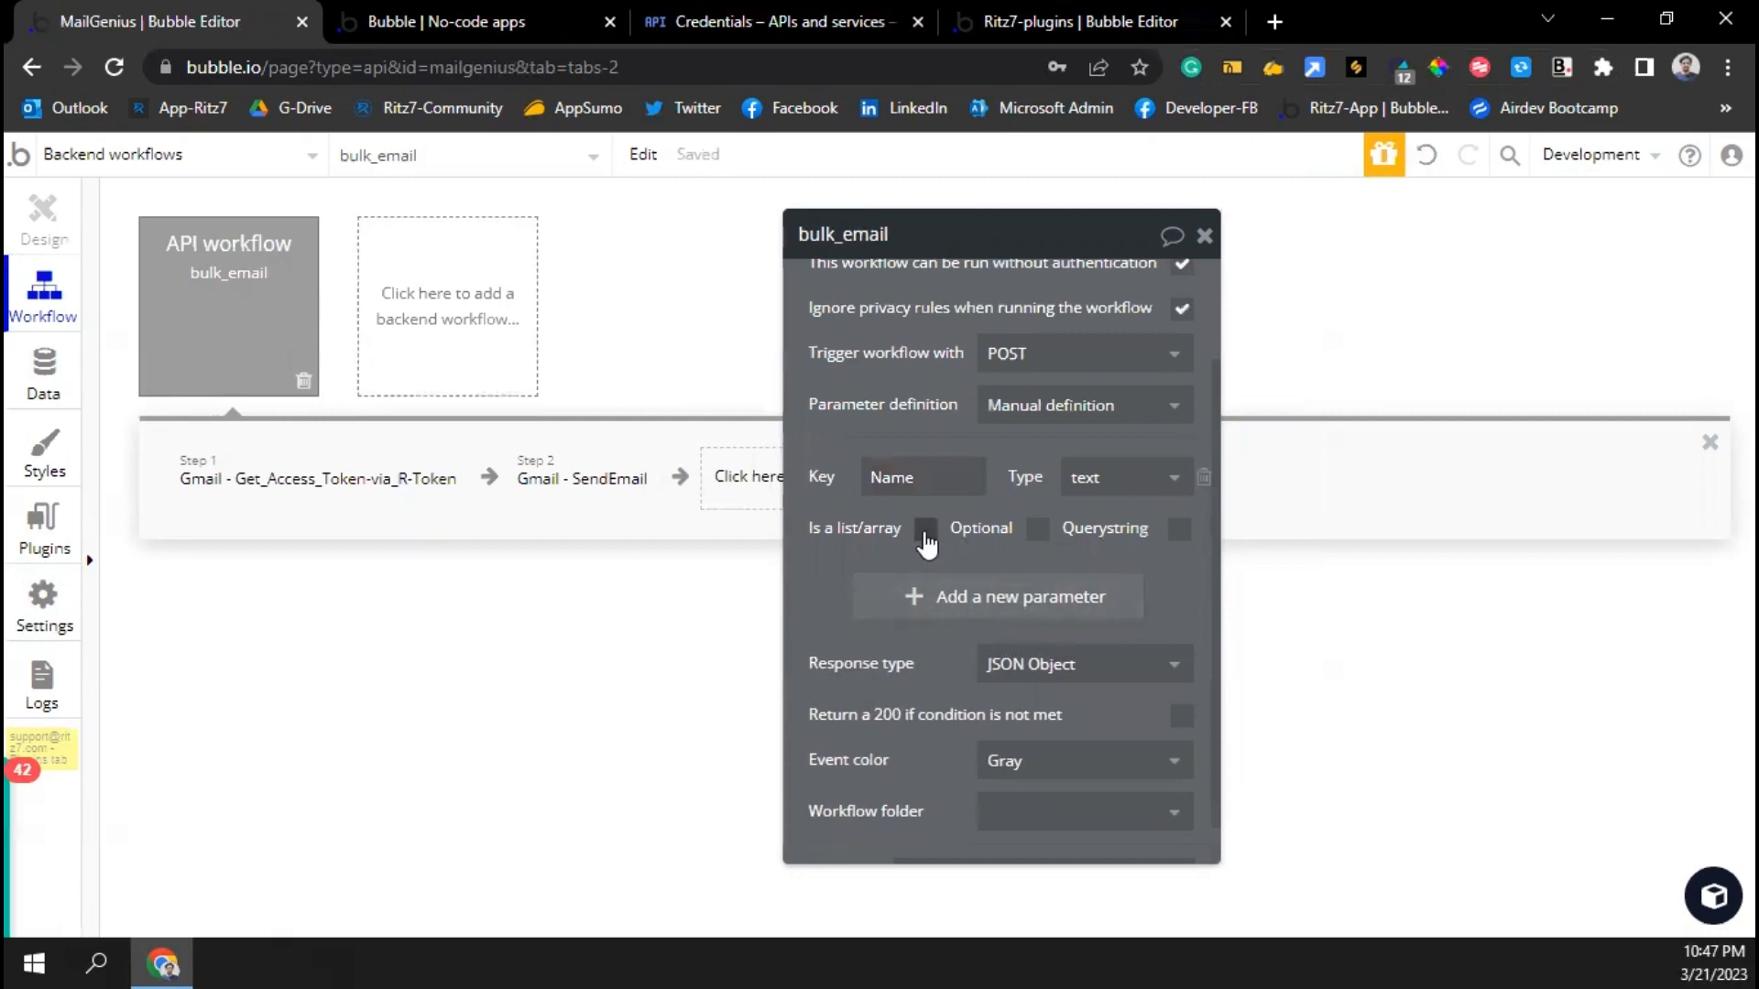
click(925, 530)
click(934, 604)
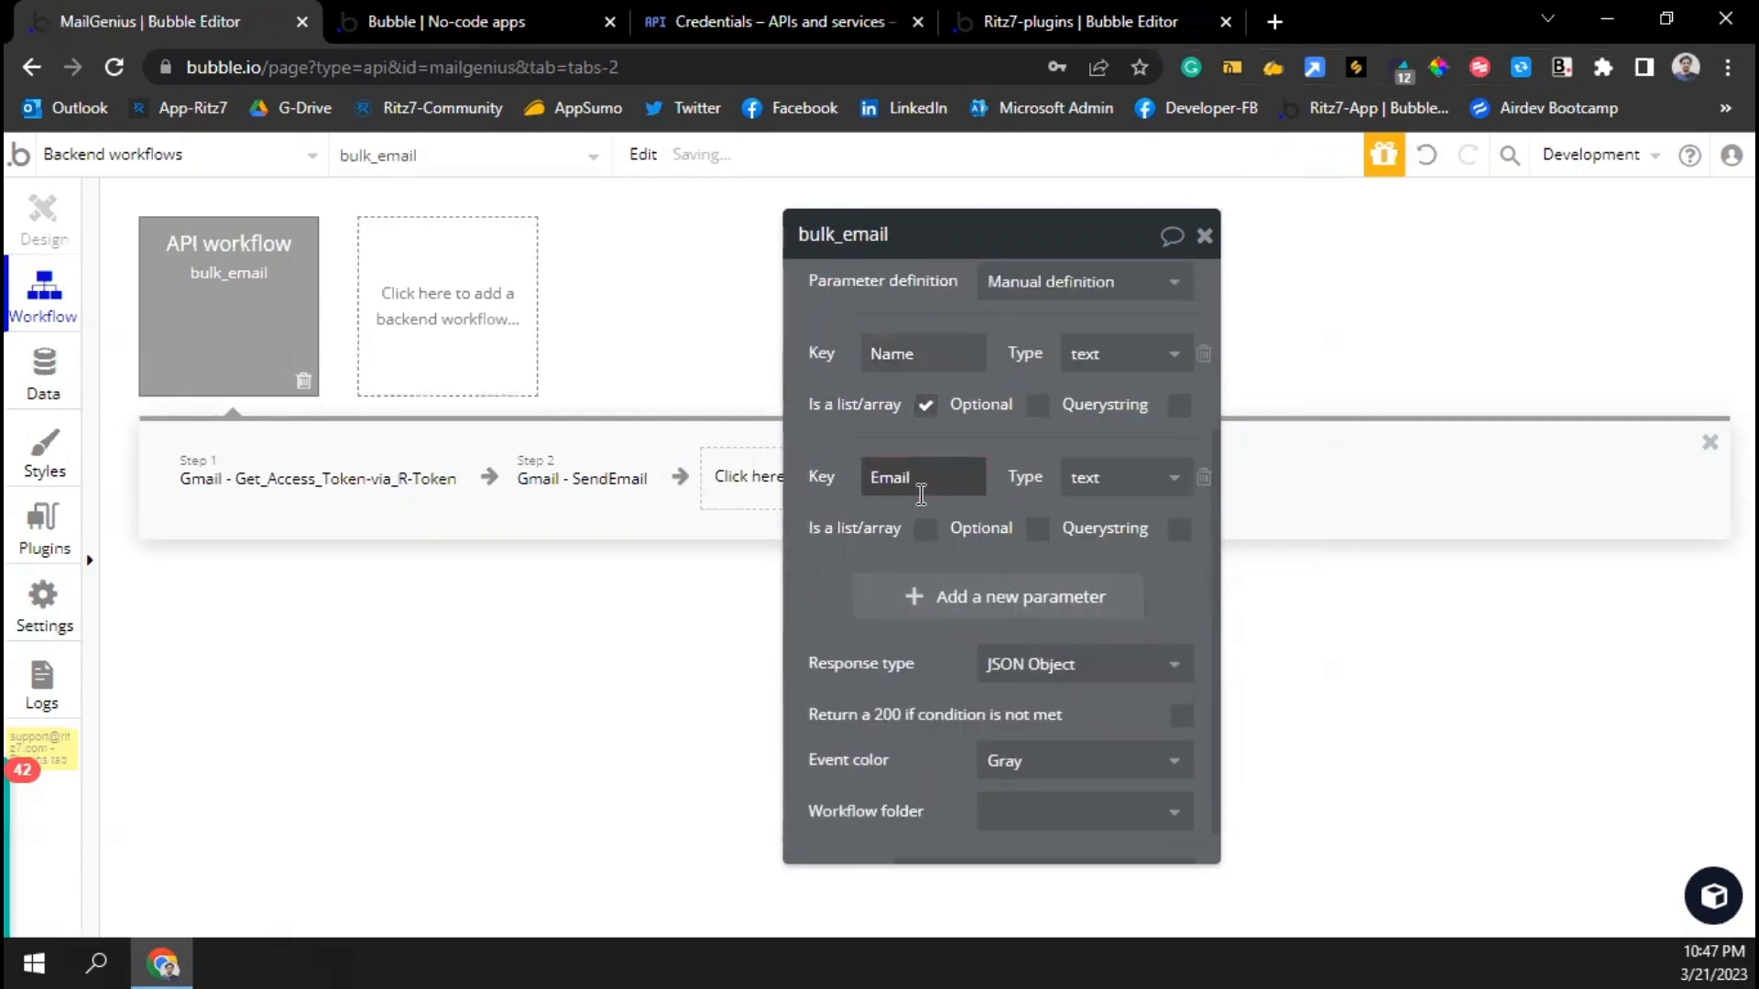
click(931, 536)
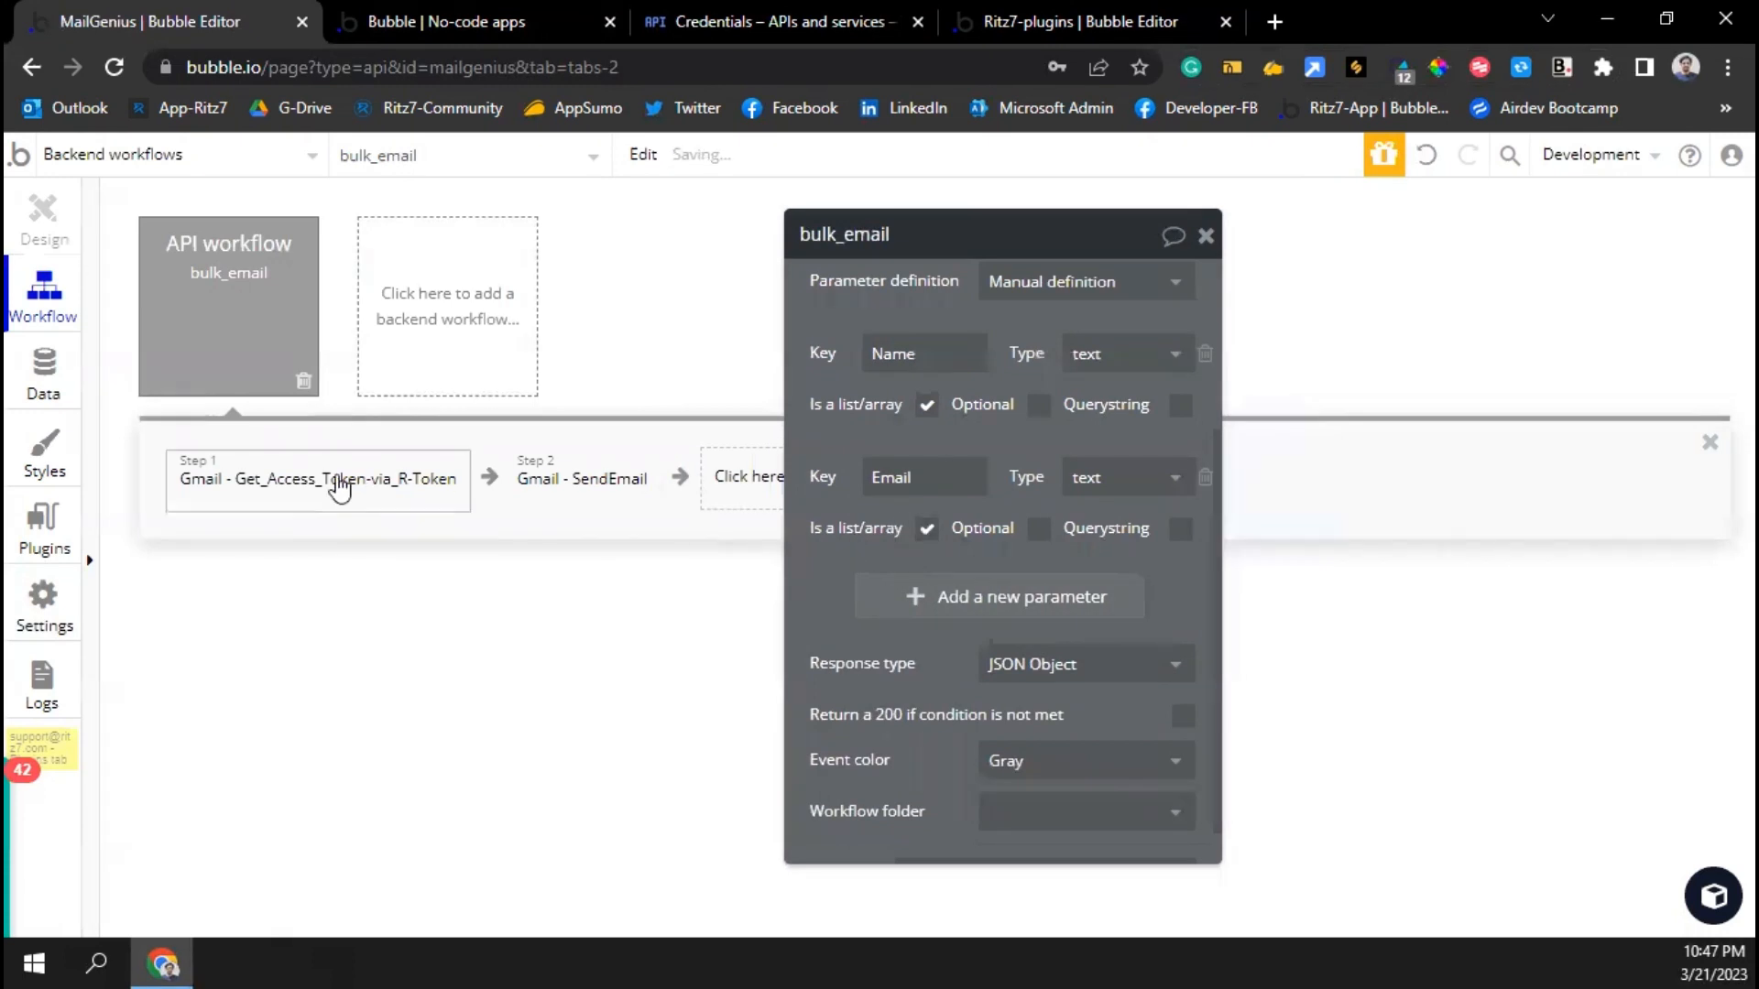
click(338, 486)
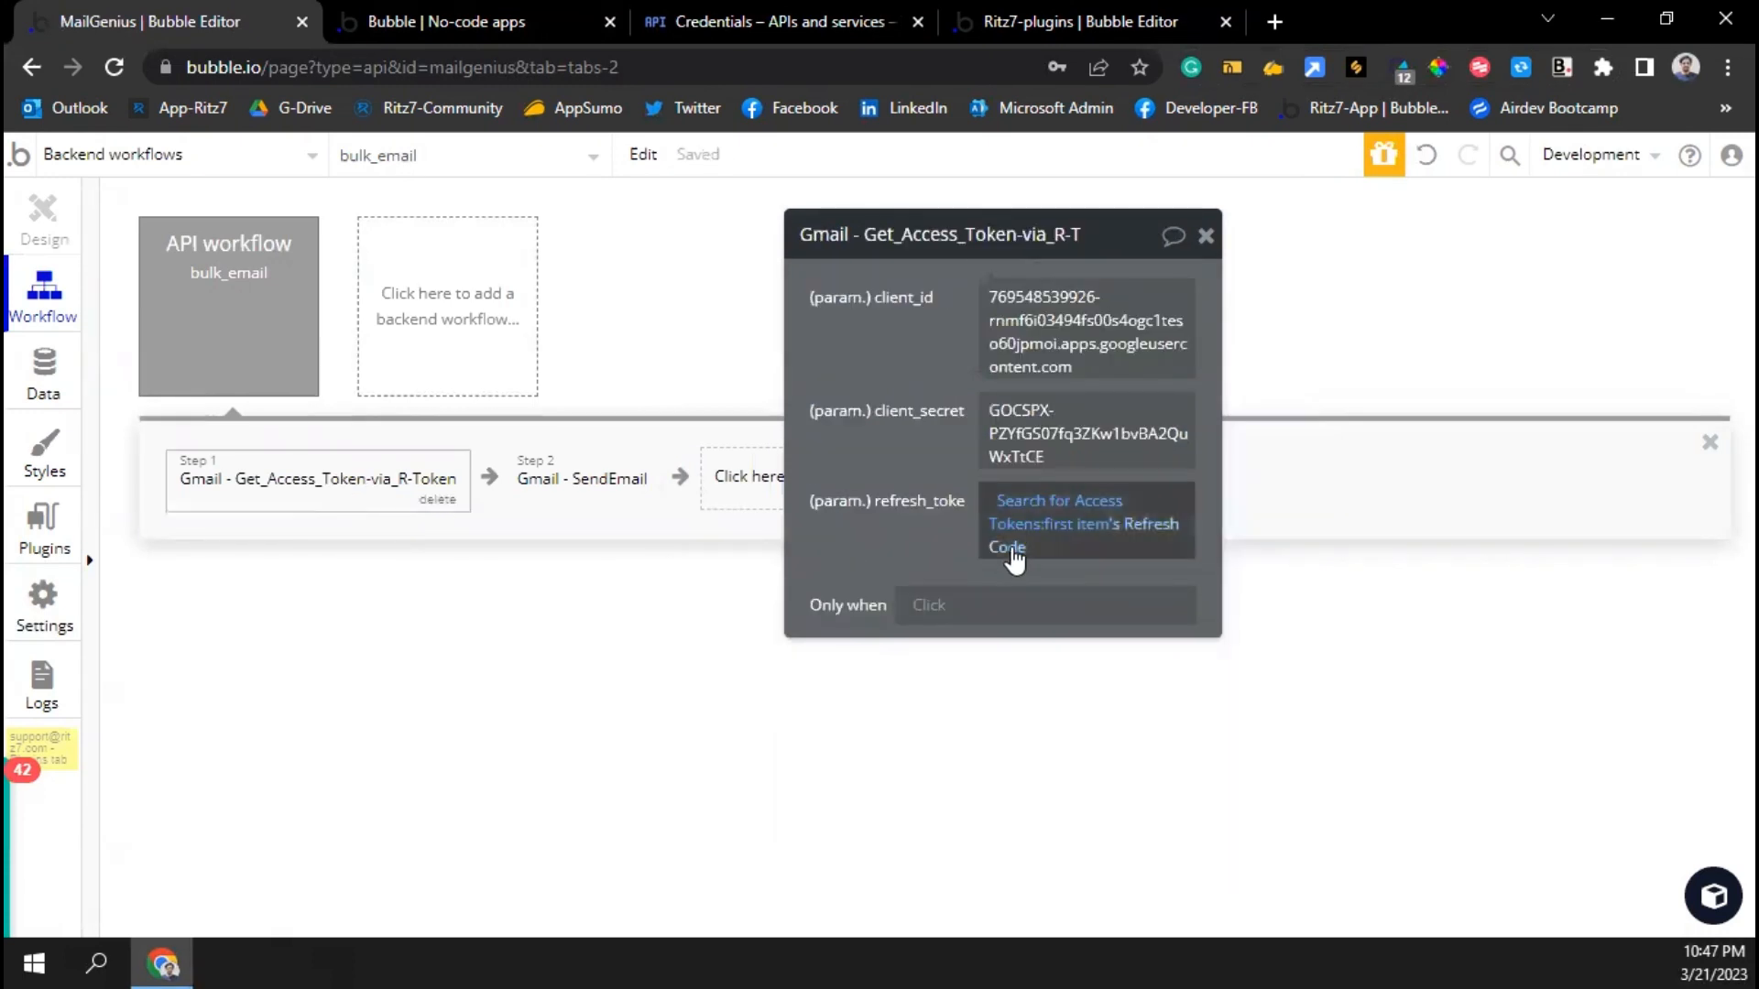
Insert Name:first item after 'Hi' in the SendEmail step's body
click(582, 478)
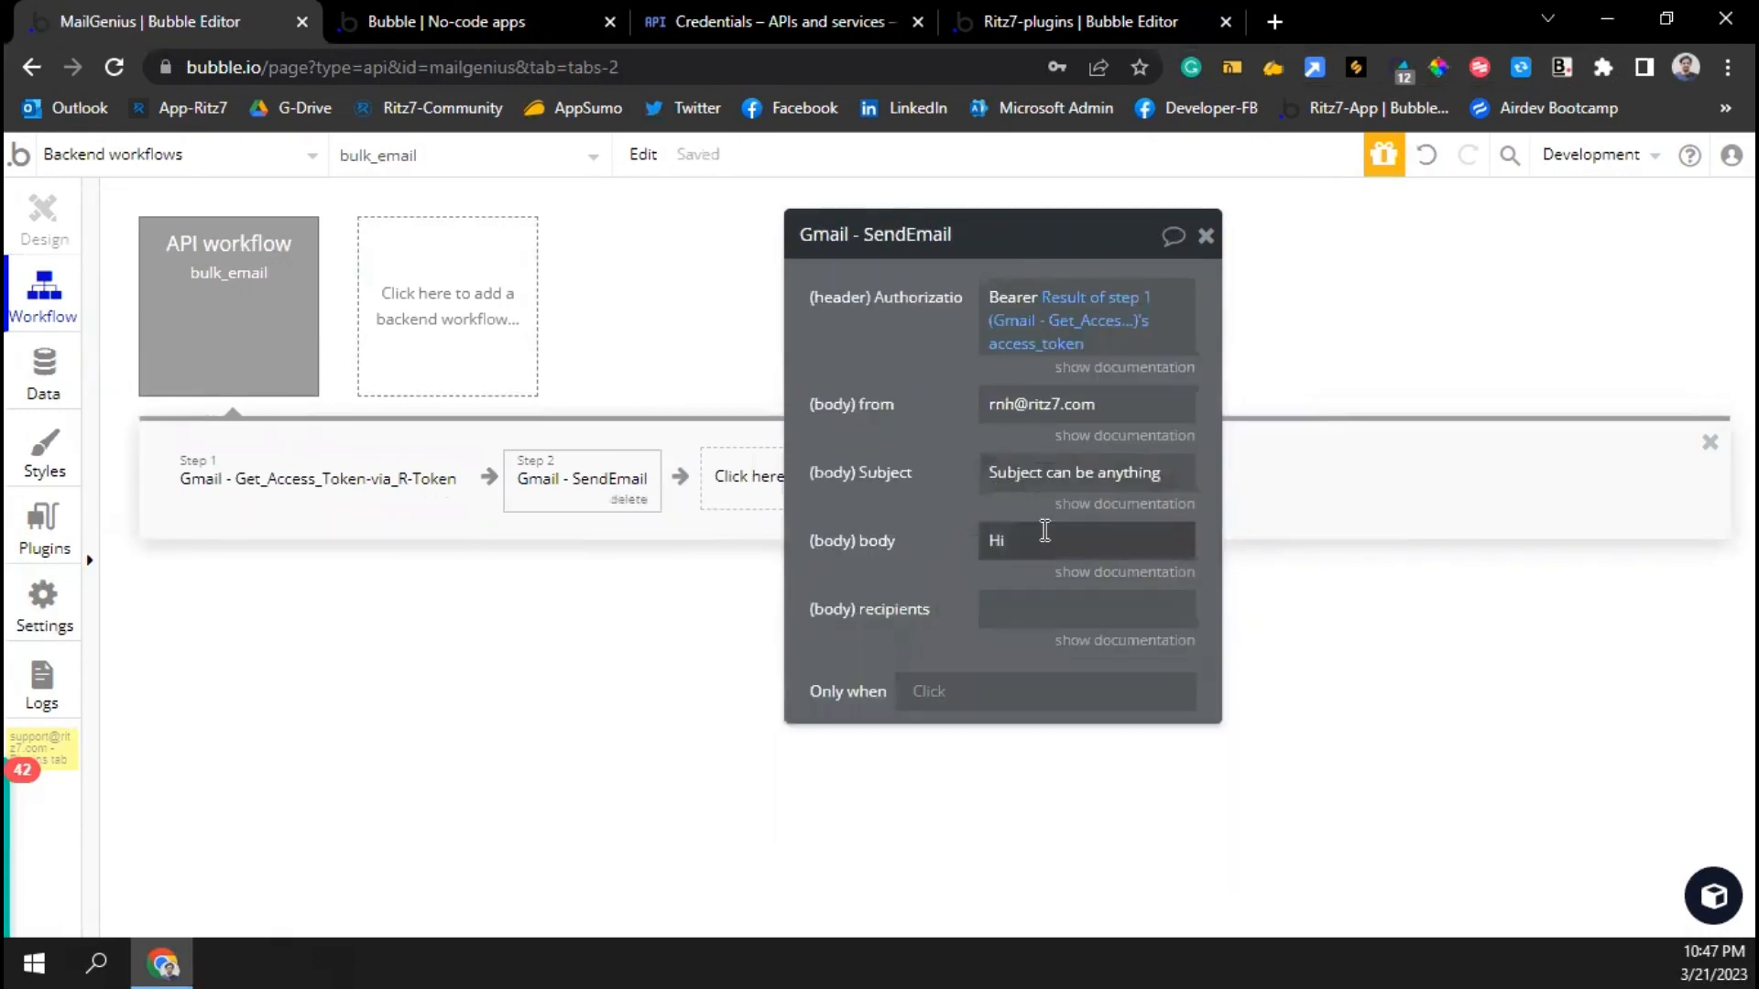
double_click(1044, 531)
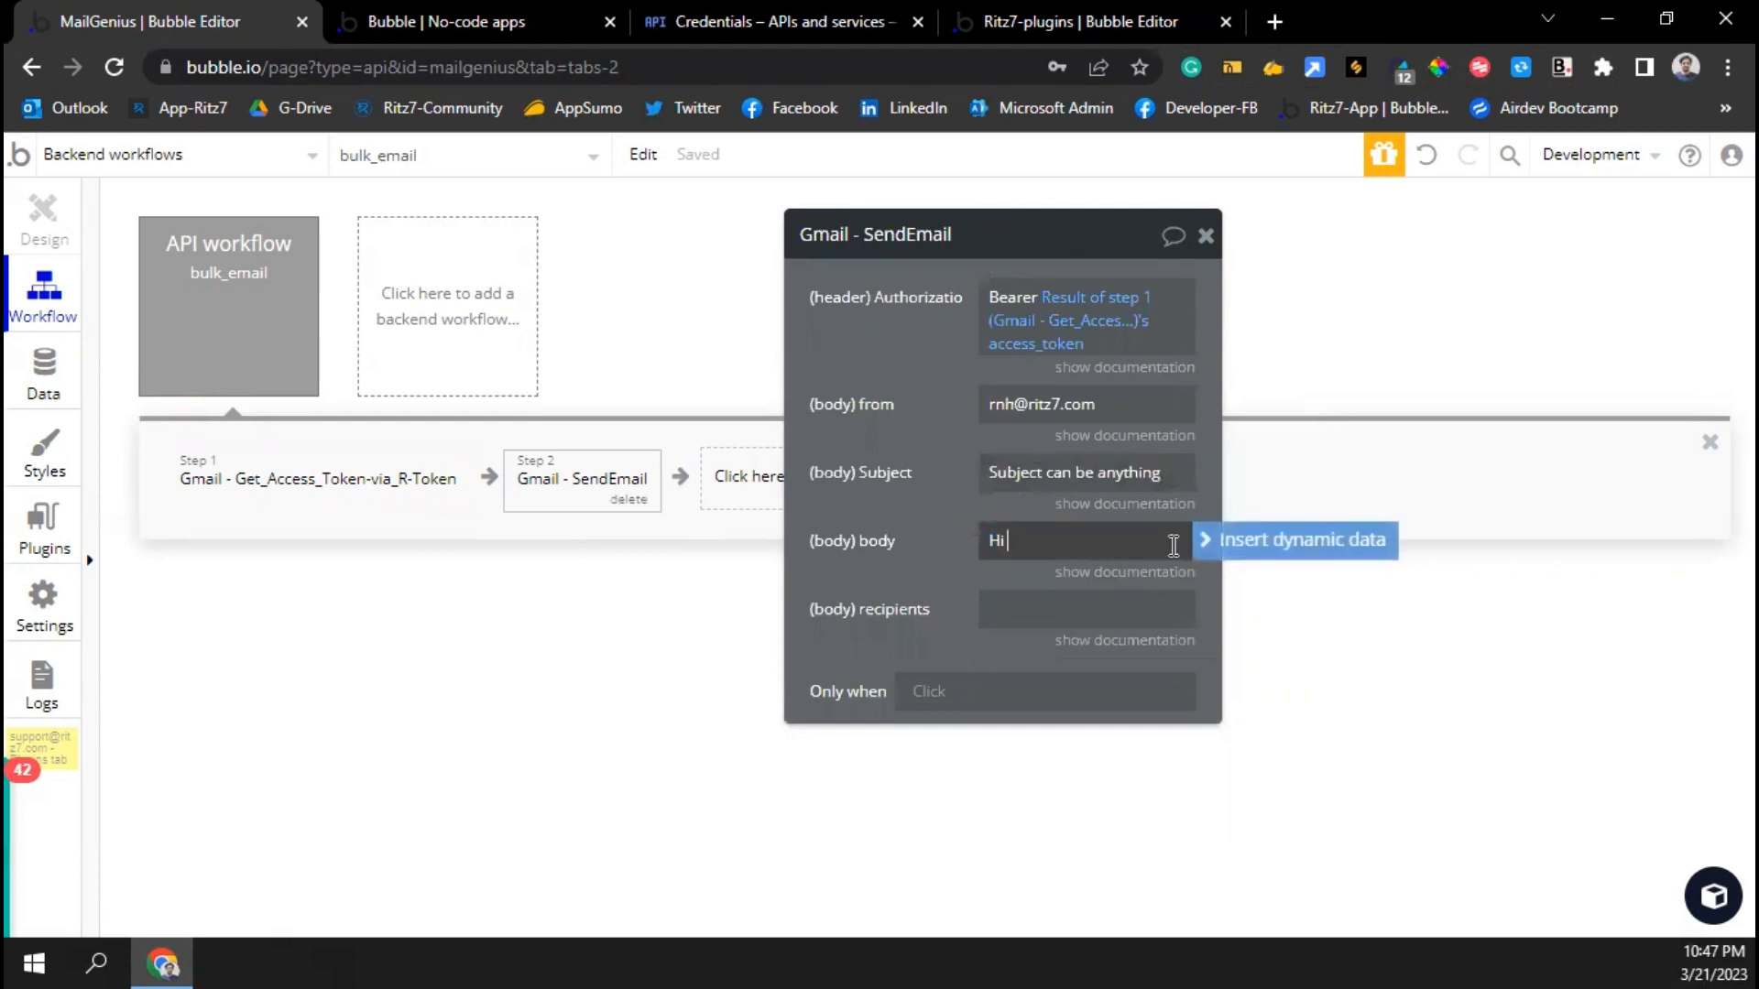
click(1225, 548)
click(1070, 614)
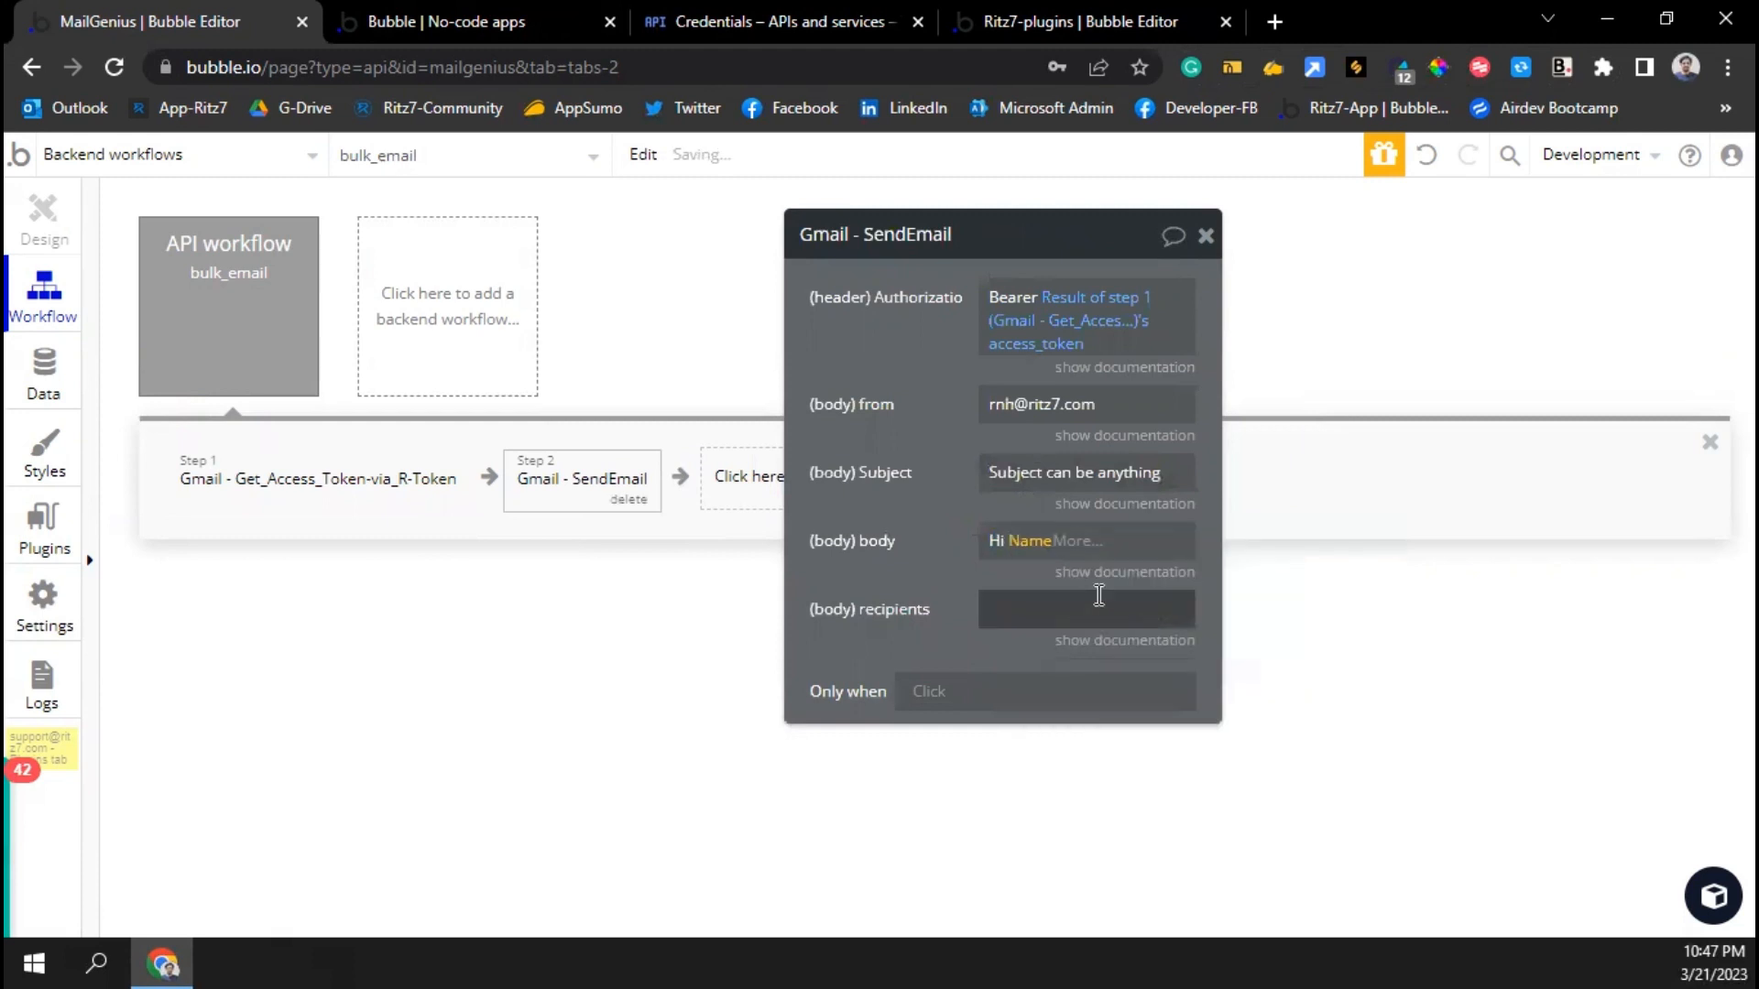
click(1076, 540)
click(1090, 726)
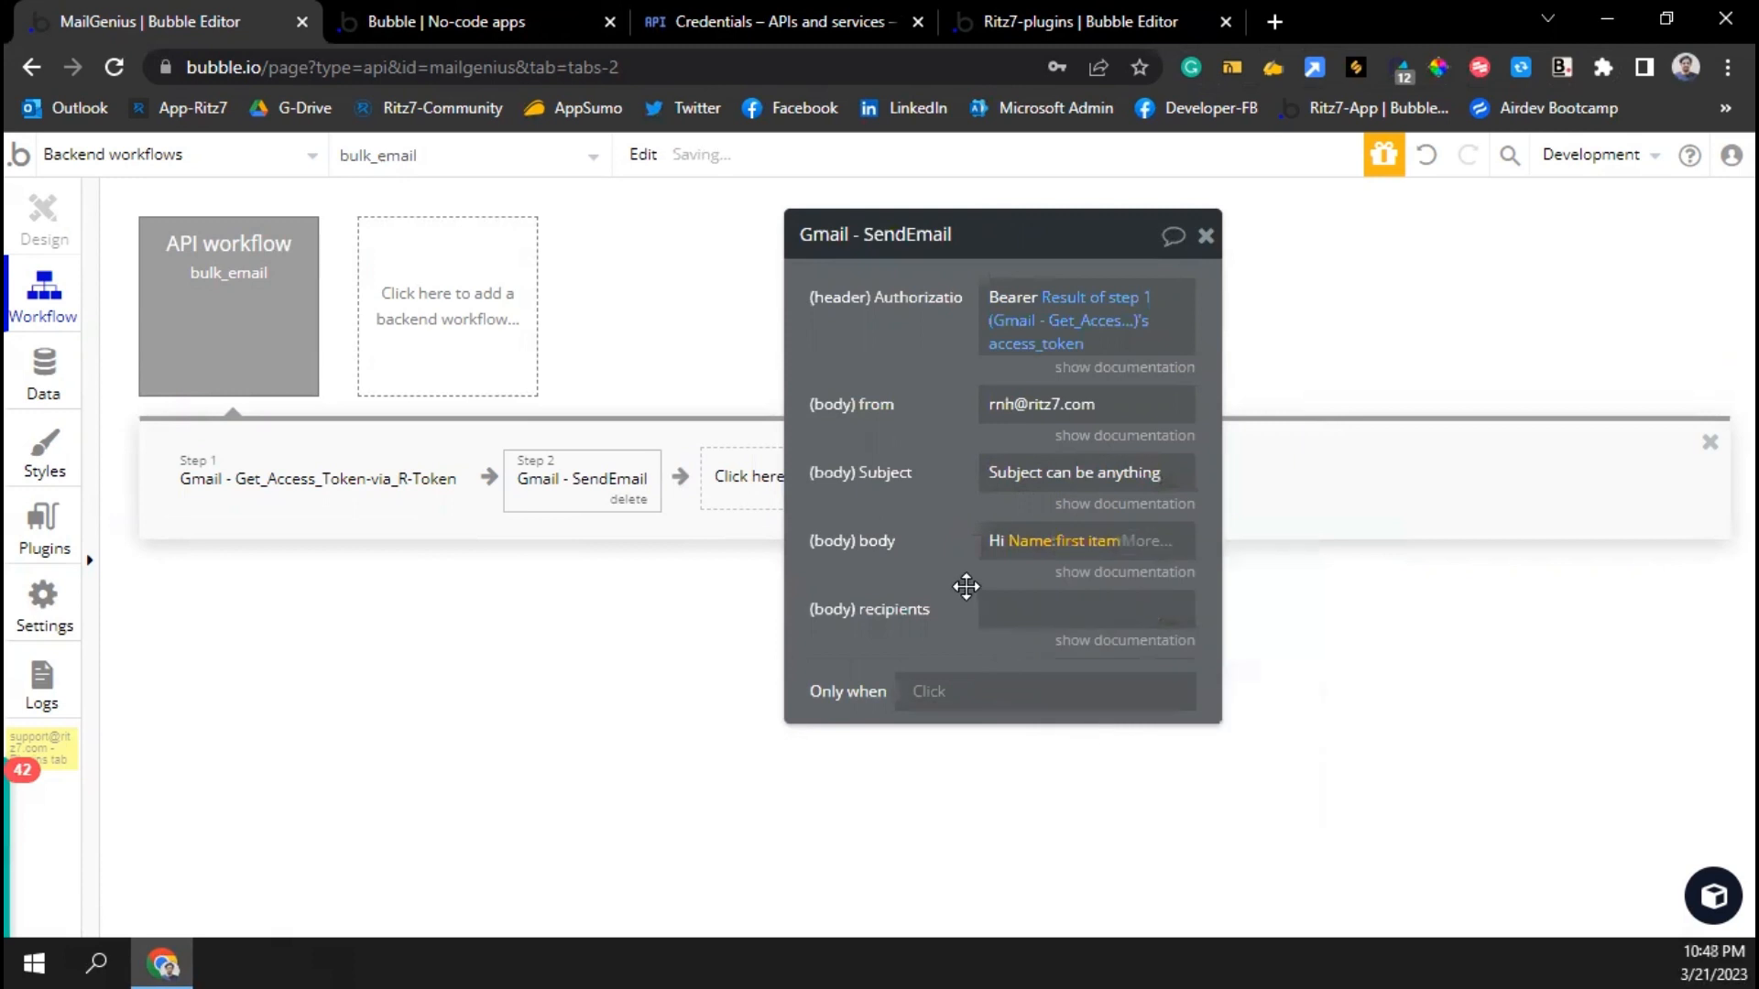
click(1001, 605)
click(1135, 544)
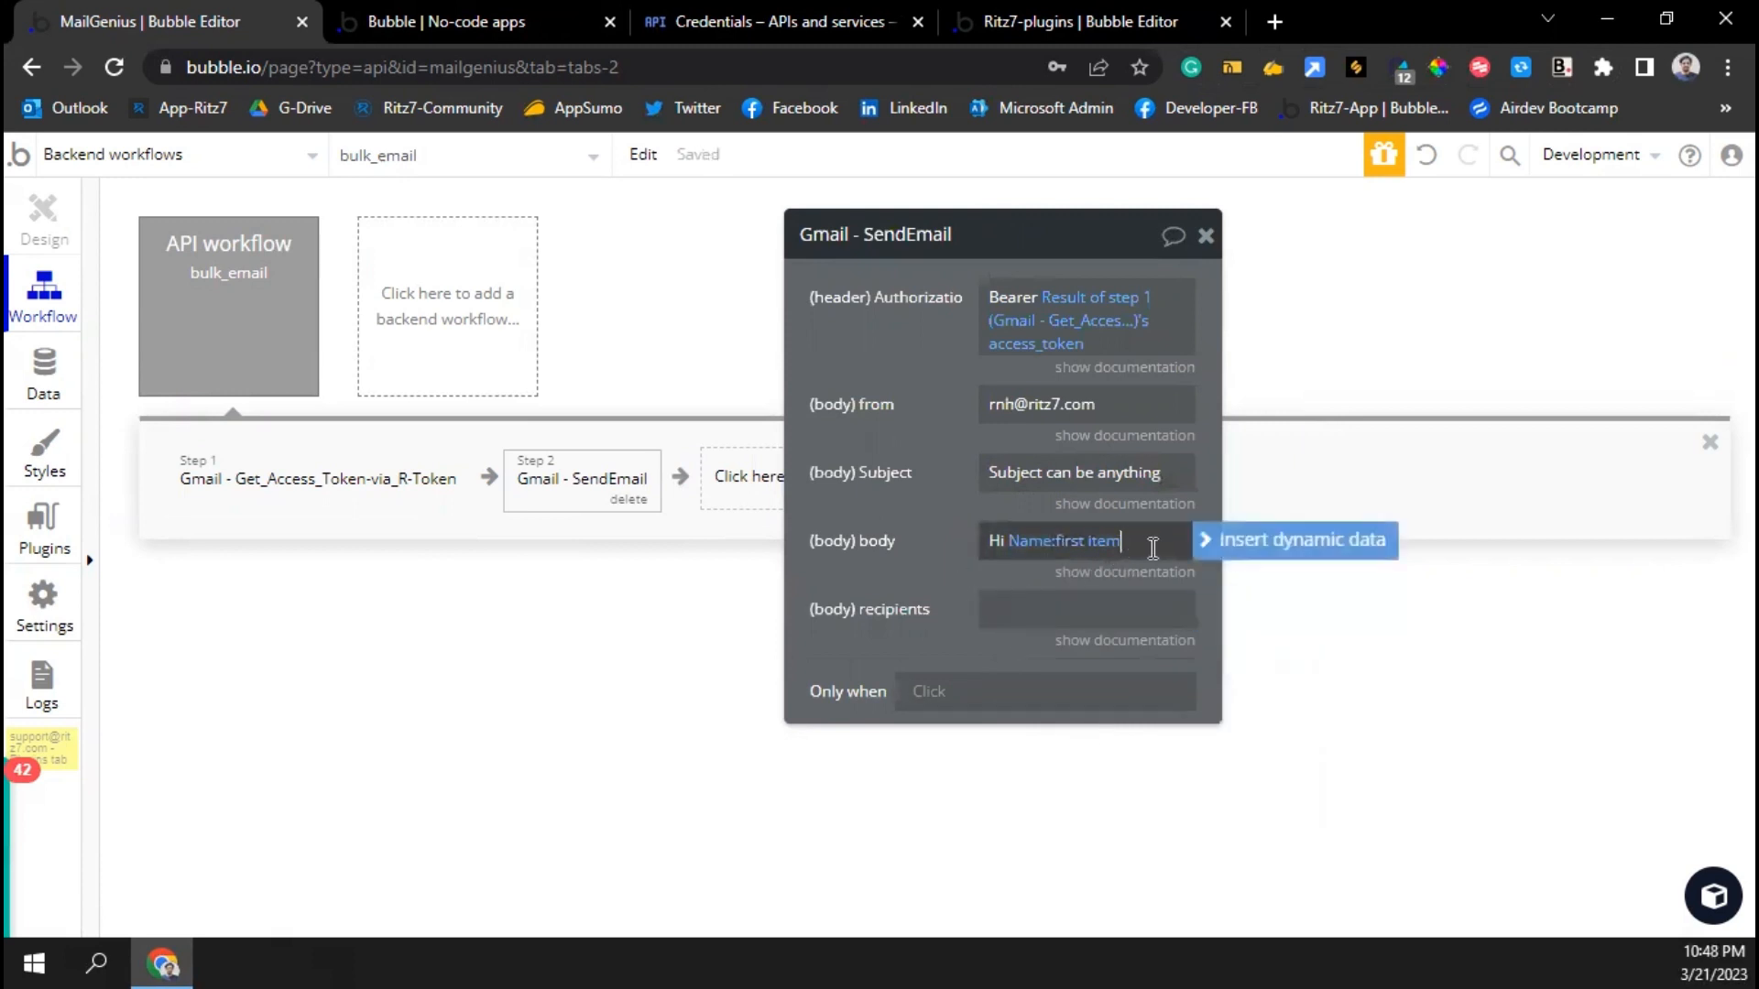
Discard the partial body and switch the body to Arbitrary text
text(,)
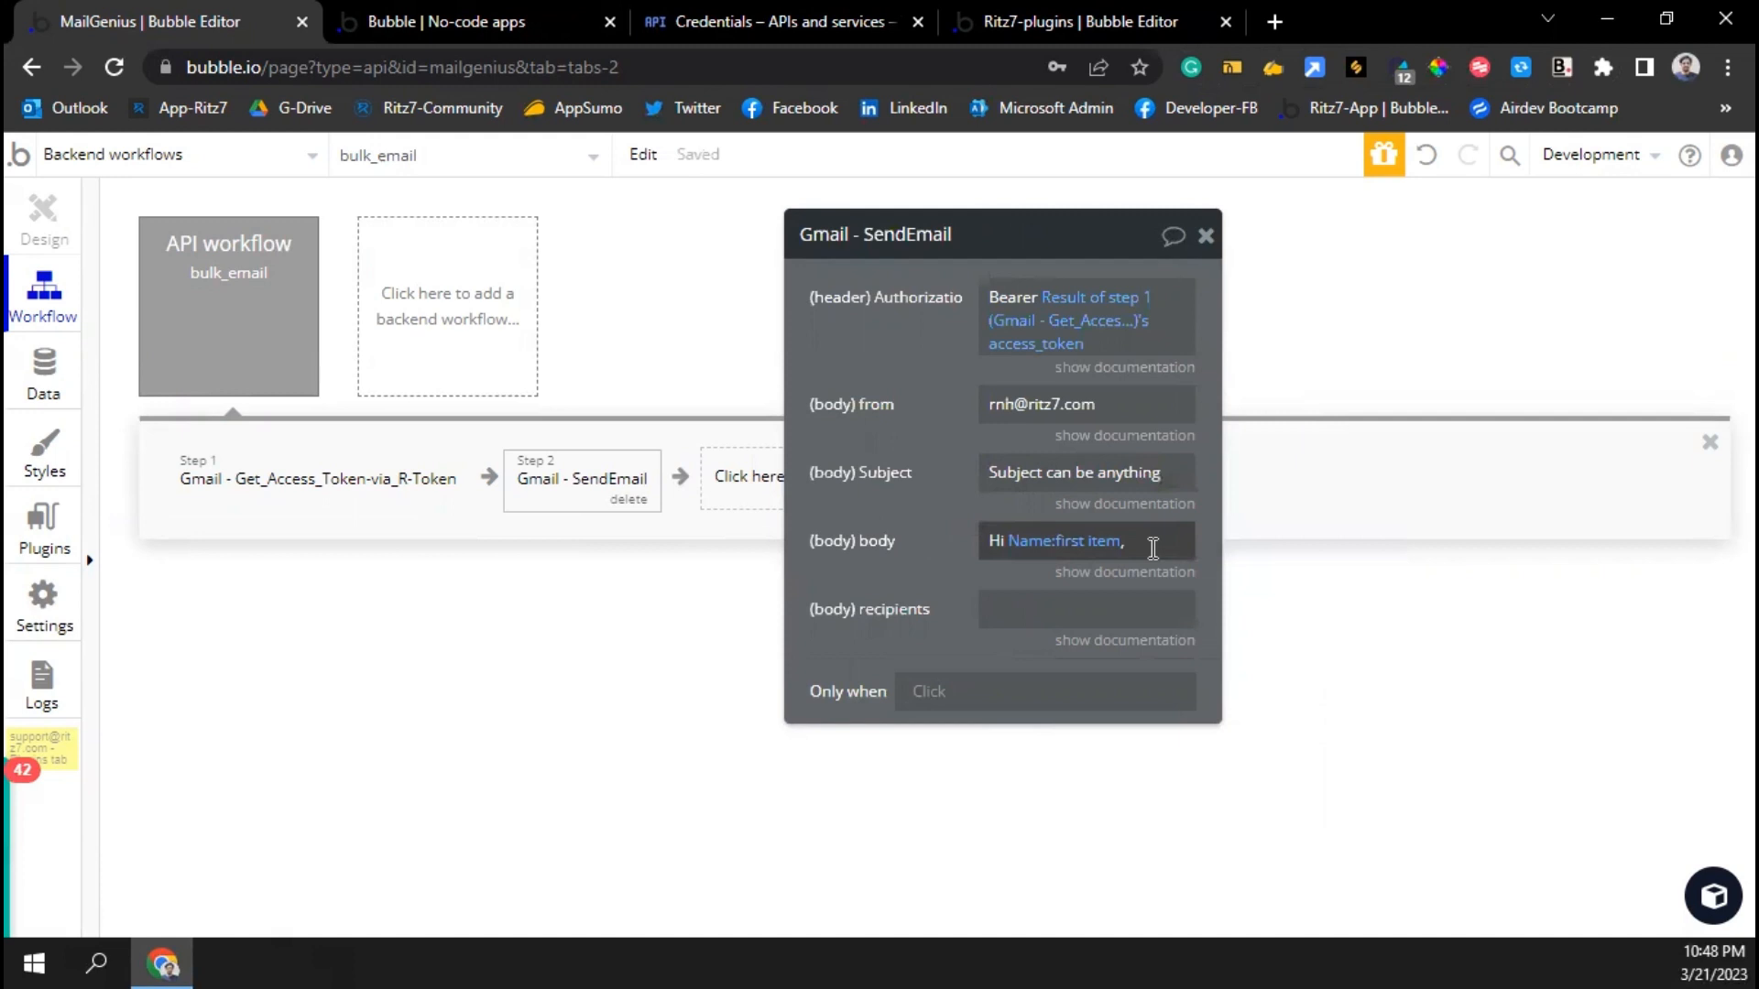
click(1152, 548)
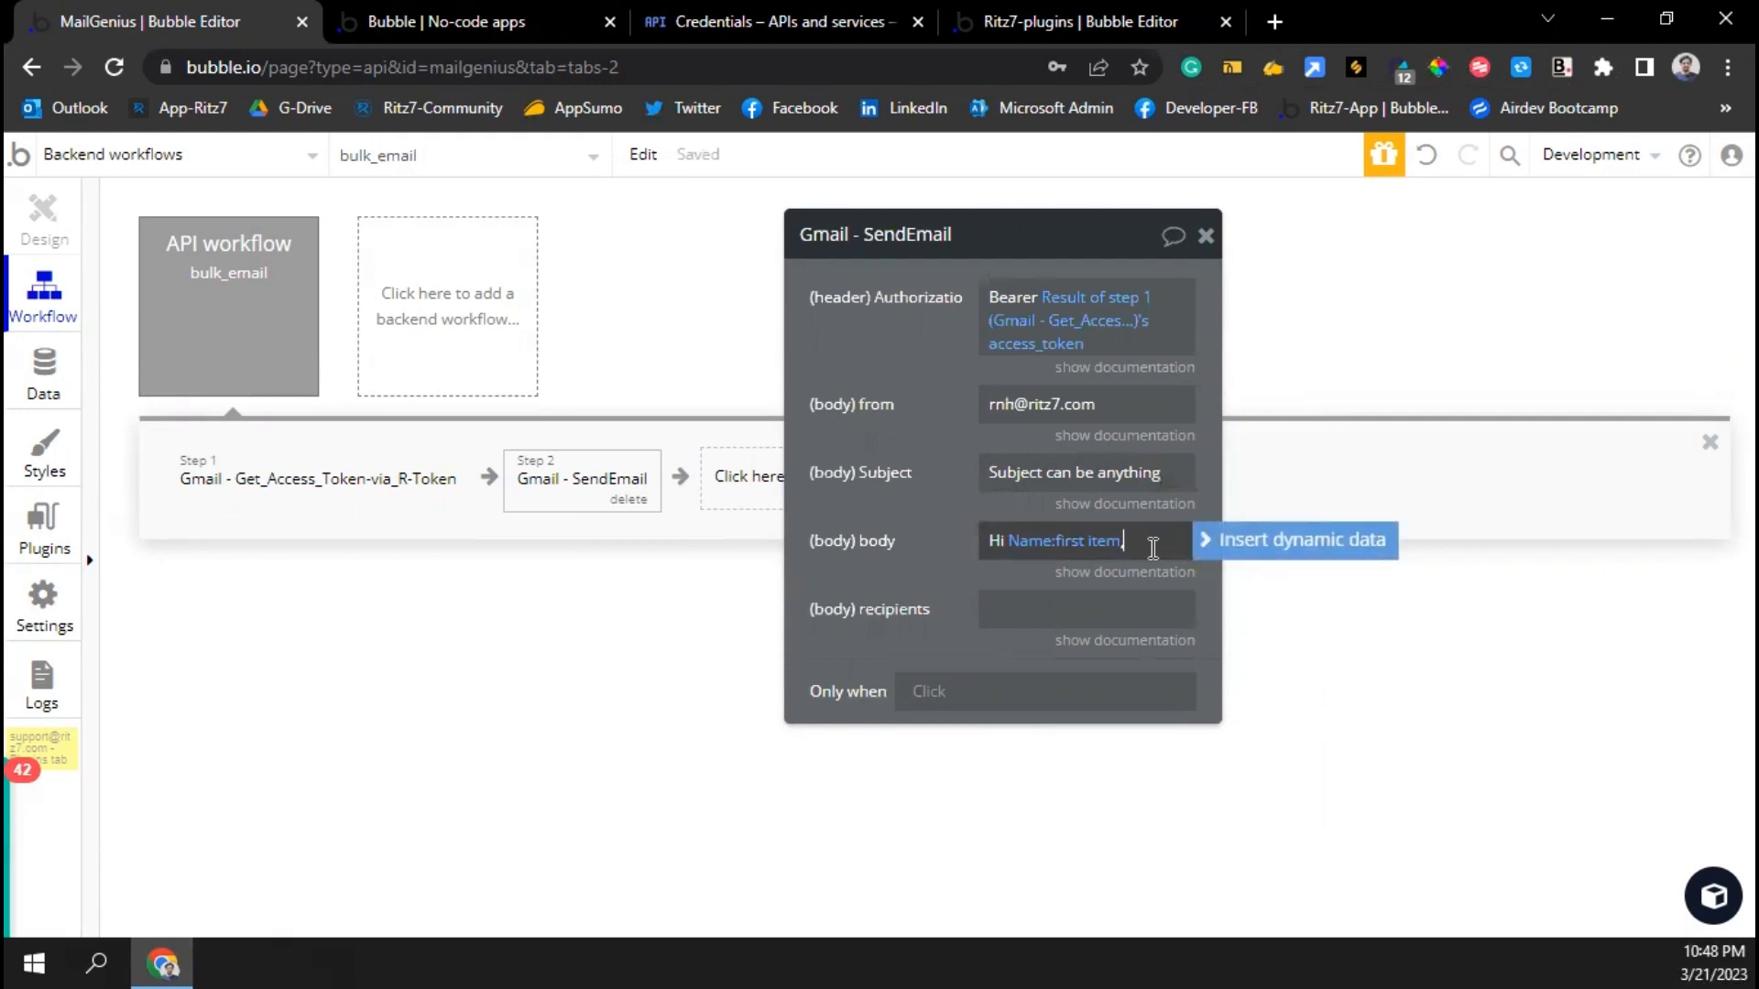
text(Welcome)
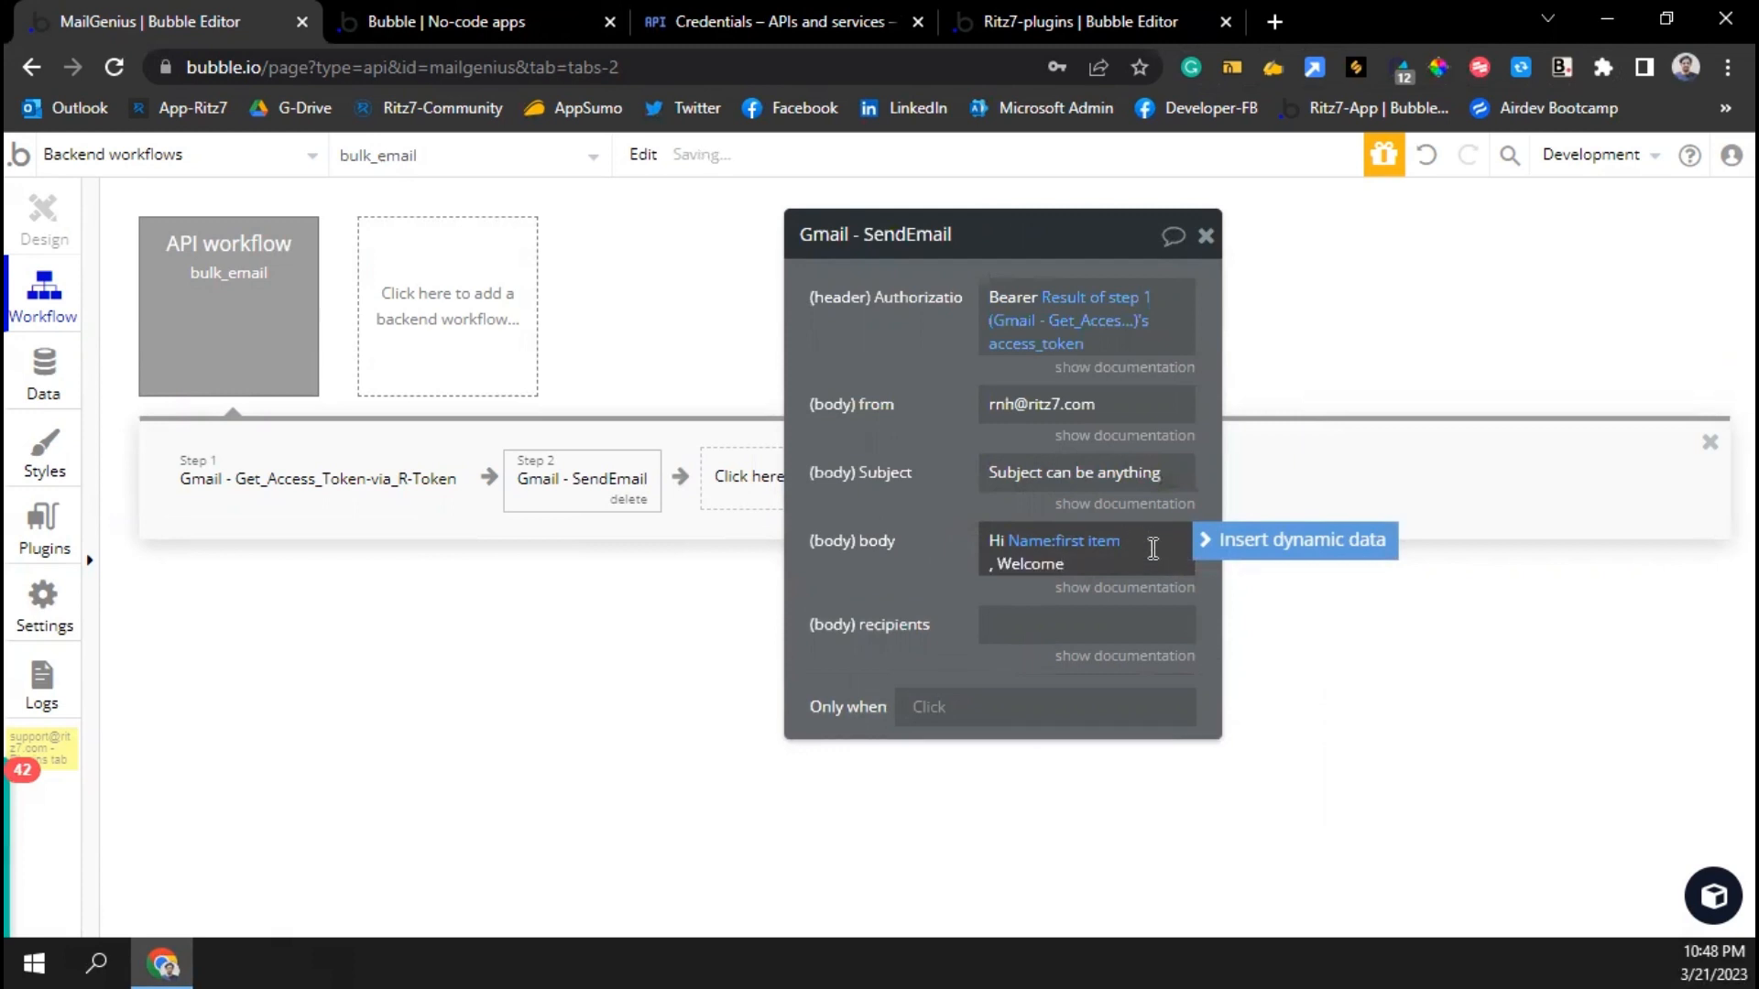
key(shift+Home)
key(BackSpace)
key(BackSpace)
key(BackSpace)
key(BackSpace)
key(BackSpace)
key(BackSpace)
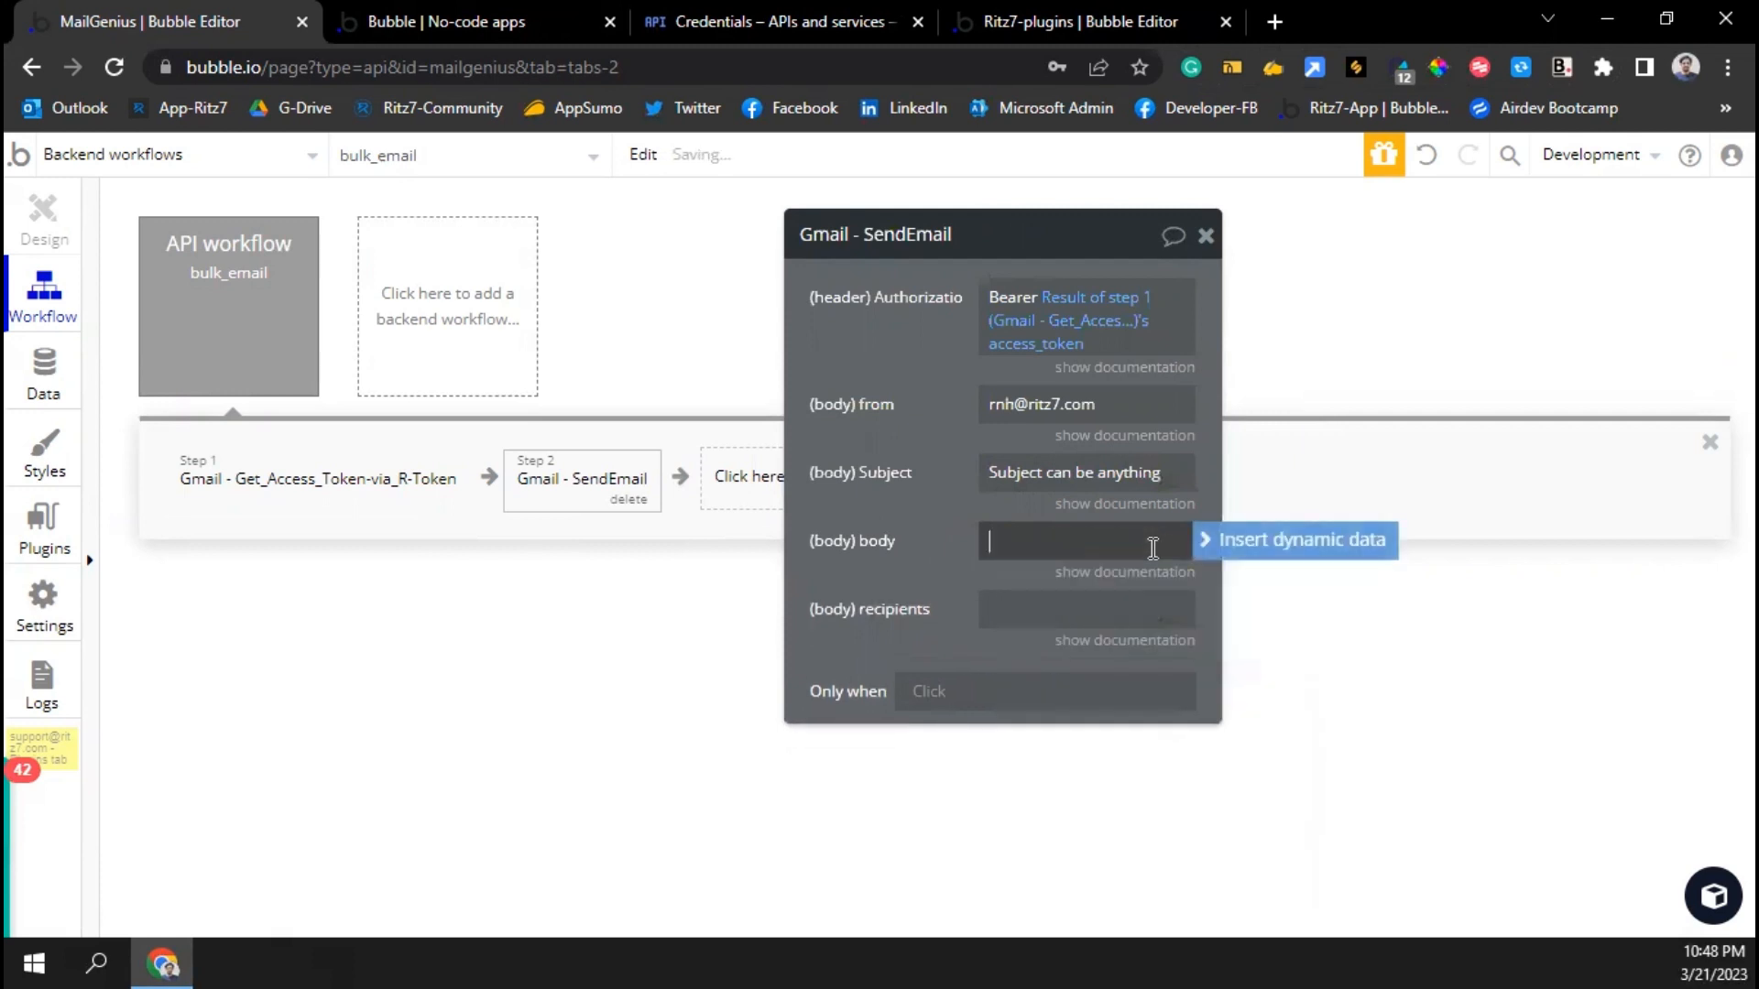
click(1181, 540)
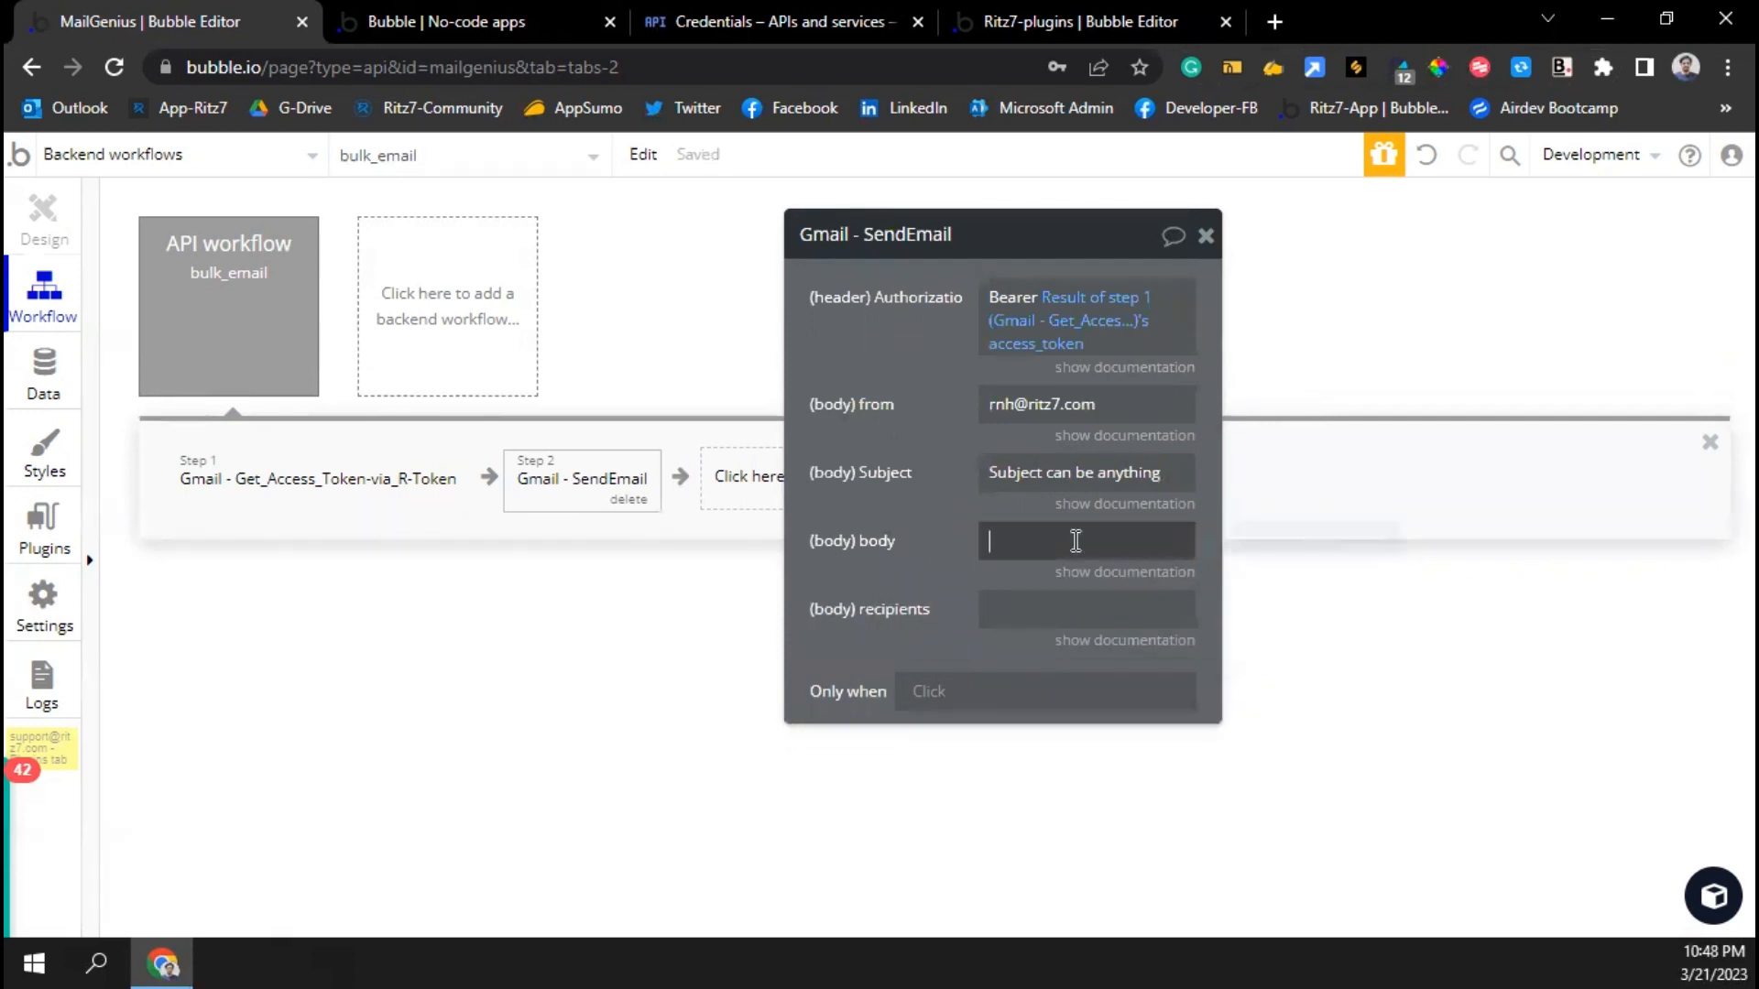
click(1199, 538)
text(arb)
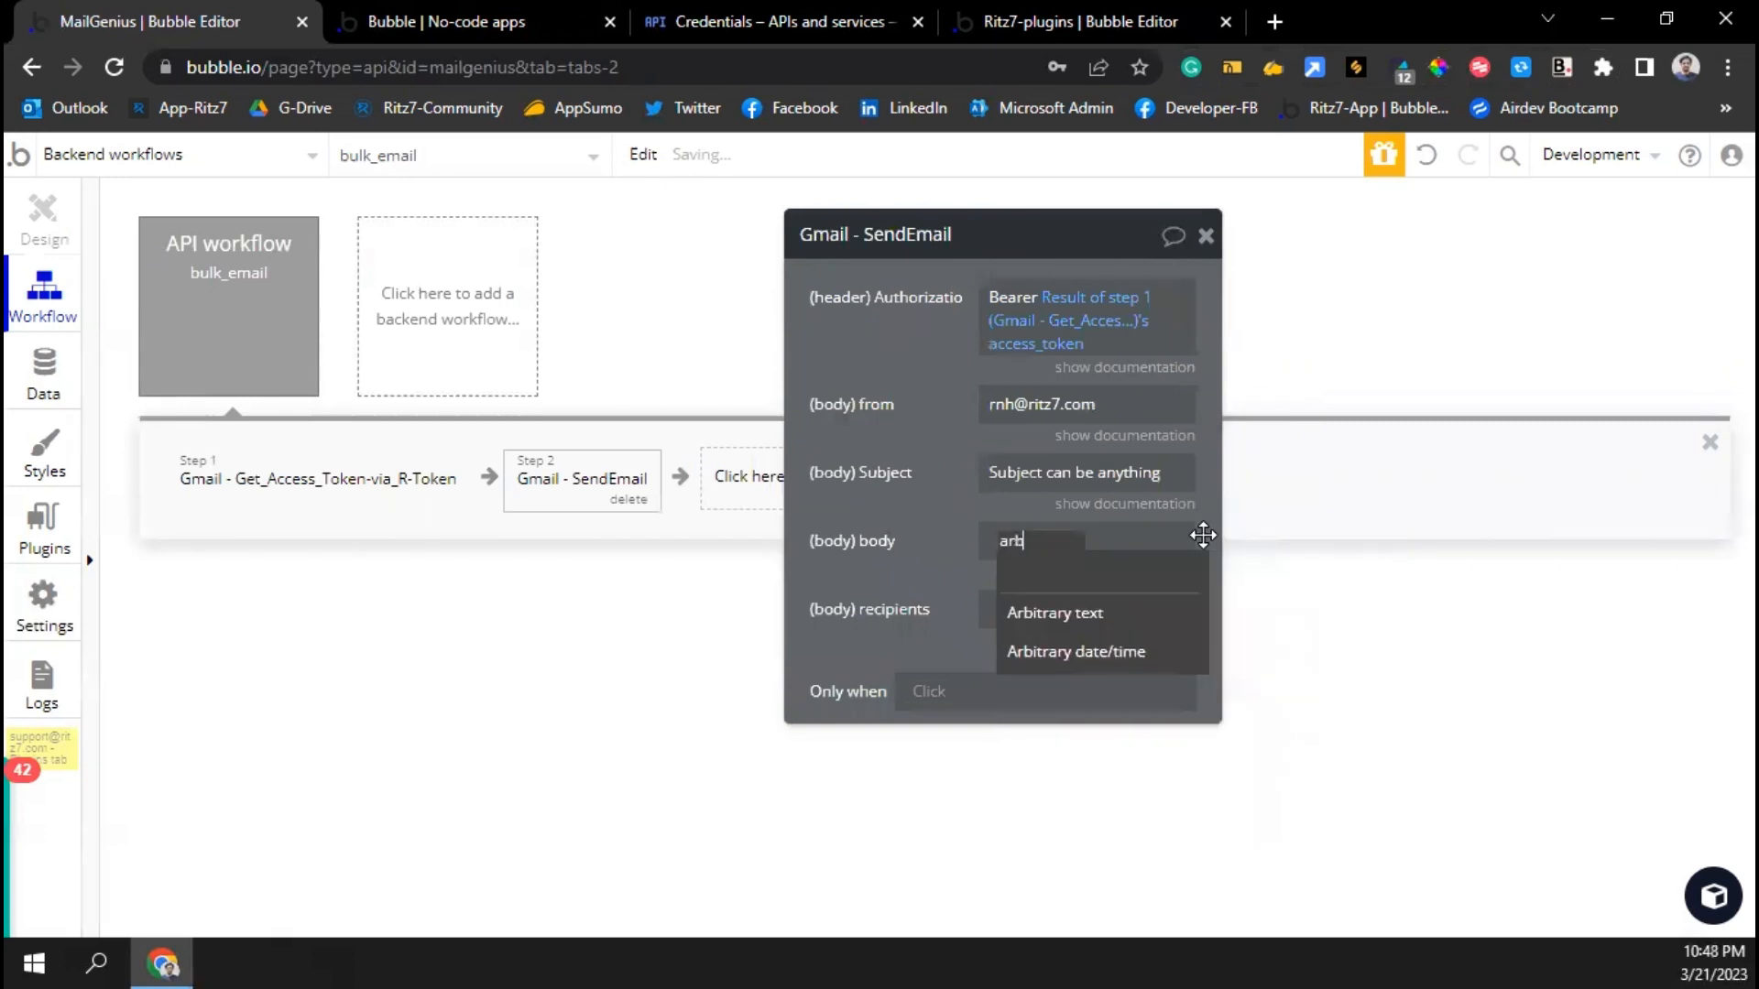
click(1115, 614)
Start the arbitrary body with 'Hi' followed by Name:first item
click(636, 329)
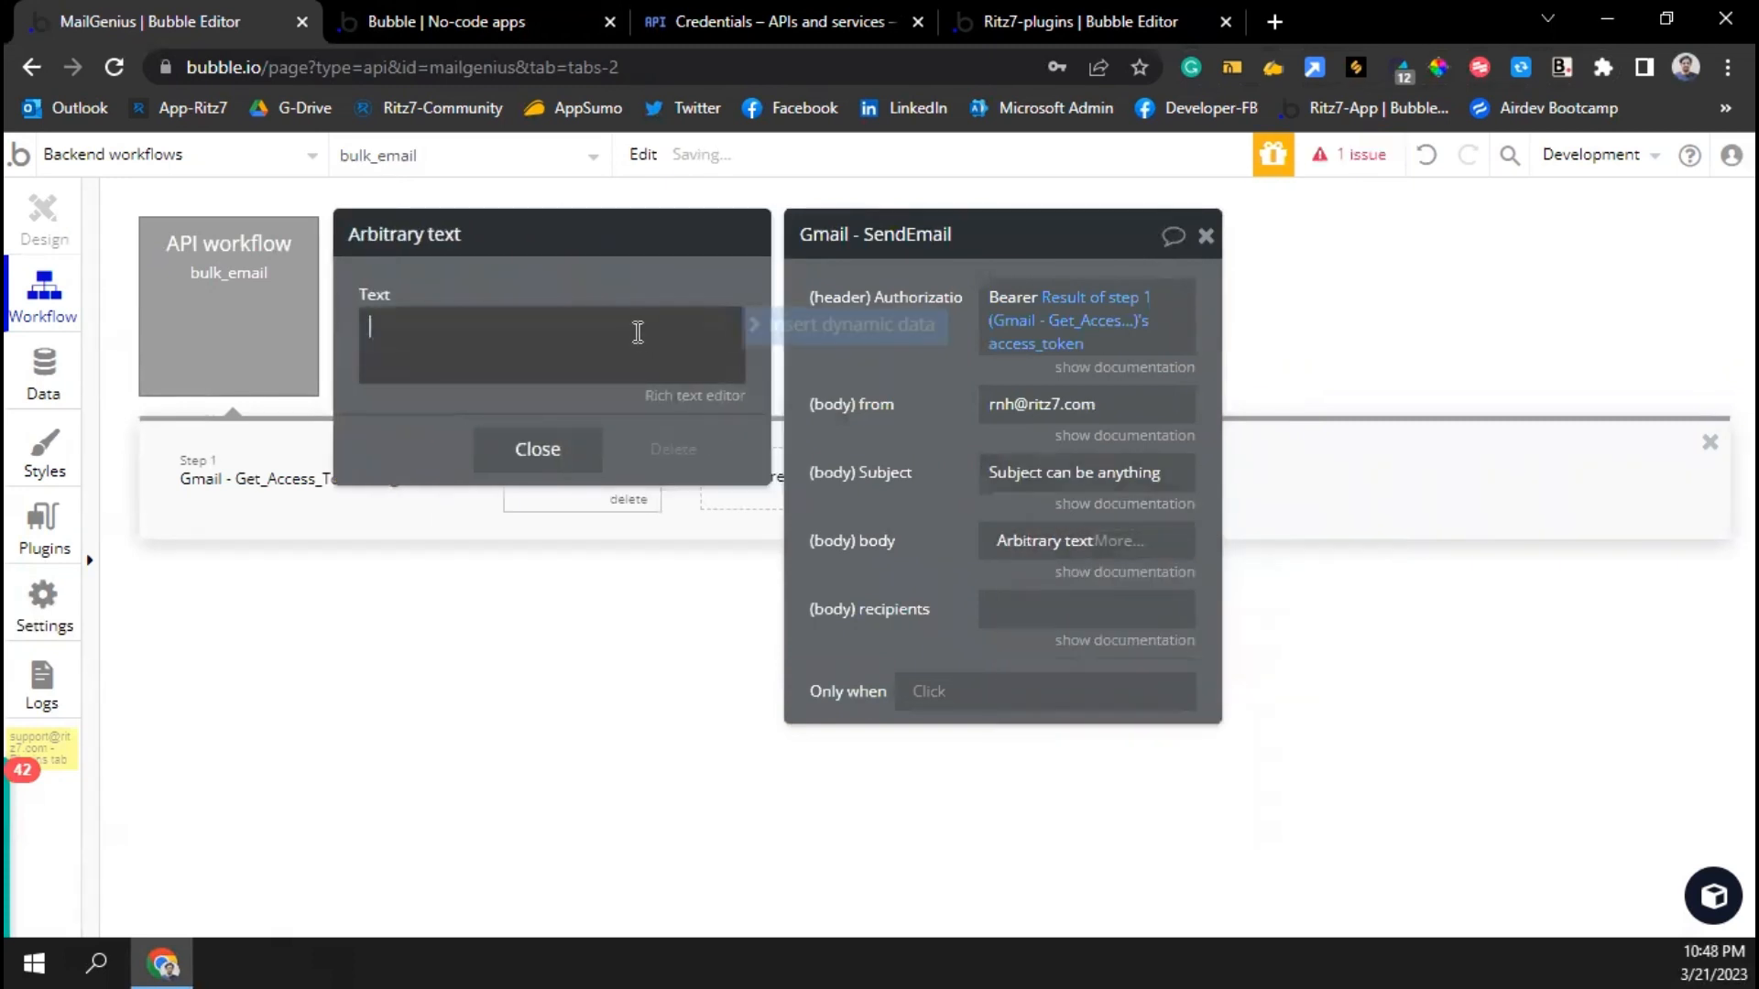
text(Hi)
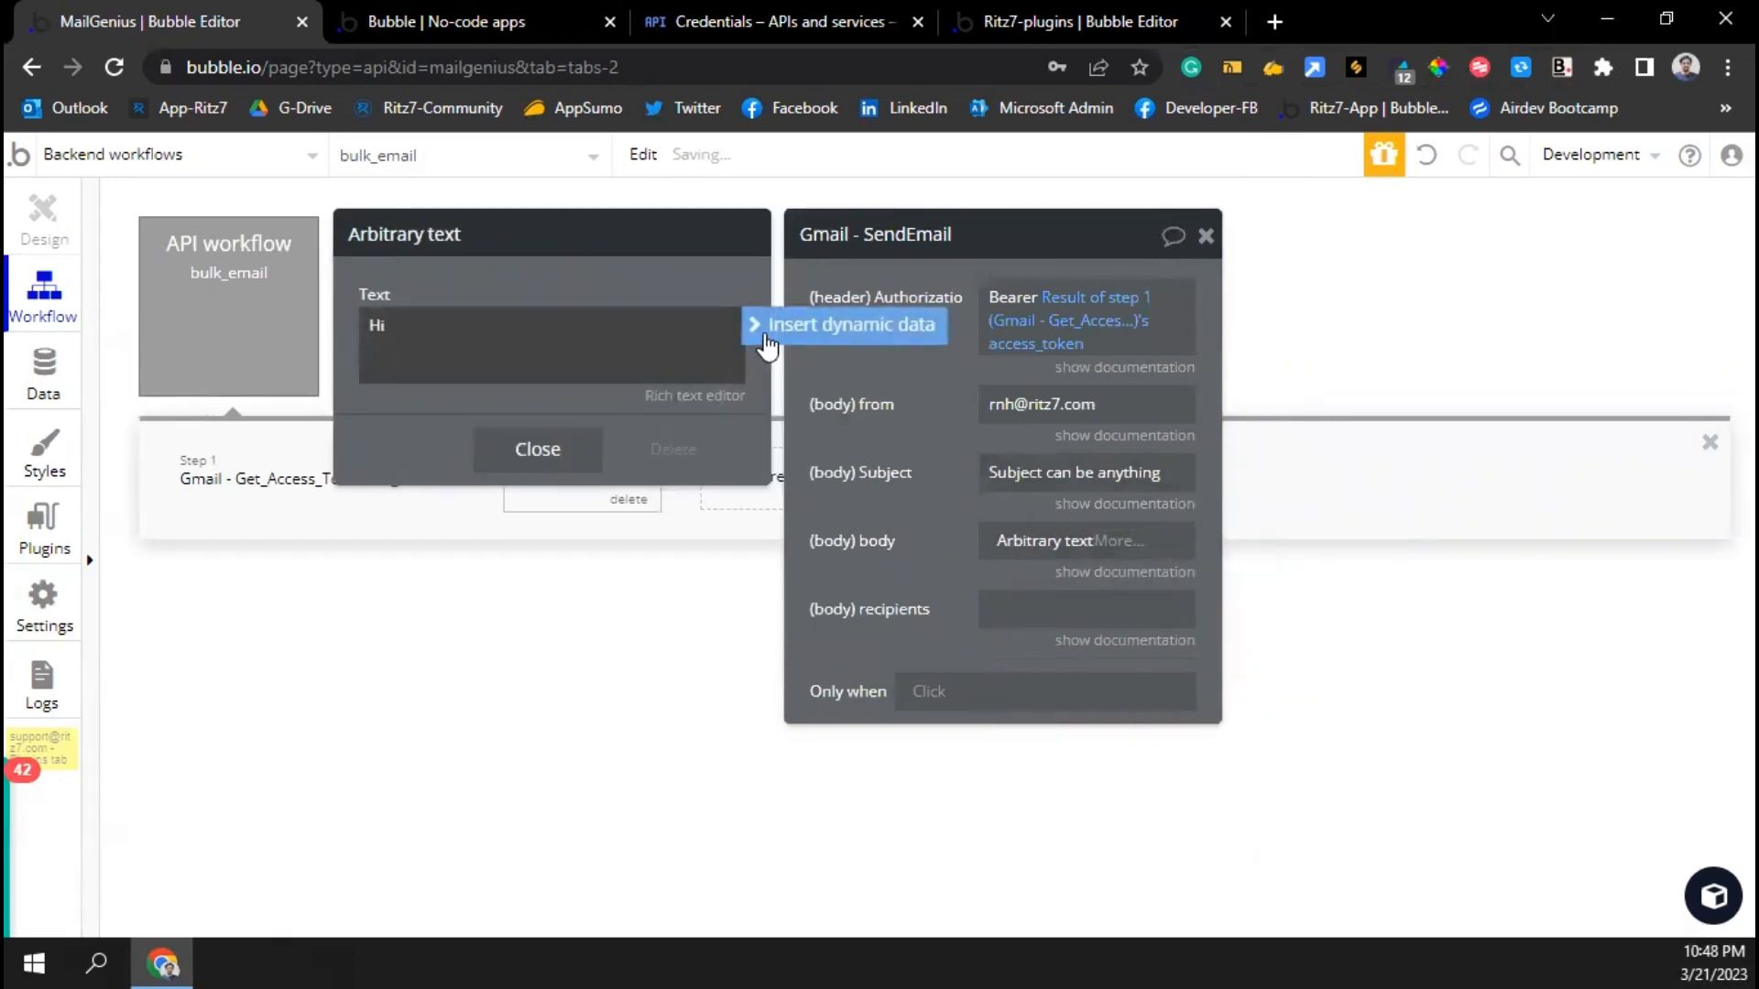
click(848, 324)
click(458, 396)
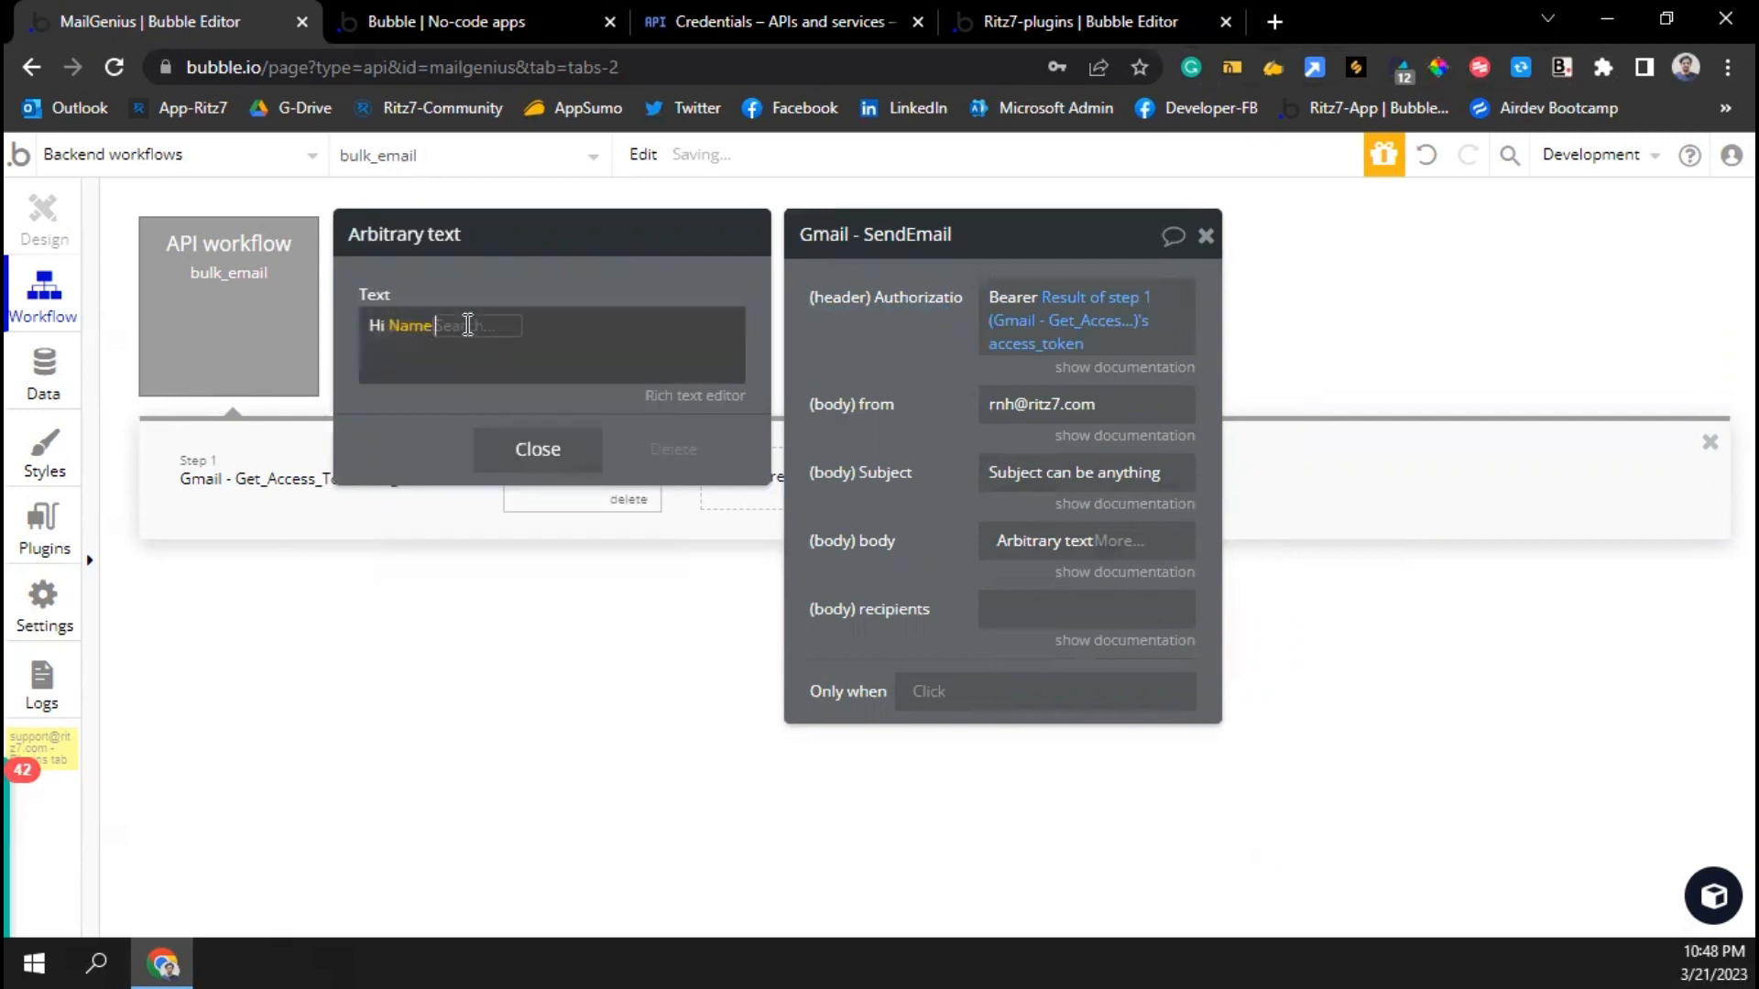
click(455, 325)
click(486, 505)
click(542, 361)
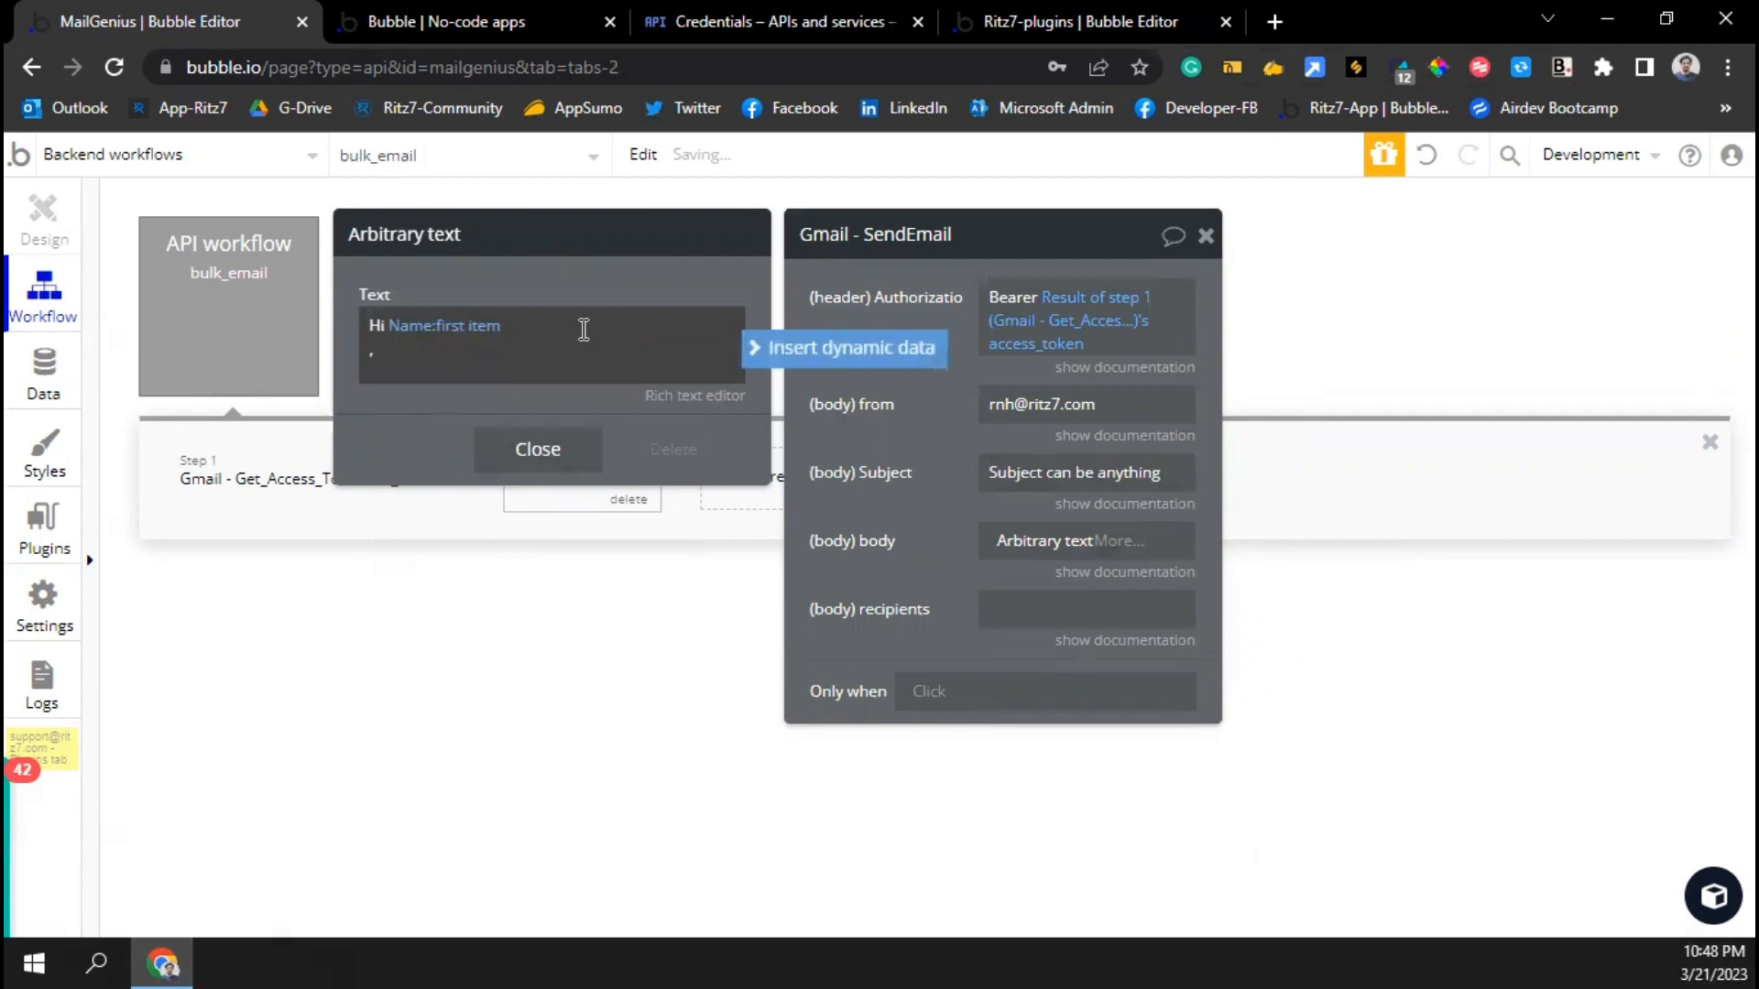
Add the welcome line about the mail plugin by Ritz7, then 'Regards,' and the Ritz7 Team signature
key(Return)
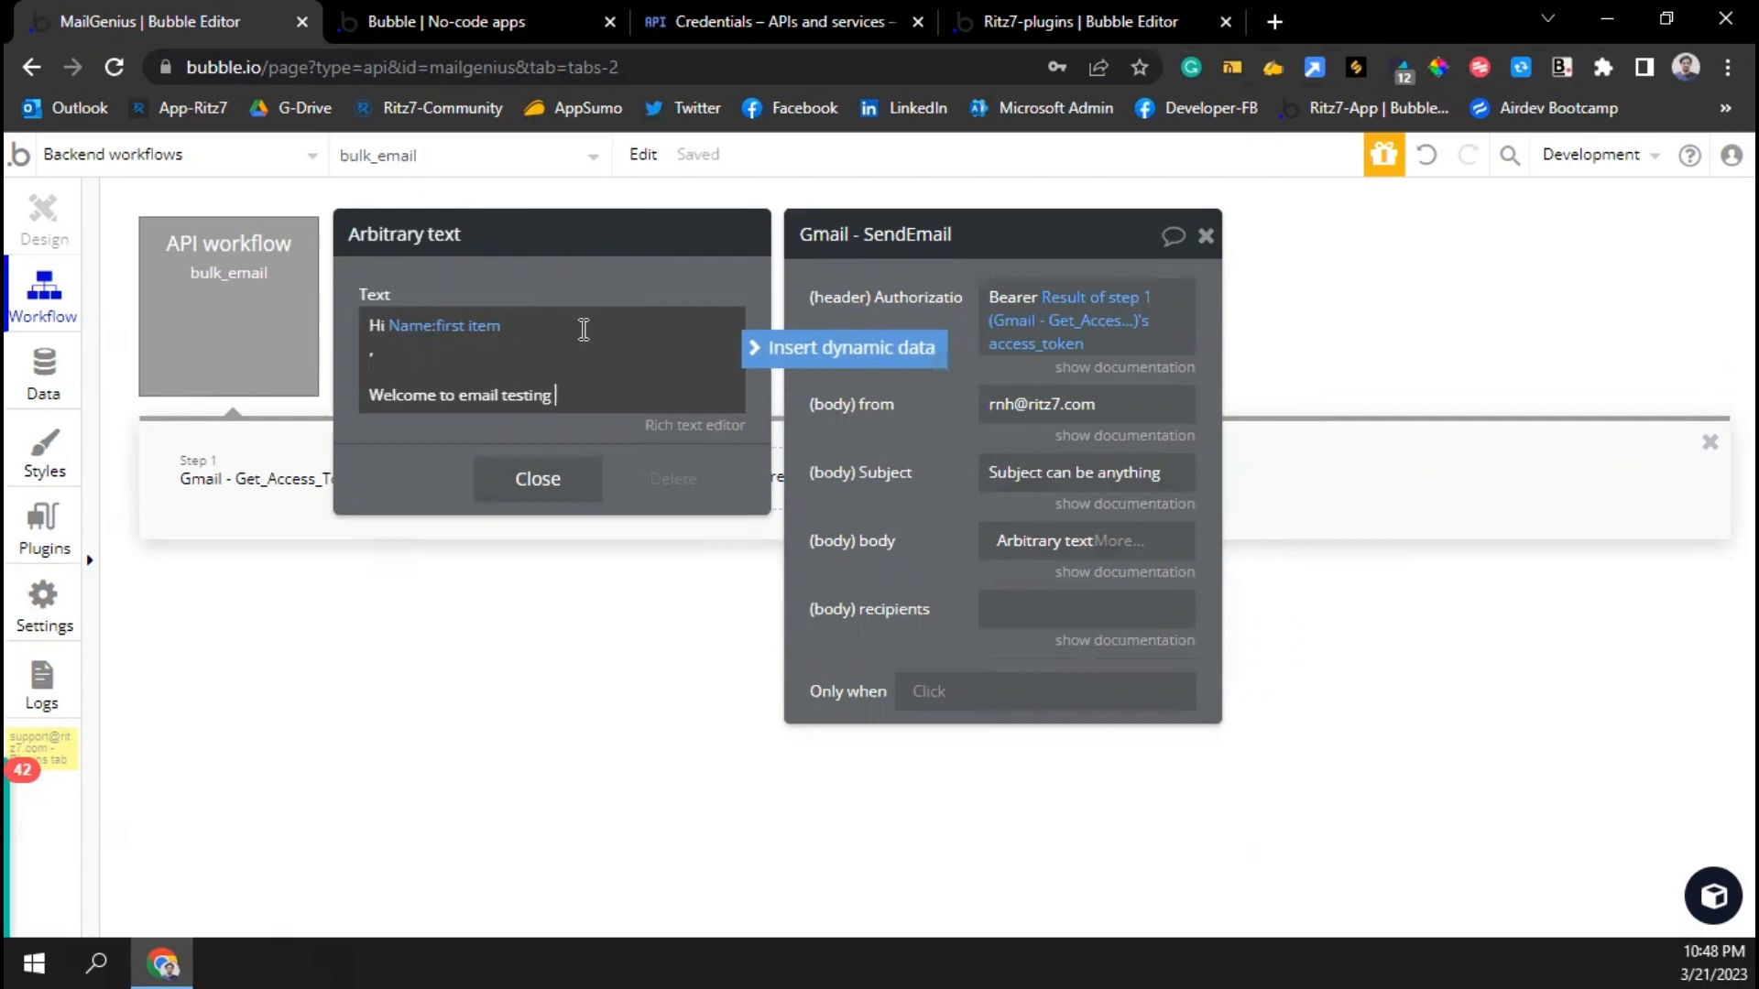
text(mail Plugin by Rit)
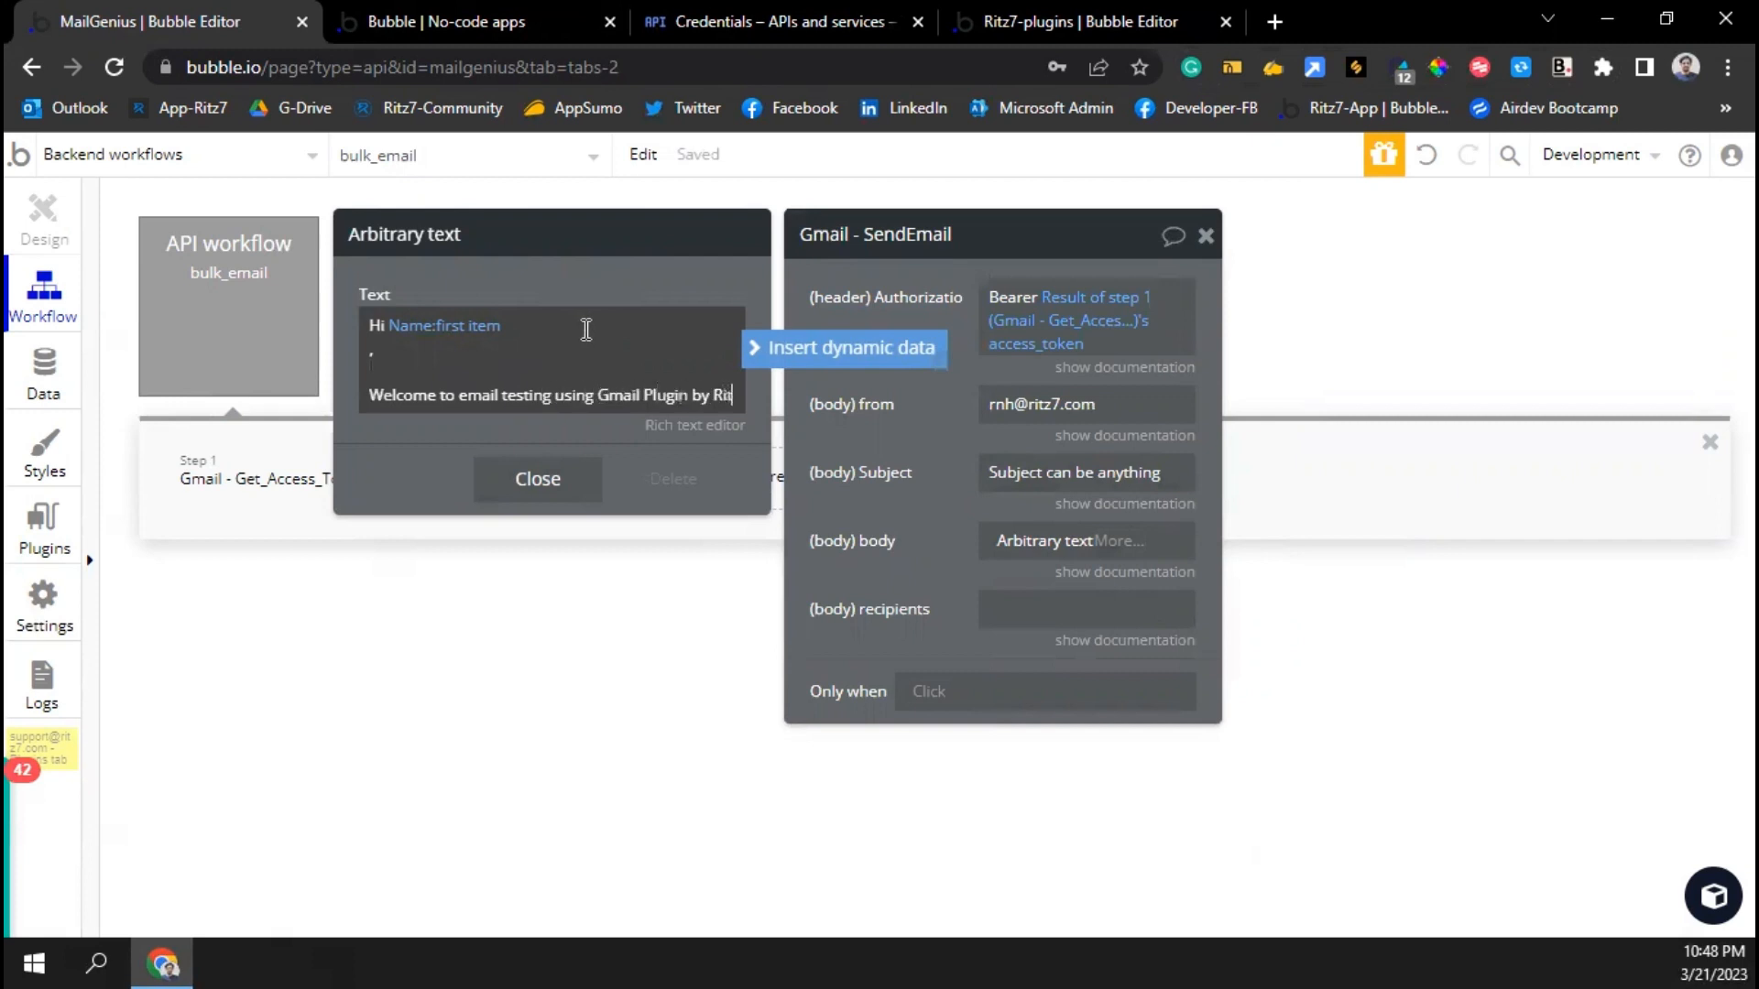
text(z7 on bu)
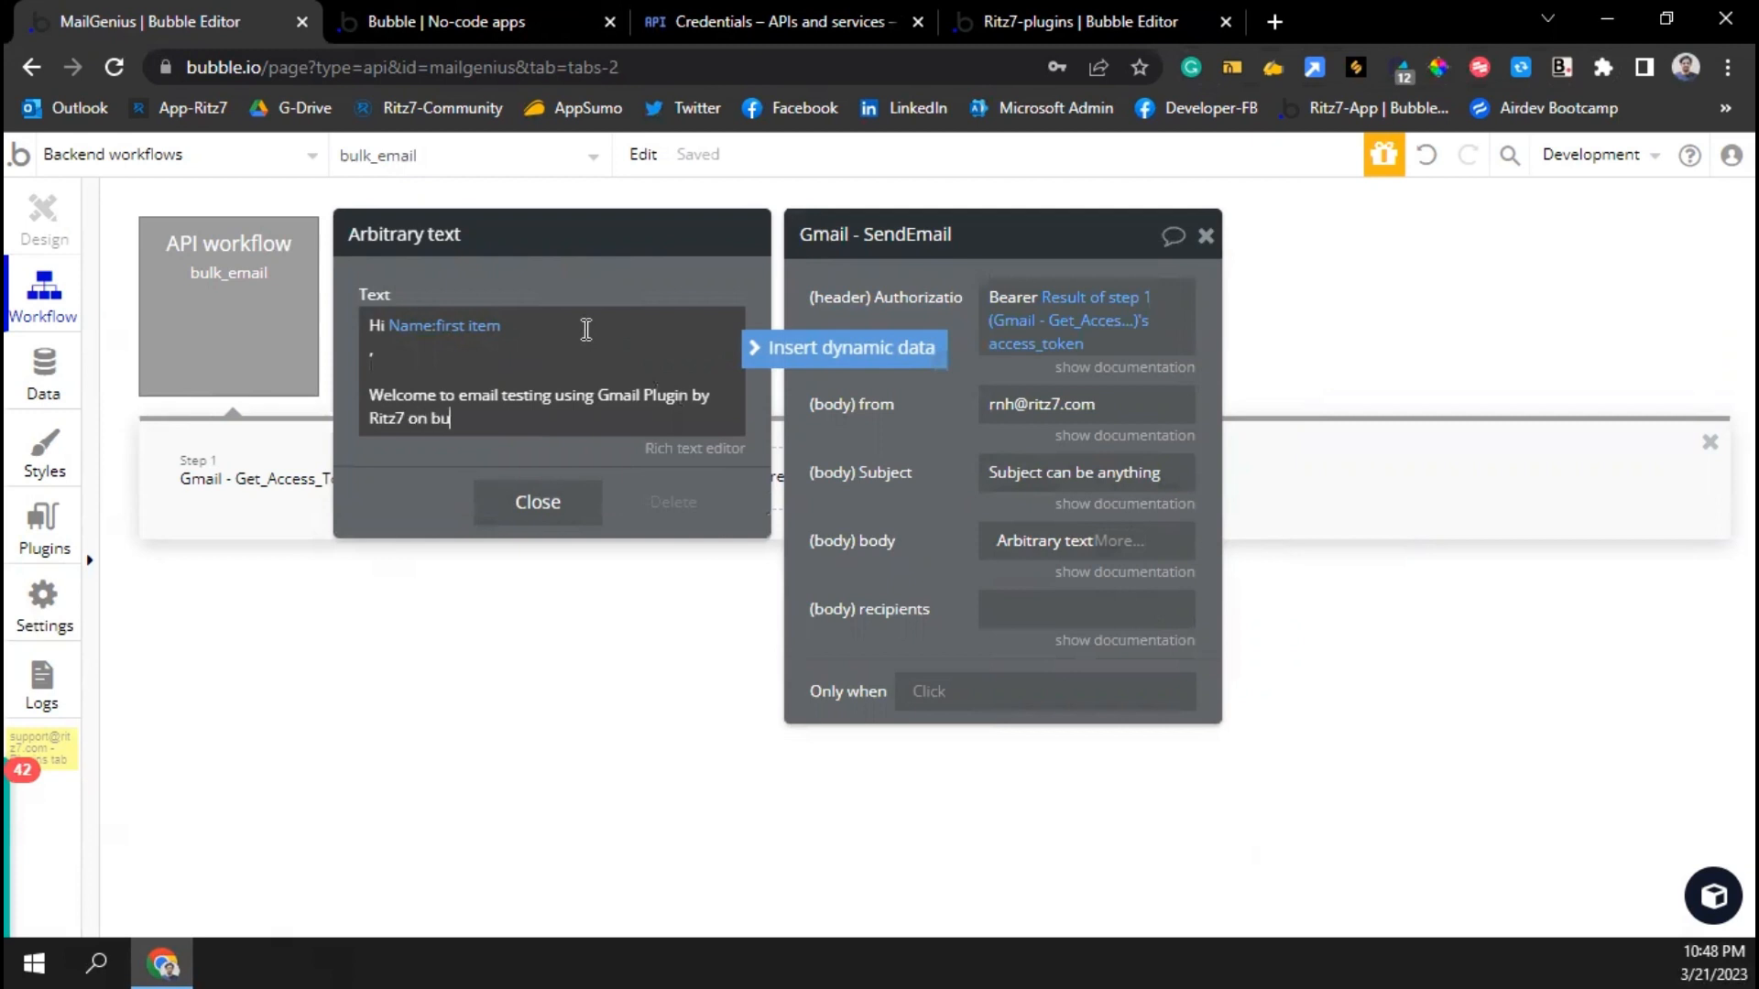
text(bble.)
key(Return)
key(Return)
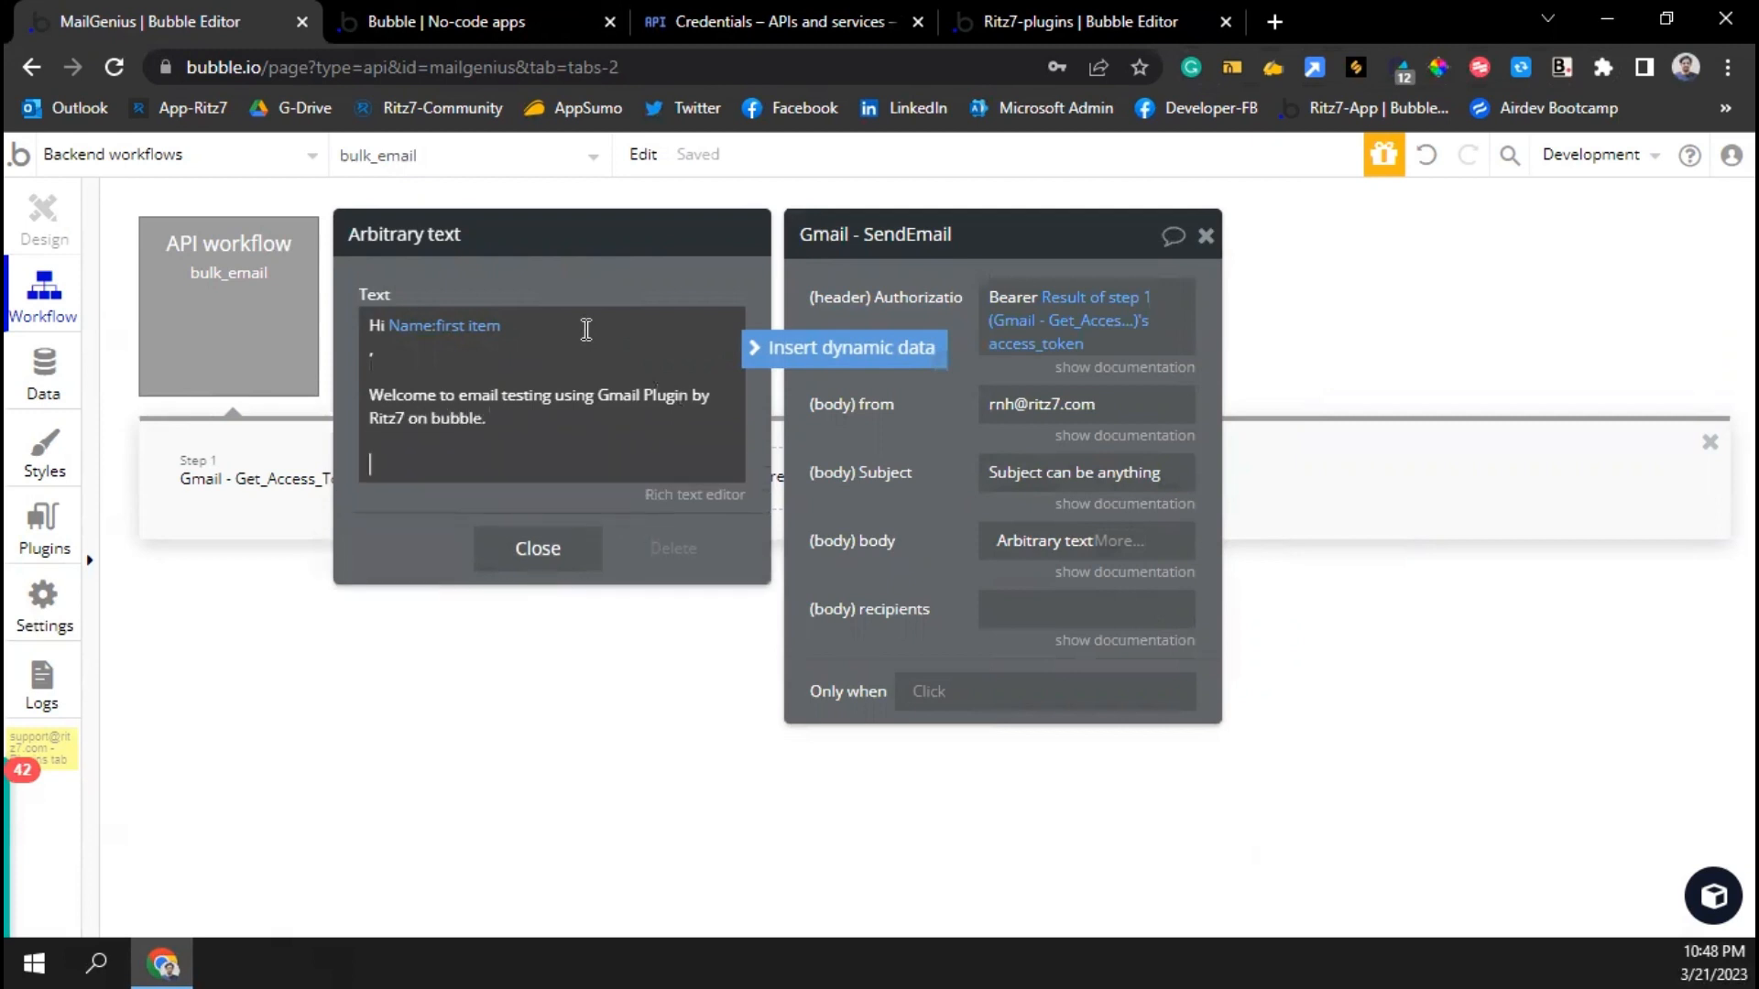
text(Regards,)
key(Return)
text(Ritz7 Team)
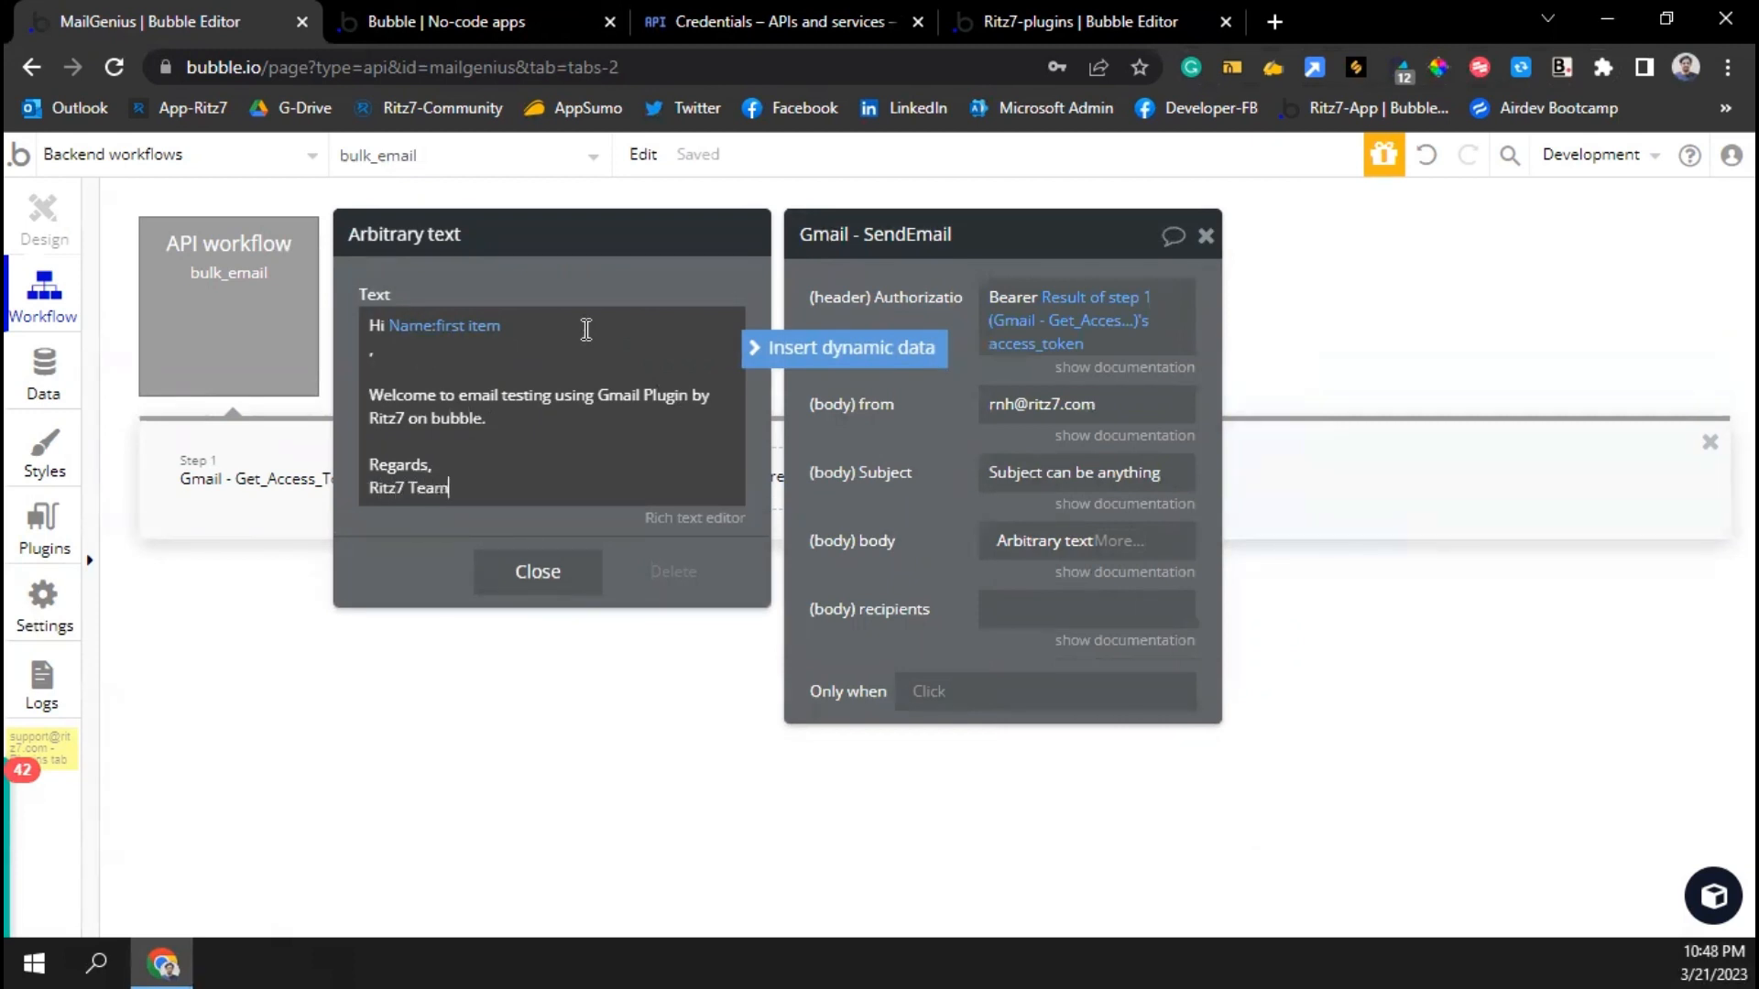
click(504, 563)
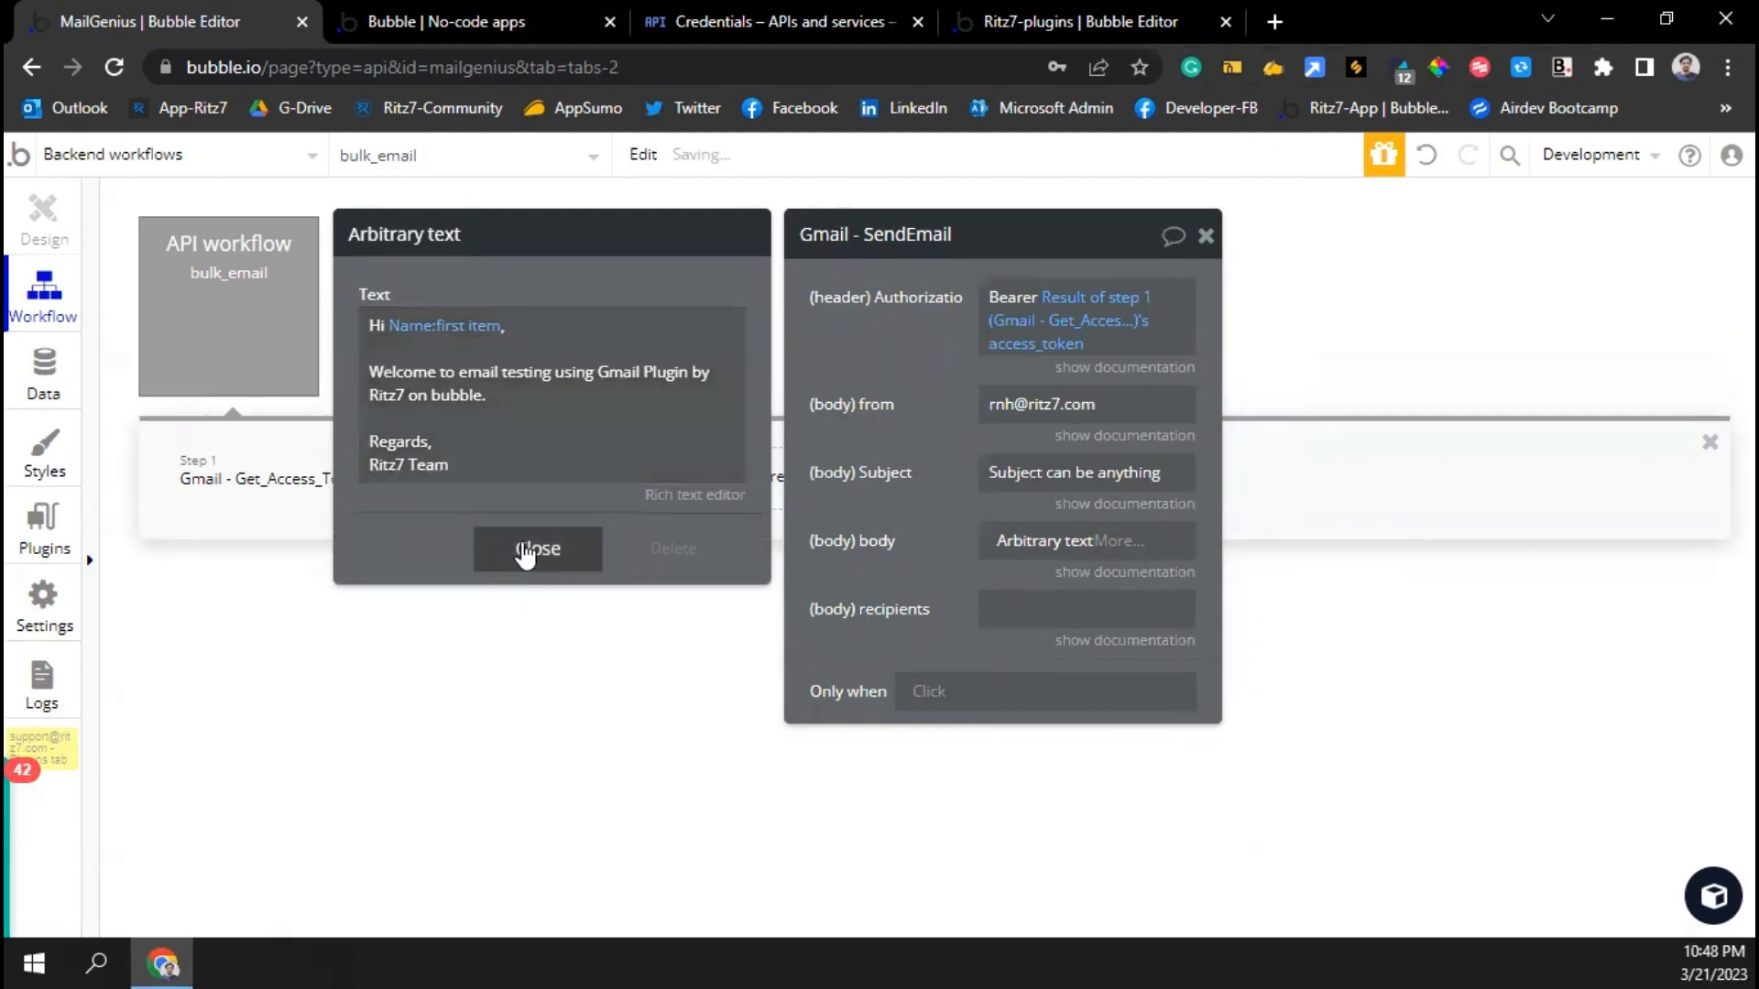
click(525, 550)
Set the recipients to 'to: ' plus Email:first item
click(966, 541)
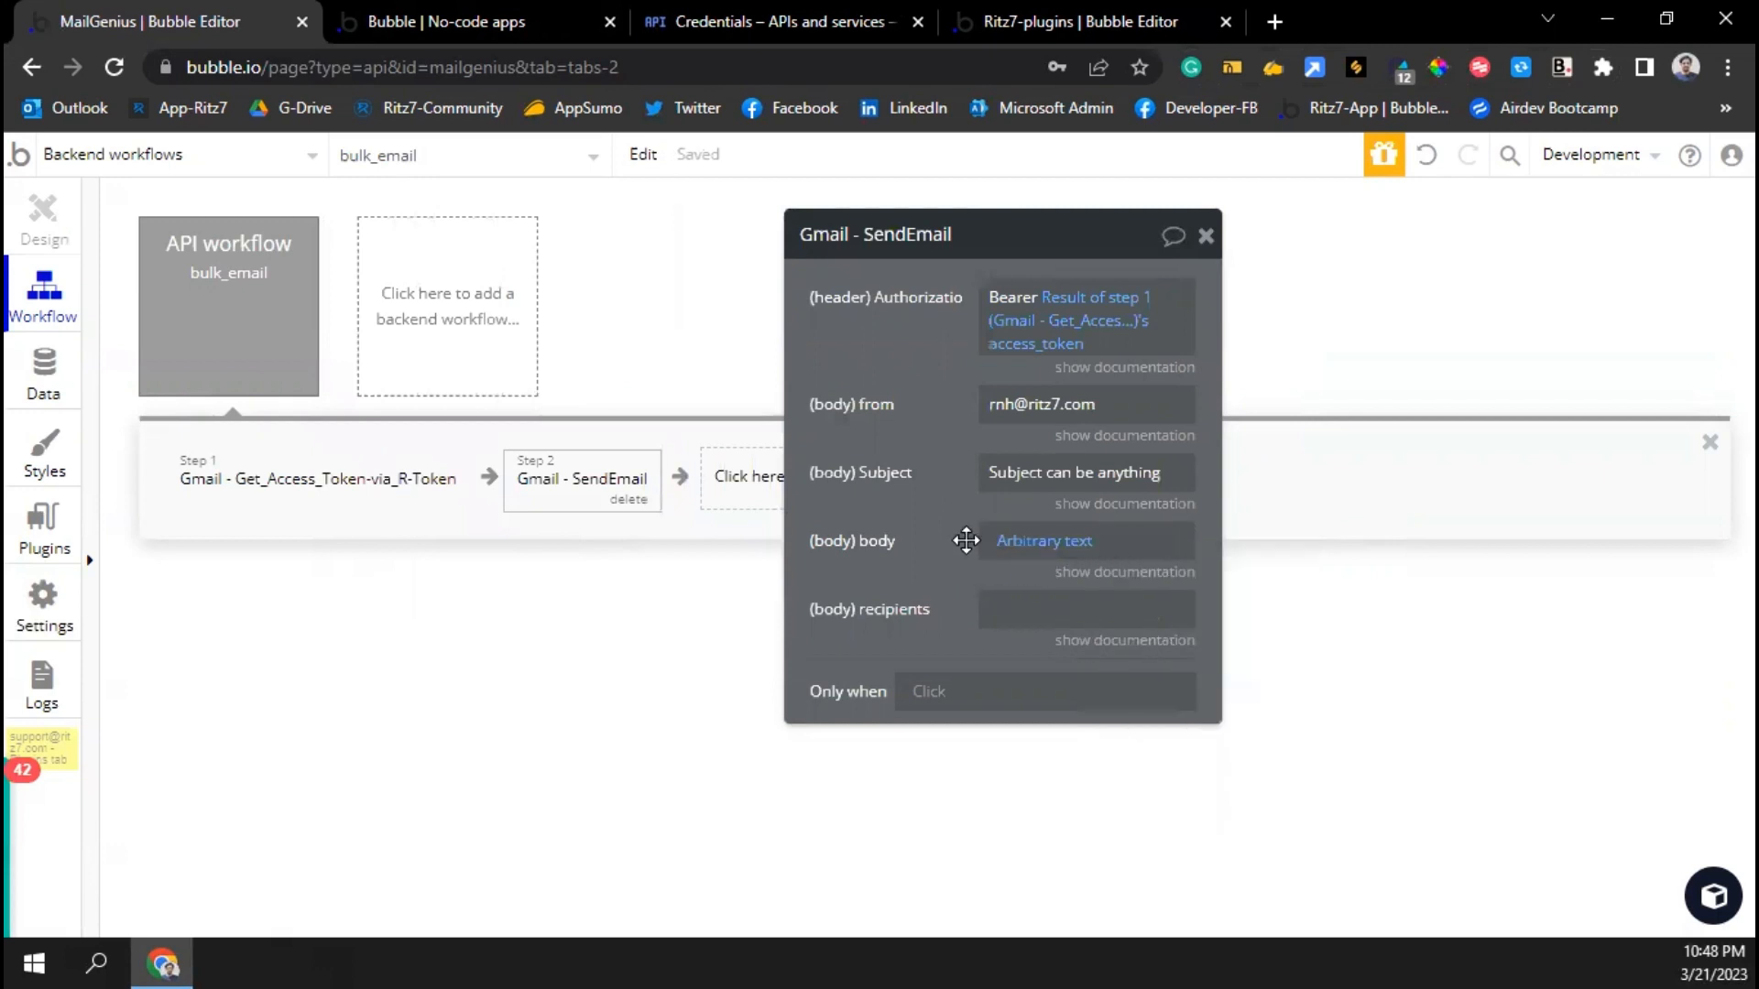
click(1023, 616)
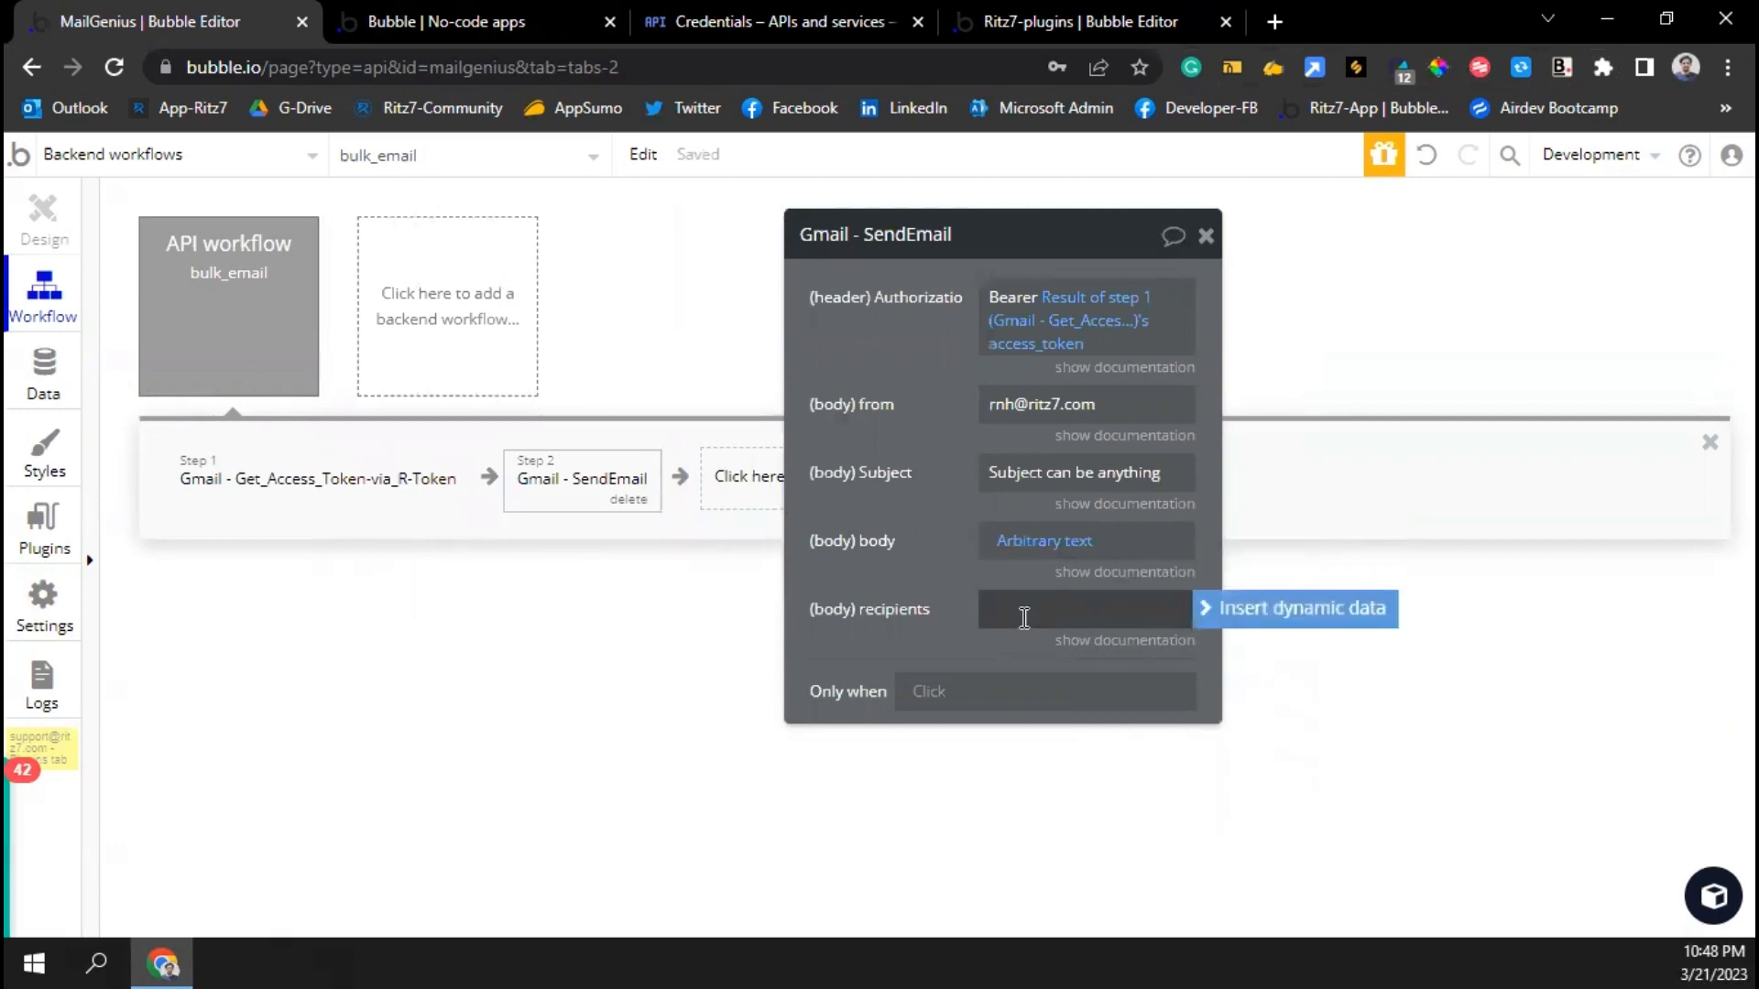
text(to:)
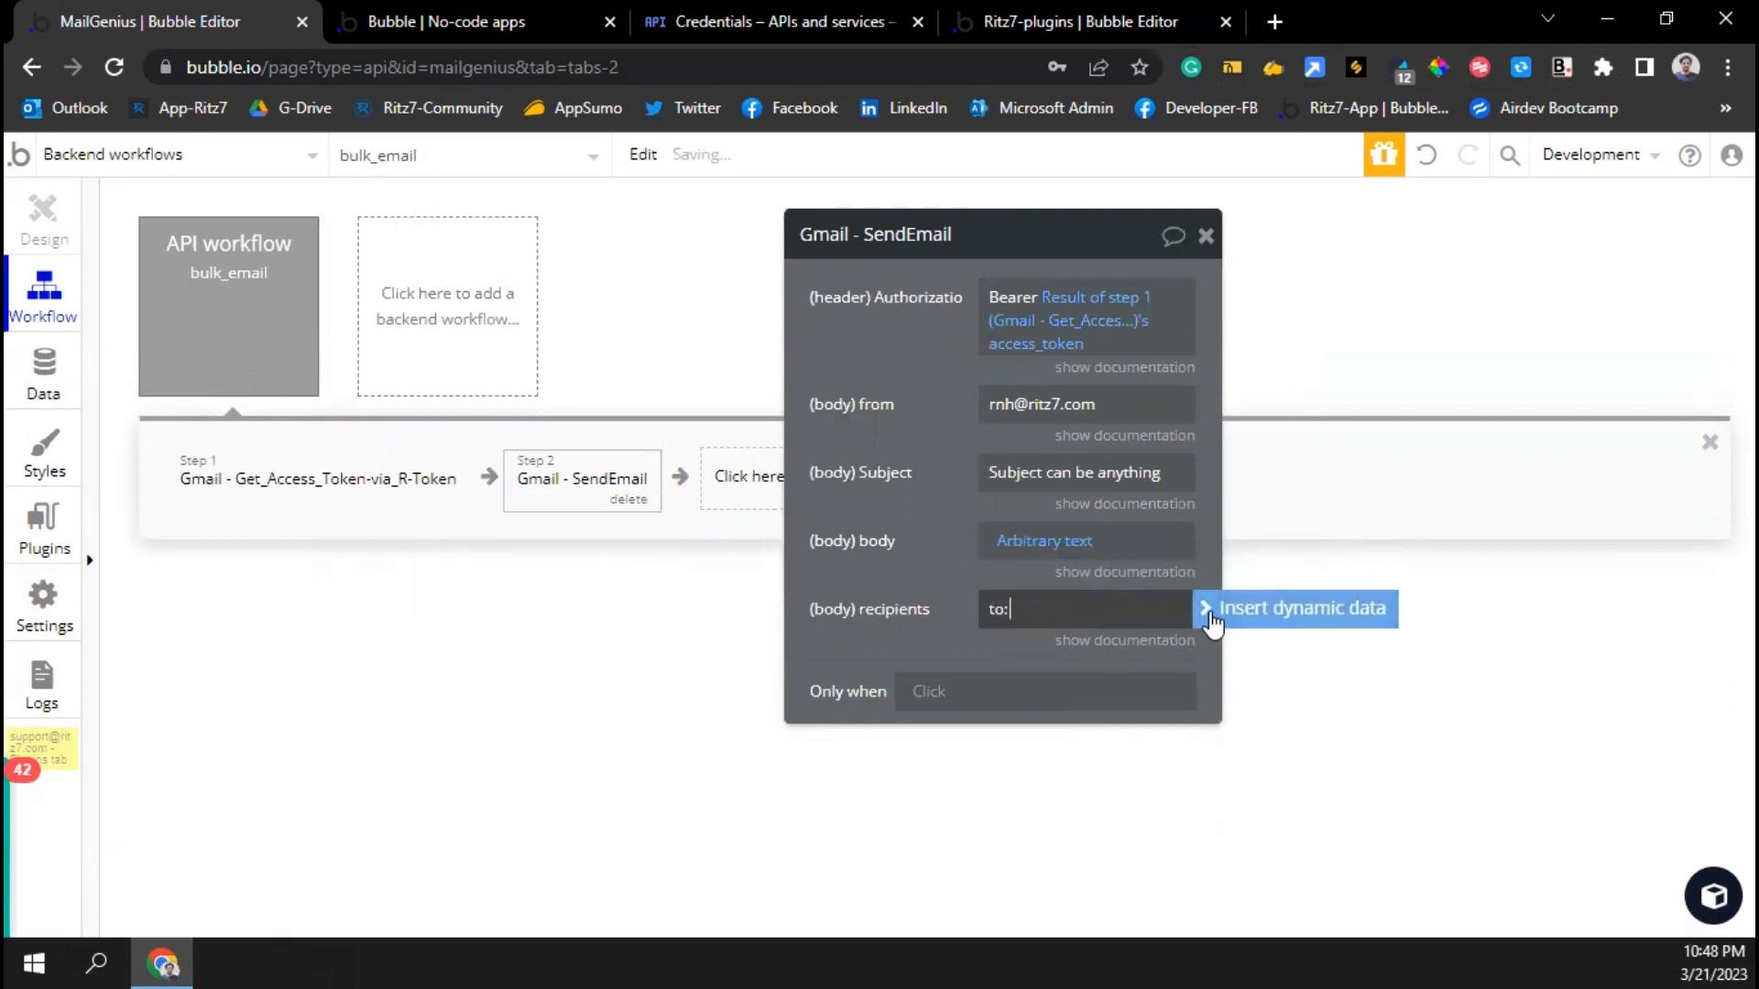
click(1282, 608)
click(1115, 718)
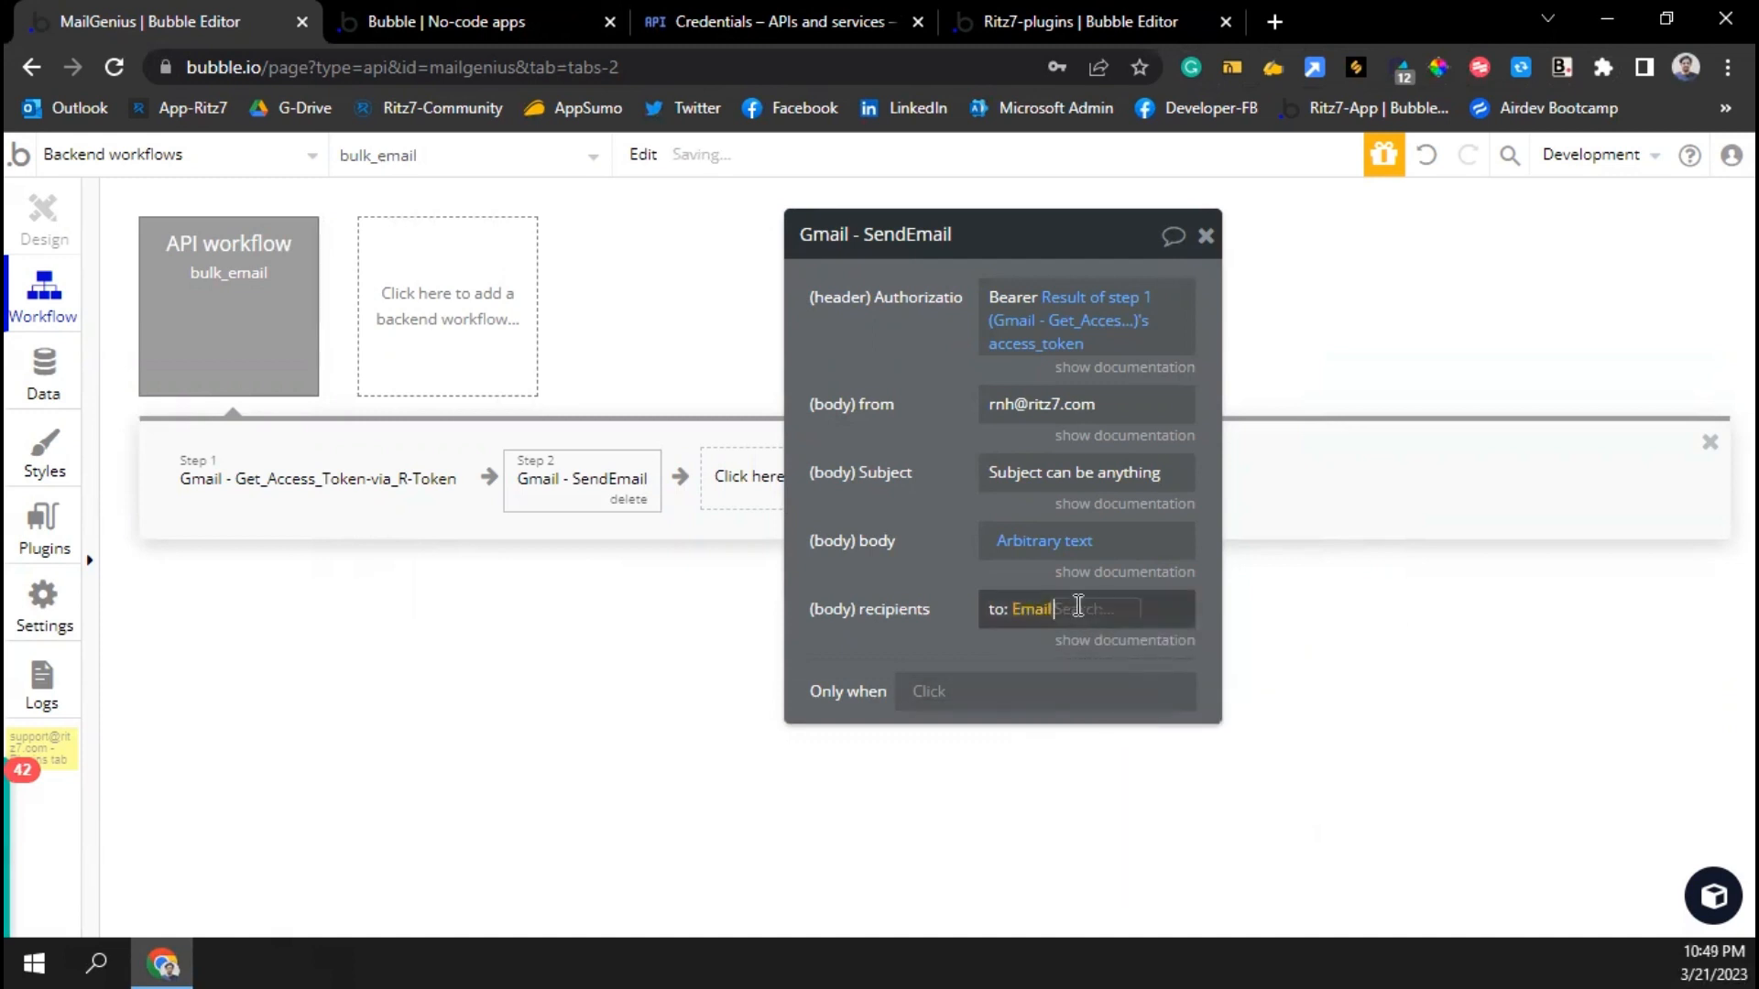
click(1030, 609)
click(1145, 793)
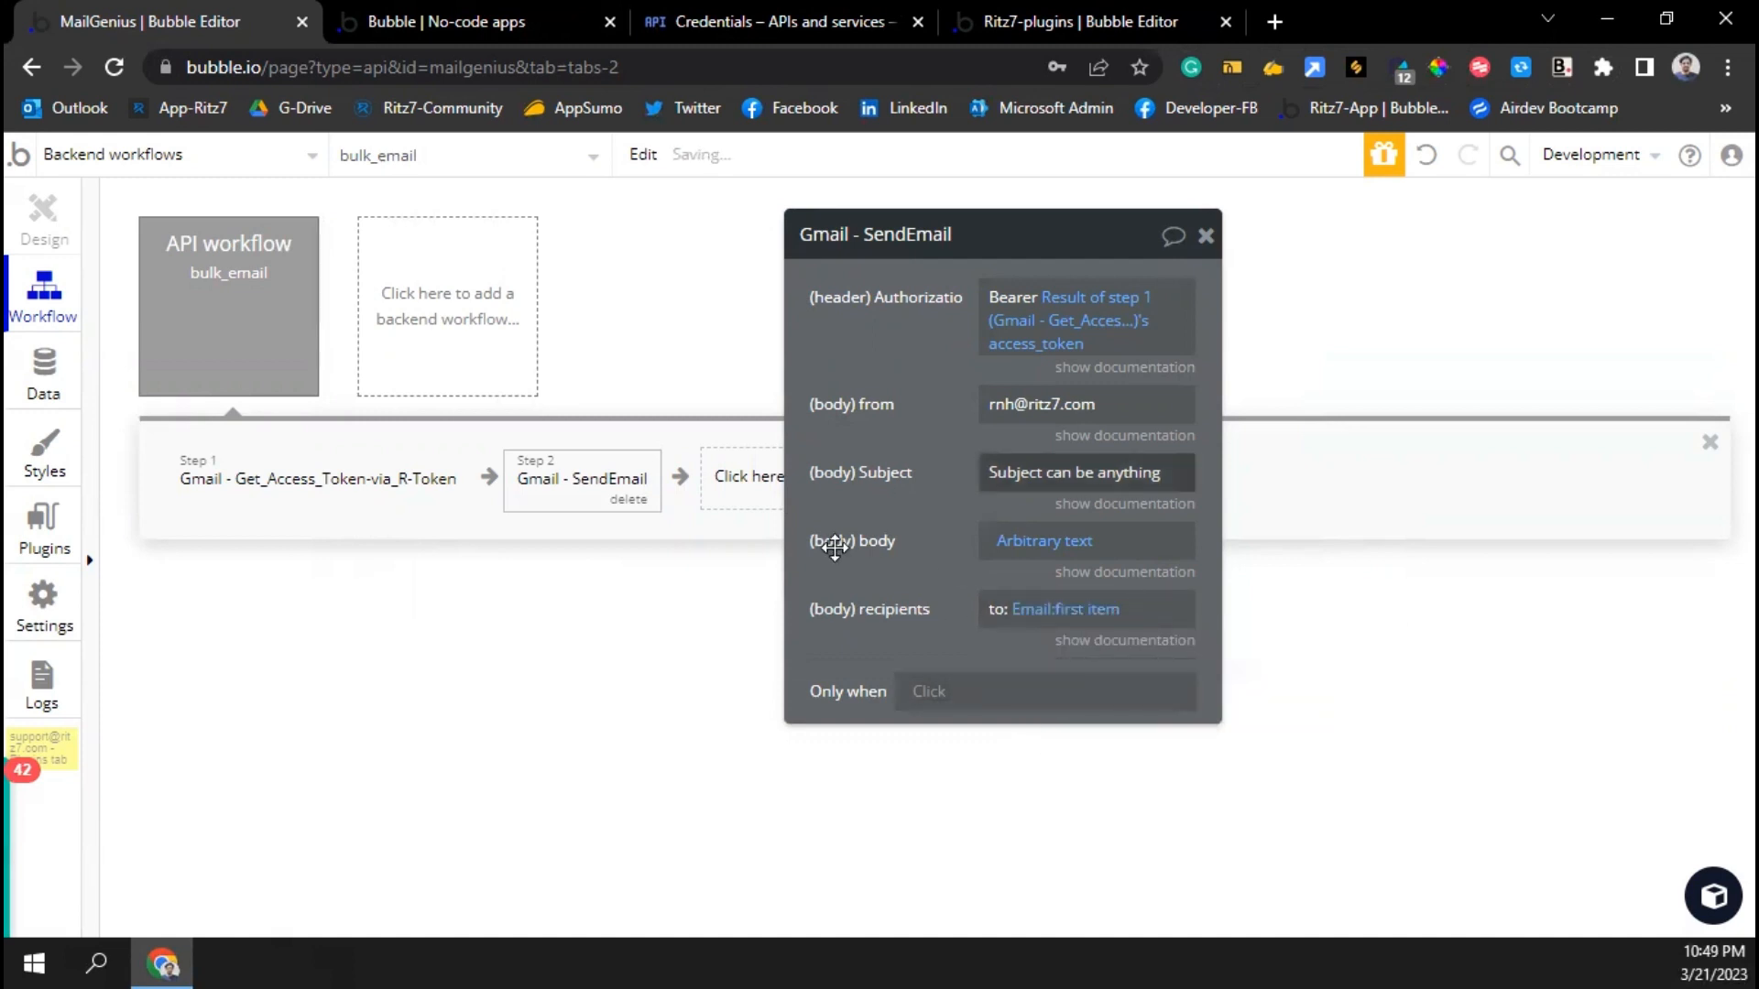
click(749, 476)
Add a Schedule API Workflow step for bulk_email at current date/time plus 5 seconds, ignoring privacy rules
text(api)
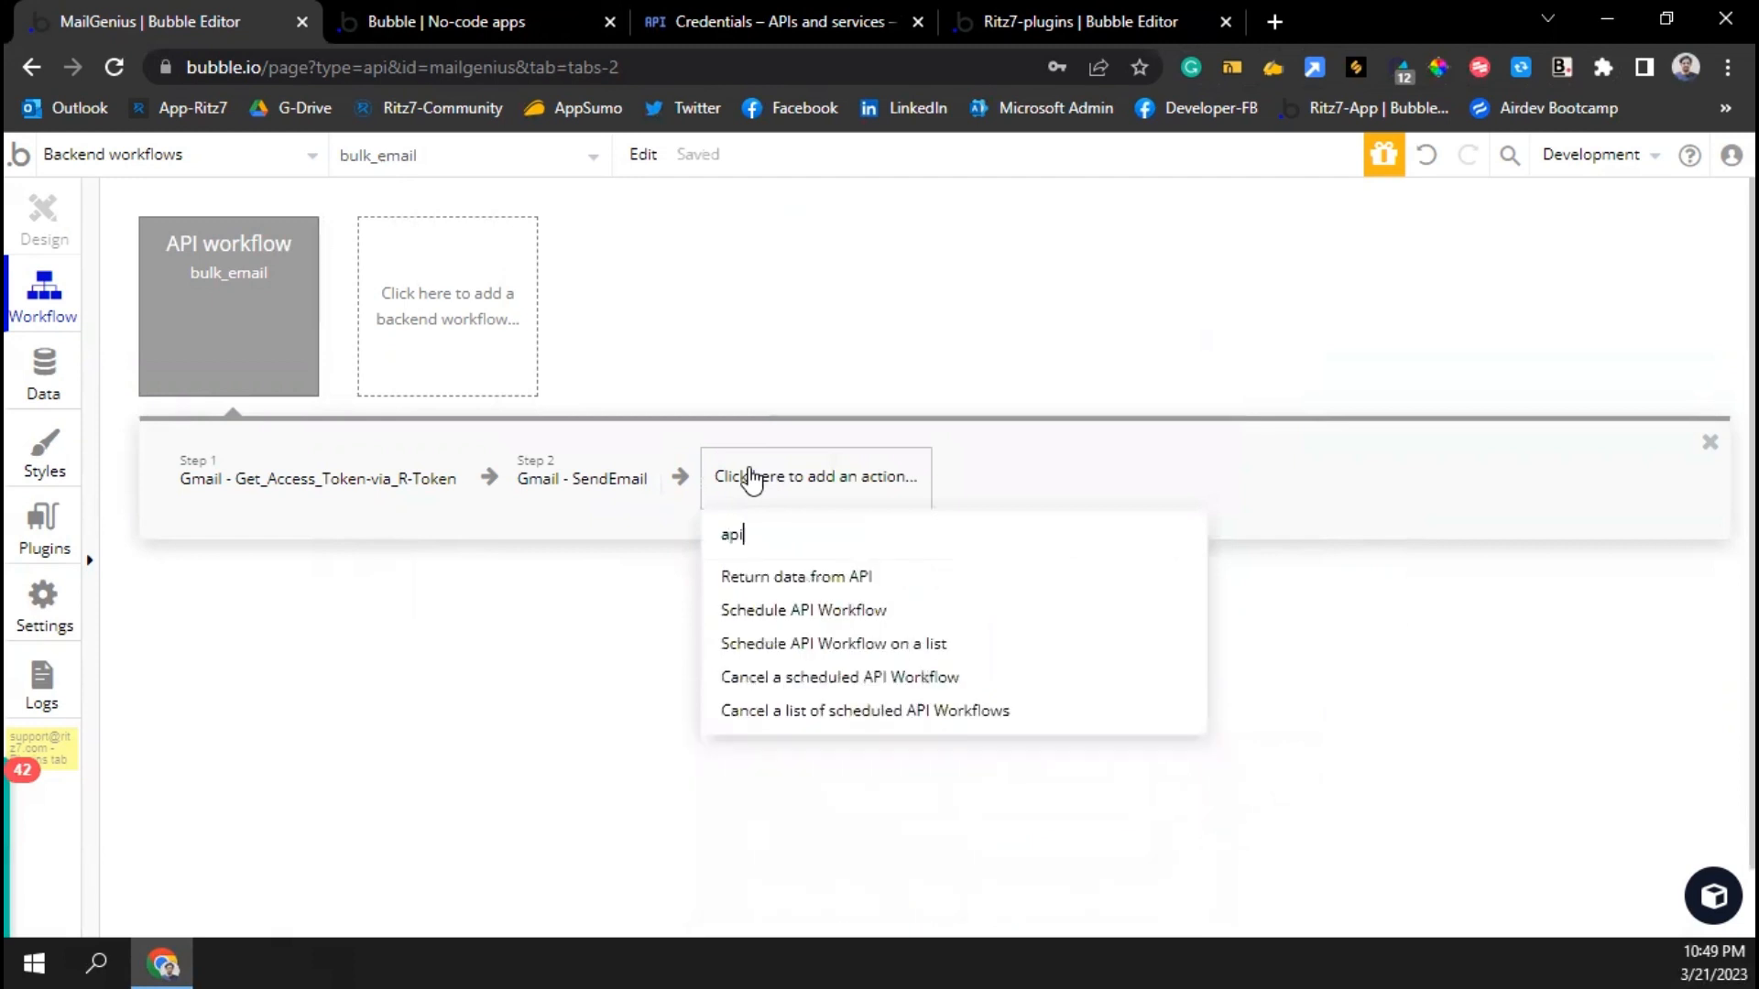
click(797, 609)
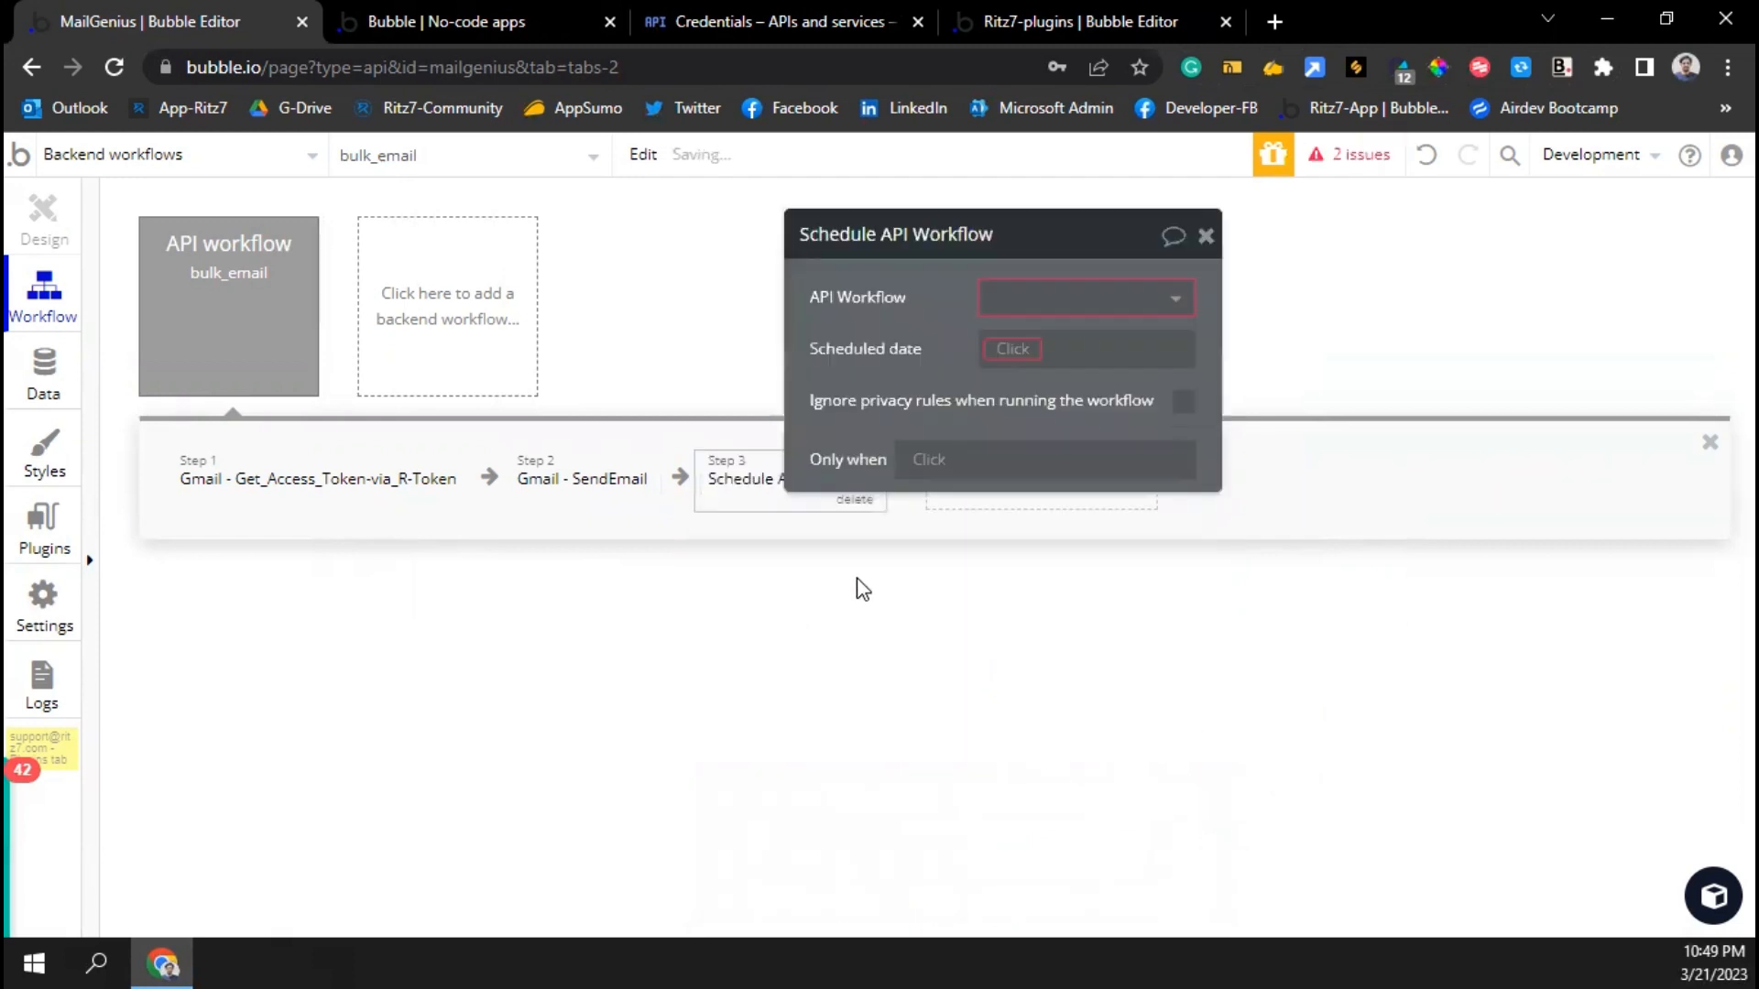
click(999, 300)
click(1033, 339)
click(1022, 349)
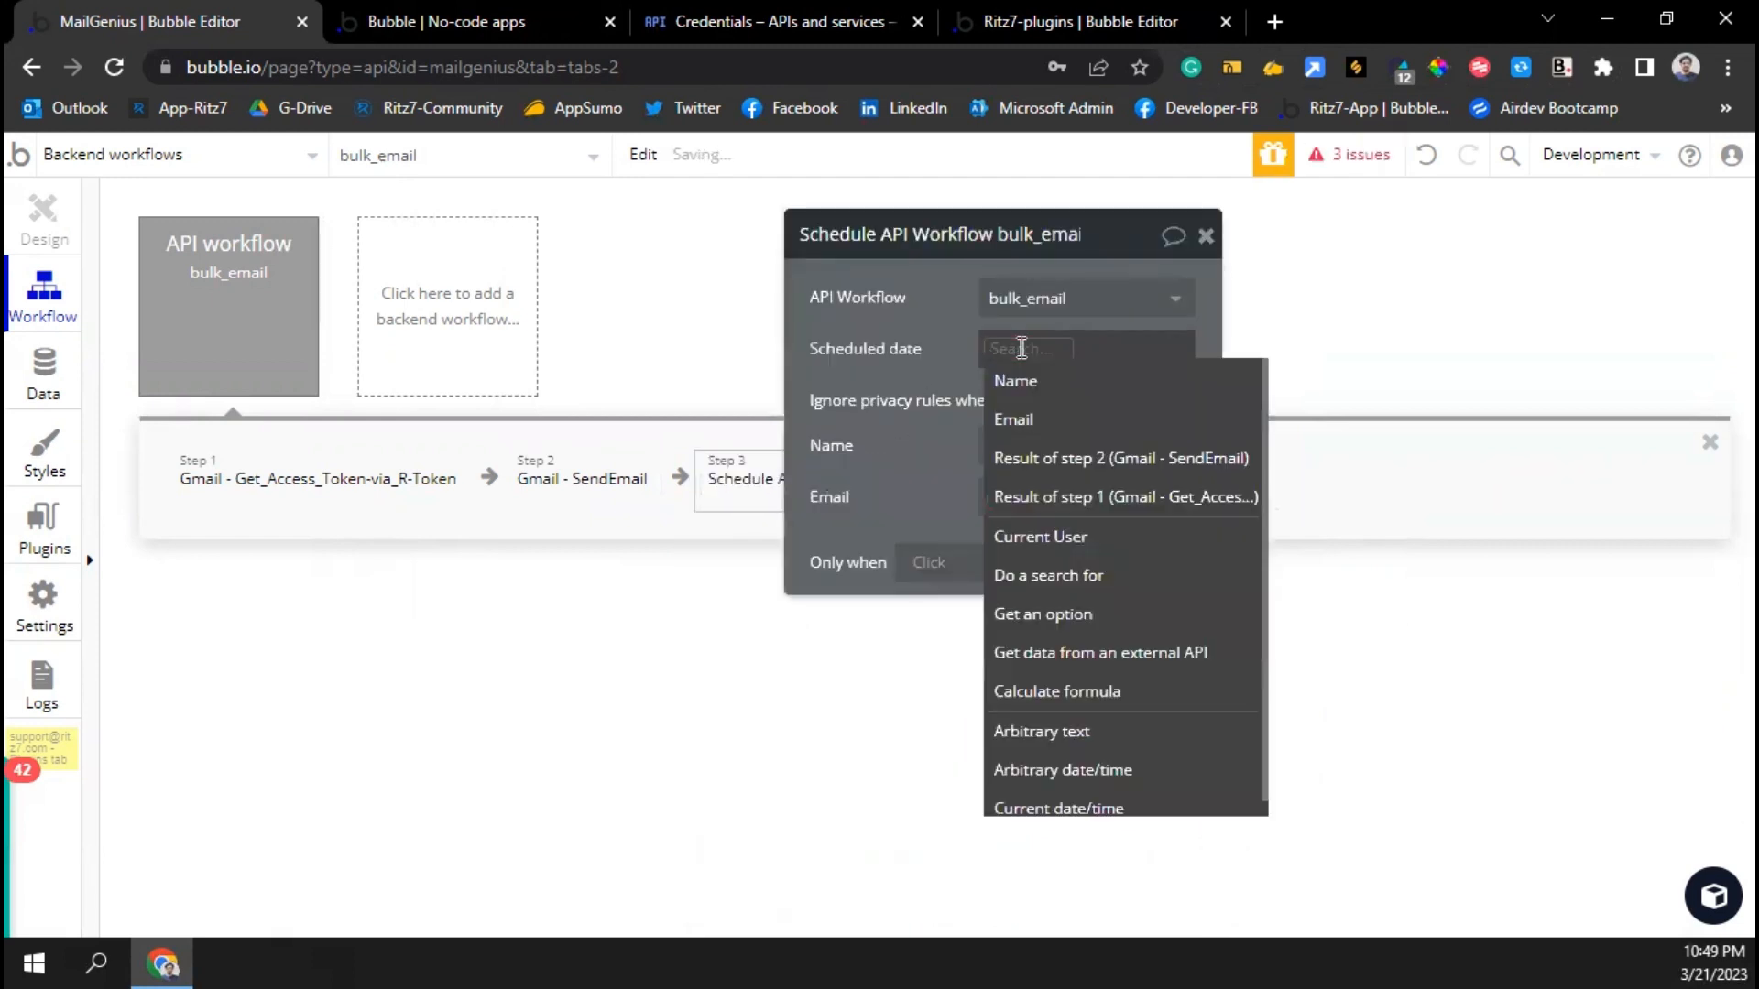
text(curre)
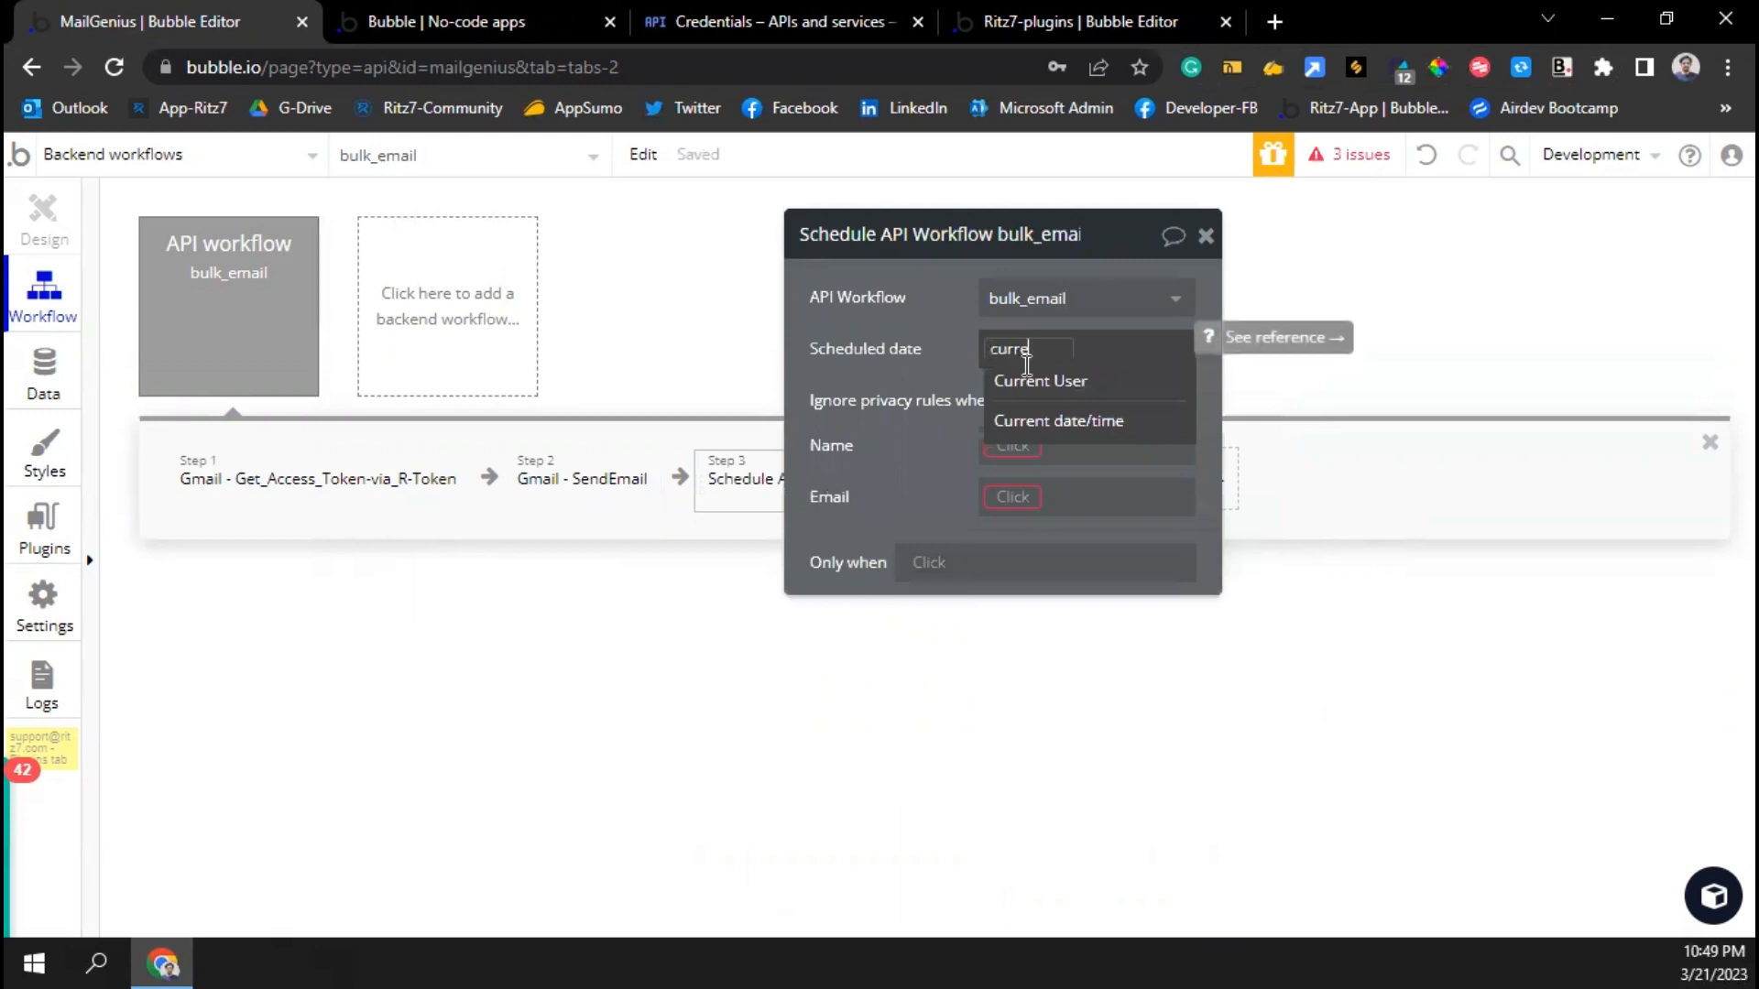
click(1053, 421)
click(1132, 359)
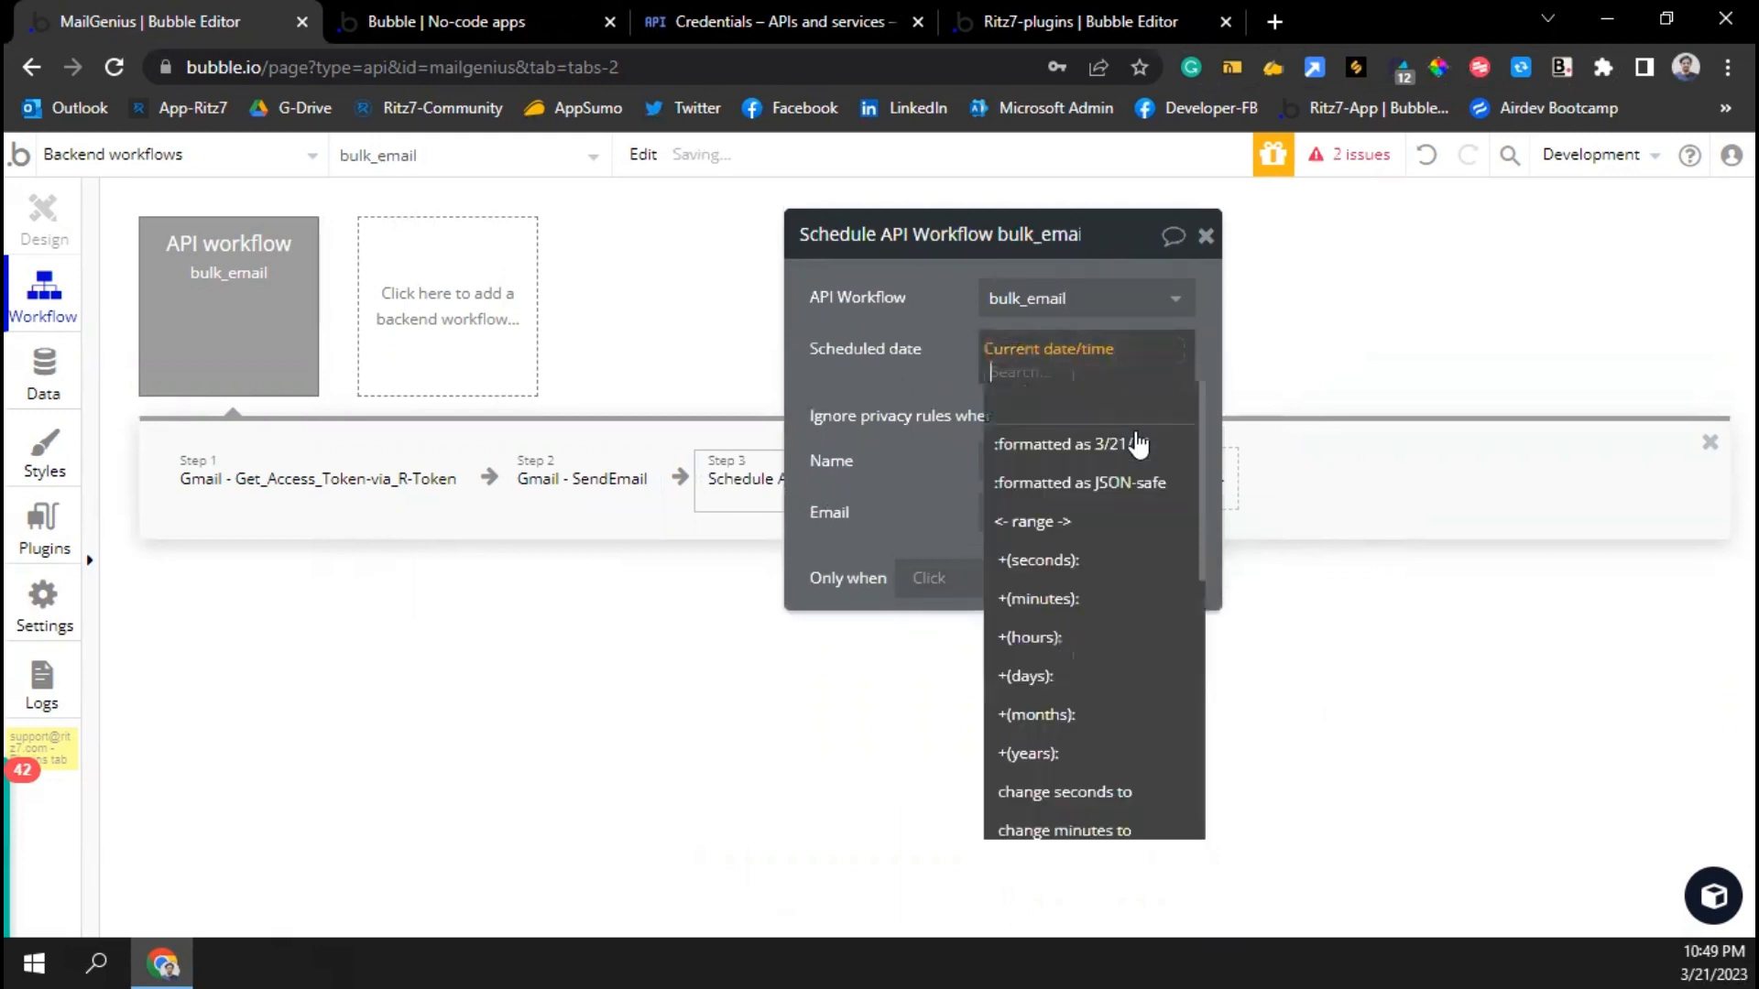
click(1038, 560)
text(5)
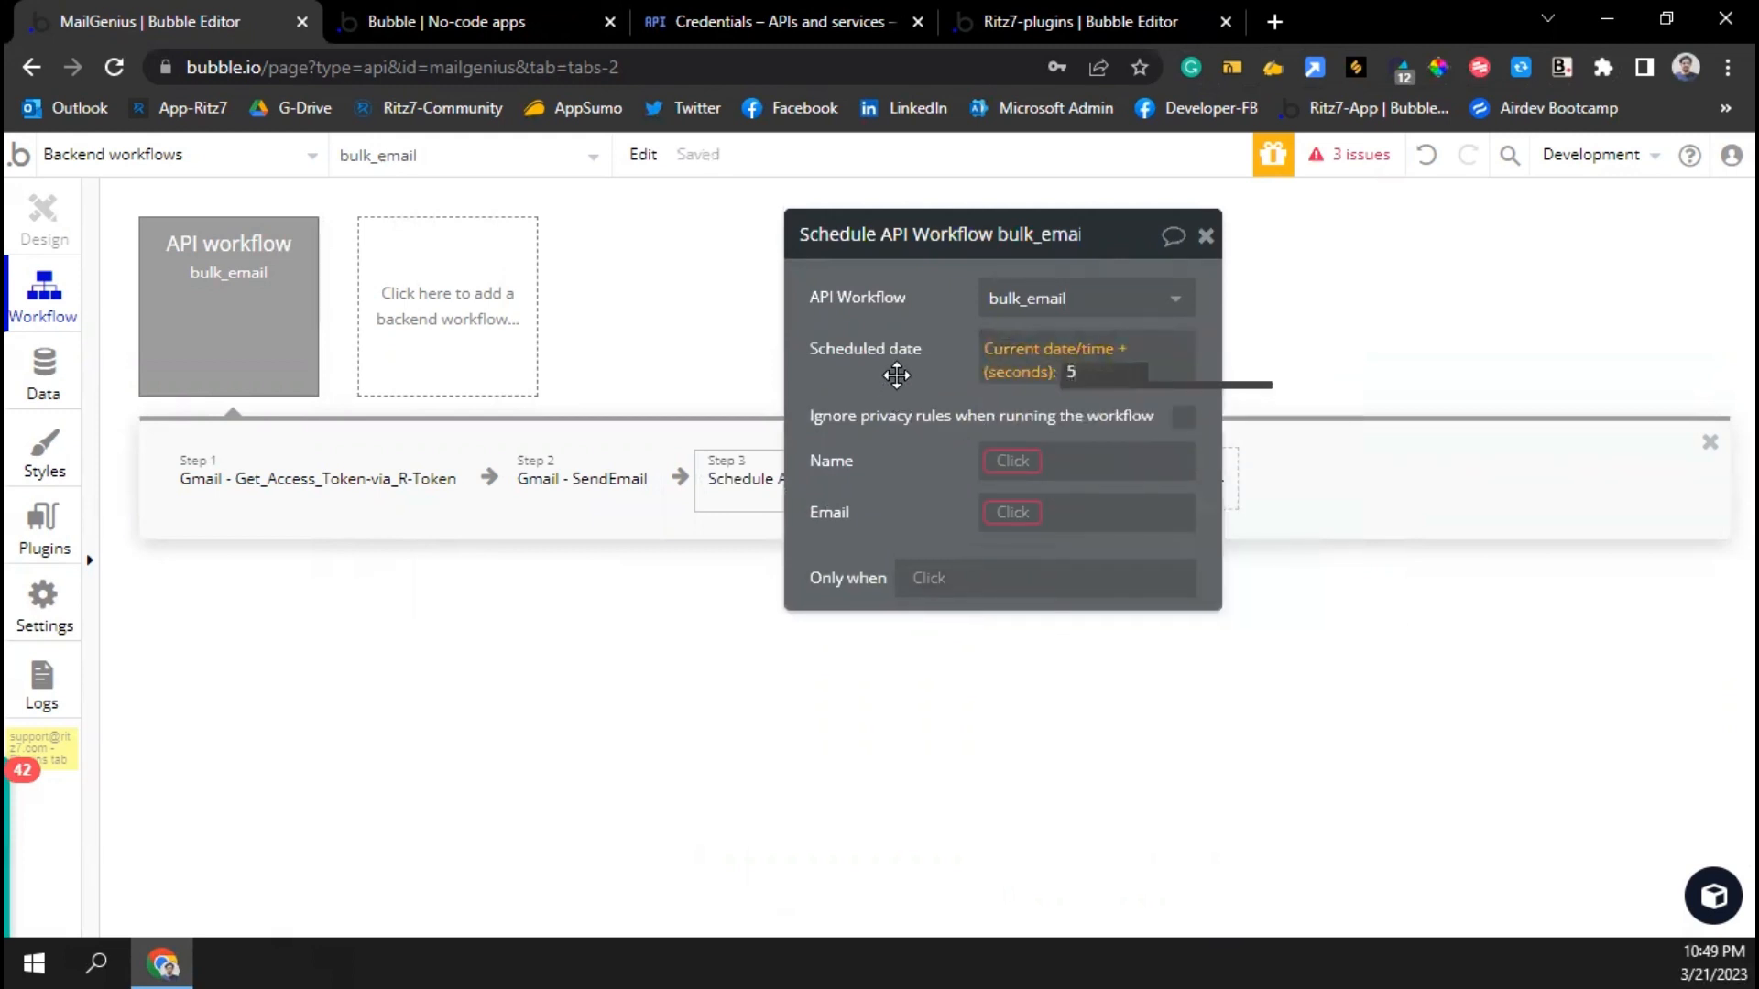
click(1188, 421)
Pass Name minus its first item as the Name parameter
click(1032, 463)
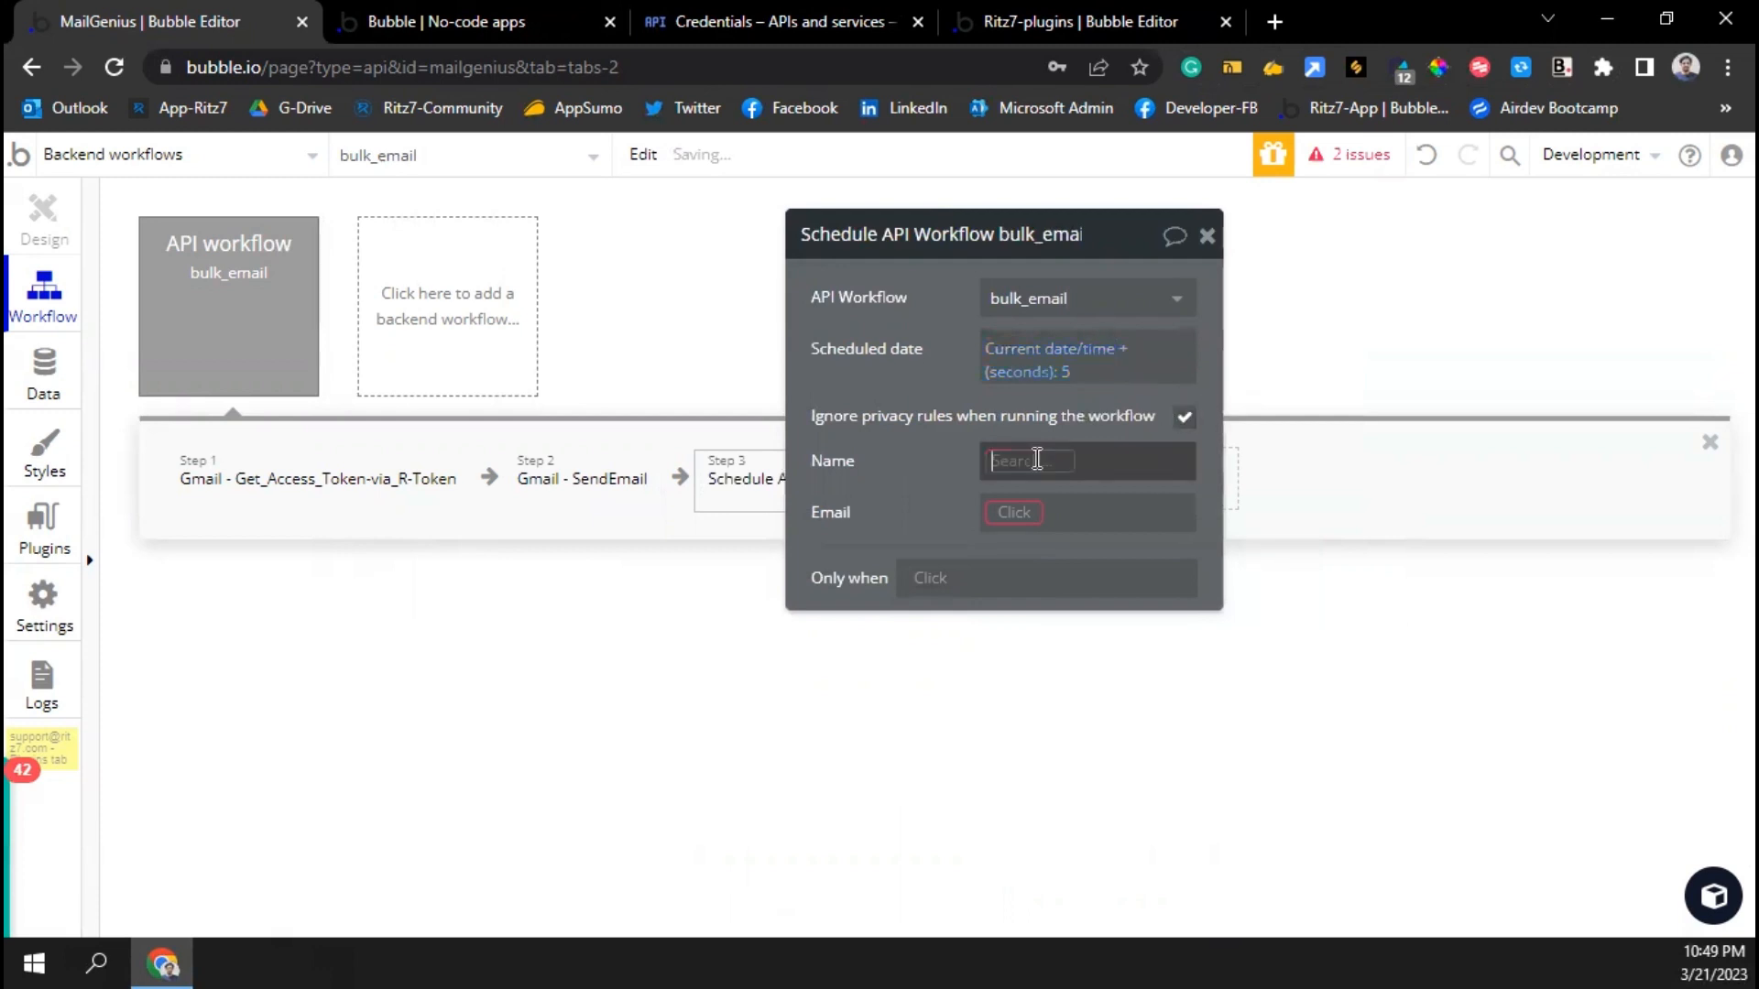
click(1044, 485)
click(1044, 473)
text(min)
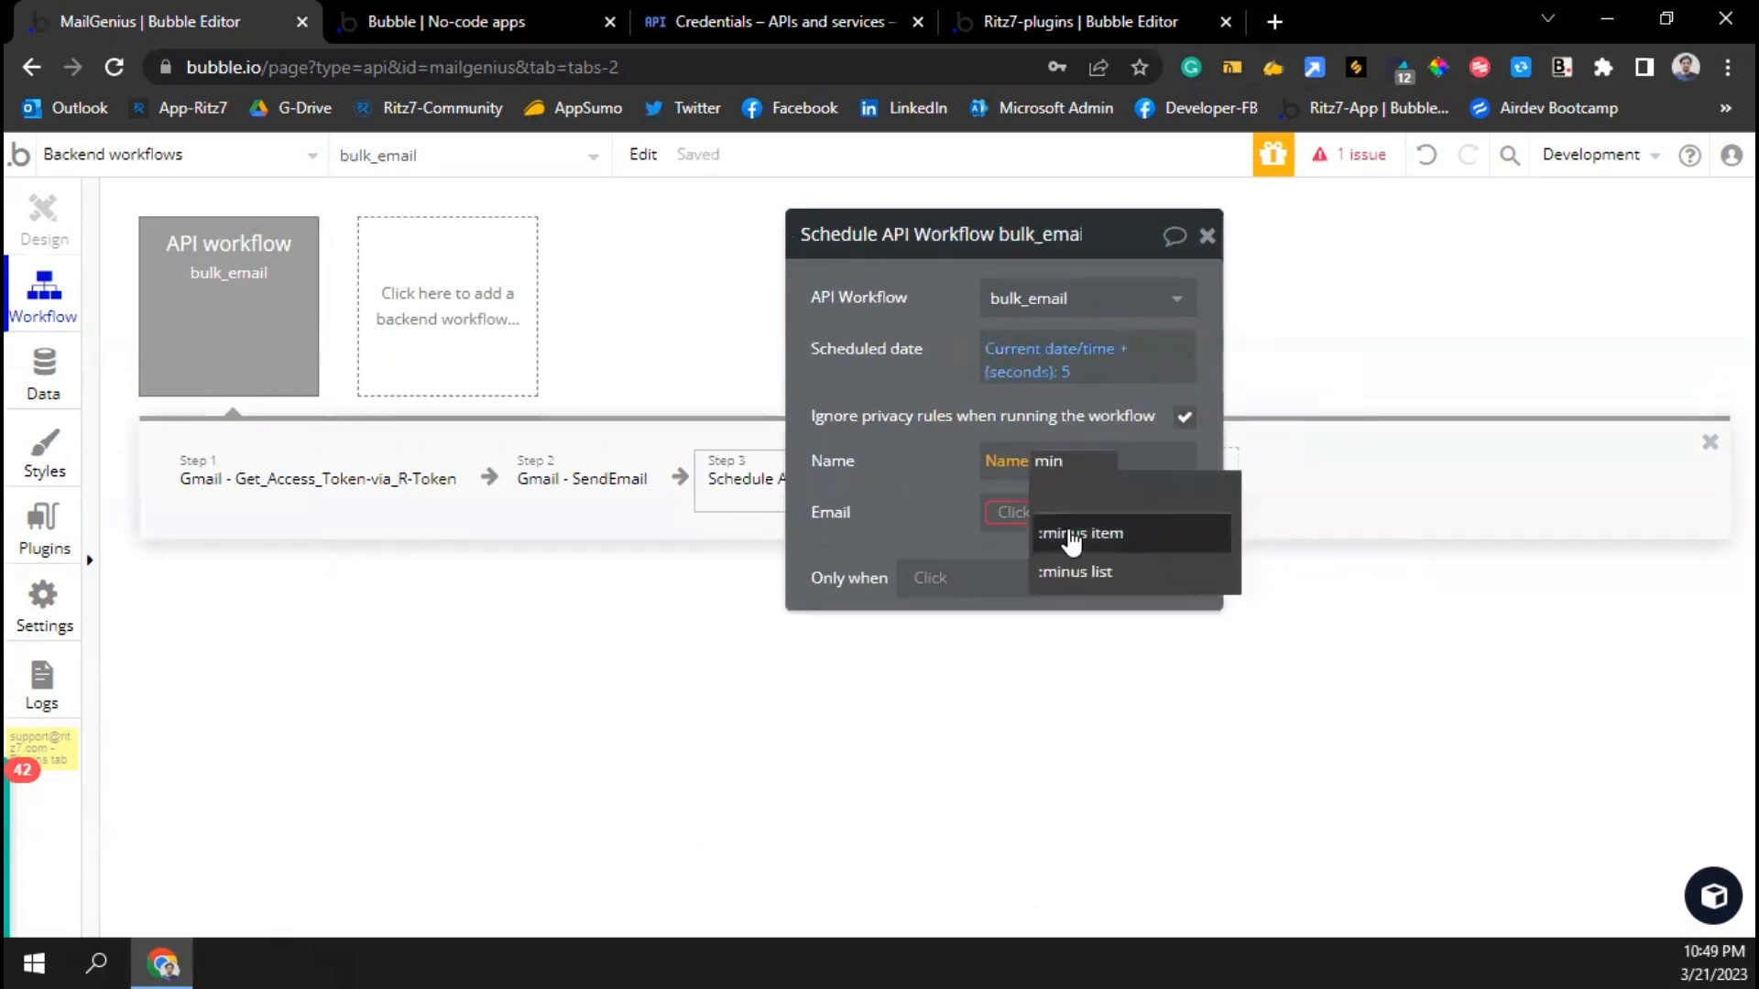
click(1072, 540)
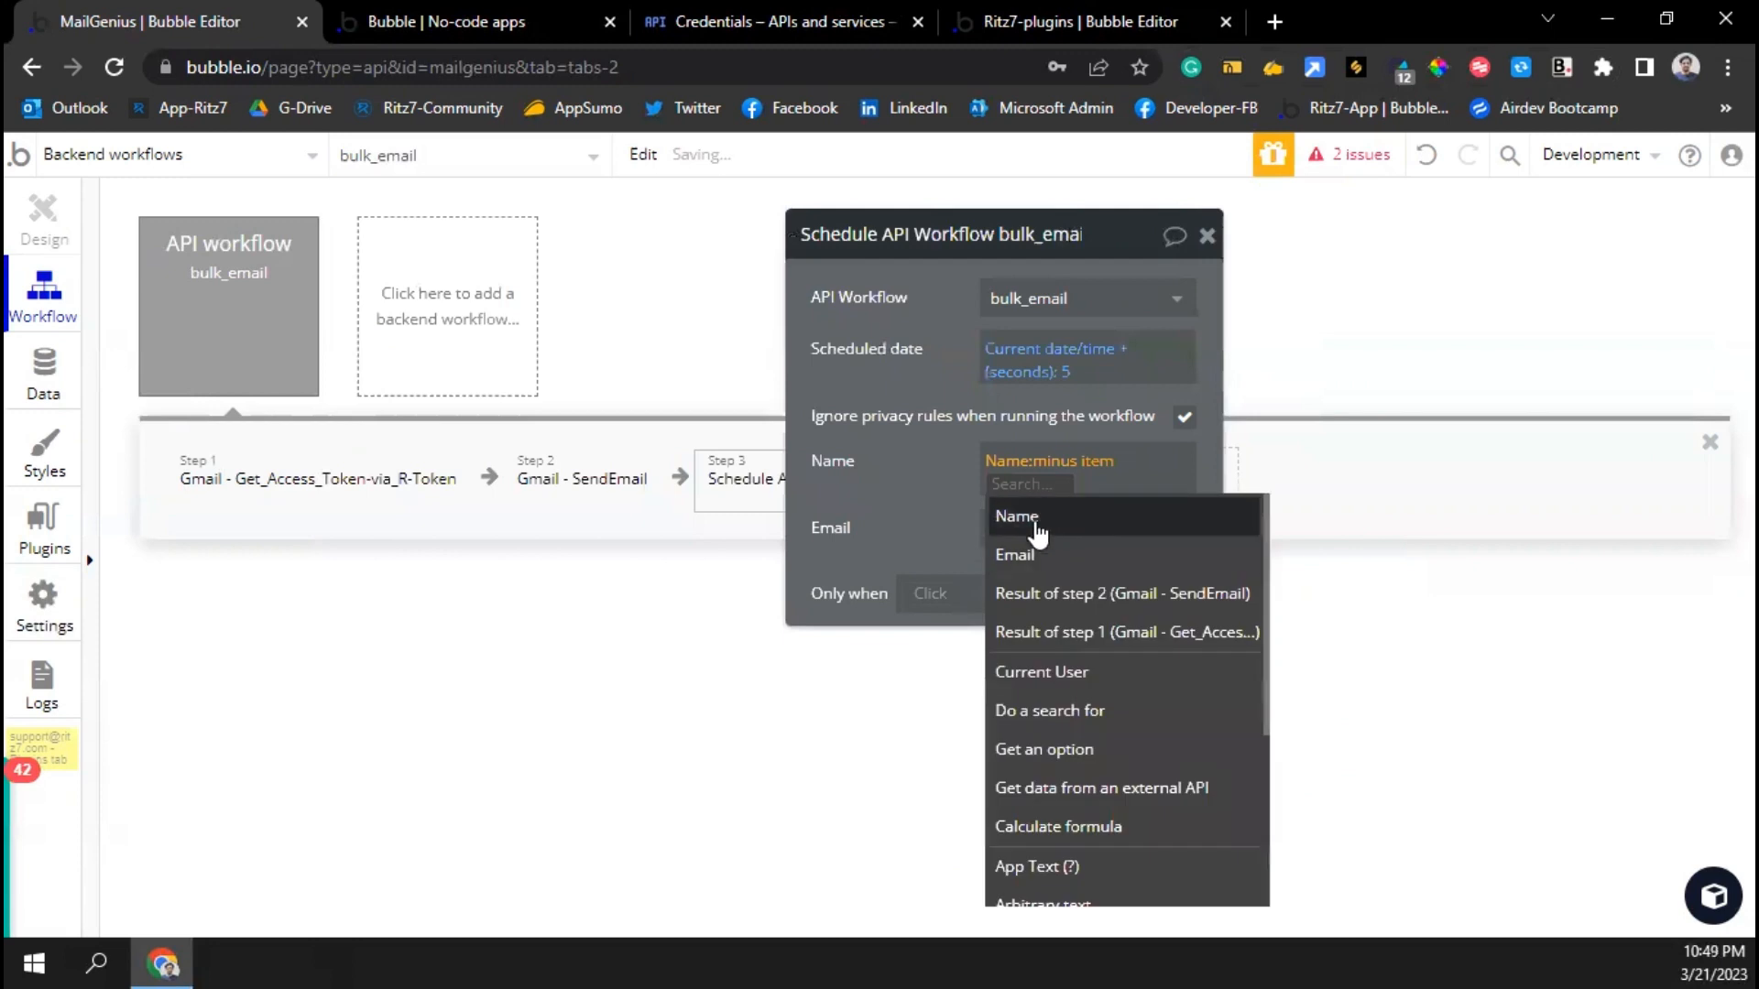
click(1032, 524)
click(1038, 648)
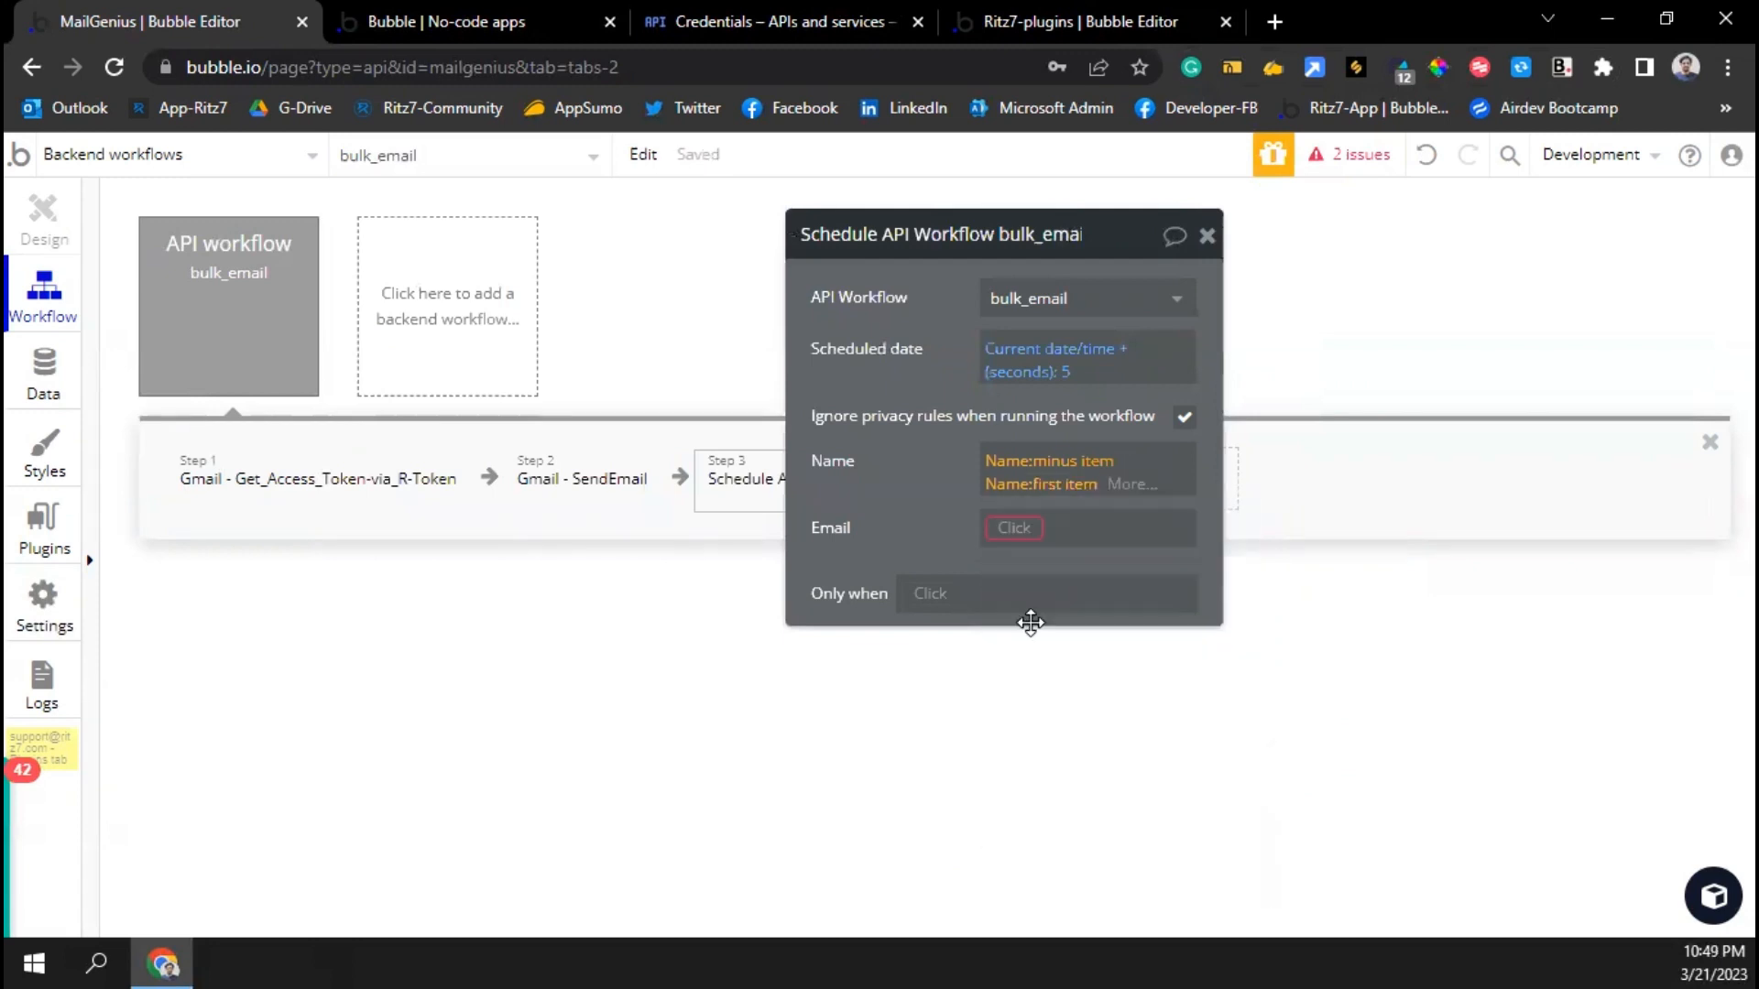
Pass Email minus its first item as the Email parameter
click(1015, 538)
text(email)
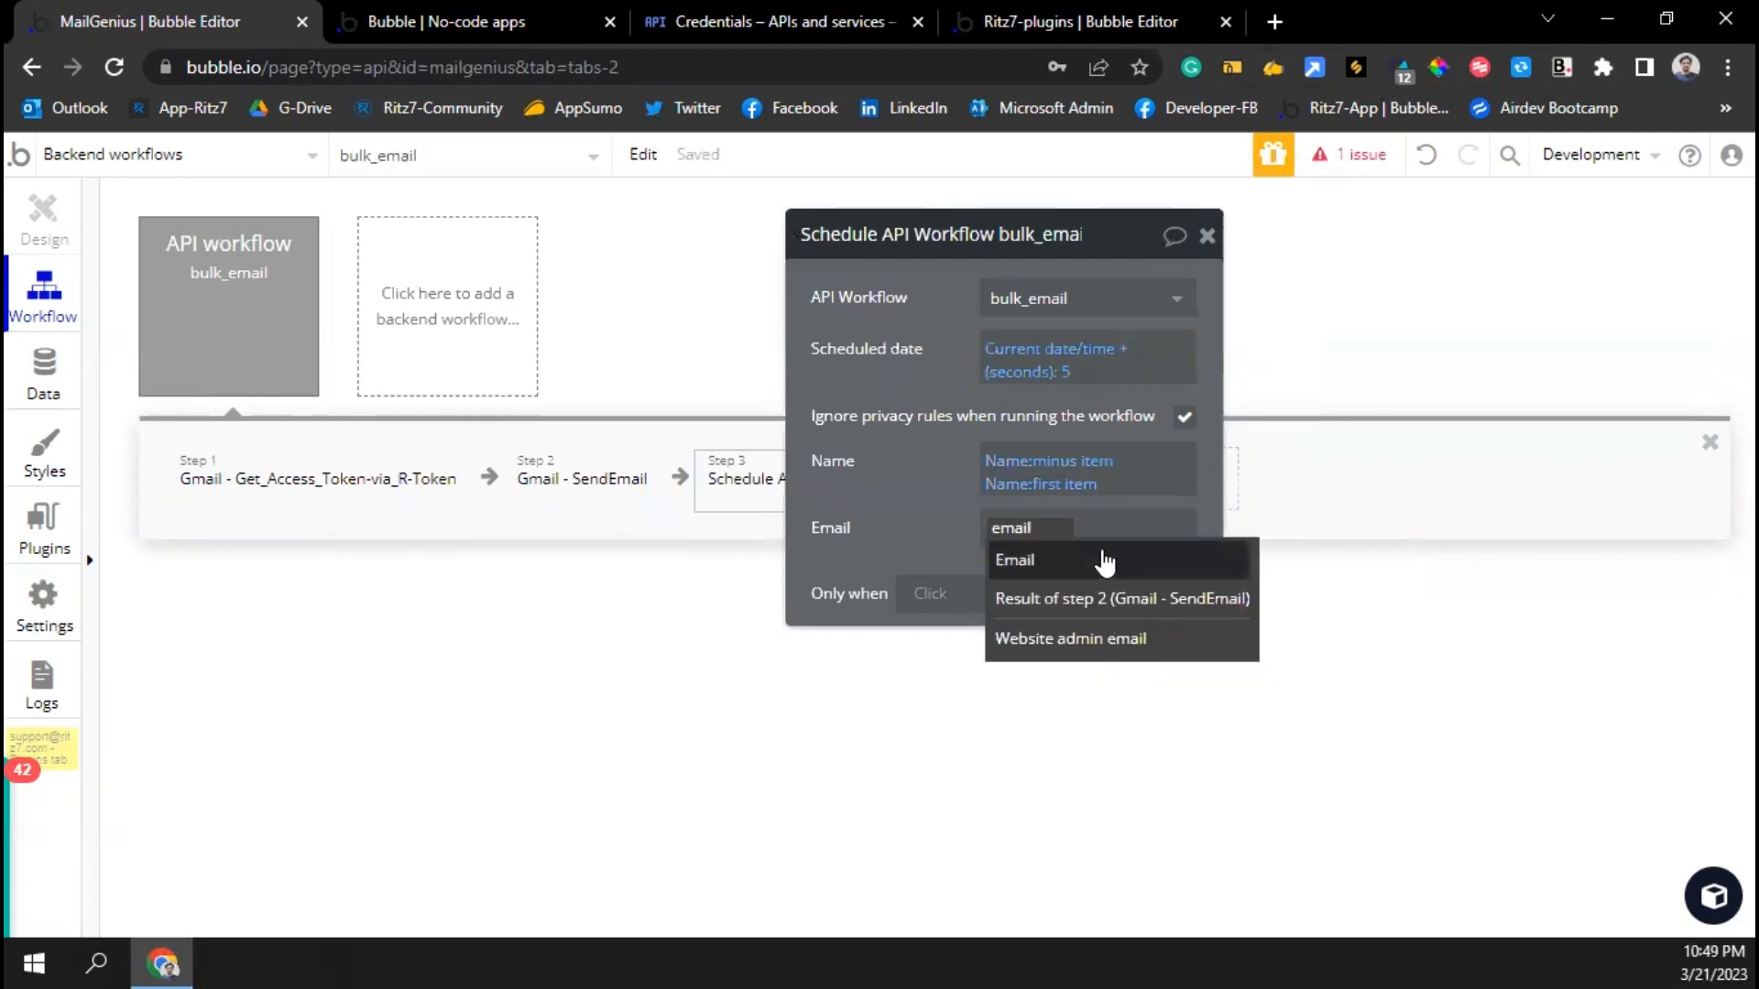
click(1035, 560)
text(mi)
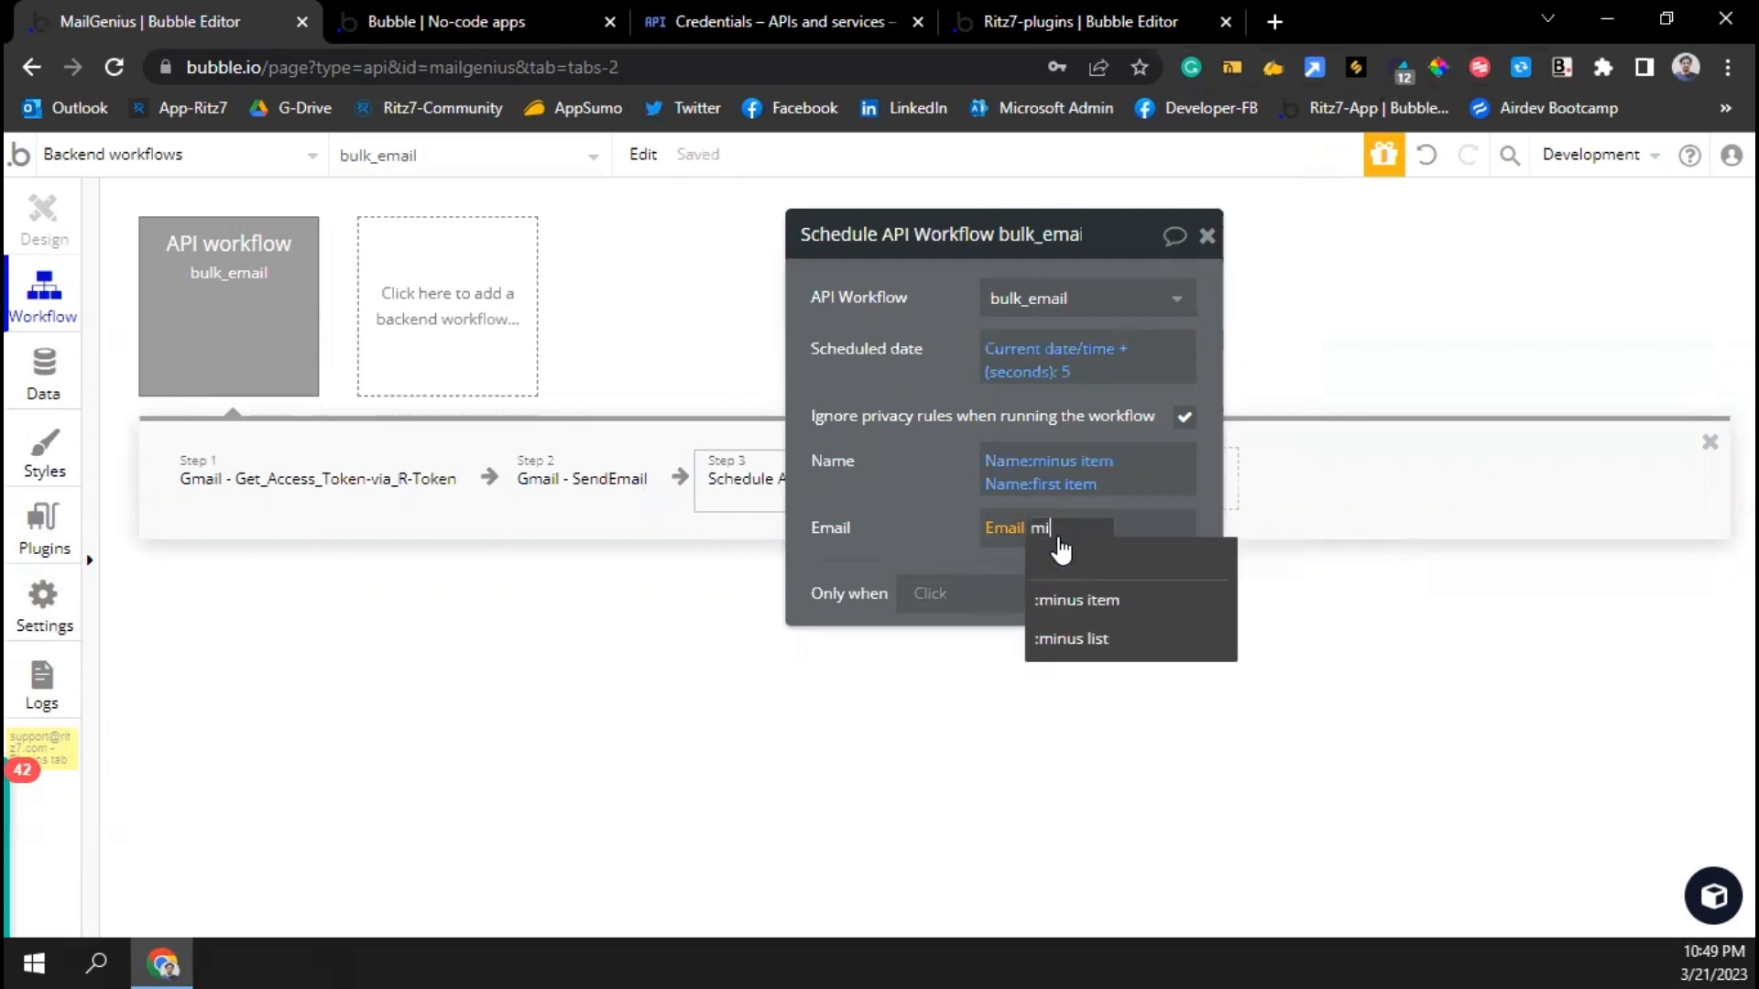
text(nu)
click(1068, 600)
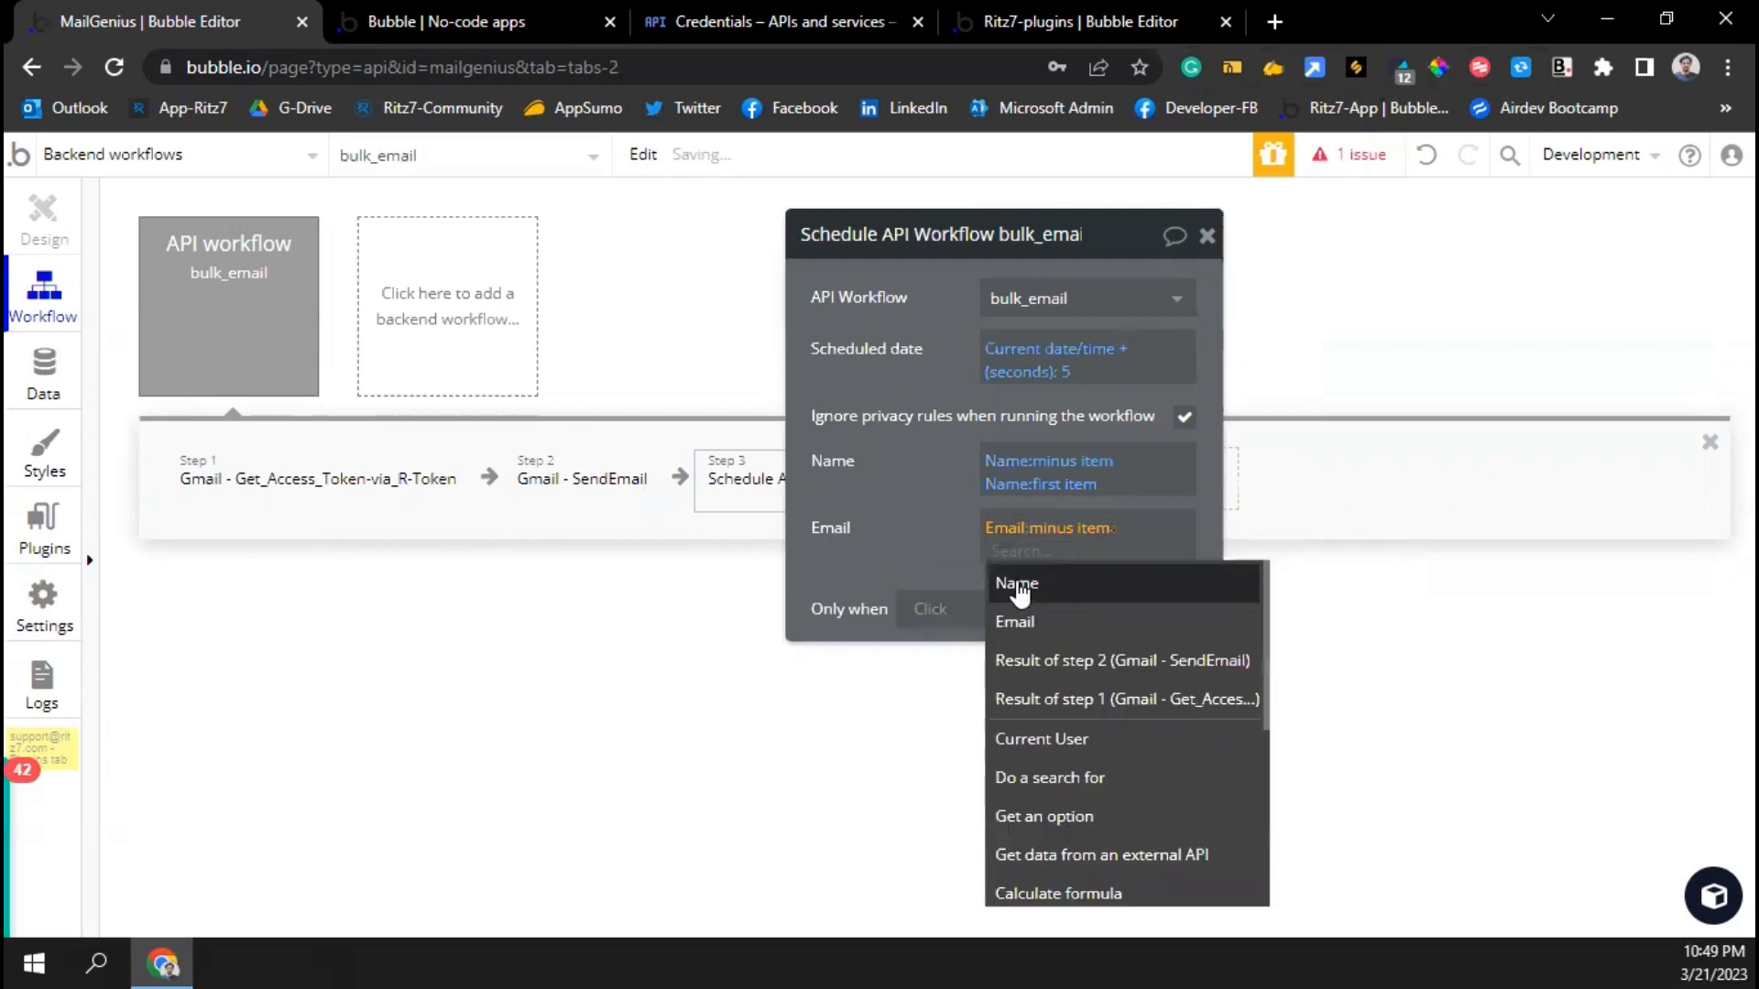
click(1017, 579)
key(BackSpace)
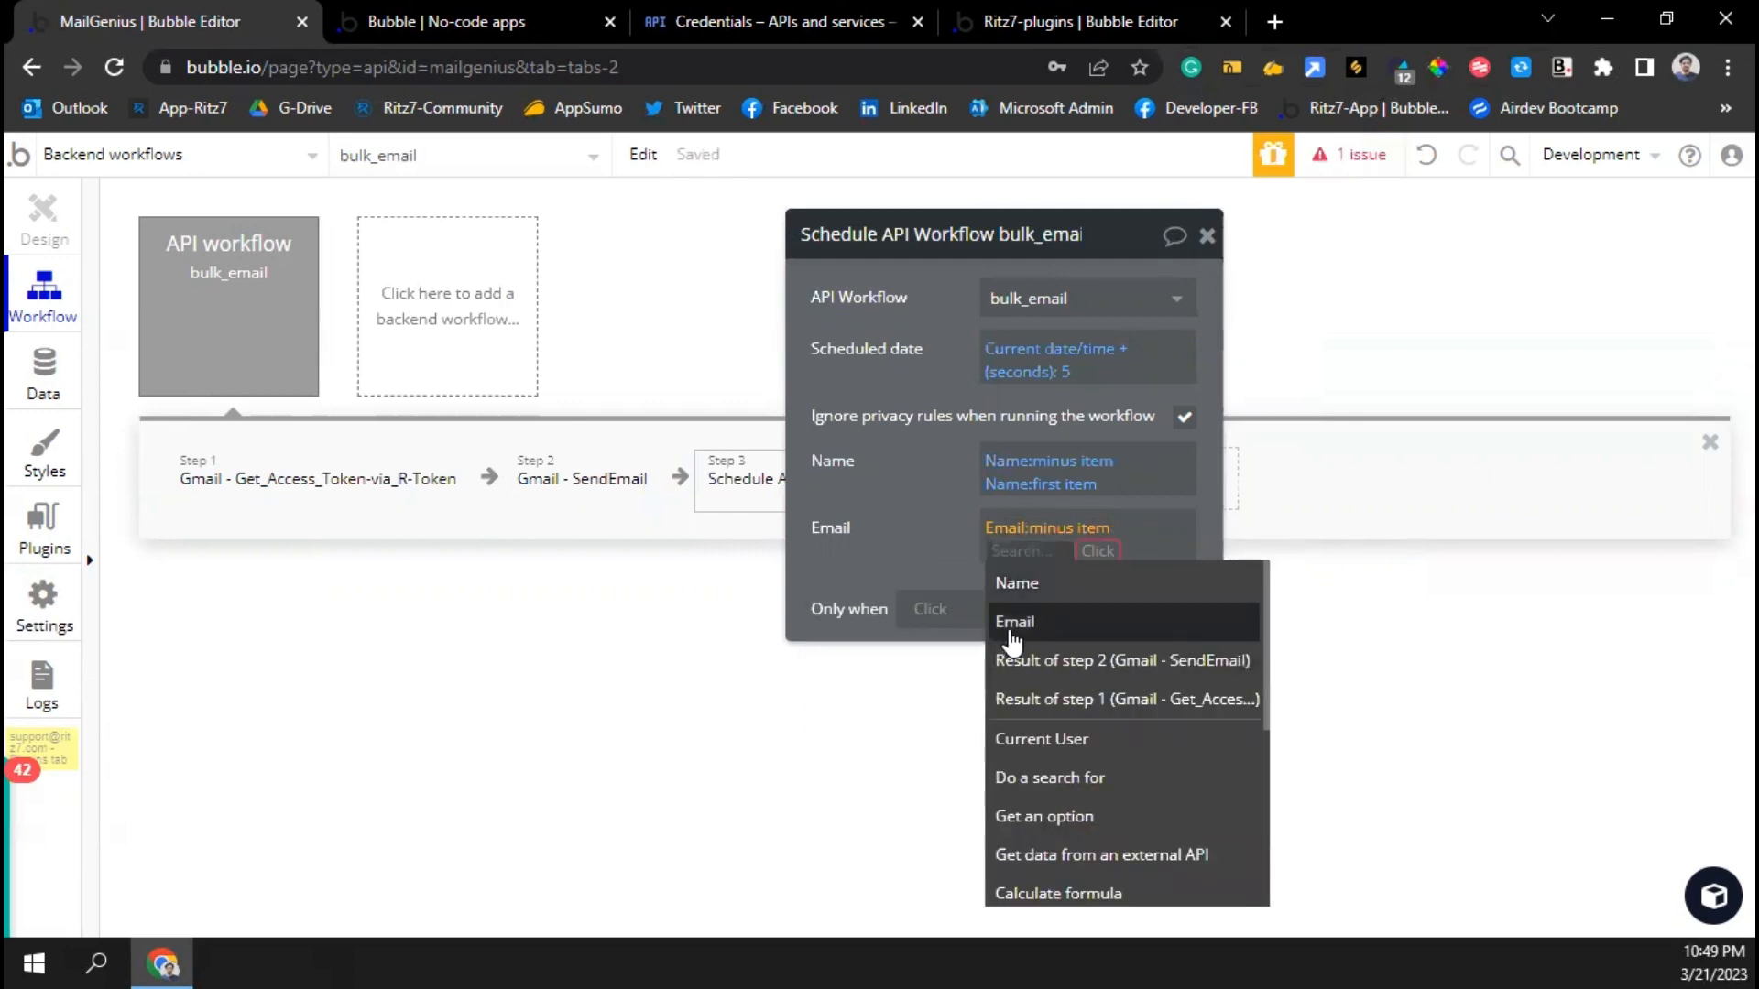
click(1011, 629)
click(1030, 704)
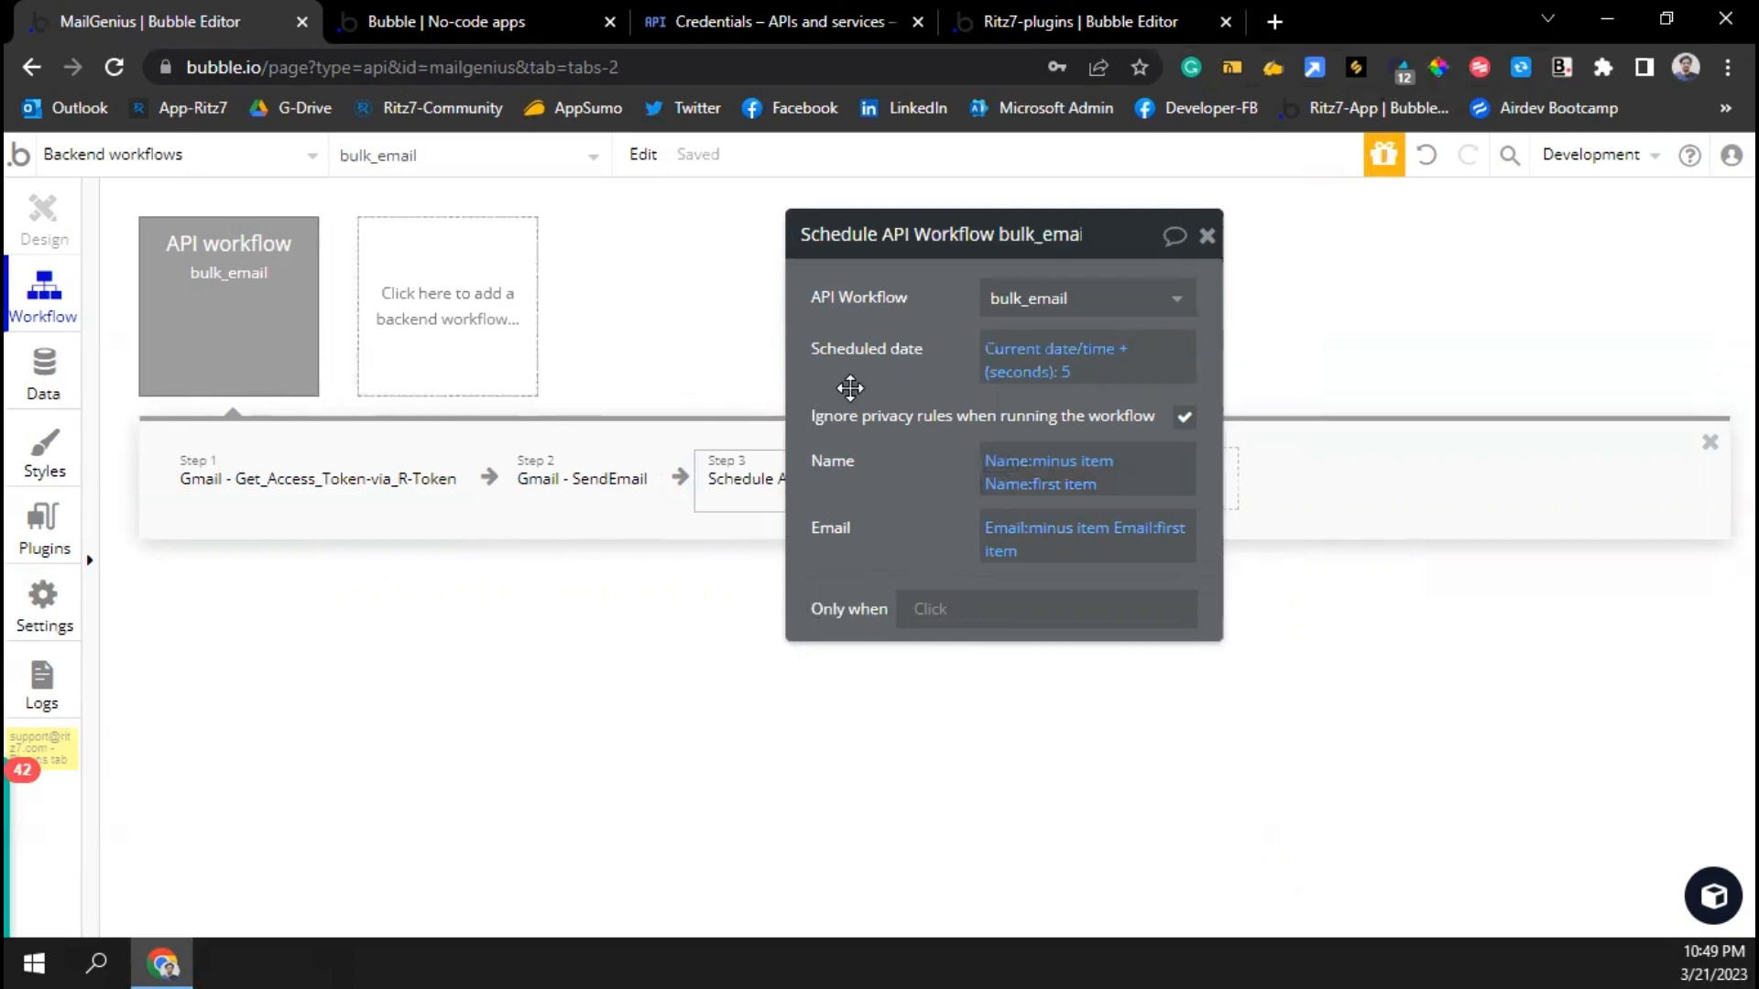
Set the step's Only when condition to Name:count > 1
click(942, 610)
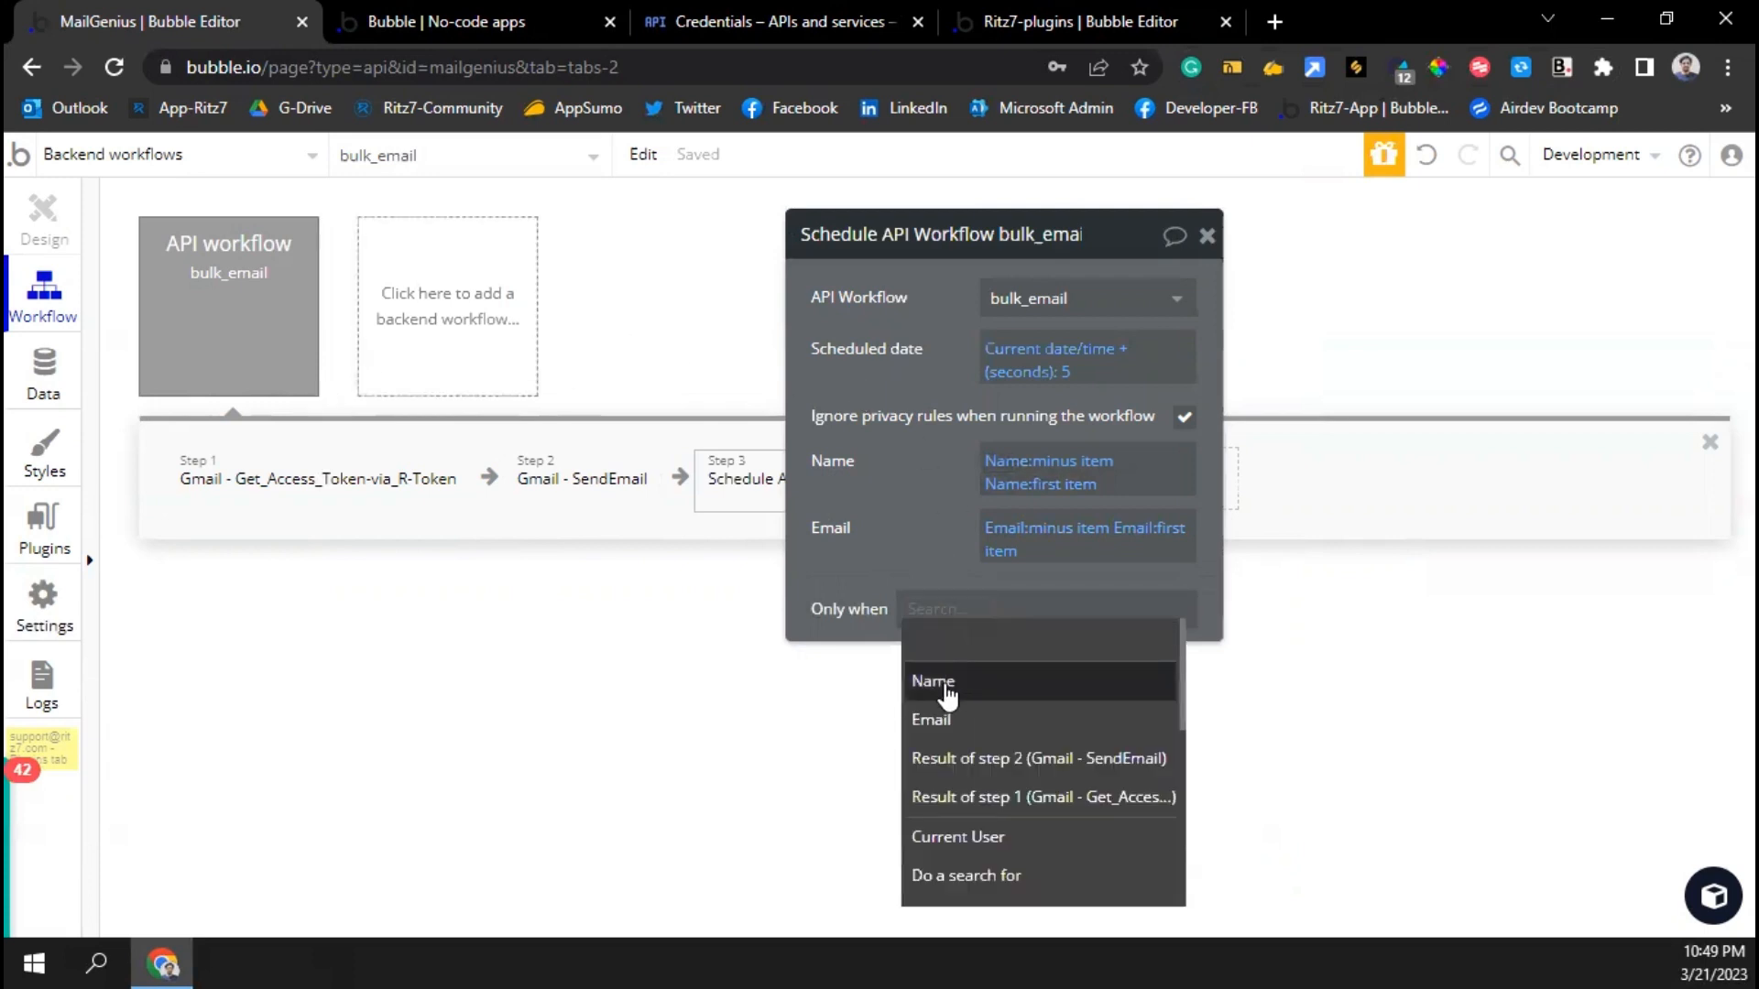
click(944, 689)
click(988, 640)
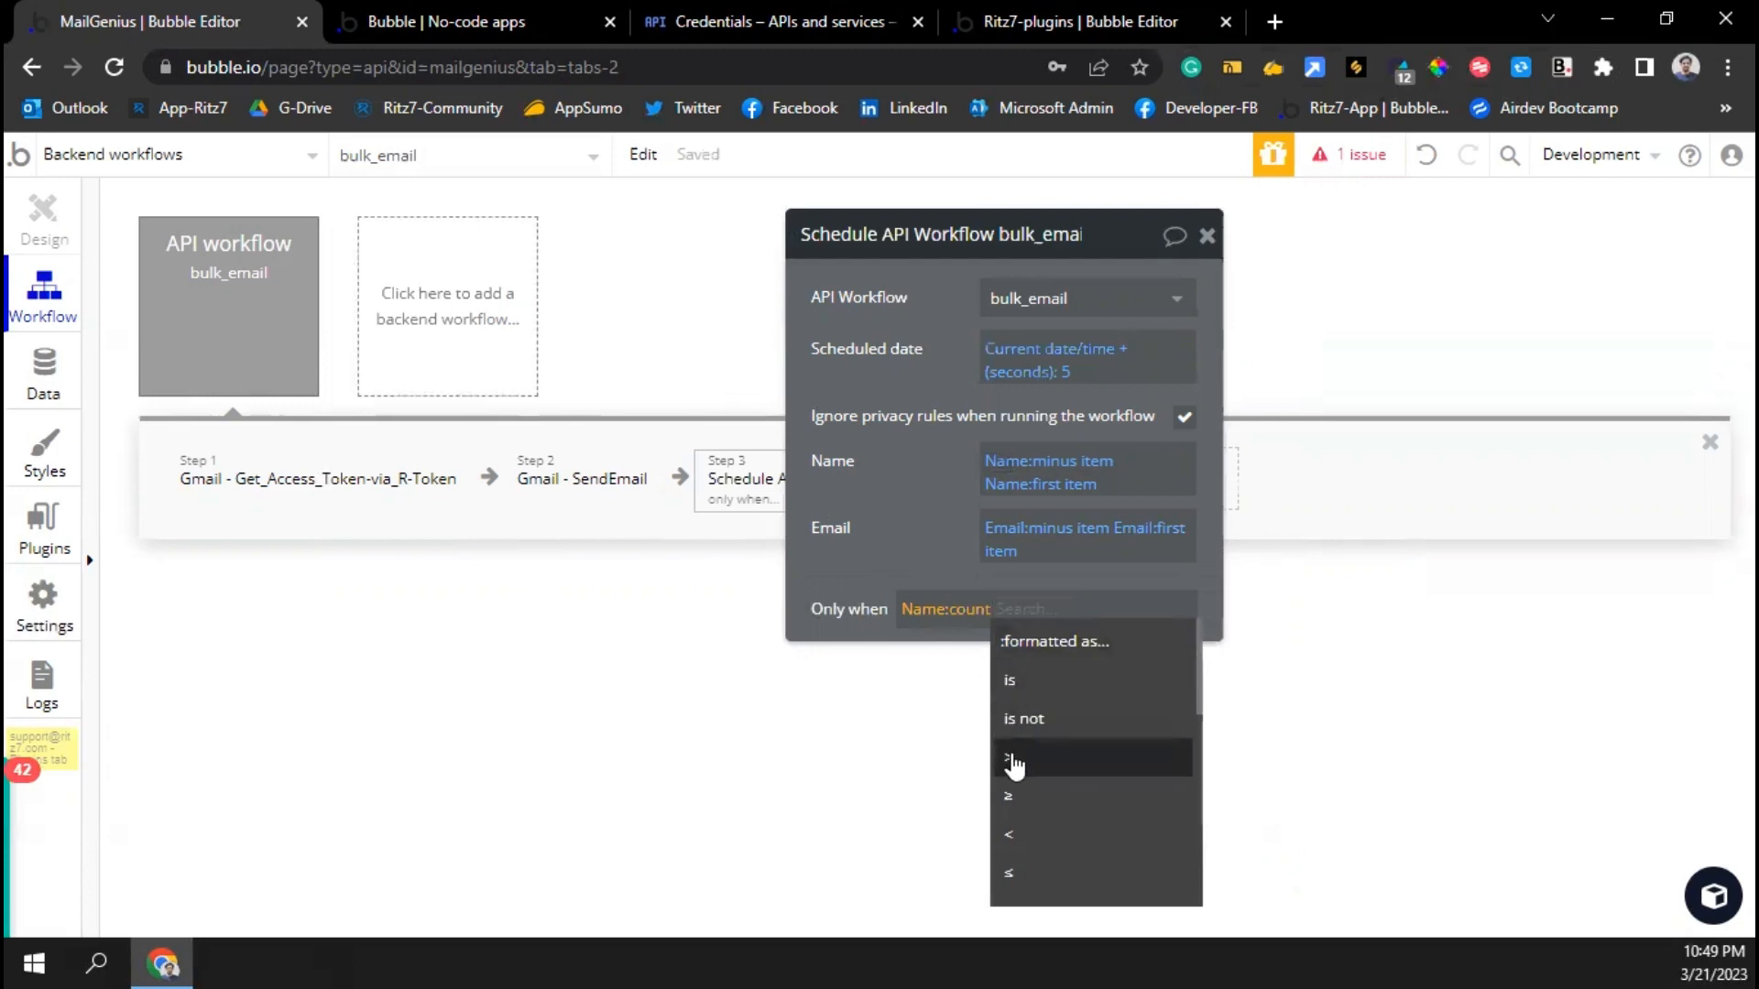
click(1010, 757)
text(1)
key(Return)
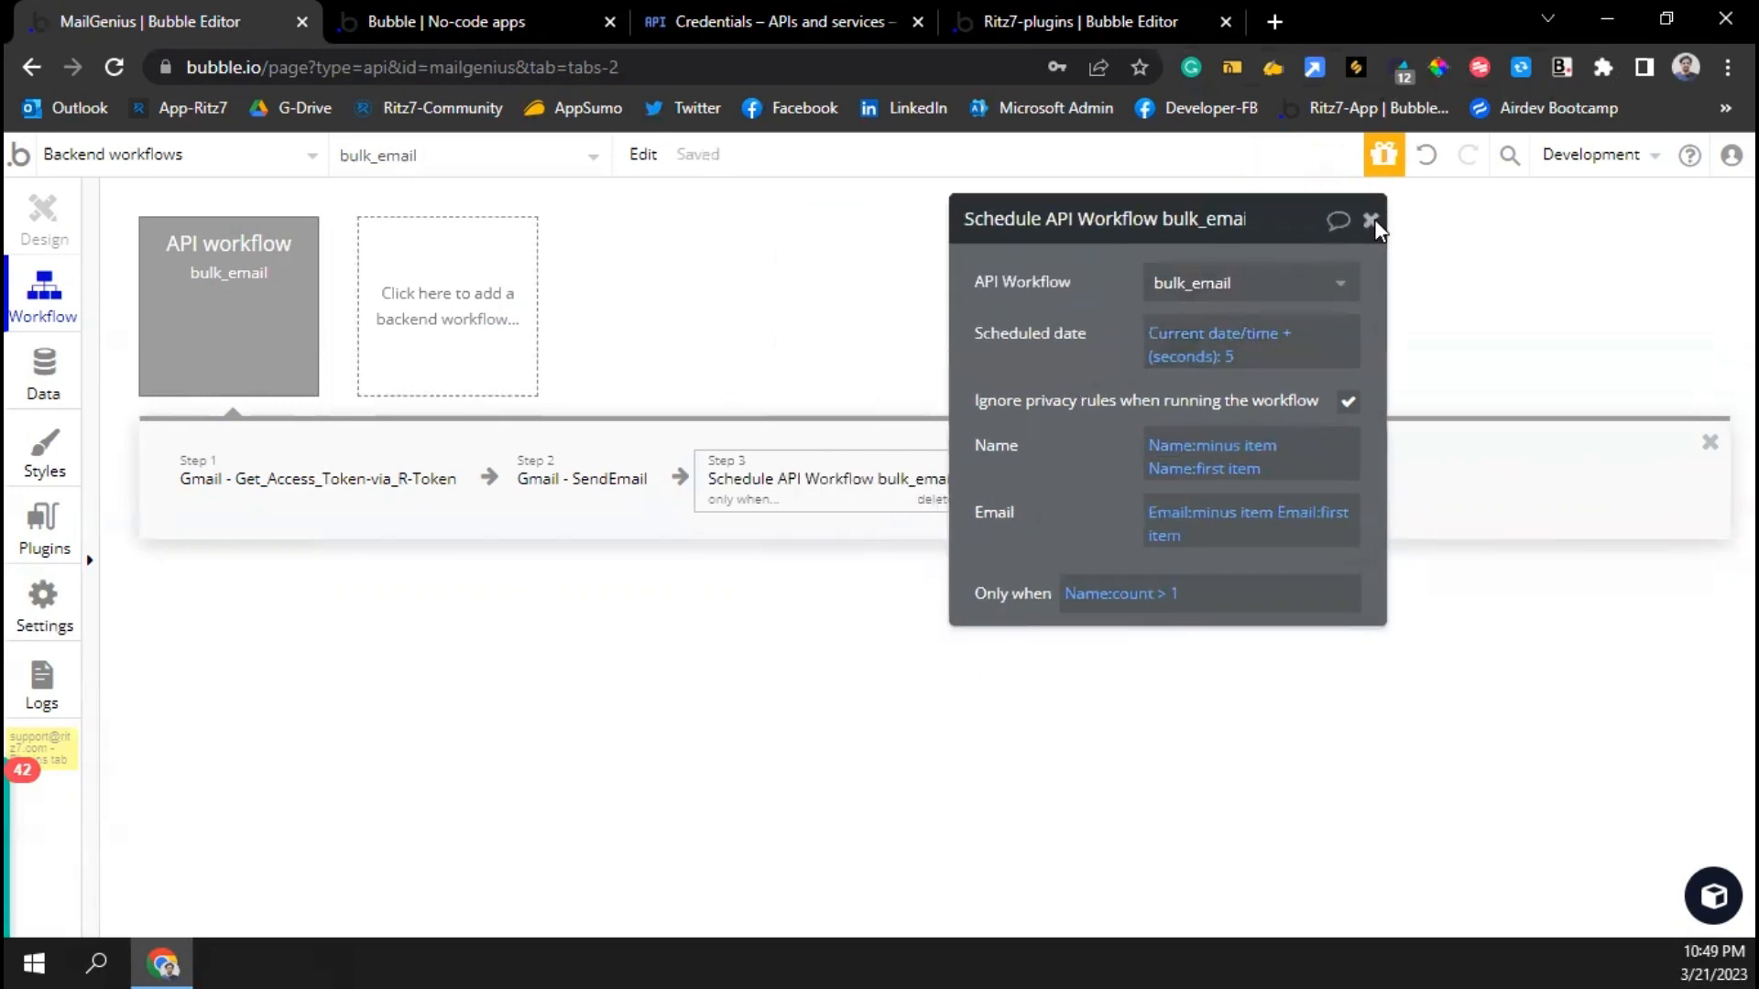
Close the rescheduling step and review the Gmail SendEmail step's settings
click(1371, 221)
click(575, 477)
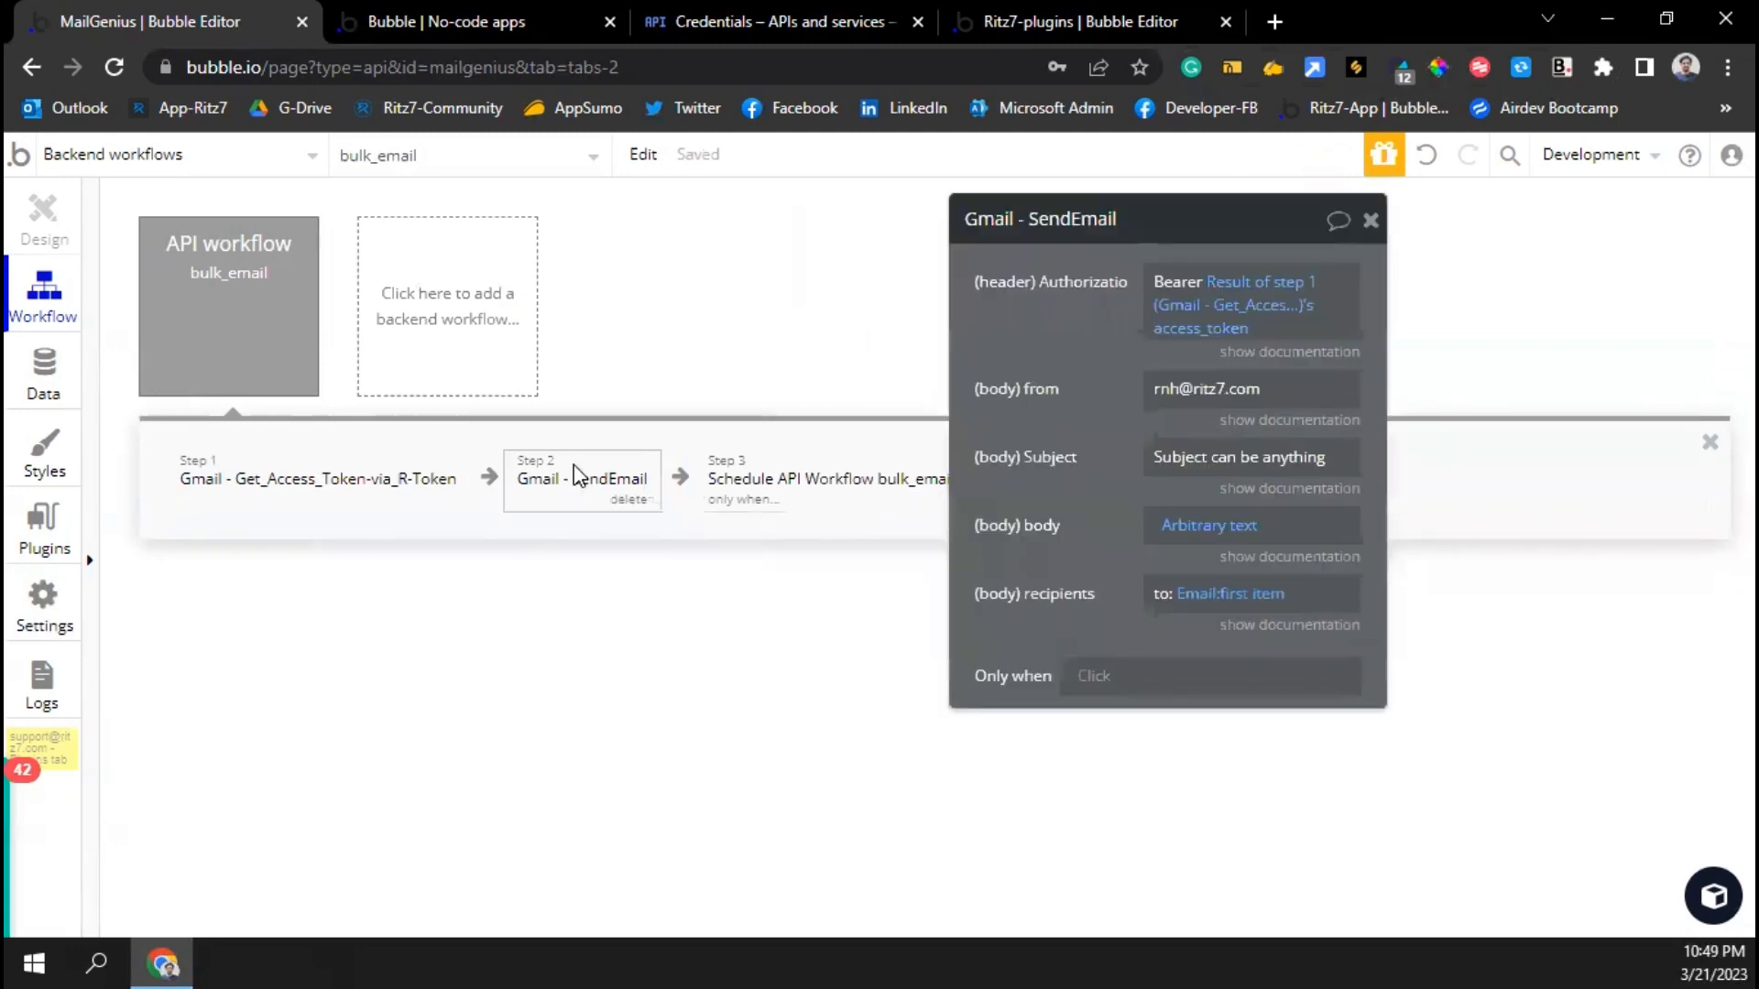
click(1370, 220)
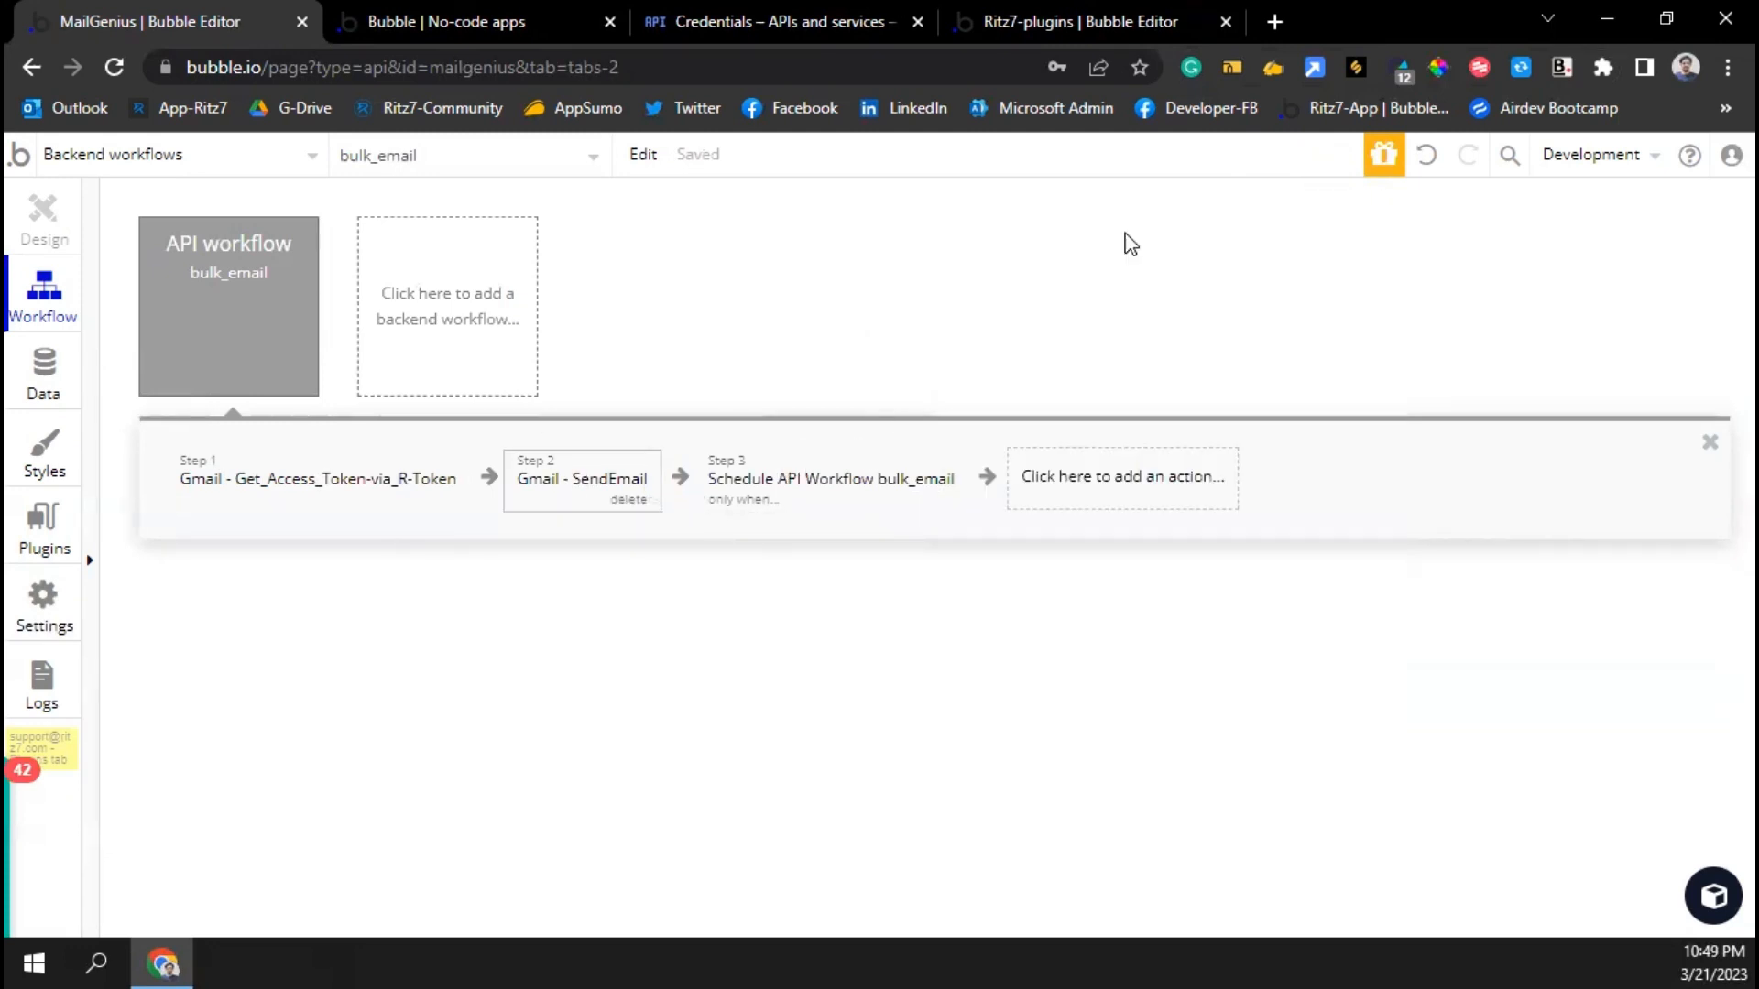
Switch to the index page's Design tab and pick the Button element beside the Name and Email inputs
click(172, 158)
click(104, 244)
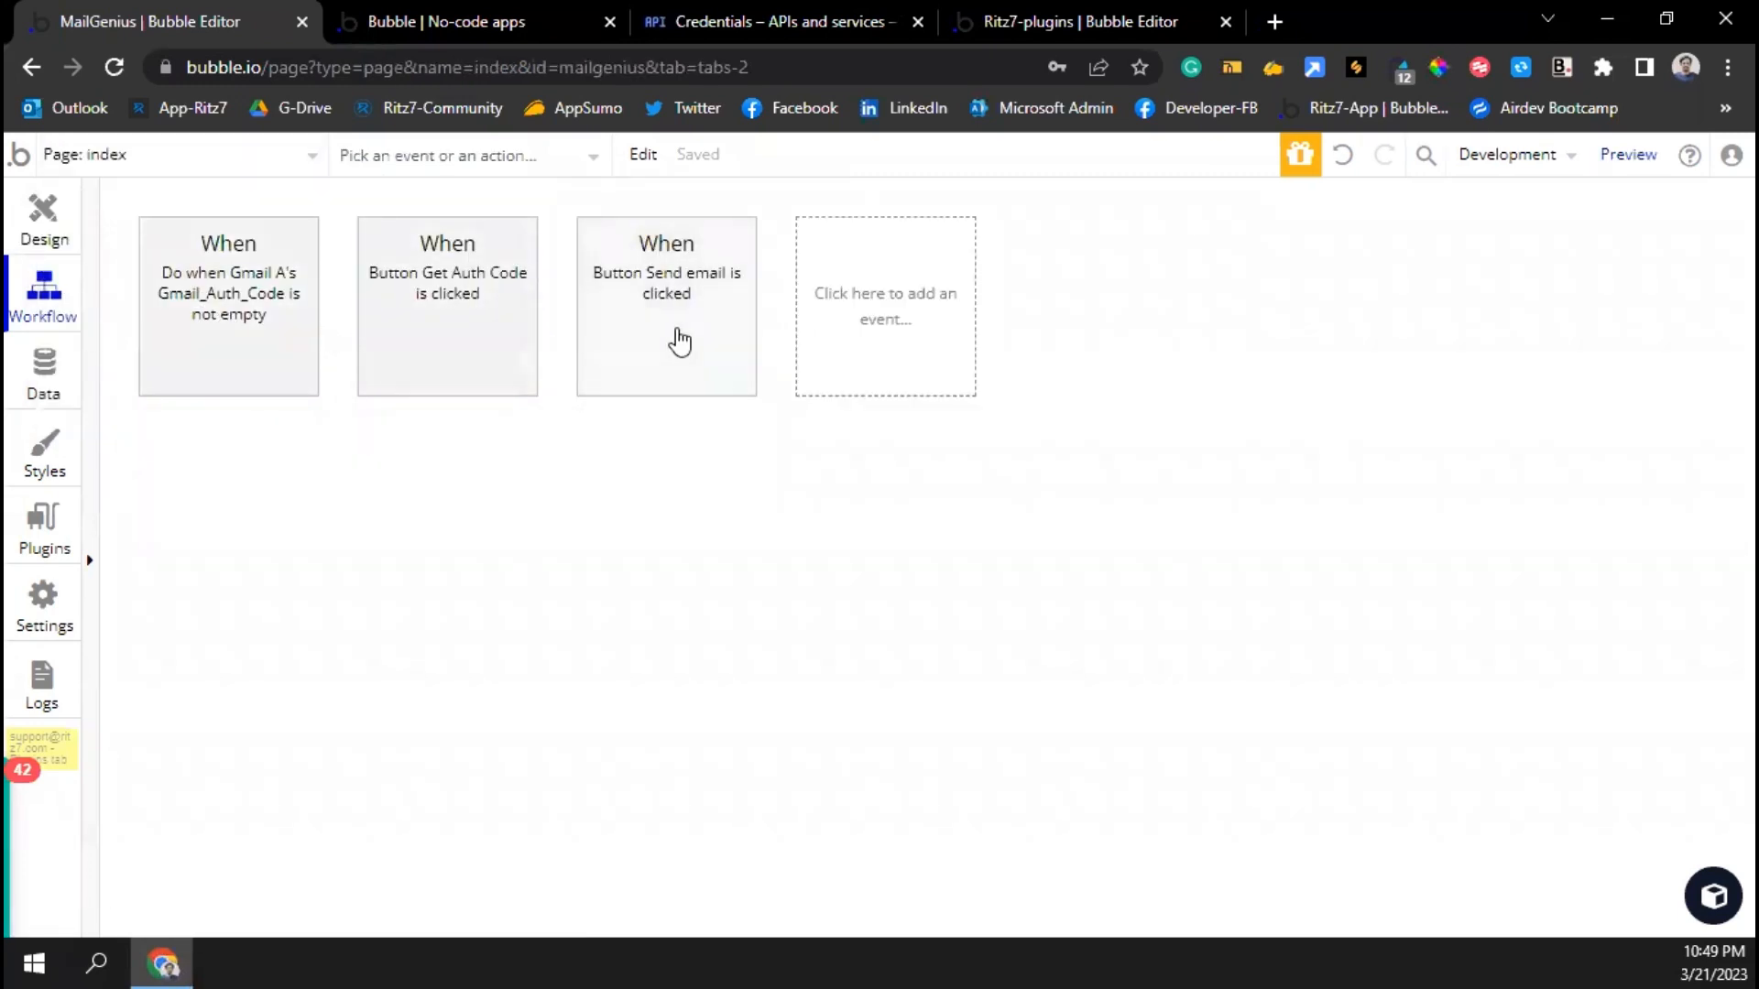
click(77, 226)
click(898, 286)
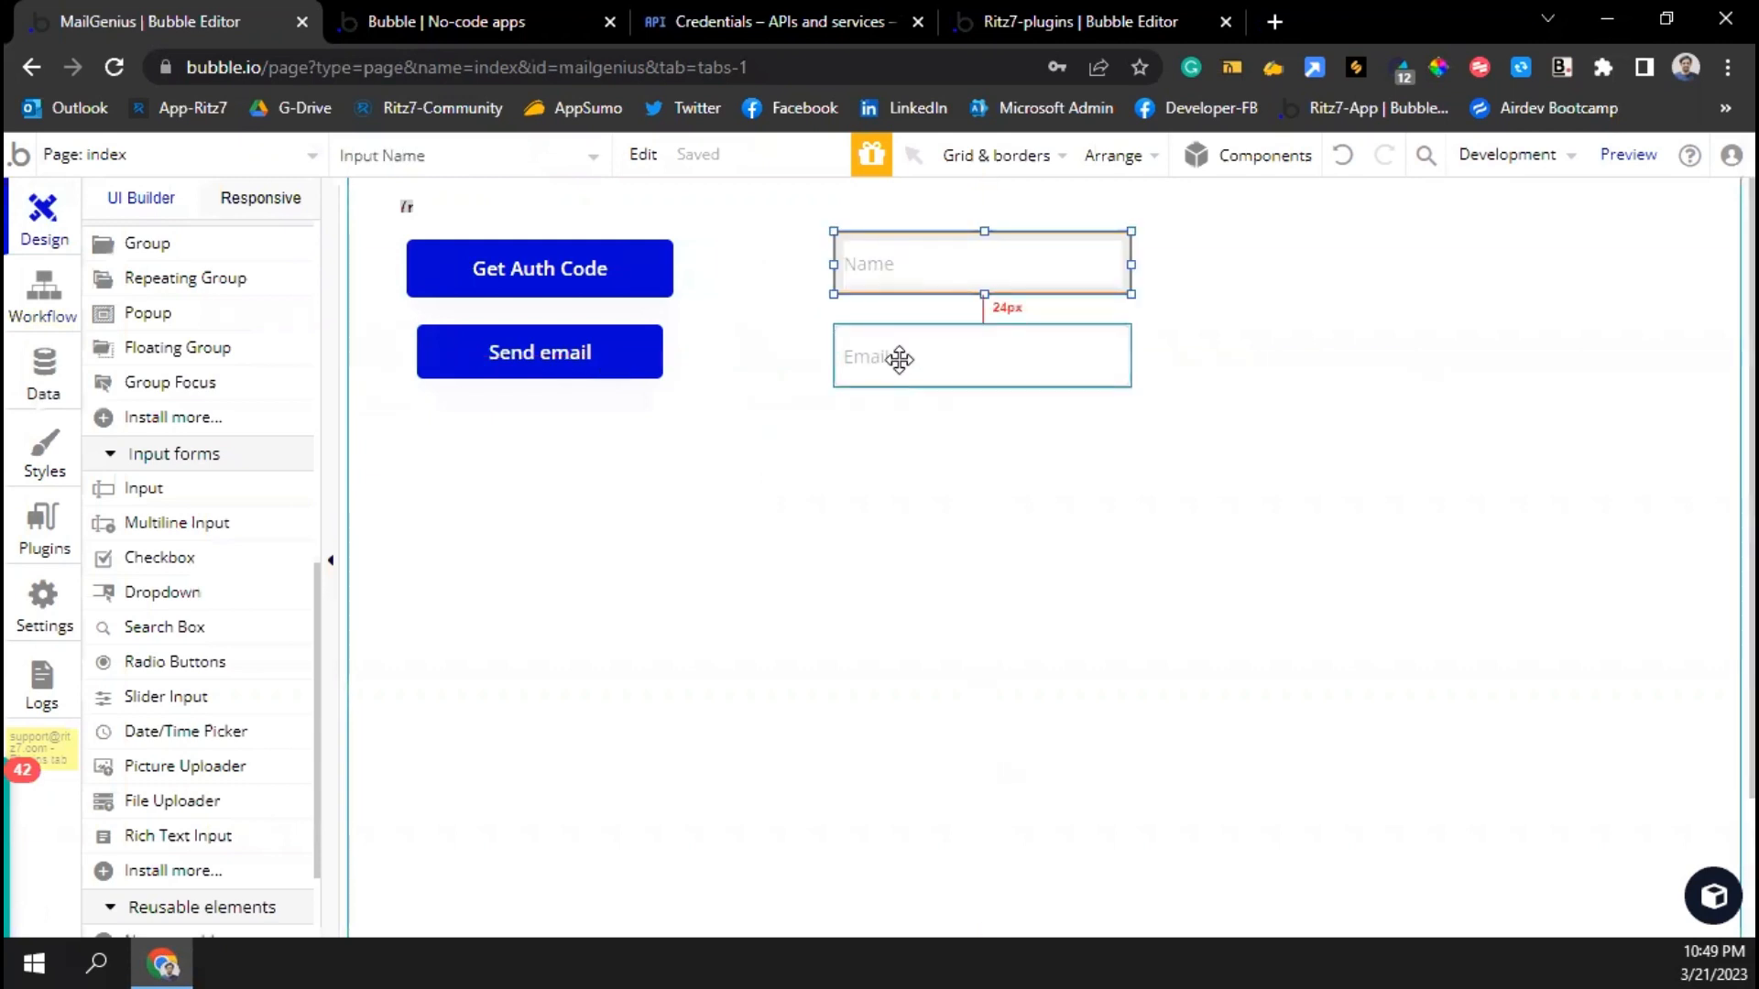
click(898, 358)
key(alt)
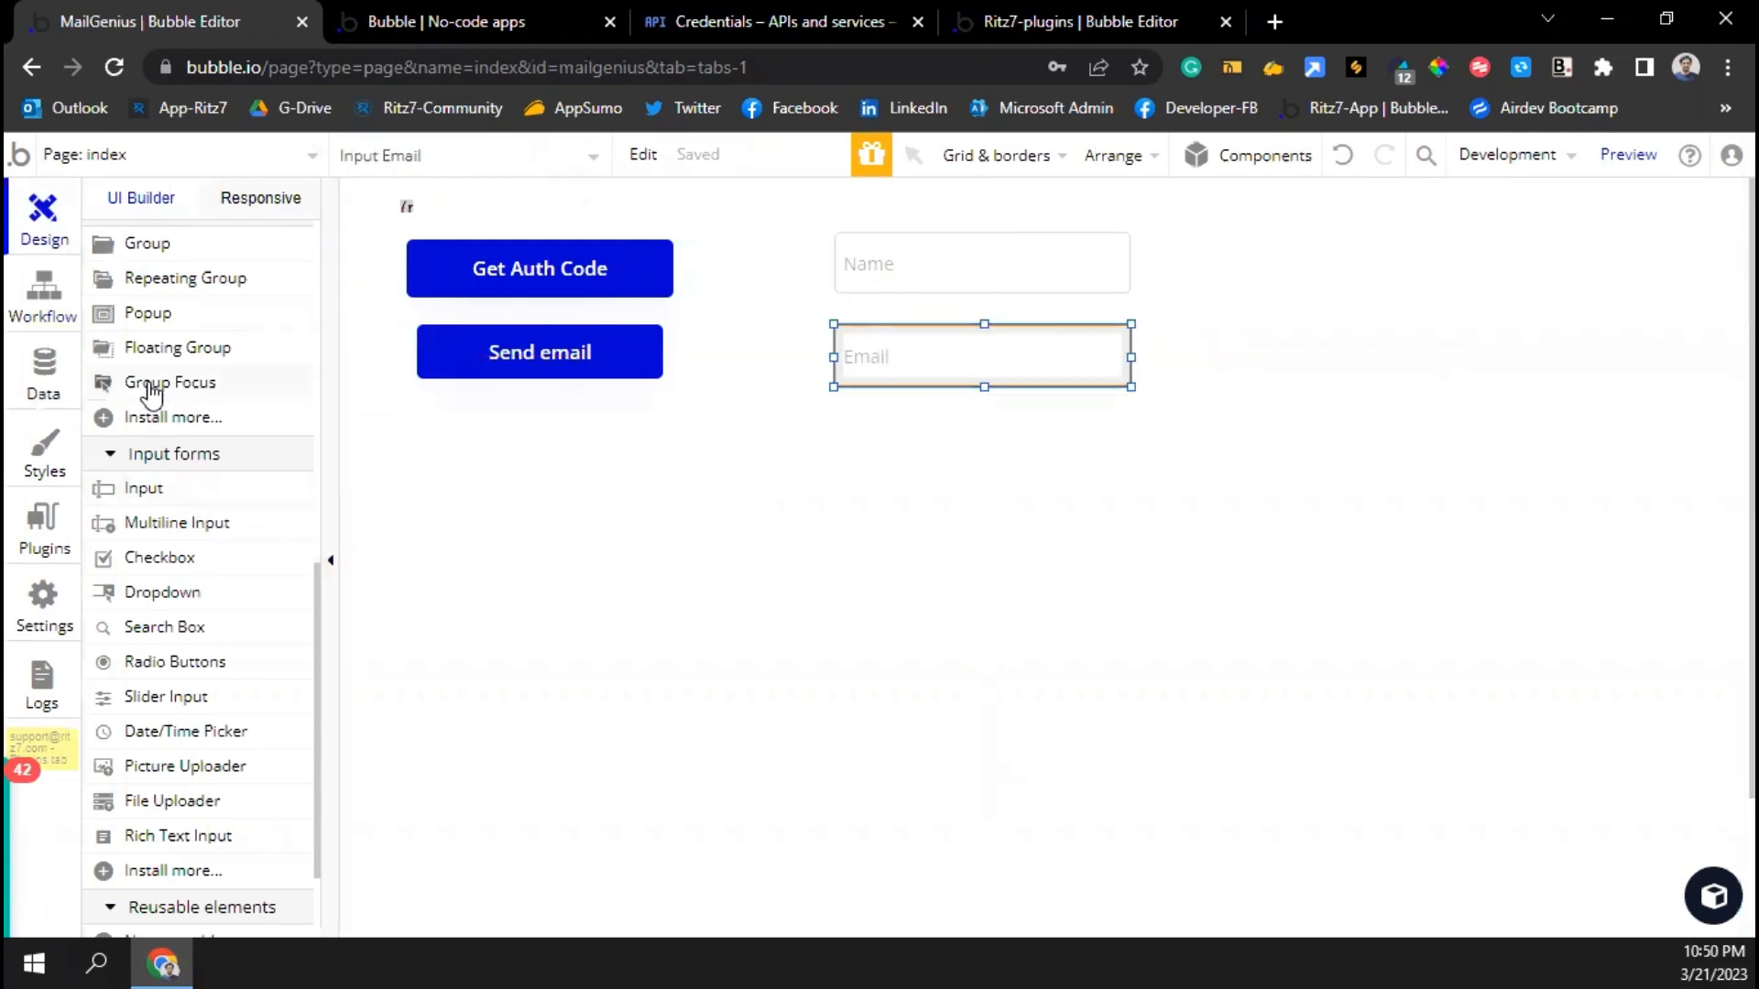
scroll(146, 393, up, 10)
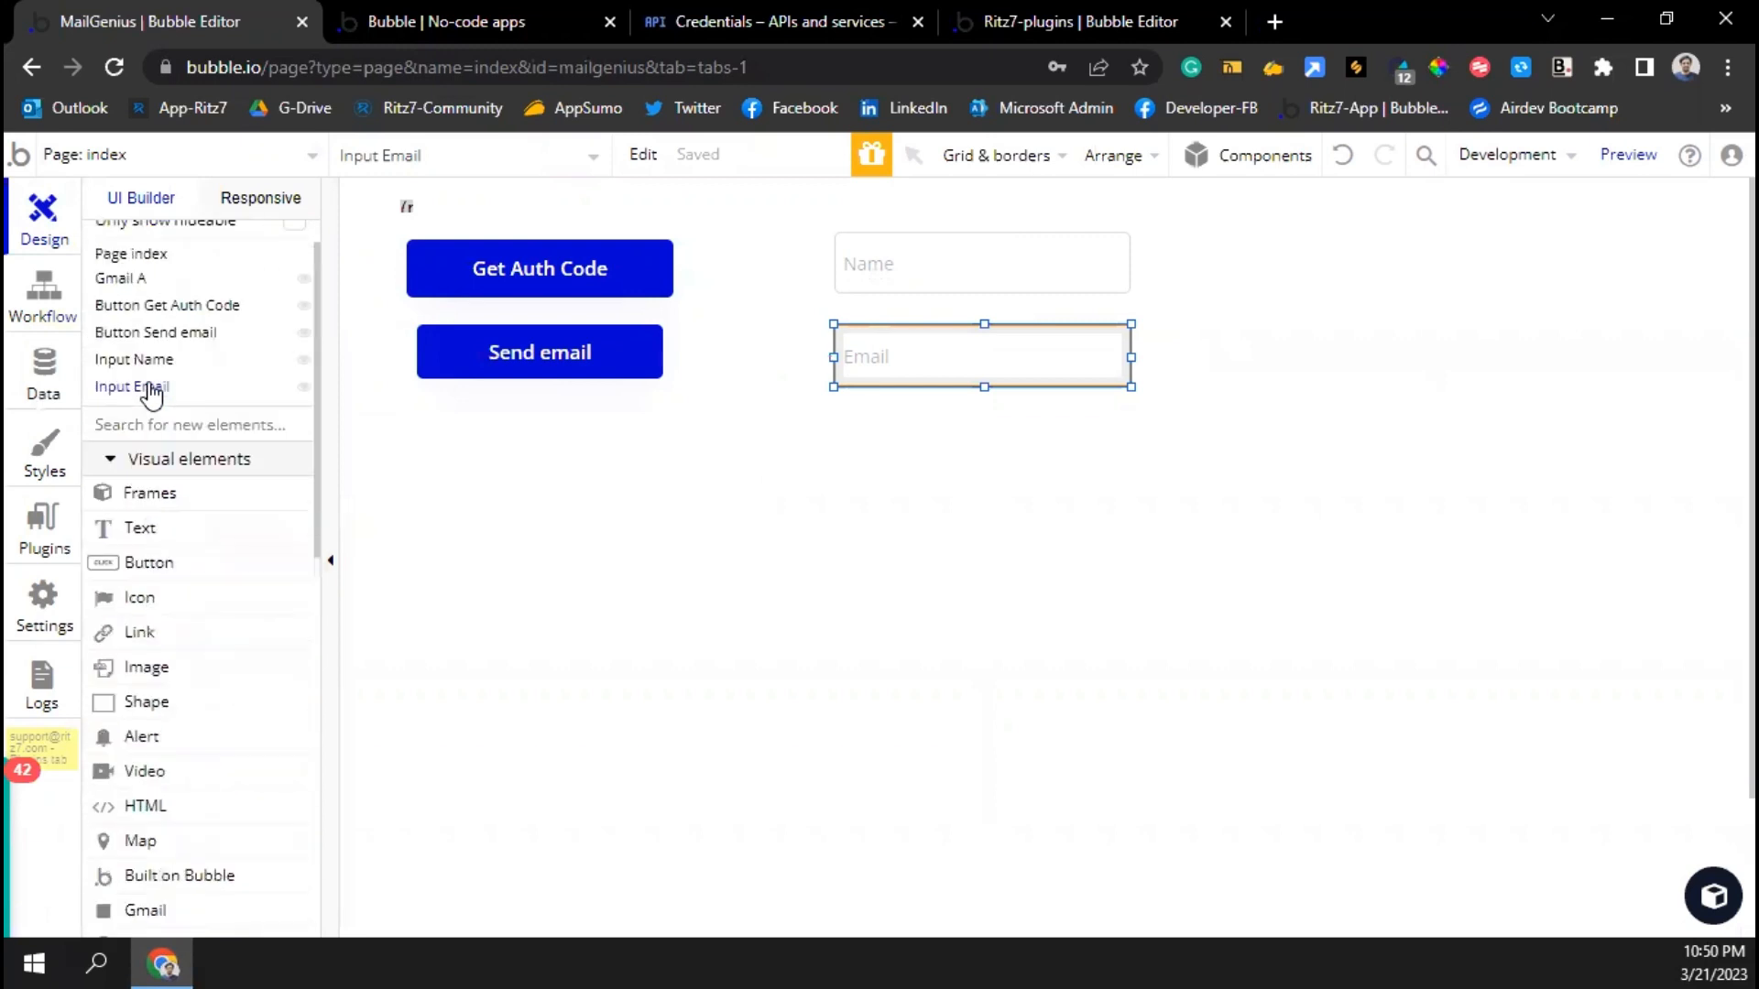
click(147, 563)
Draw a 'Send Bulk Email' button below the Email input and create its click workflow
drag(968, 424, 1123, 481)
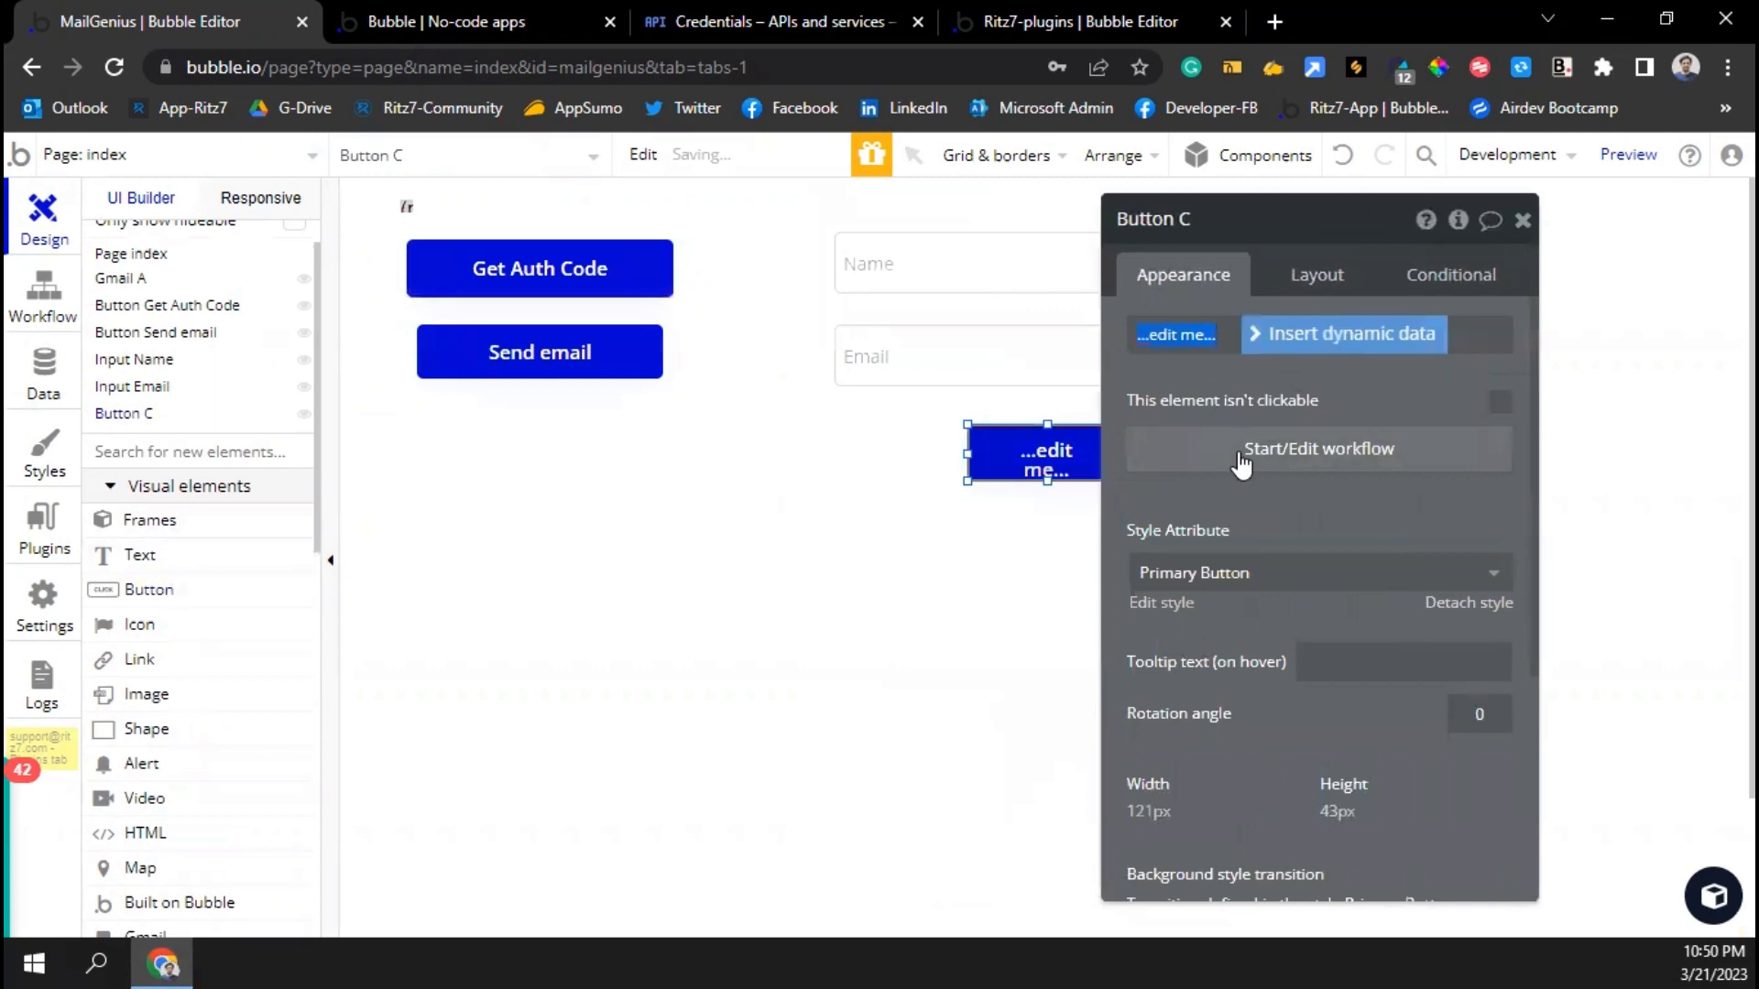
text(Send Bulk)
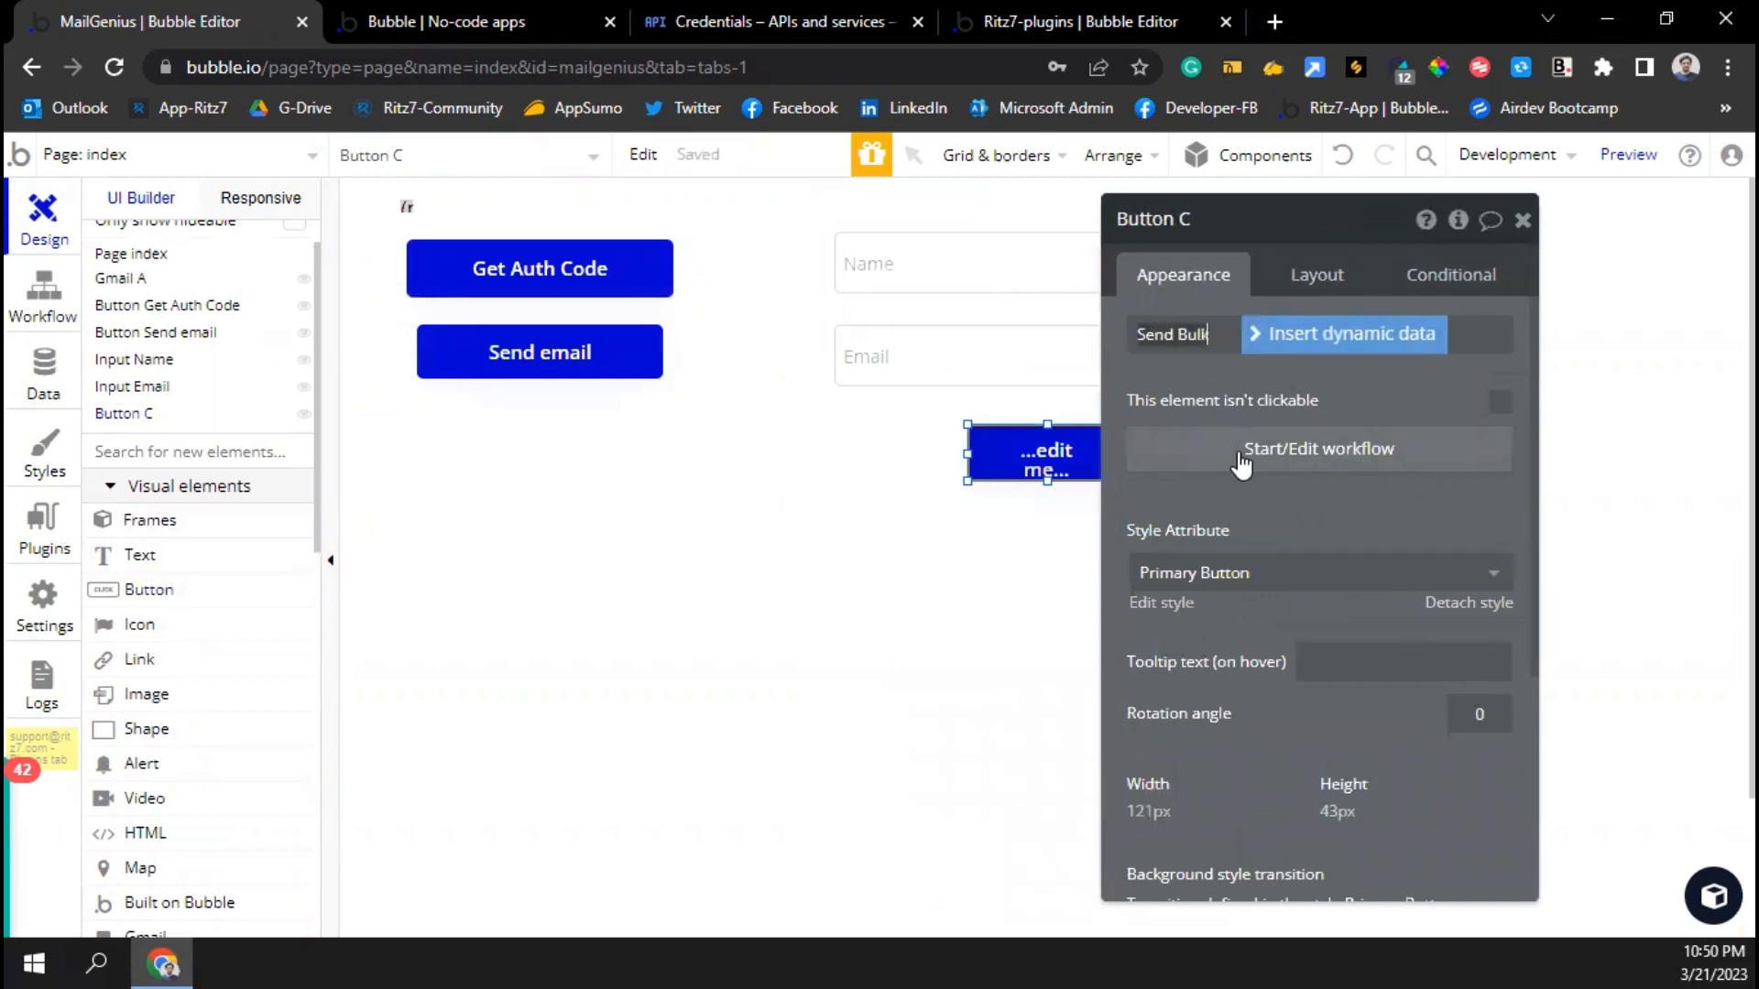
text( Ema)
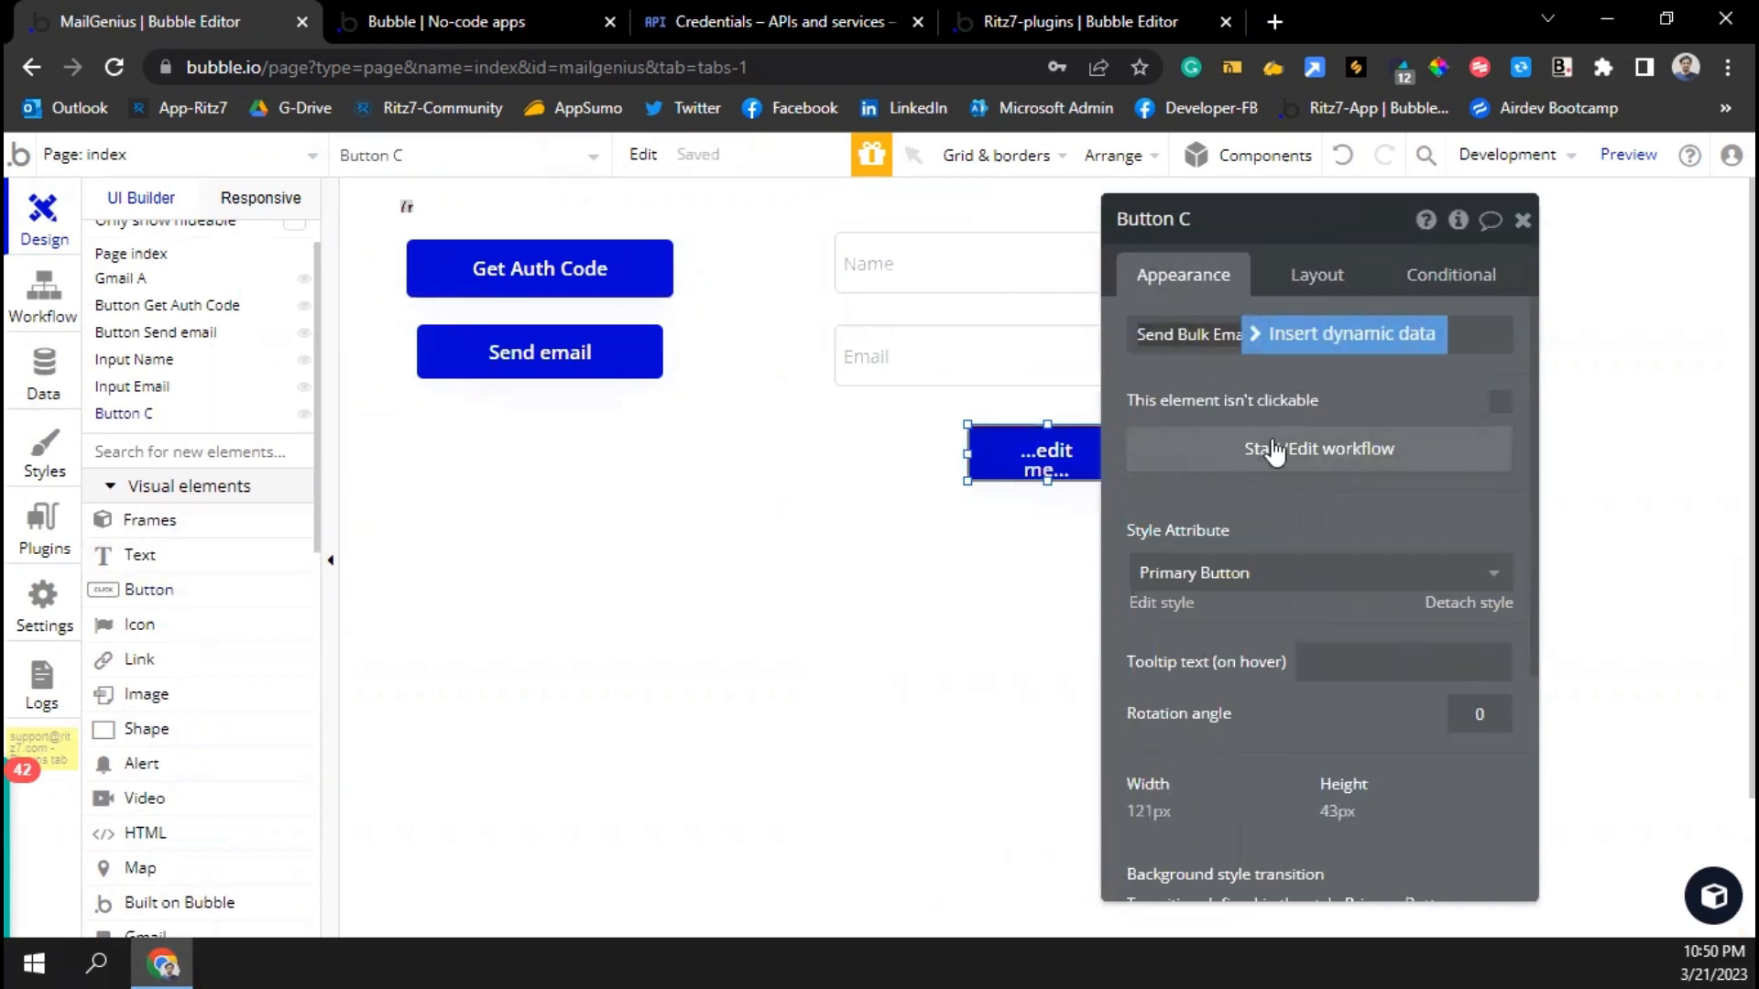
click(1241, 458)
click(271, 485)
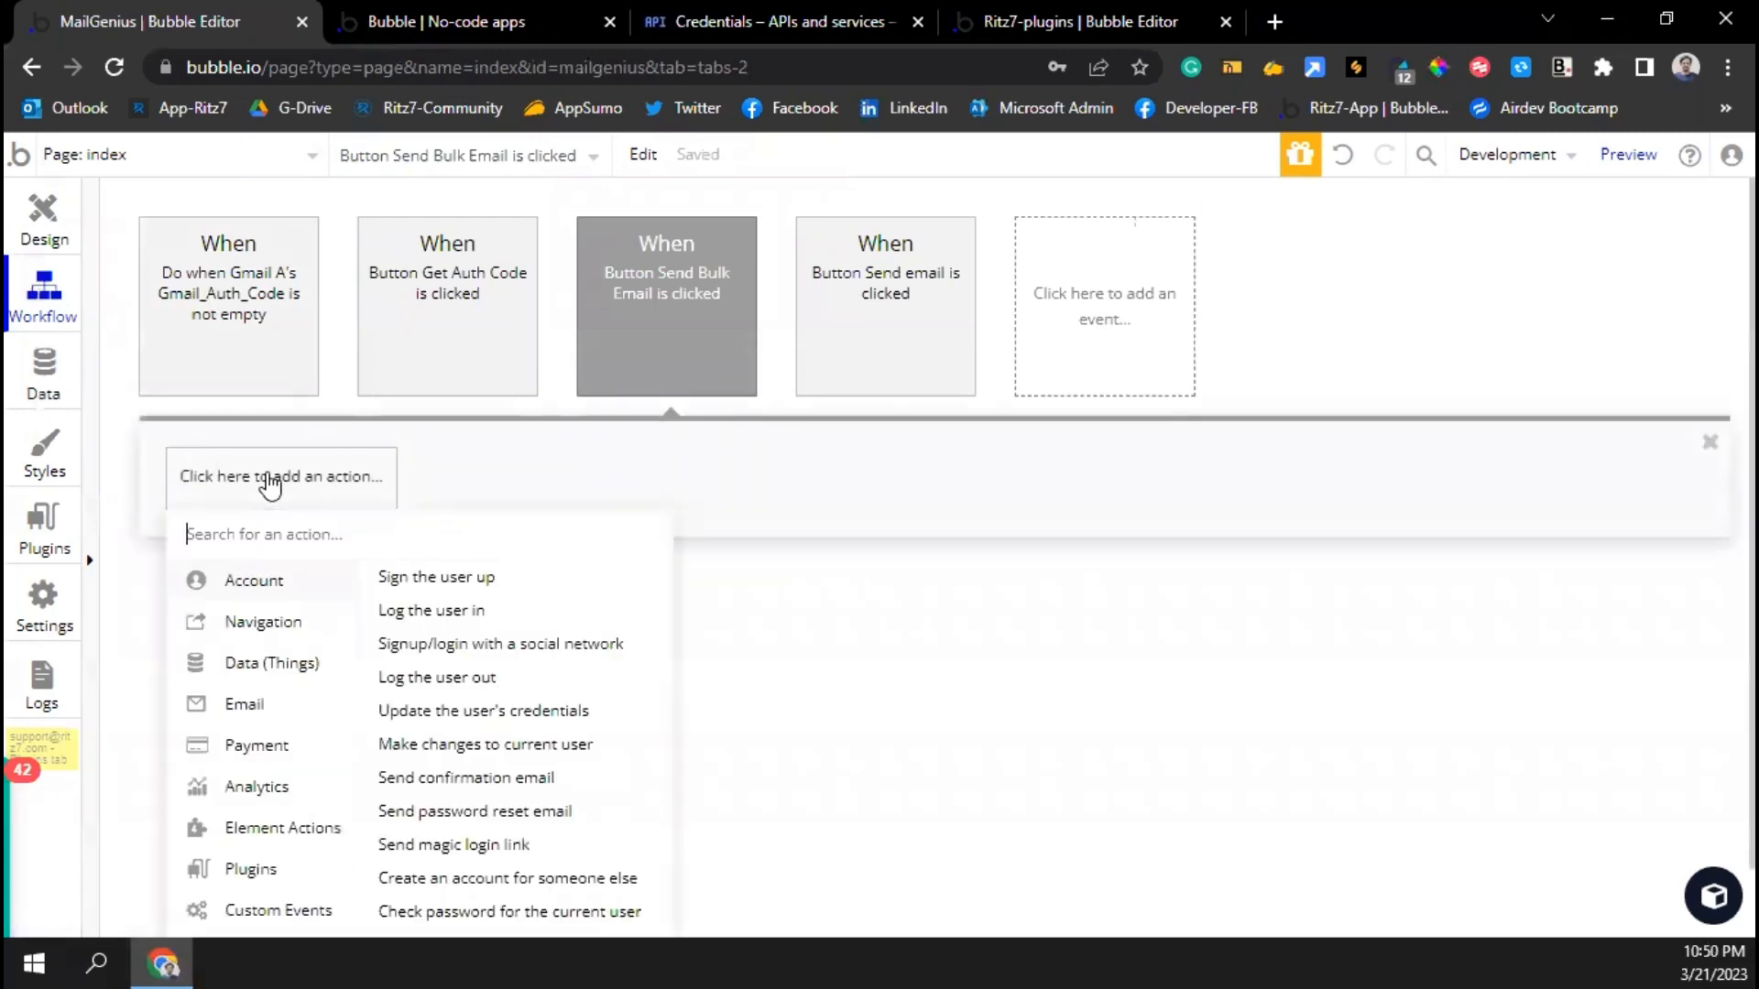
Add a step scheduling bulk_email at Current date/time, ignoring privacy rules
text(api)
click(288, 579)
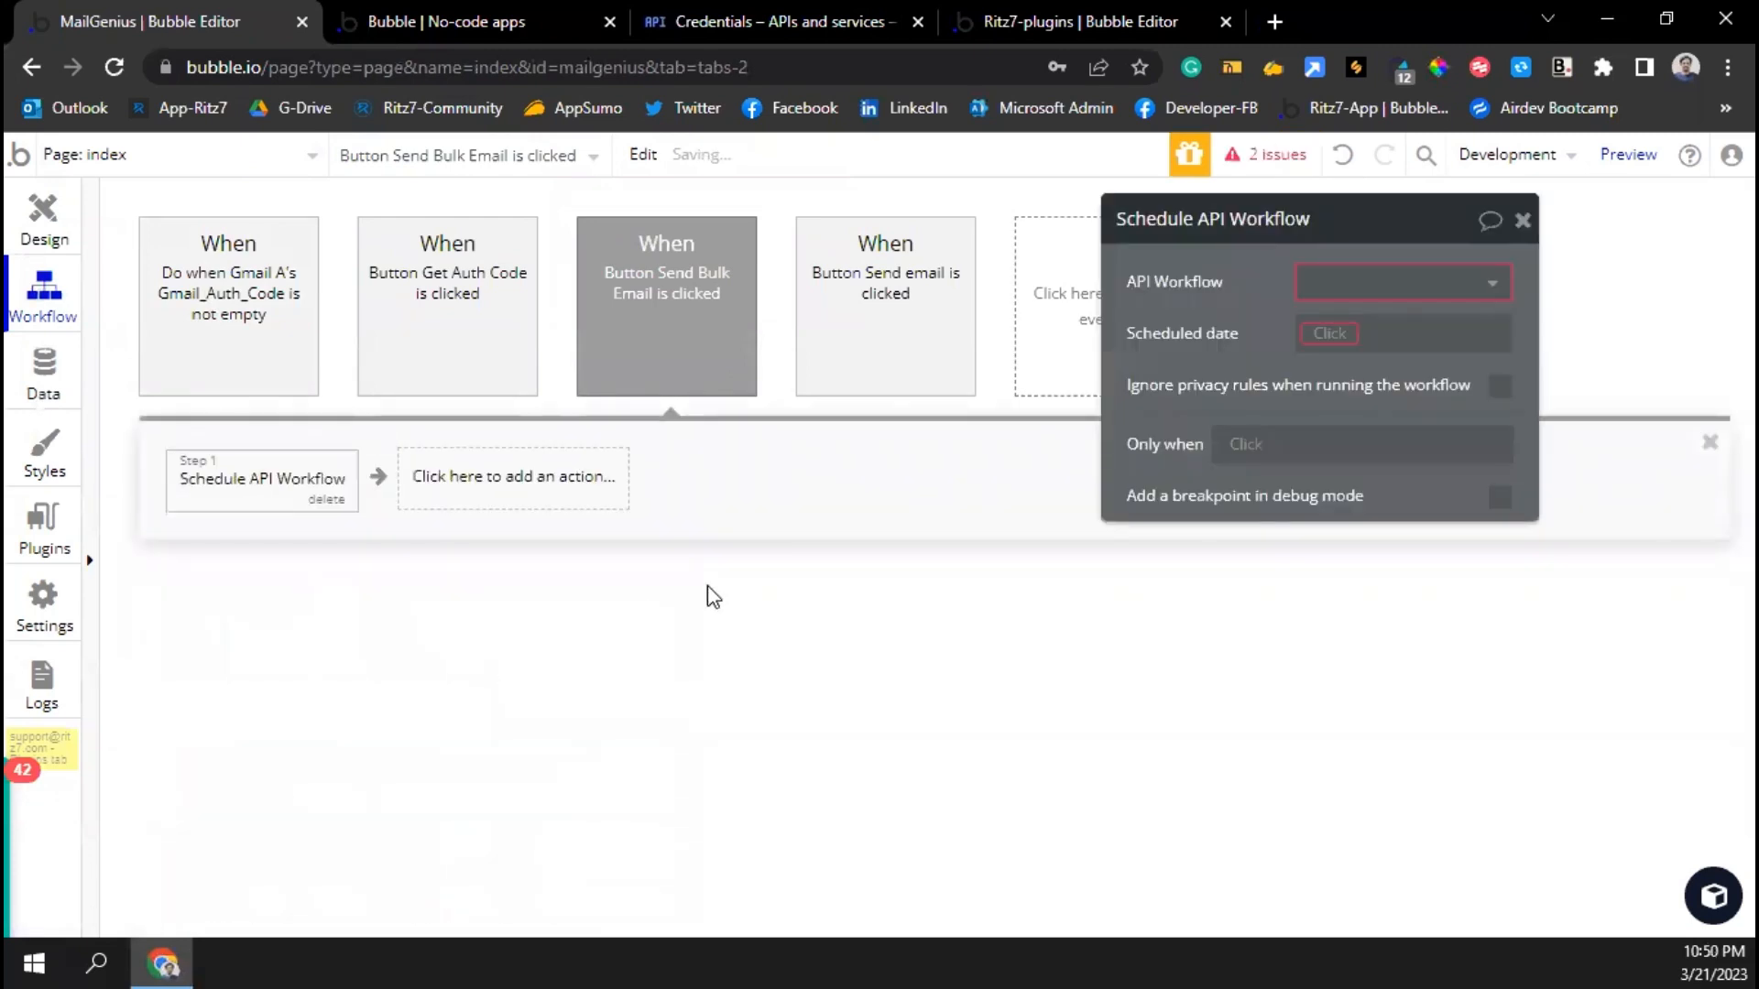
click(1354, 280)
click(1344, 322)
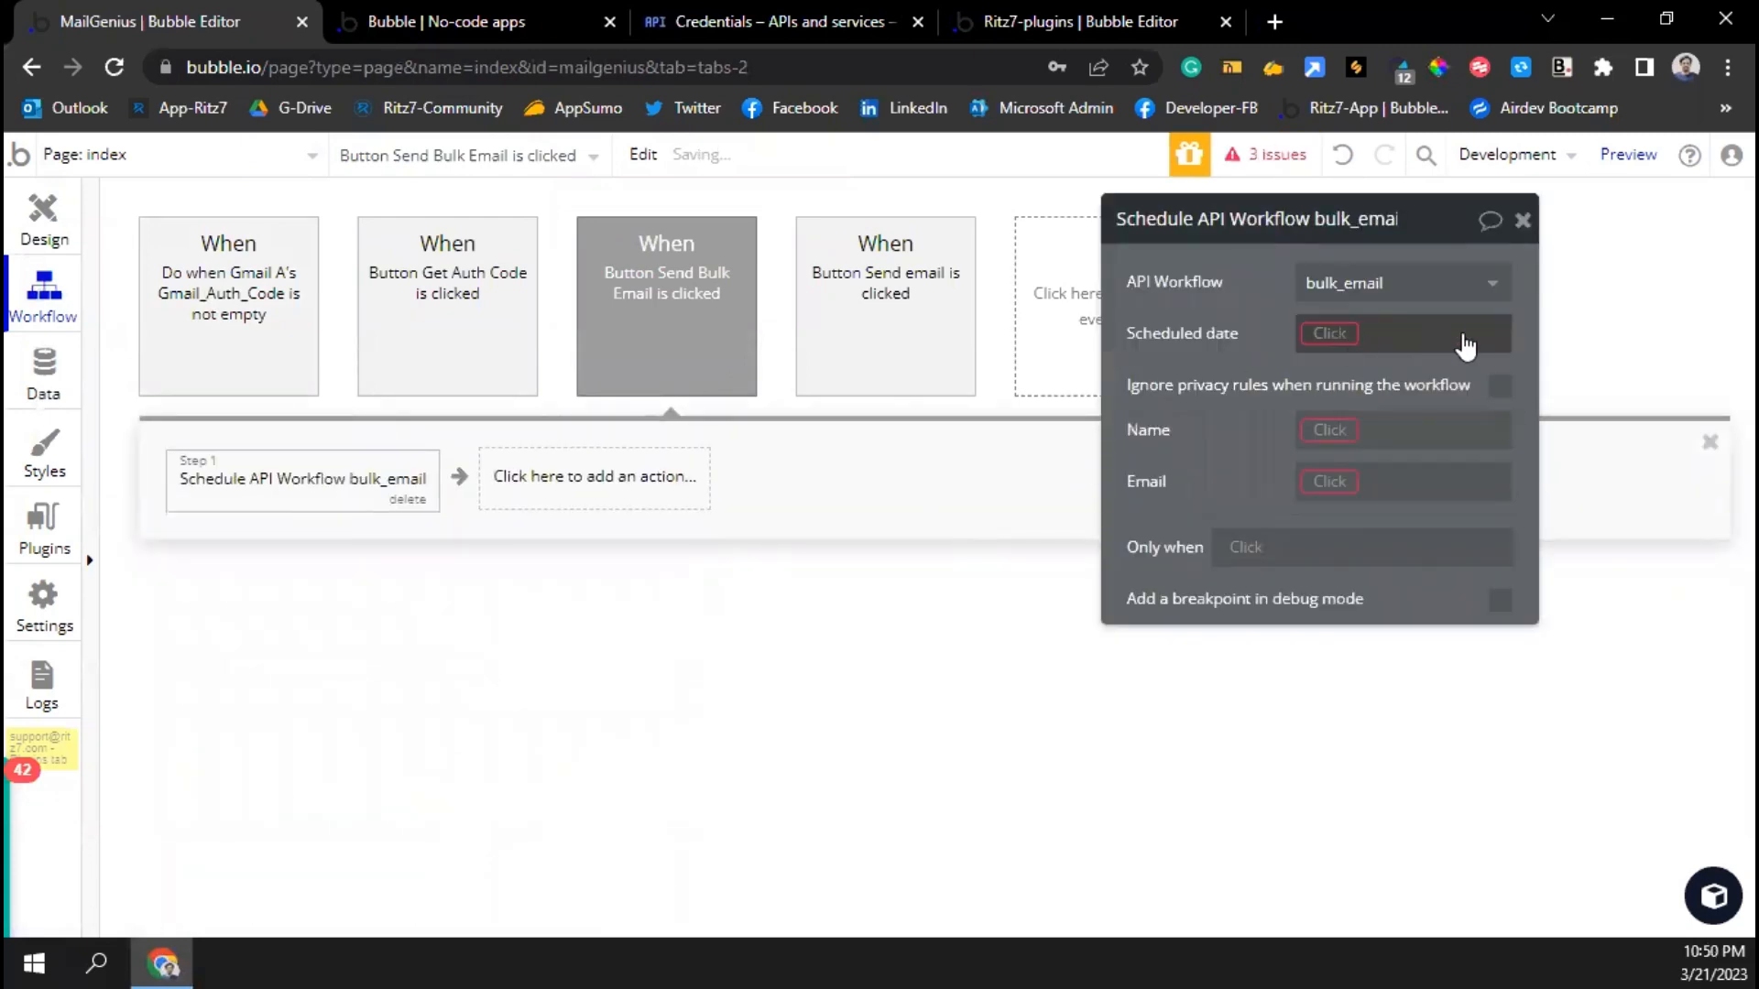
click(1351, 332)
text(curre)
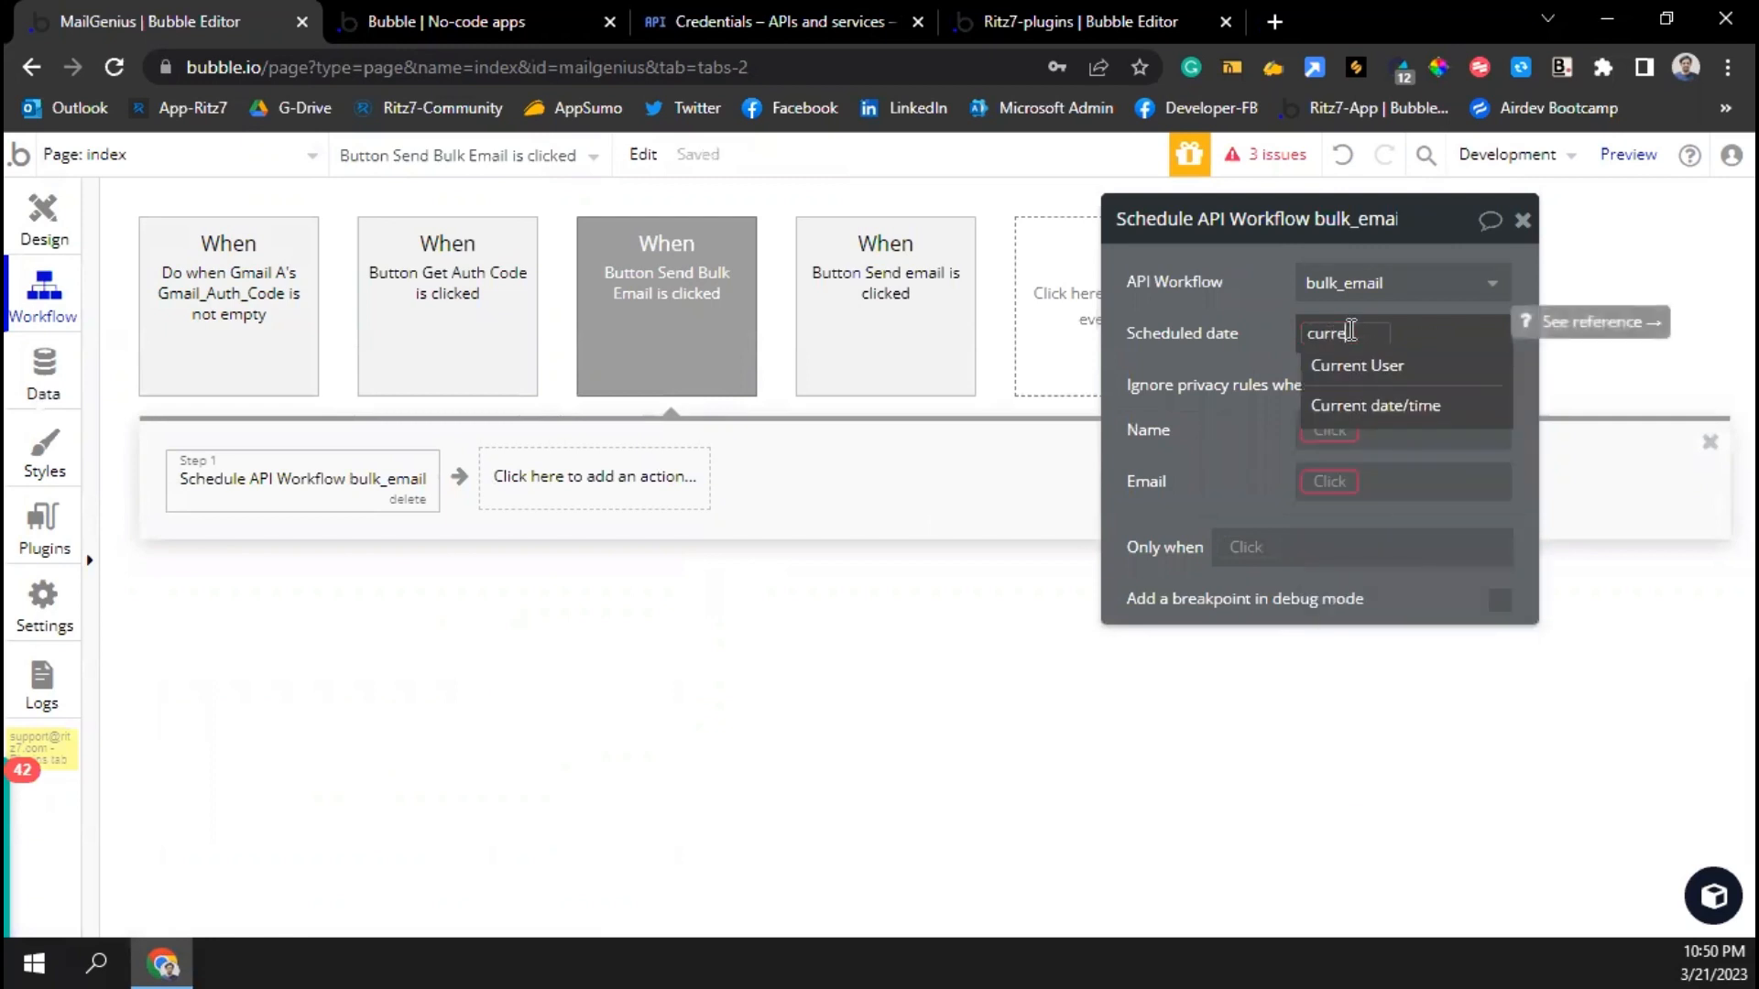
click(1348, 402)
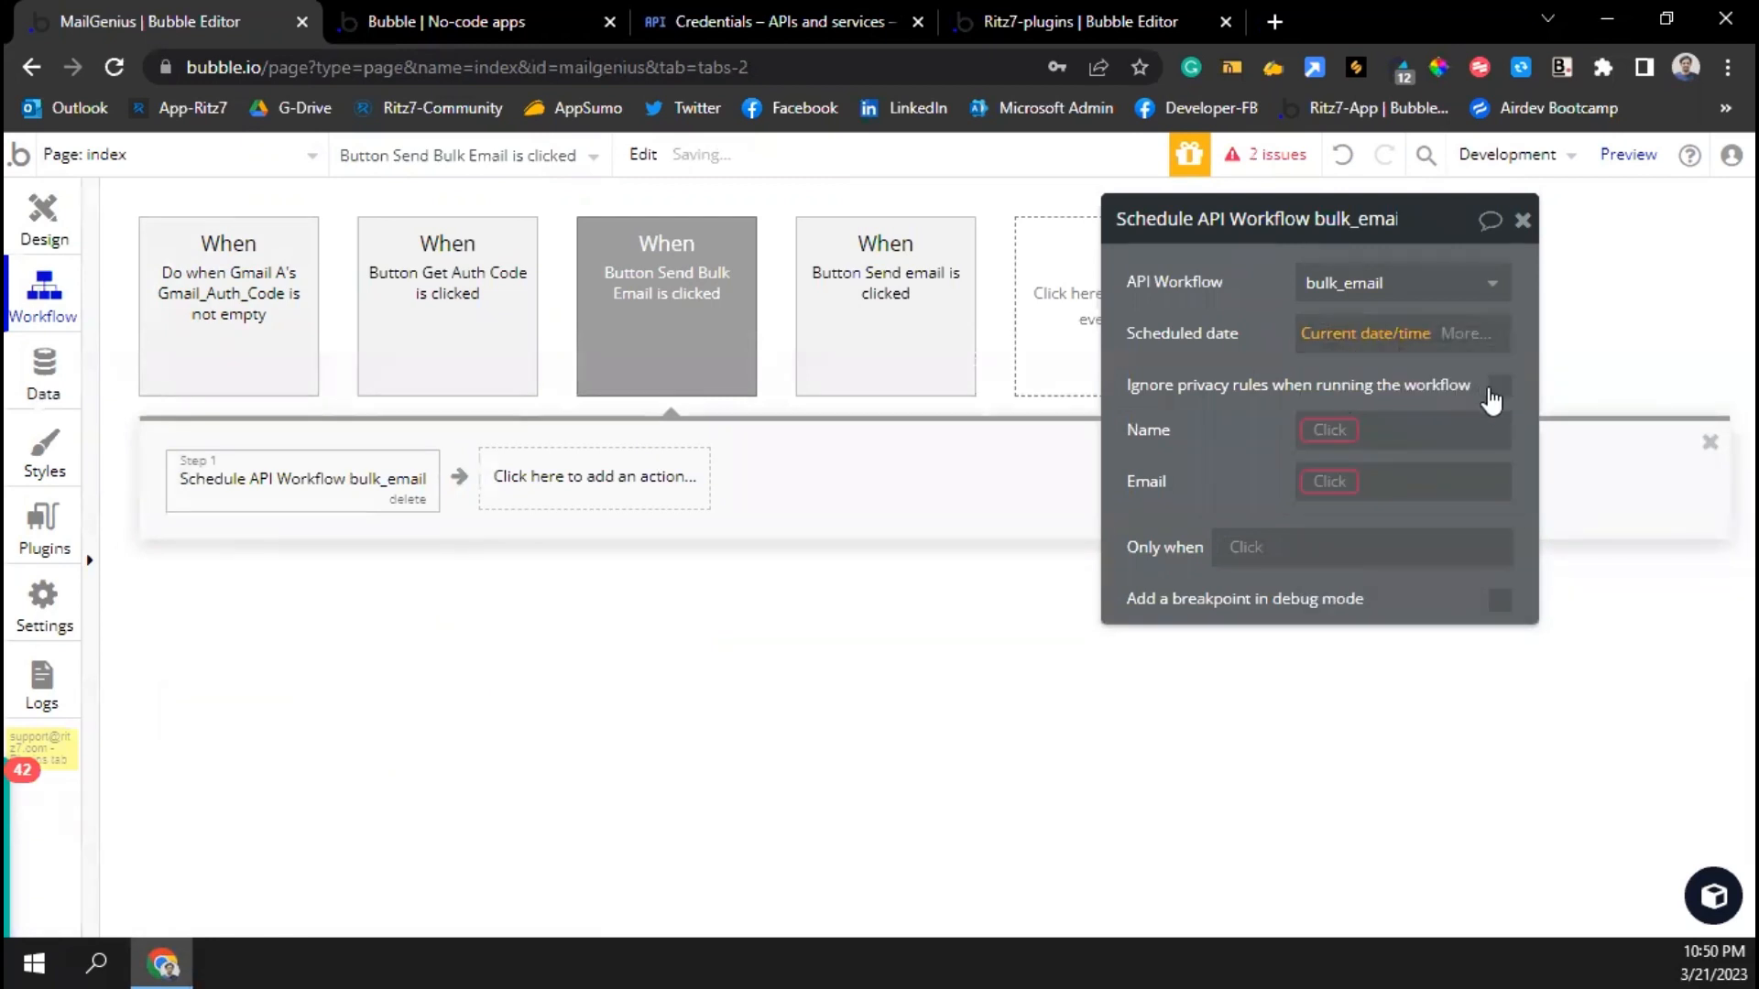
click(1500, 385)
Set Name to Input Name's value split by comma
click(1329, 431)
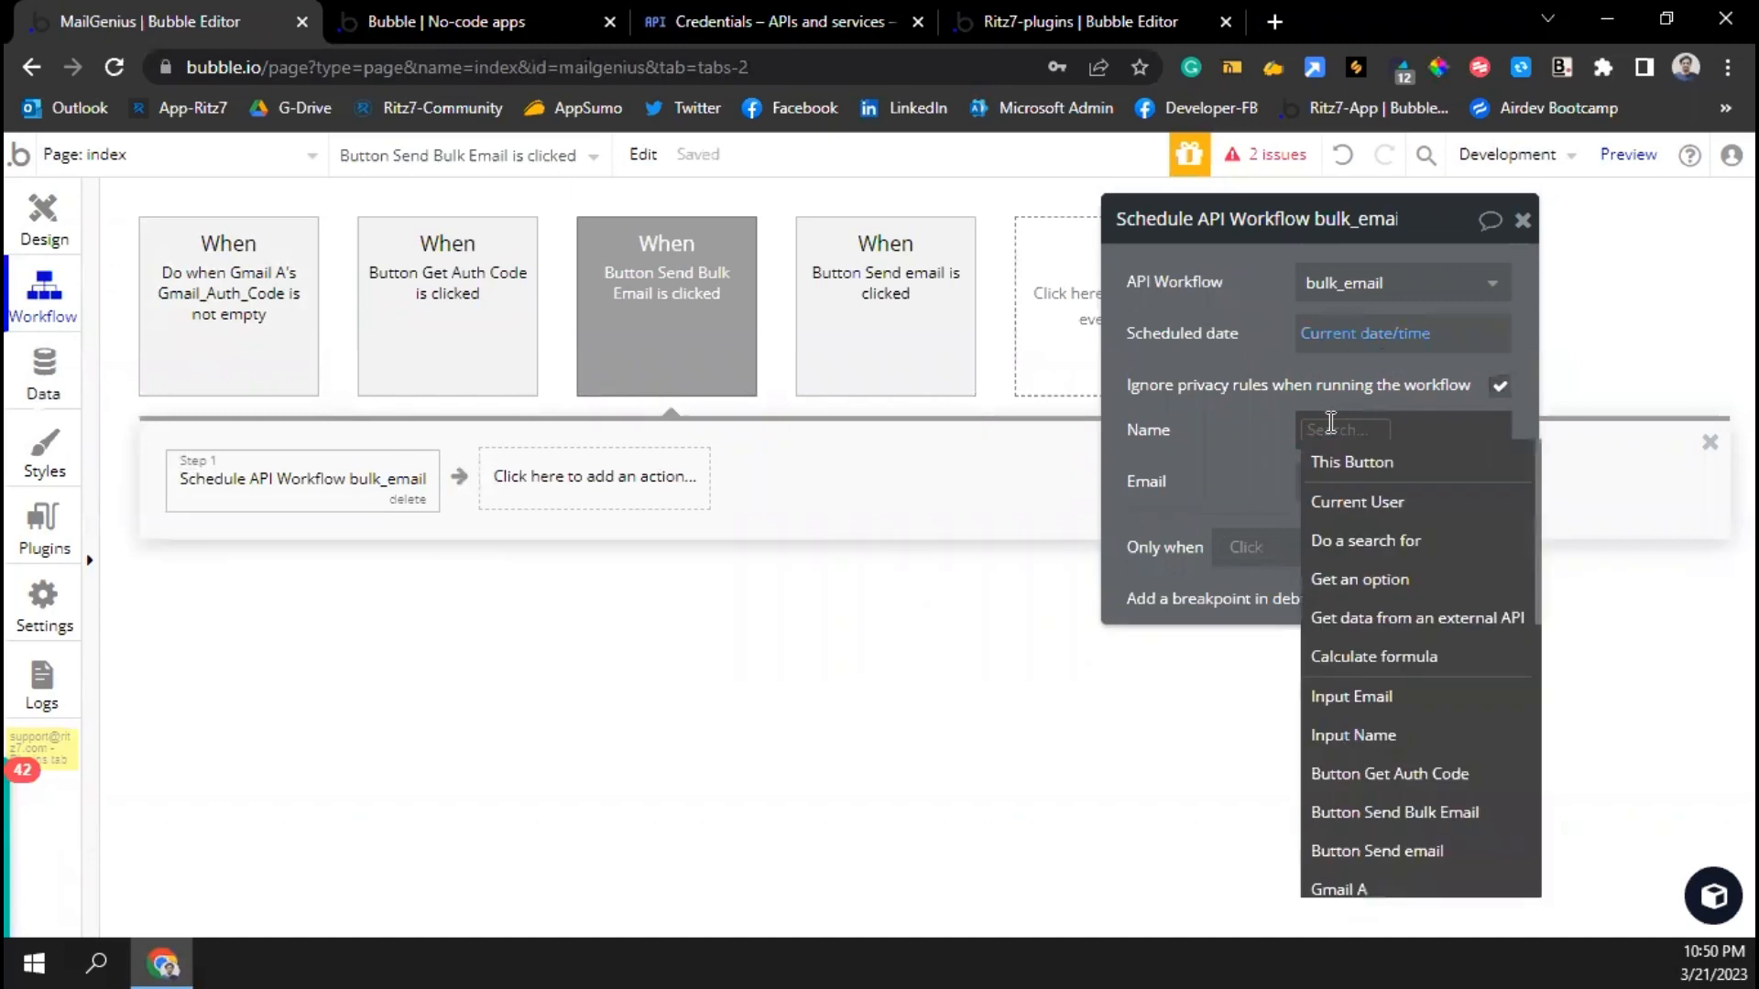
text(name)
click(1353, 461)
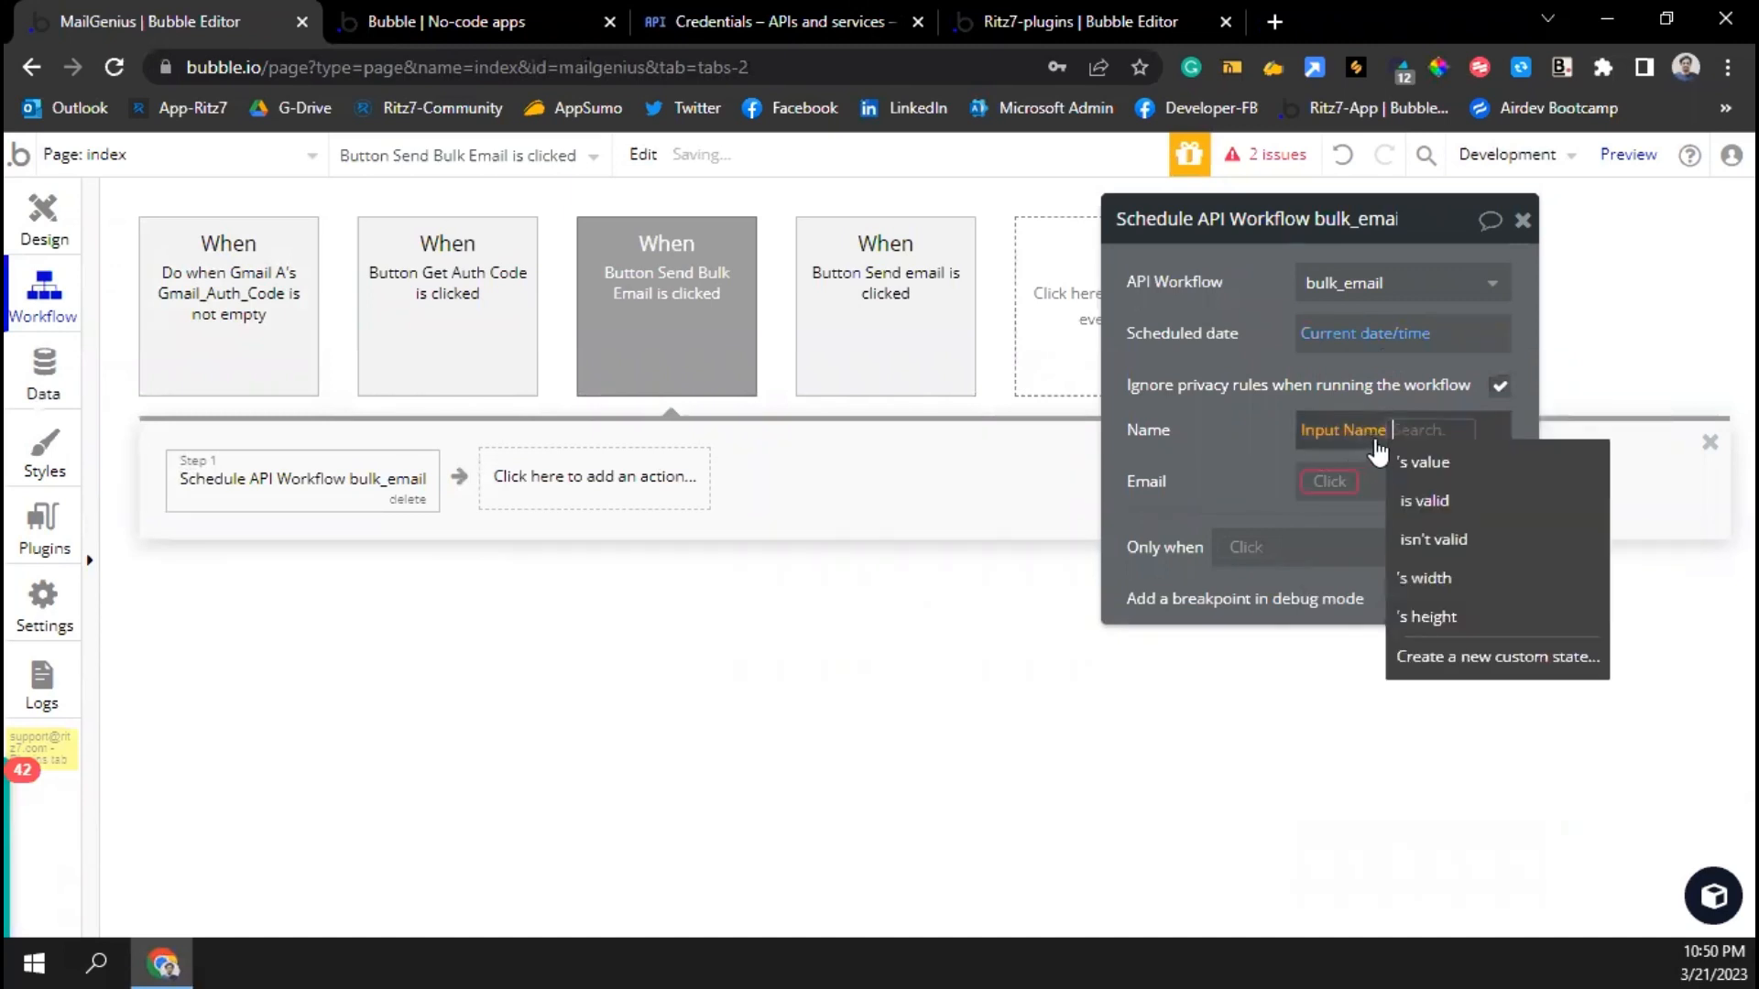
click(1425, 458)
text(spli)
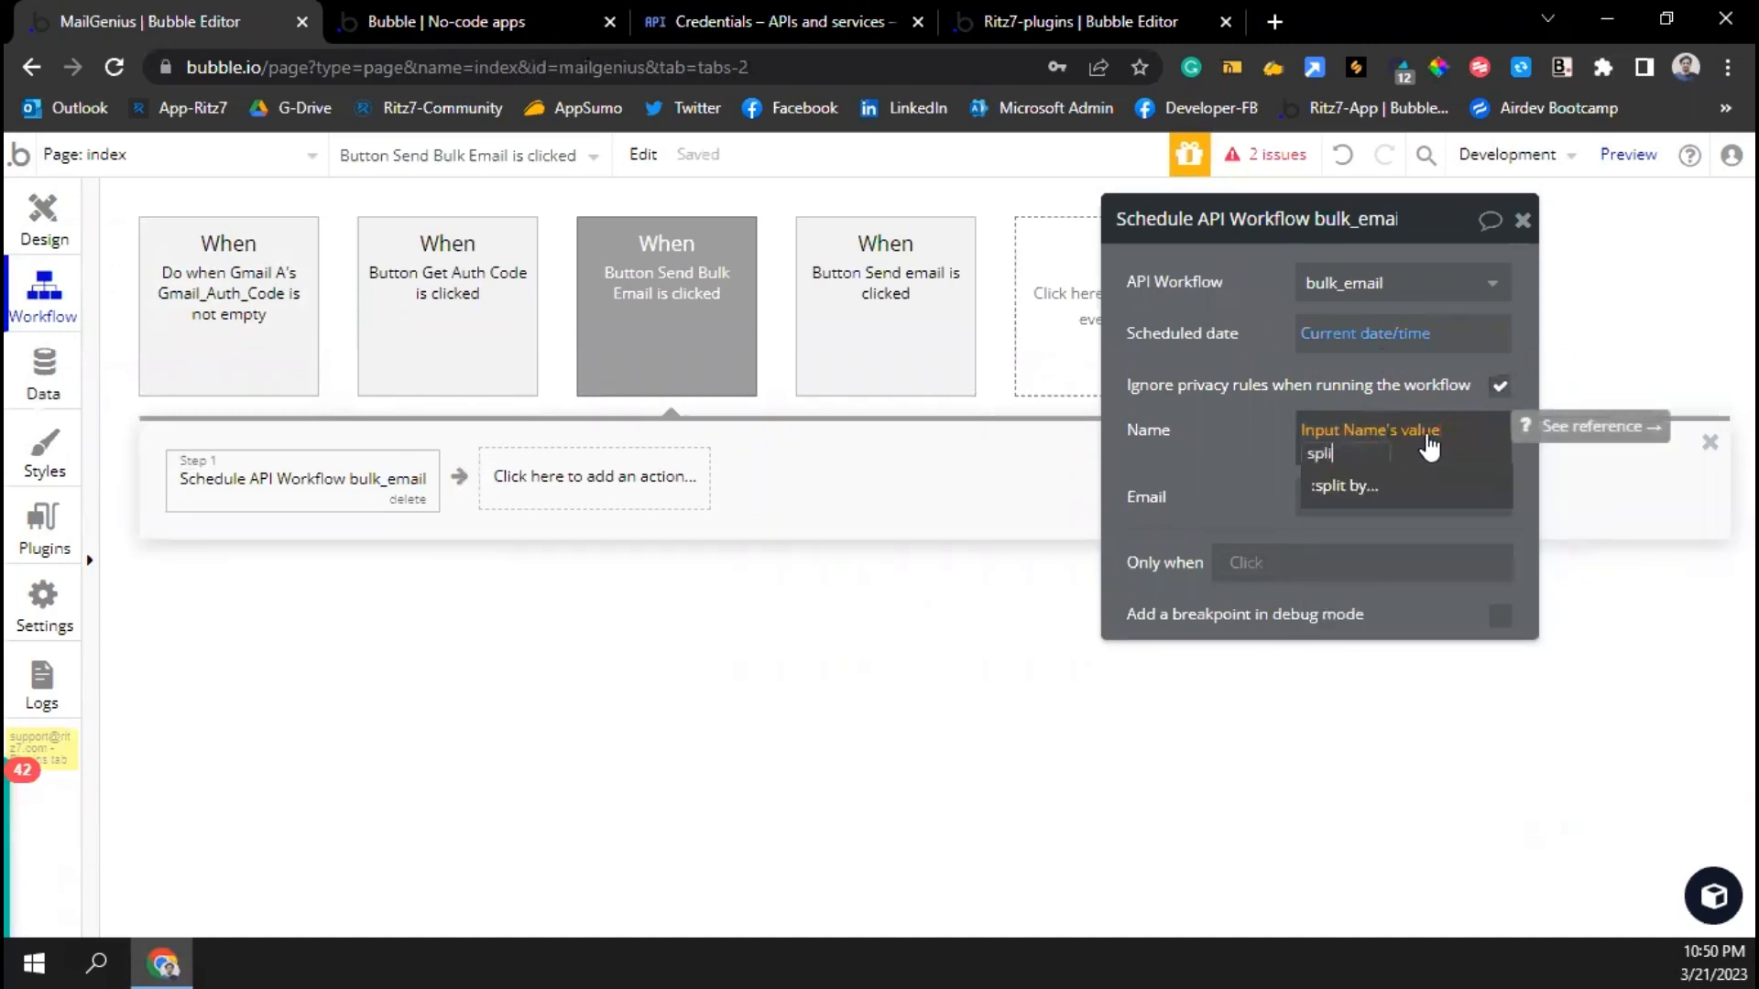
click(1370, 487)
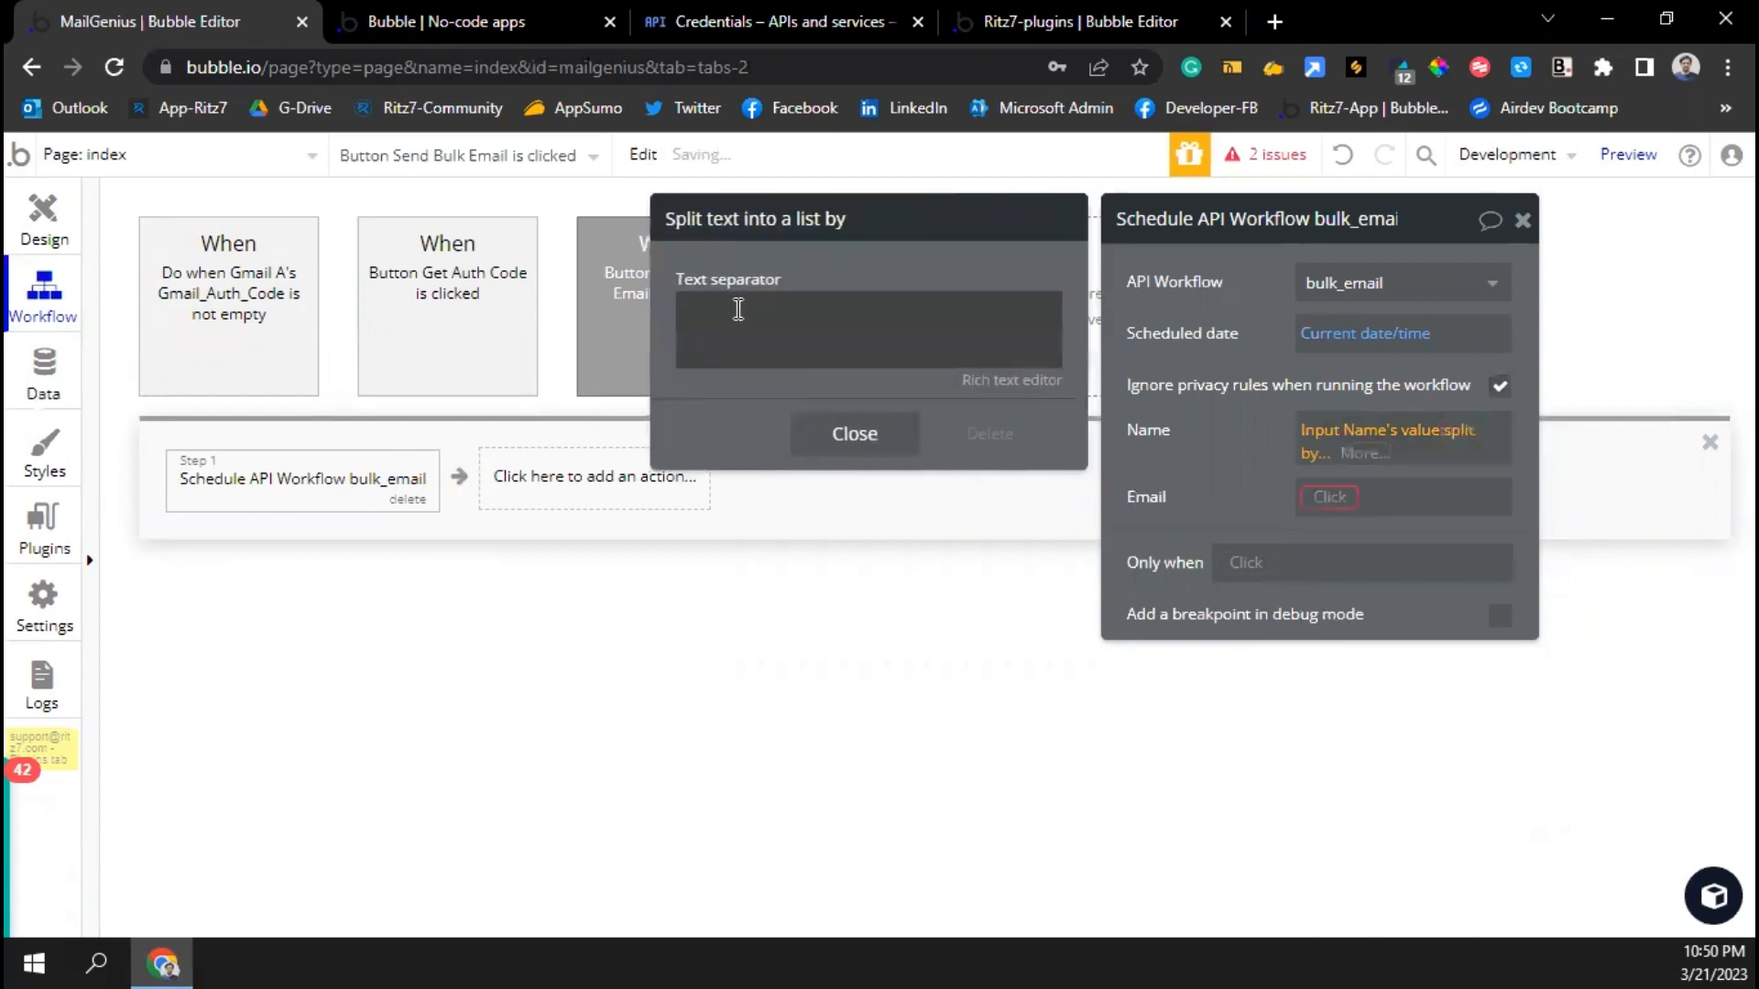
click(737, 309)
text(,)
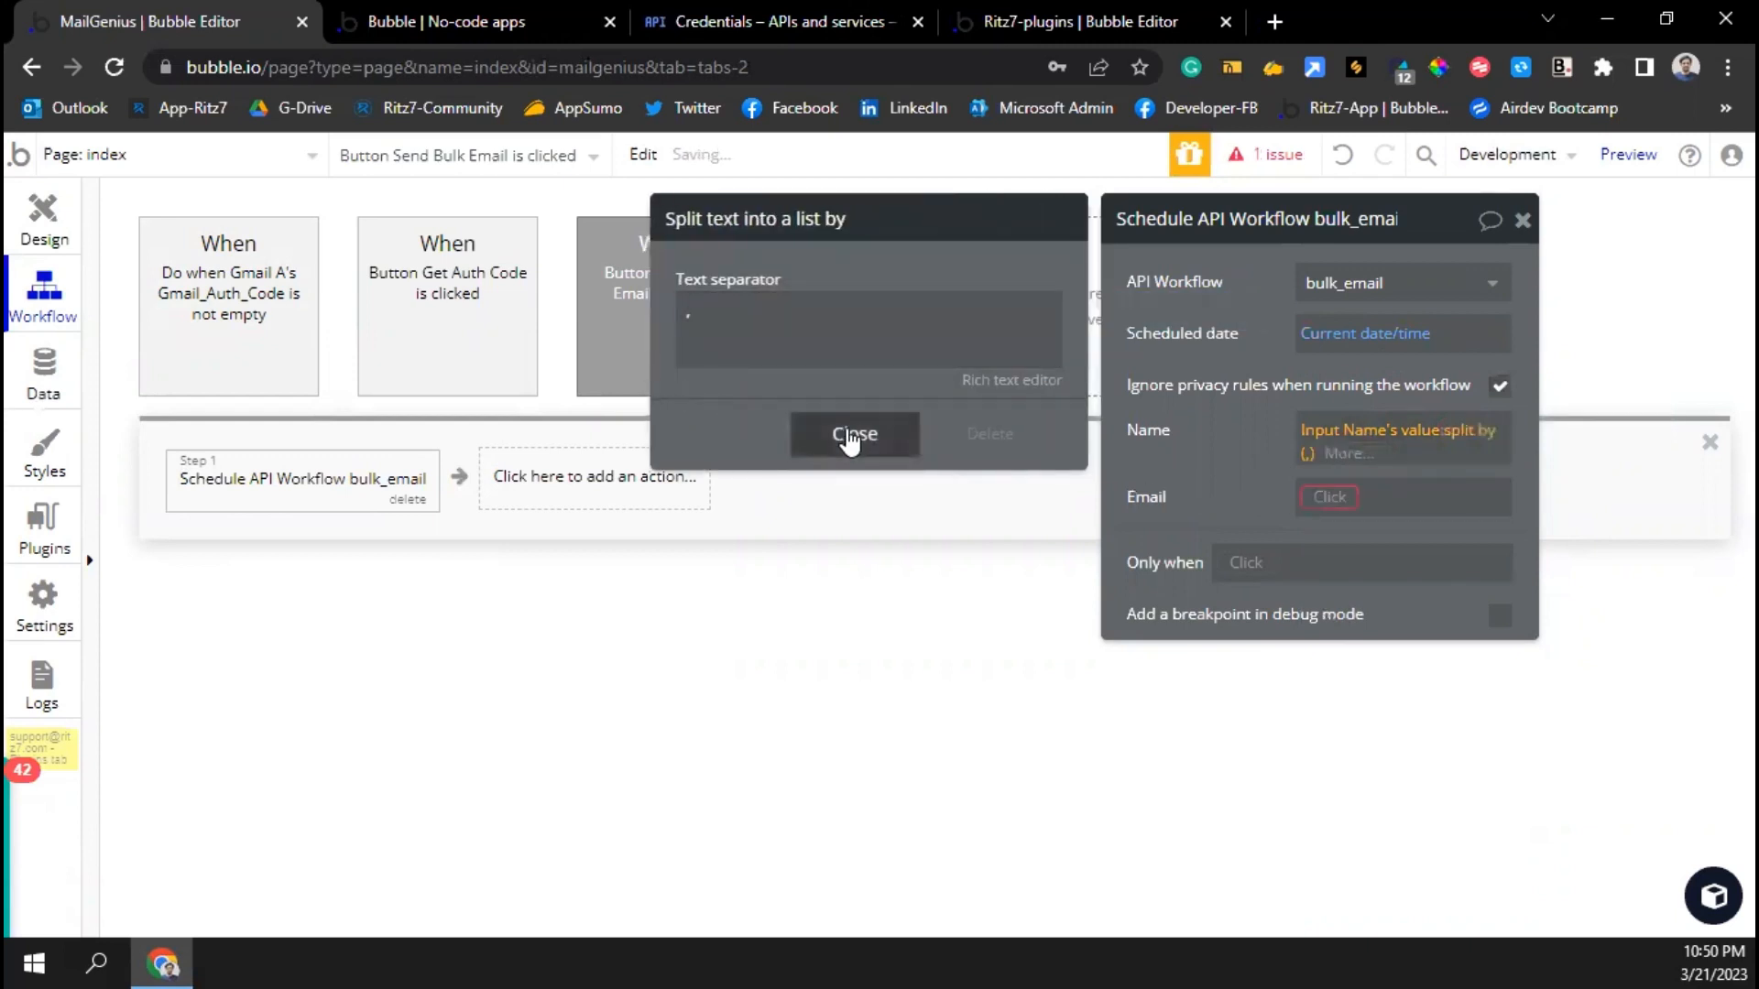
click(854, 433)
Set Email to Input Email's value split by comma
click(1338, 499)
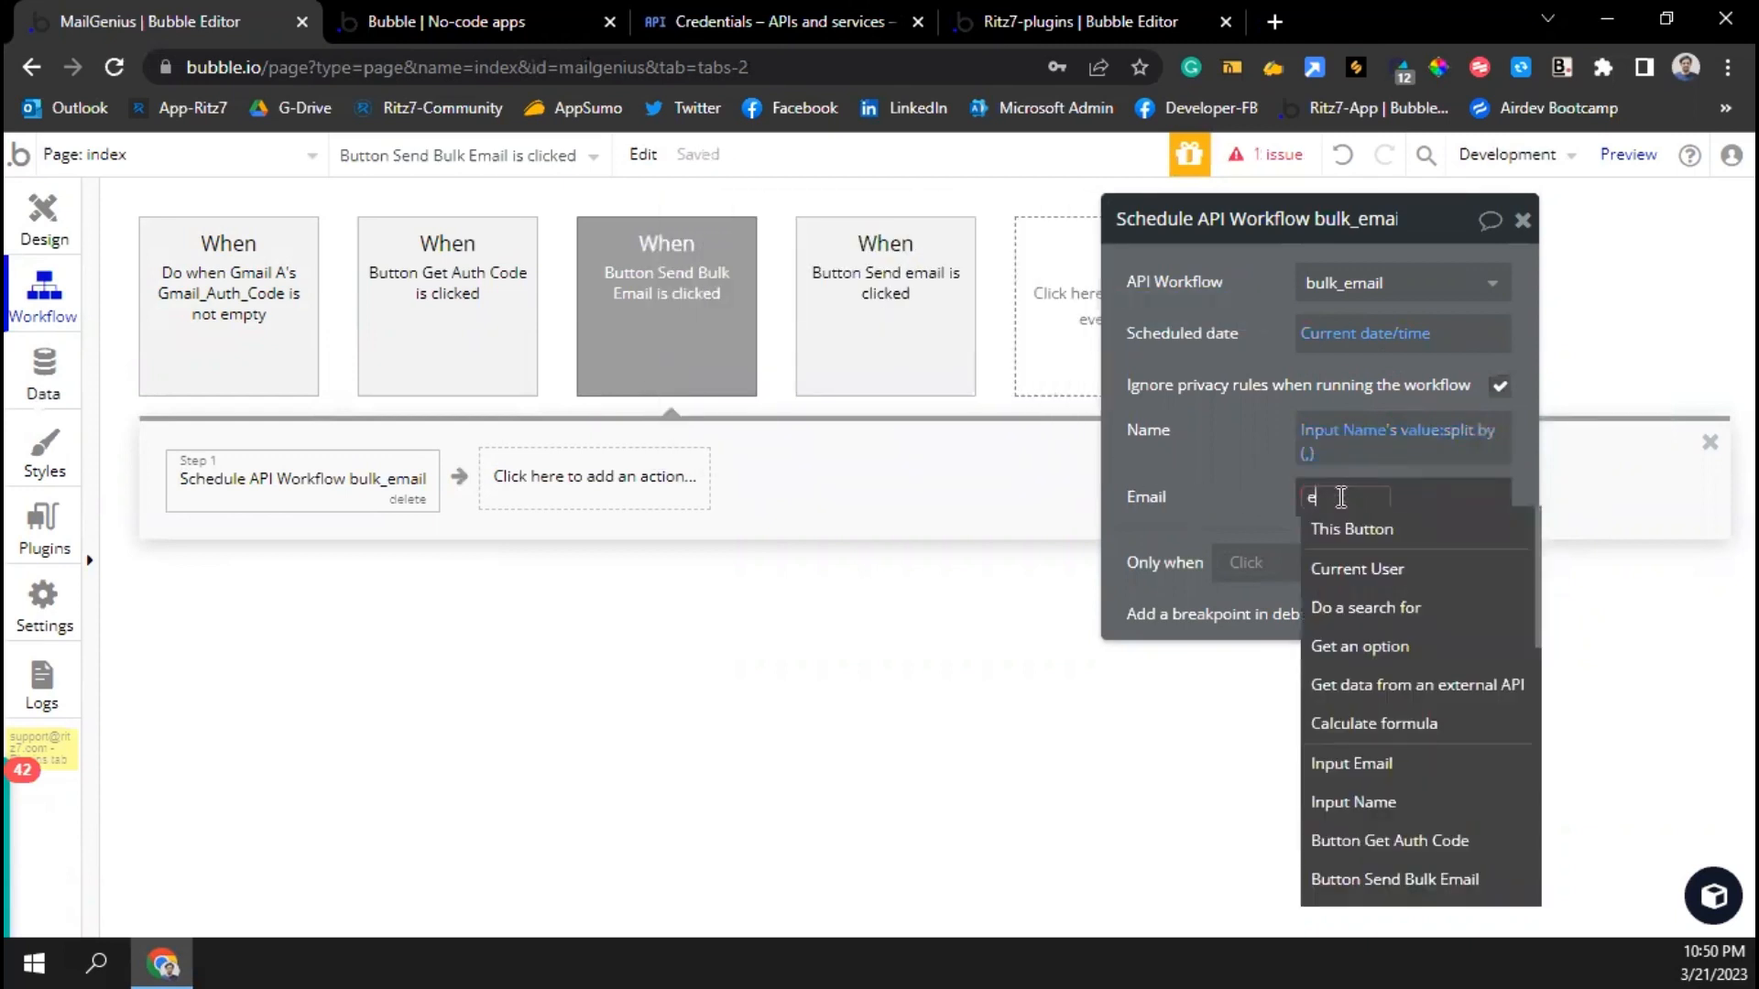
text(ema)
click(1362, 532)
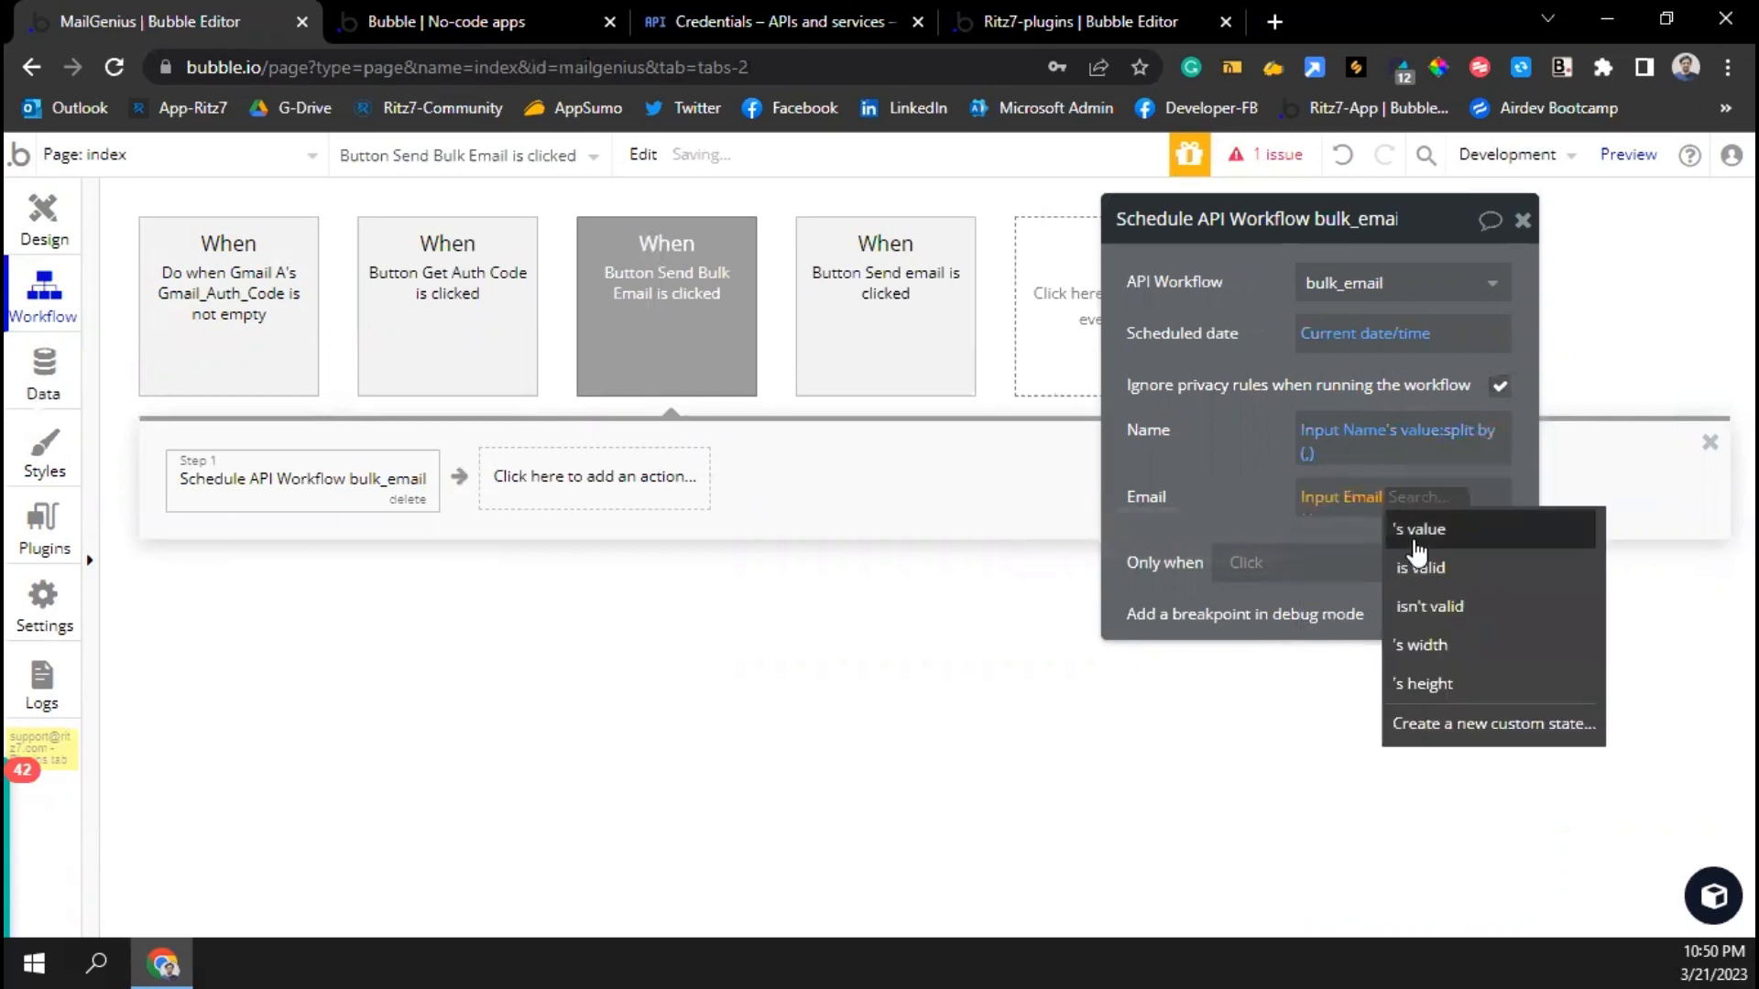
click(1414, 524)
text(spl)
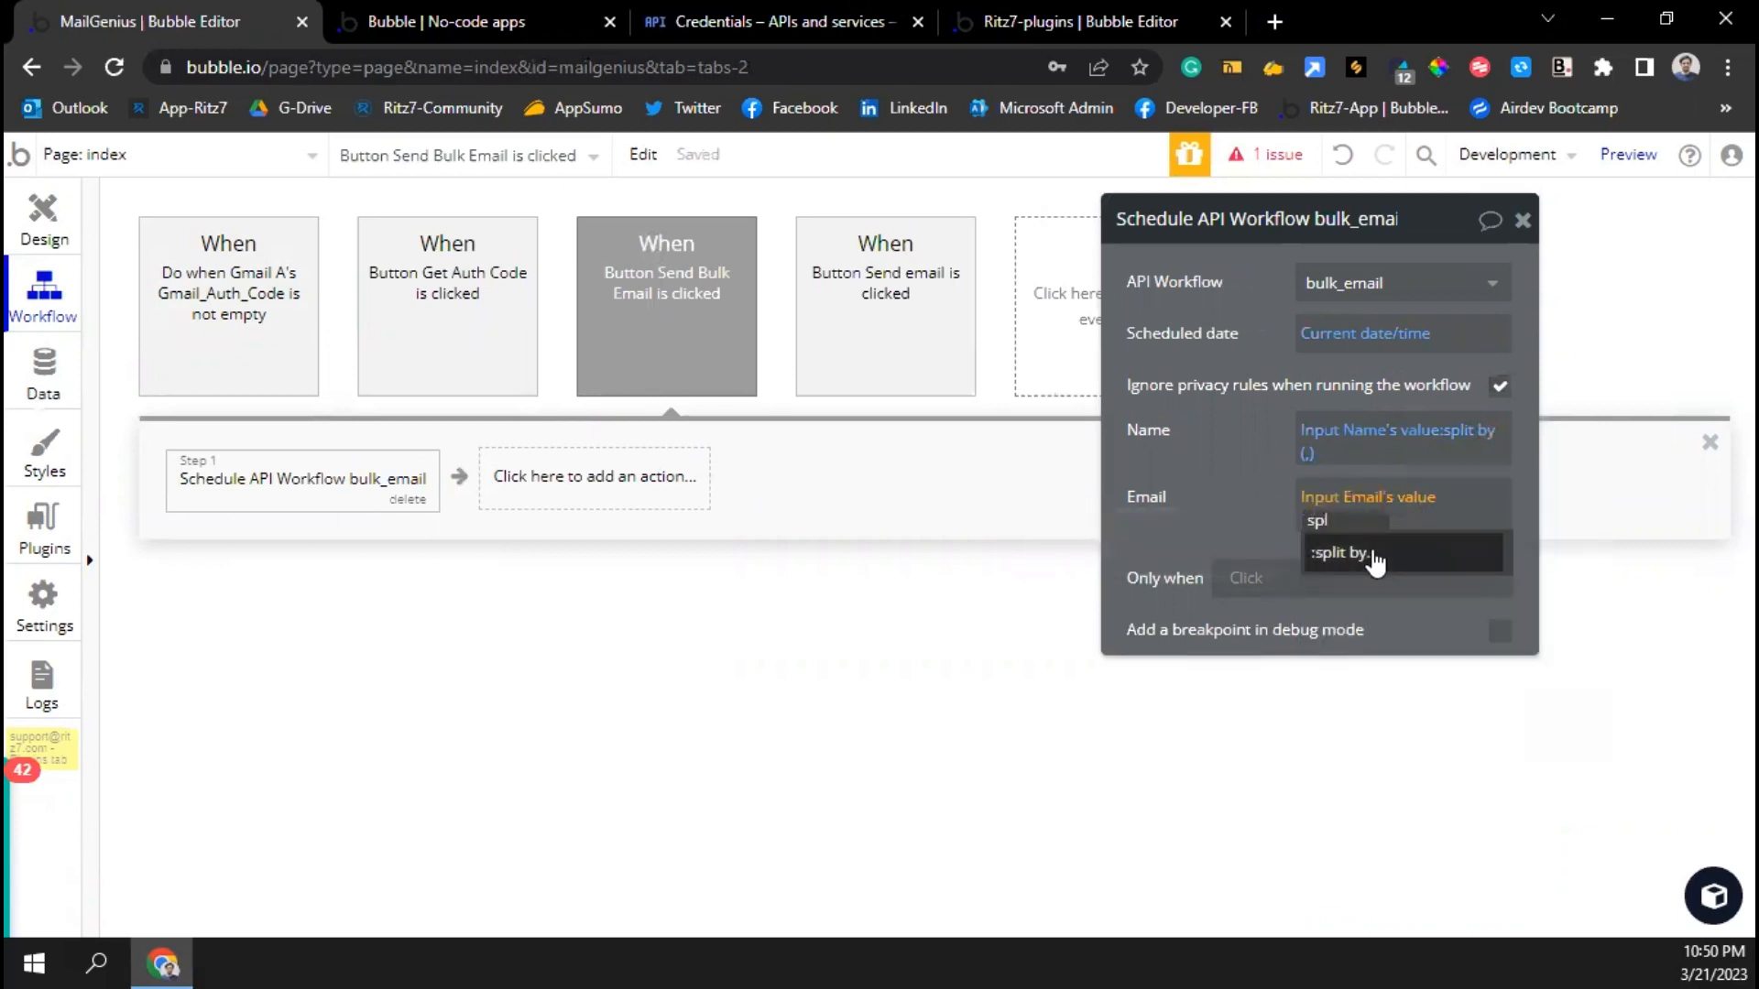
click(1419, 550)
click(862, 327)
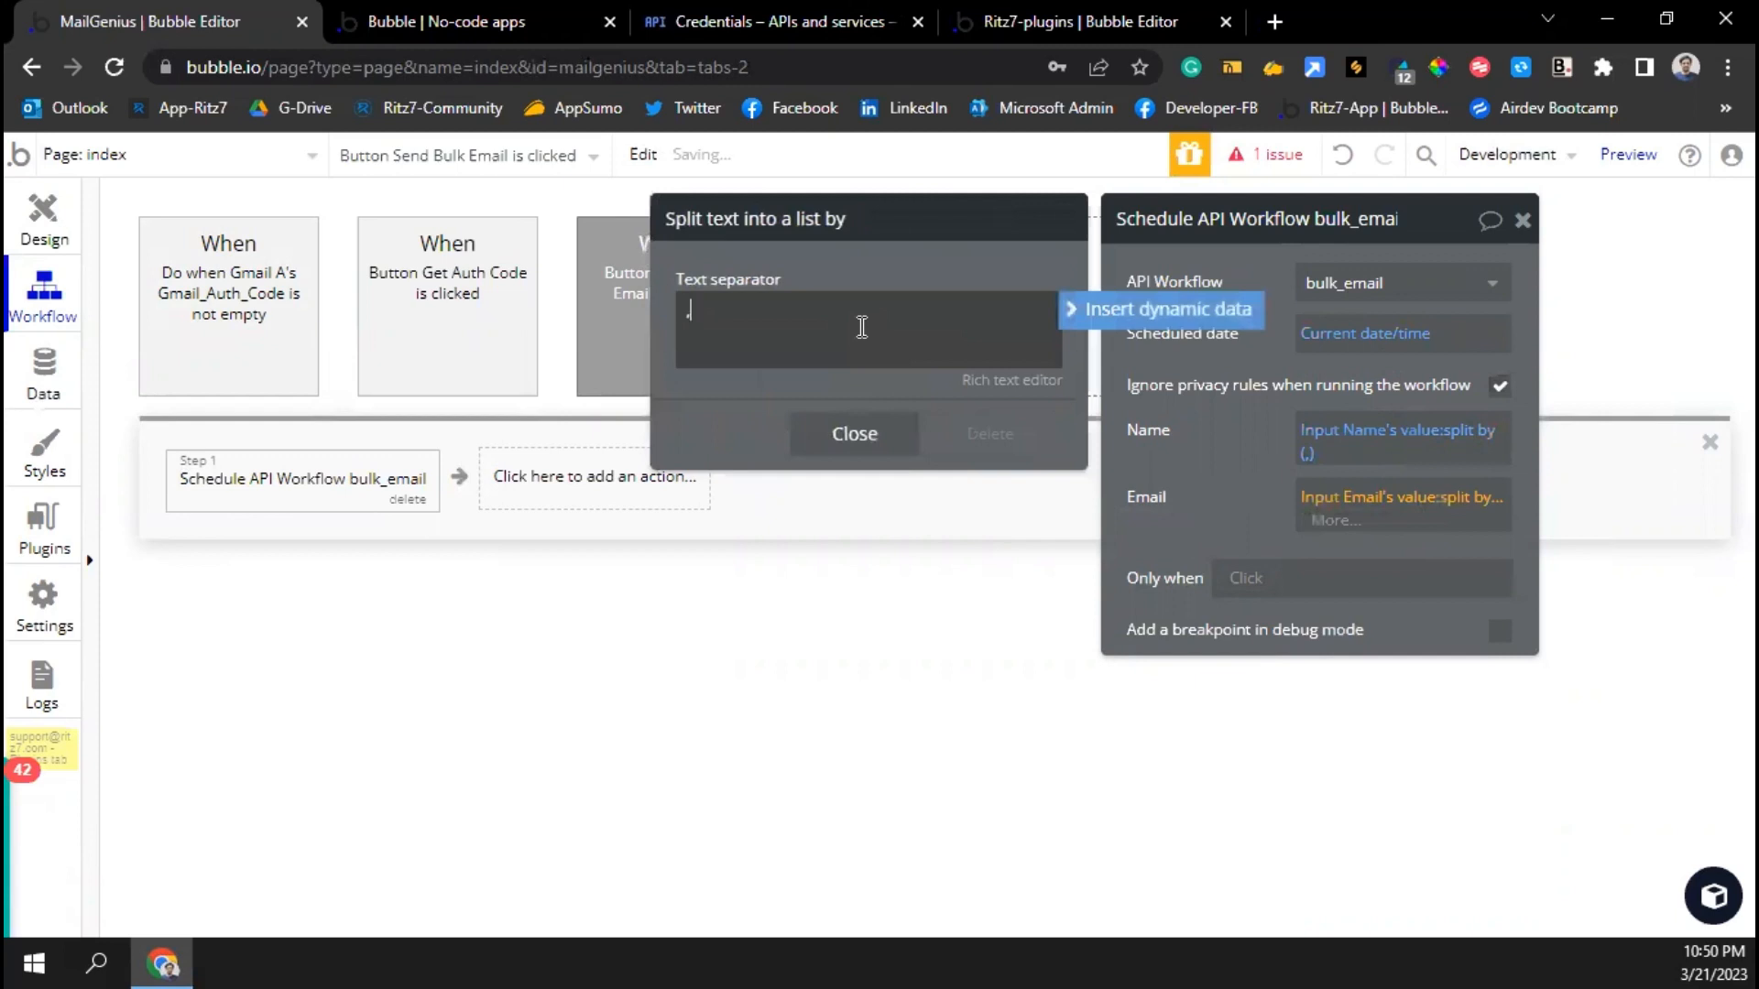
click(855, 436)
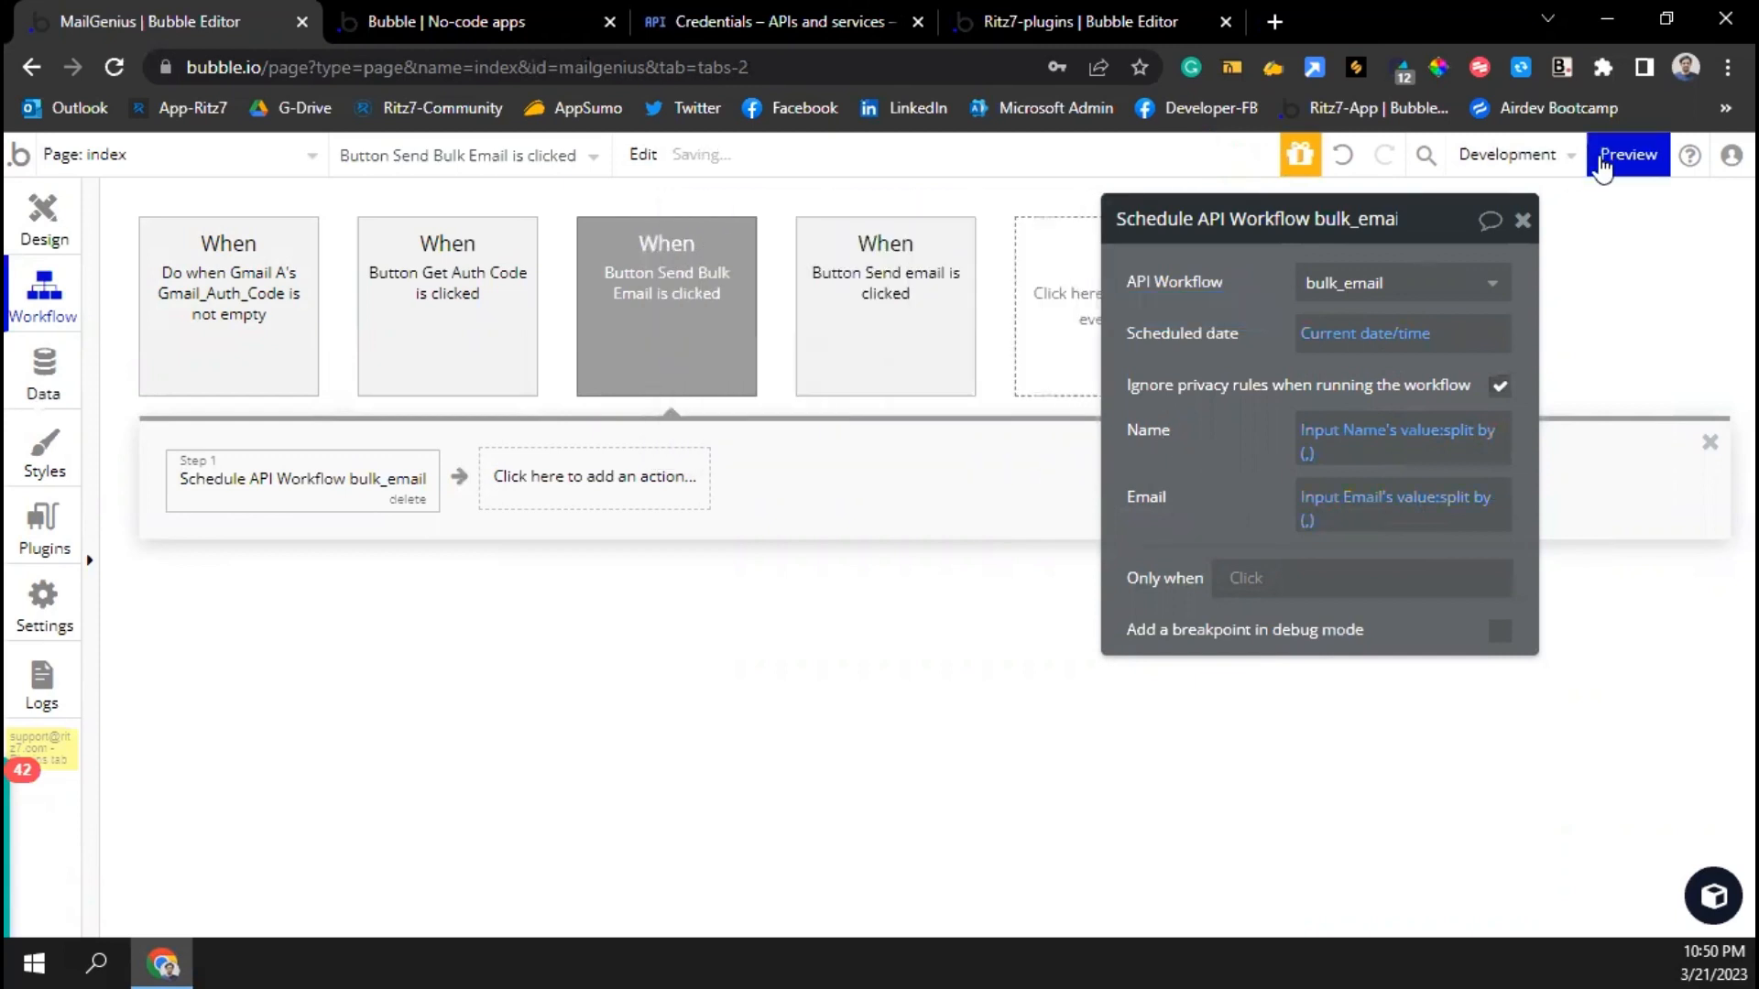
click(1523, 221)
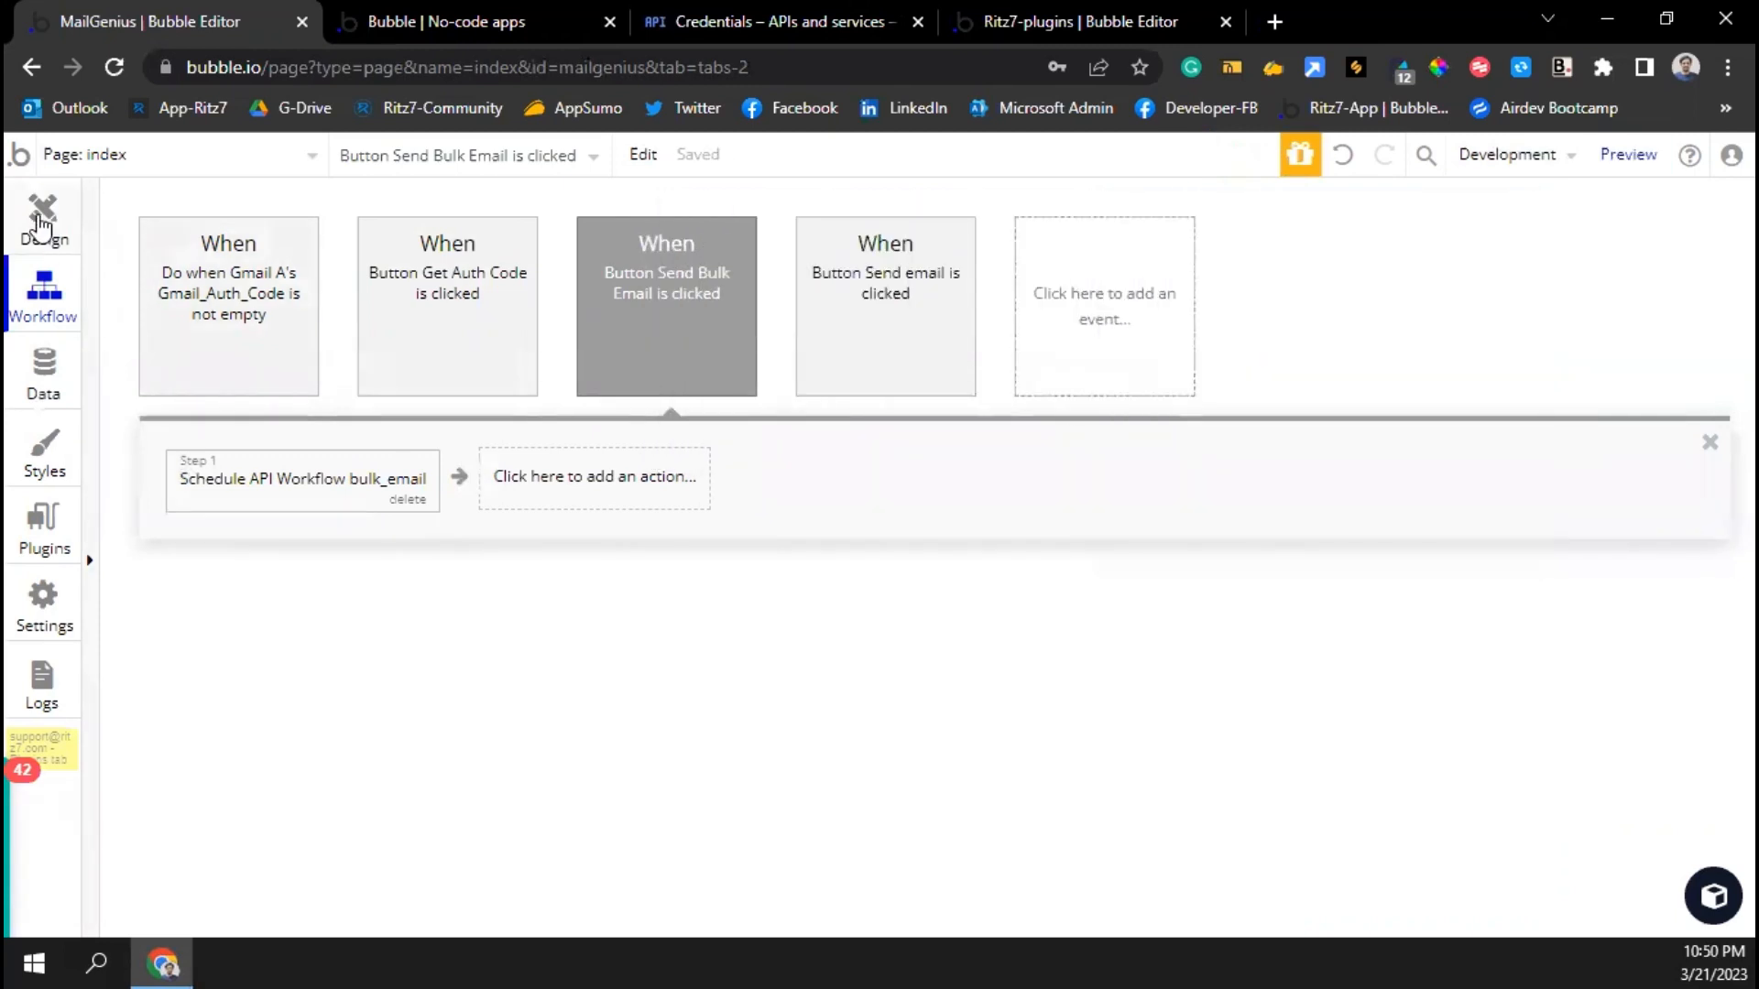
Widen the Send Bulk Email button leftward on the index page
click(40, 222)
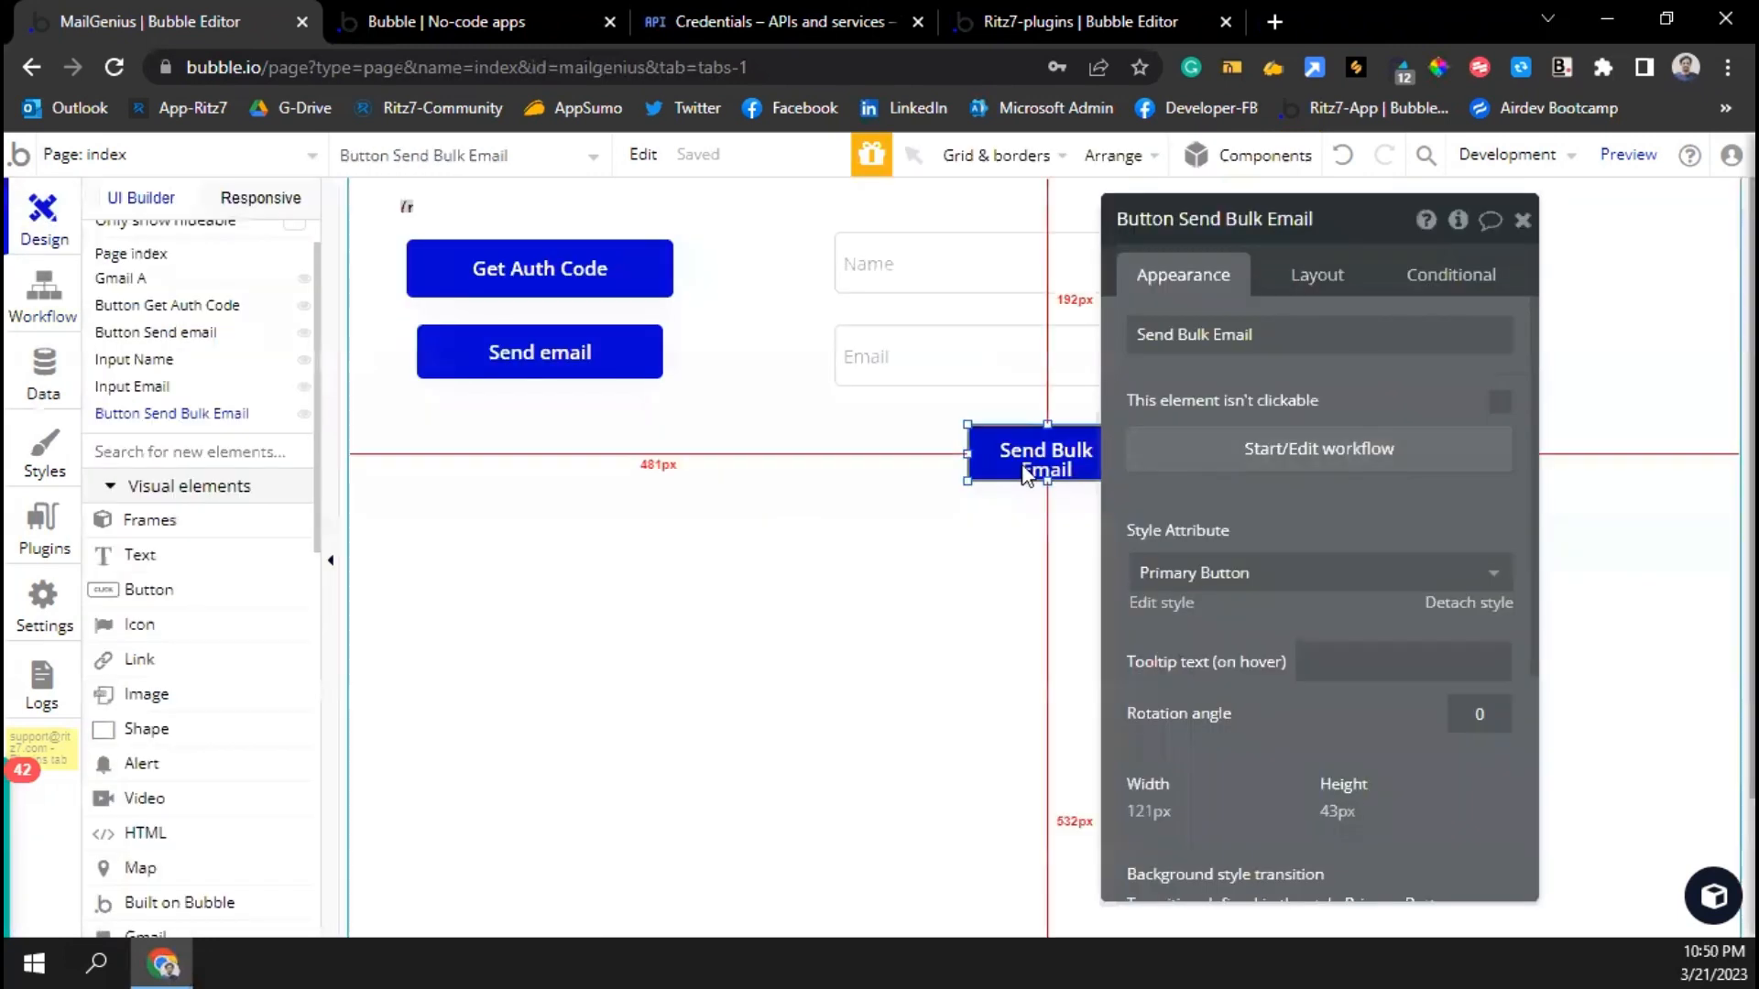
drag(968, 453, 830, 452)
click(832, 541)
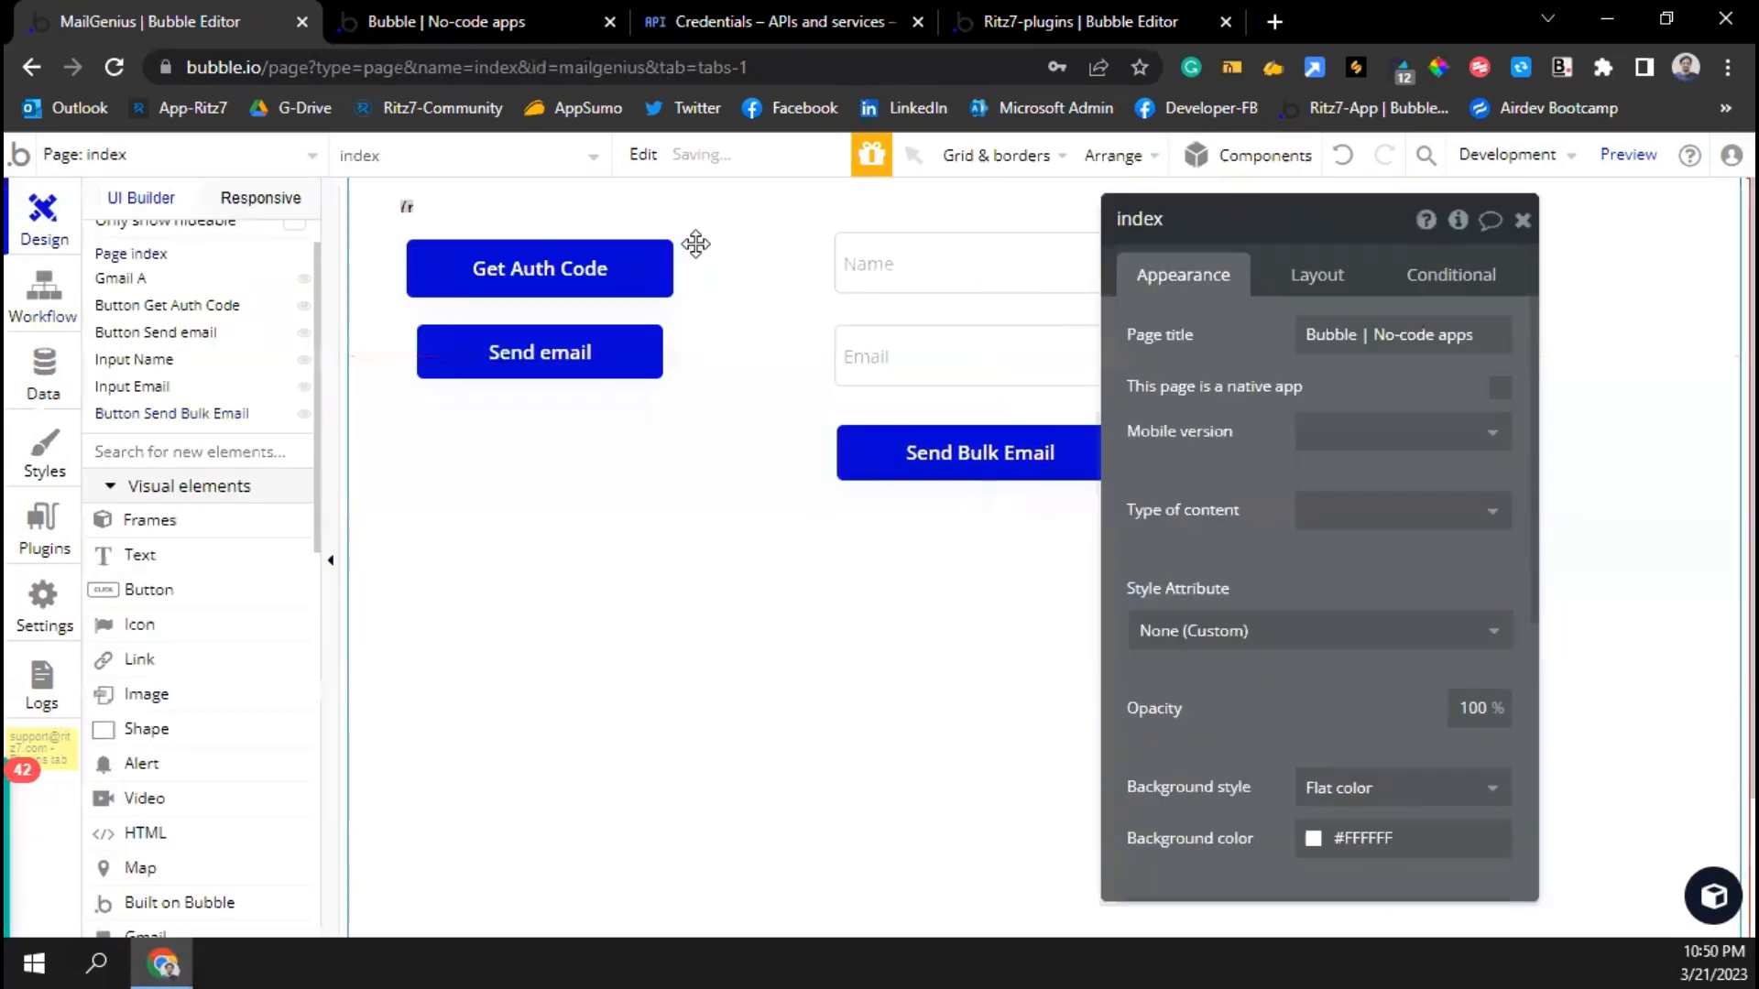
In the preview, enter names Test1,Test2,Test3 and three comma-separated test e-mail addresses
click(420, 15)
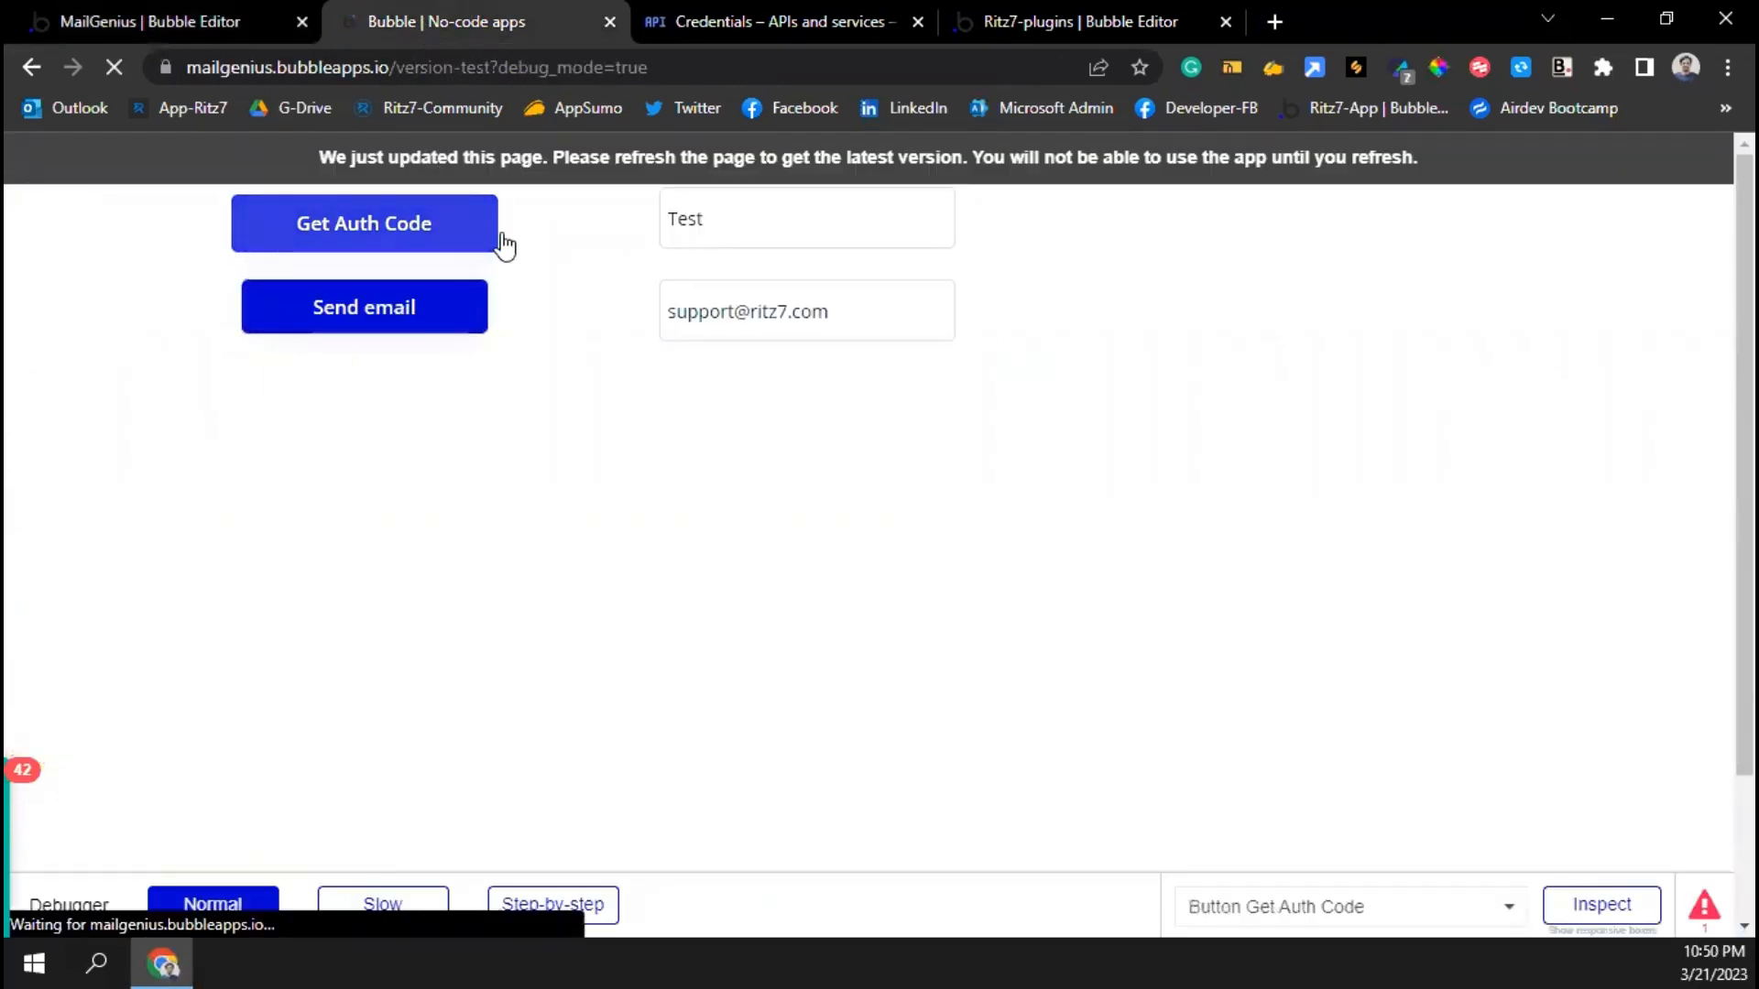
click(720, 221)
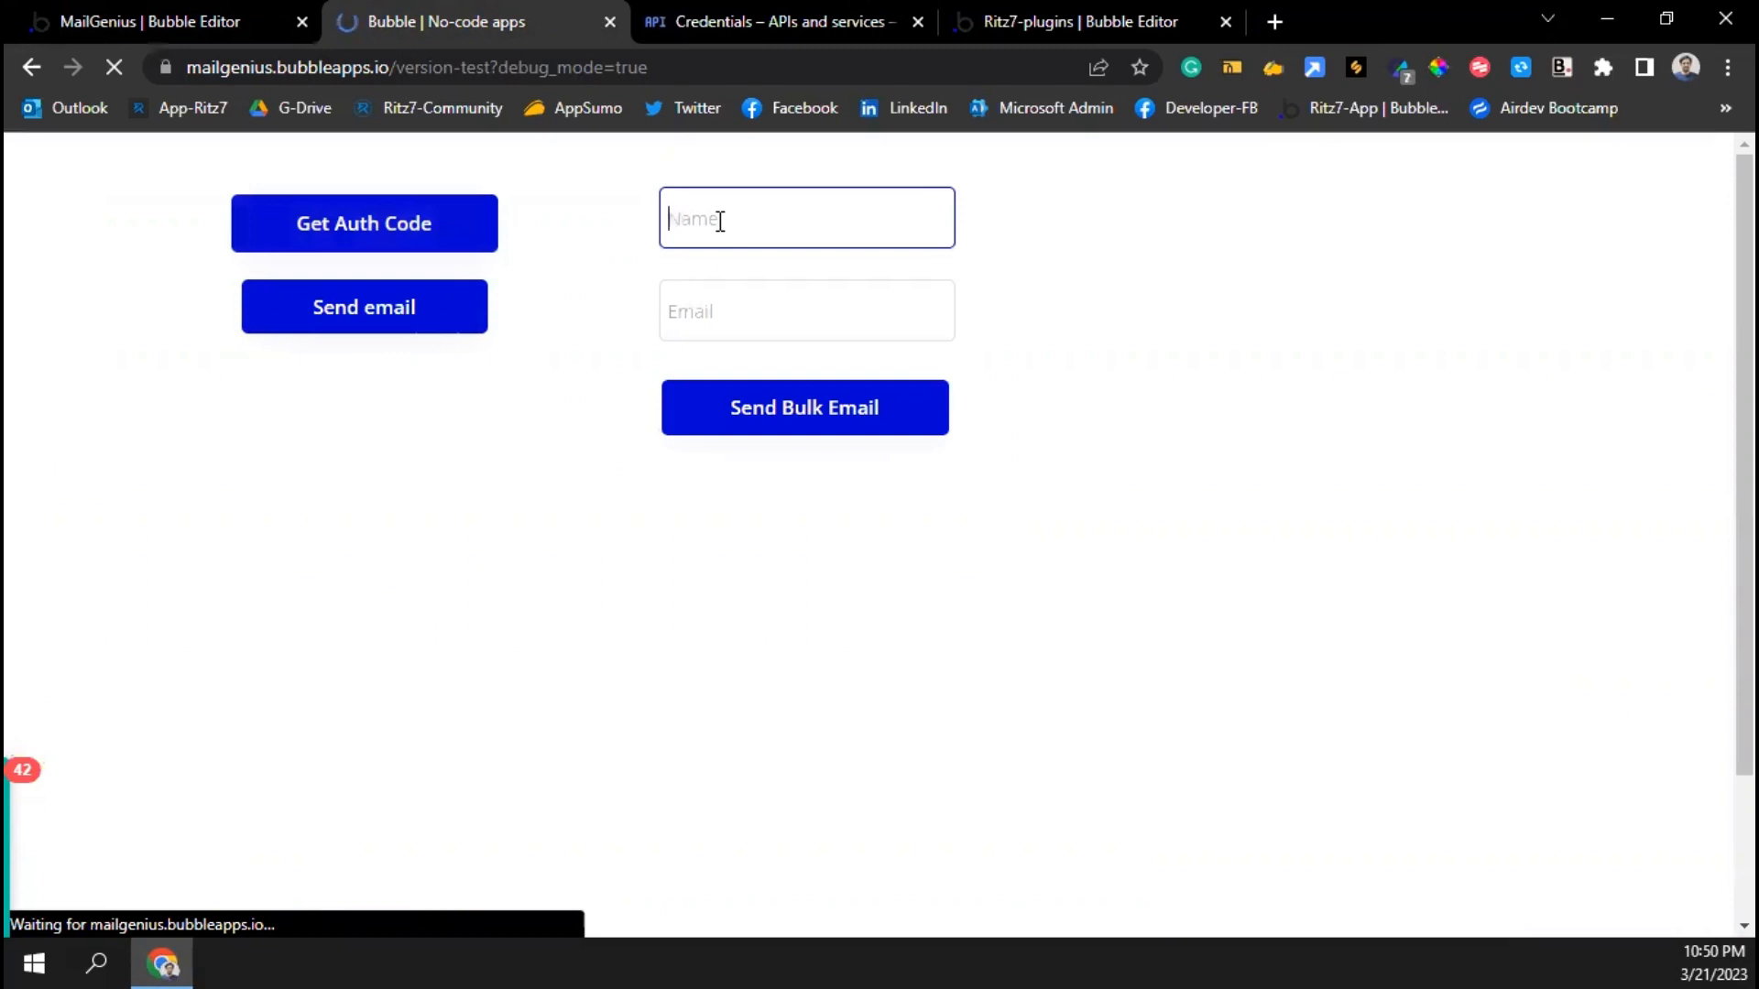
text(Test)
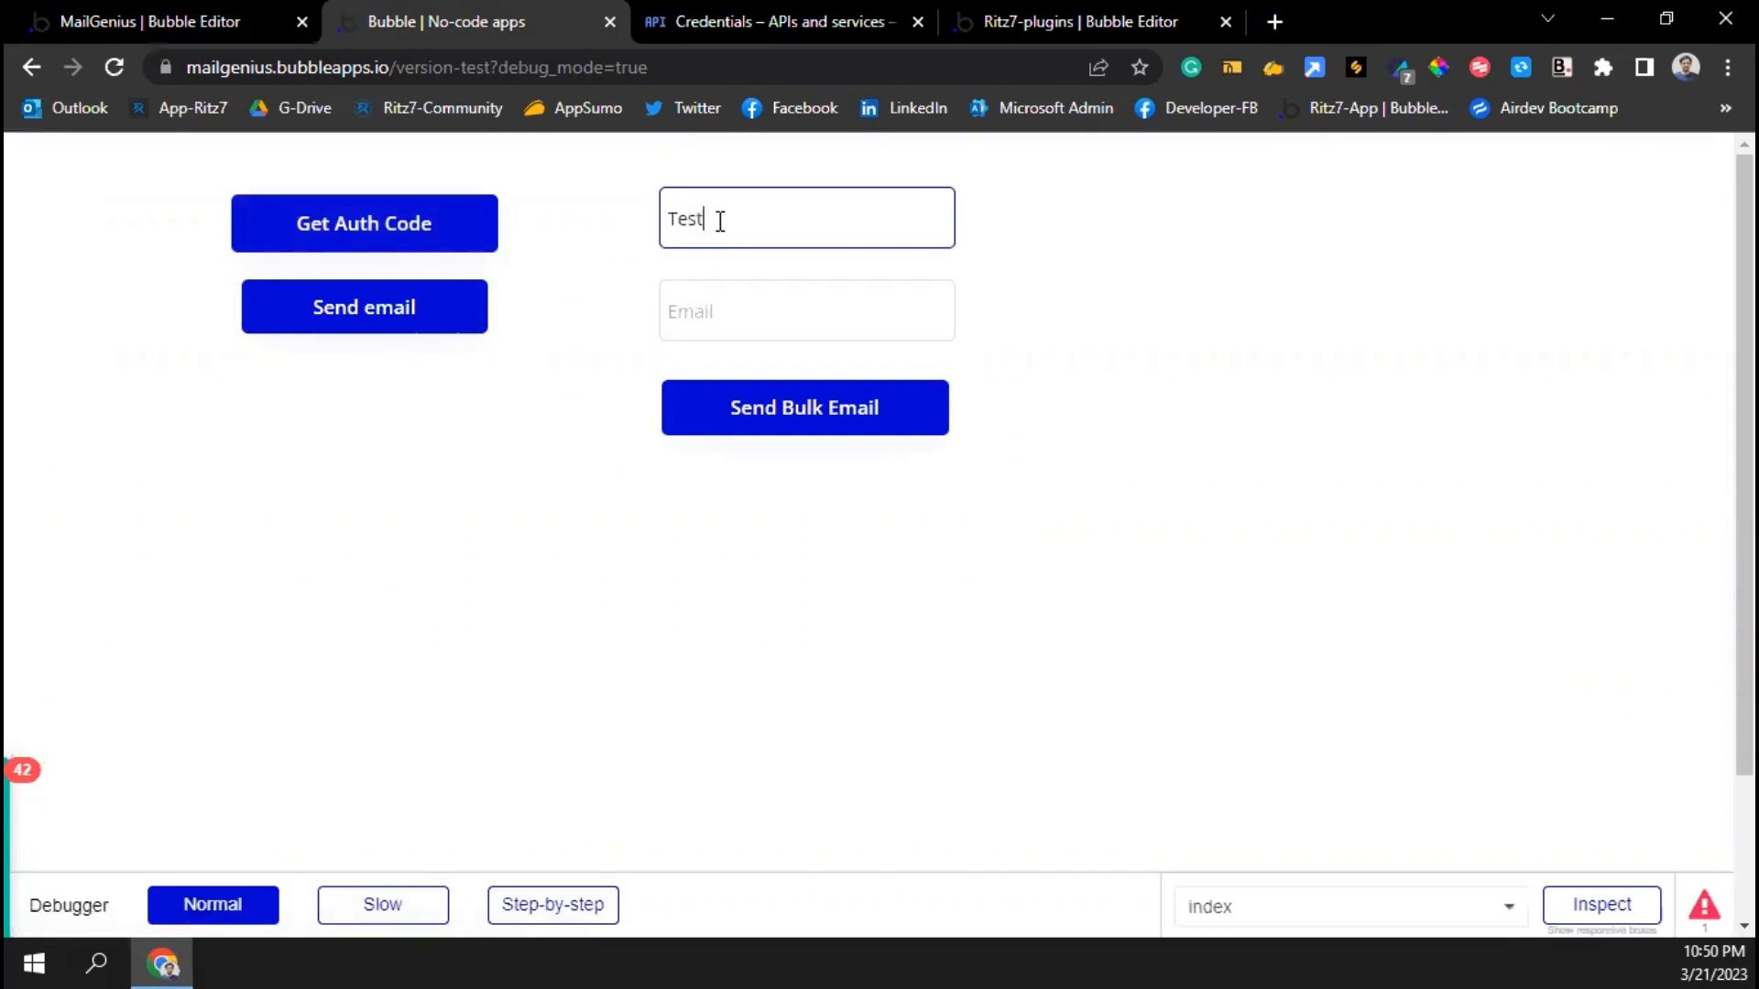
text(1,Test2,Test3)
click(720, 308)
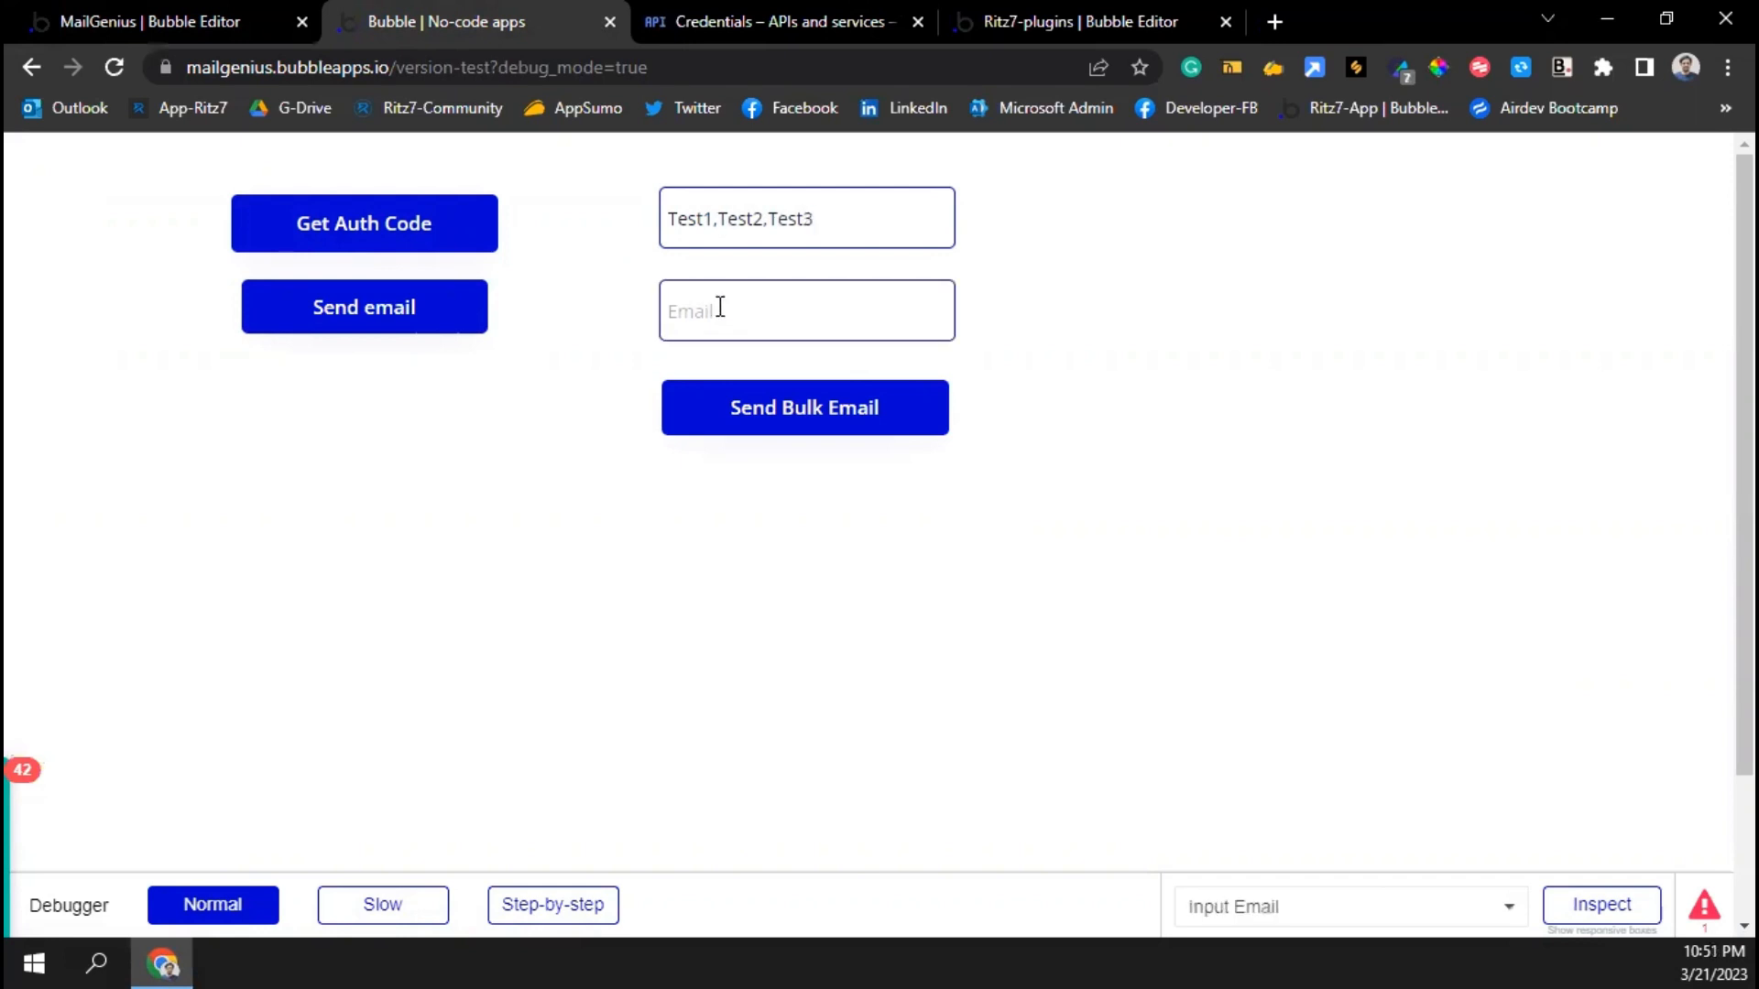
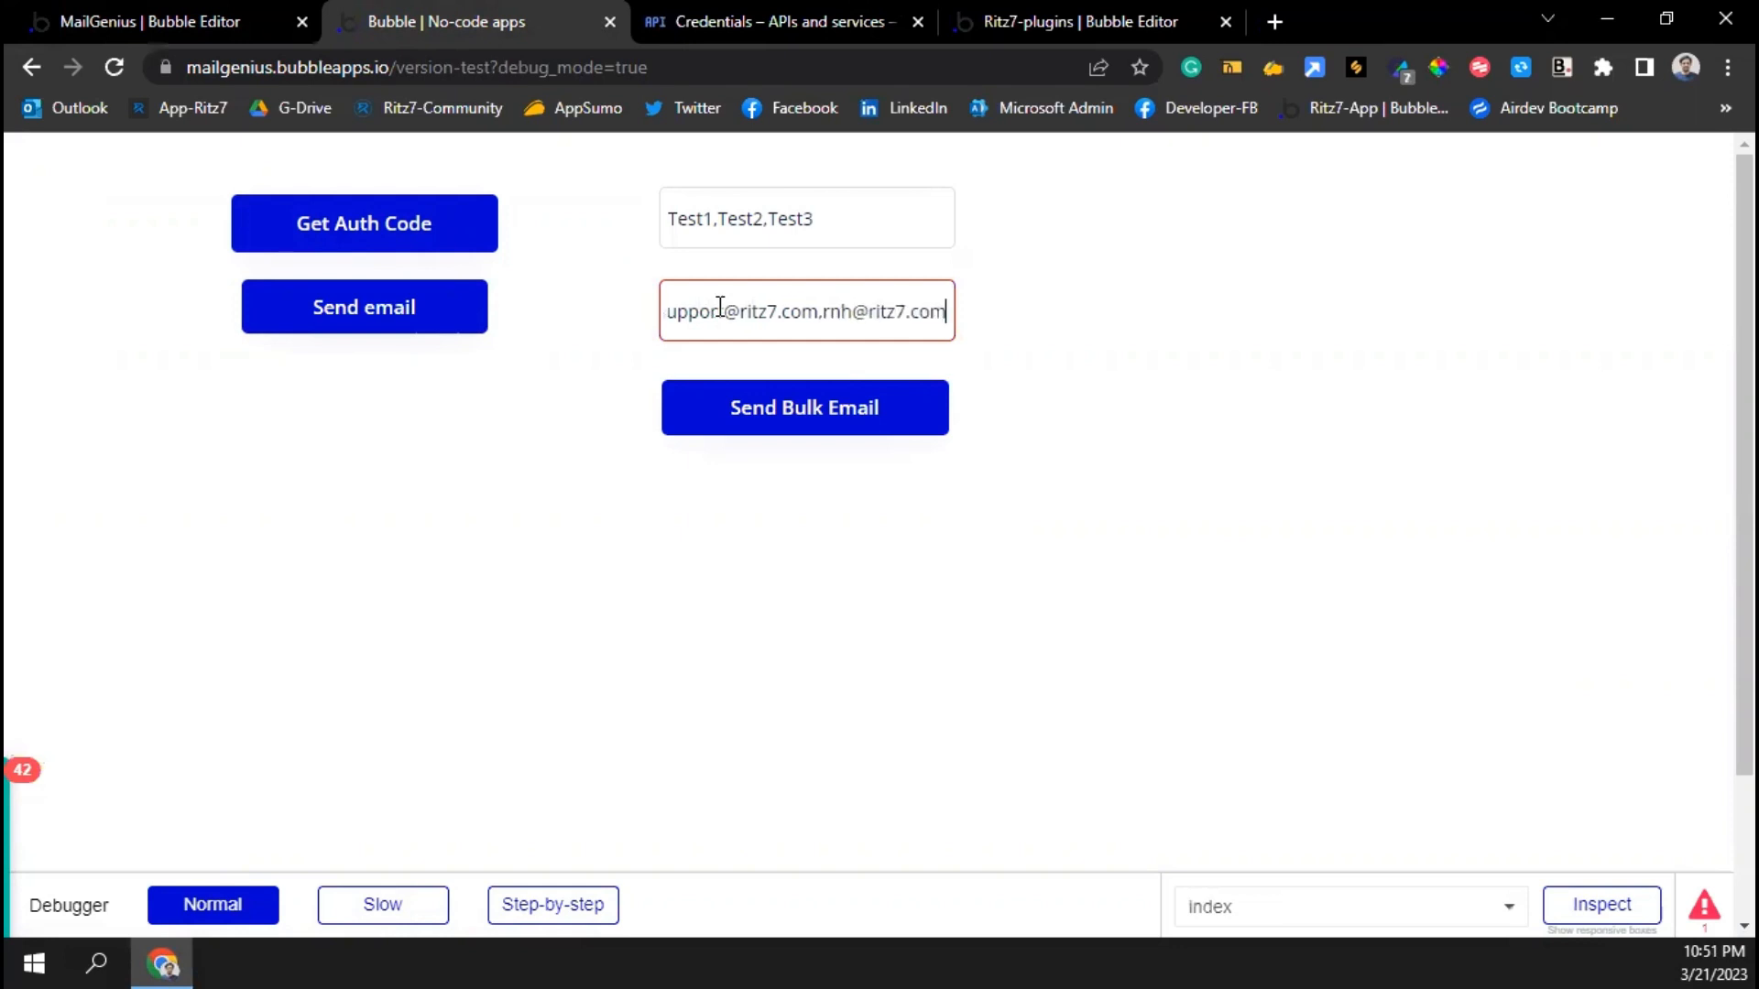
text(,)
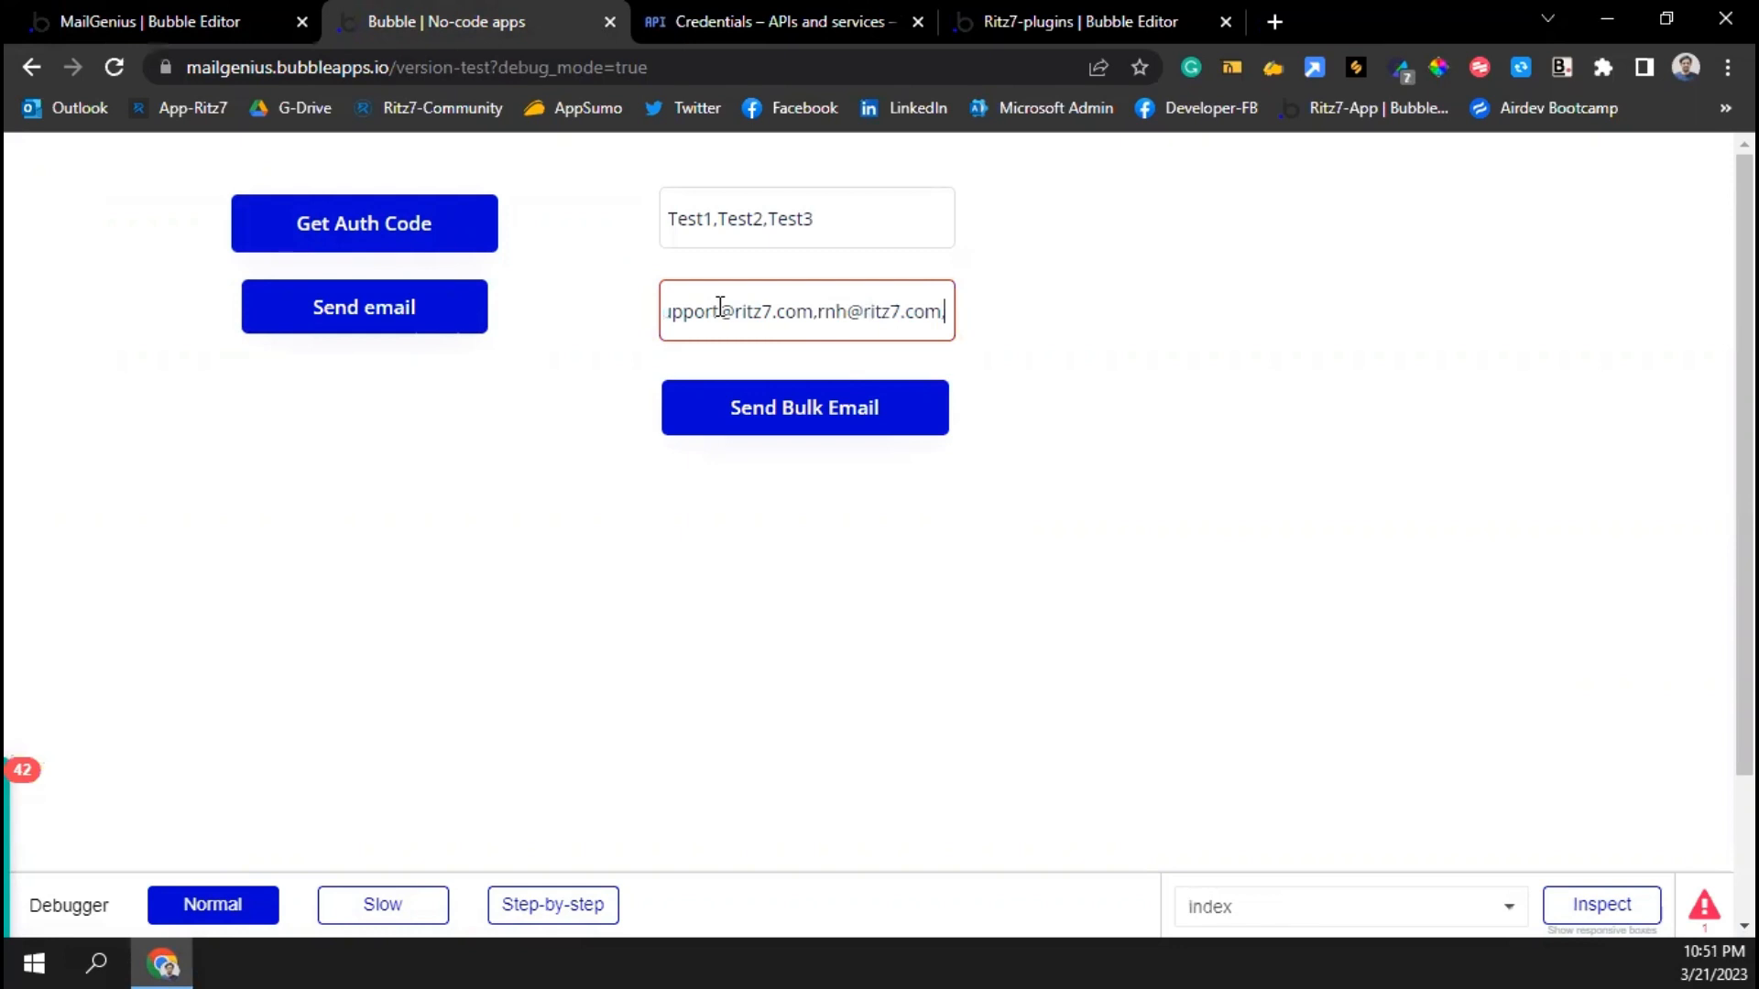
text(abcd)
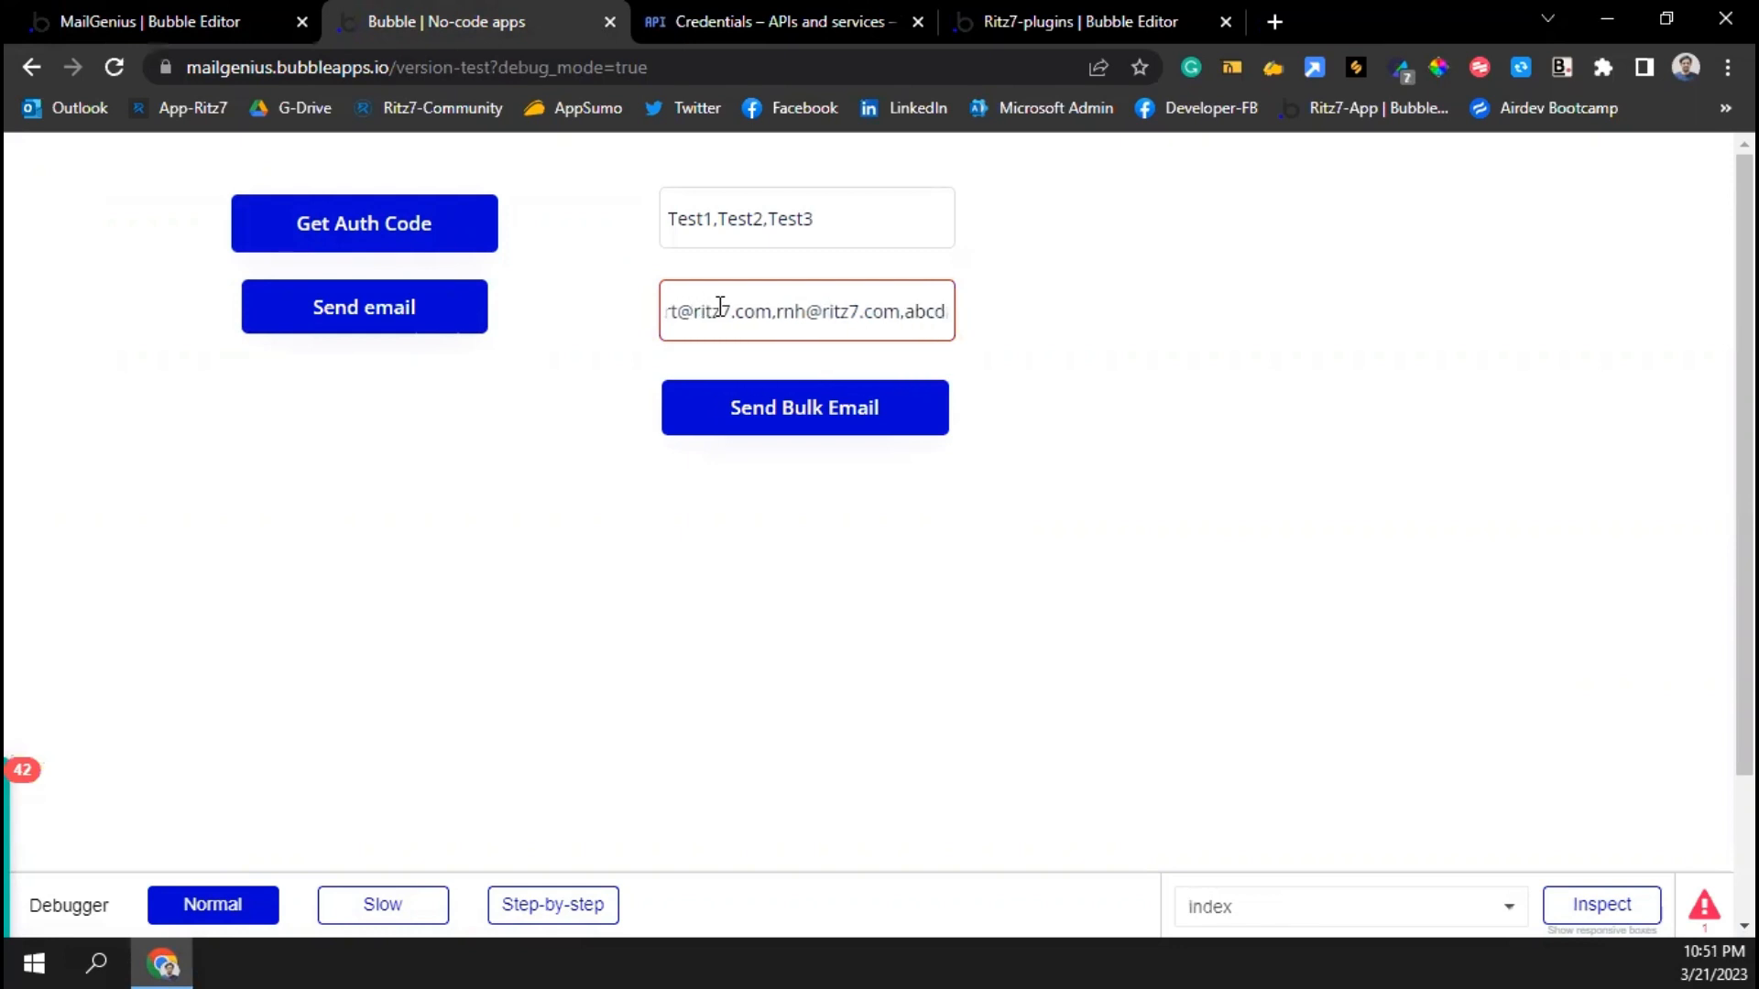
text(@xyz.com)
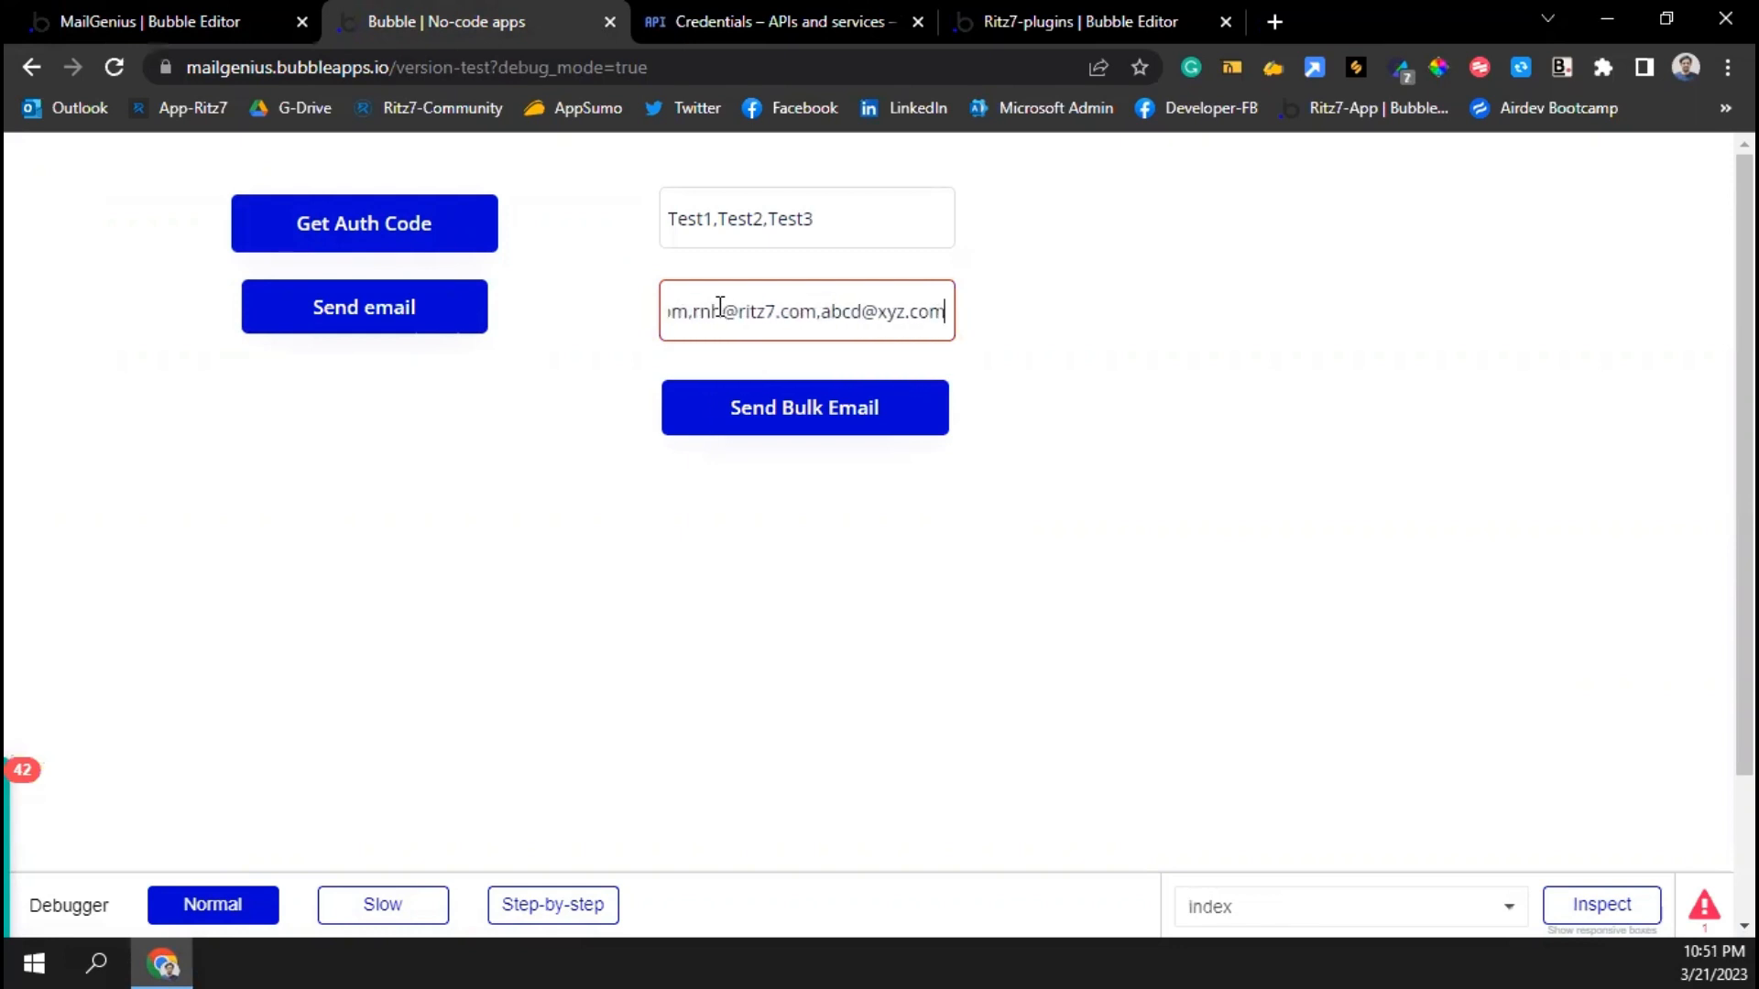
click(775, 361)
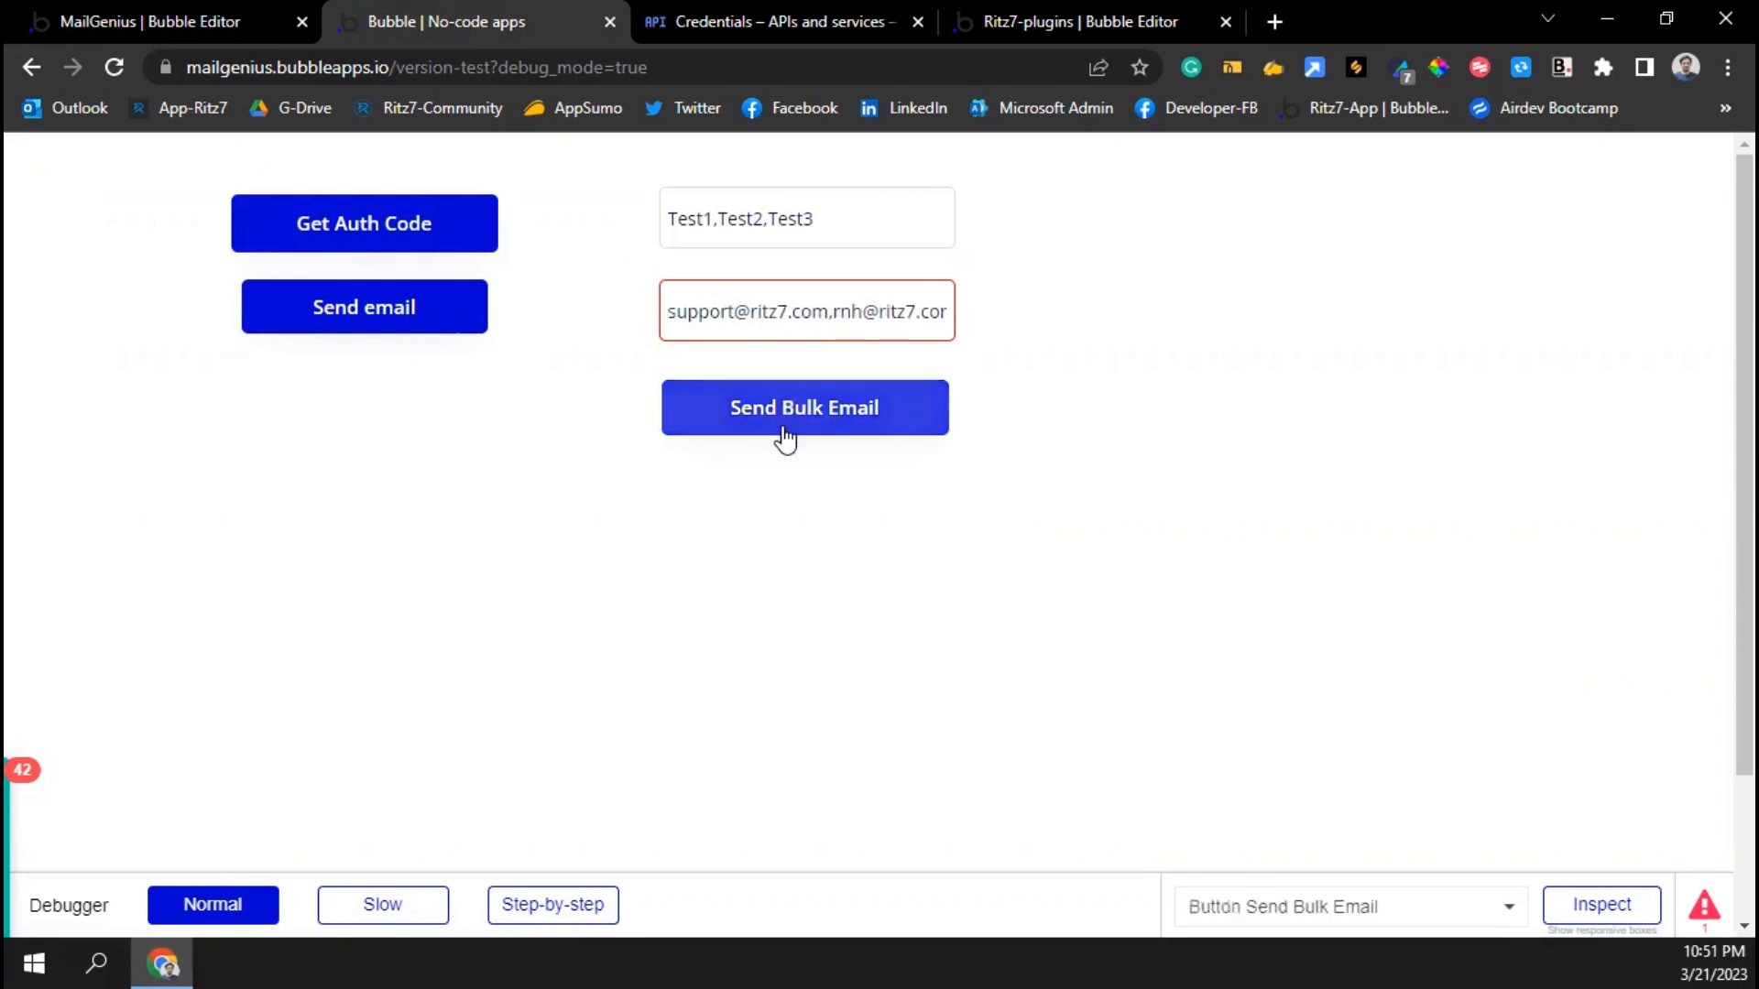
click(182, 15)
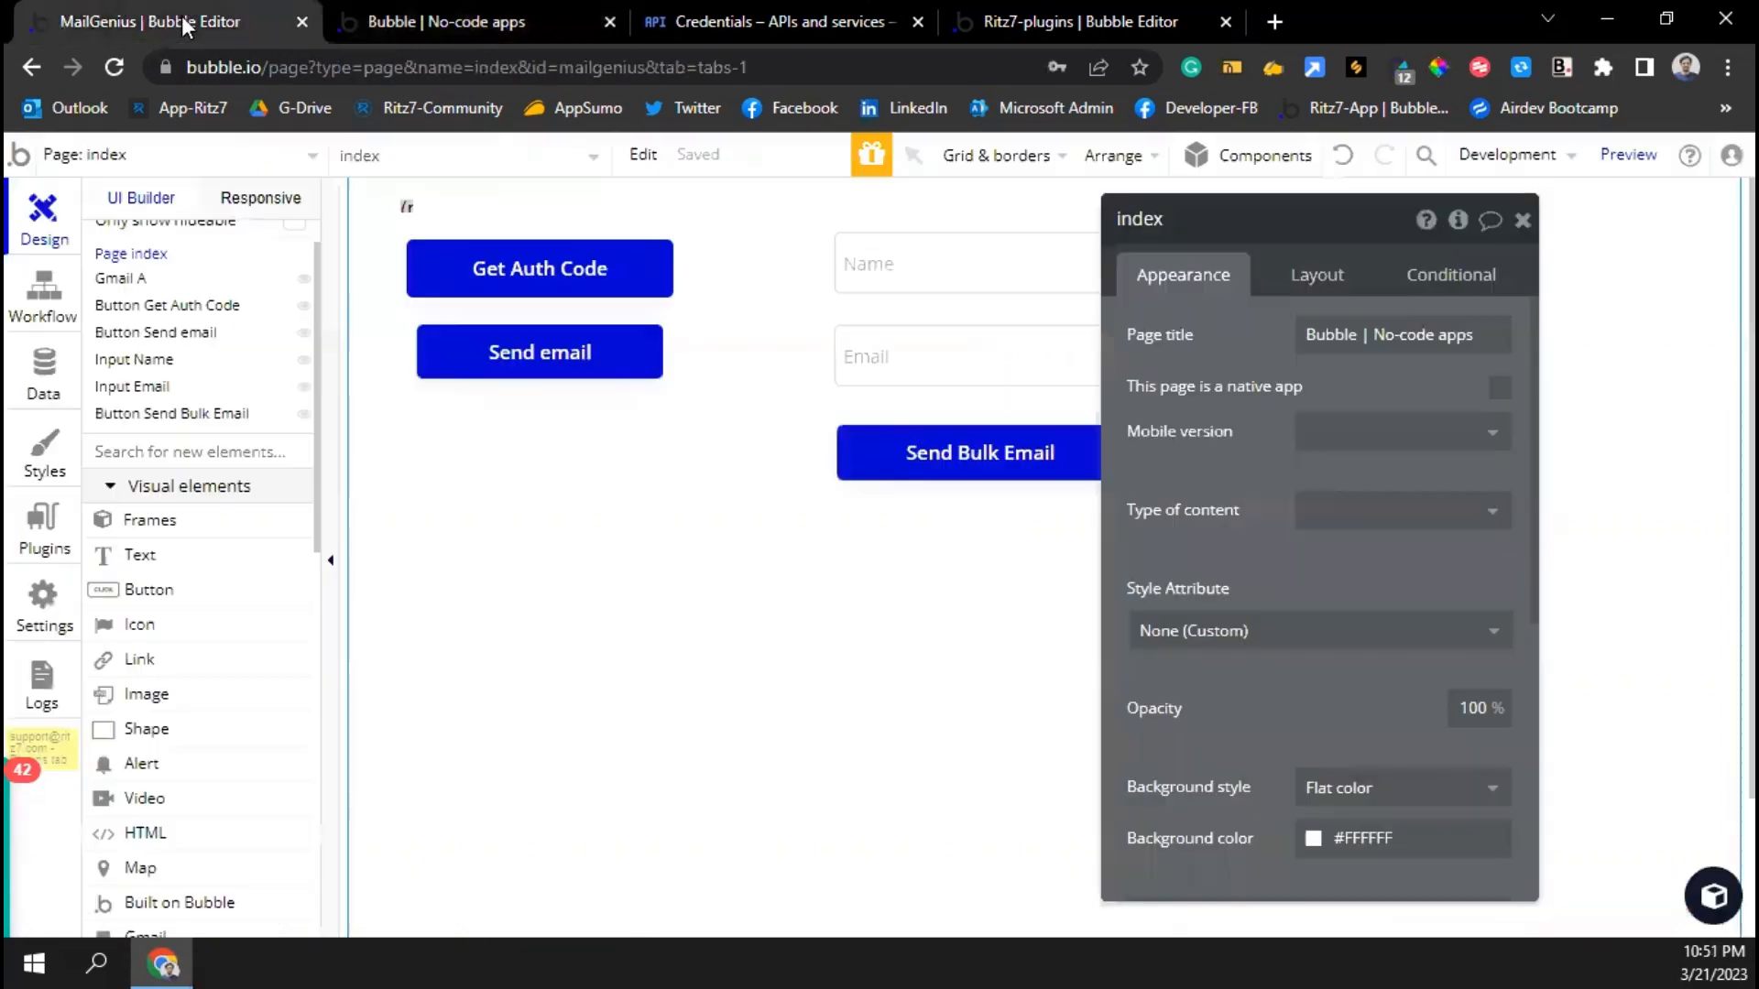
After a send attempt from the test page, set the Email input's content format to Text
click(447, 15)
click(757, 419)
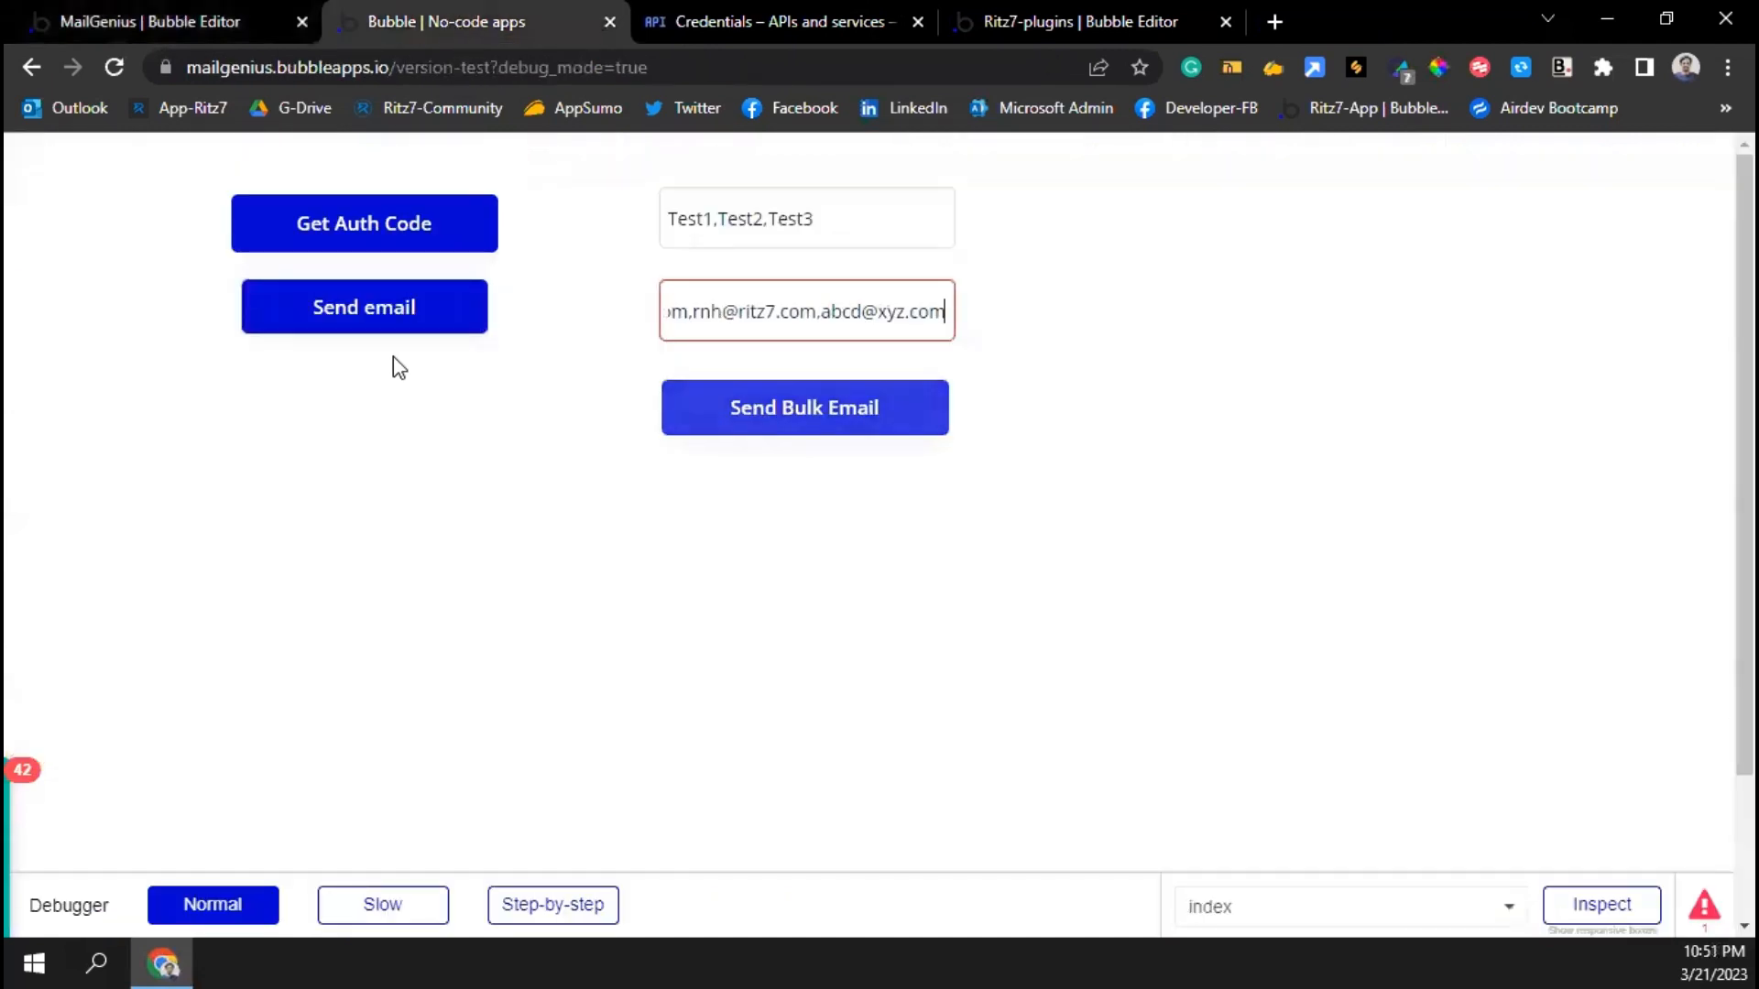
click(220, 27)
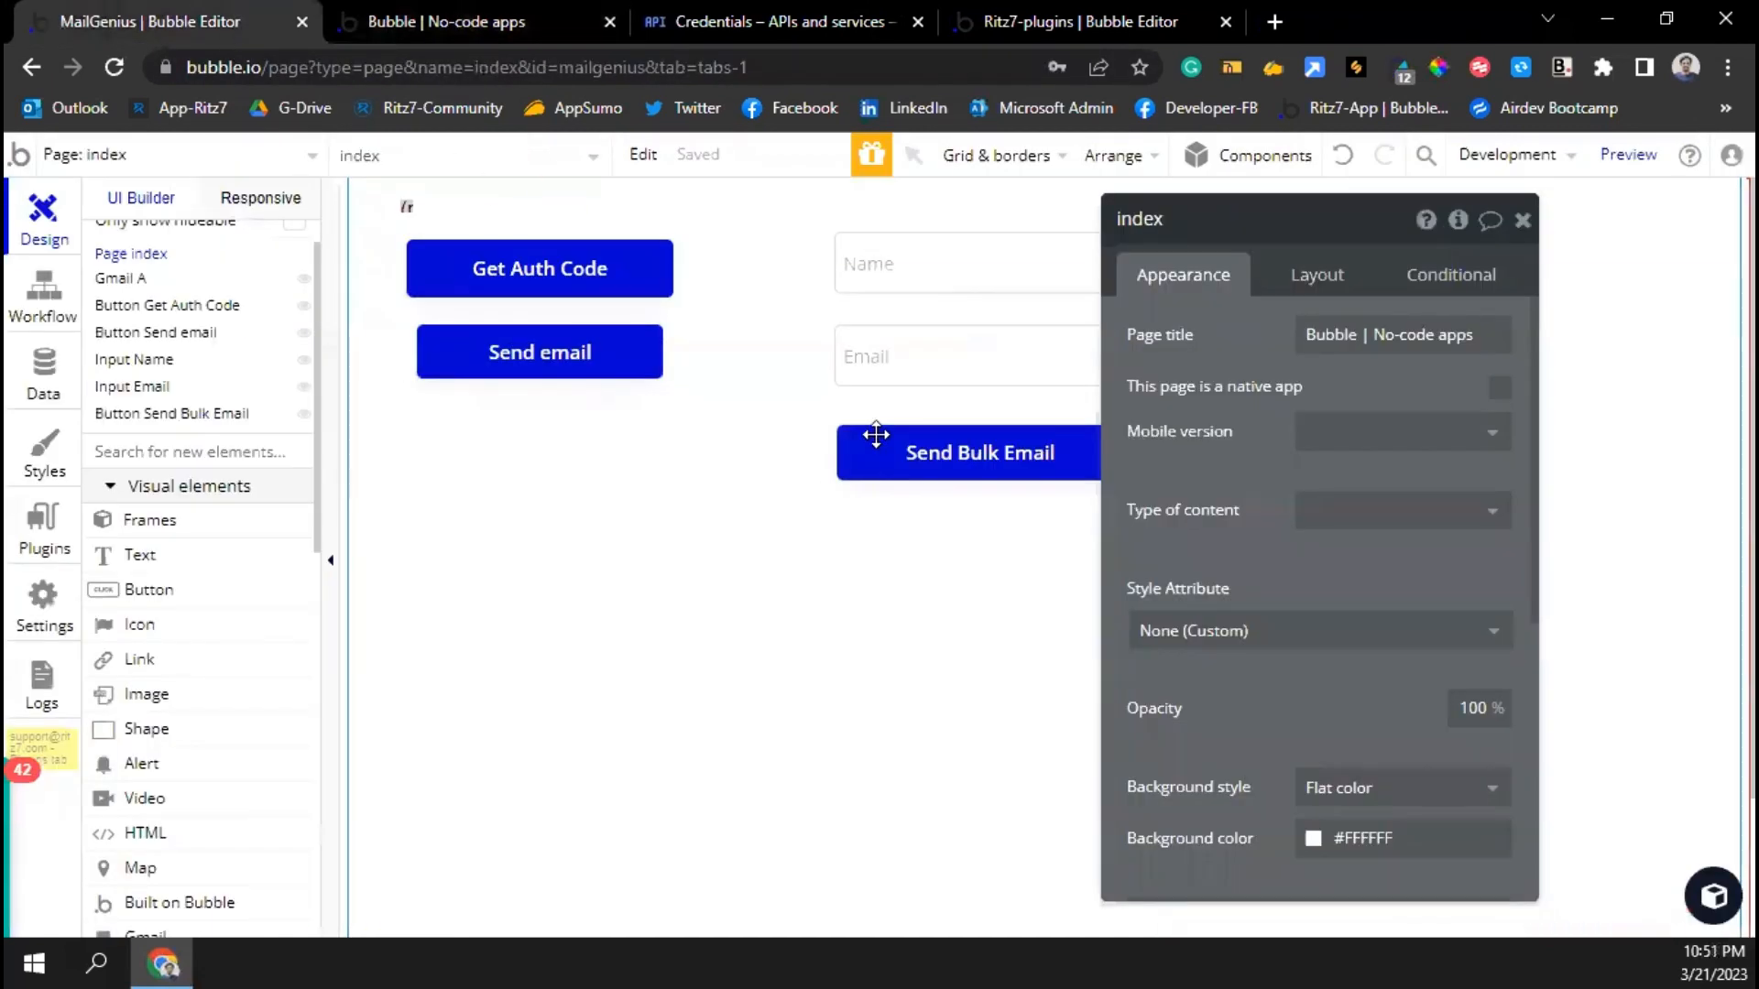
click(952, 362)
click(1402, 484)
click(1335, 526)
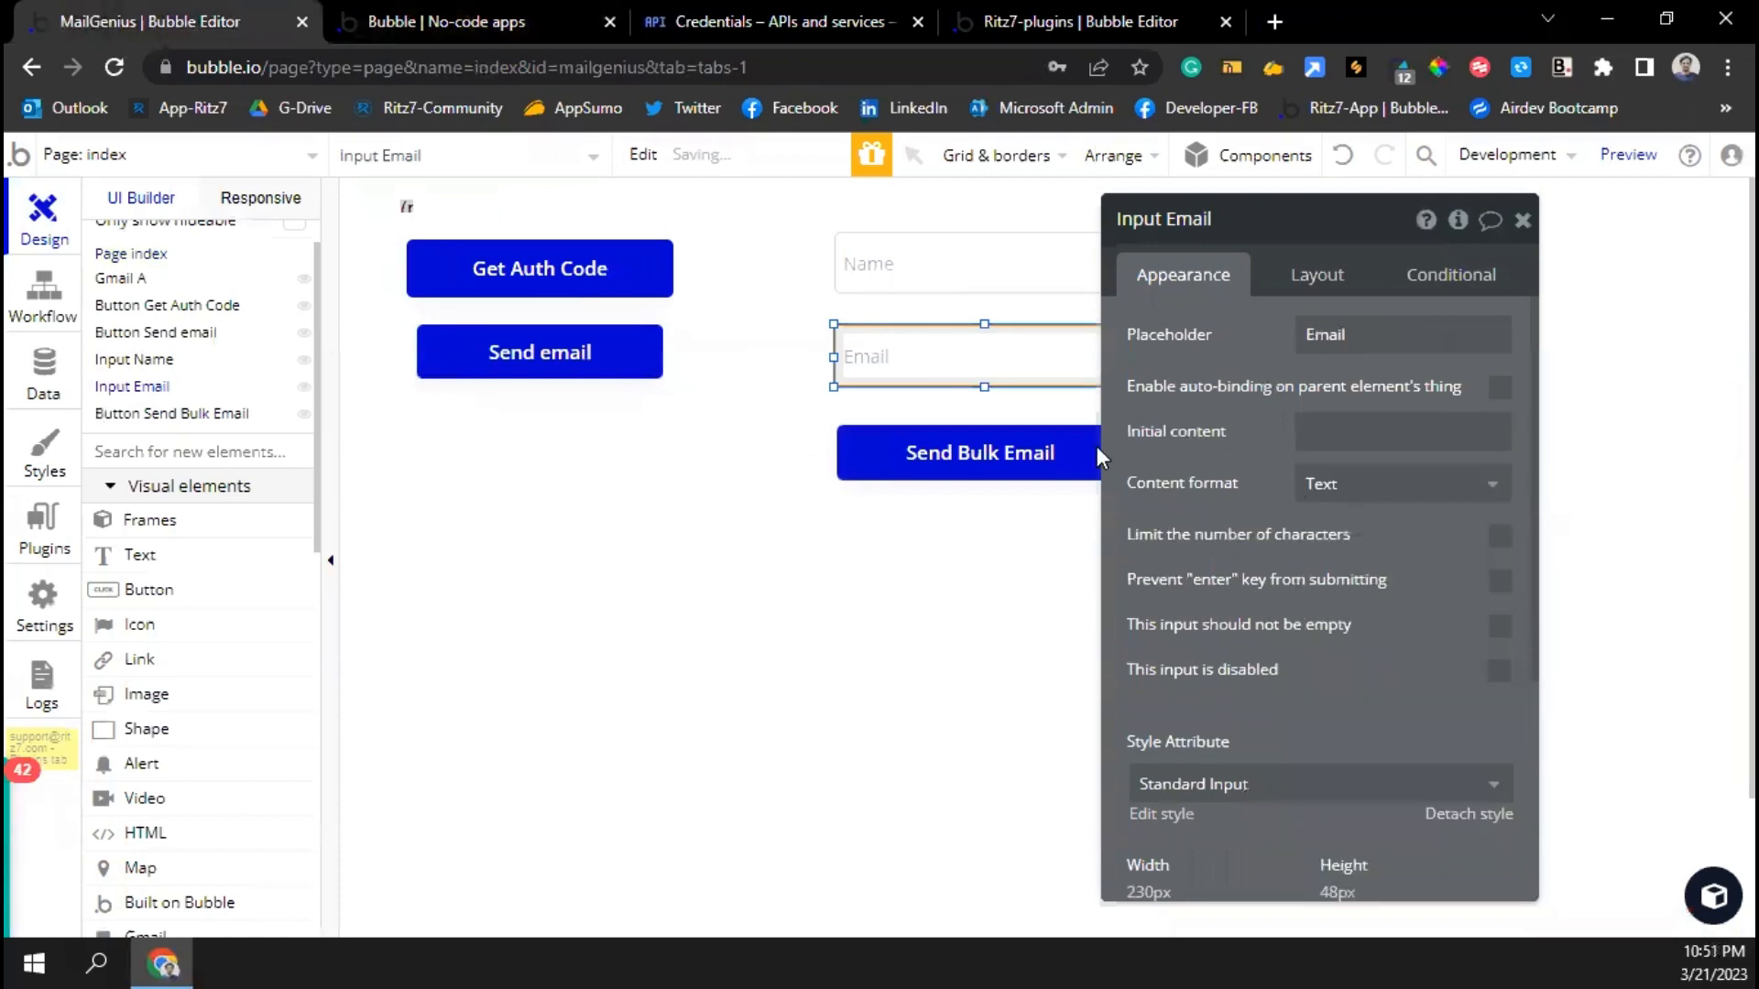
Reload the test page, re-paste the address list, enter names 'Test1,Test2,Test3', and send the bulk email
click(438, 19)
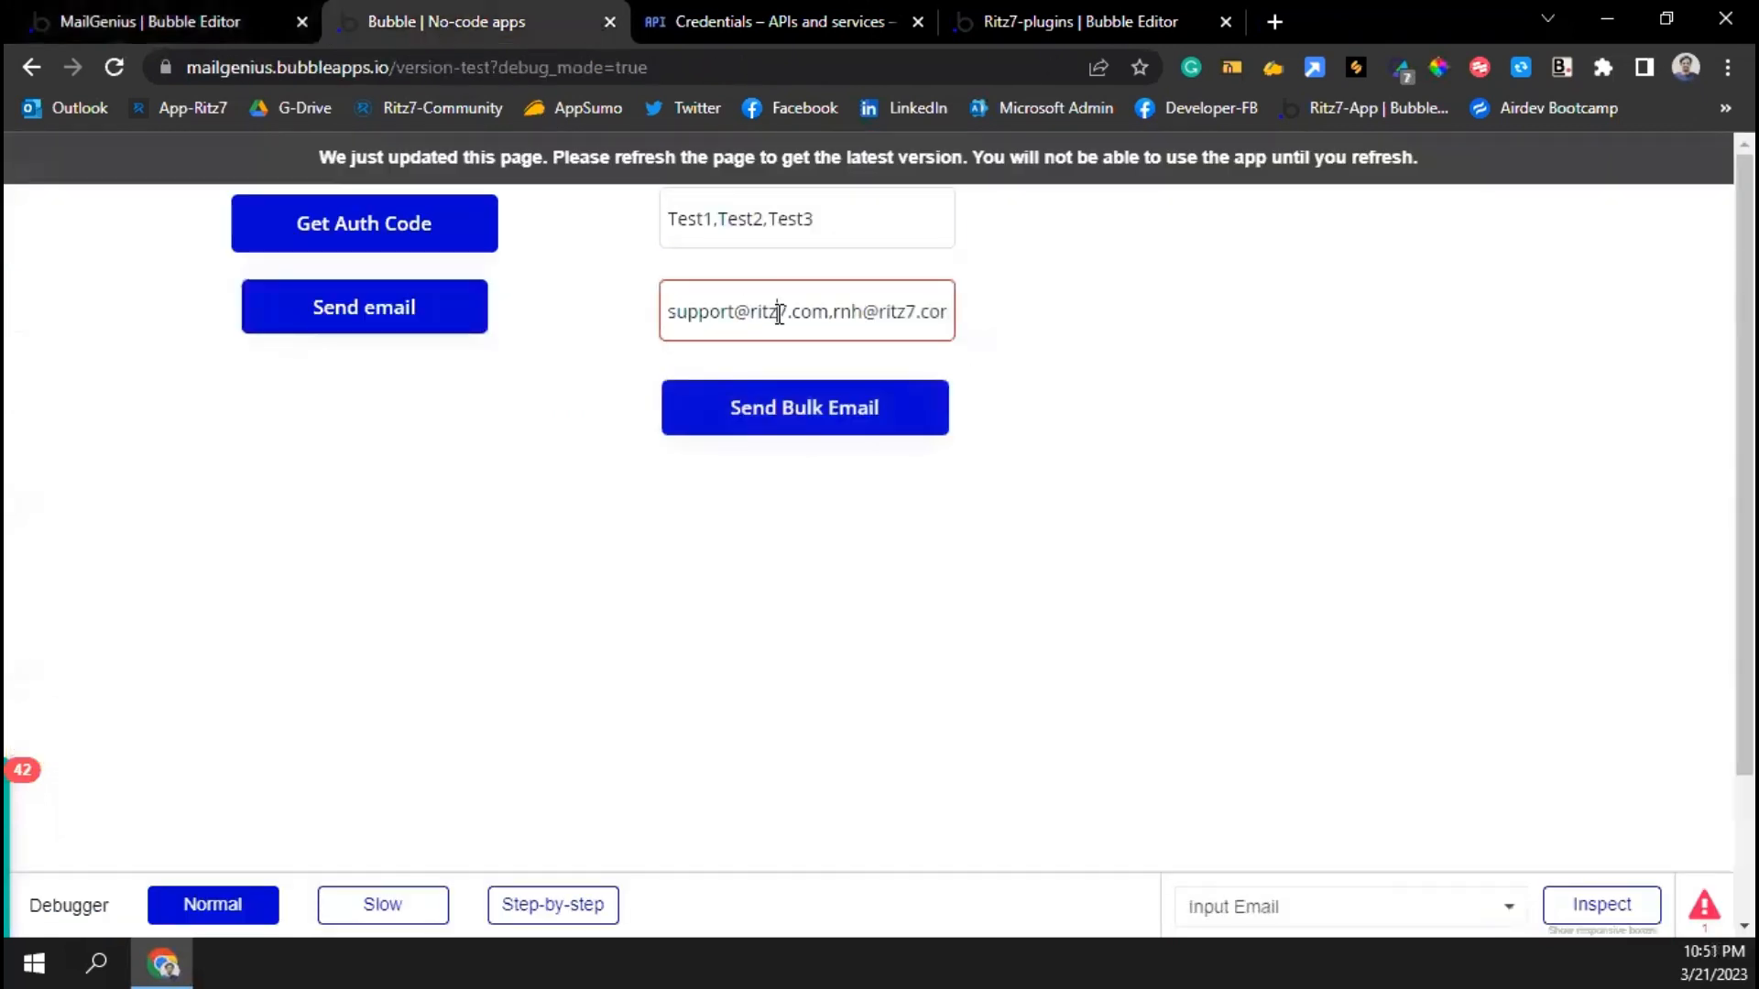
triple_click(780, 313)
click(621, 163)
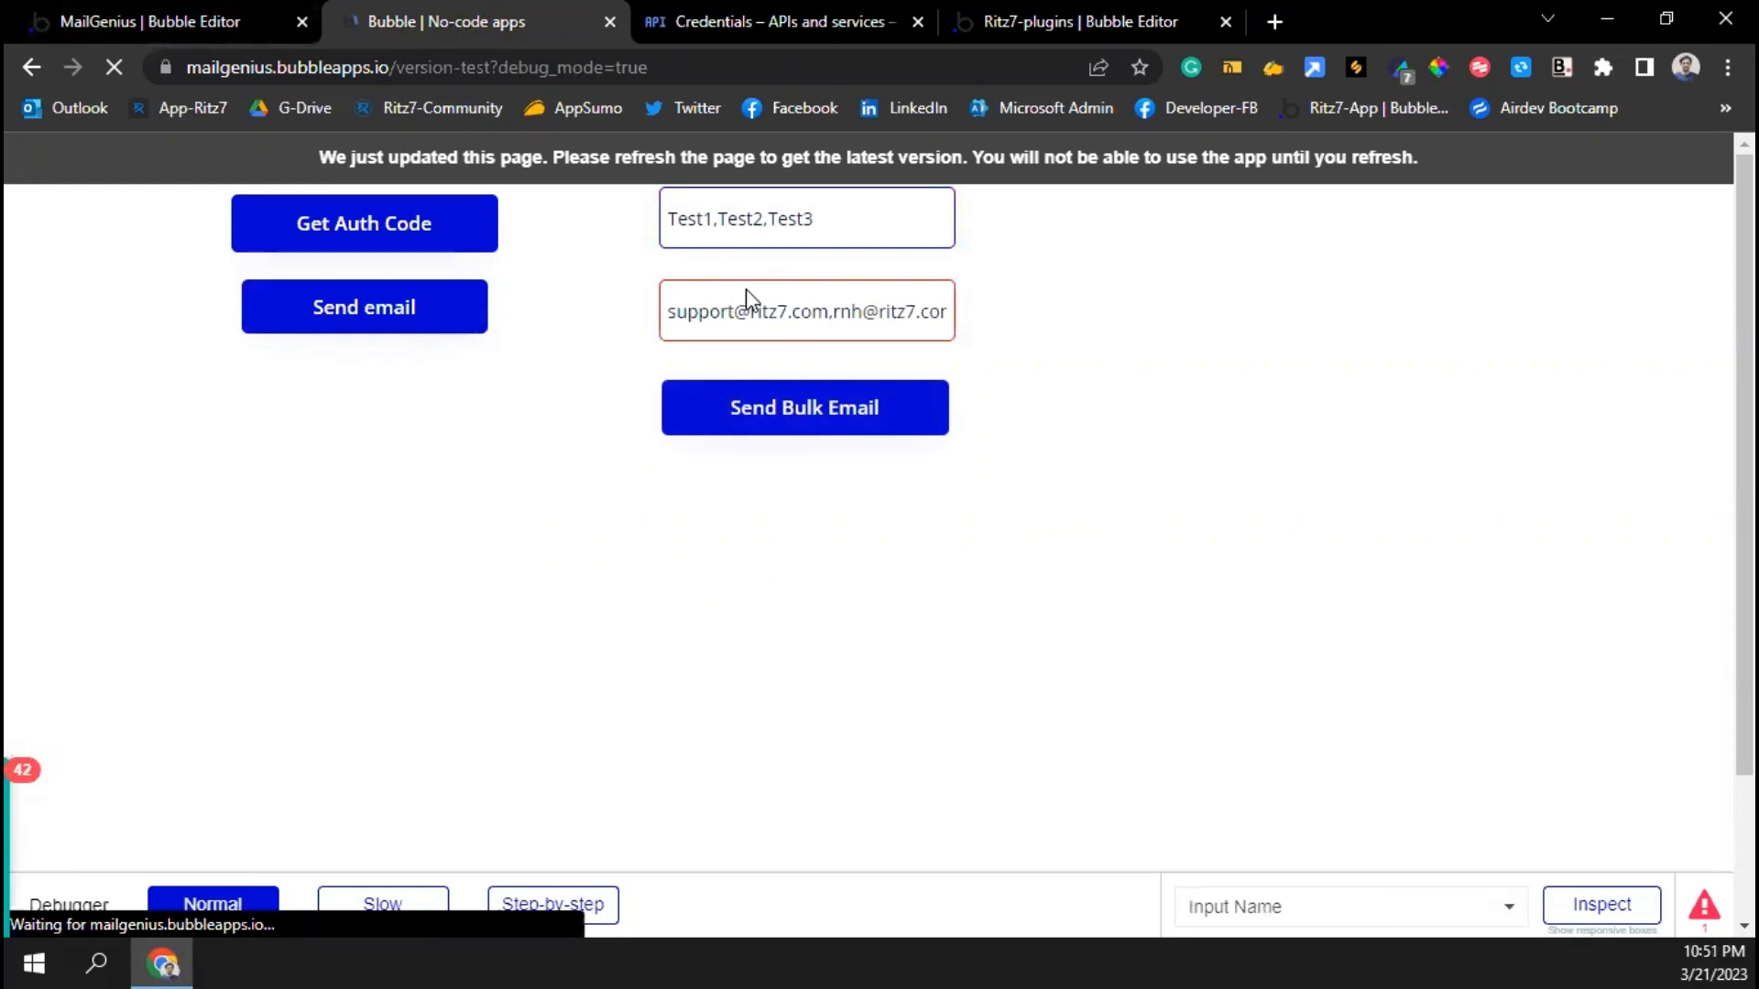
key(ctrl+v)
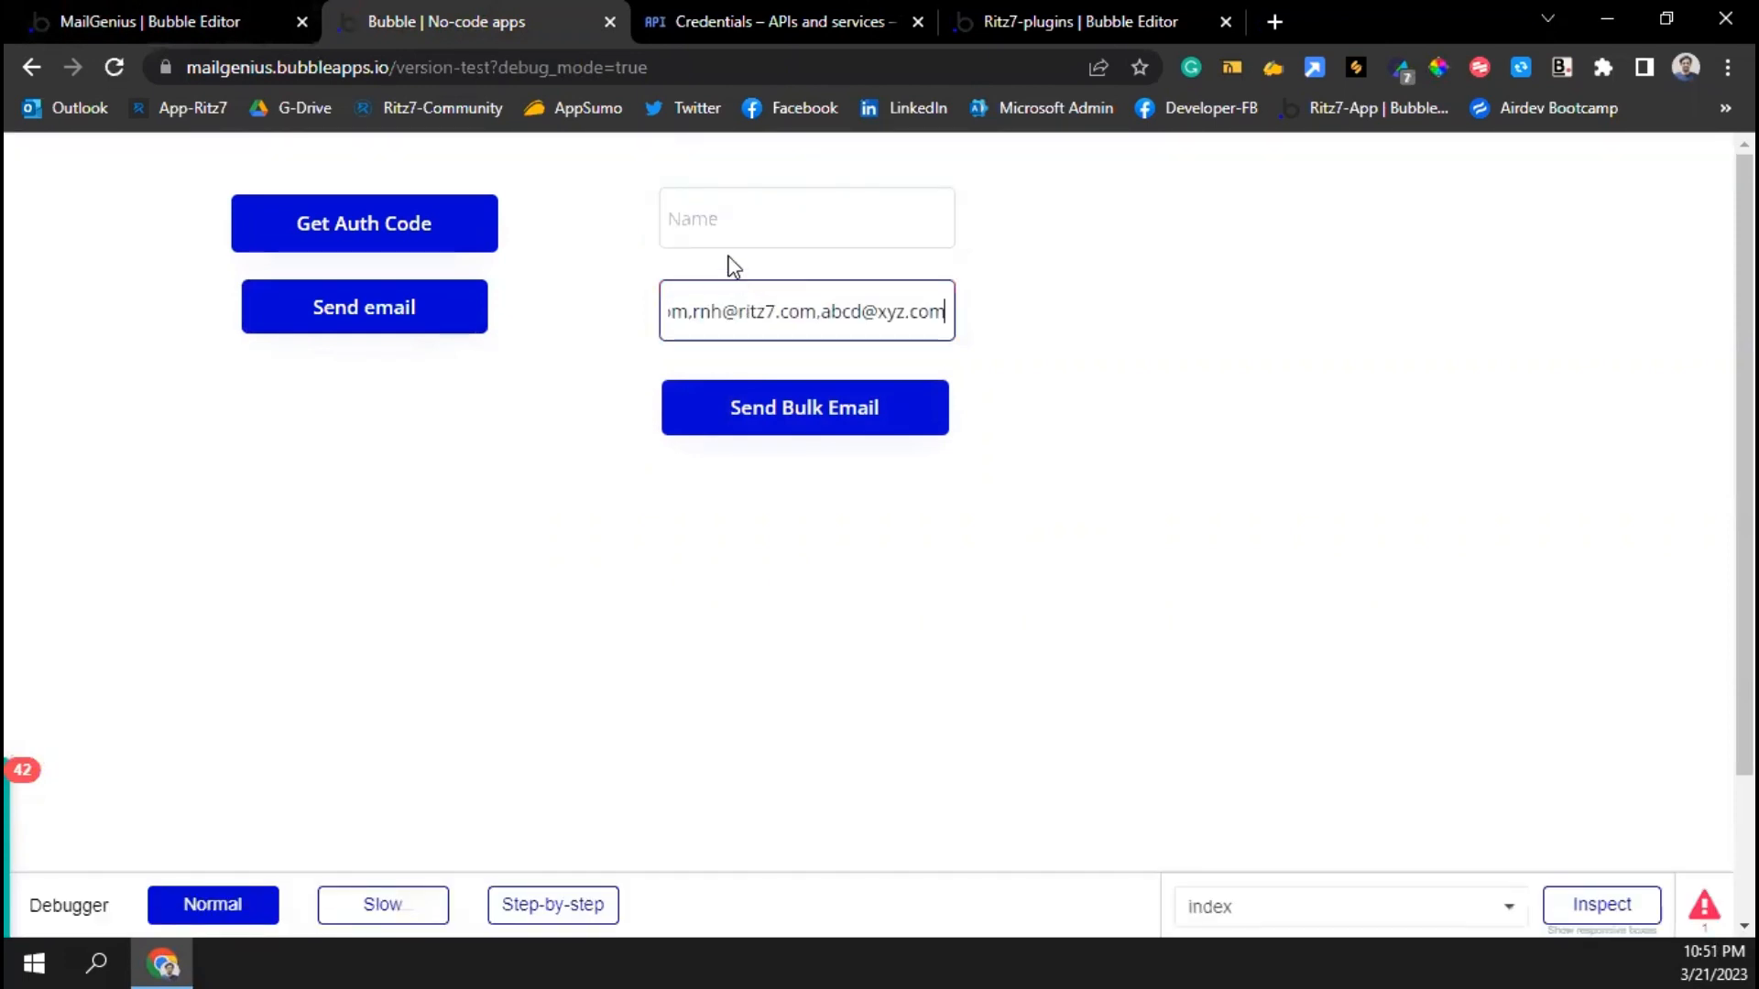
click(729, 226)
text(Test1,Test2,Te)
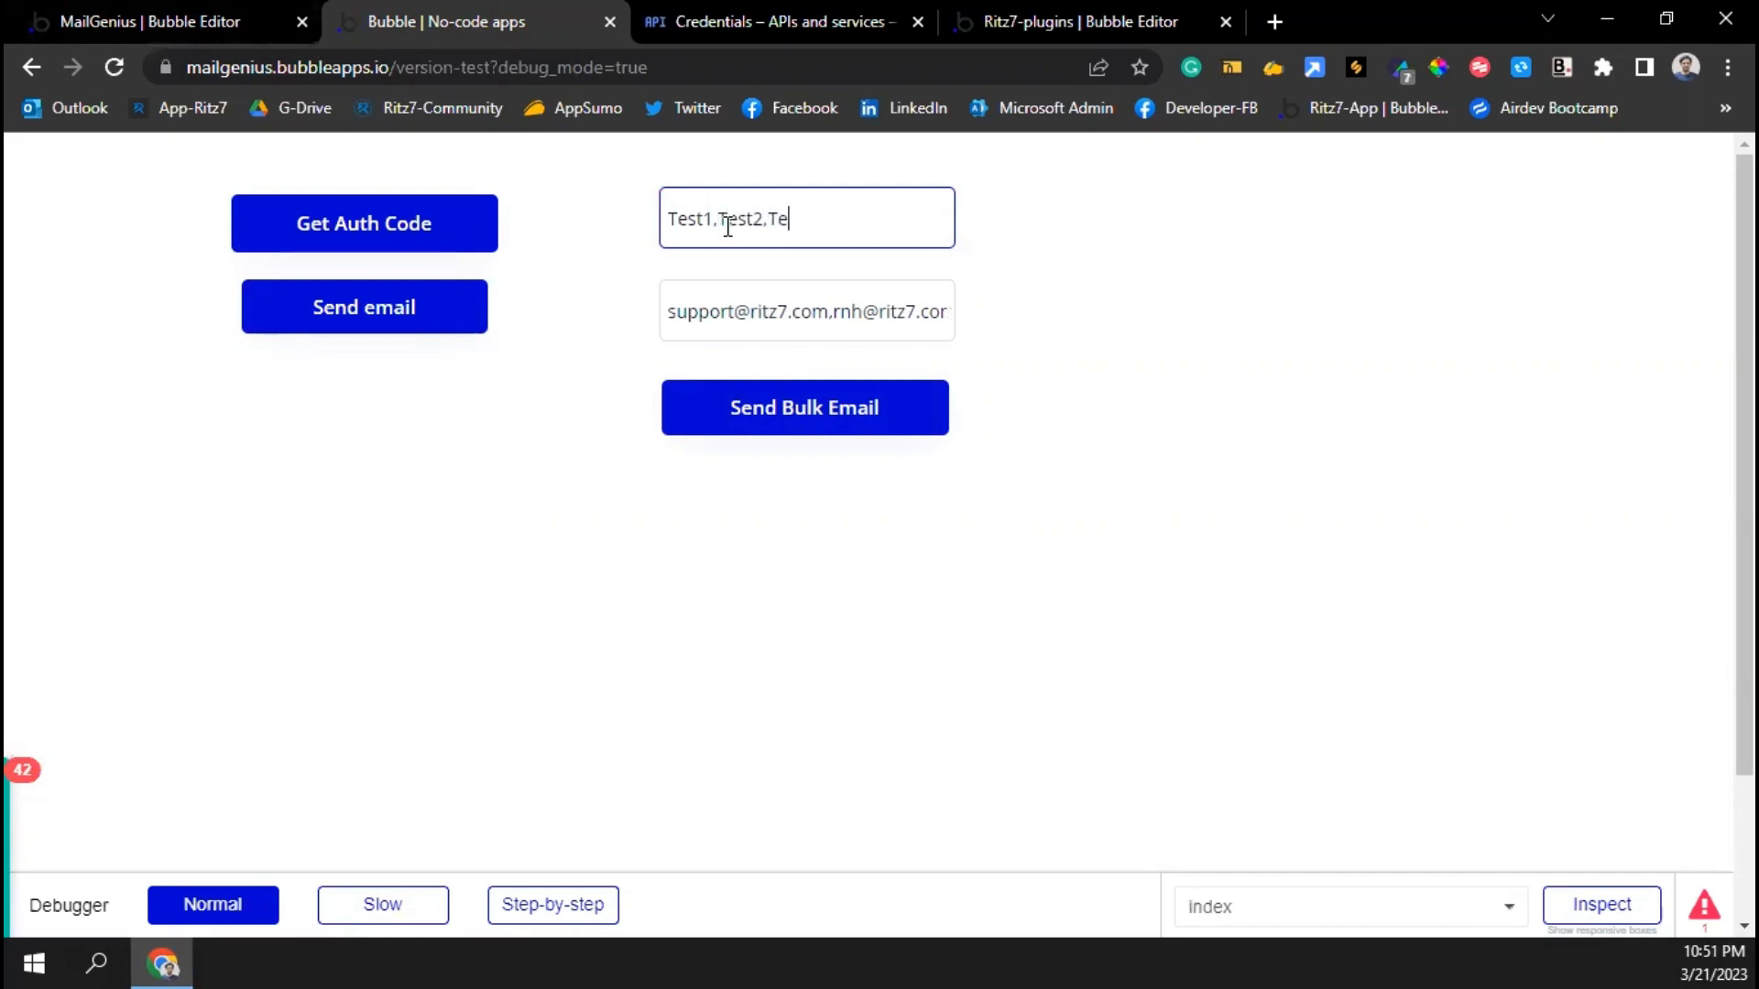
text(st3)
click(766, 416)
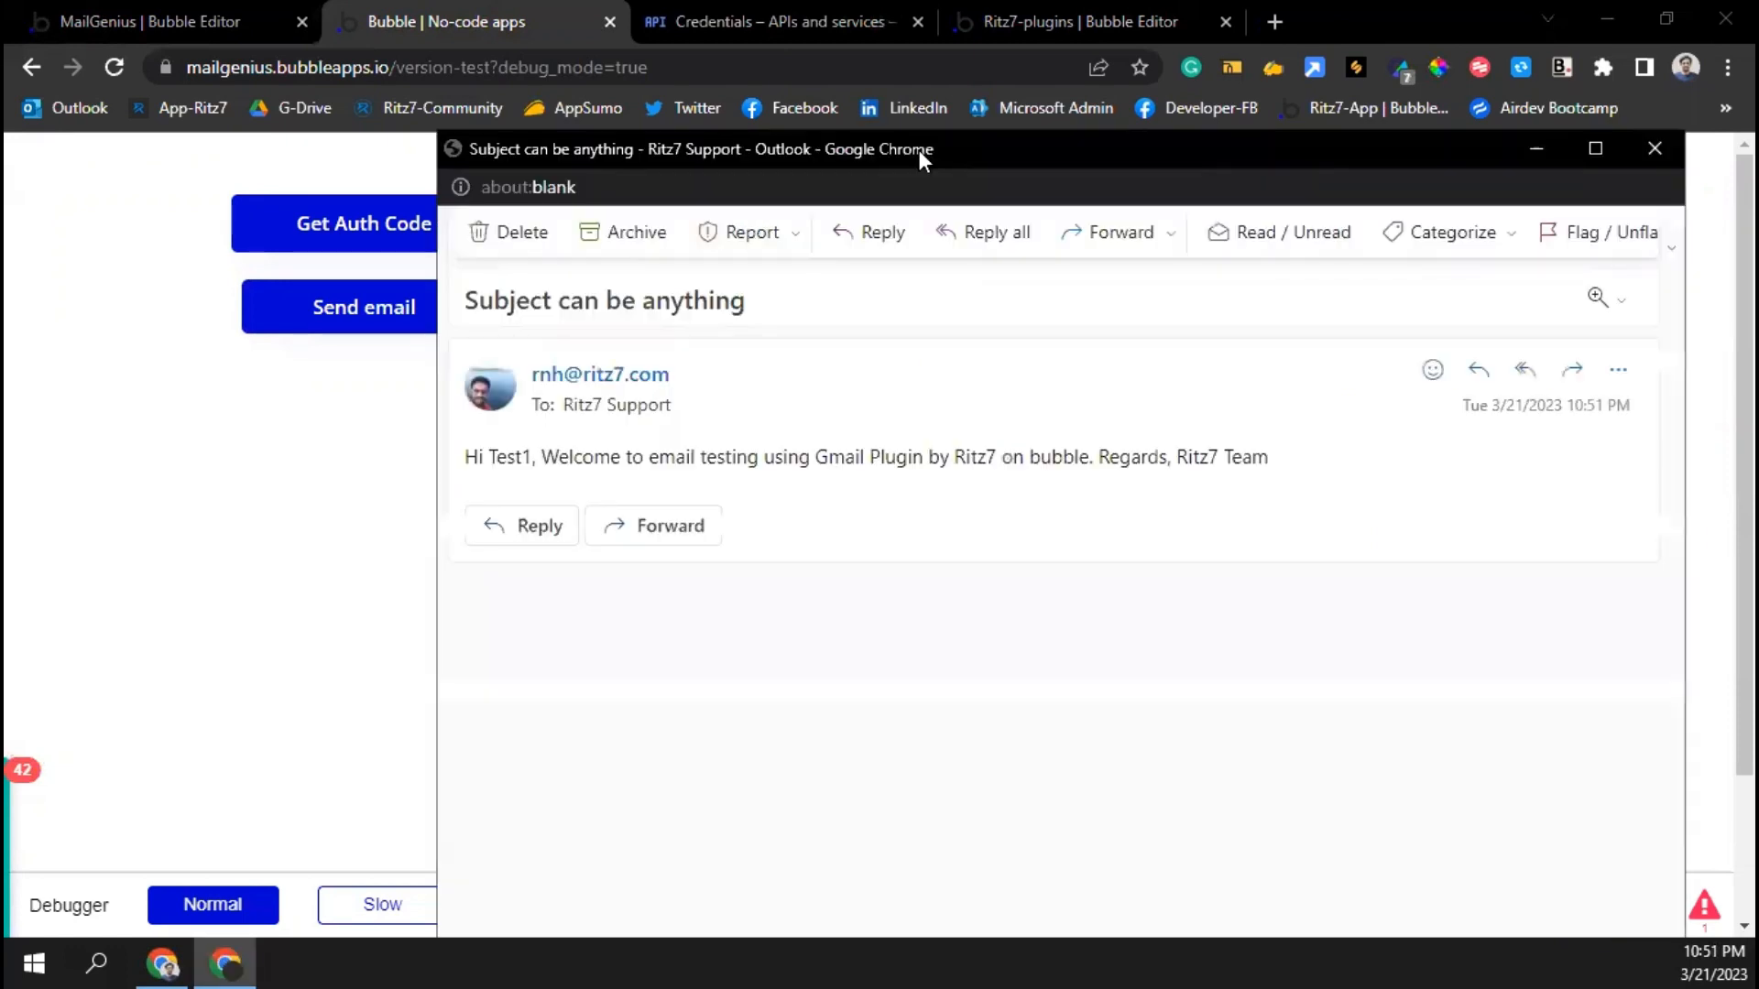
Maximise and read the 'Hi Test1' and 'Hi Test2' bulk emails, then close both
double_click(918, 151)
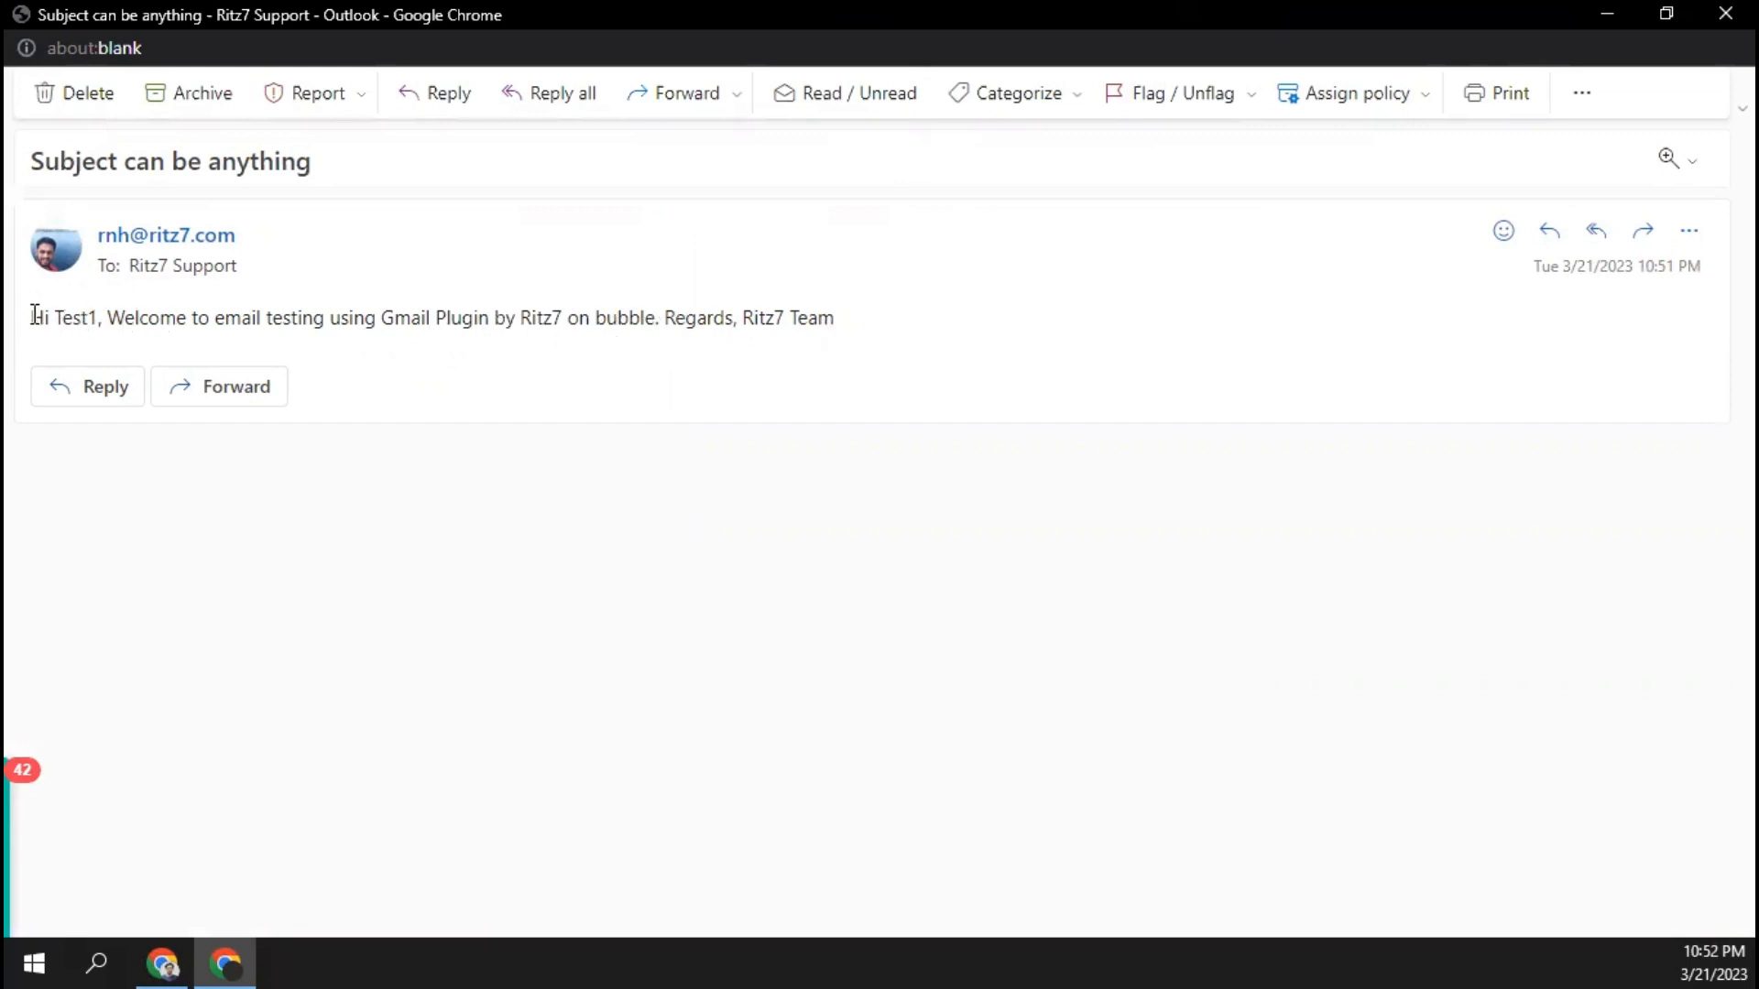
drag(34, 317, 844, 314)
click(165, 122)
click(1725, 13)
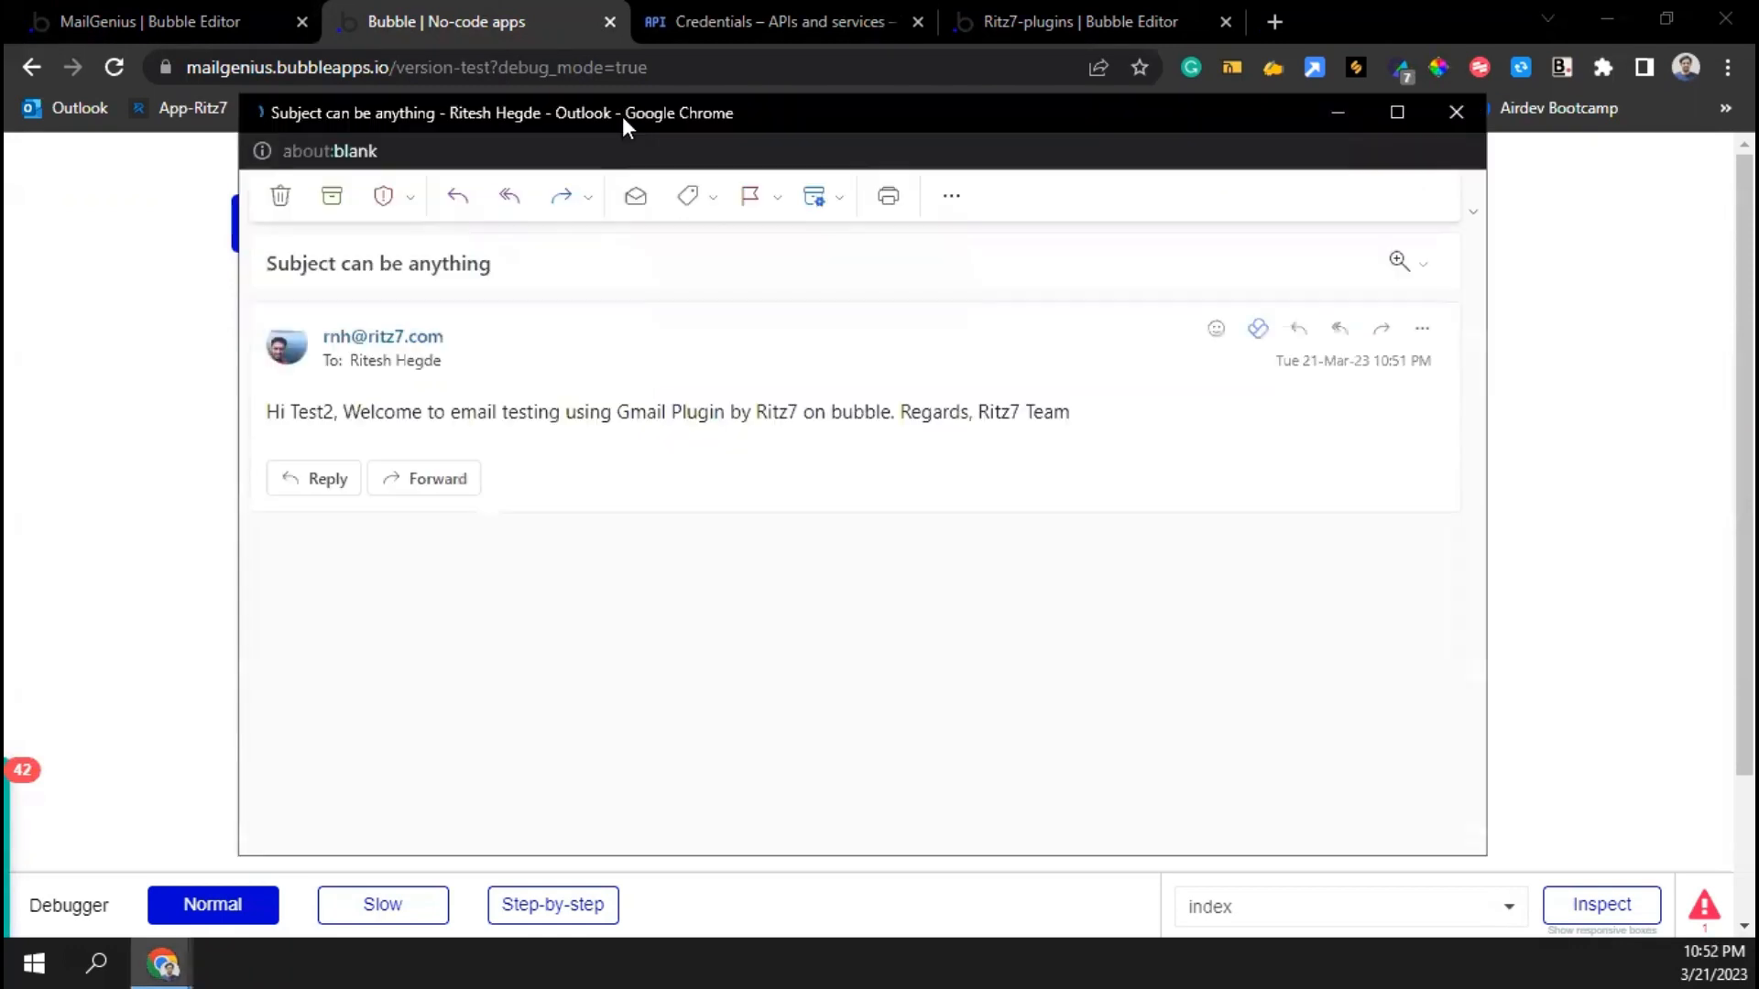
drag(623, 118, 632, 2)
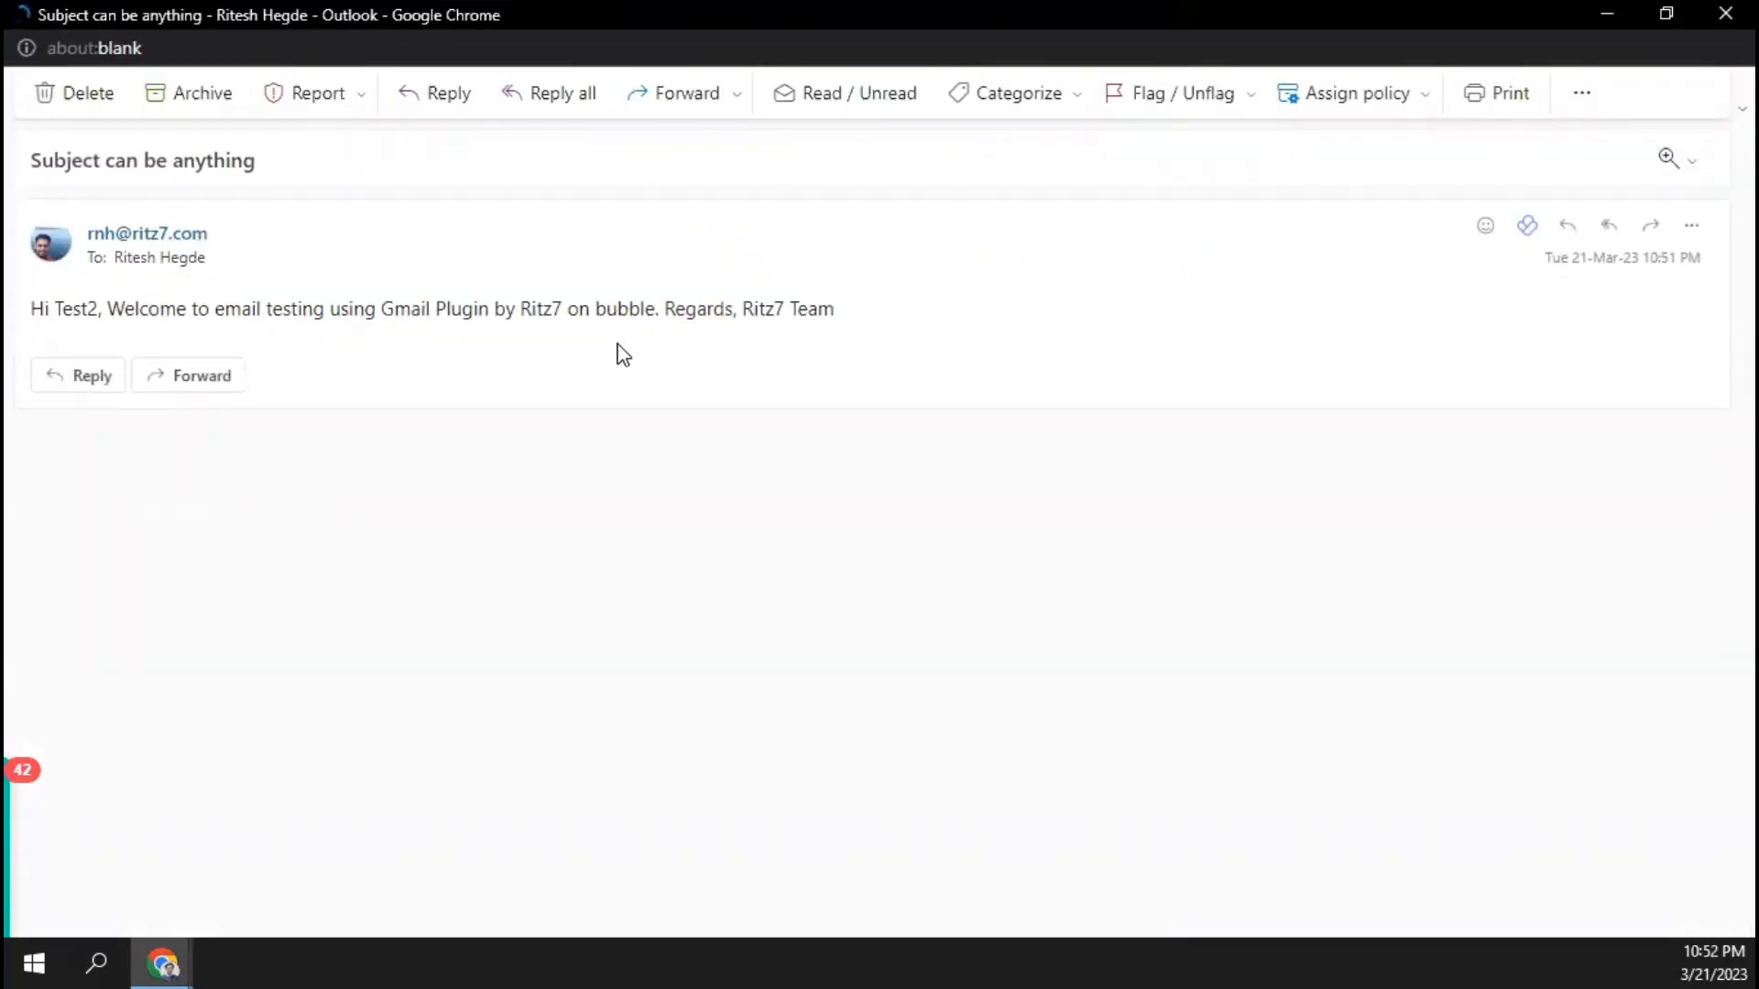
click(1724, 15)
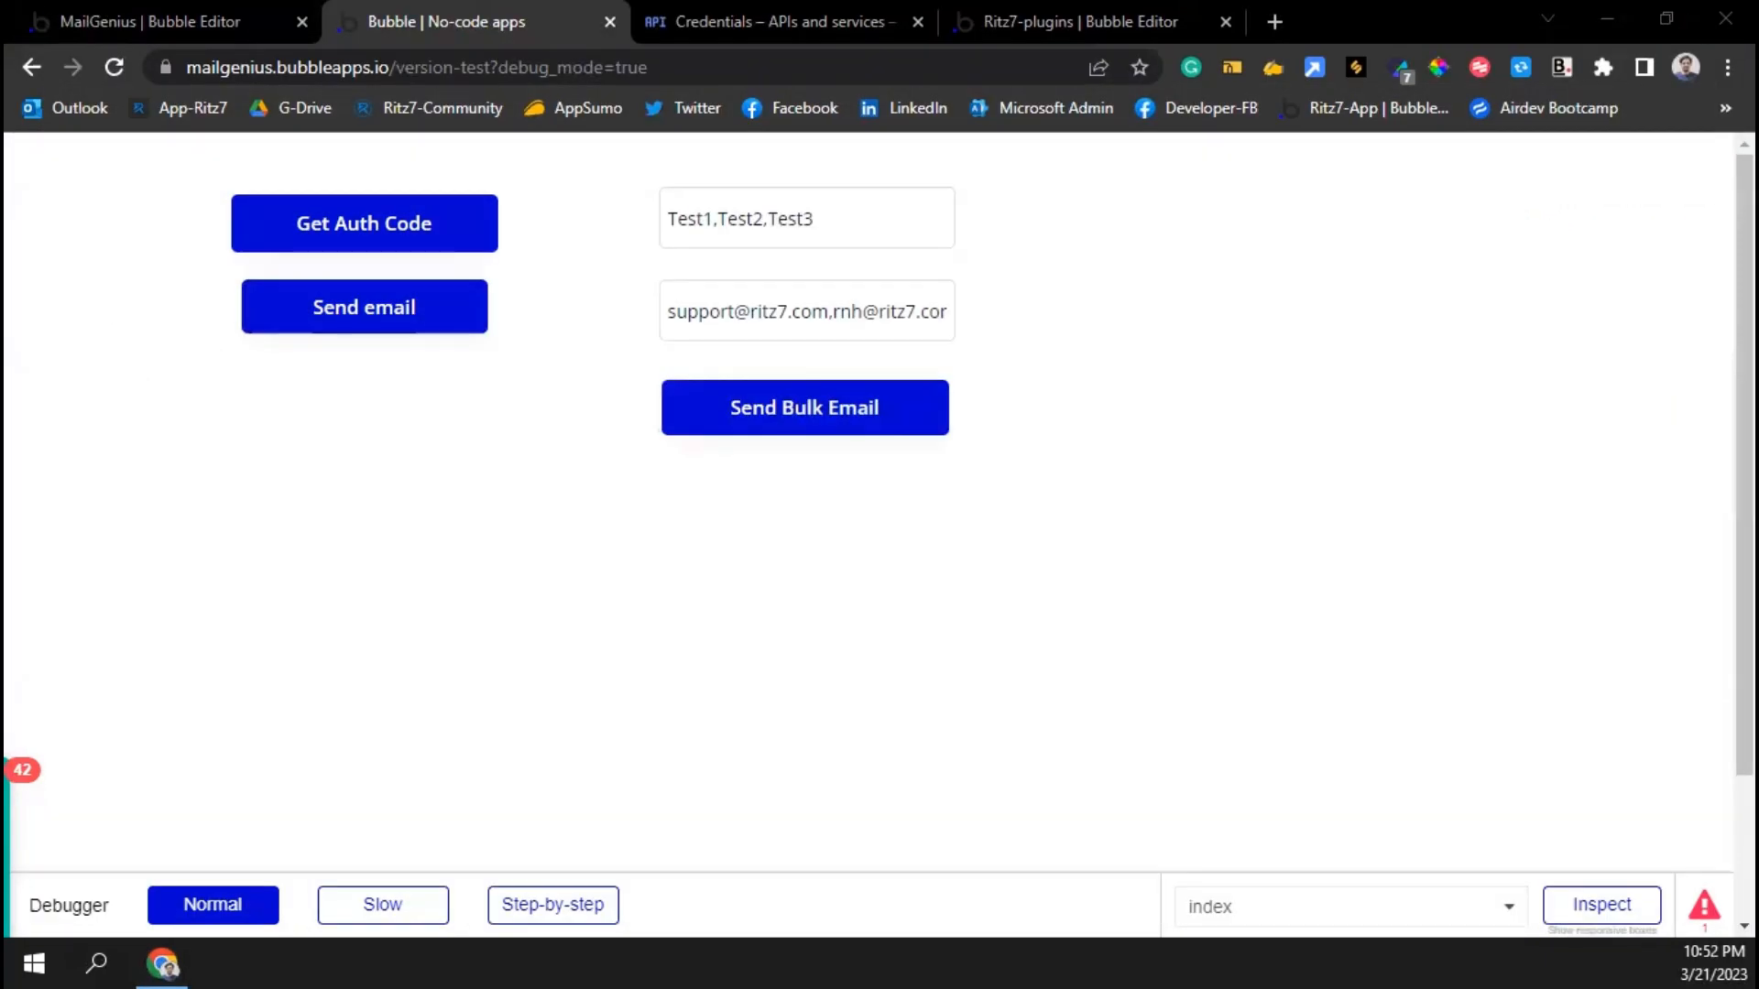
drag(1755, 113, 1354, 114)
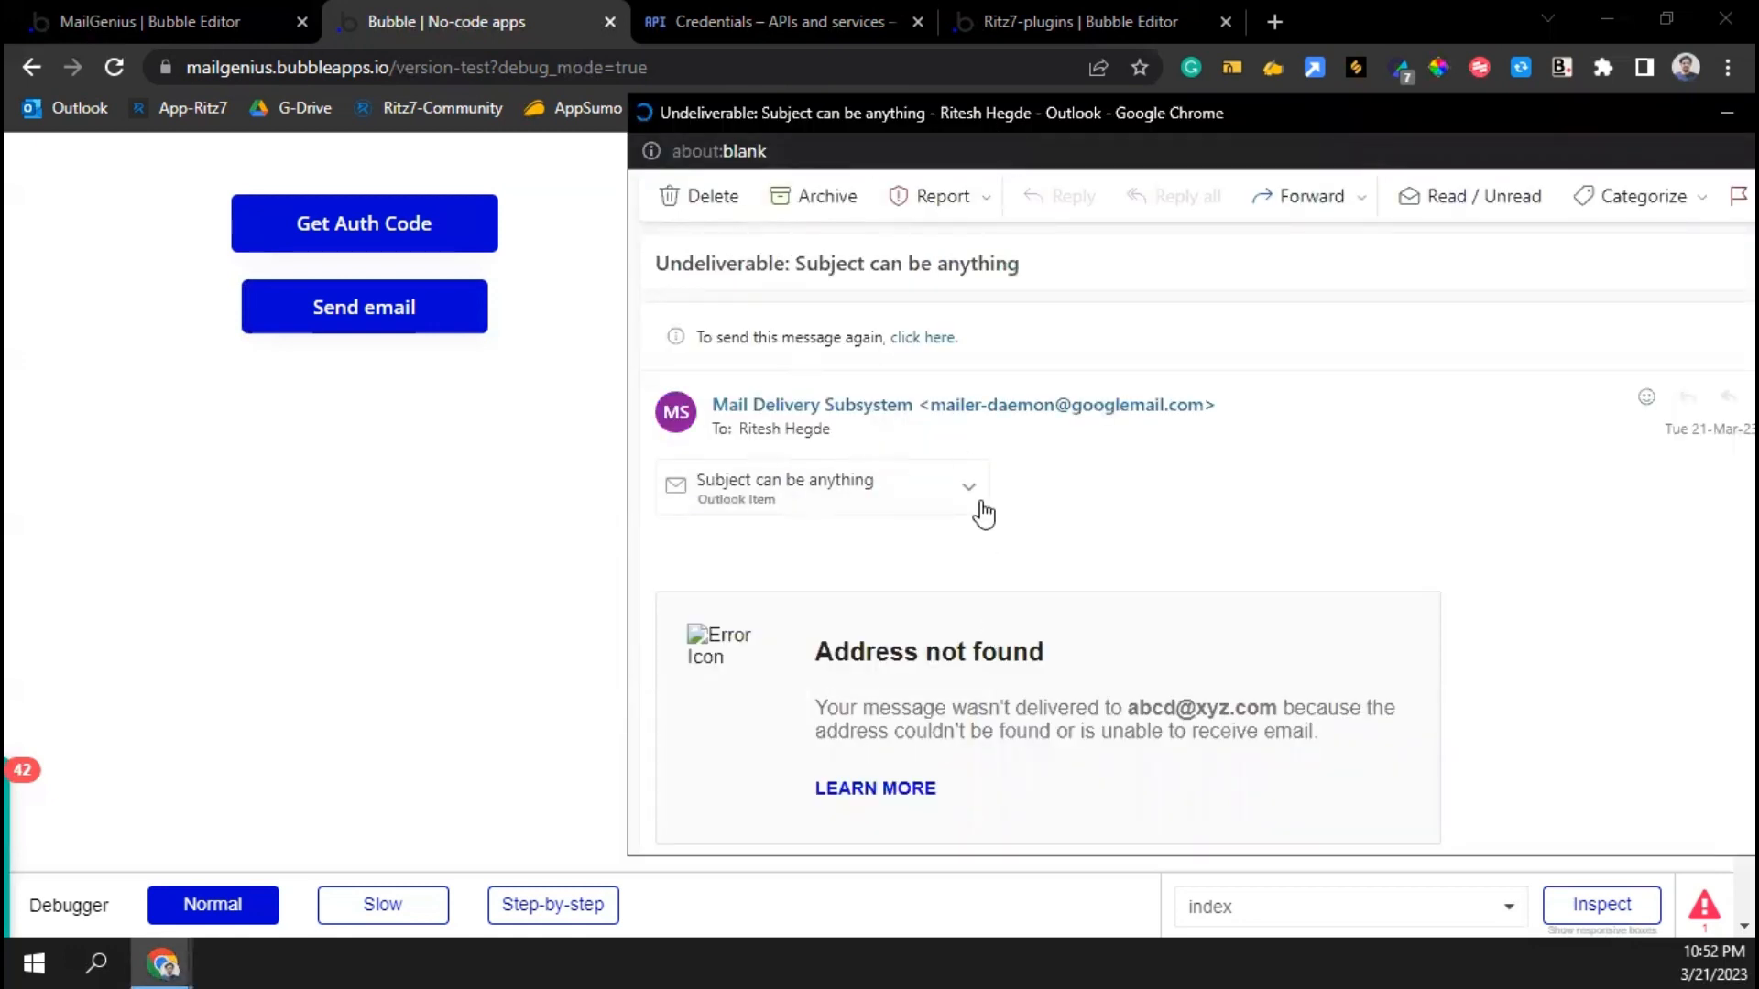
drag(1342, 111, 1084, 120)
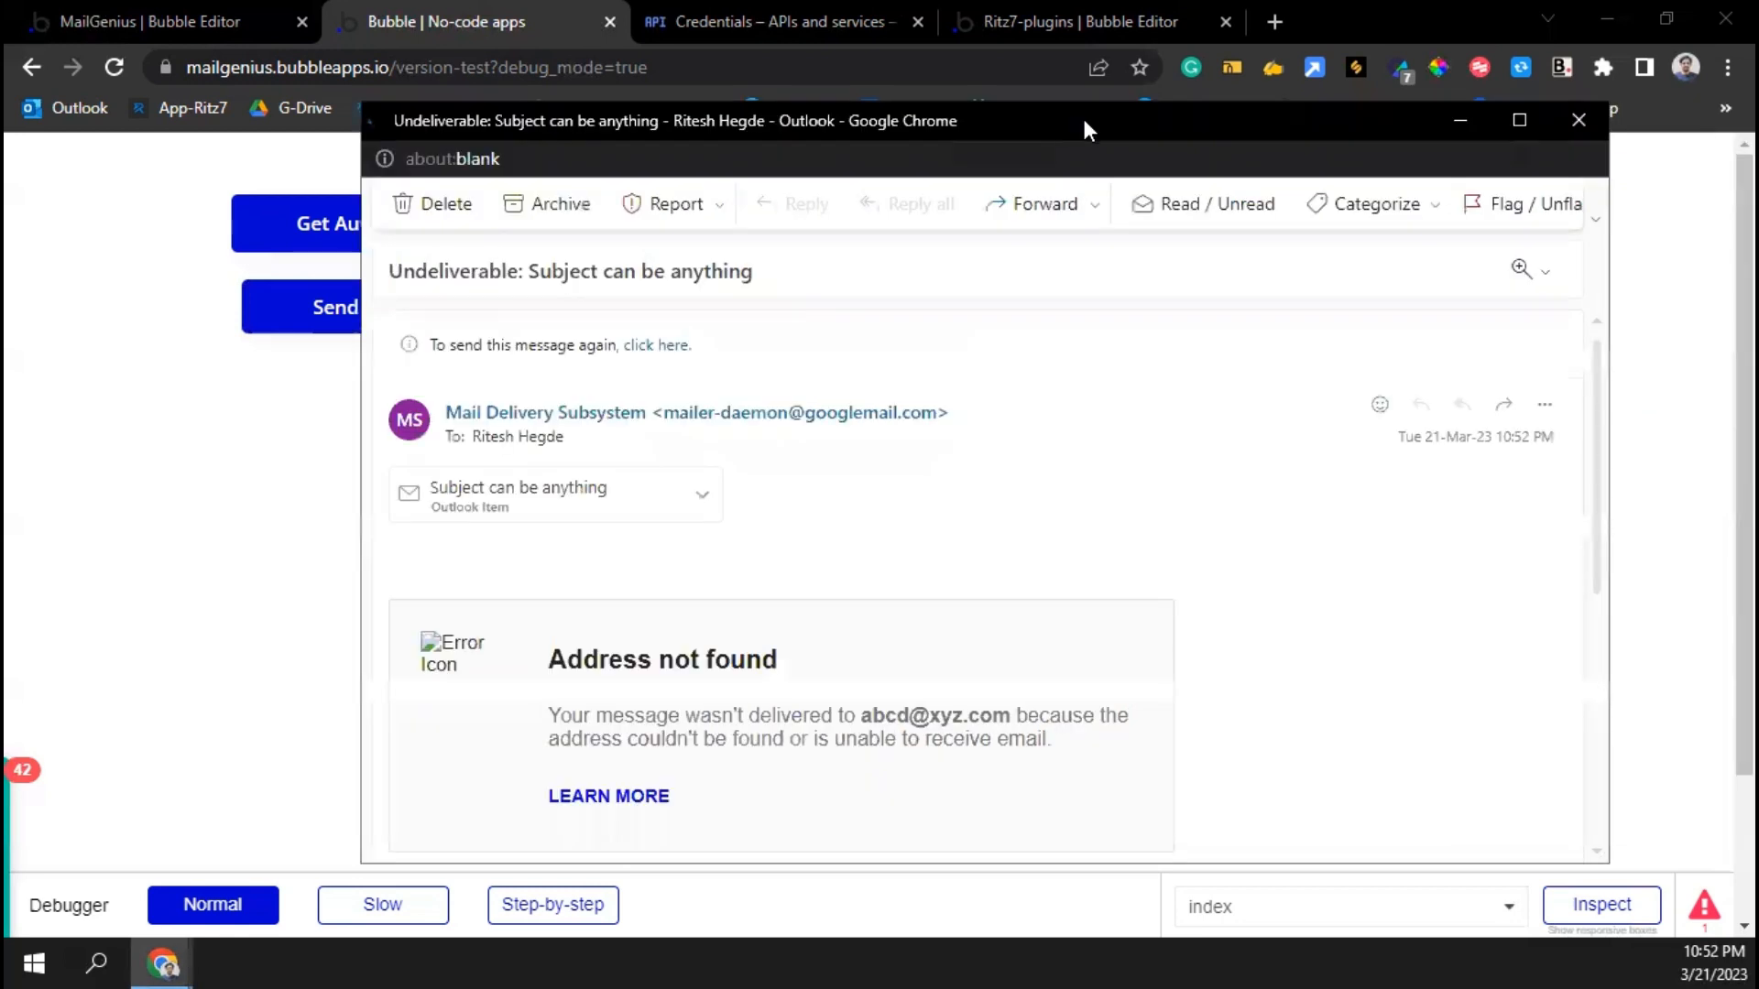
click(1557, 125)
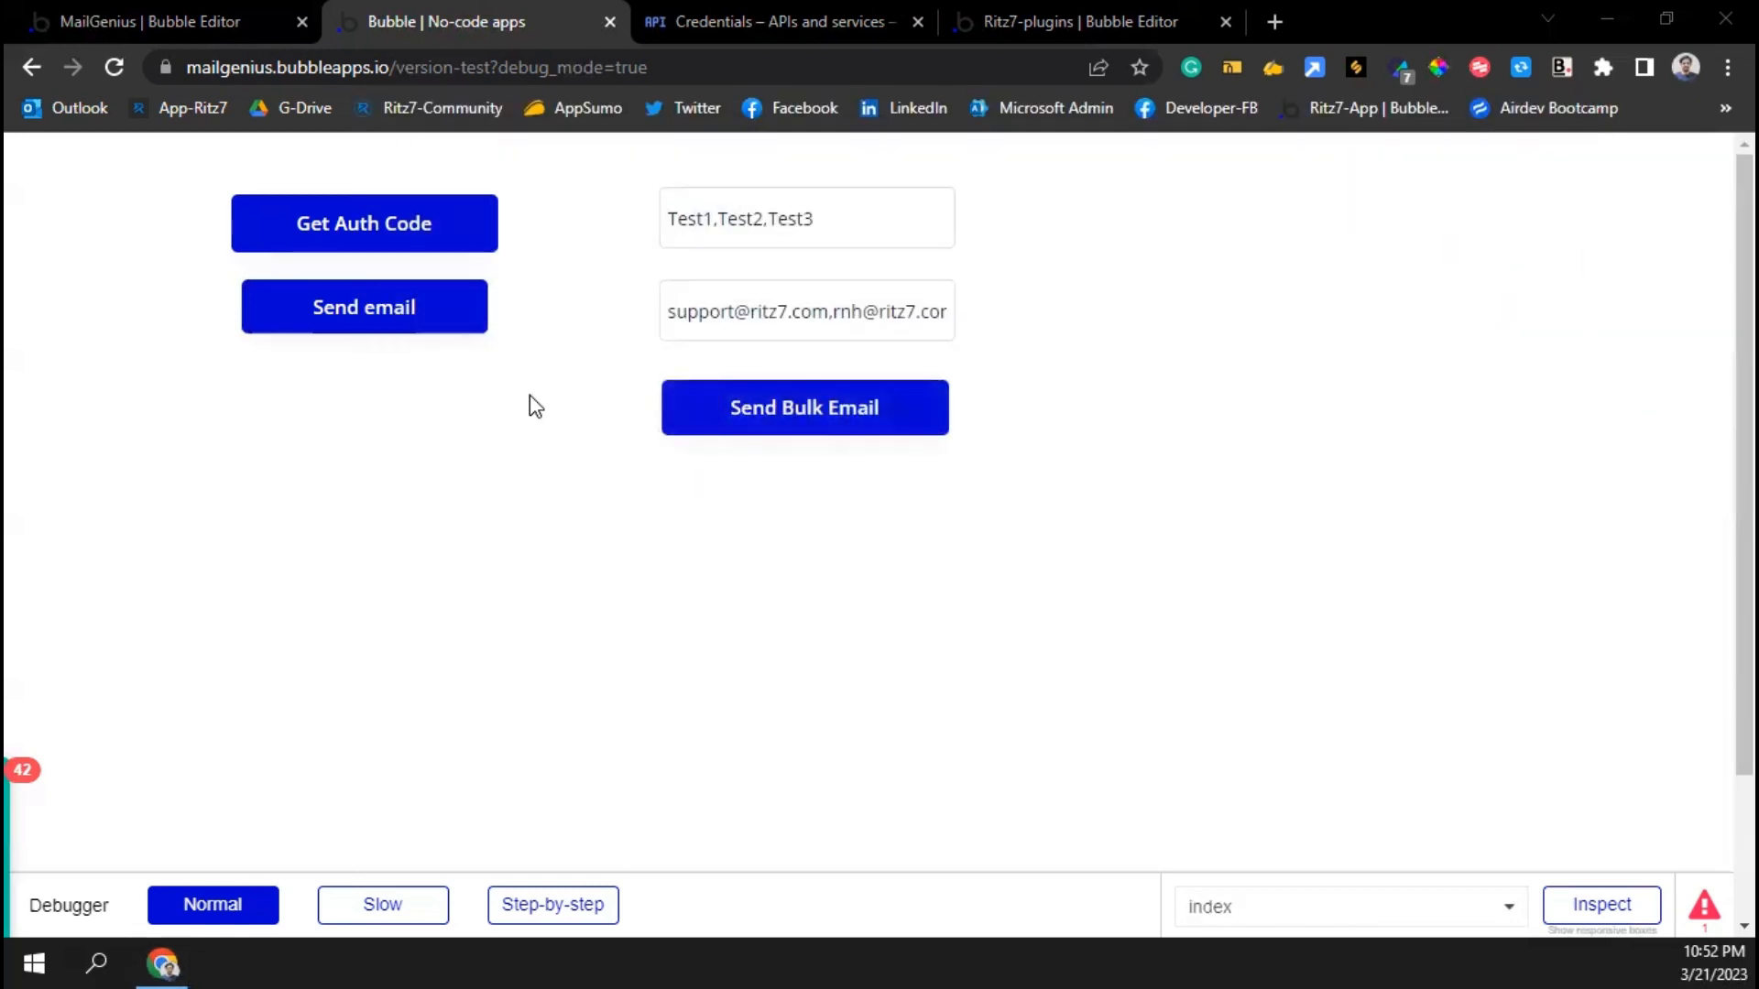